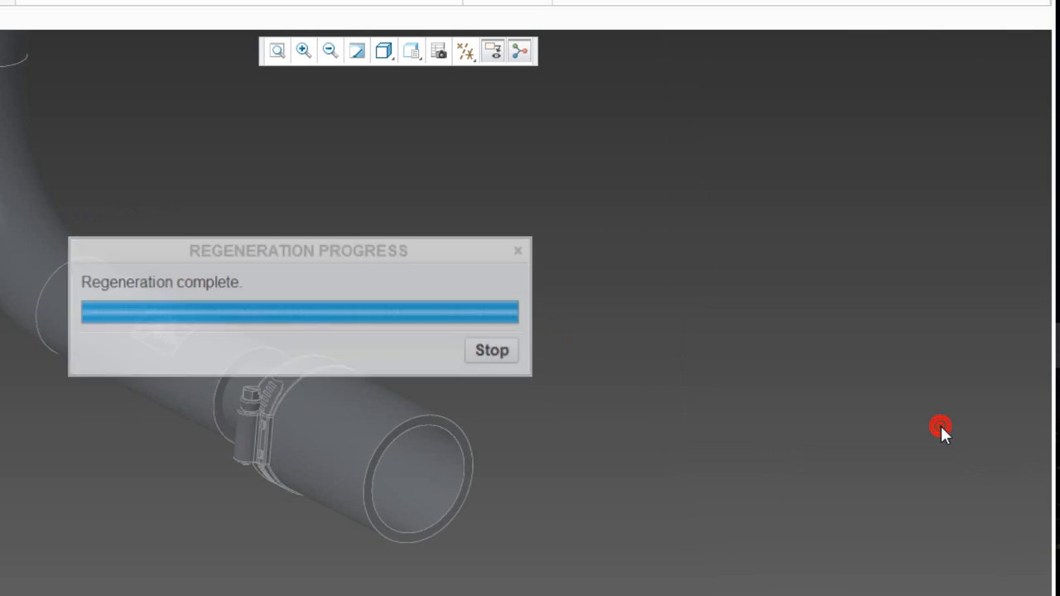
Move the loose second clamp beside the hose and make its inner band surface coincident with the hose's outer surface
scroll(378, 326, up, 4)
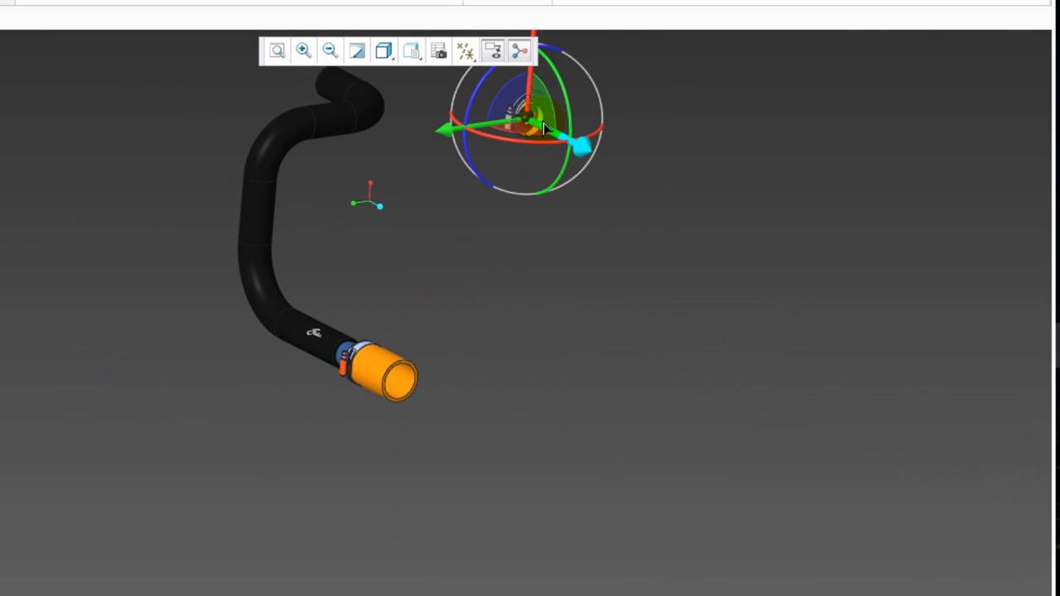
drag(528, 118, 307, 371)
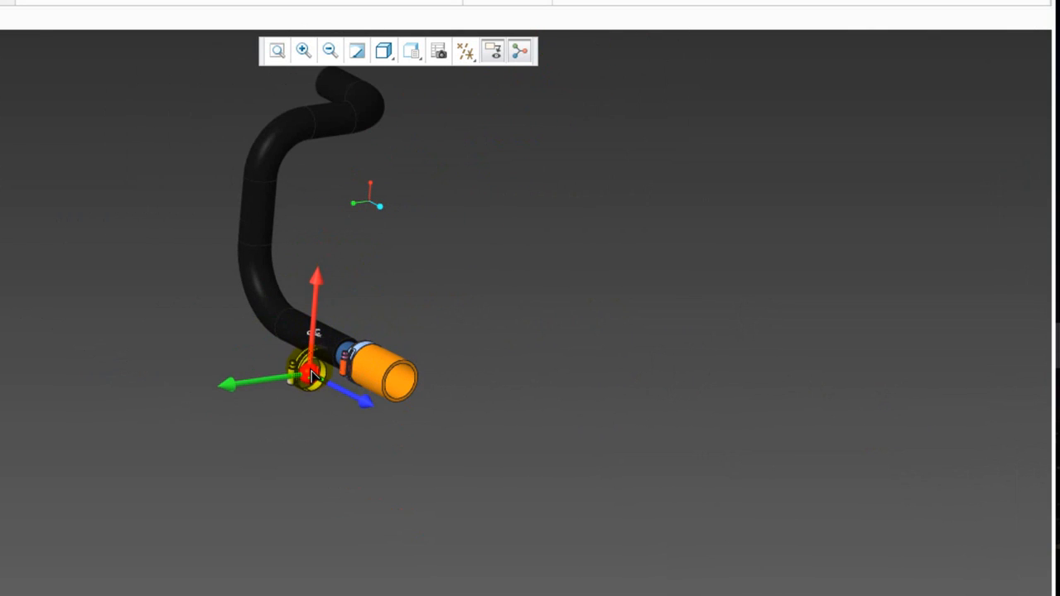
scroll(311, 373, down, 6)
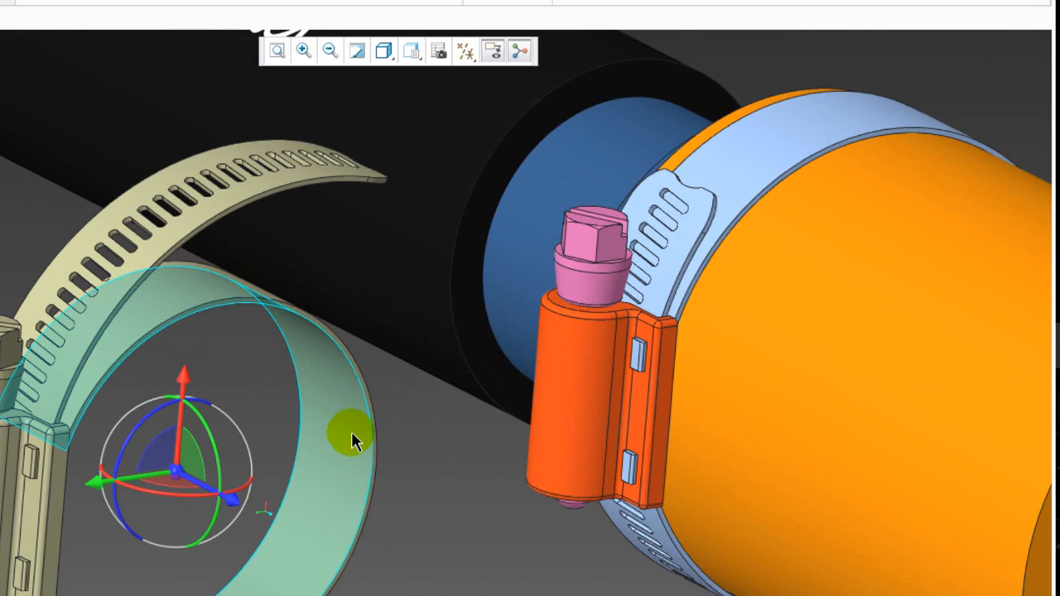
click(353, 436)
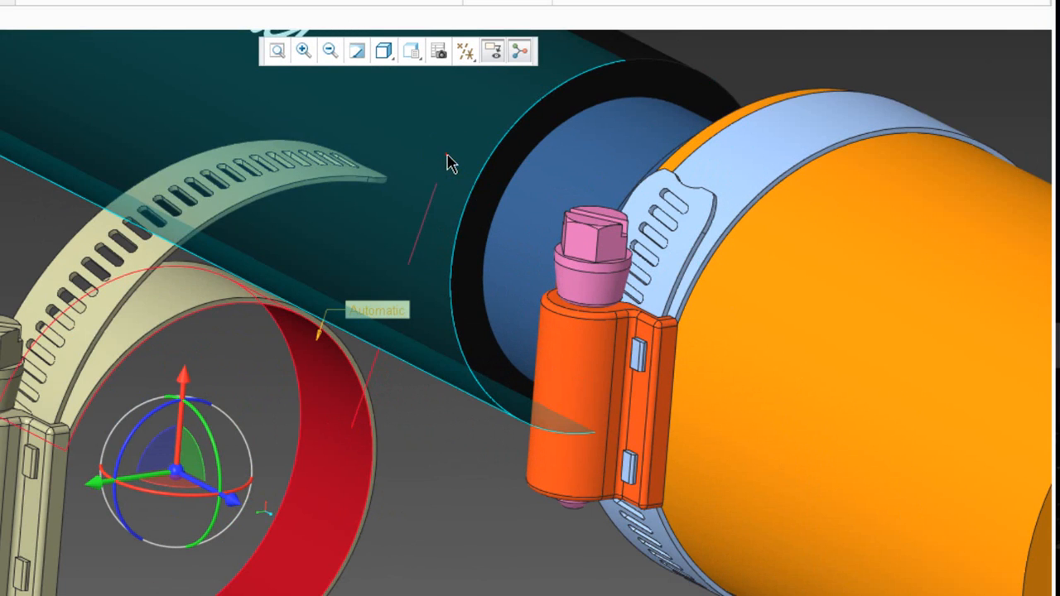
click(447, 163)
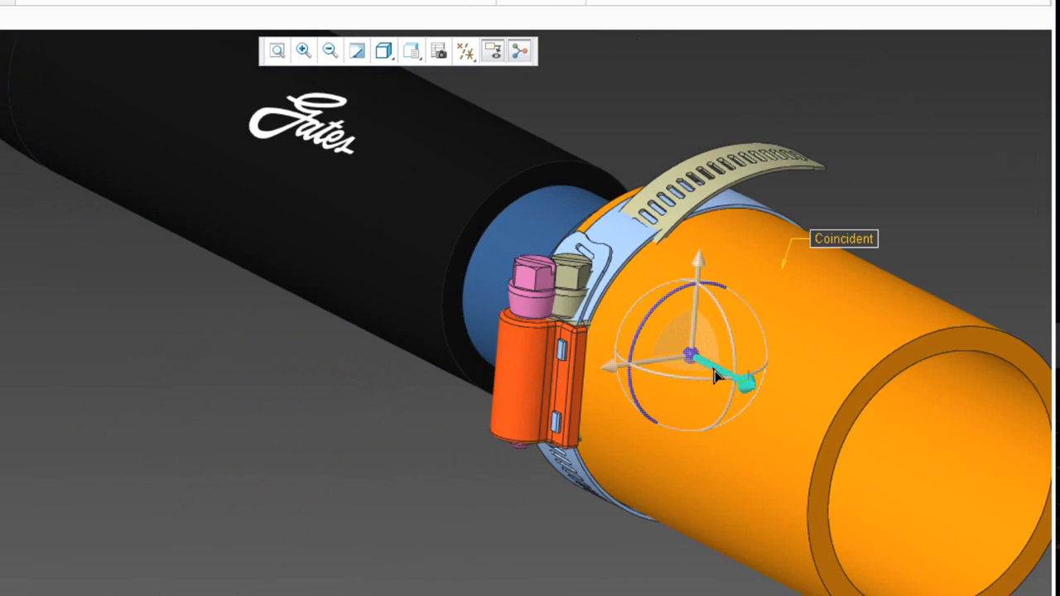
Slide the clamp along the hose to its open end and constrain its housing's side face to the hose's end face
drag(715, 371, 509, 273)
scroll(425, 273, up, 3)
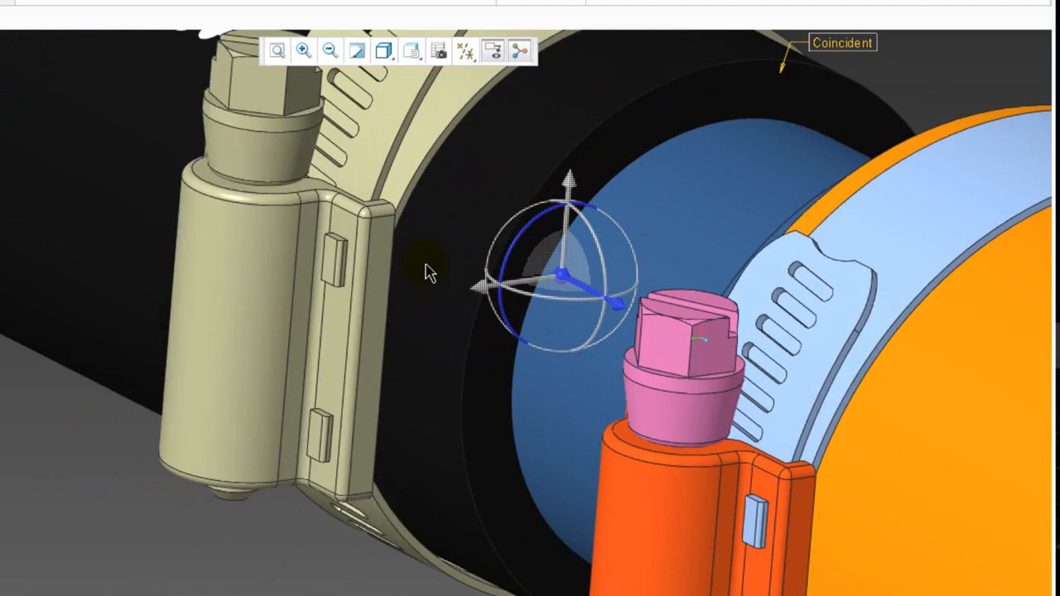
scroll(372, 273, up, 3)
click(367, 257)
scroll(546, 319, up, 3)
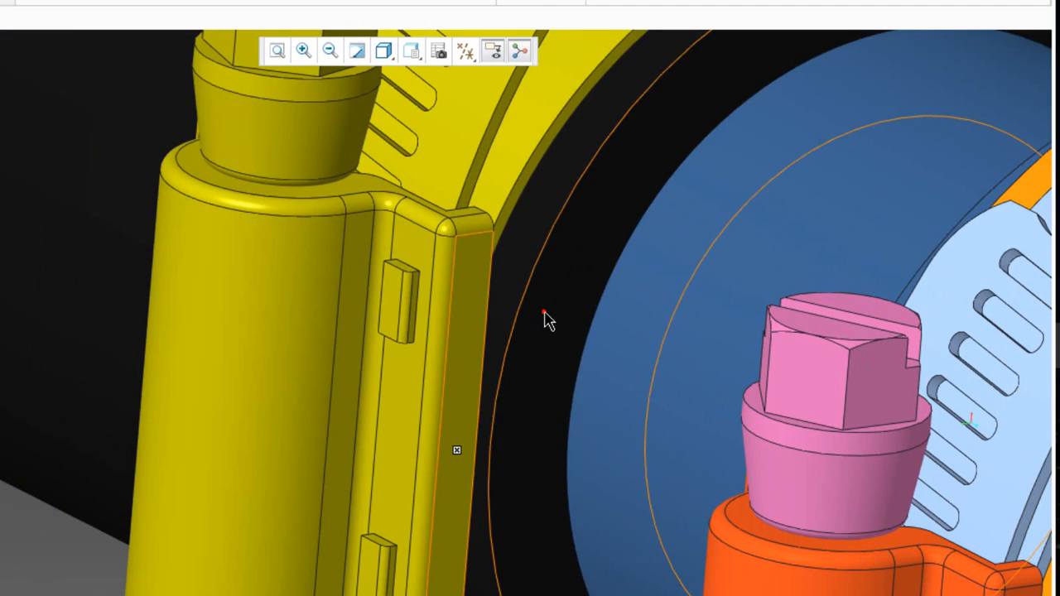
click(546, 319)
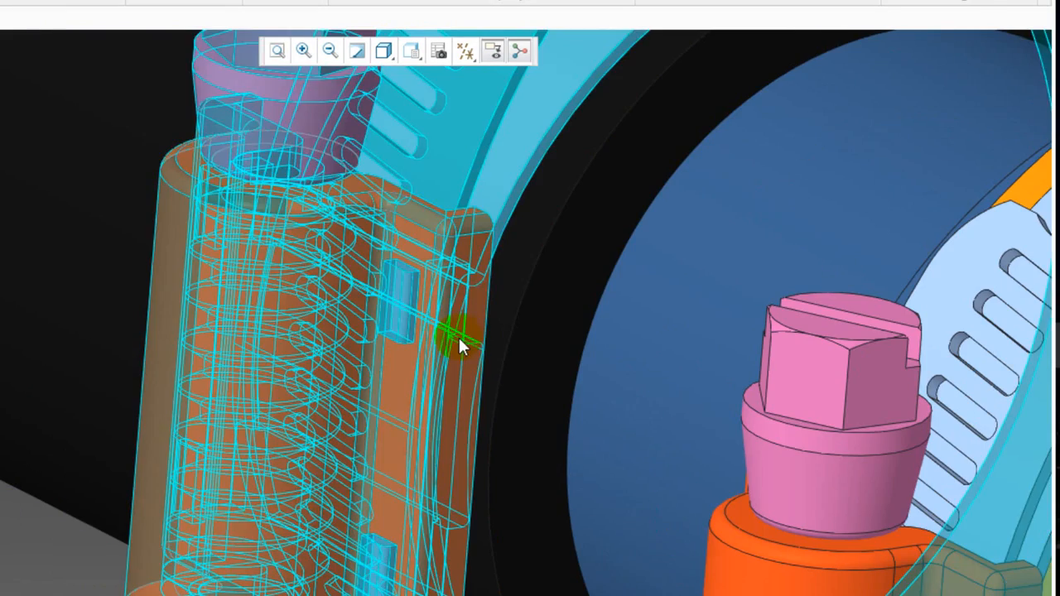
Examine both clamps and their fit on the hose, transition and orange tube, up close and from several angles
scroll(460, 323, down, 5)
click(614, 242)
scroll(509, 438, down, 5)
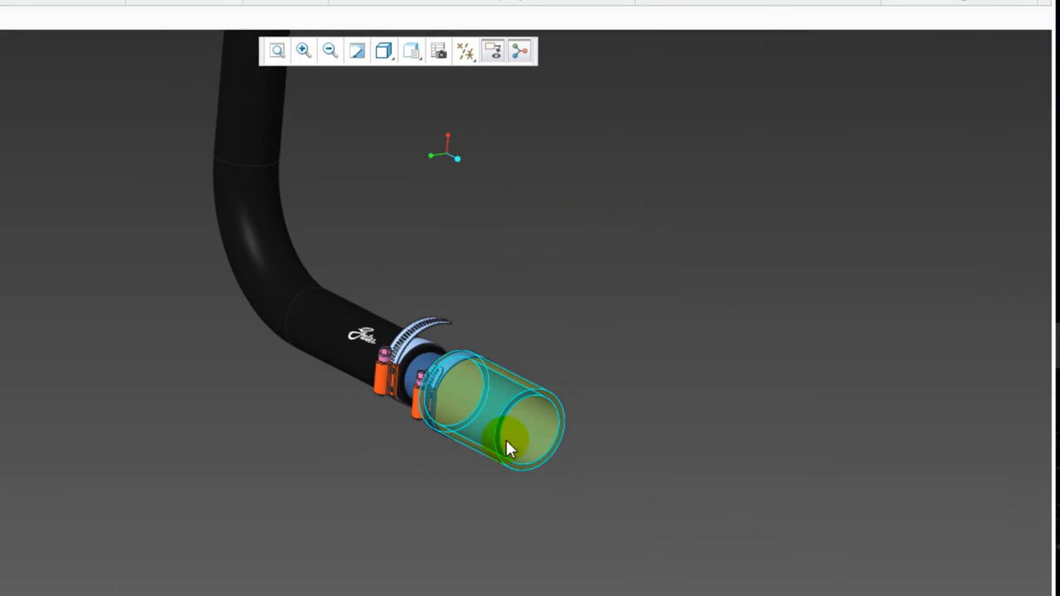
mouse_move(509, 438)
middle_down()
mouse_move(492, 409)
mouse_move(356, 433)
mouse_move(415, 460)
middle_up()
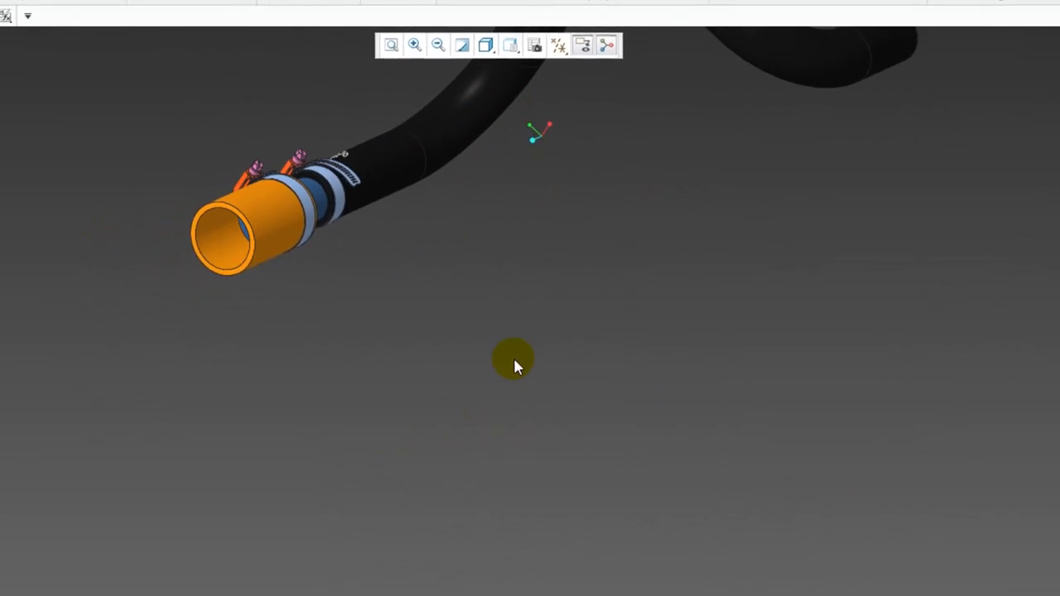
scroll(370, 149, up, 5)
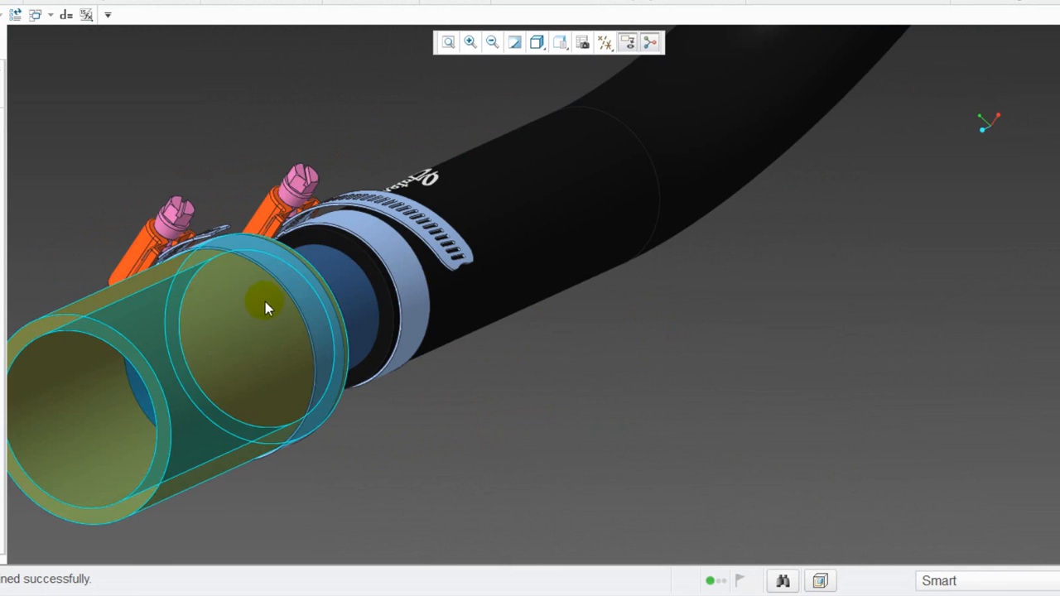
scroll(304, 170, down, 5)
mouse_move(301, 135)
middle_down()
mouse_move(317, 163)
mouse_move(310, 173)
middle_up()
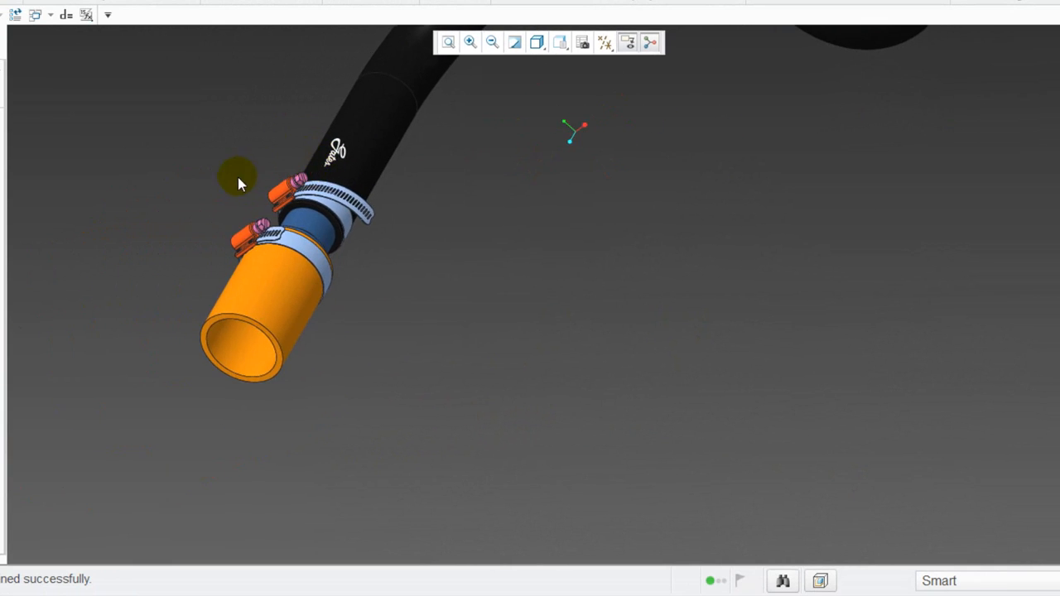
scroll(238, 179, up, 5)
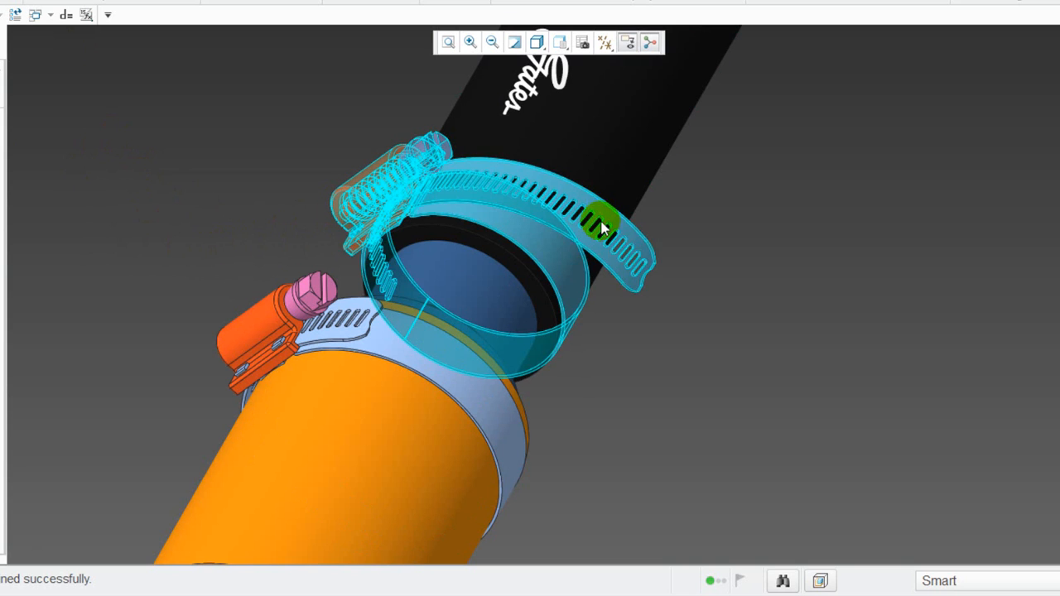
scroll(345, 184, down, 5)
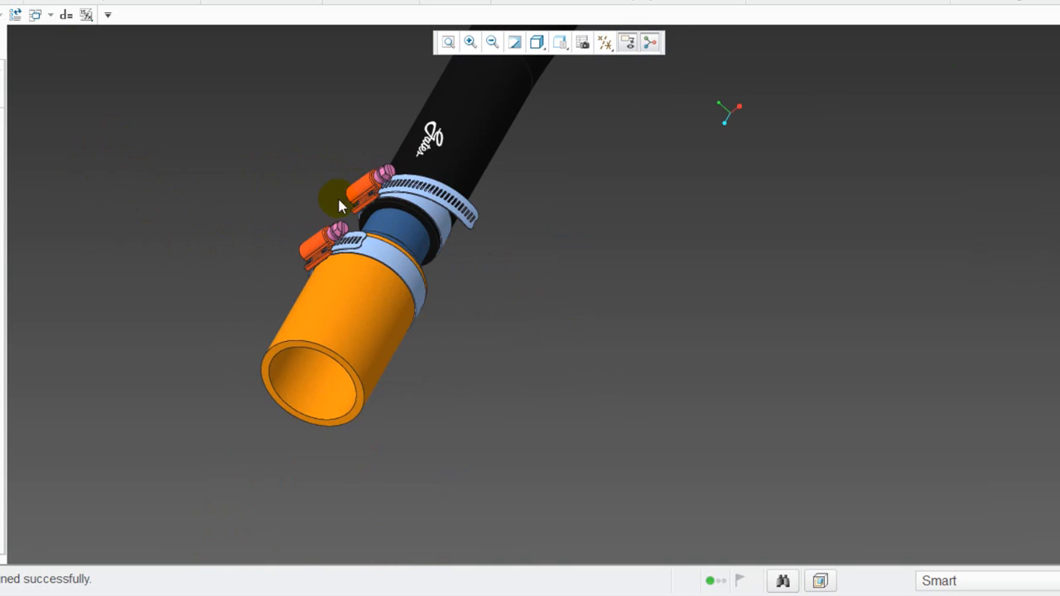
scroll(297, 184, up, 5)
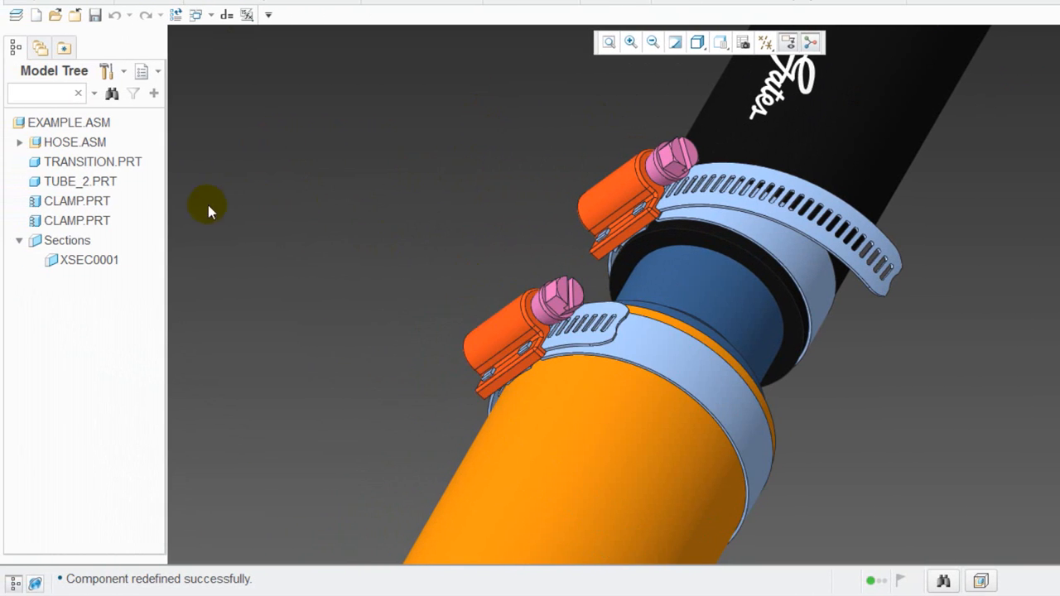
Open the first CLAMP.PRT of the assembly in its own window and activate its section XSEC0001
right_click(96, 201)
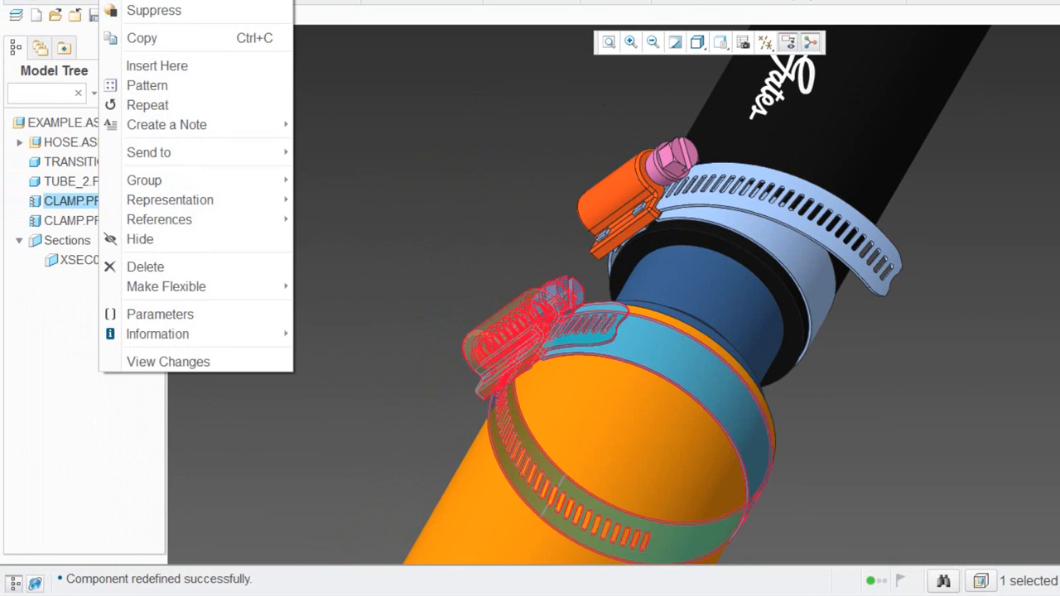
click(148, 0)
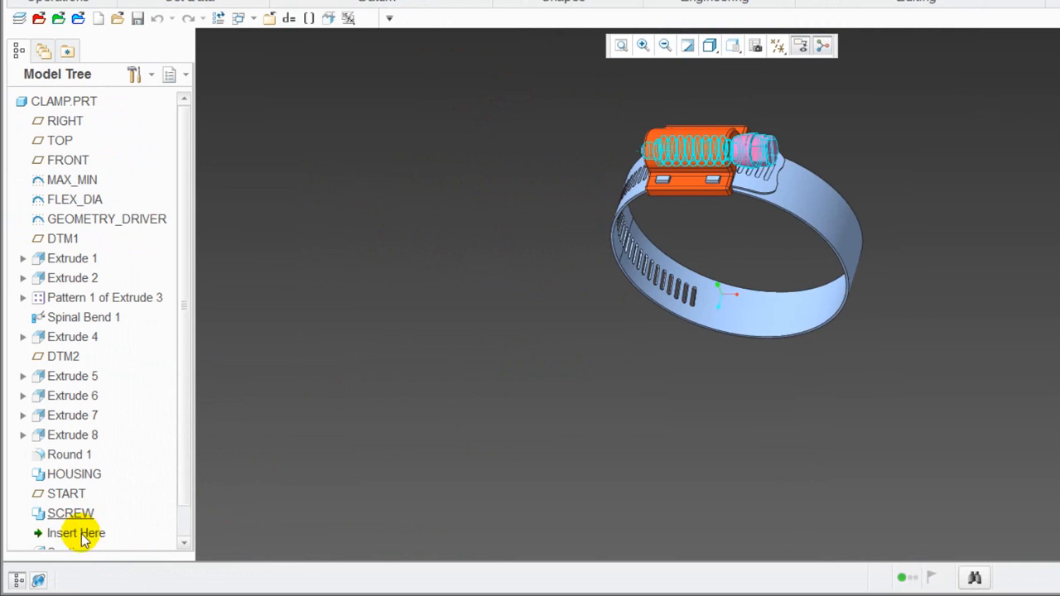
scroll(82, 538, down, 1)
right_click(93, 540)
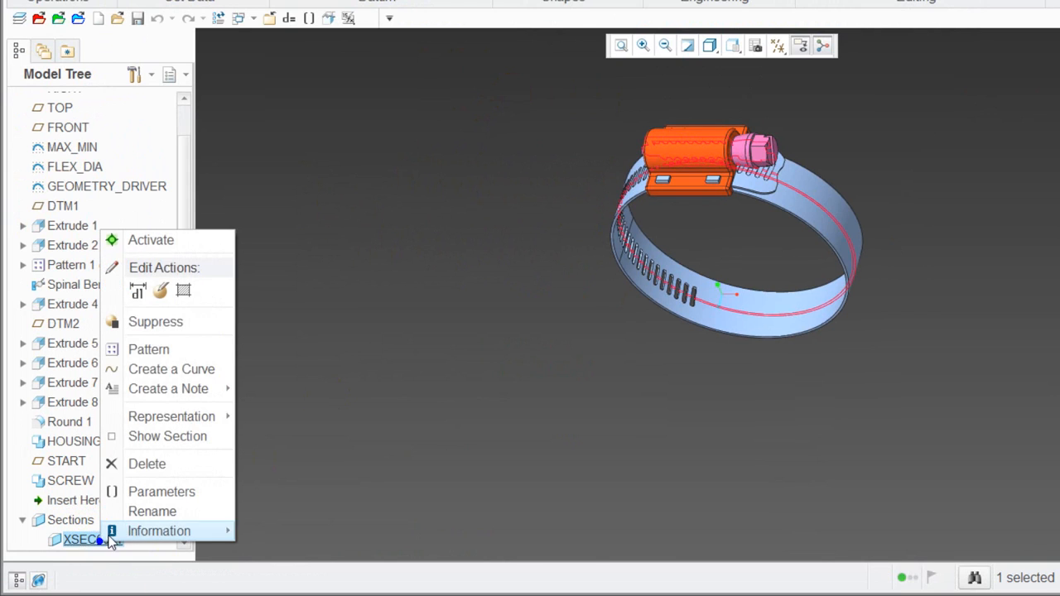
click(146, 237)
Examine in the clamp's cross-section how the screw threads mesh with the slots of the band
middle_drag(694, 256, 713, 203)
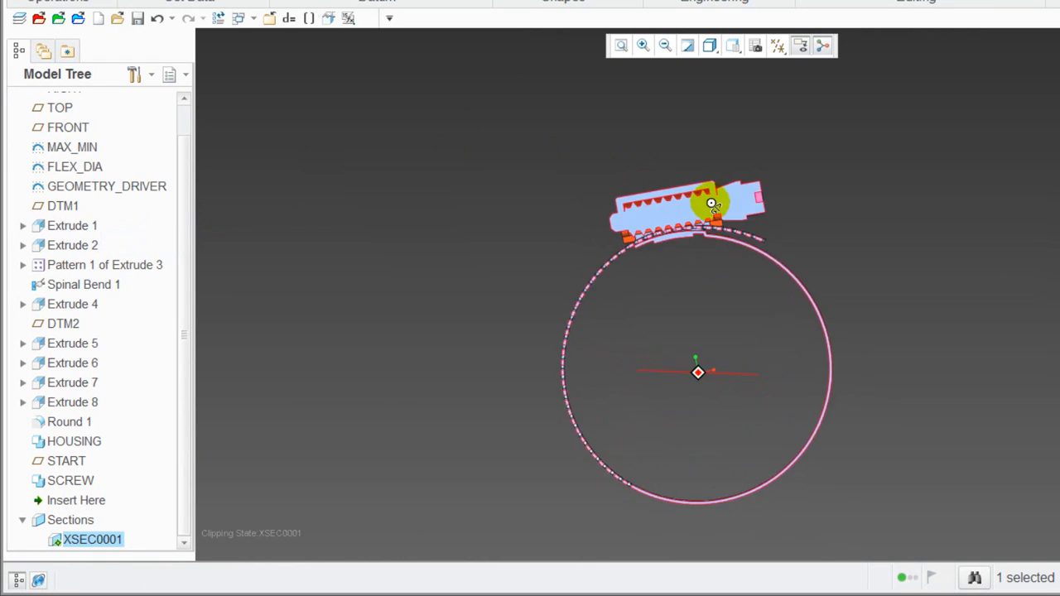
scroll(684, 209, down, 5)
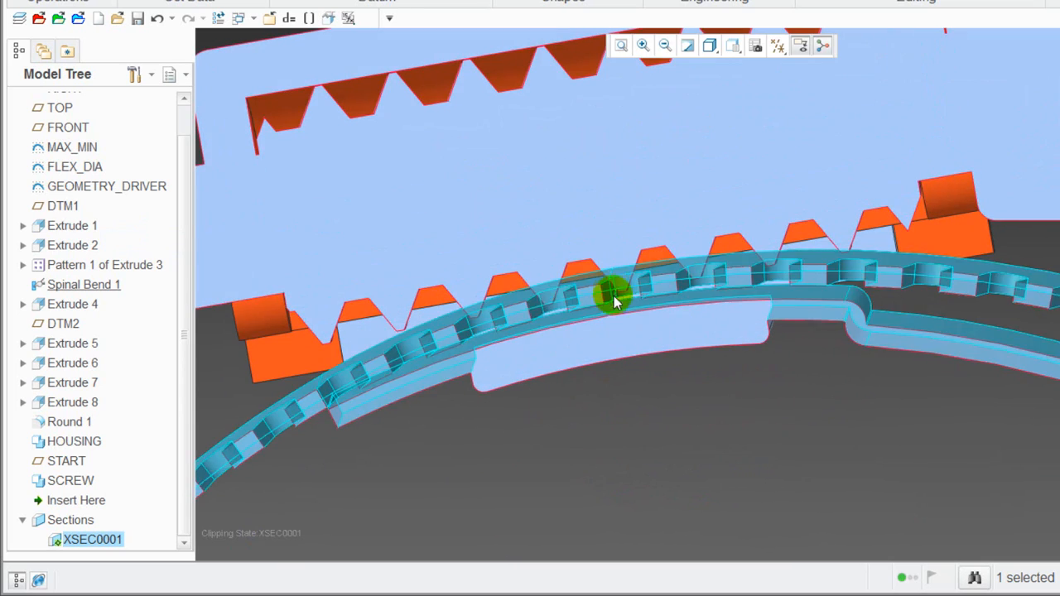
scroll(613, 302, up, 8)
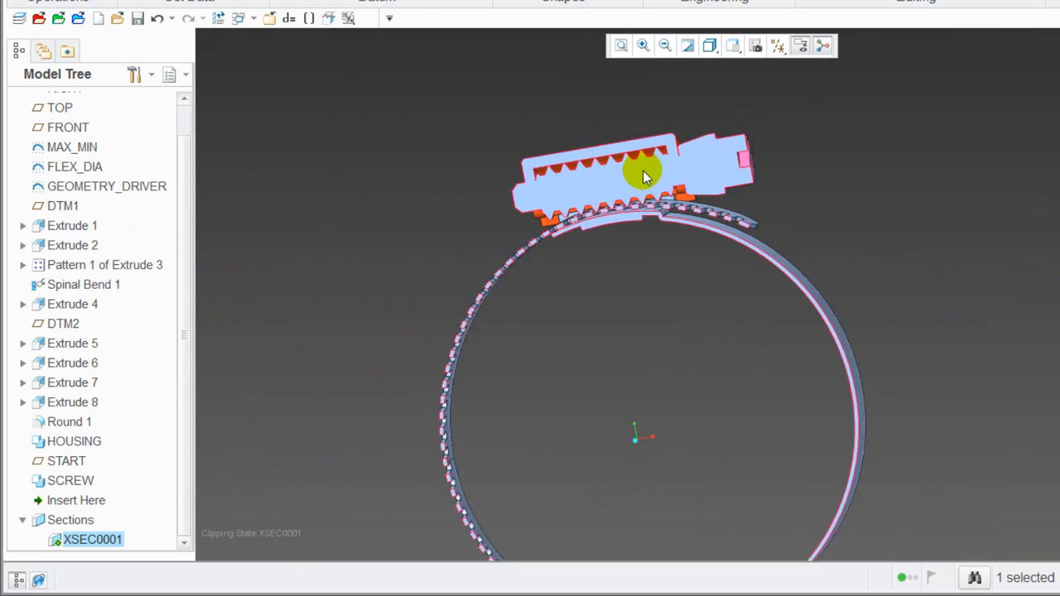
middle_drag(645, 176, 705, 146)
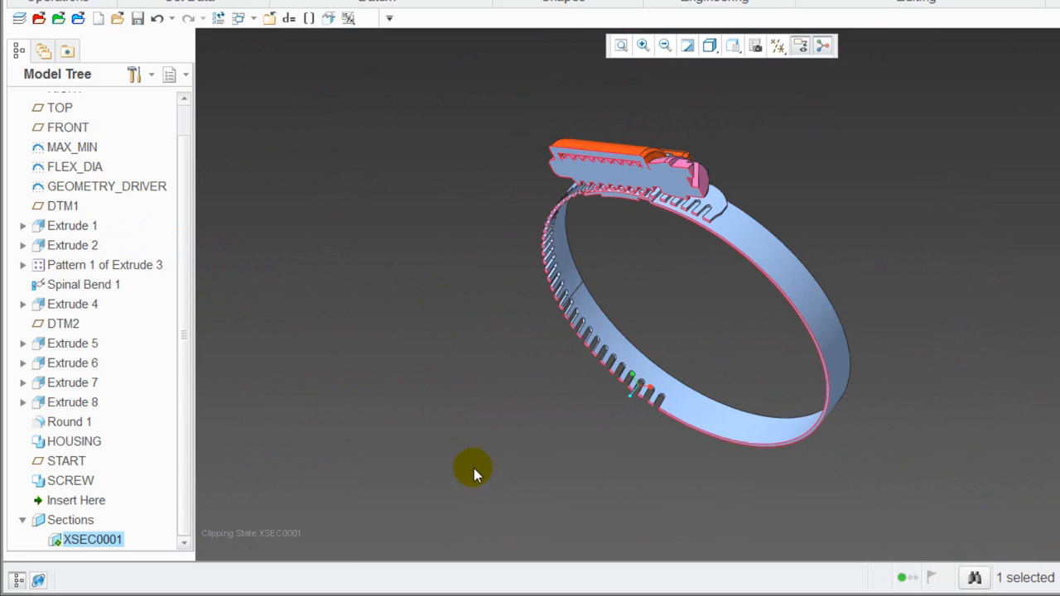
middle_drag(474, 469, 492, 414)
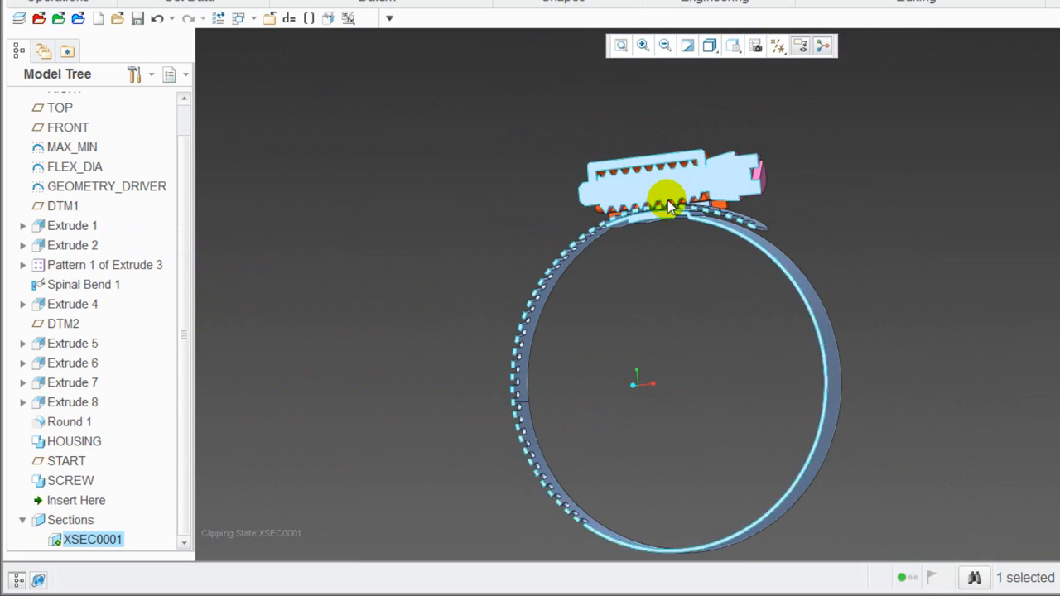
scroll(670, 206, up, 5)
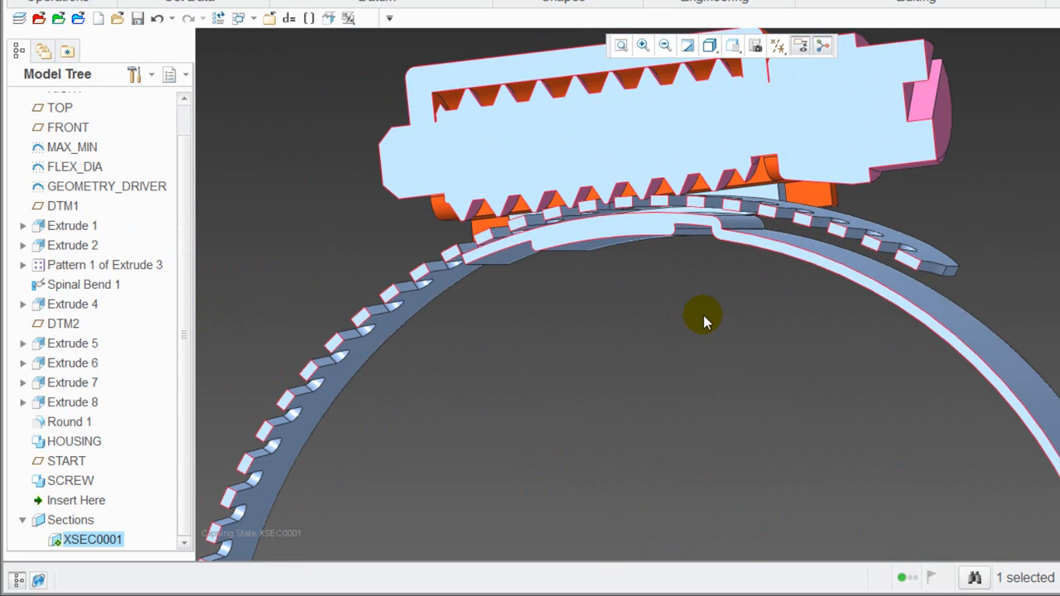
scroll(620, 359, down, 5)
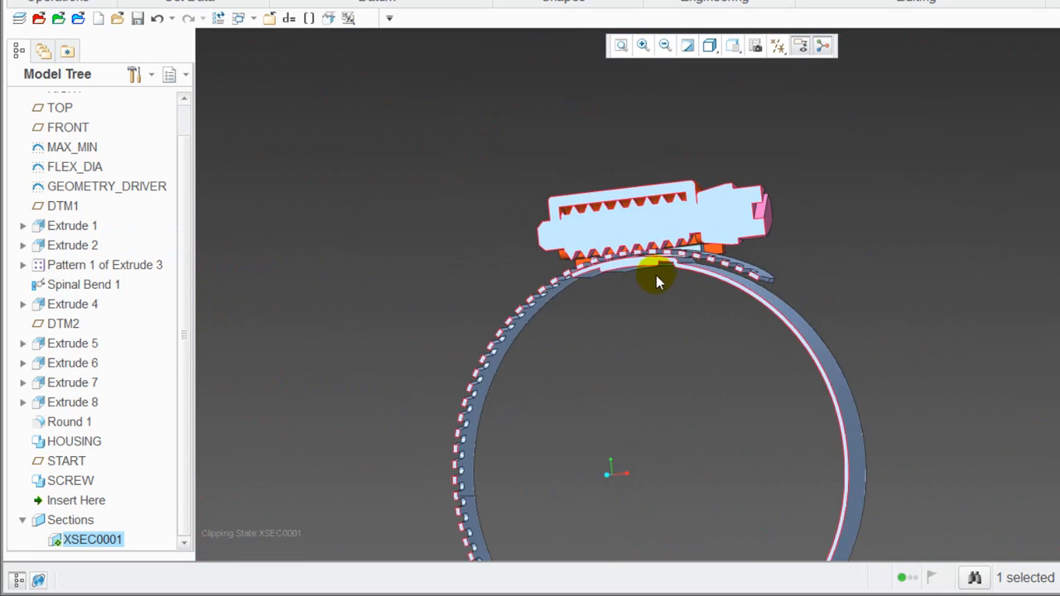
click(418, 240)
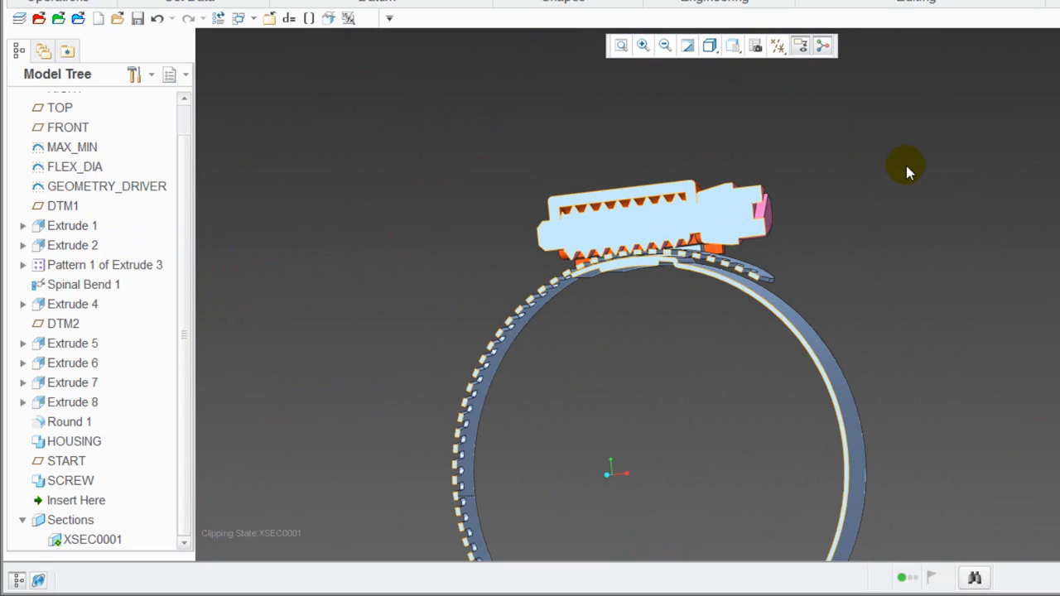
Show the dimensions of the MAX_MIN sketch for editing
middle_drag(902, 174, 721, 348)
click(79, 148)
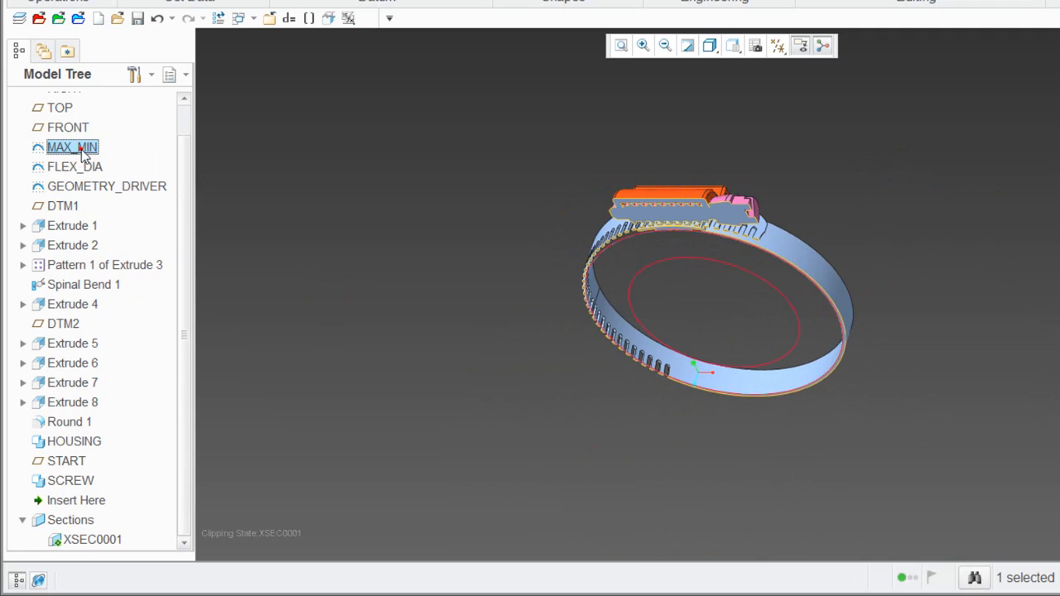
right_click(79, 149)
click(118, 183)
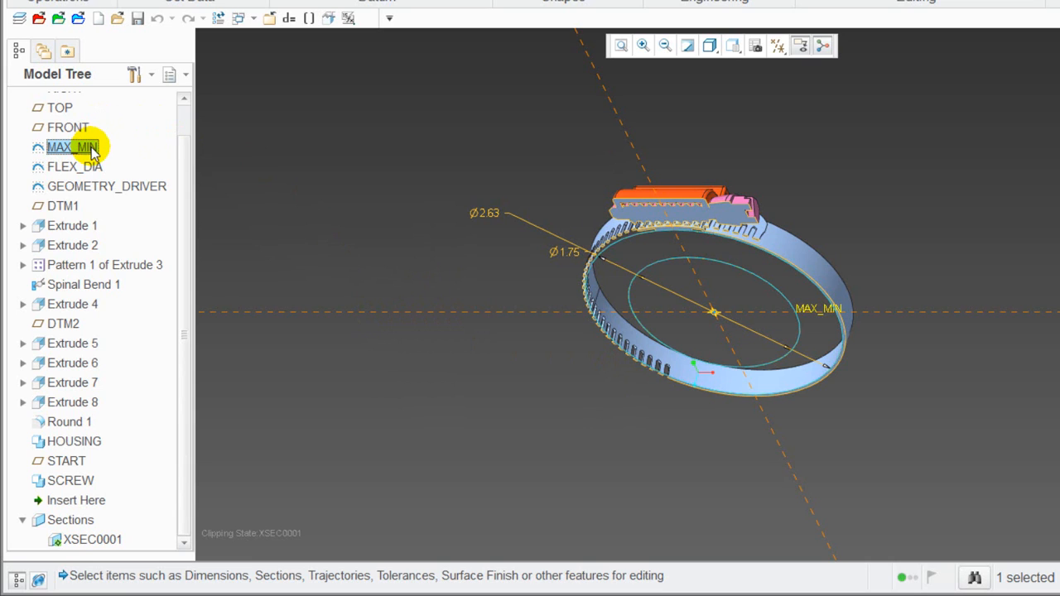
Examine the two MAX_MIN circles against the clamp's band, housing and screw, from the front and at an angle
scroll(502, 401, up, 4)
middle_drag(563, 381, 570, 333)
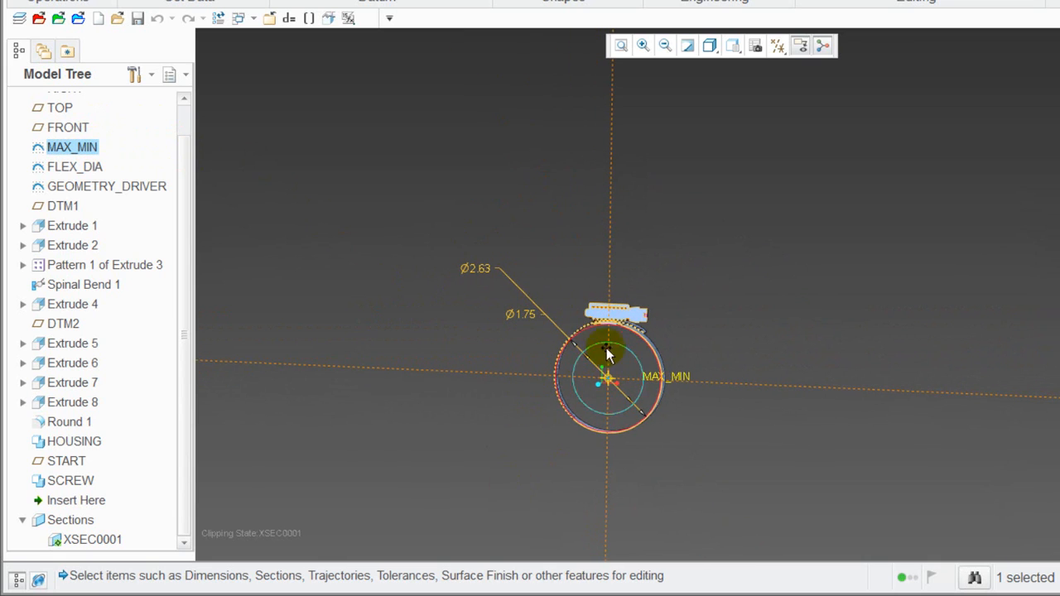
scroll(667, 324, down, 4)
middle_drag(676, 293, 524, 300)
scroll(591, 280, down, 5)
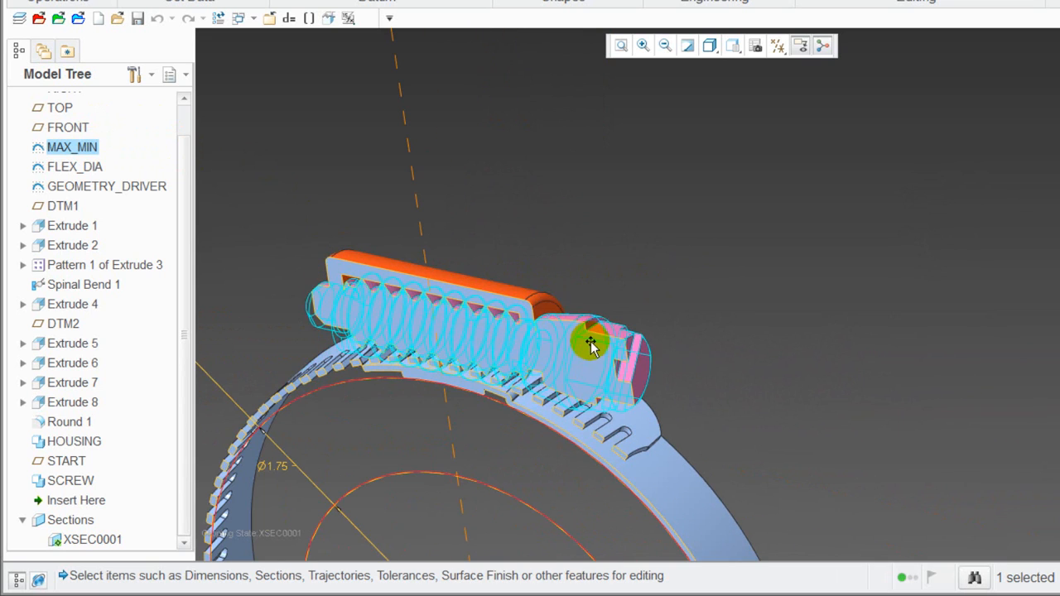
scroll(561, 175, up, 5)
middle_drag(658, 311, 692, 282)
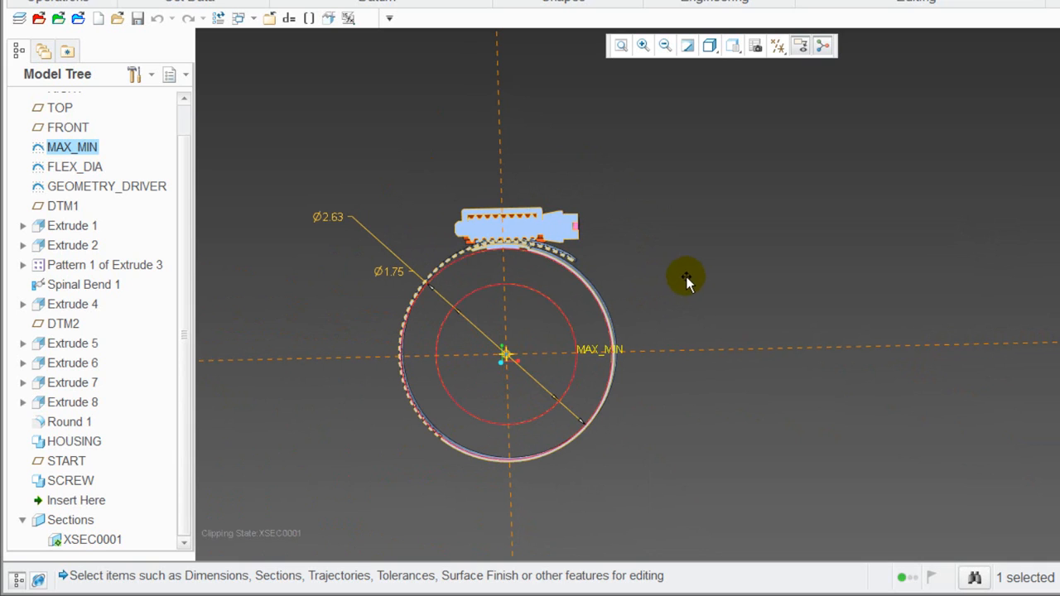
scroll(265, 225, down, 4)
scroll(495, 267, up, 3)
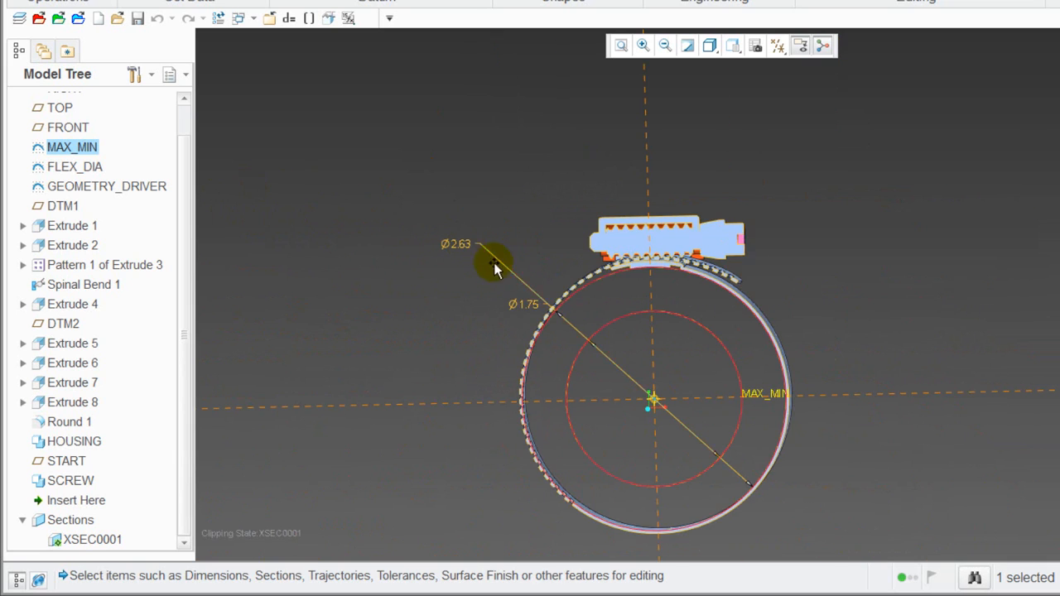
Set the diameter of the outer MAX_MIN circle to 4 and regenerate the clamp
double_click(468, 244)
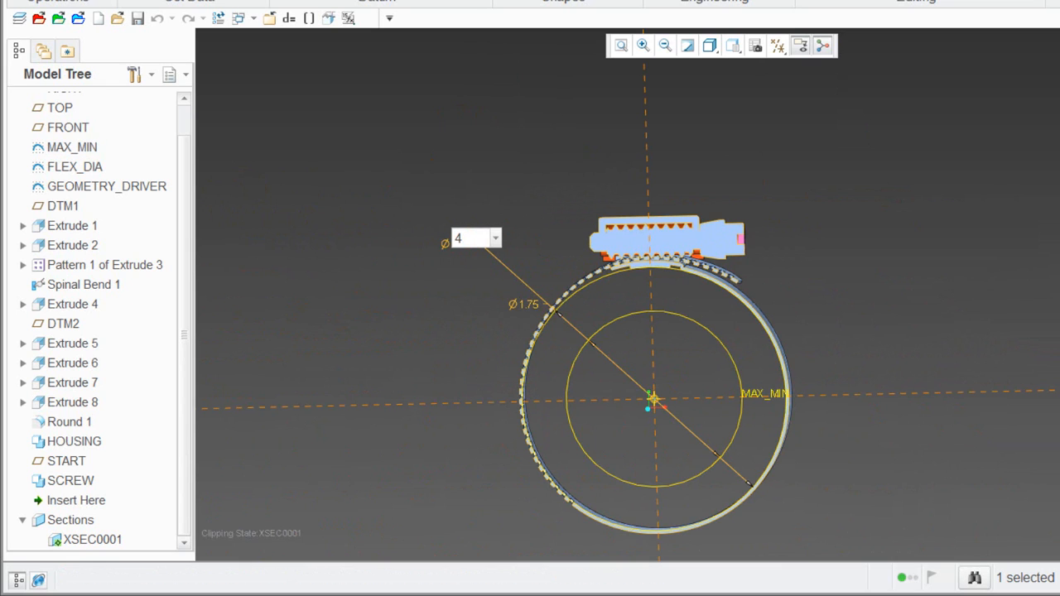
key(Return)
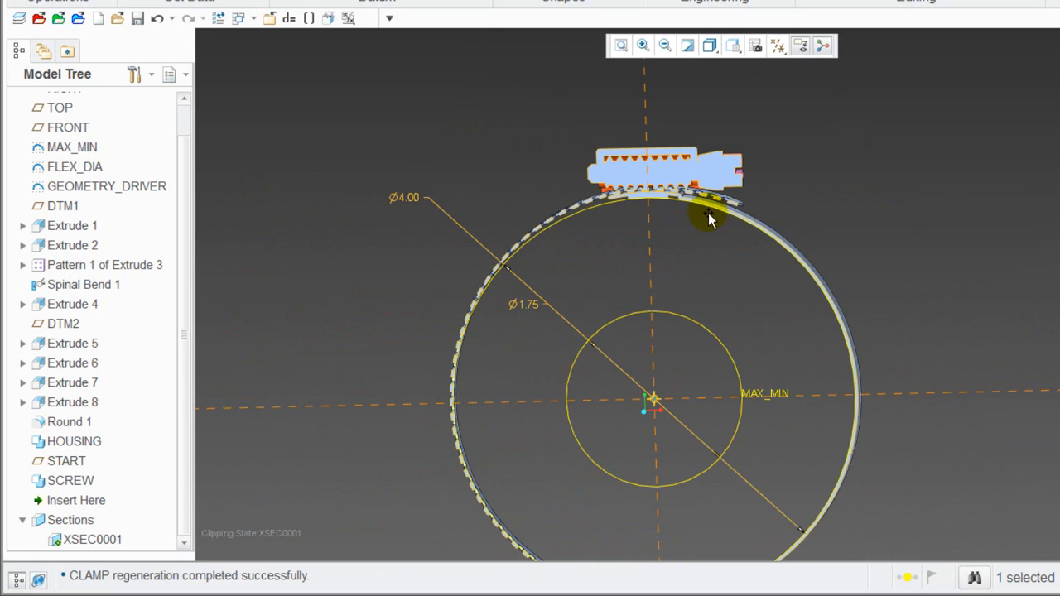
click(339, 196)
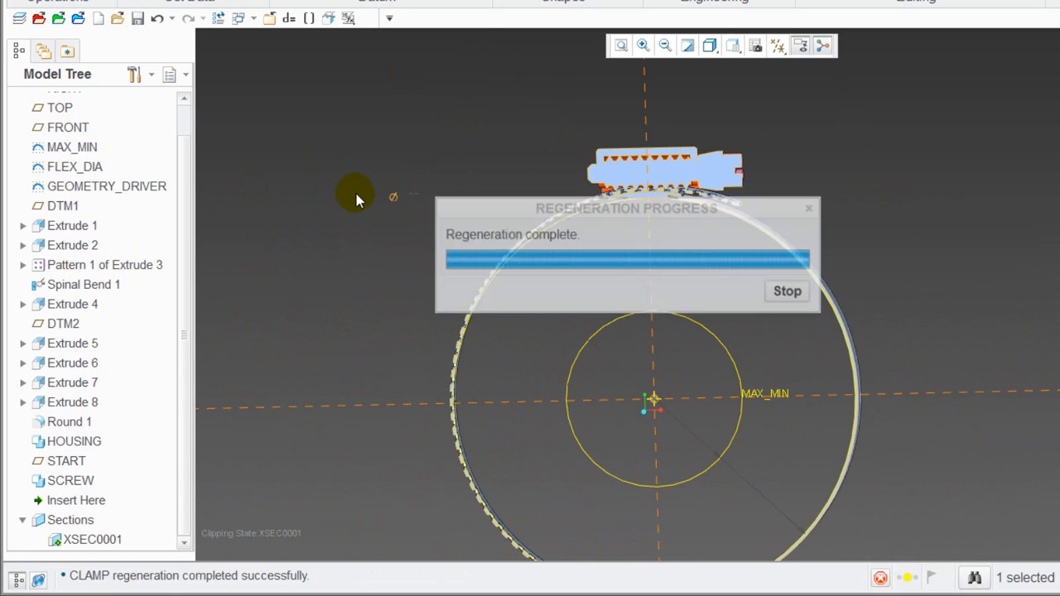
Deactivate the XSEC0001 cross-section and look over the band's slots on the complete clamp
middle_drag(825, 193, 801, 217)
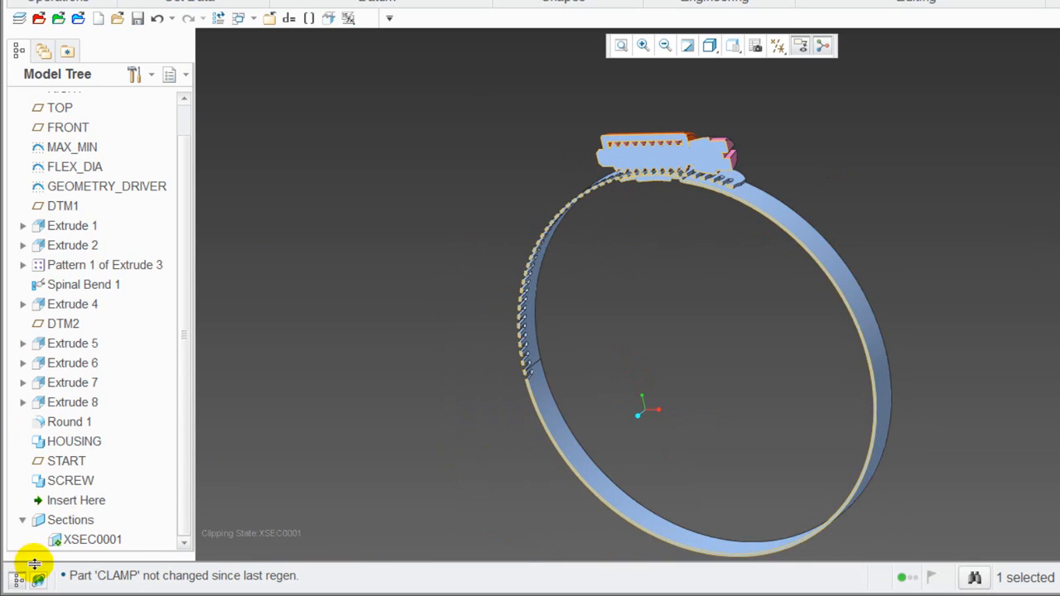
right_click(116, 540)
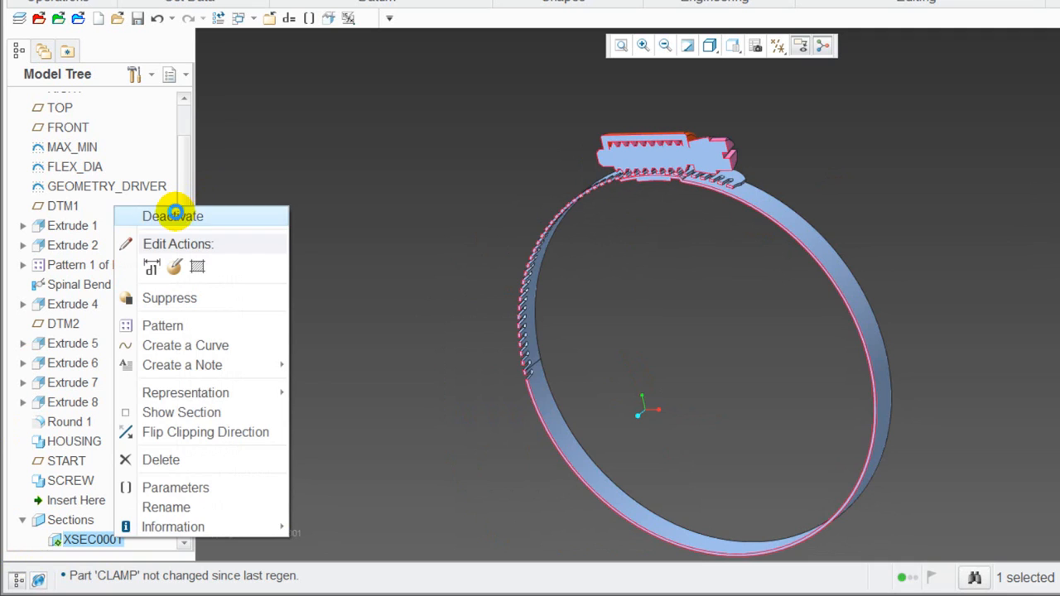
click(173, 214)
mouse_move(628, 218)
middle_down()
mouse_move(710, 241)
mouse_move(734, 287)
mouse_move(722, 229)
mouse_move(737, 206)
middle_up()
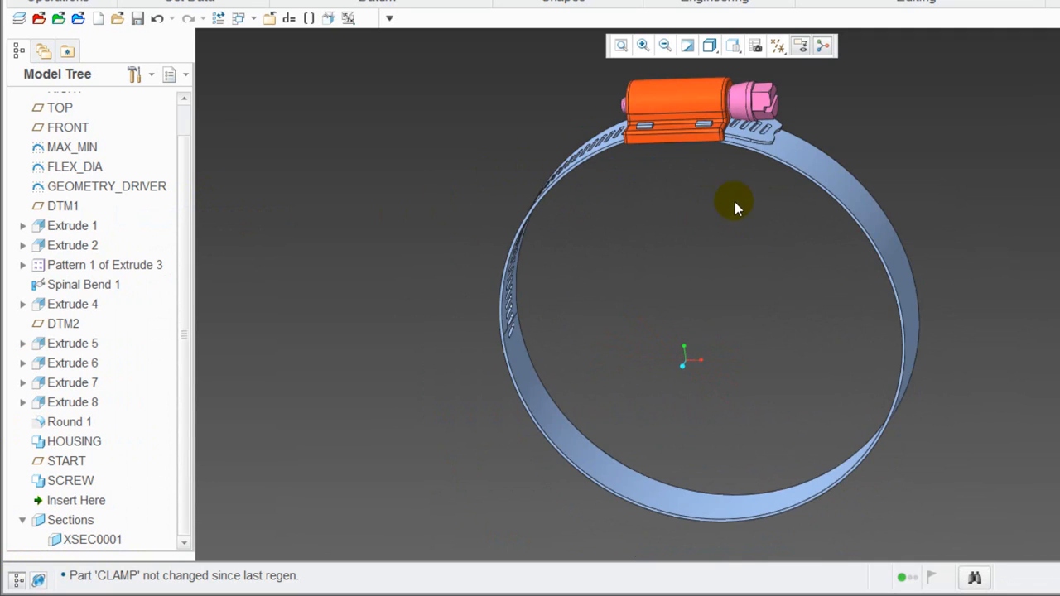
click(756, 139)
click(685, 198)
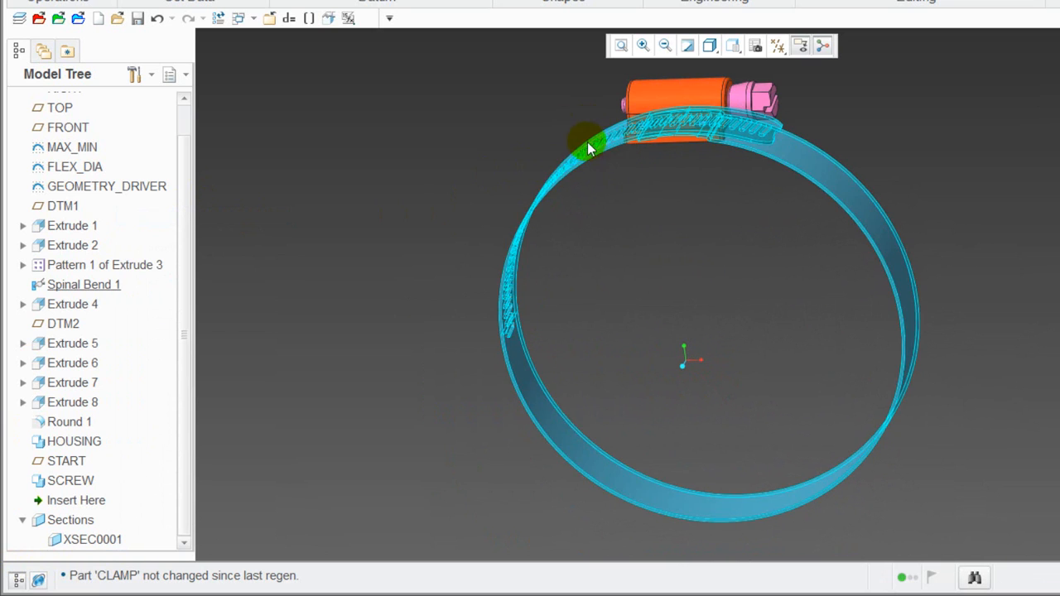
middle_drag(519, 260, 627, 177)
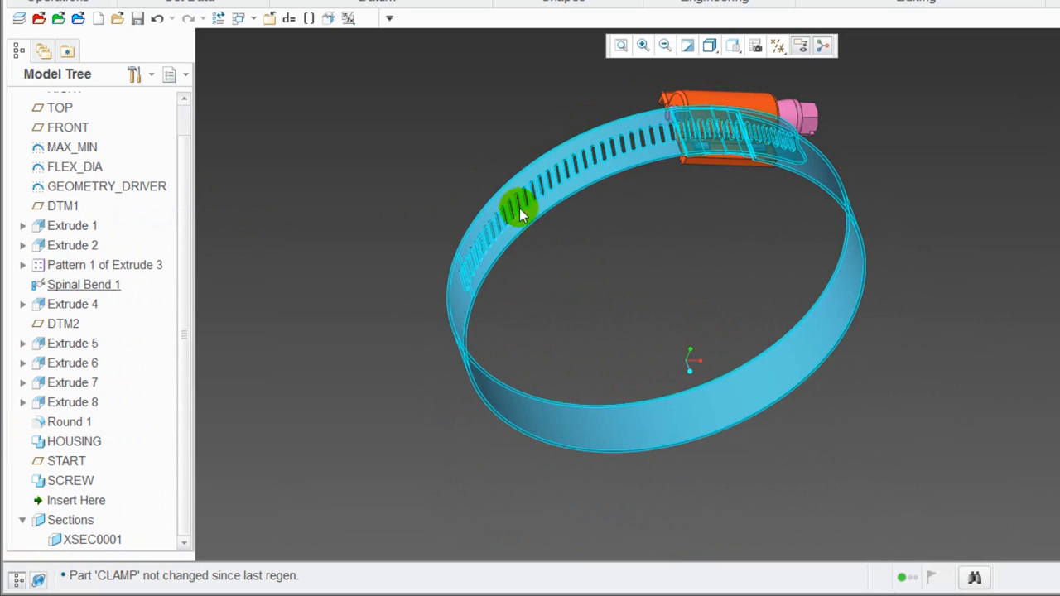
middle_drag(727, 281, 651, 240)
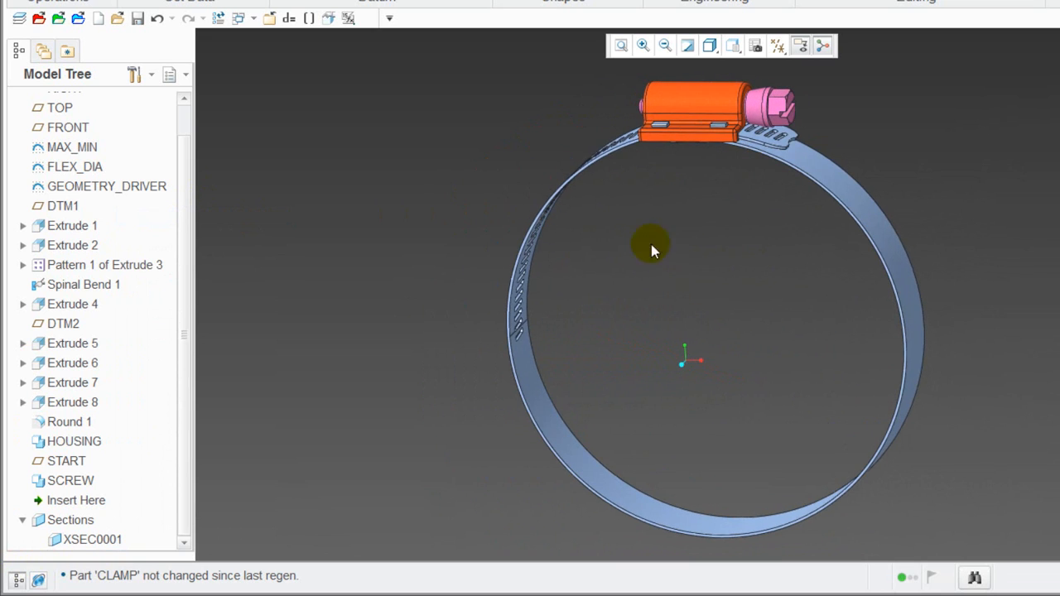
Set the diameter of the inner MAX_MIN circle to 3 and regenerate the clamp
click(73, 147)
right_click(77, 147)
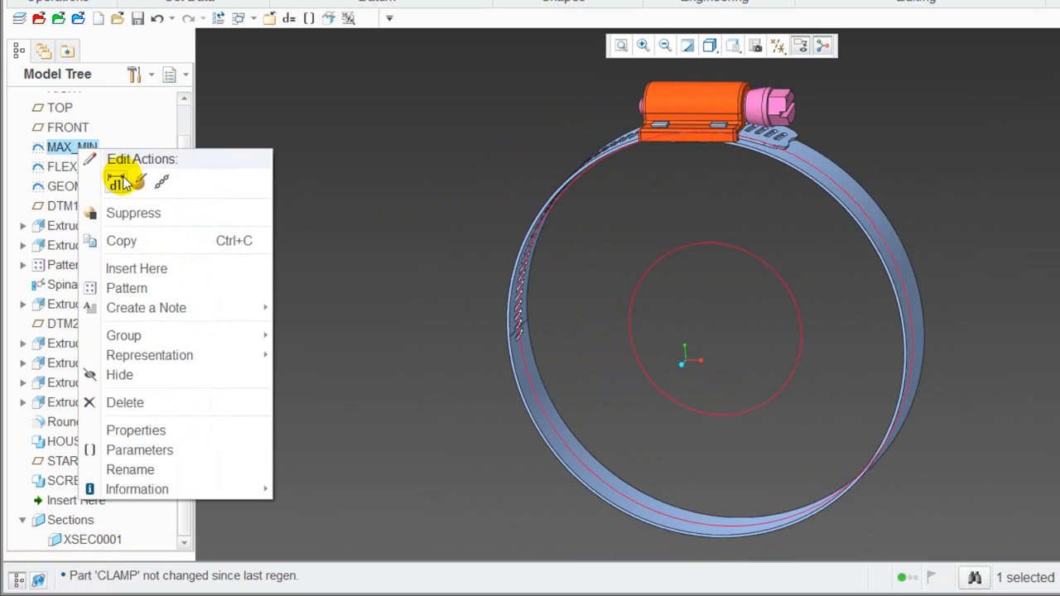
click(118, 184)
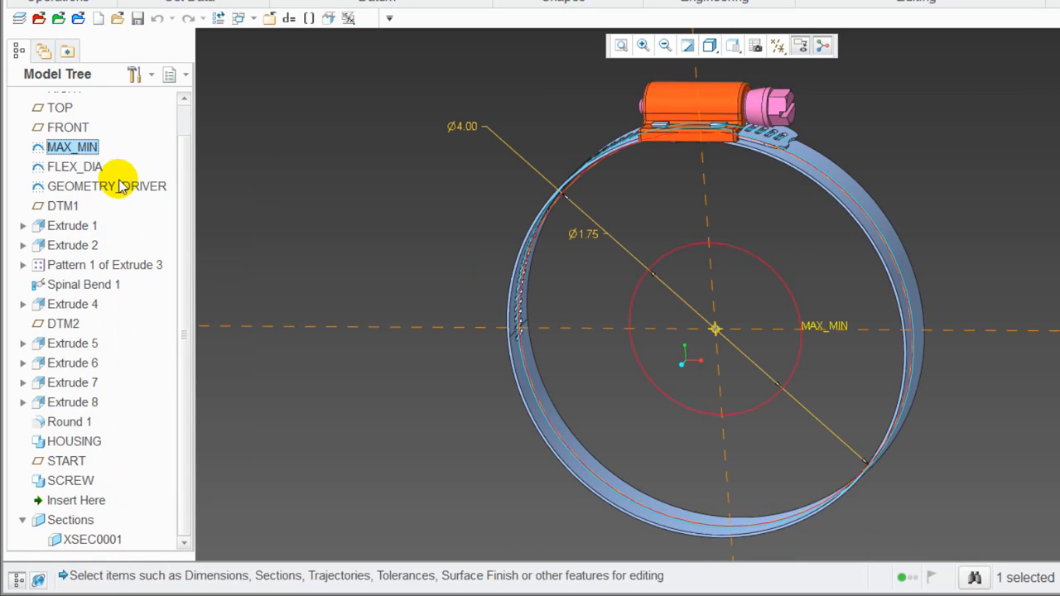
double_click(585, 236)
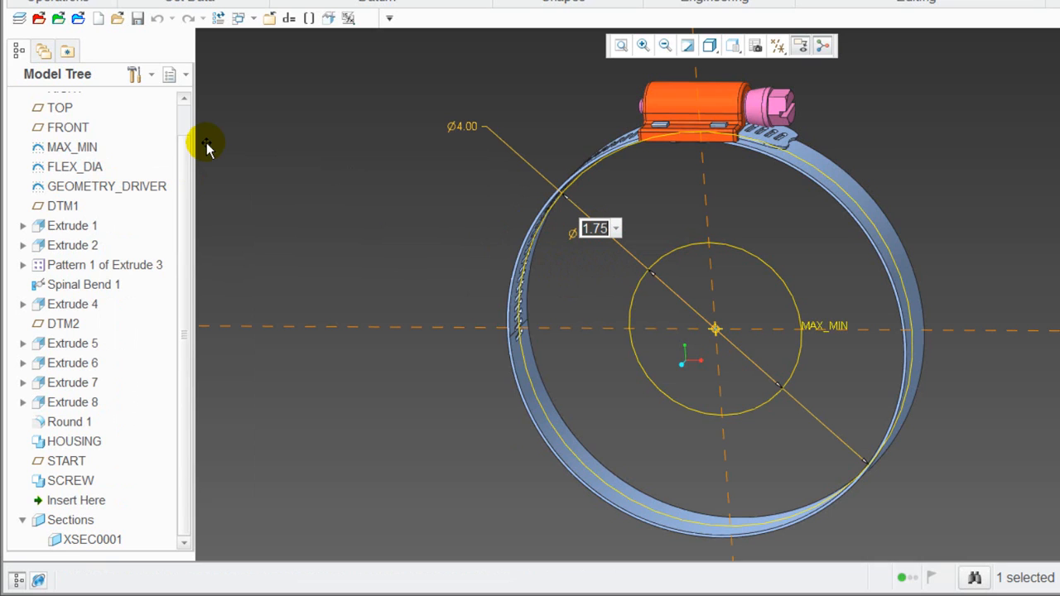
text(3)
key(Return)
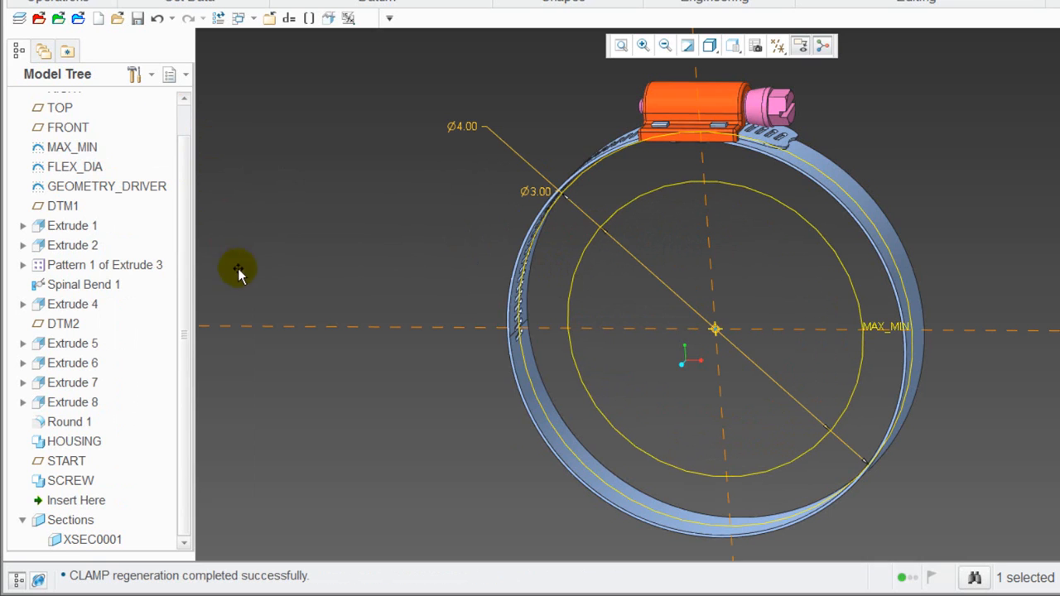
middle_drag(253, 218, 507, 116)
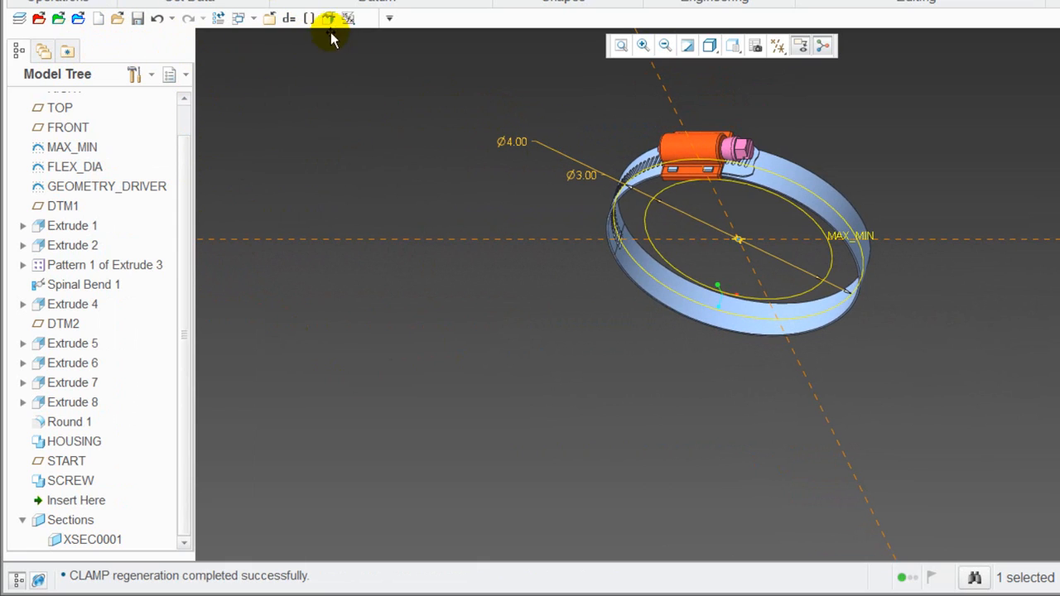
click(221, 20)
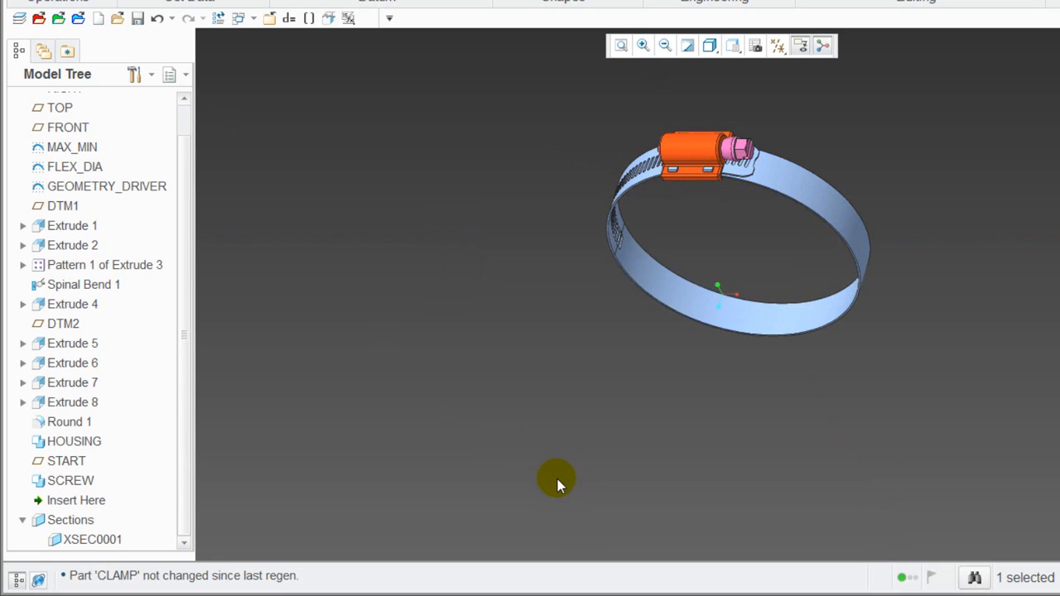
Set the FLEX_DIA circle's diameter to 2, regenerate the clamp and compare its band with the MAX_MIN circles
middle_drag(558, 486, 566, 445)
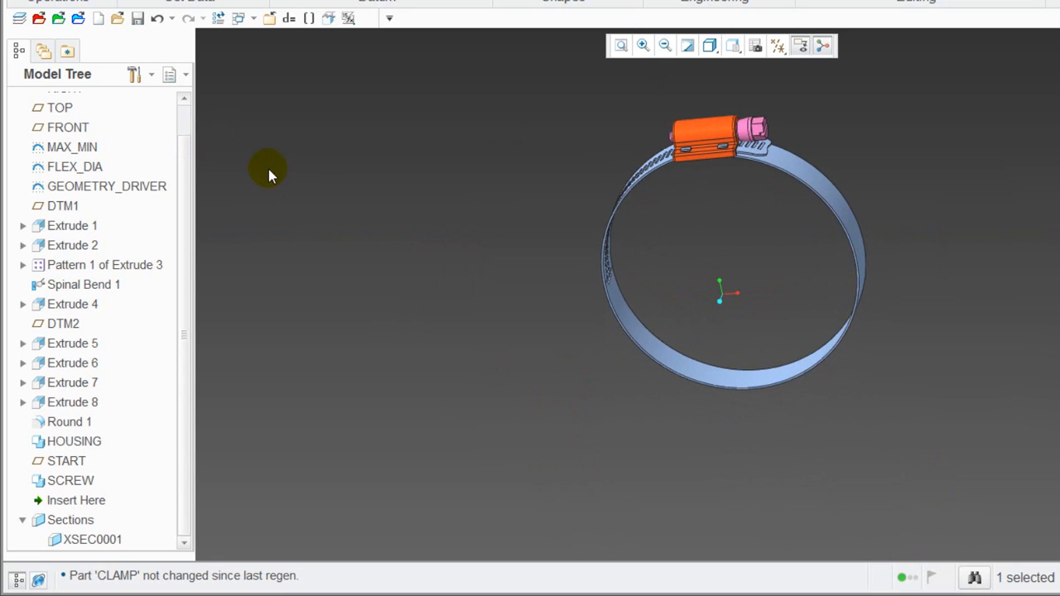
click(83, 169)
right_click(88, 171)
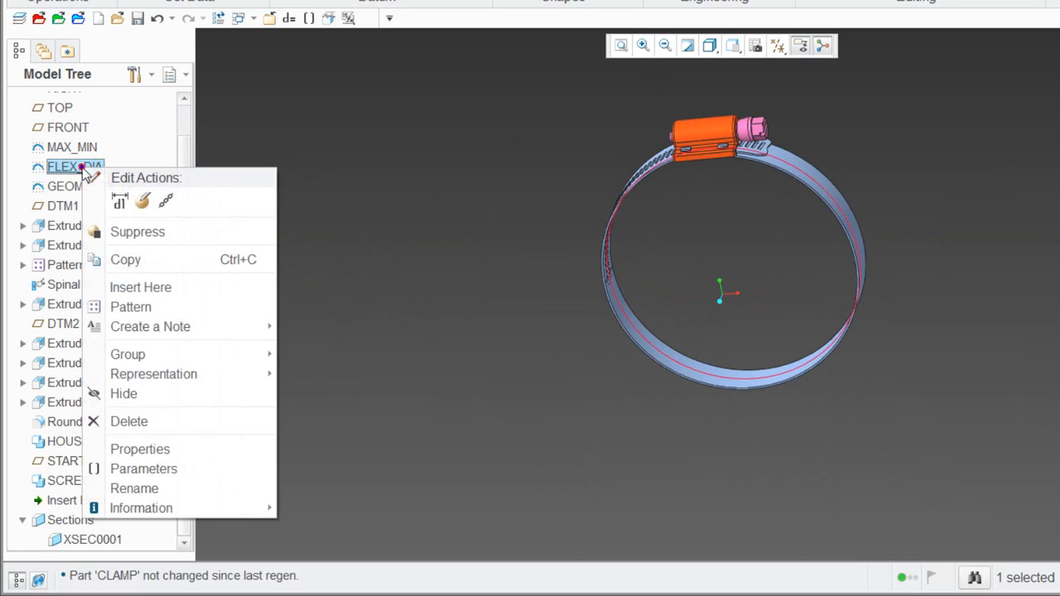
click(119, 200)
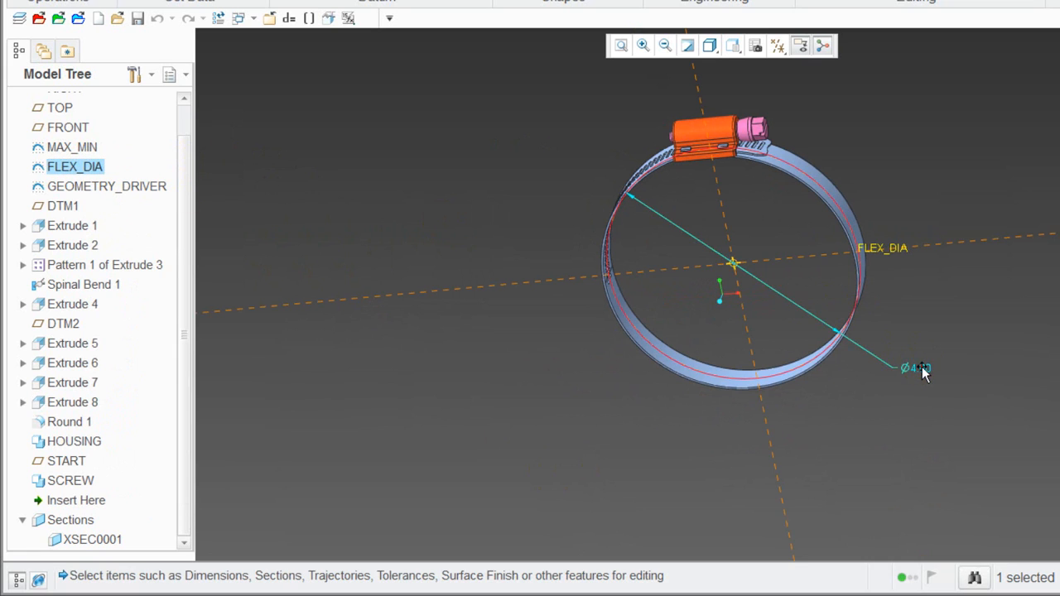
double_click(924, 364)
text(2)
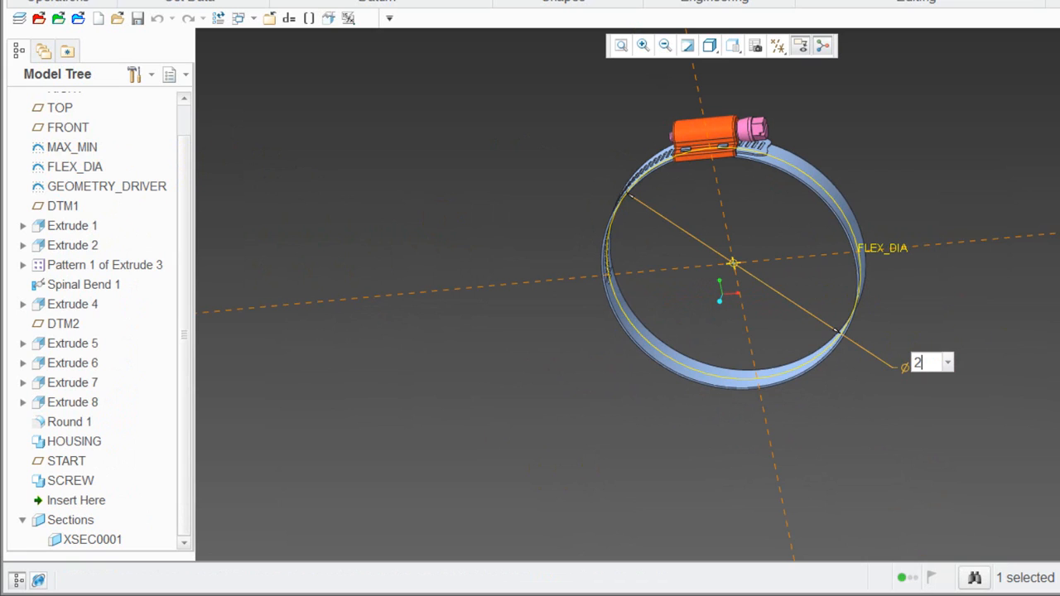
key(Return)
click(967, 313)
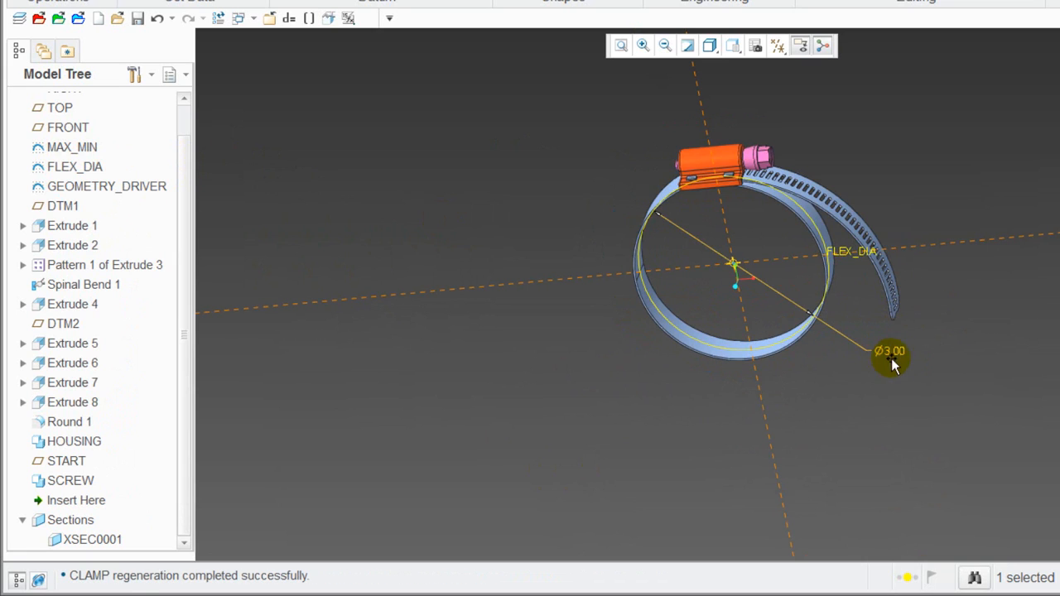
key(ctrl+g)
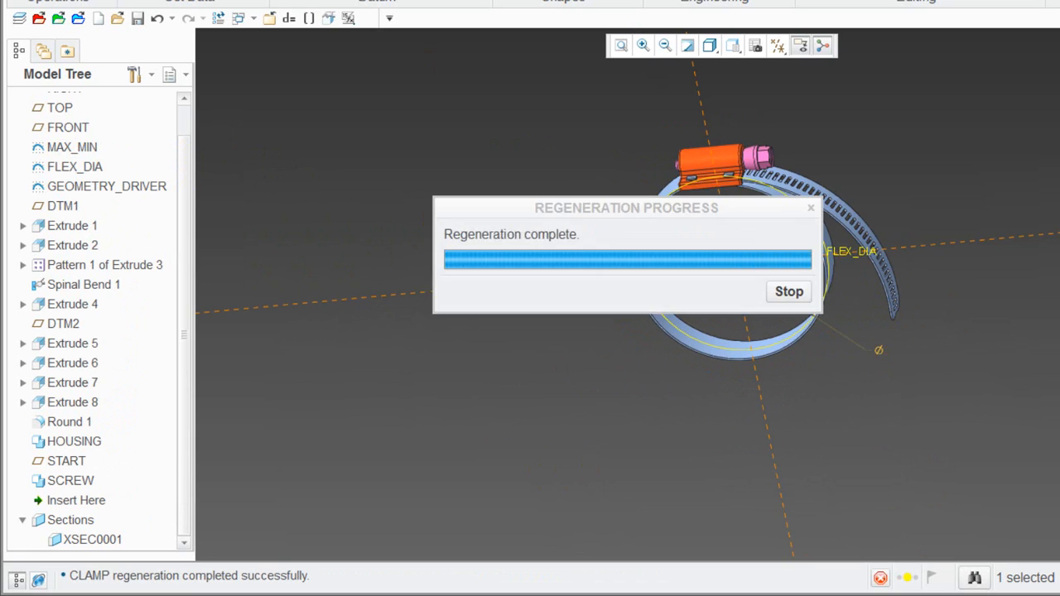
mouse_move(736, 461)
middle_down()
mouse_move(840, 414)
mouse_move(823, 336)
mouse_move(810, 458)
mouse_move(827, 397)
mouse_move(821, 433)
middle_up()
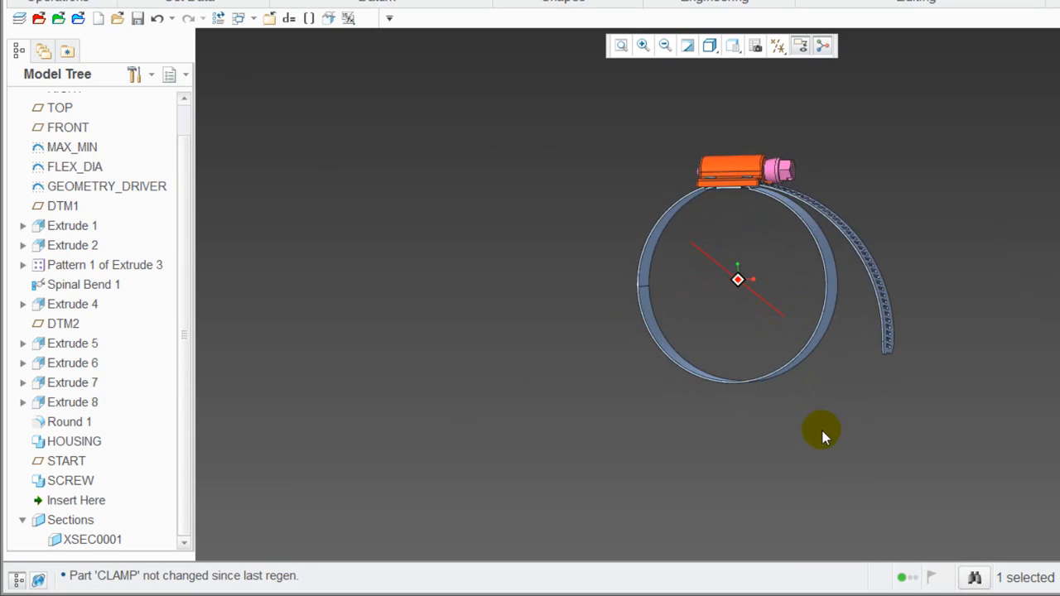
click(71, 149)
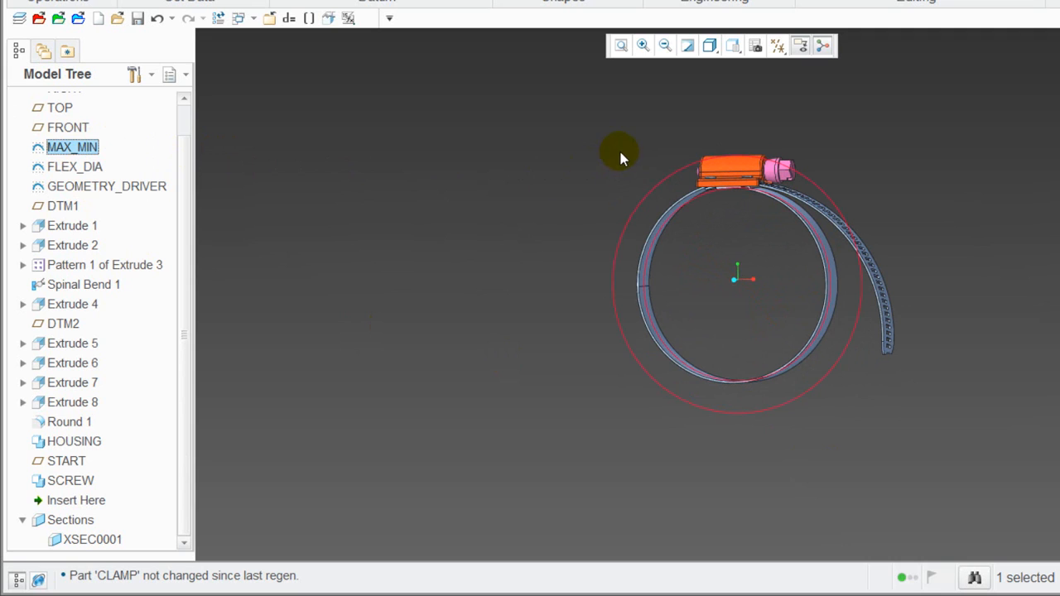
middle_drag(525, 178, 429, 186)
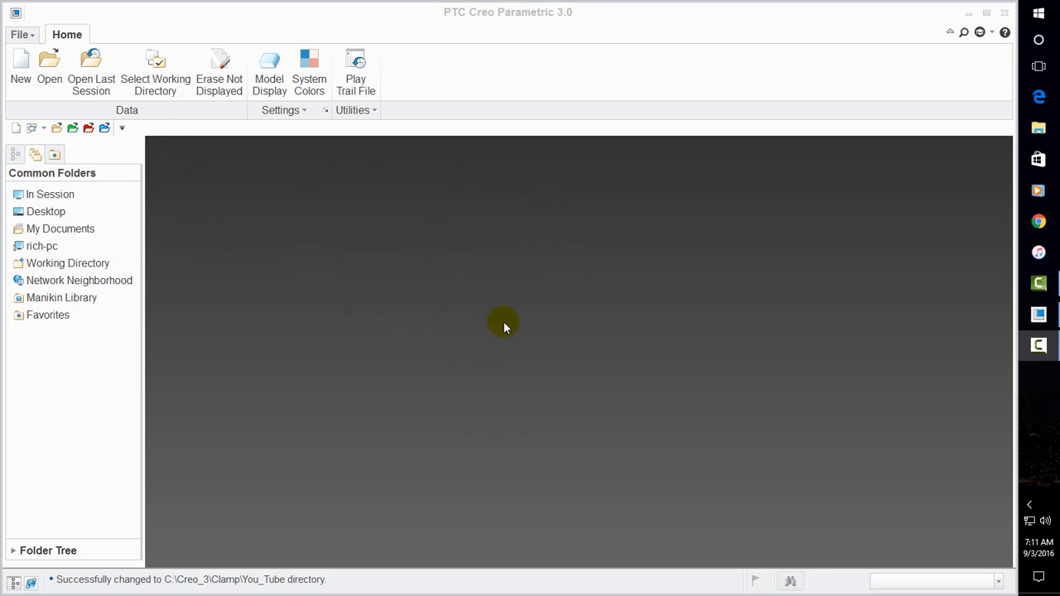
Create a new solid part named source_band using the default template
click(14, 128)
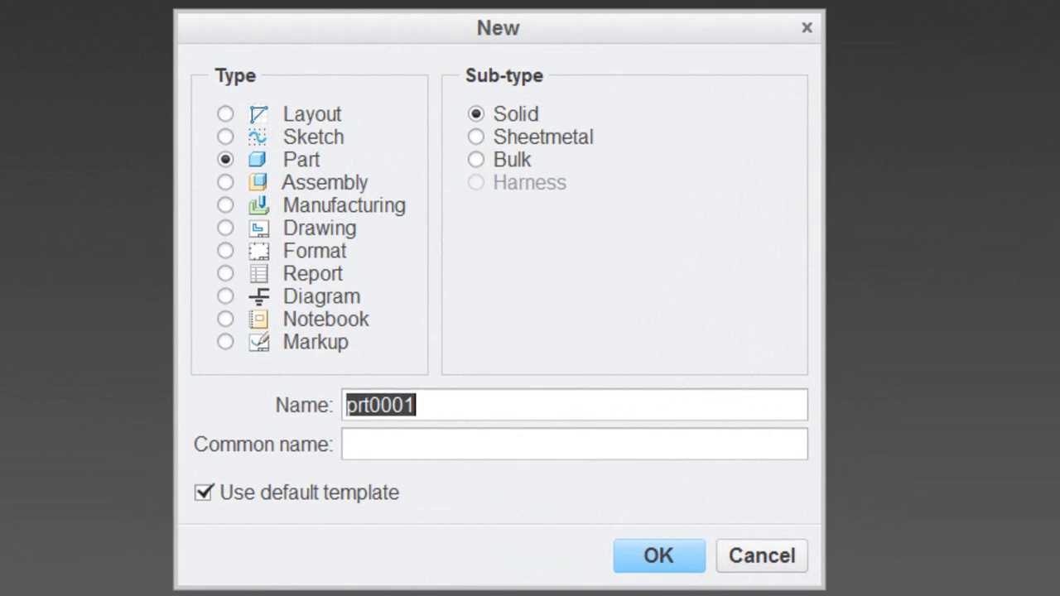
text(source_band)
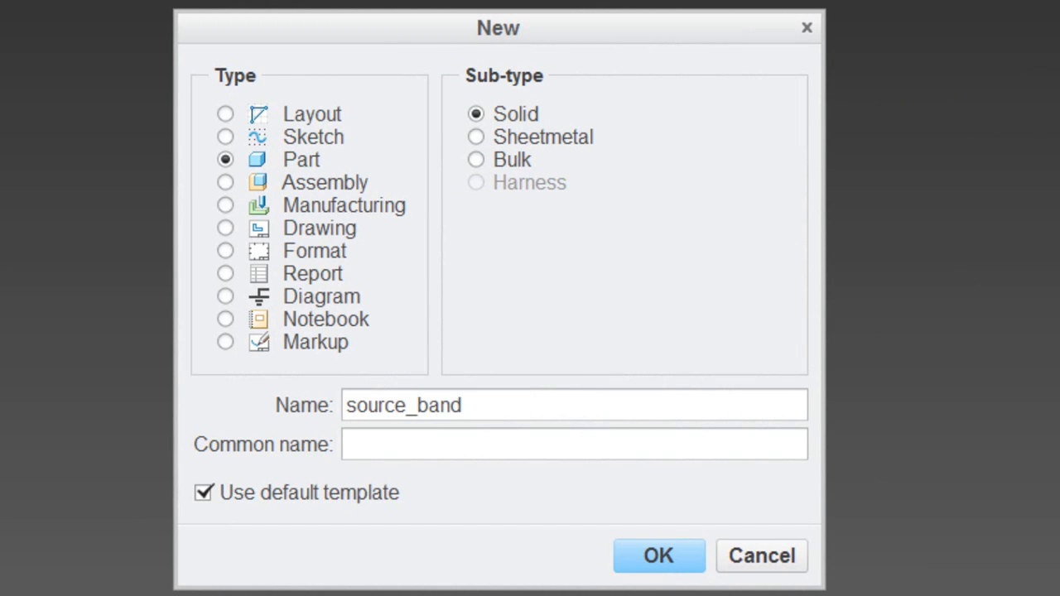
key(Return)
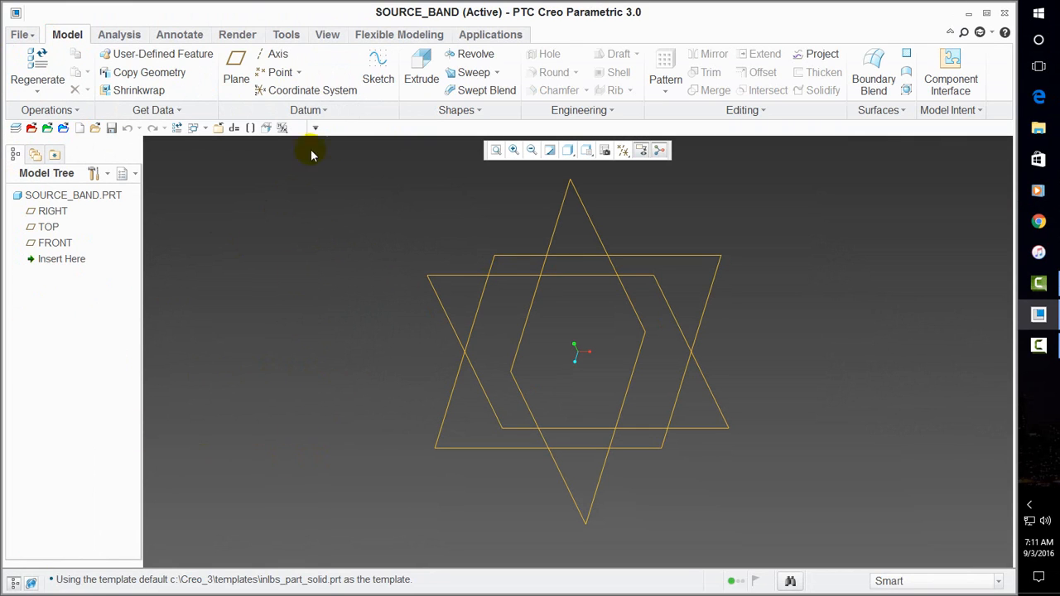
Import the file 5661K120_VIBRATION-RST WORM-DRIVE CLAMPS.IGS into the part with the automatic import type
click(152, 109)
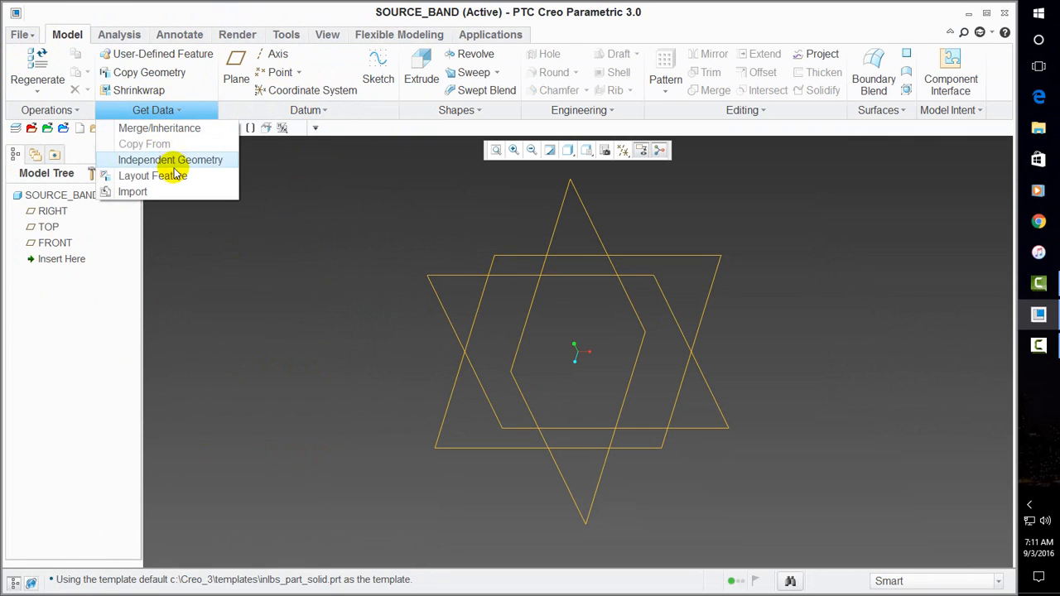
click(157, 192)
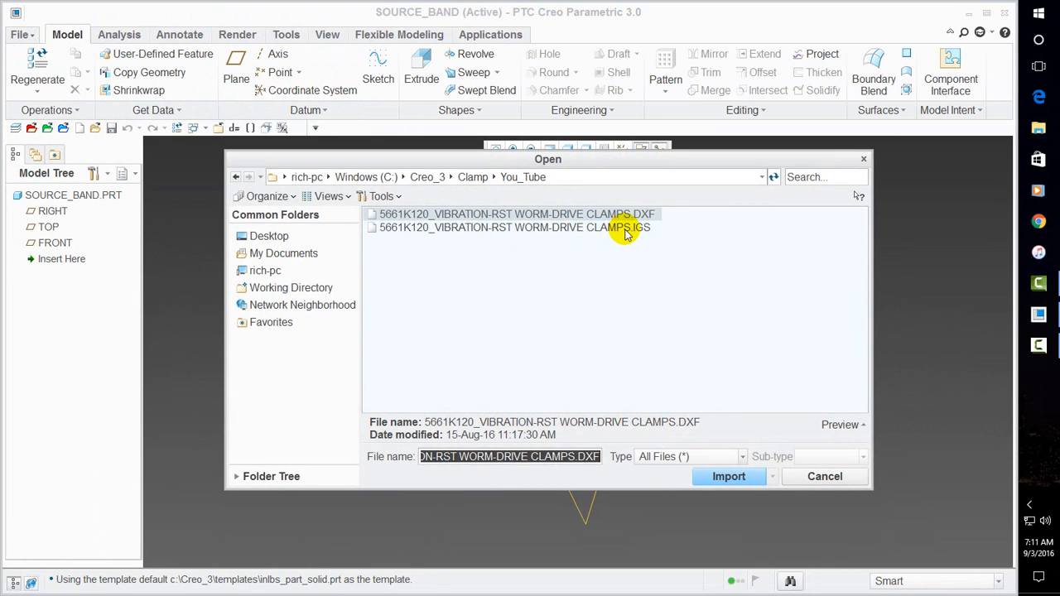
double_click(626, 230)
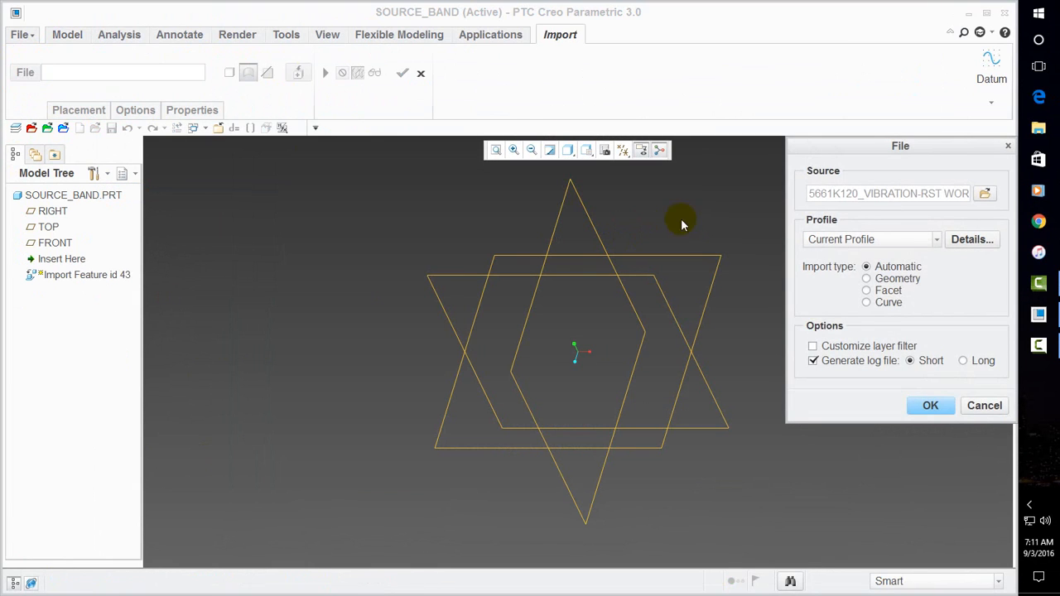
click(933, 411)
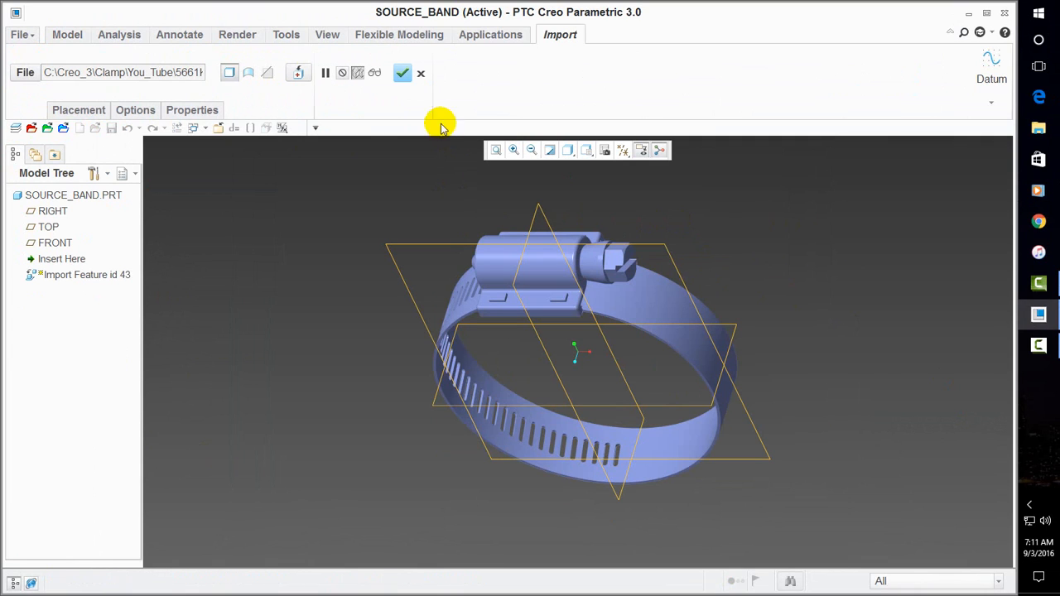
click(403, 73)
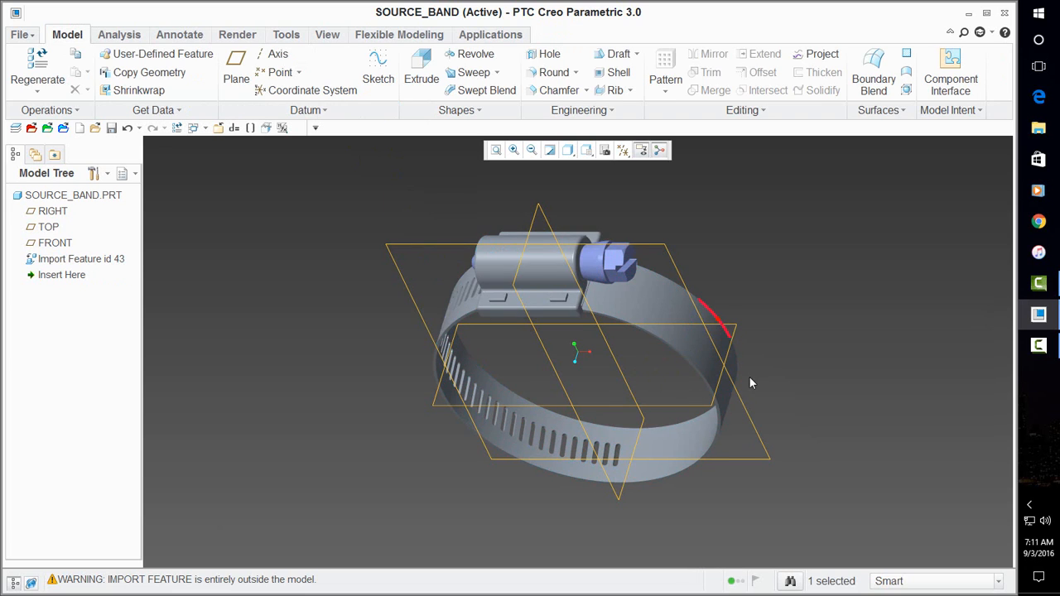
Examine the imported clamp's band, housing and screw from the front and from several angles
middle_drag(752, 379, 754, 318)
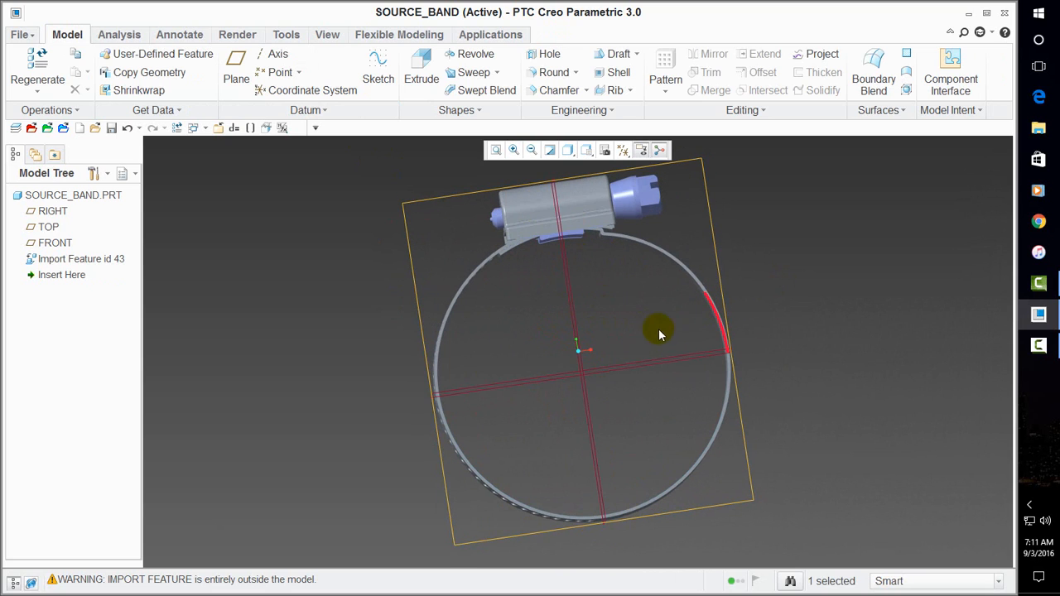
middle_drag(663, 332, 788, 309)
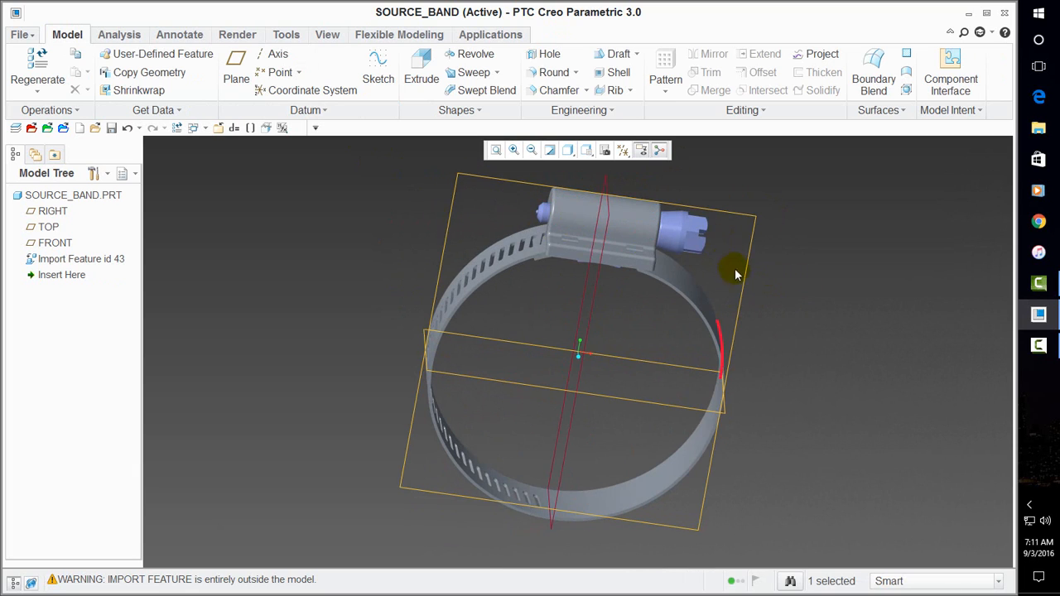
middle_drag(737, 273, 662, 288)
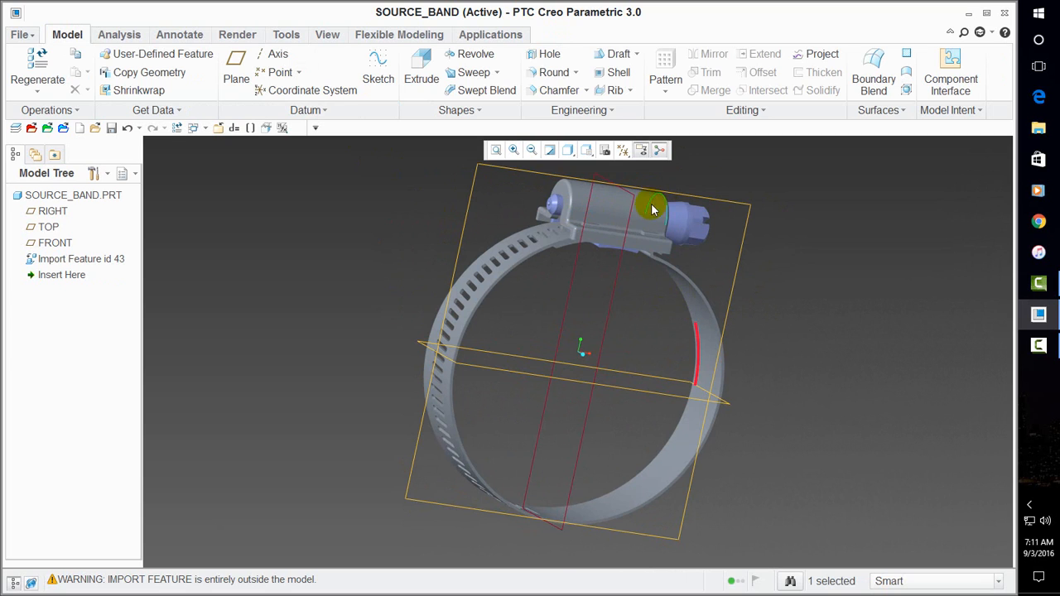
middle_drag(727, 235, 713, 213)
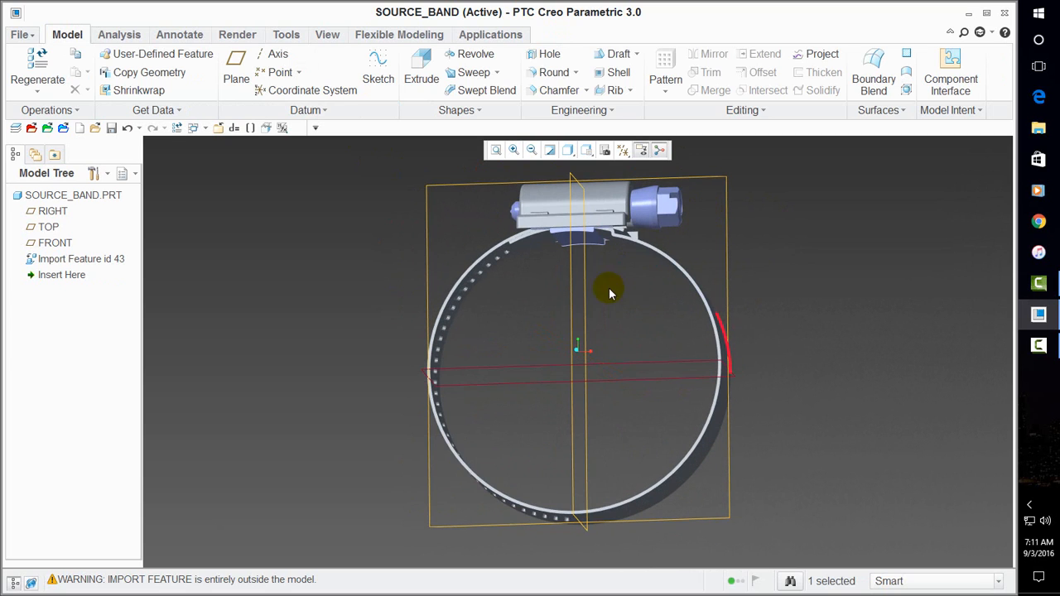
mouse_move(526, 329)
middle_down()
mouse_move(542, 287)
mouse_move(530, 308)
middle_up()
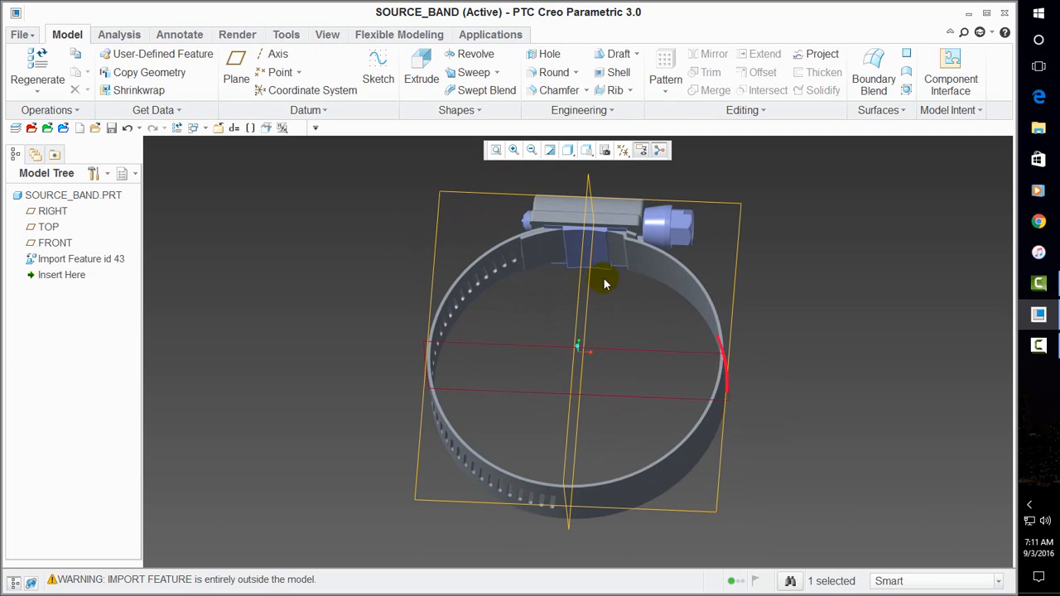
middle_drag(612, 295, 568, 177)
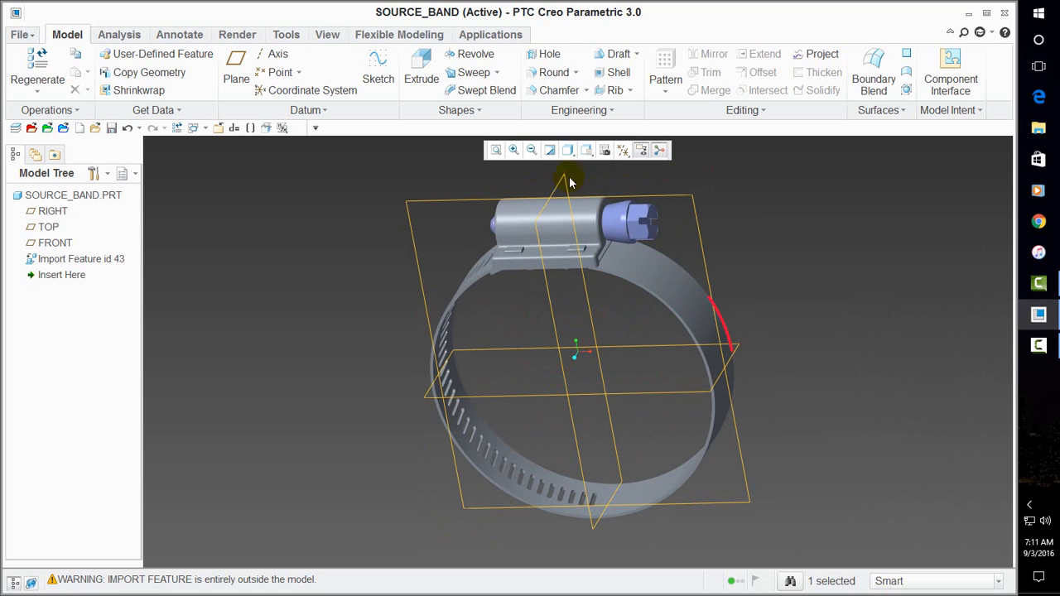
Save a copy of the source_band part under the name source_screw
middle_drag(428, 244, 669, 250)
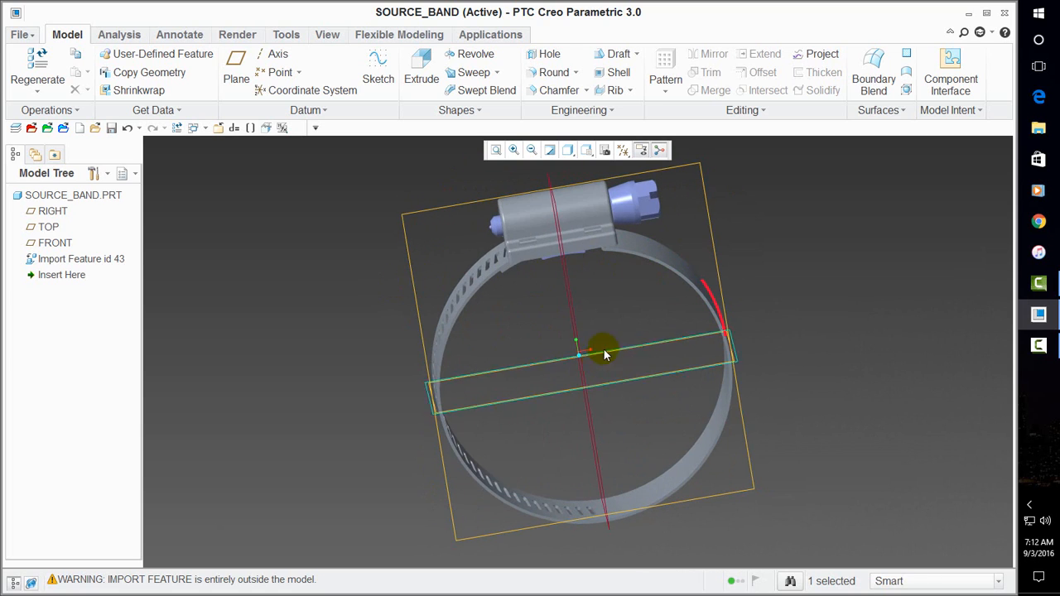
middle_drag(822, 292, 658, 375)
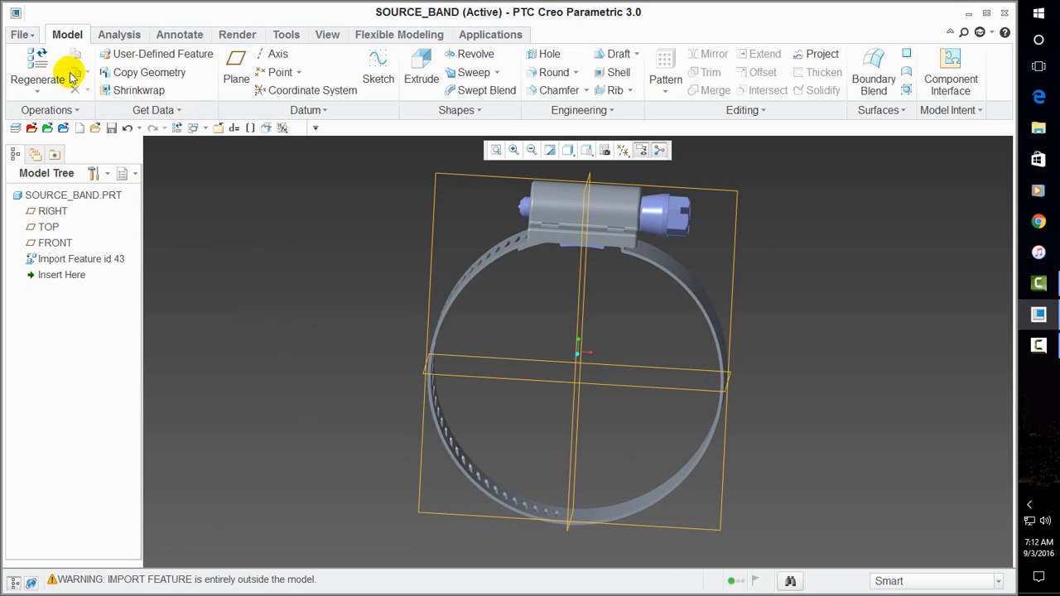
click(18, 34)
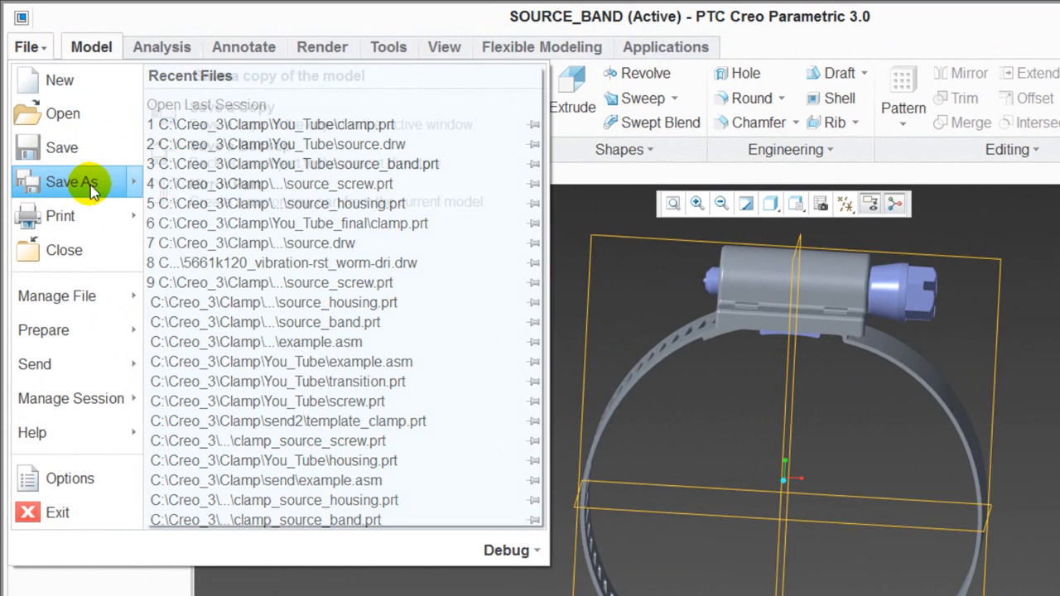
mouse_move(82, 184)
click(210, 118)
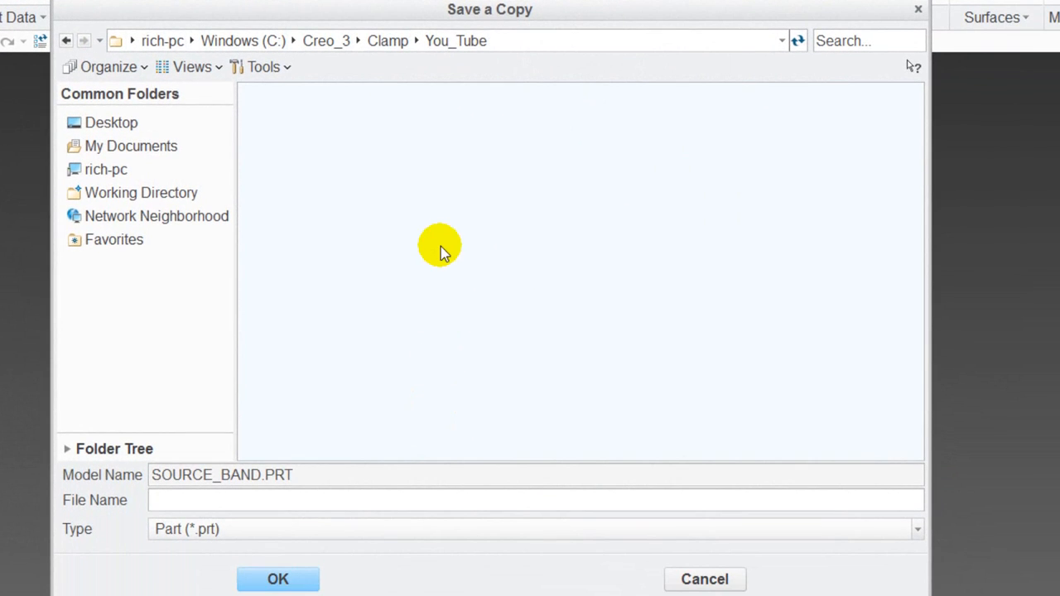
text(source_sc)
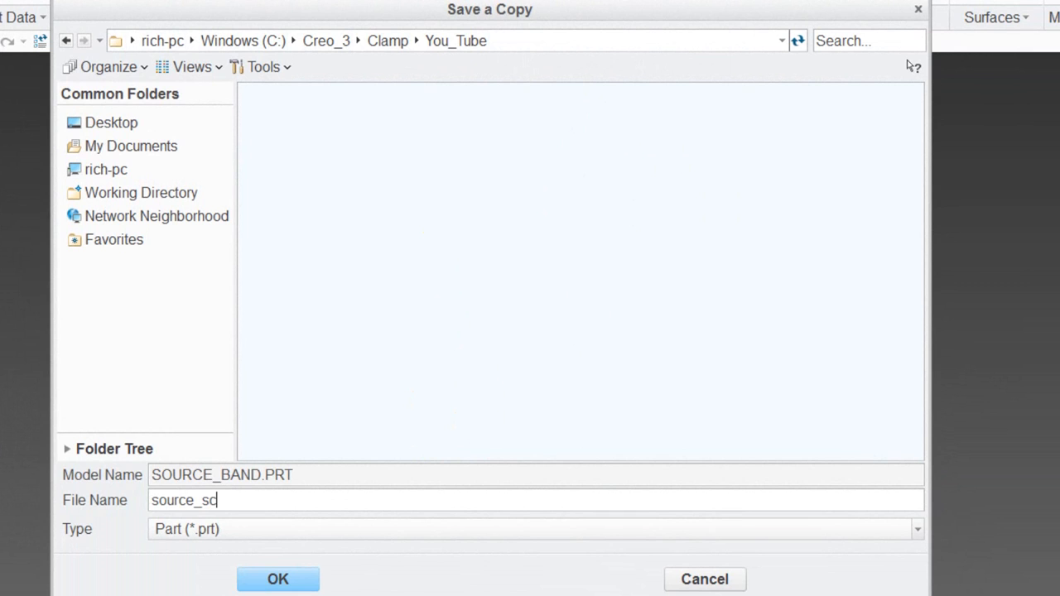
text(rew)
key(Return)
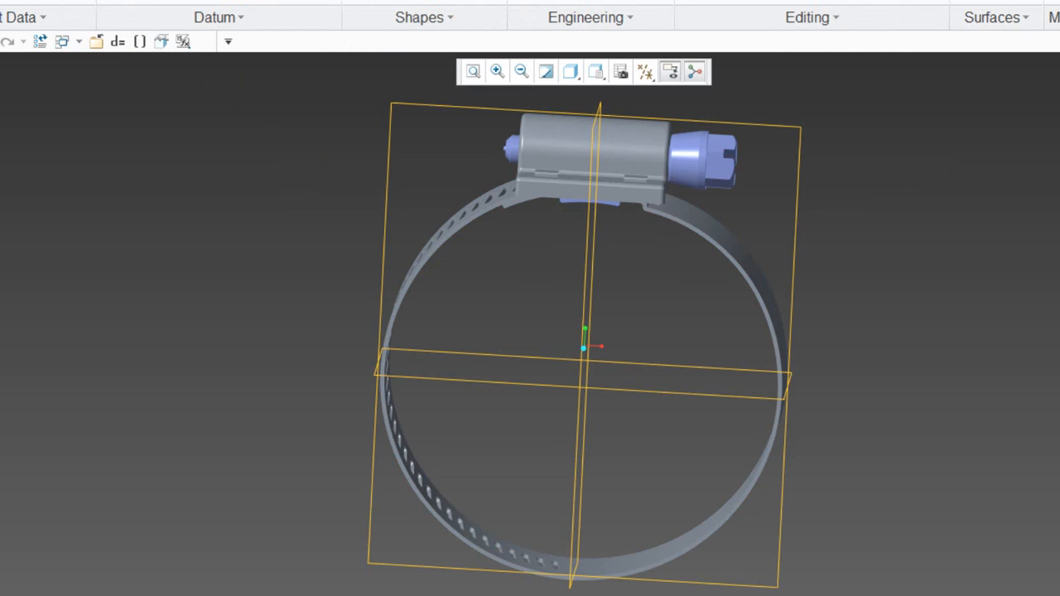
Save another copy of the source_band part under the name source_housing
click(0, 0)
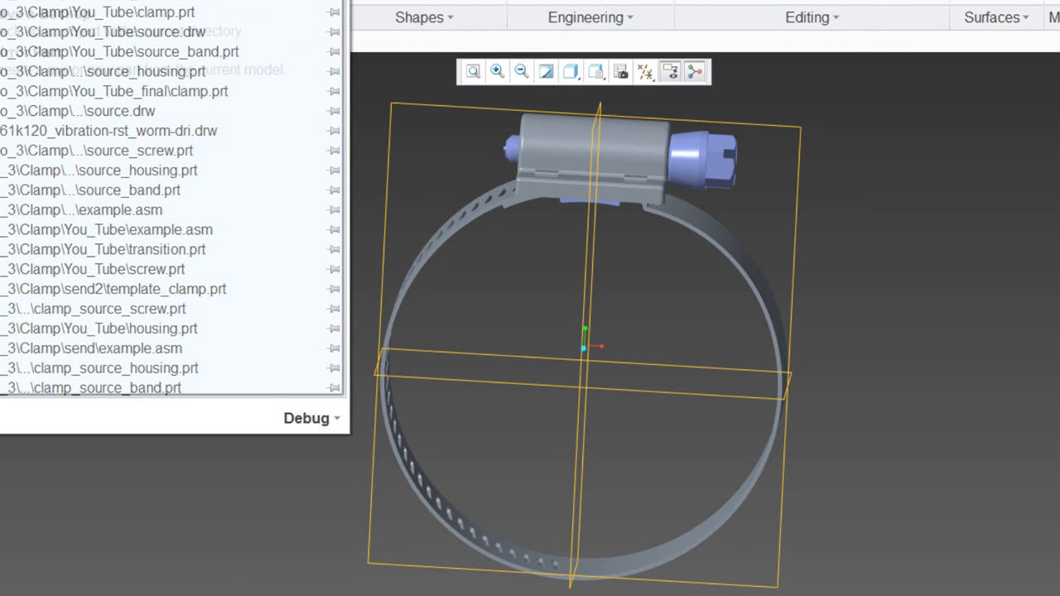
click(2, 0)
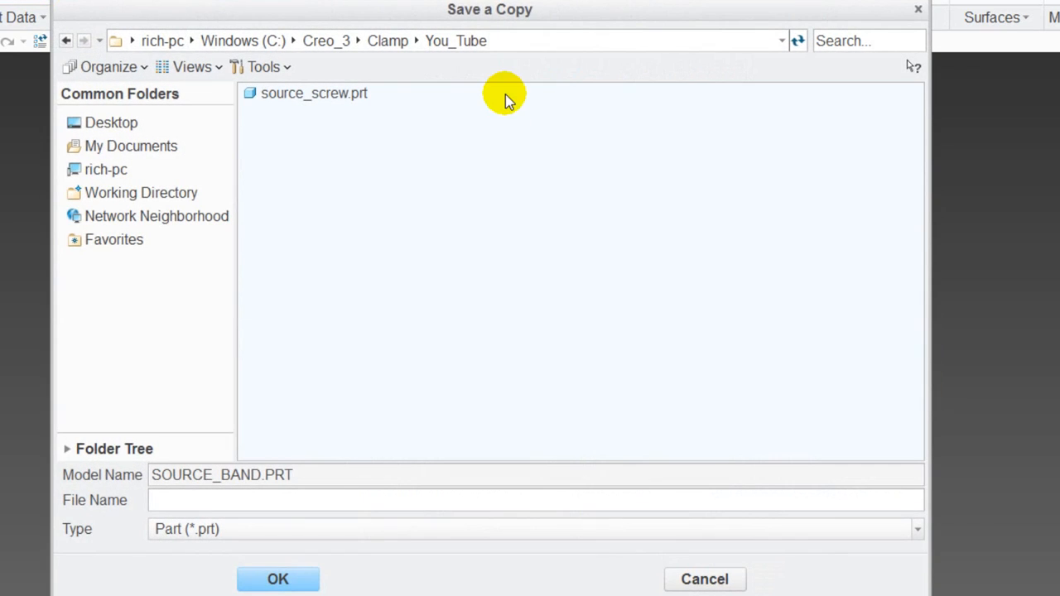
text(s)
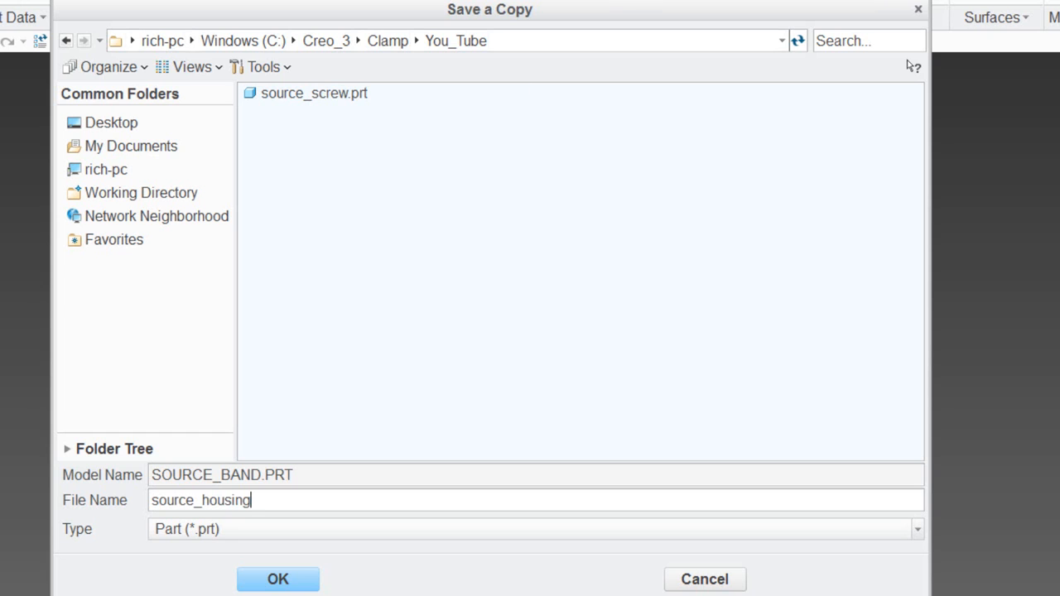
text(ource_housing)
key(Return)
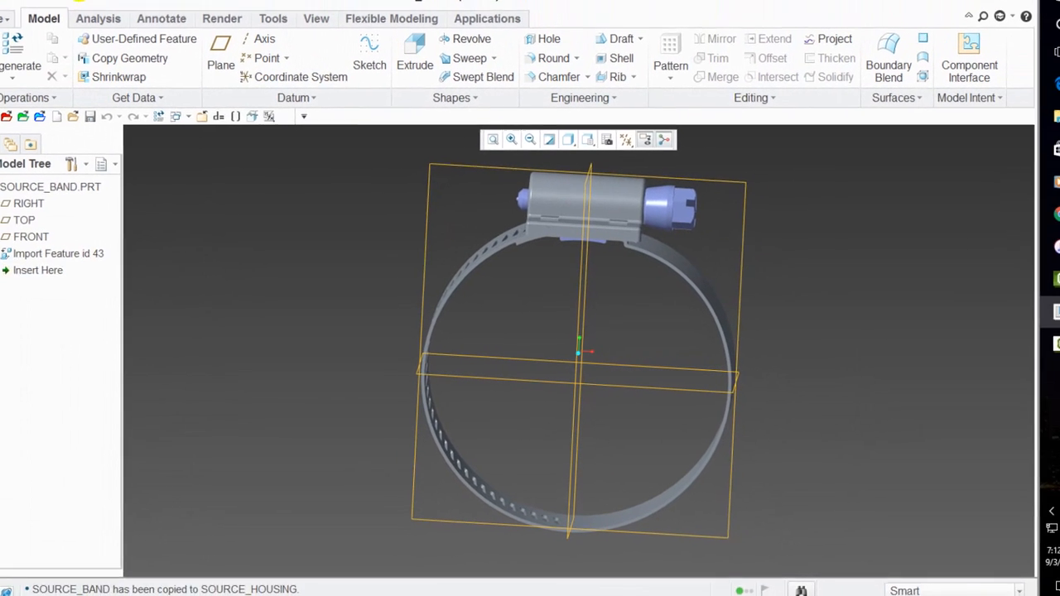
Examine the imported clamp's housing, screw and slotted band from several angles and up close
middle_drag(538, 276, 473, 208)
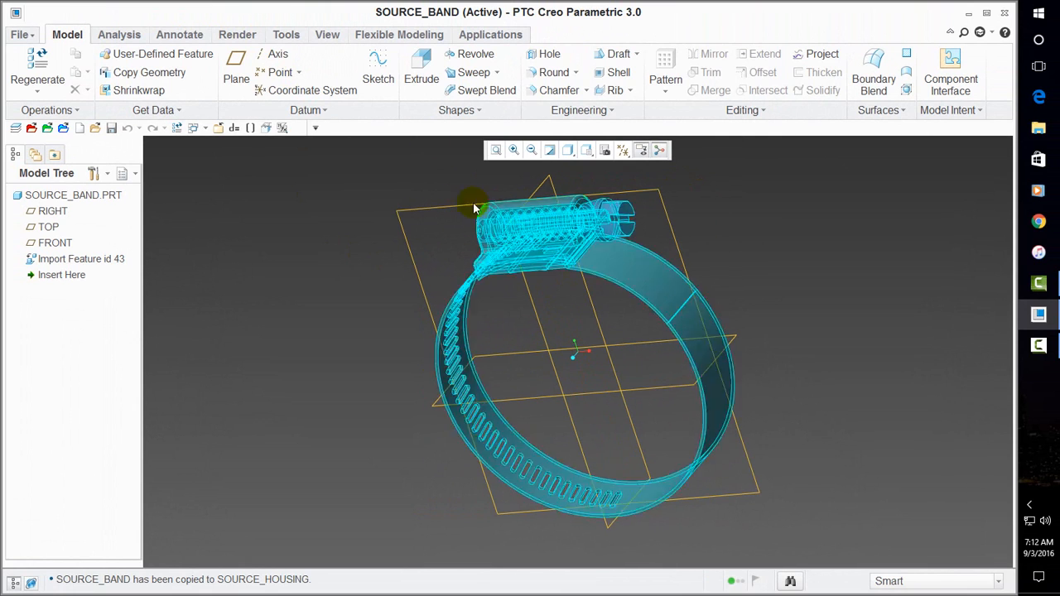
click(122, 34)
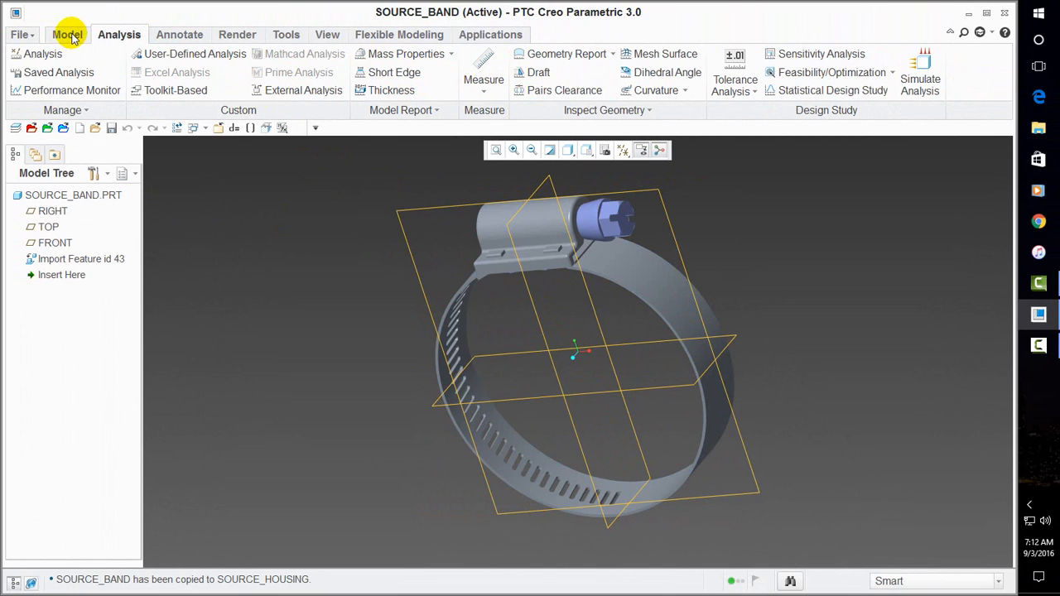
middle_drag(601, 297, 488, 156)
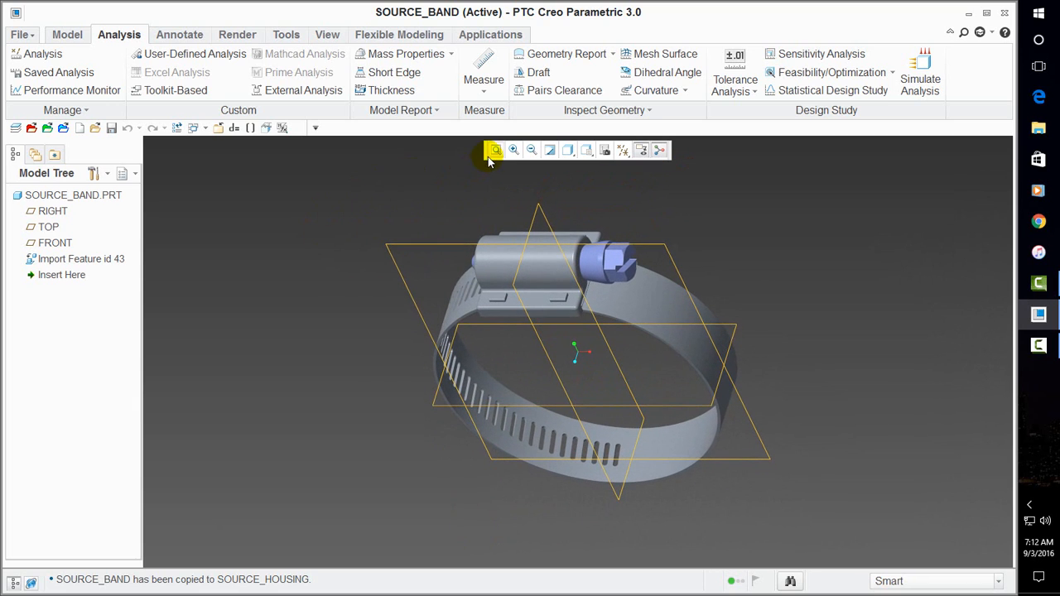
click(68, 35)
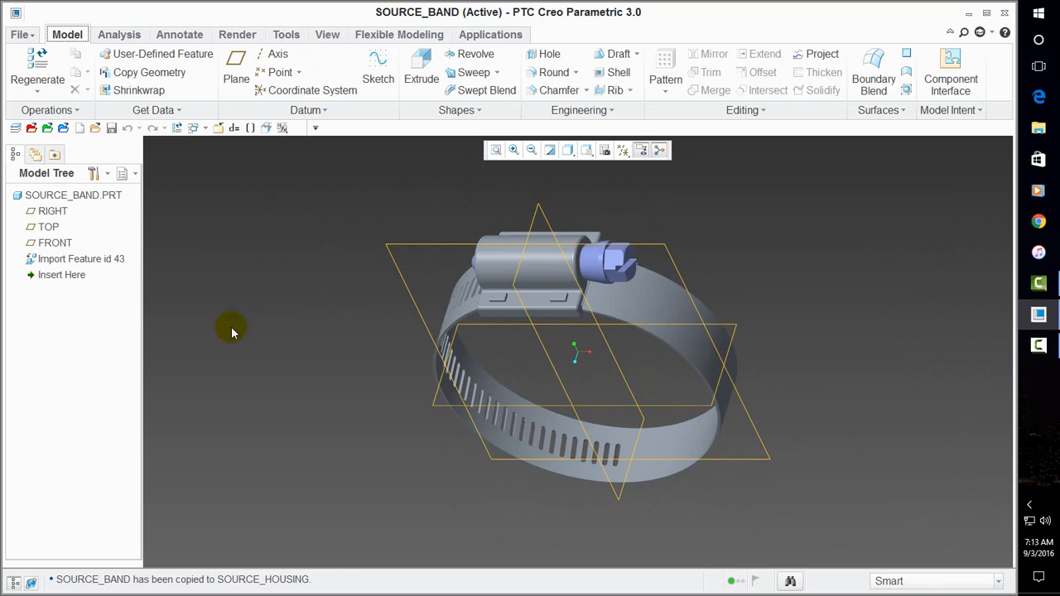
middle_drag(313, 317, 340, 299)
middle_drag(606, 343, 615, 311)
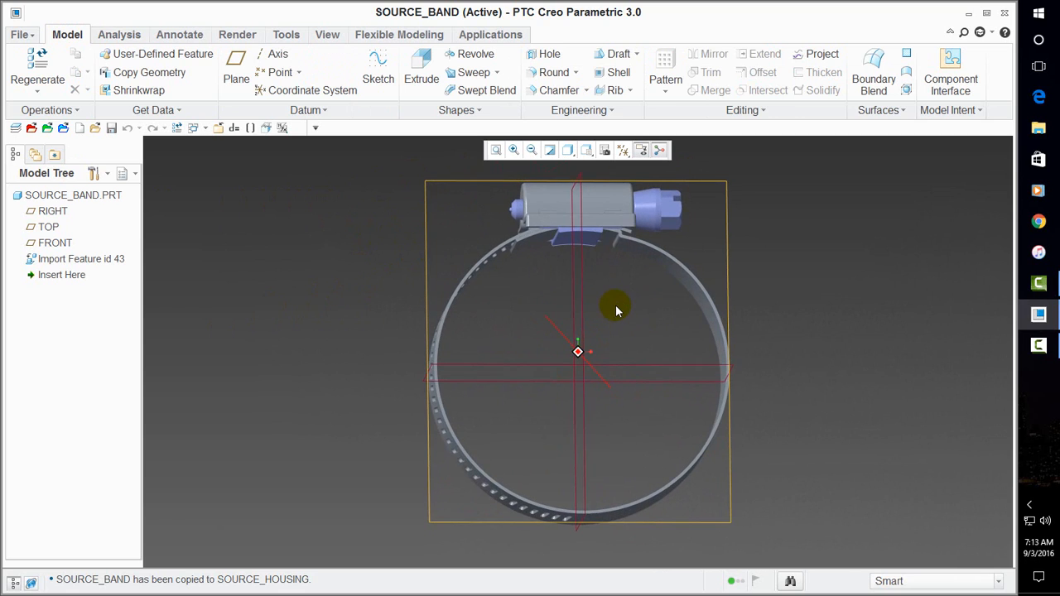
middle_drag(629, 232, 575, 298)
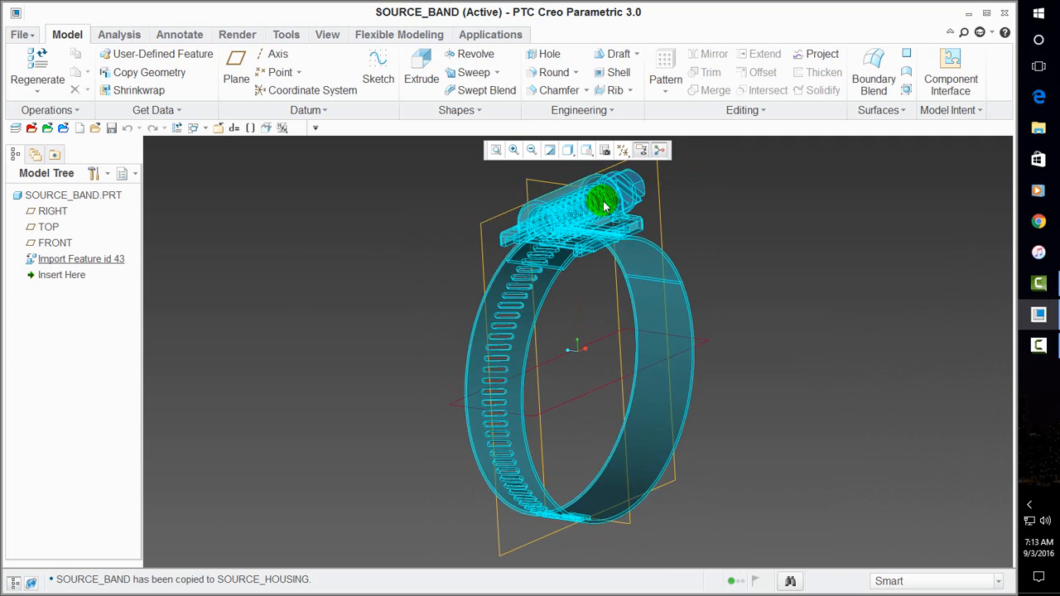
scroll(675, 283, up, 5)
mouse_move(374, 260)
middle_down()
mouse_move(434, 294)
mouse_move(519, 277)
mouse_move(509, 285)
mouse_move(439, 274)
middle_up()
mouse_move(545, 334)
middle_down()
mouse_move(549, 372)
mouse_move(511, 369)
mouse_move(535, 348)
mouse_move(432, 362)
middle_up()
scroll(432, 361, up, 5)
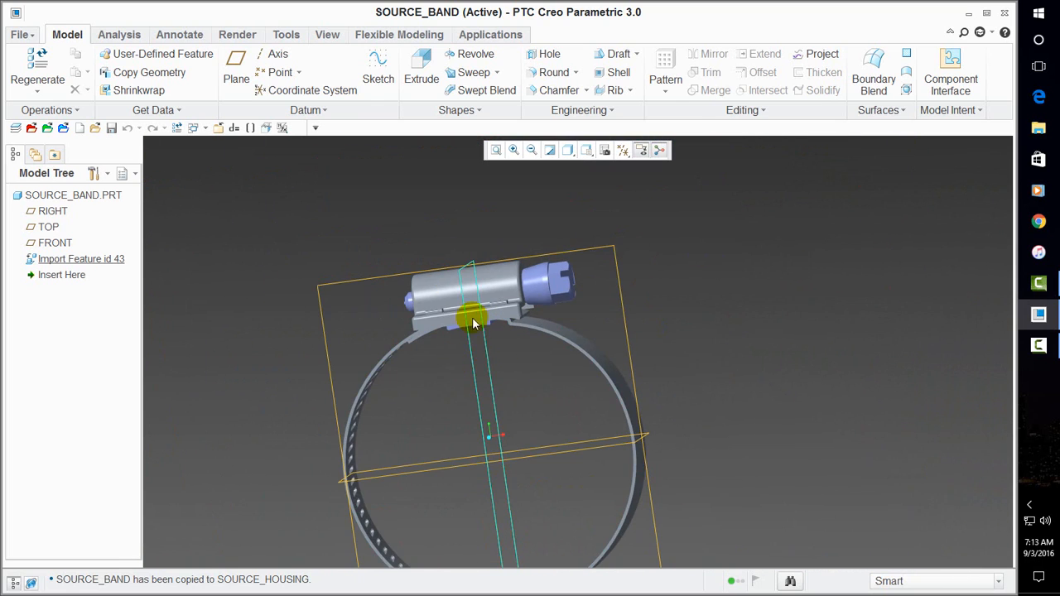
middle_drag(500, 345, 390, 298)
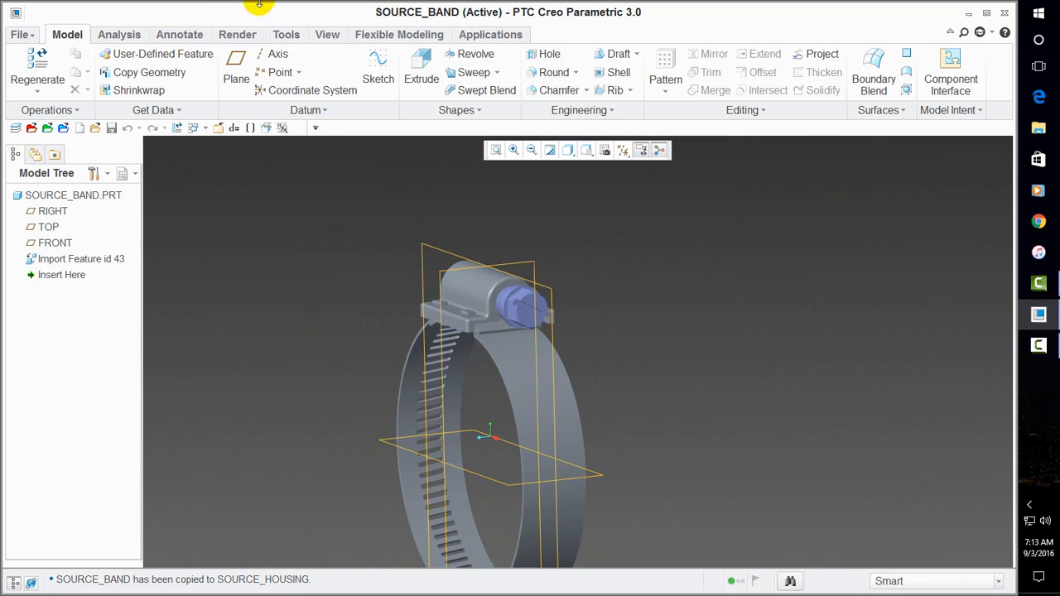
Redefine the import feature in Import DataDoctor and highlight its components one by one to identify the clamp pieces
right_click(110, 261)
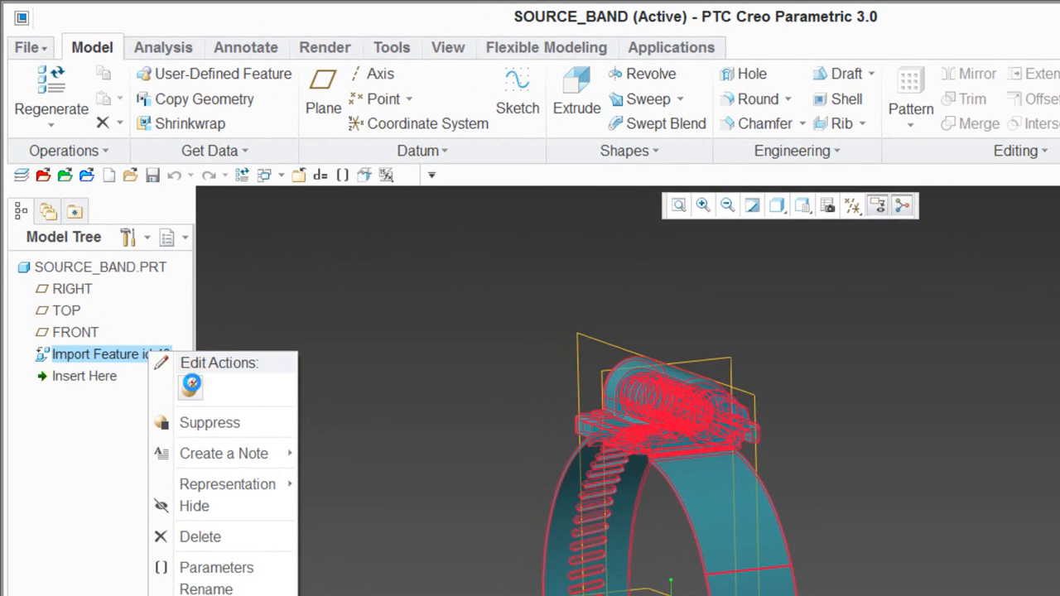
click(191, 384)
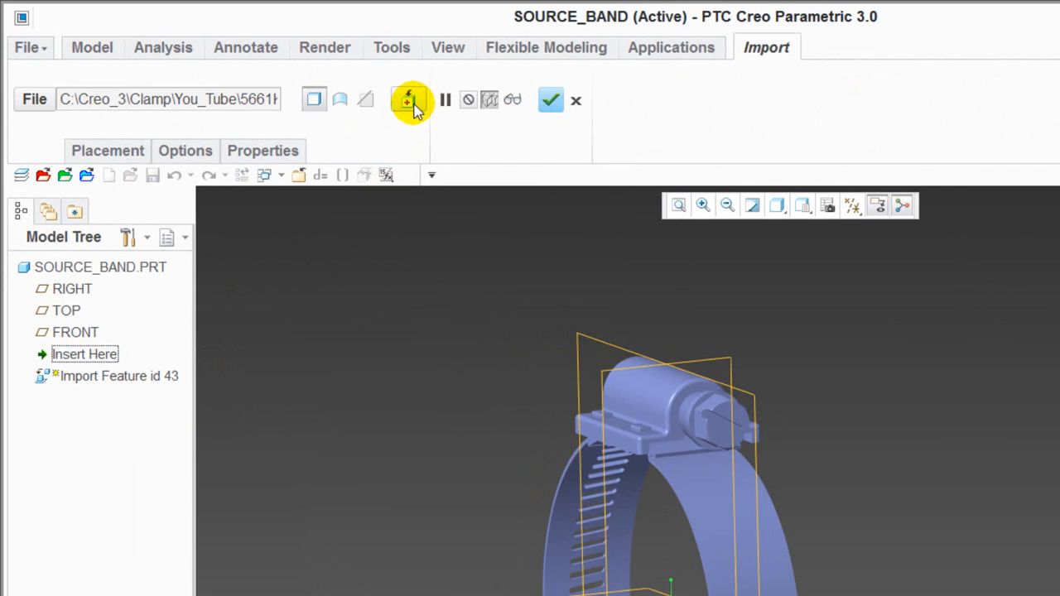
click(410, 99)
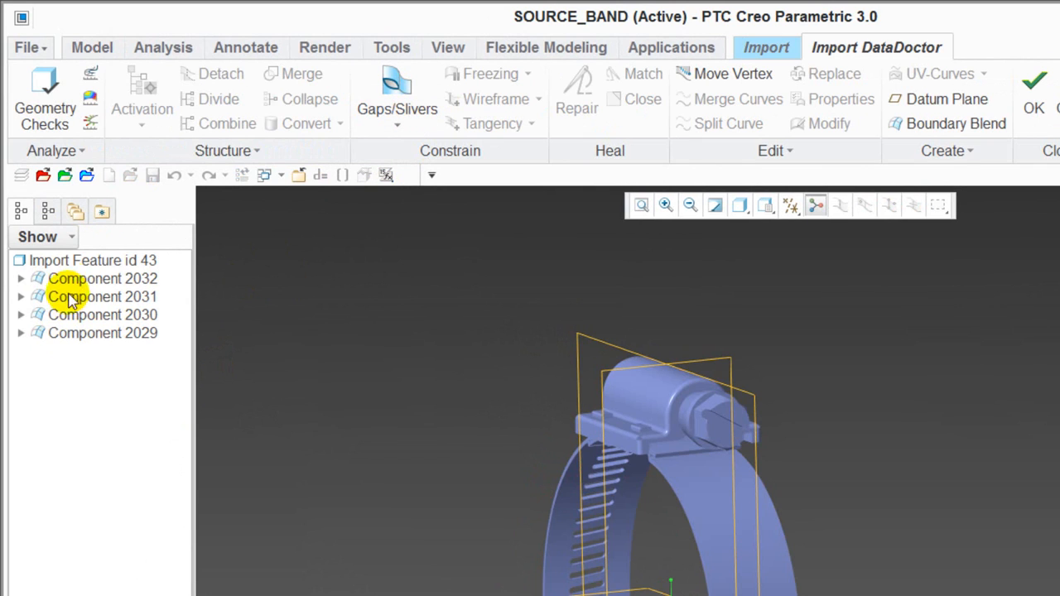
click(126, 334)
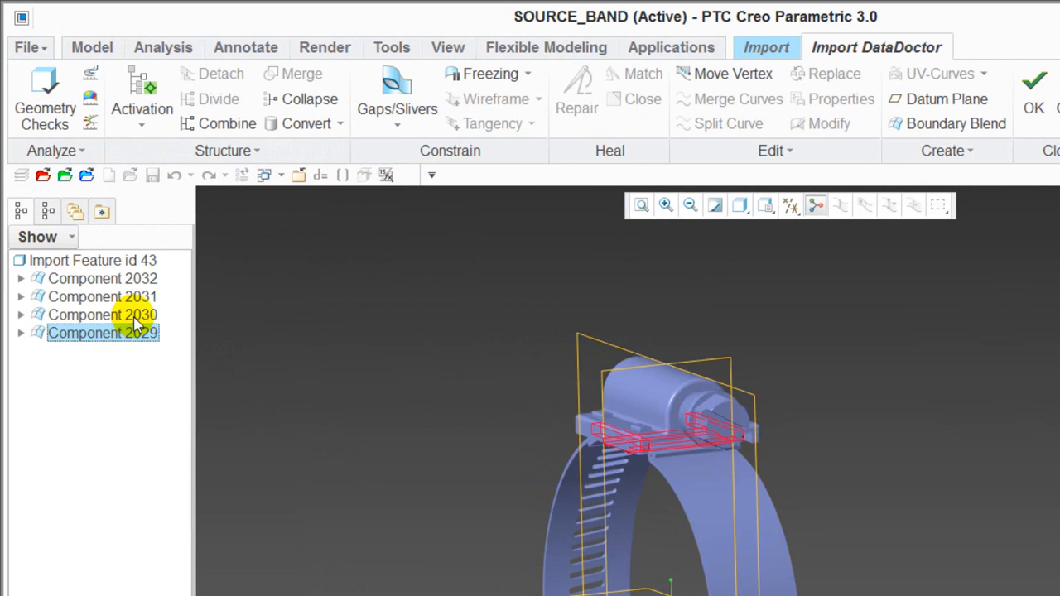
click(137, 323)
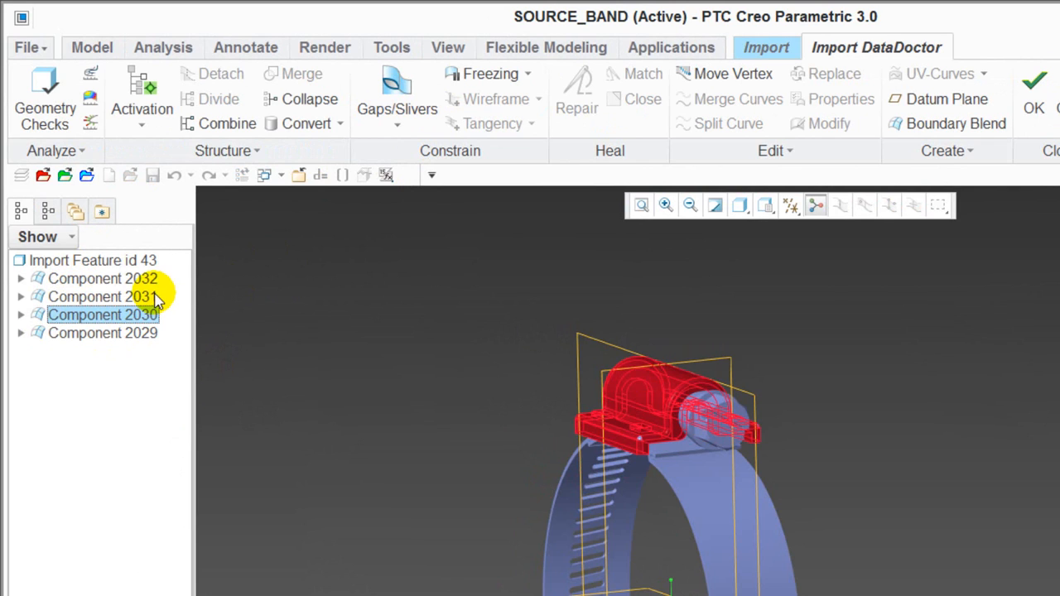
click(153, 300)
Delete Component 2030 and Component 2032, the housing and screw, from the import feature and accept its redefinition
click(142, 319)
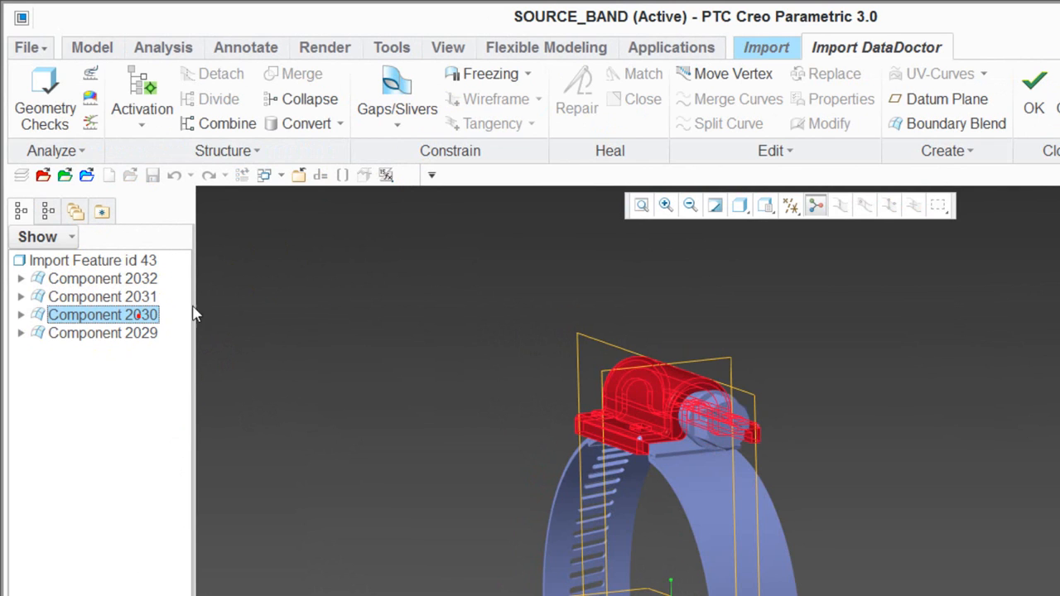
ctrl+click(143, 279)
right_click(143, 279)
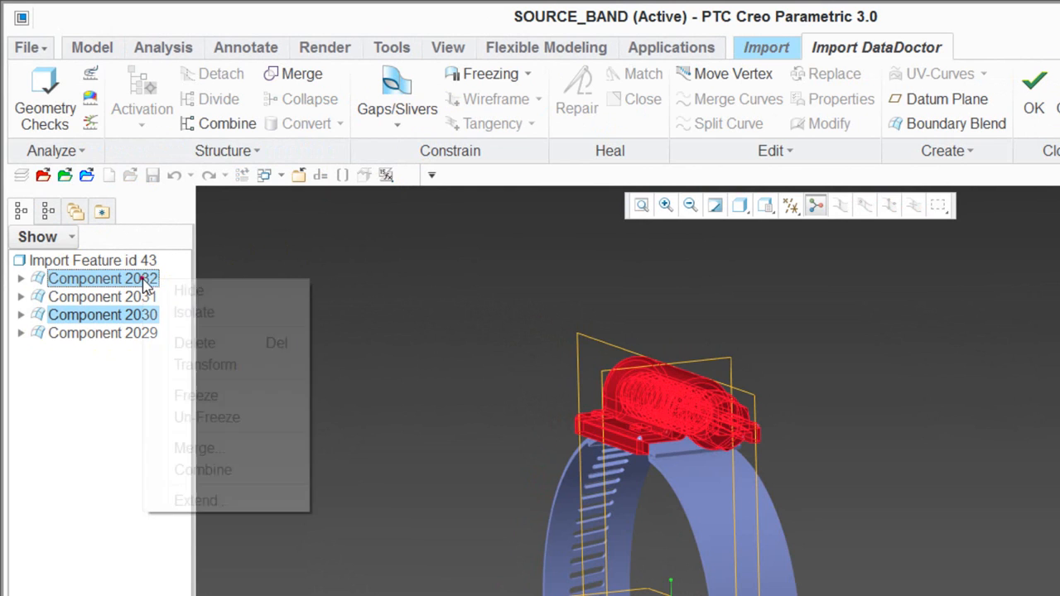
click(203, 343)
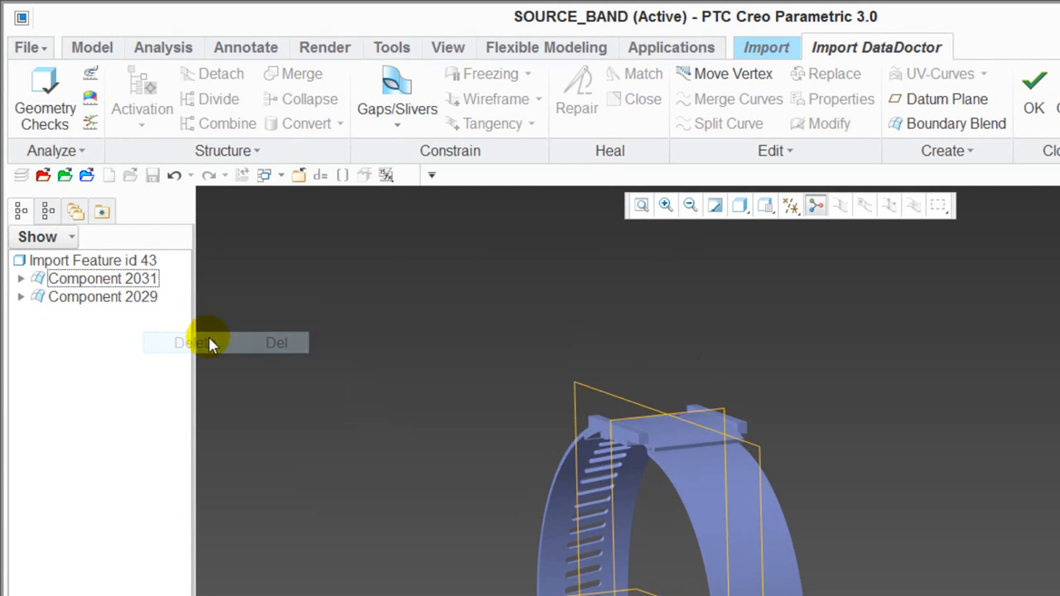
click(1035, 91)
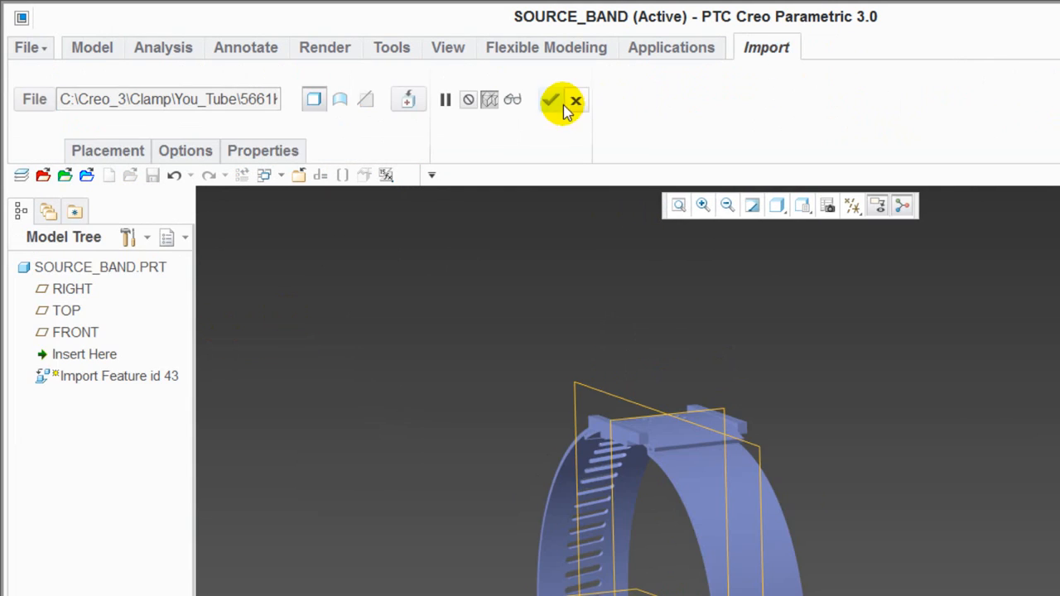
click(553, 99)
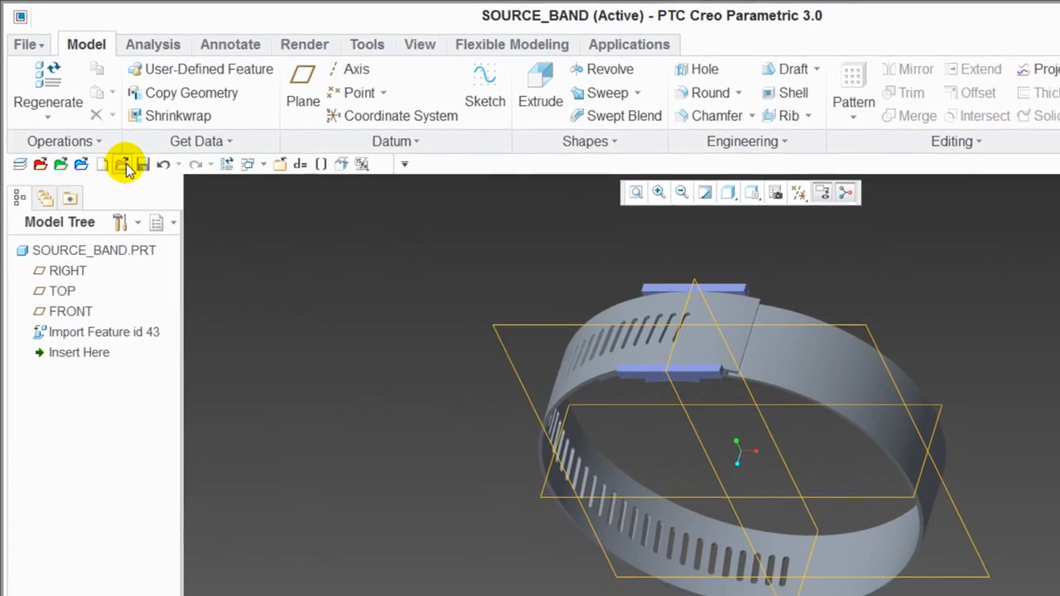
Inspect the remaining band and clip geometry, display the part's layers and check which items layer INTF_1 contains
middle_drag(624, 361, 572, 324)
middle_drag(418, 237, 443, 239)
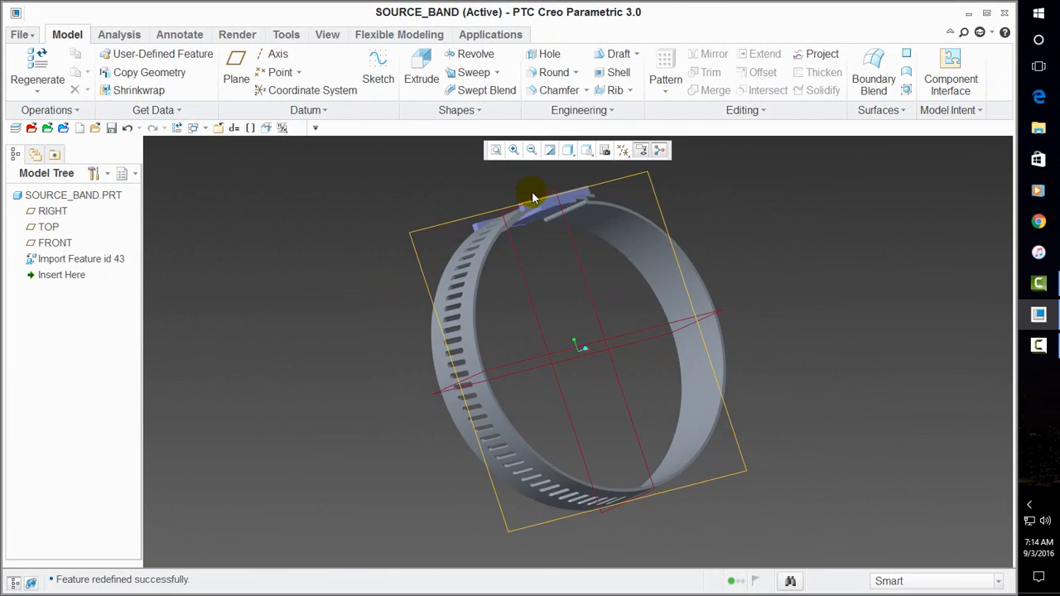
scroll(533, 199, down, 5)
middle_drag(627, 199, 404, 220)
mouse_move(327, 213)
middle_down()
mouse_move(357, 218)
mouse_move(303, 227)
mouse_move(306, 190)
mouse_move(268, 220)
mouse_move(362, 218)
mouse_move(485, 290)
mouse_move(372, 220)
middle_up()
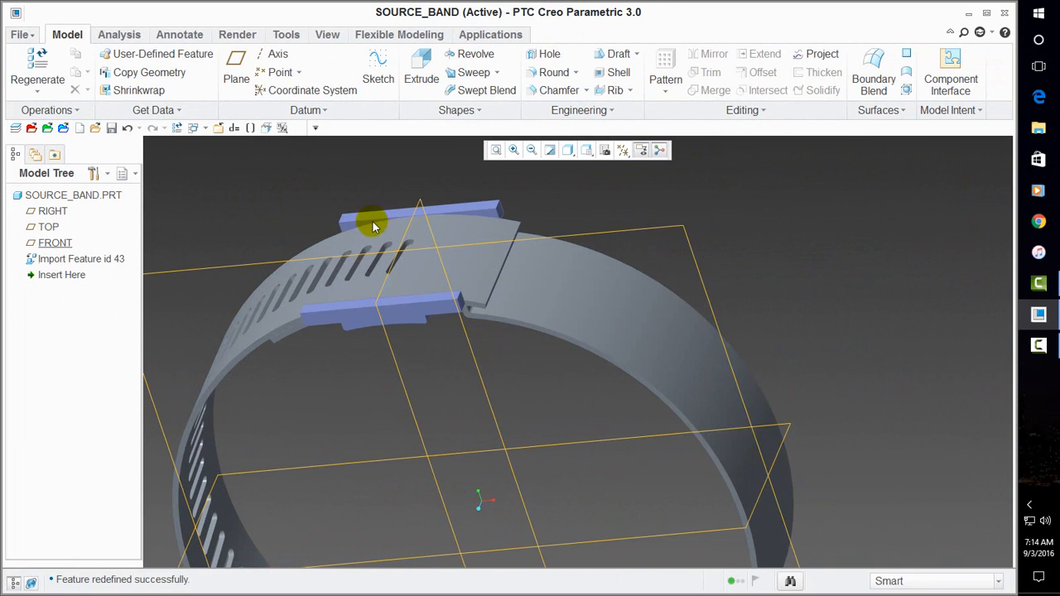
click(16, 129)
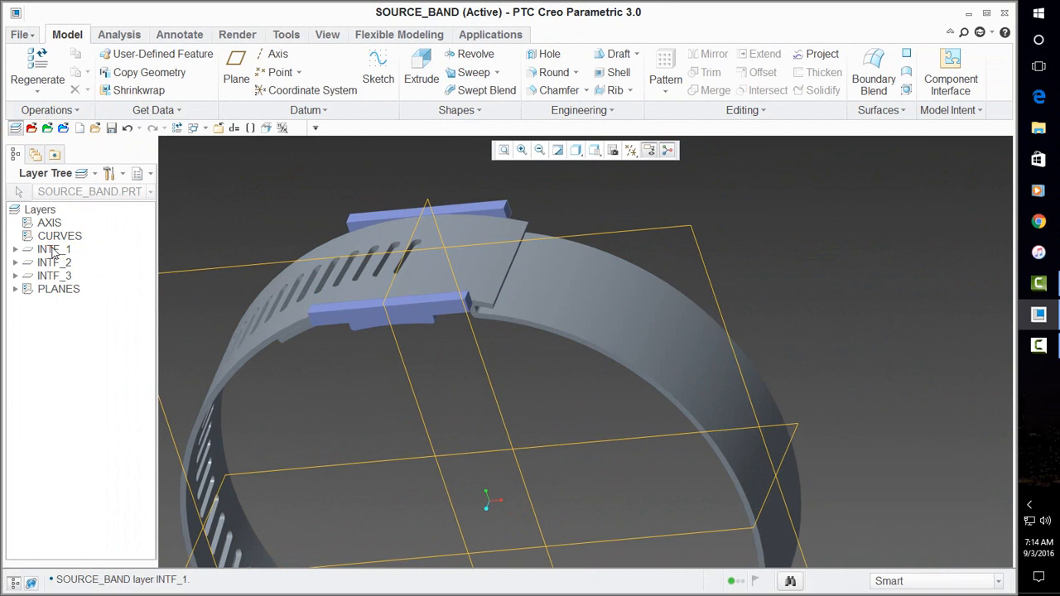
click(52, 250)
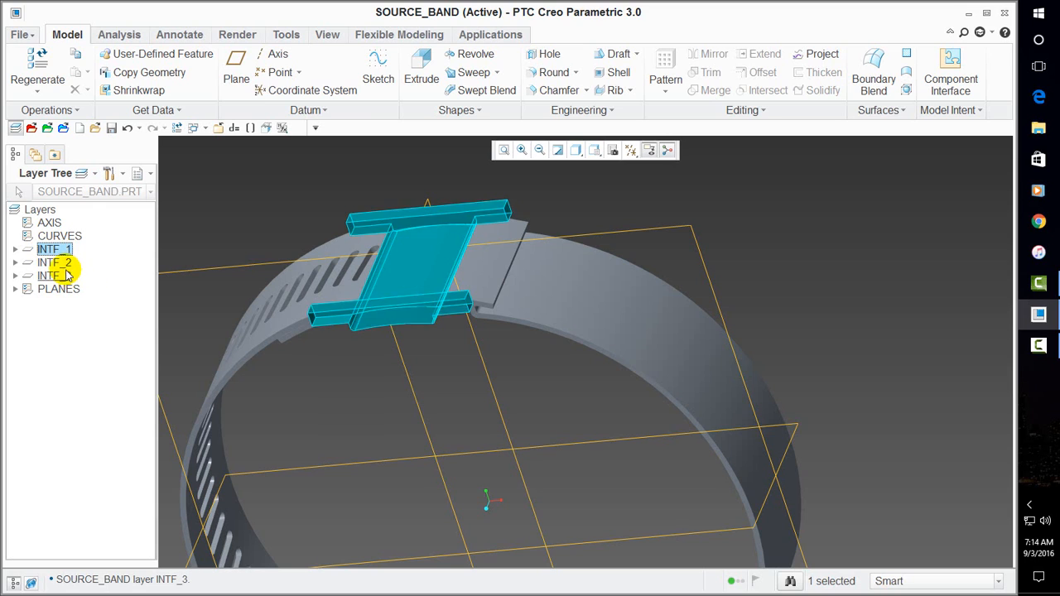
click(15, 250)
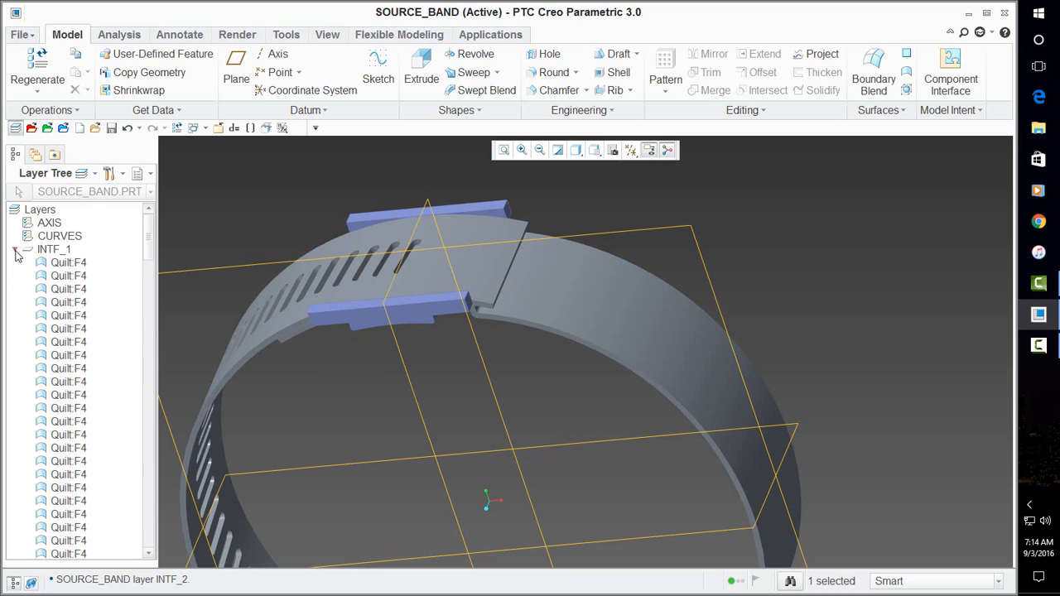
click(15, 250)
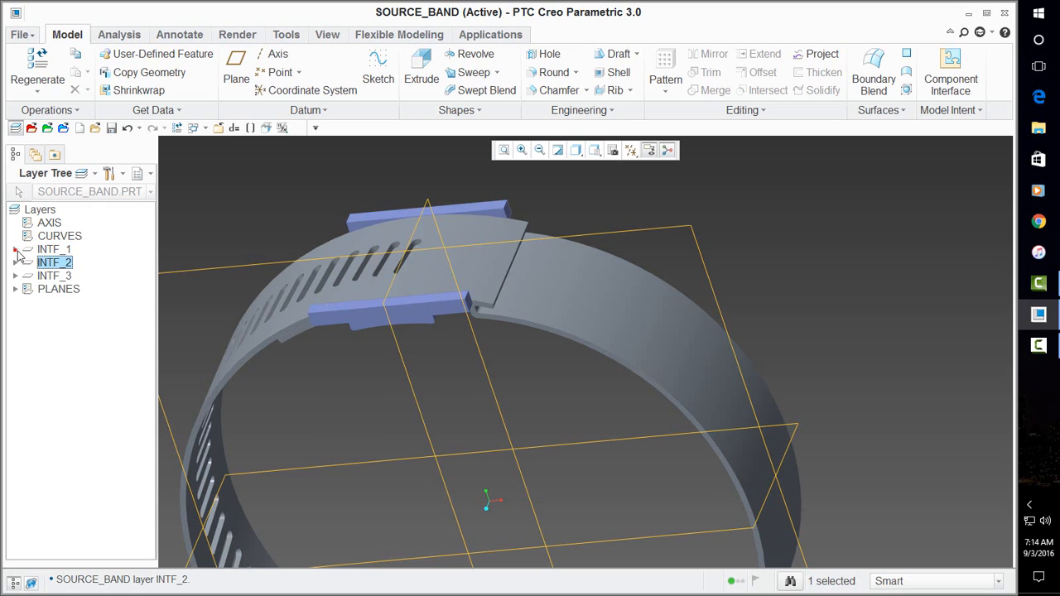
Delete the imported layers INTF_1, INTF_2 and INTF_3 from the source_band part and restore the default view
shift+click(58, 276)
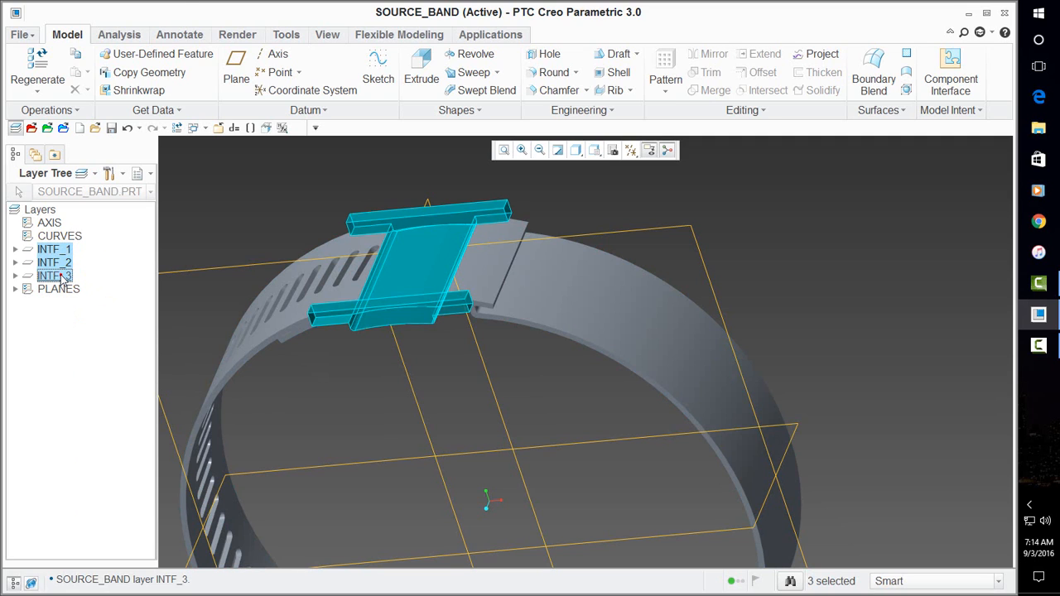
right_click(60, 278)
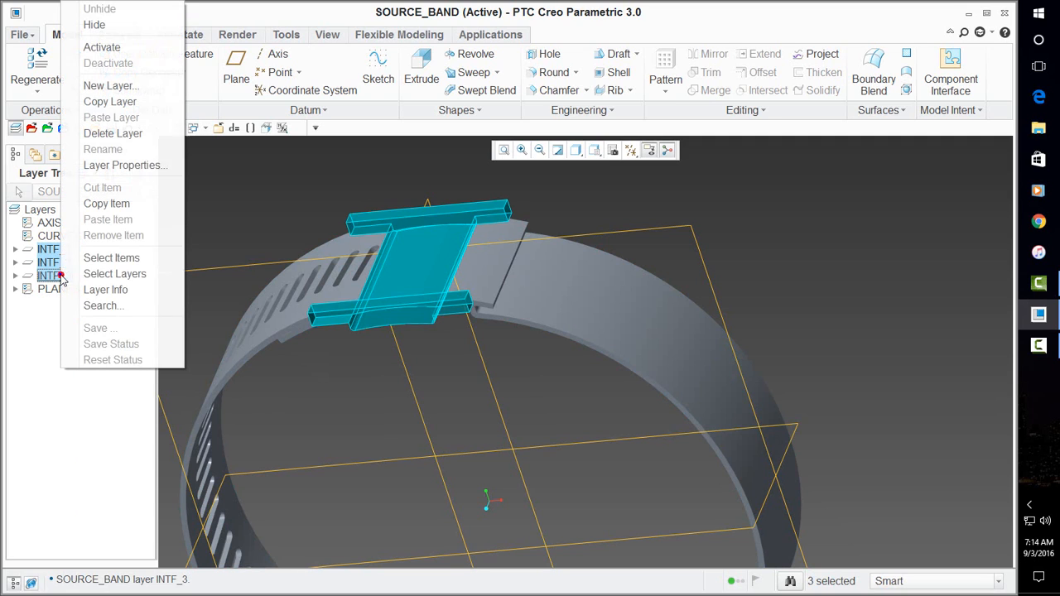
click(139, 133)
click(550, 327)
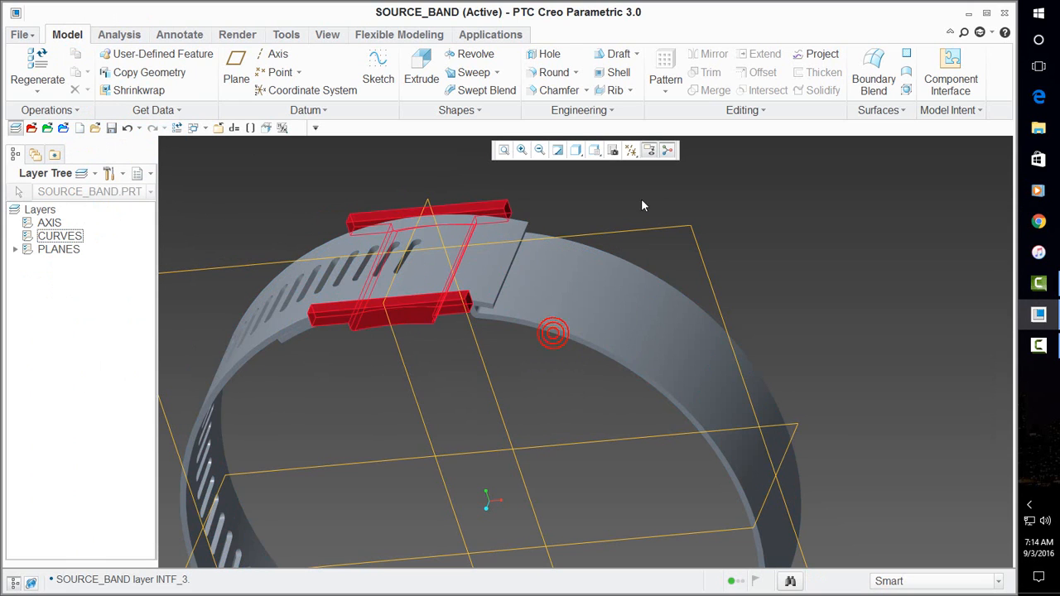
key(ctrl+d)
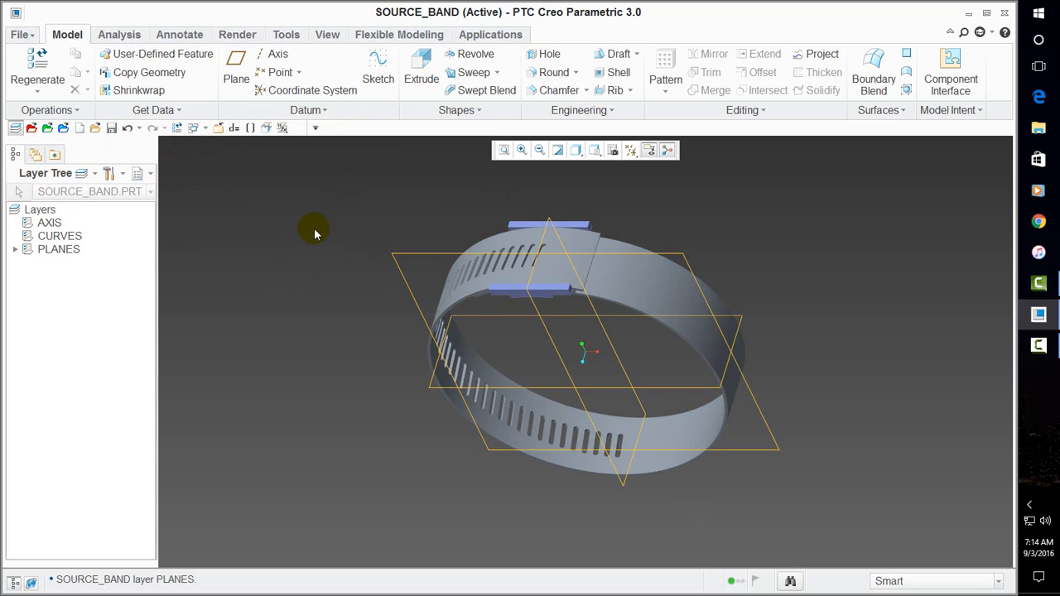
Look up the Model Properties command among the model preparation options and check its Quick Access Toolbar customization choices
scroll(530, 249, down, 5)
scroll(536, 250, up, 3)
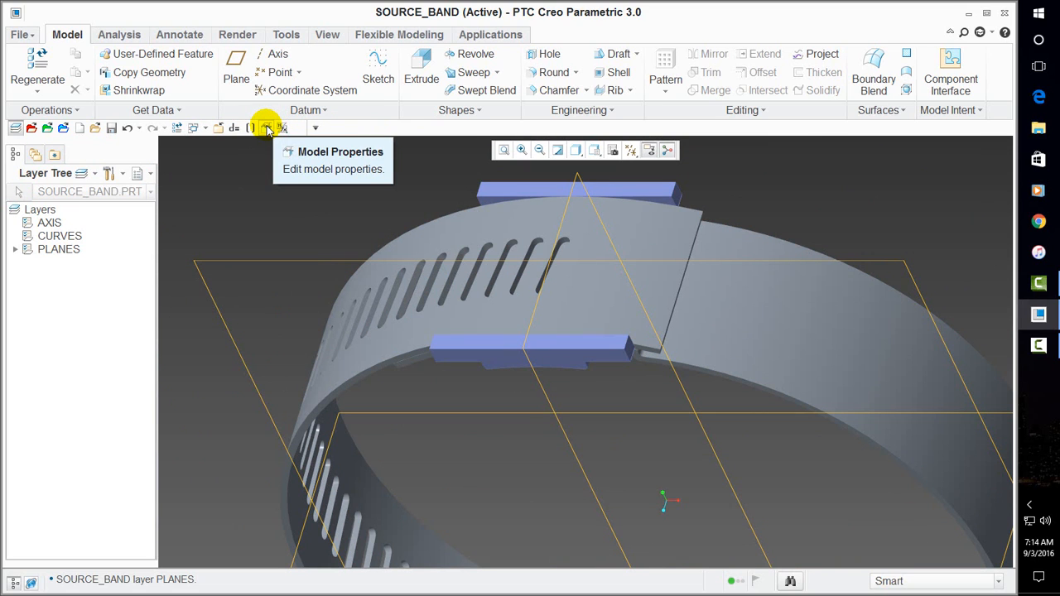
click(20, 35)
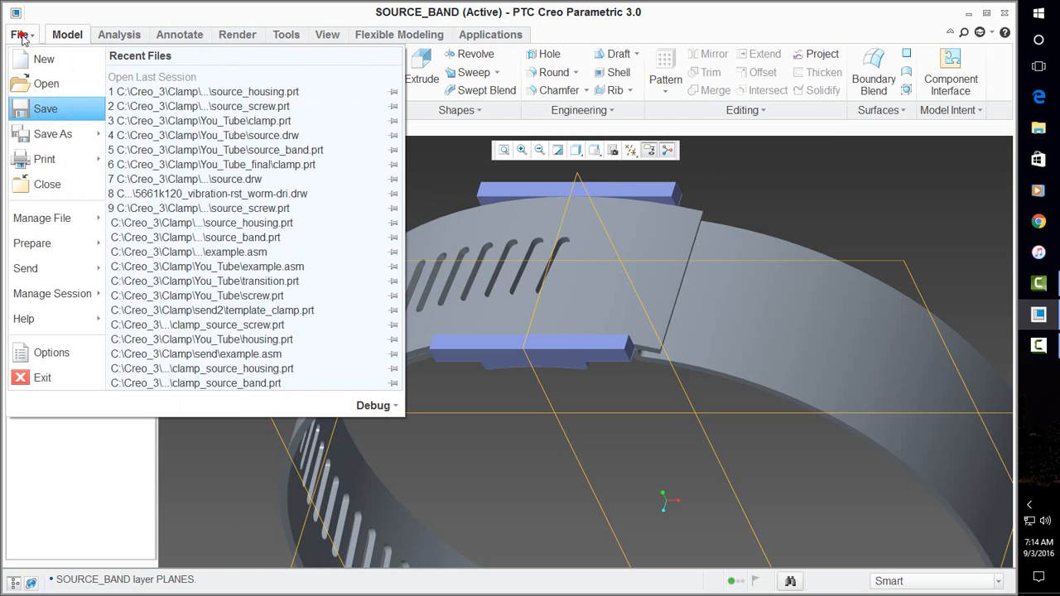
mouse_move(24, 242)
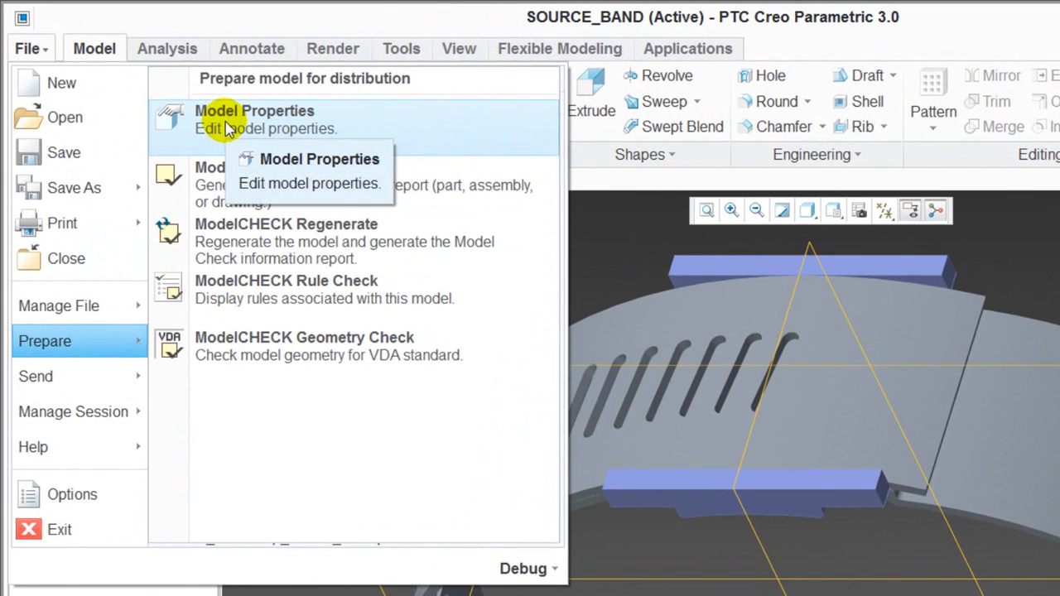
right_click(226, 126)
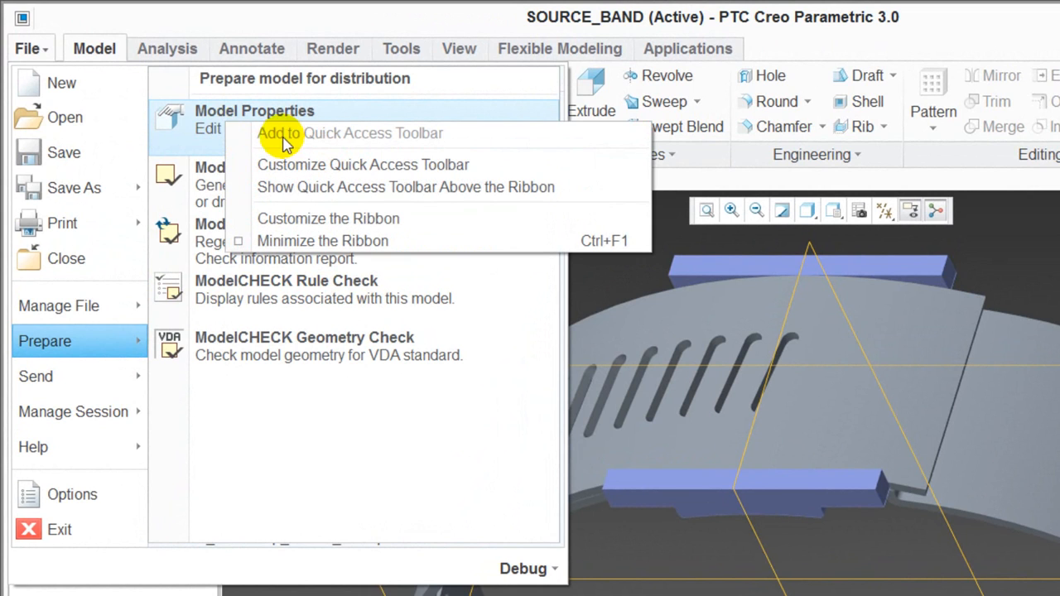
click(195, 124)
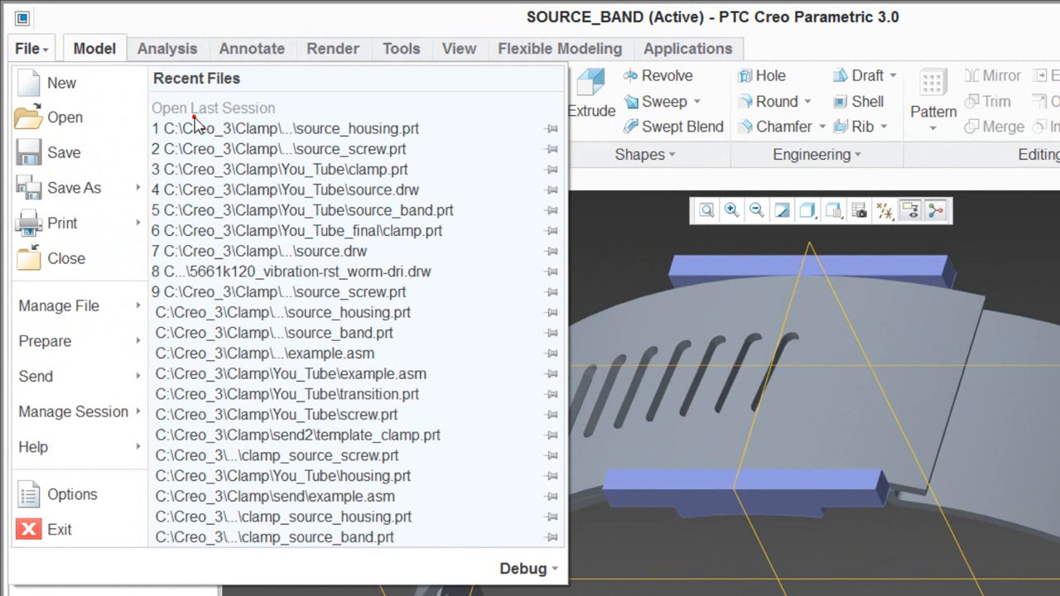
click(598, 240)
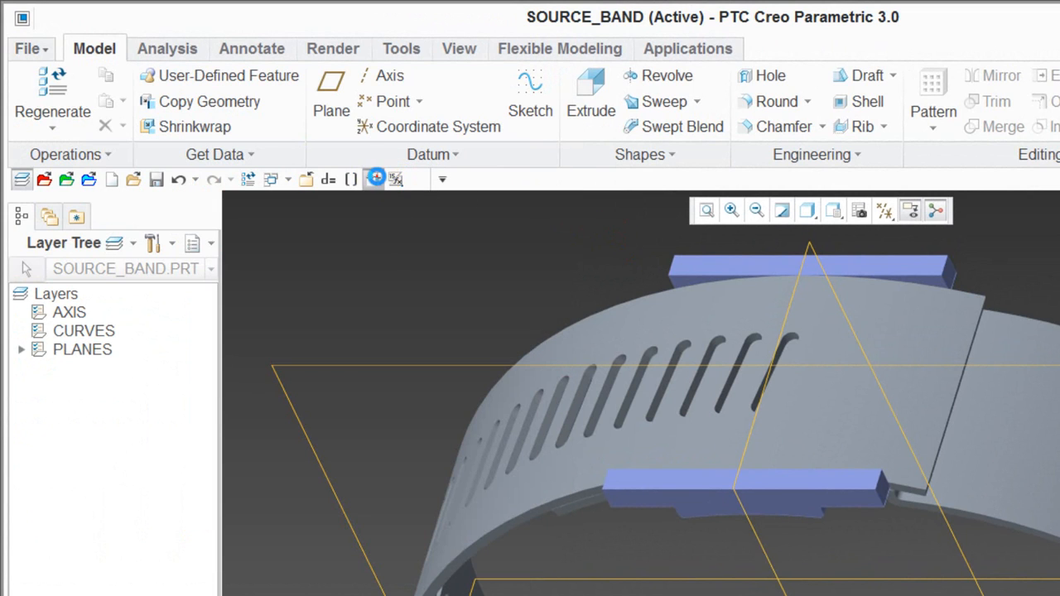
Review the source_band accuracy setting in the model properties and close them without changing it
click(372, 179)
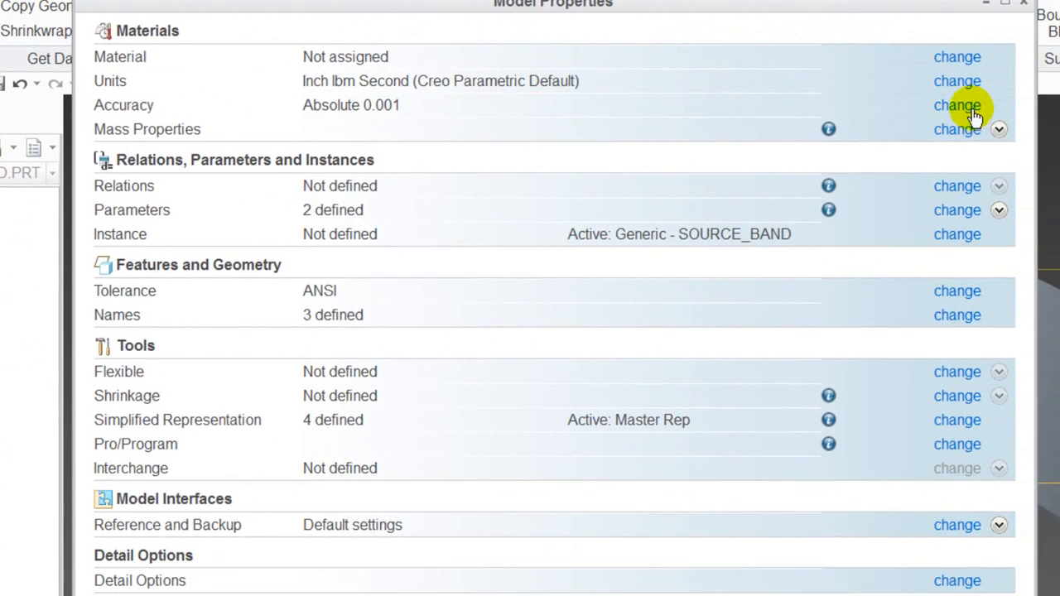
click(1032, 150)
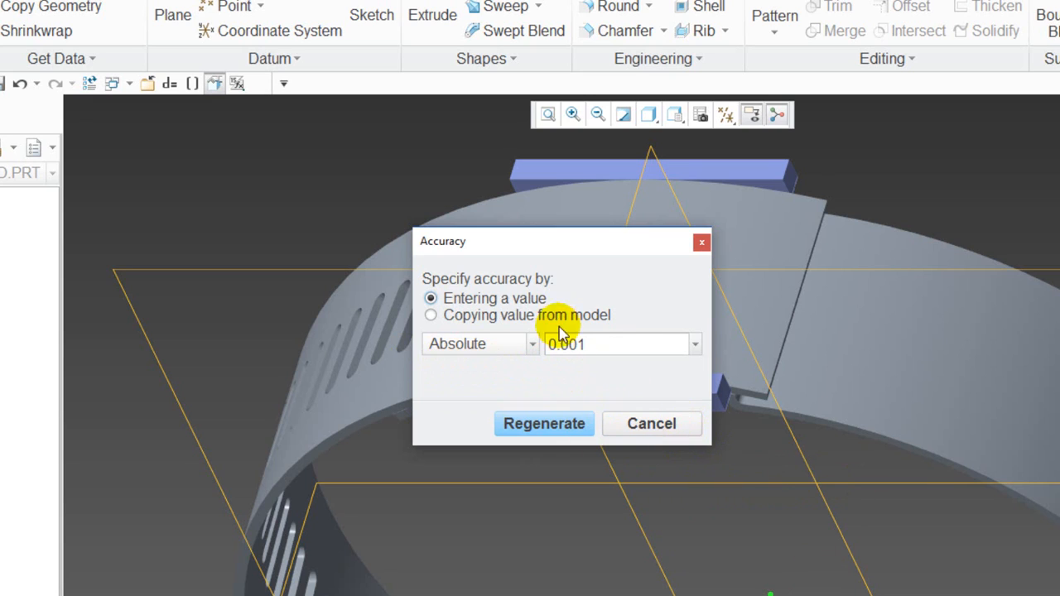
click(652, 424)
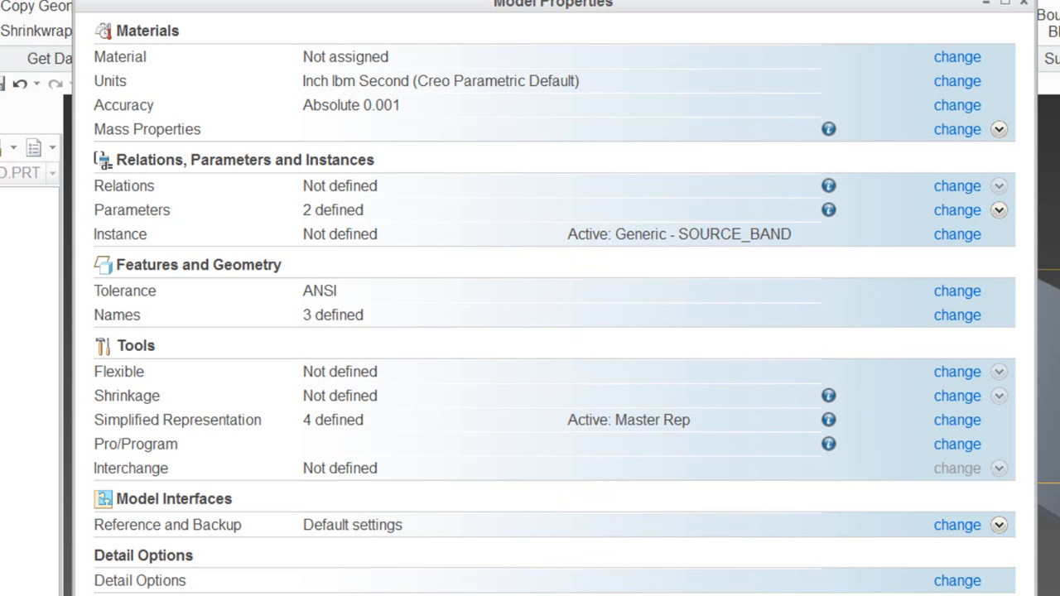
click(985, 595)
Save the source_band part in the You_Tube folder and close its window
scroll(222, 190, up, 2)
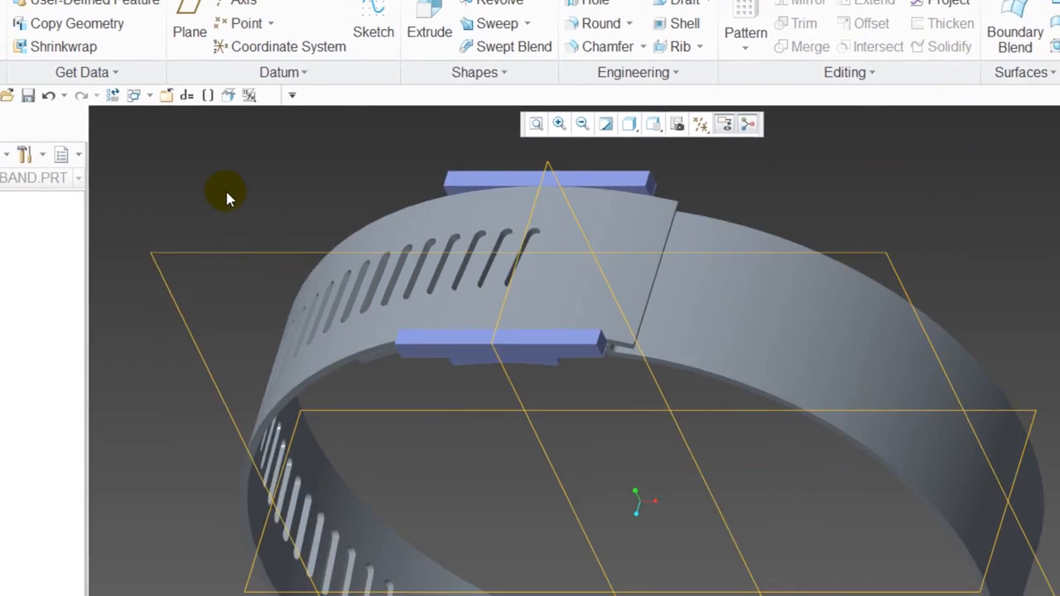
scroll(227, 195, up, 2)
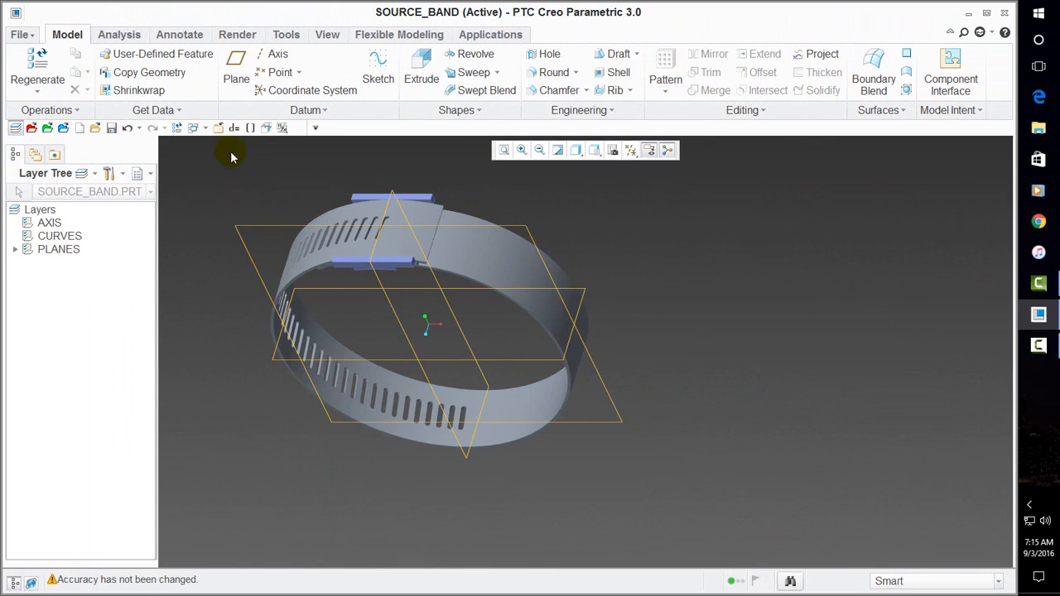
click(111, 128)
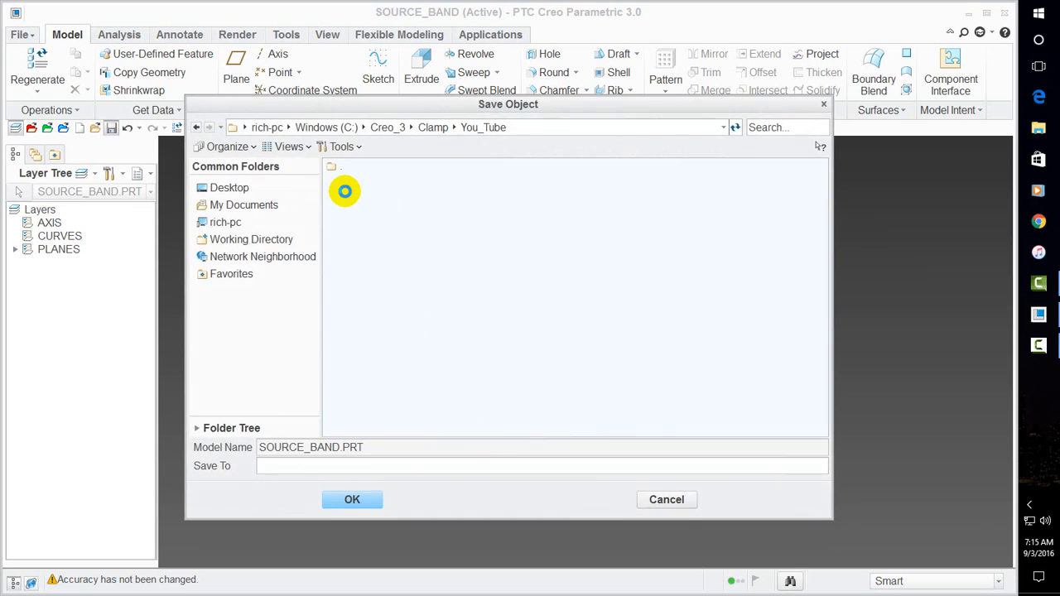
key(Return)
click(108, 129)
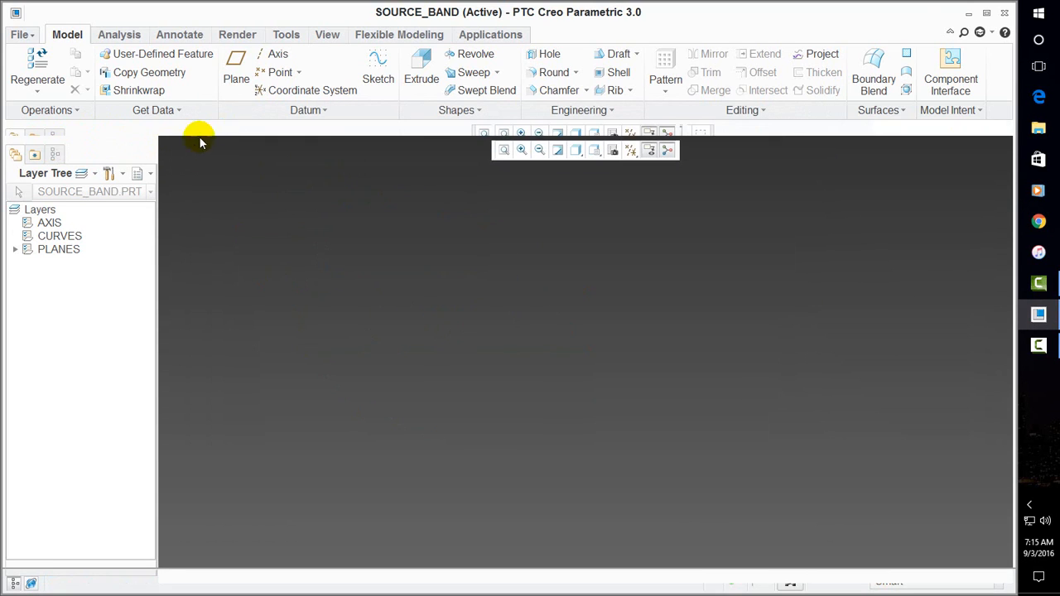
Open source_housing.prt and start redefining its import feature in Import DataDoctor
key(ctrl+o)
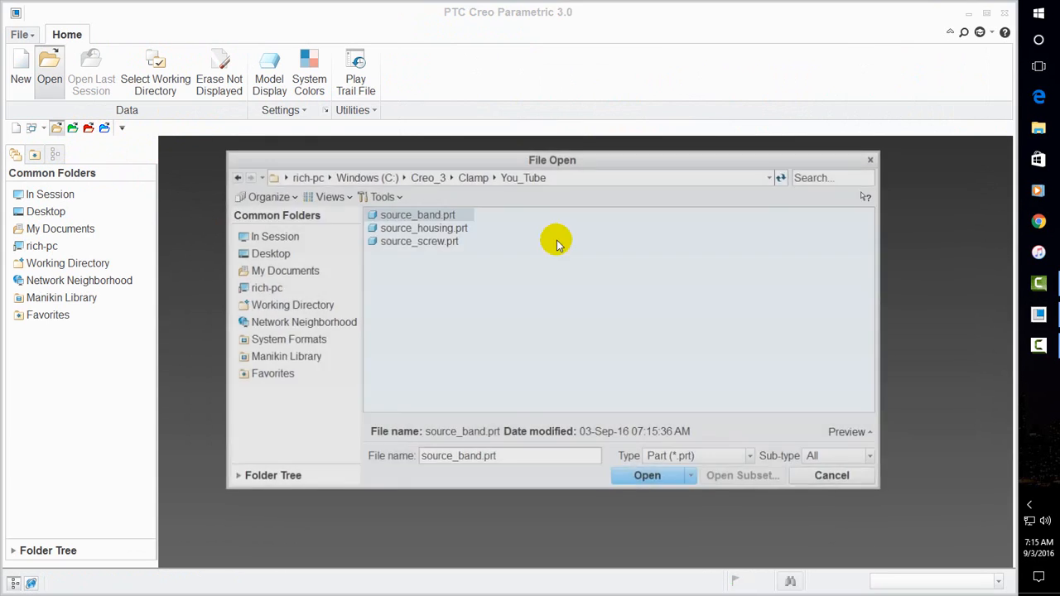
click(457, 229)
double_click(457, 229)
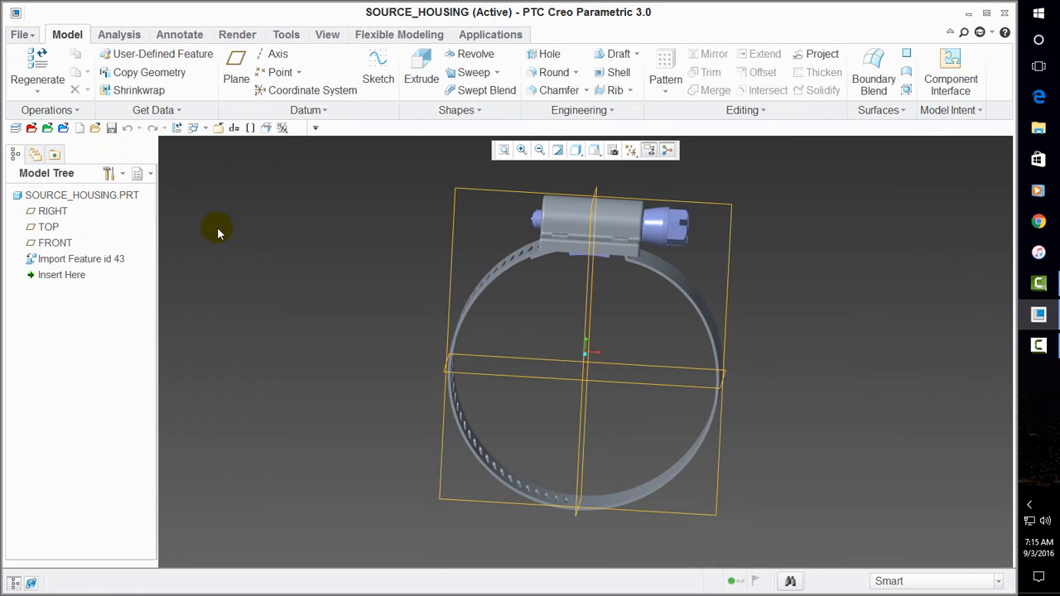
right_click(76, 259)
click(113, 280)
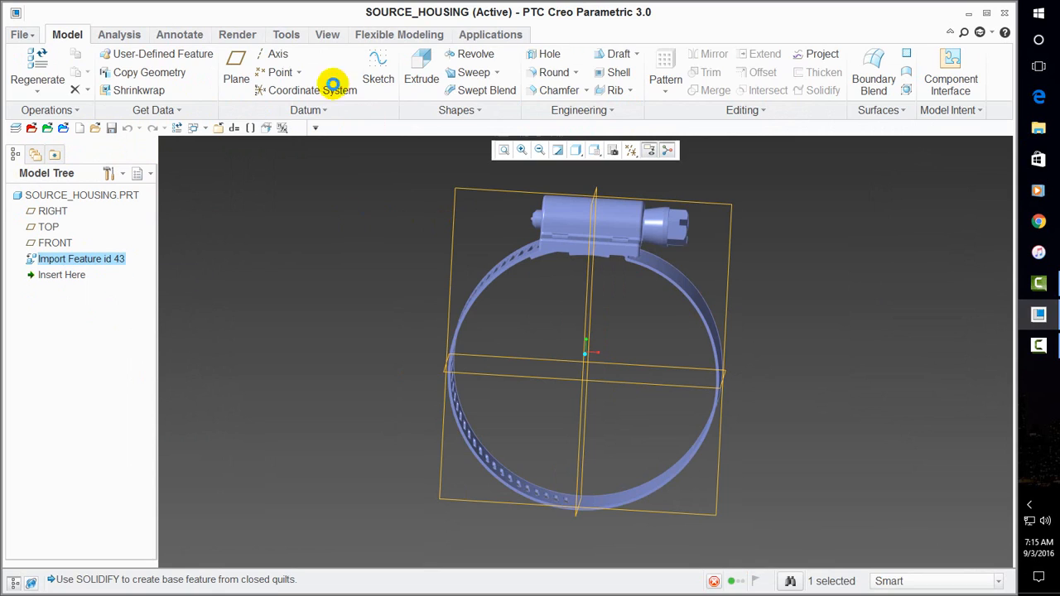
click(264, 71)
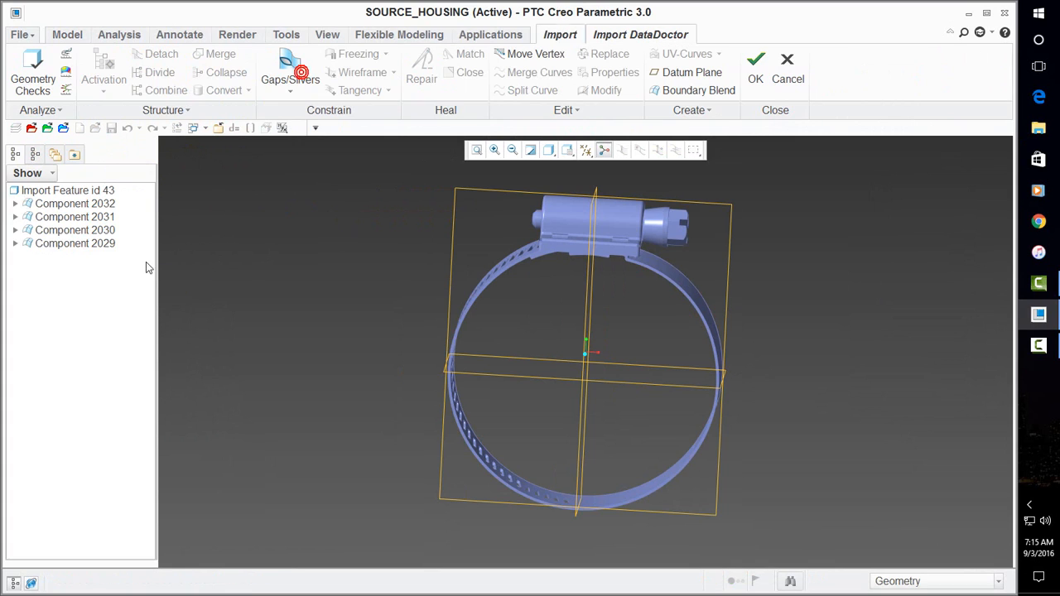
Delete Component 2029, Component 2031 and Component 2032 from the import feature, keeping only the housing, and accept the redefinition
click(109, 242)
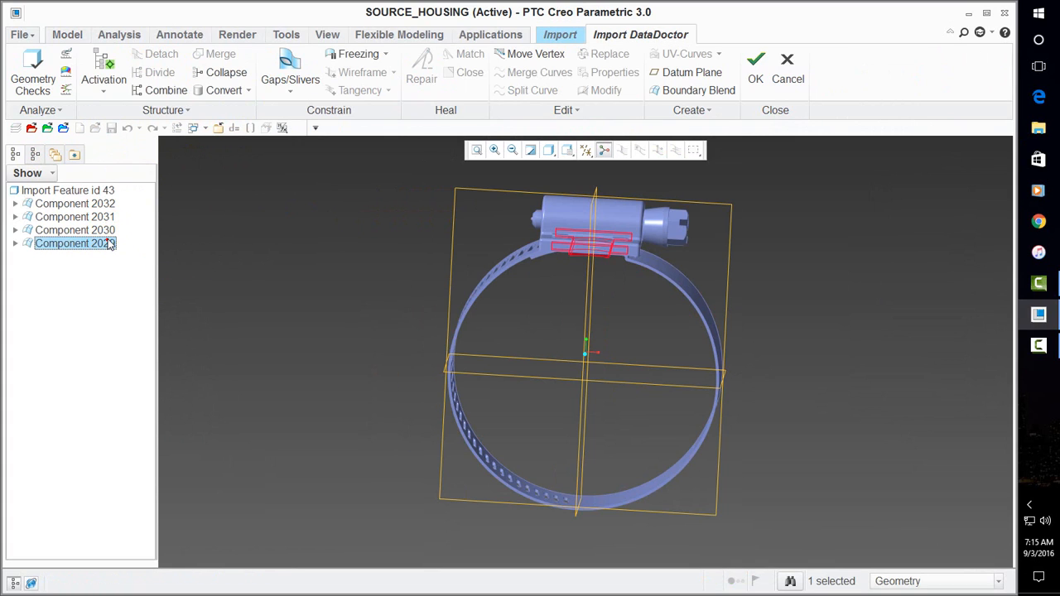
ctrl+click(111, 217)
ctrl+click(109, 204)
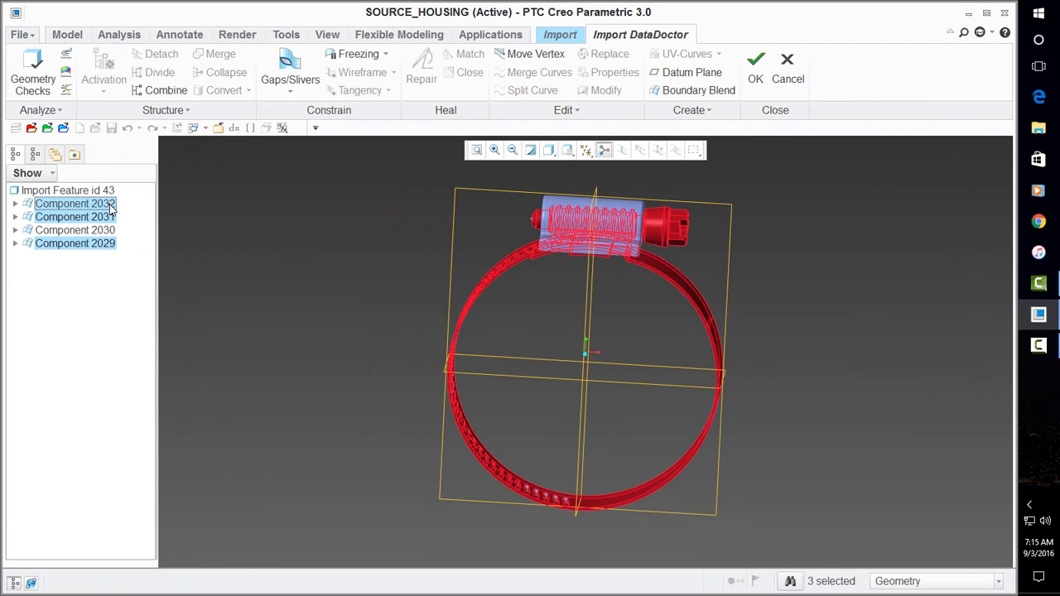
right_click(109, 204)
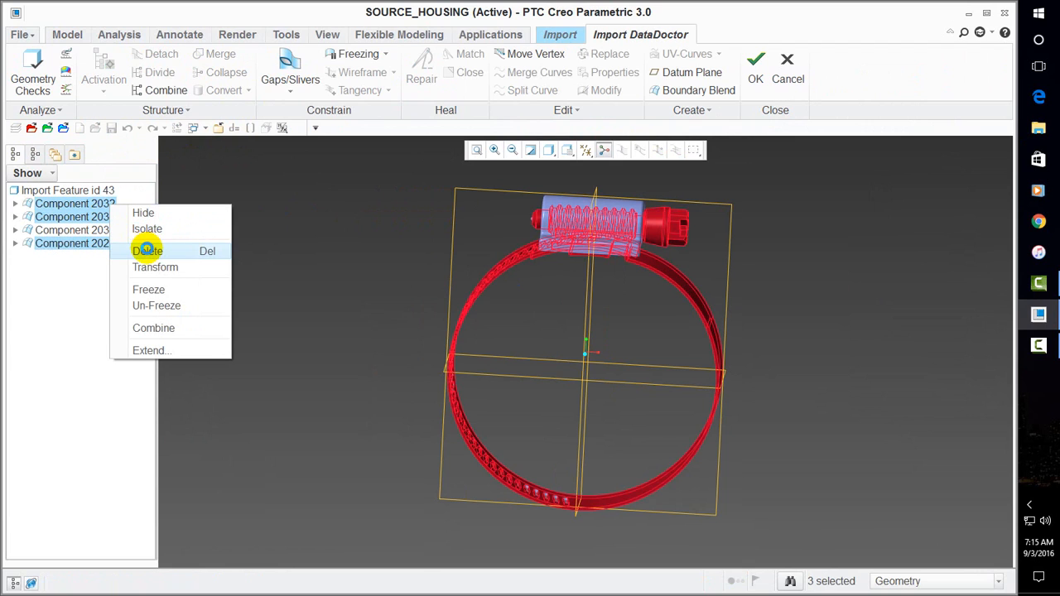
click(147, 251)
click(755, 68)
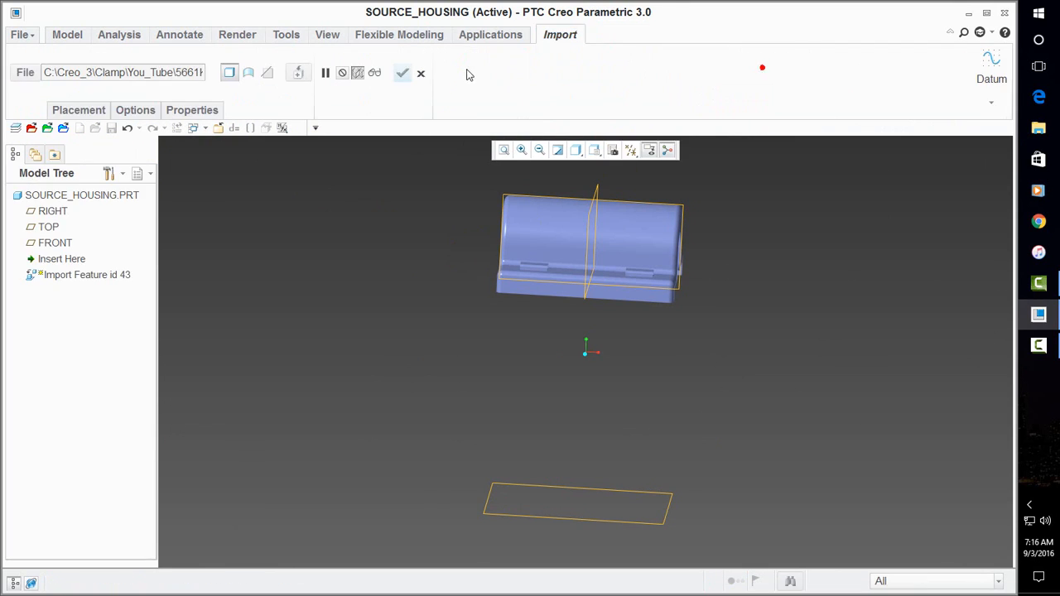
click(403, 72)
Examine the isolated housing from several angles, including a close look at its lower flange corner and small rectangular tabs
key(ctrl+d)
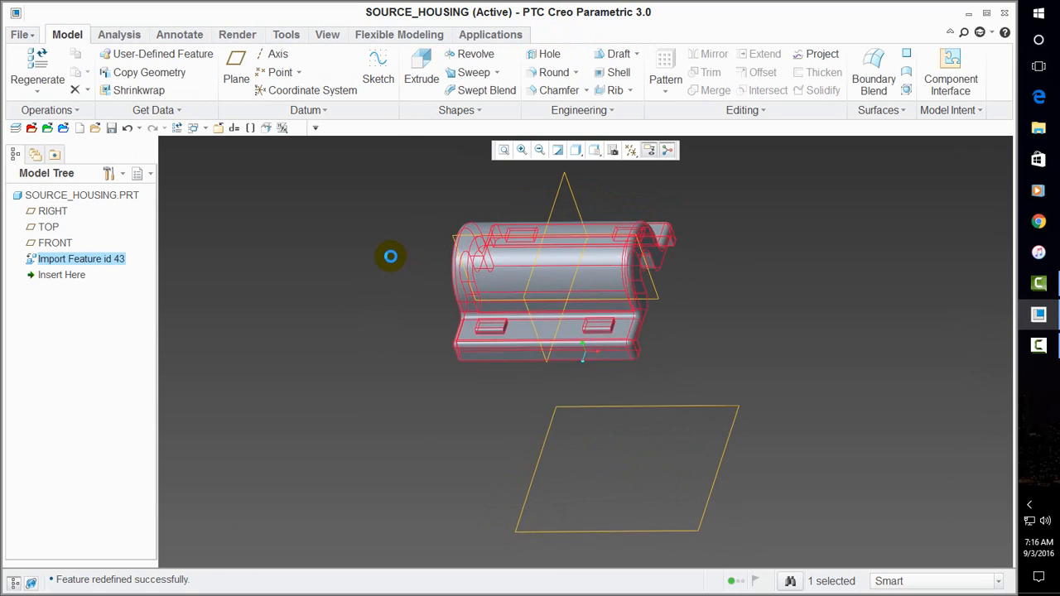
click(391, 257)
mouse_move(421, 369)
middle_down()
mouse_move(480, 267)
mouse_move(444, 373)
mouse_move(414, 386)
mouse_move(421, 350)
middle_up()
scroll(539, 296, down, 5)
scroll(481, 303, up, 4)
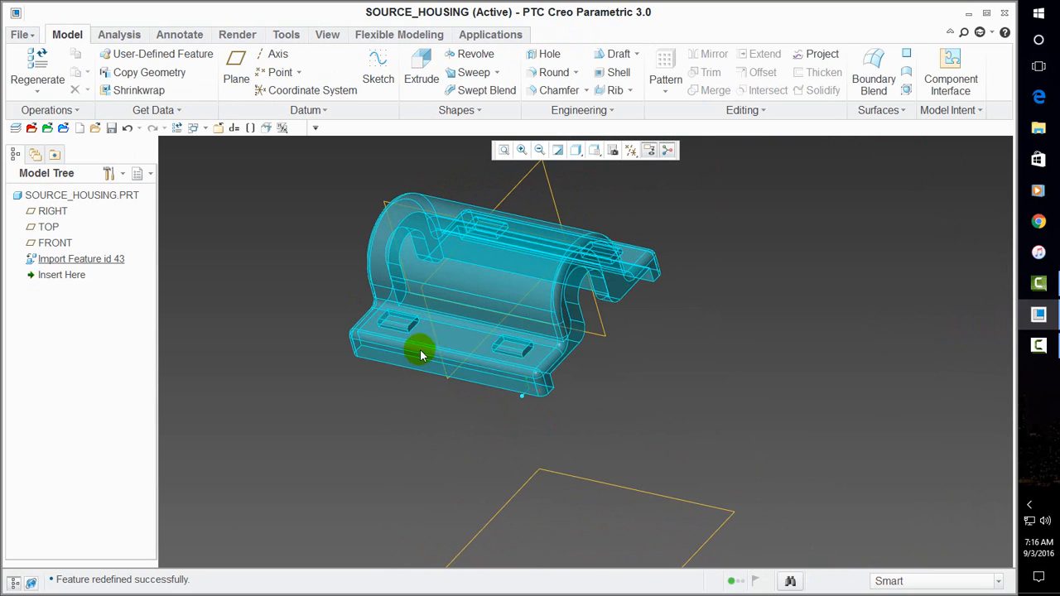
middle_drag(513, 352, 539, 355)
scroll(539, 356, down, 5)
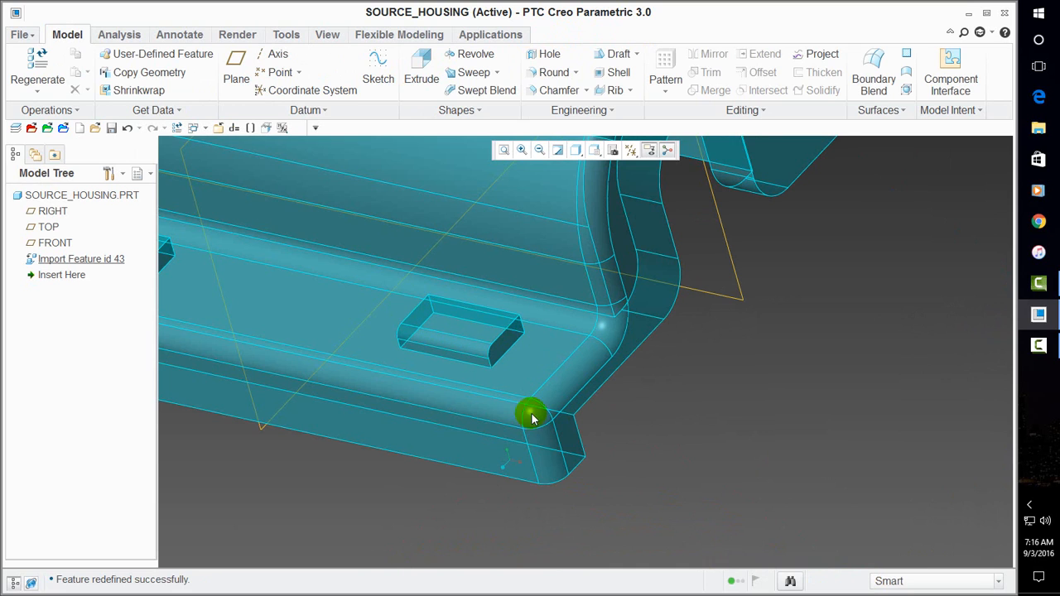
scroll(604, 398, up, 5)
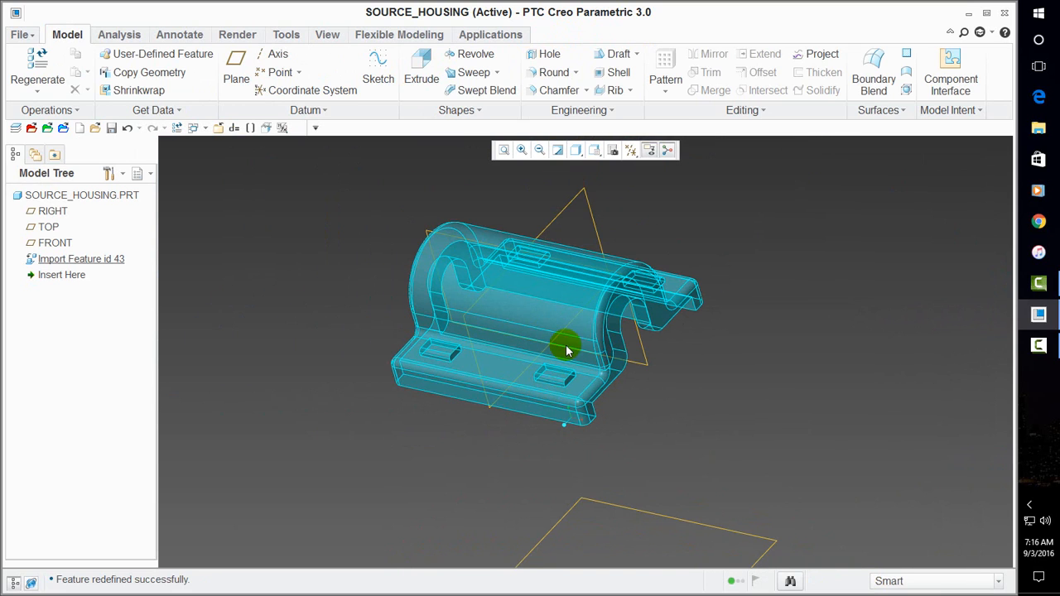
Return the source_housing part to its default orientation, save it and close its window
mouse_move(564, 402)
middle_down()
mouse_move(595, 362)
mouse_move(569, 408)
middle_up()
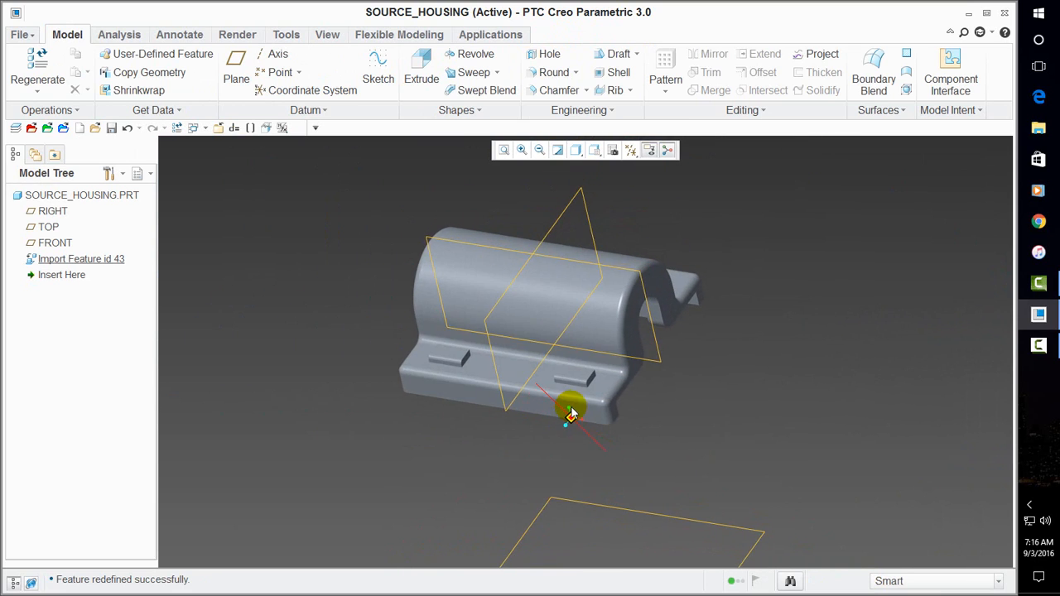
key(ctrl+d)
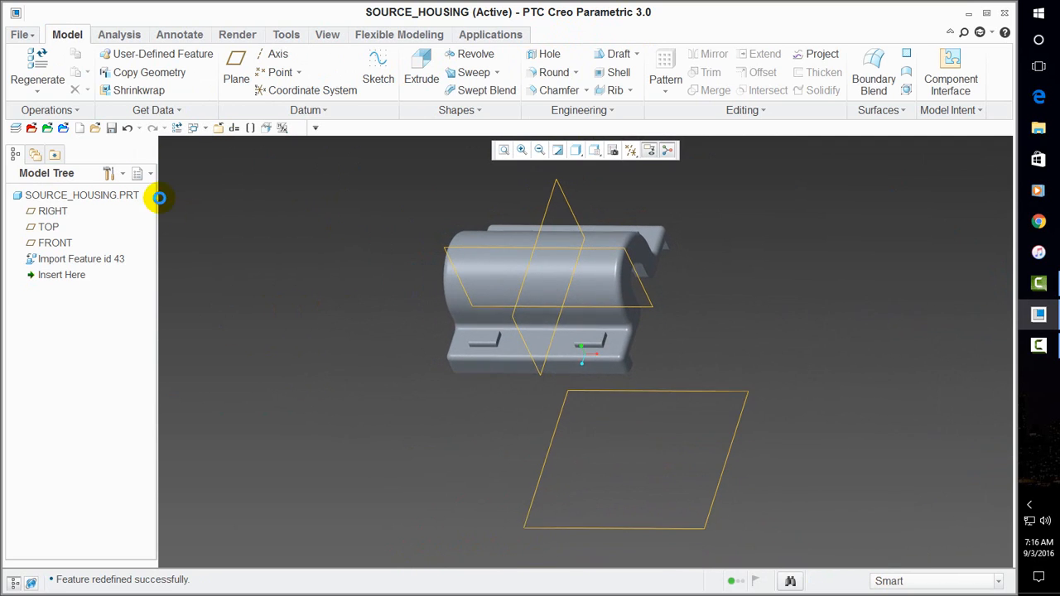
click(114, 132)
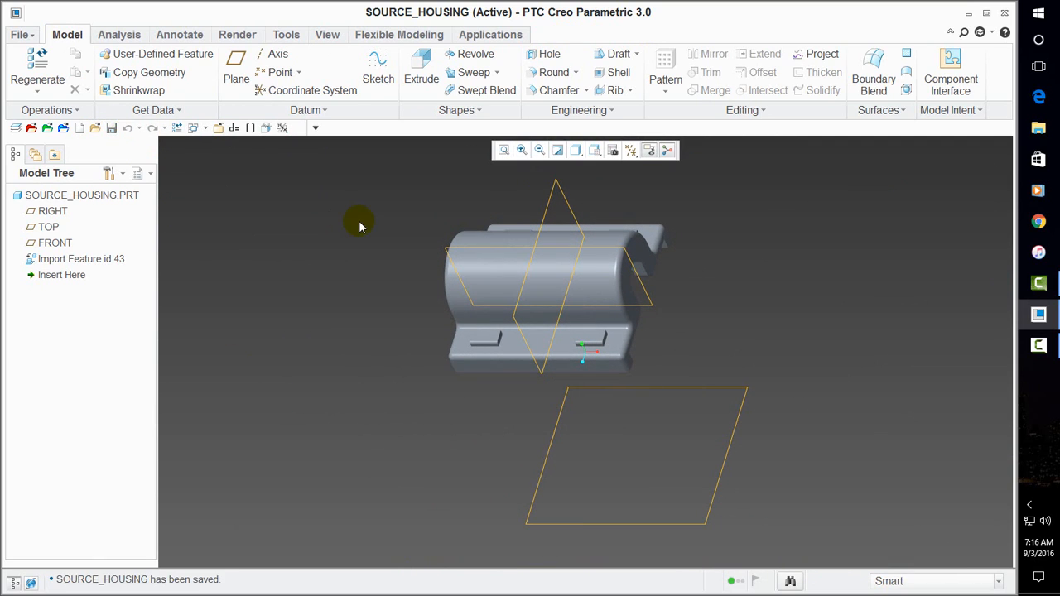
key(ctrl+w)
Open source_screw.prt and start redefining its import feature in Import DataDoctor
key(ctrl+o)
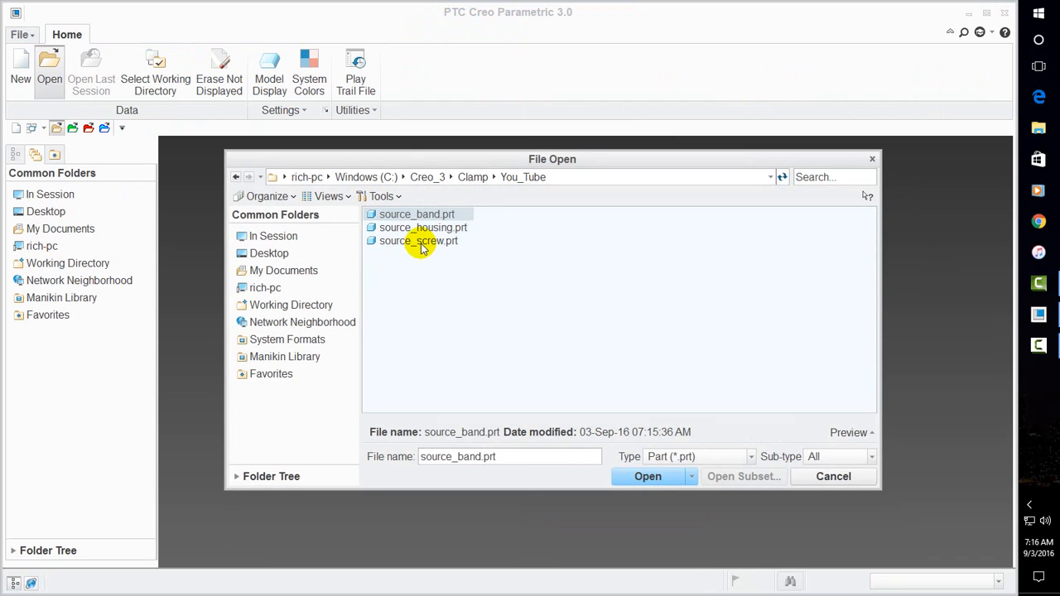
double_click(421, 240)
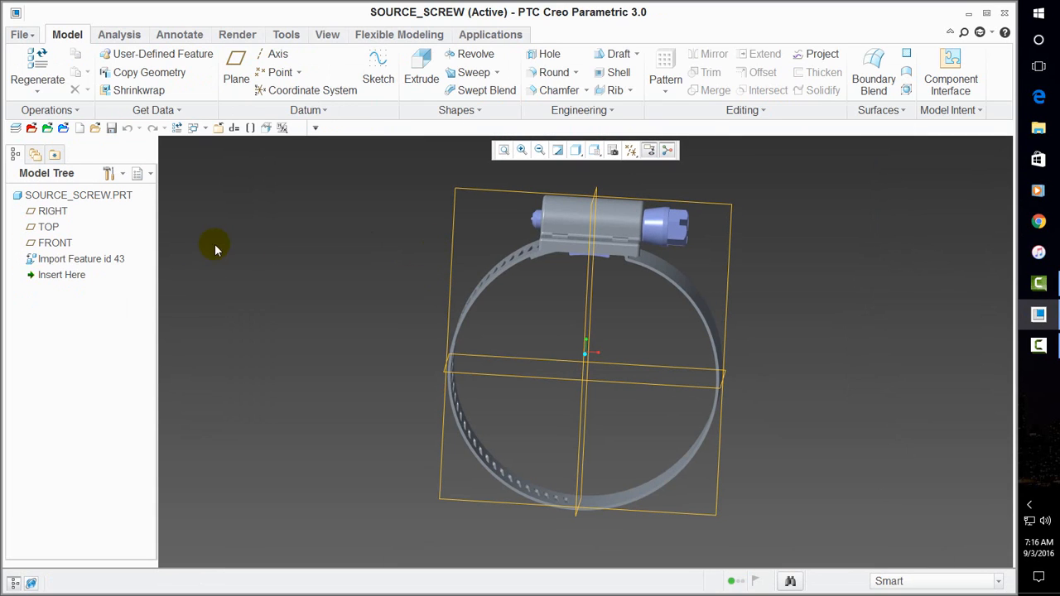
right_click(114, 263)
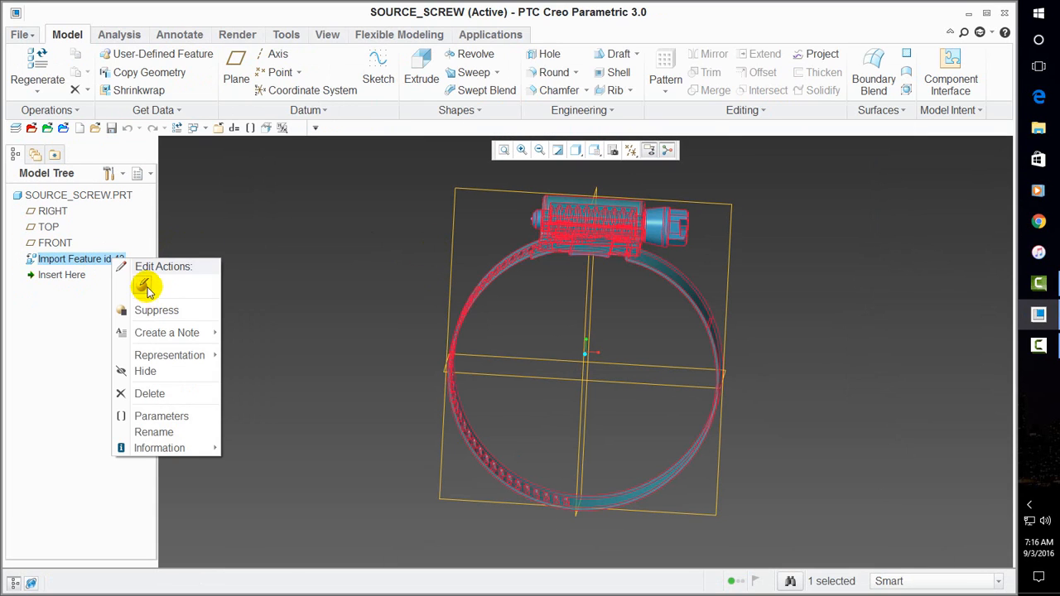
click(141, 284)
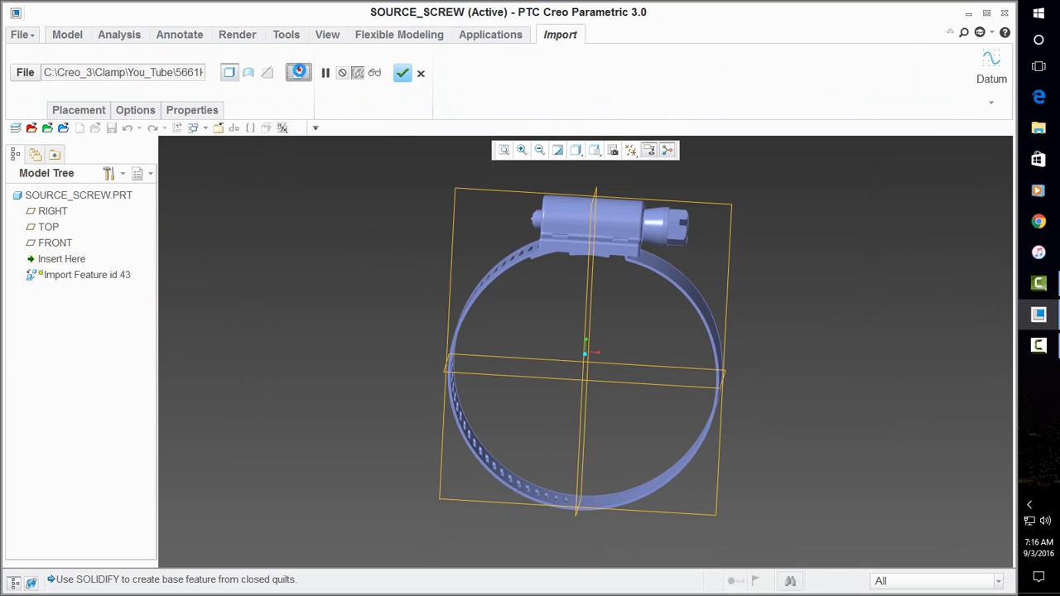
click(299, 72)
Delete Component 2031, Component 2030 and Component 2029 from the import feature, keeping only the screw
click(98, 217)
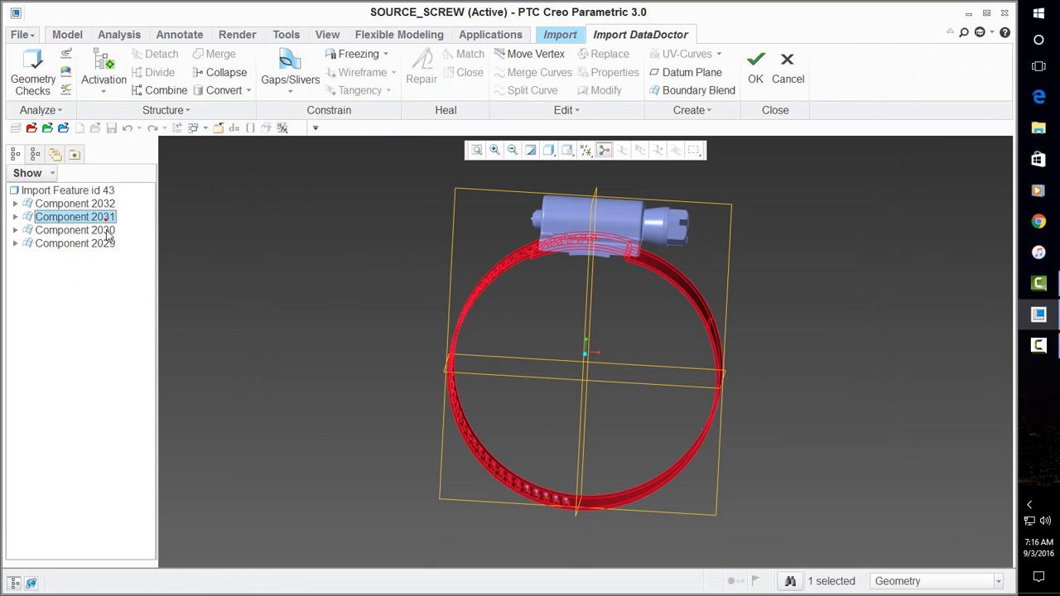
shift+click(110, 243)
right_click(110, 246)
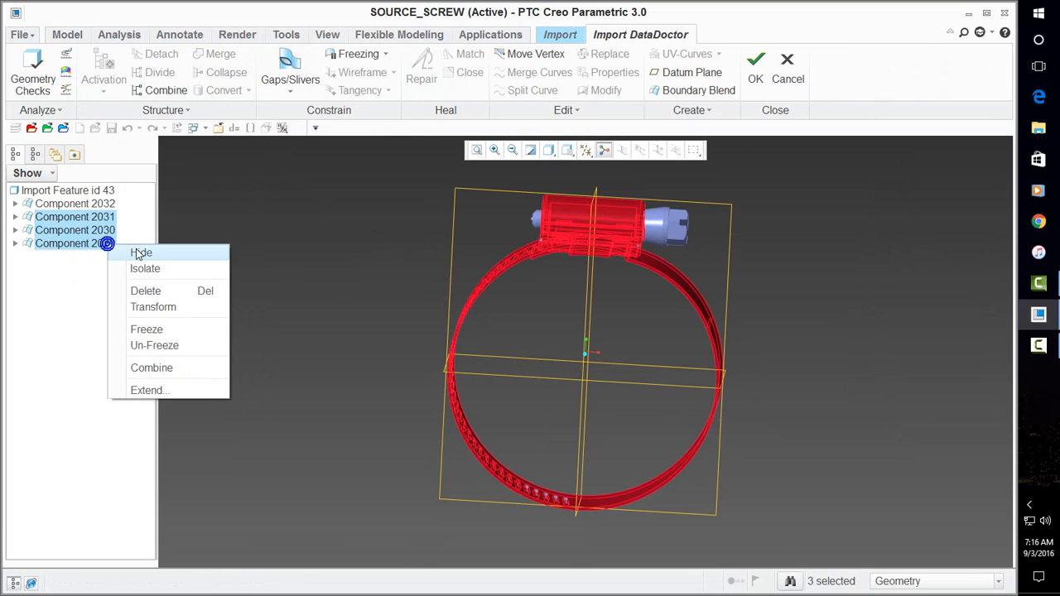
click(146, 290)
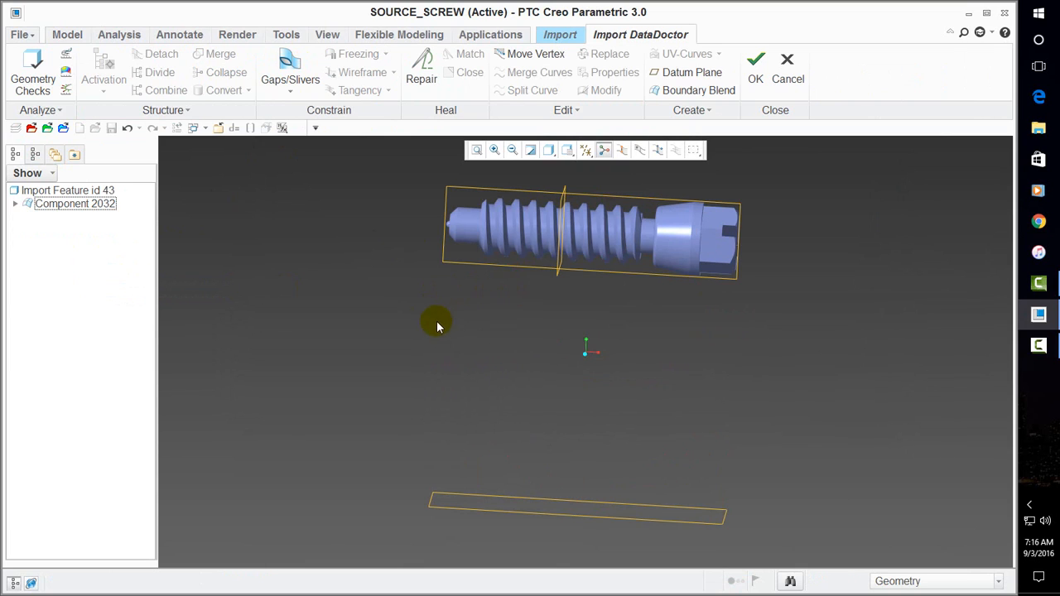
middle_drag(437, 326, 347, 200)
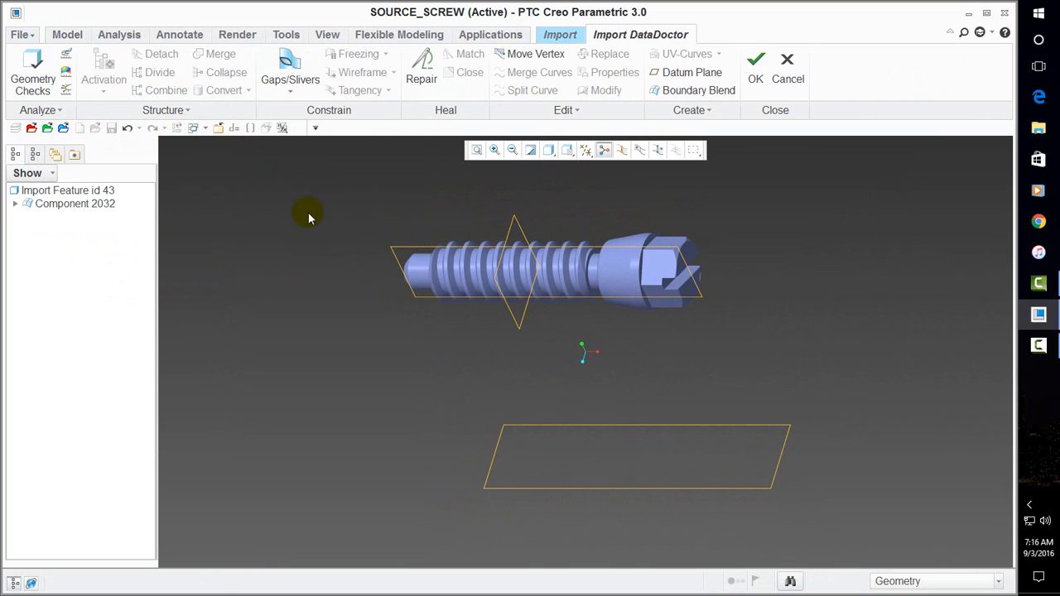
Accept the import feature redefinition, save the source_screw part and close its window
click(755, 70)
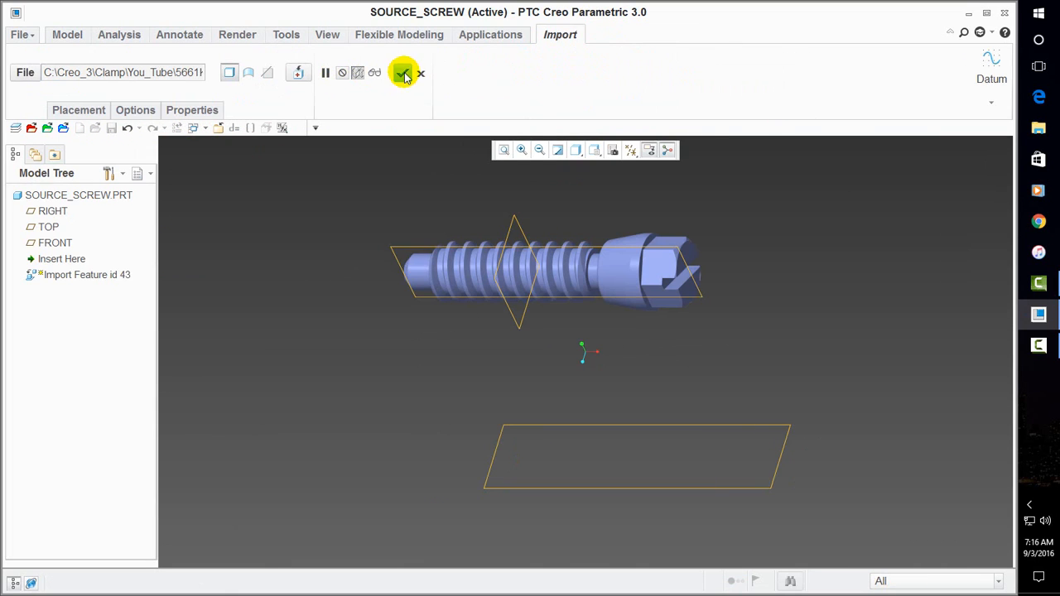
middle_click(232, 206)
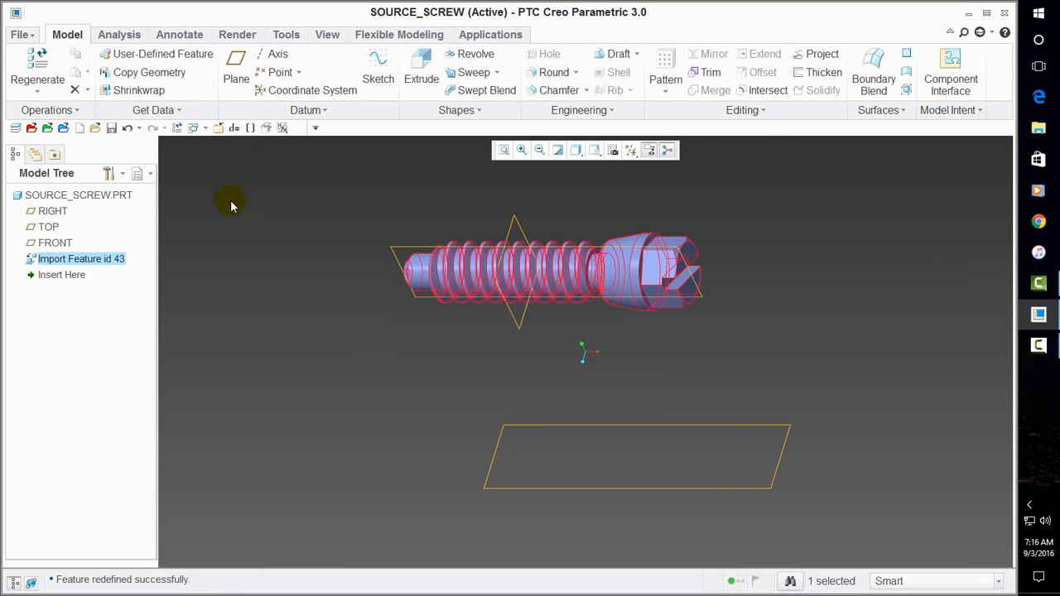
click(111, 128)
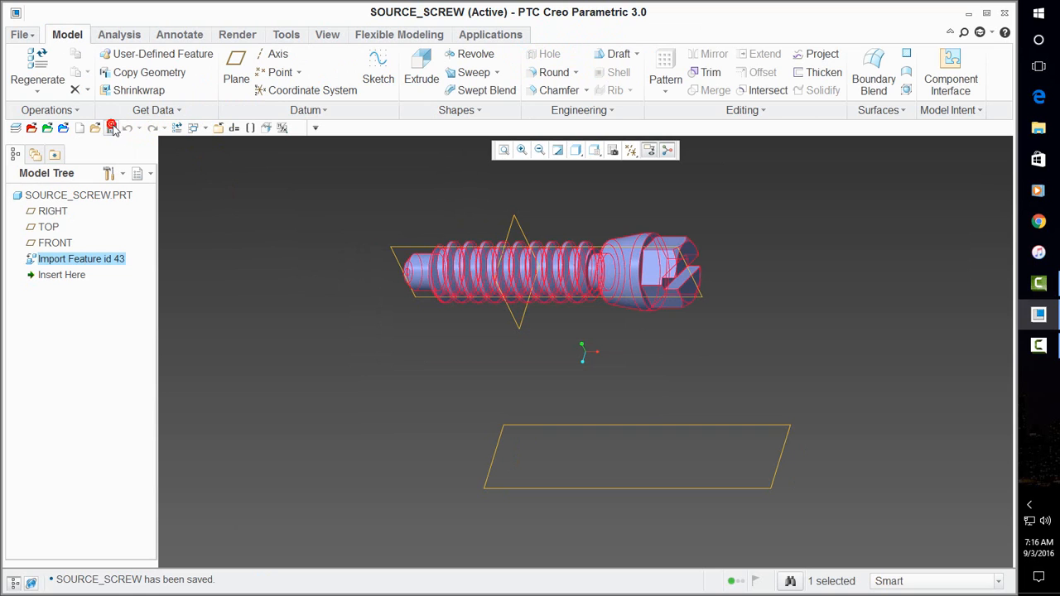
click(218, 128)
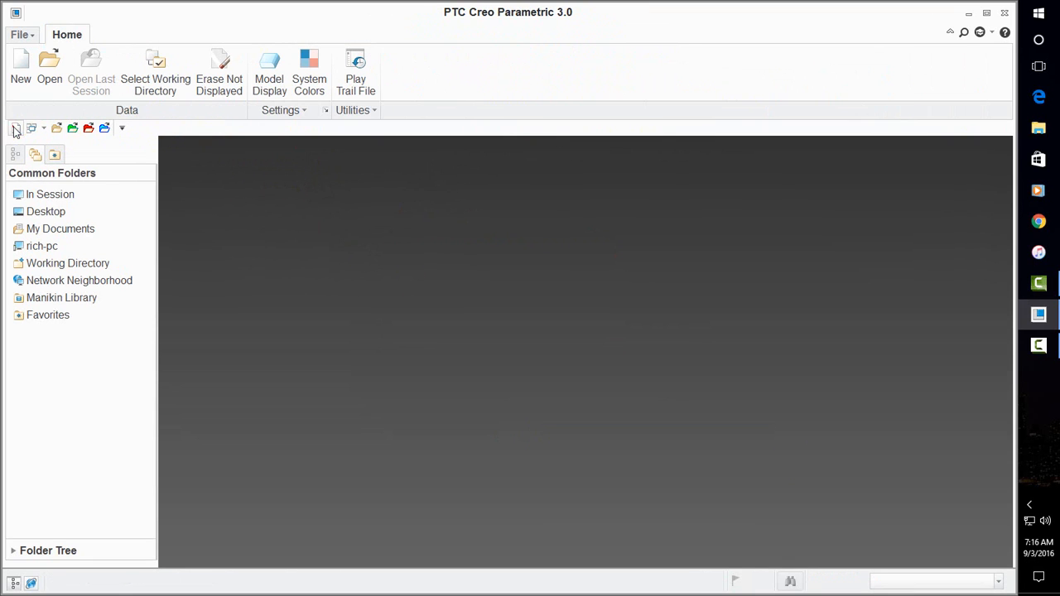
Create a drawing named source from SOURCE_SCREW.PRT, using an empty landscape sheet of size C without the default template
click(15, 129)
click(427, 278)
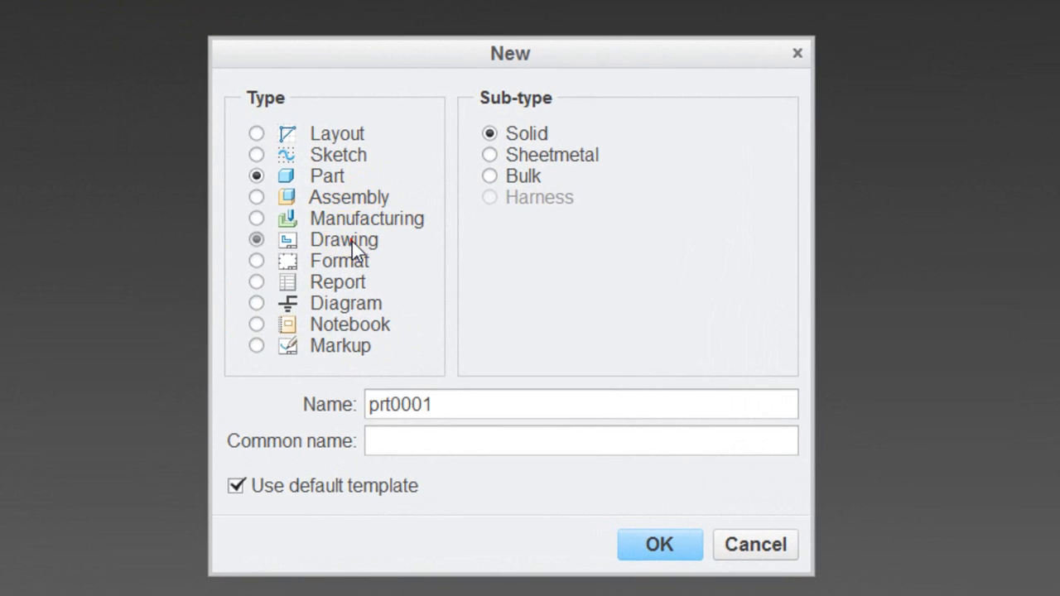
text(source)
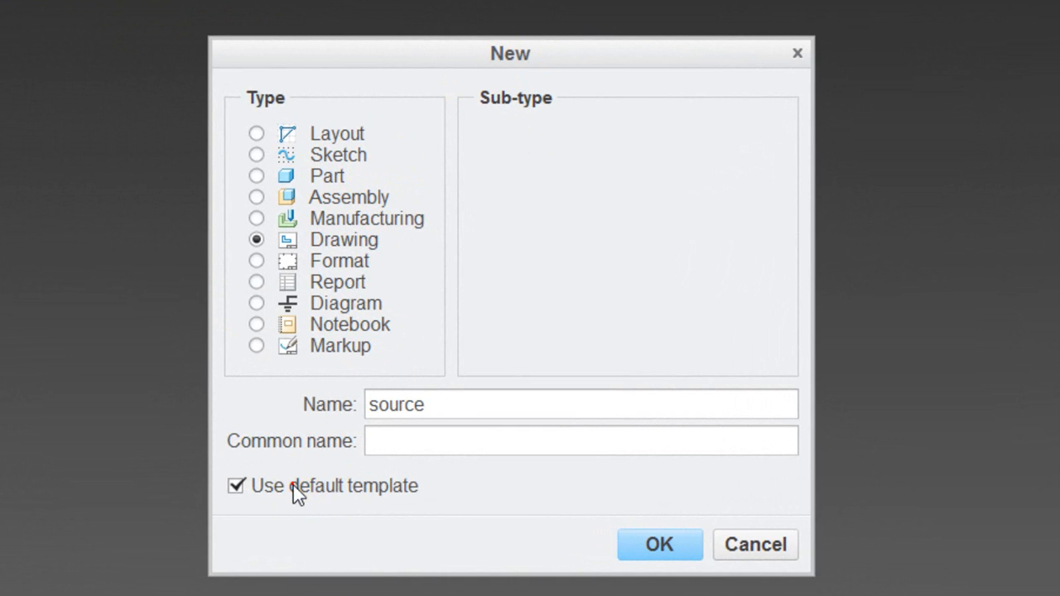
click(698, 543)
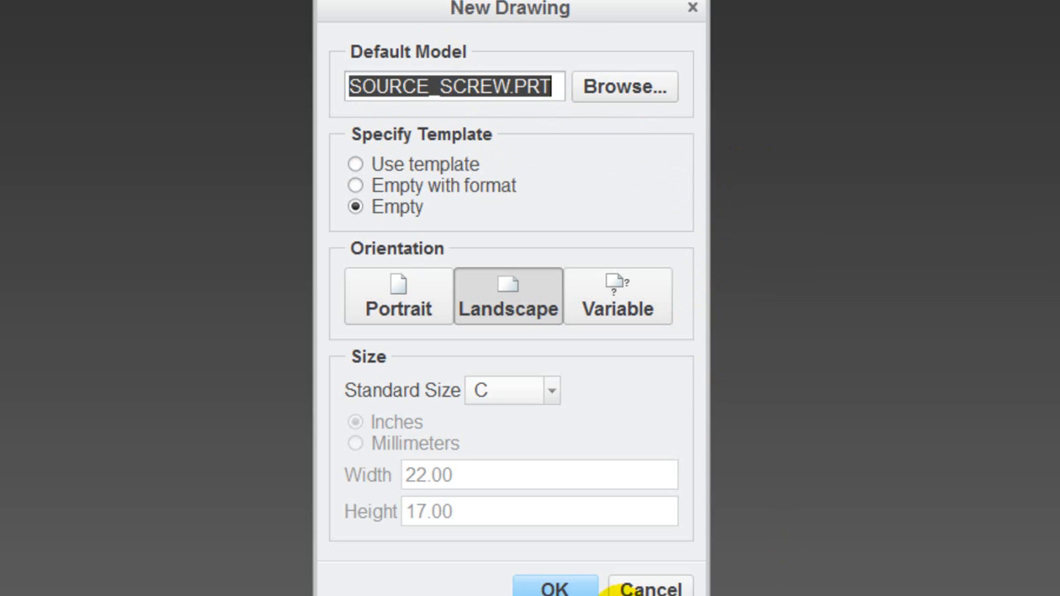
click(580, 587)
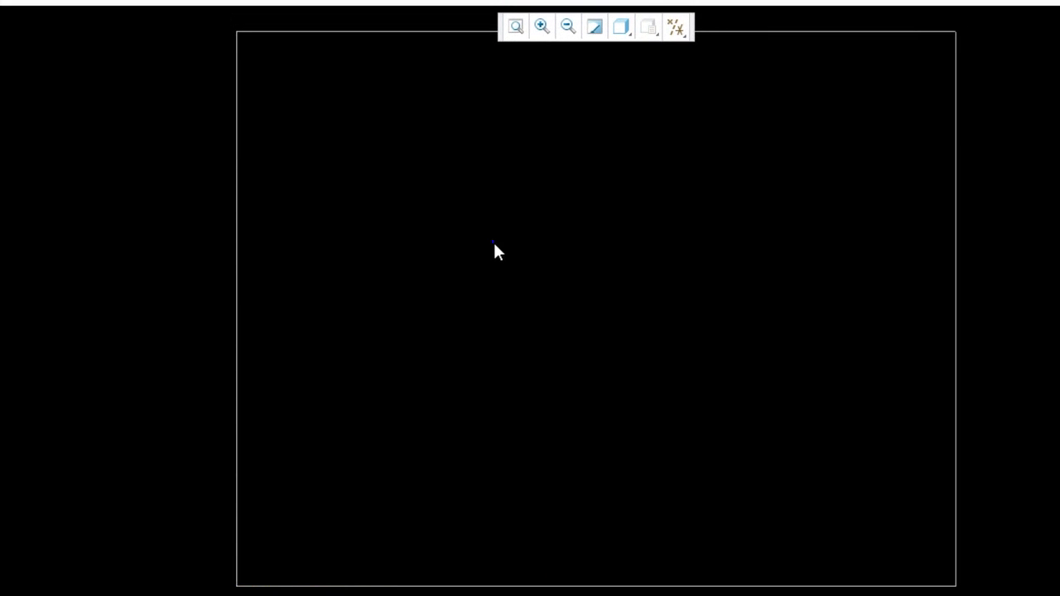
Place a general view of the screw on the sheet with No Combined State and the FRONT orientation
right_click(494, 245)
click(572, 426)
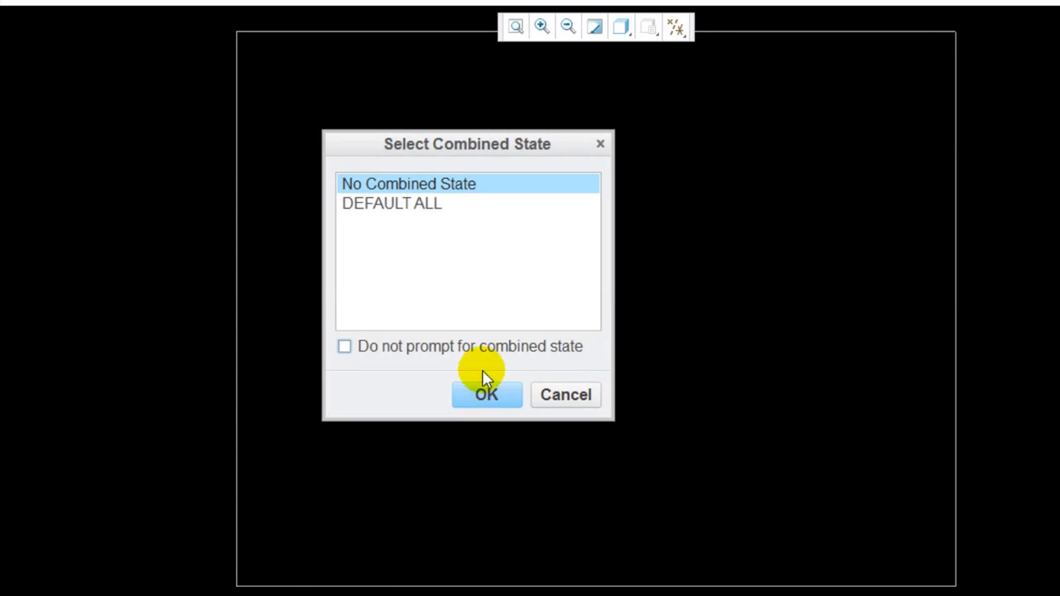
click(487, 394)
click(496, 377)
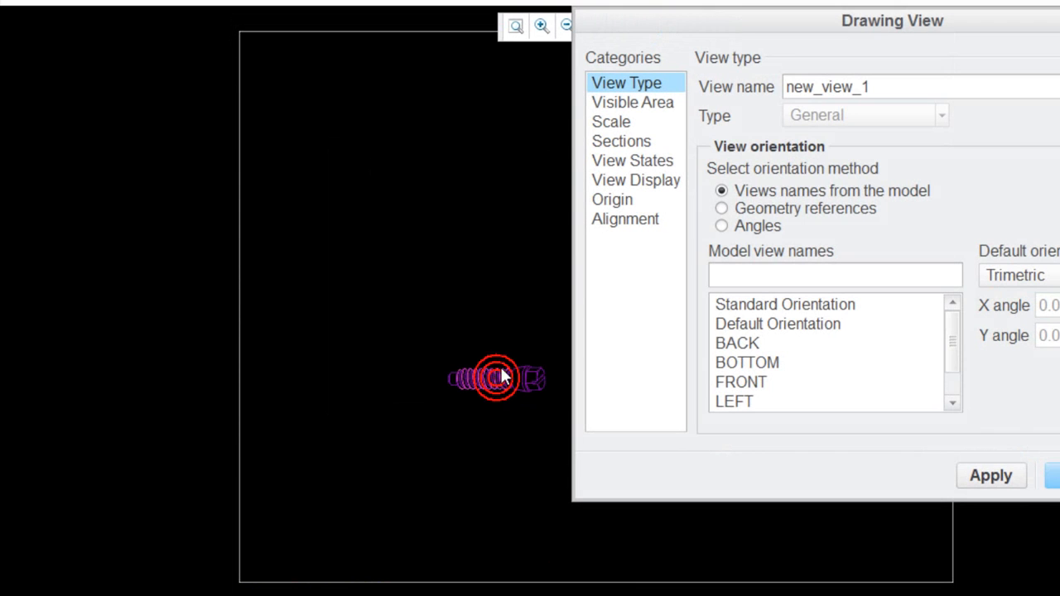
click(752, 382)
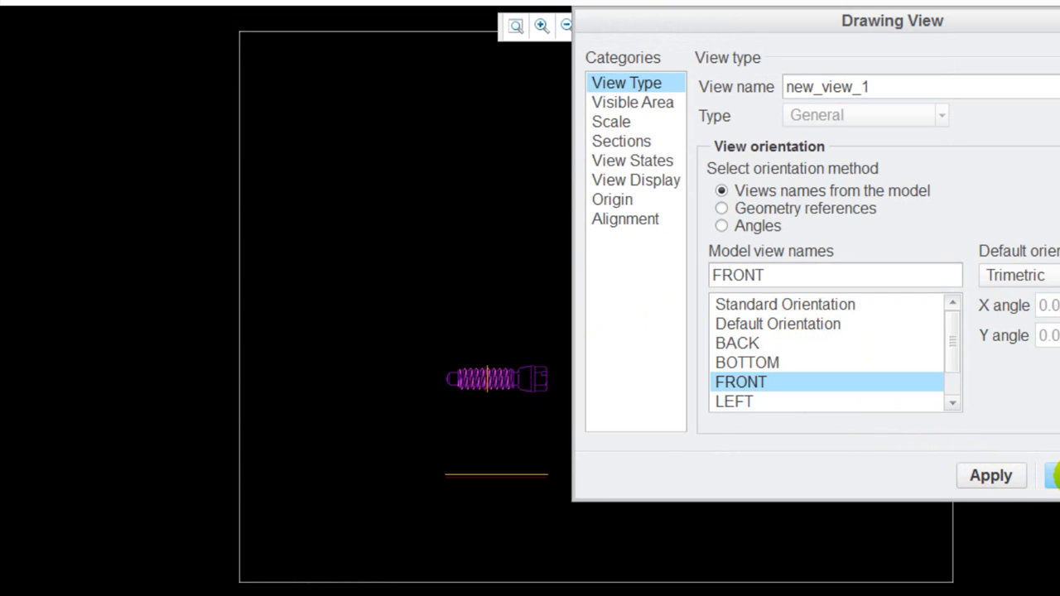
click(1054, 476)
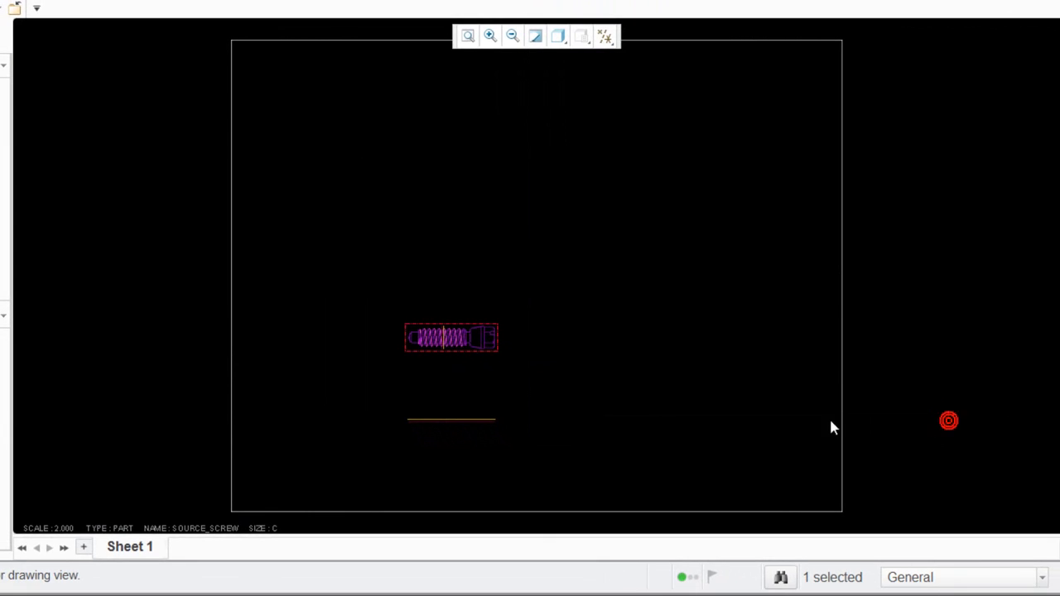
Enlarge the sheet scale, trying 6 first and settling on 8
double_click(70, 529)
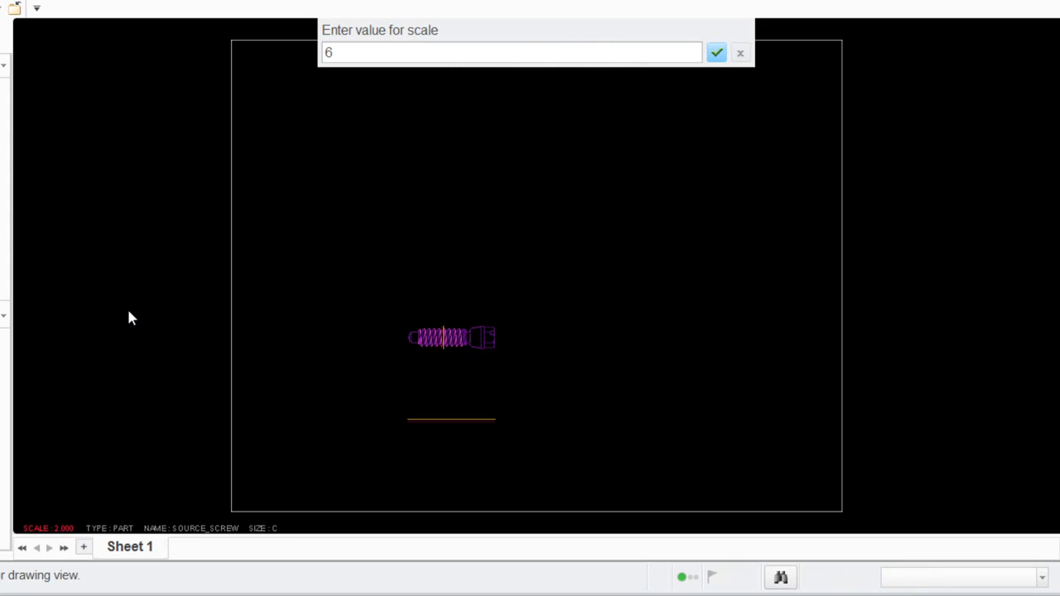
key(Return)
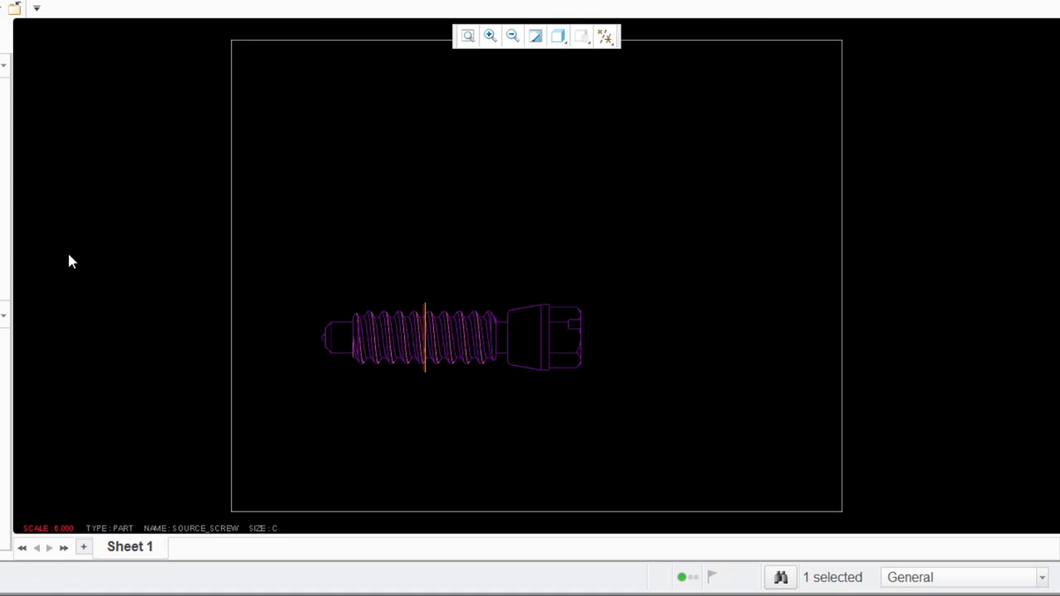
double_click(71, 528)
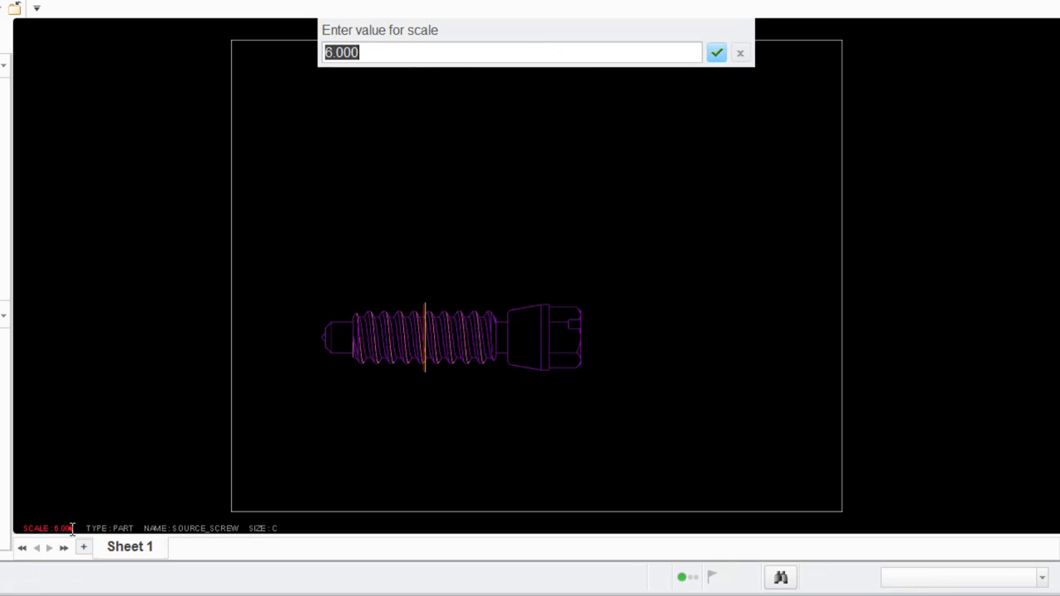
key(Return)
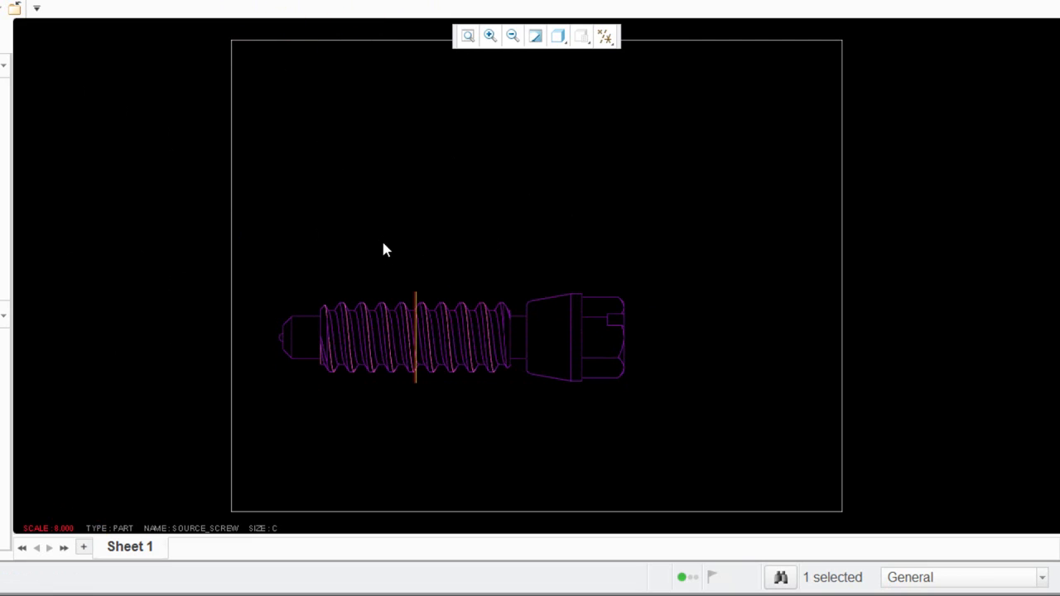
Add two projection views of the screw, one above the front view and one to its right
right_drag(364, 292, 423, 229)
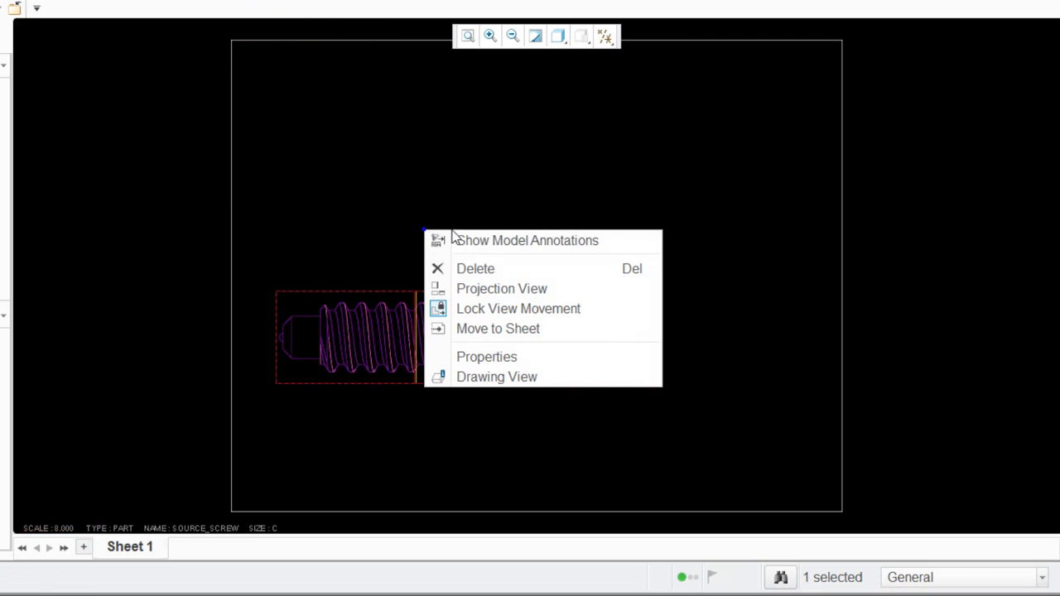
click(494, 289)
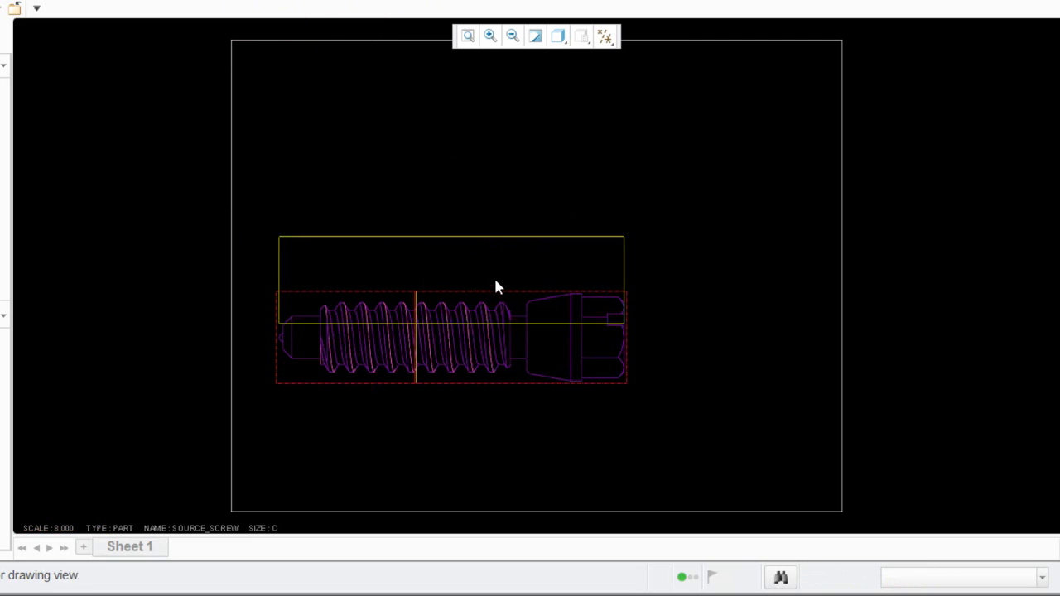
click(479, 162)
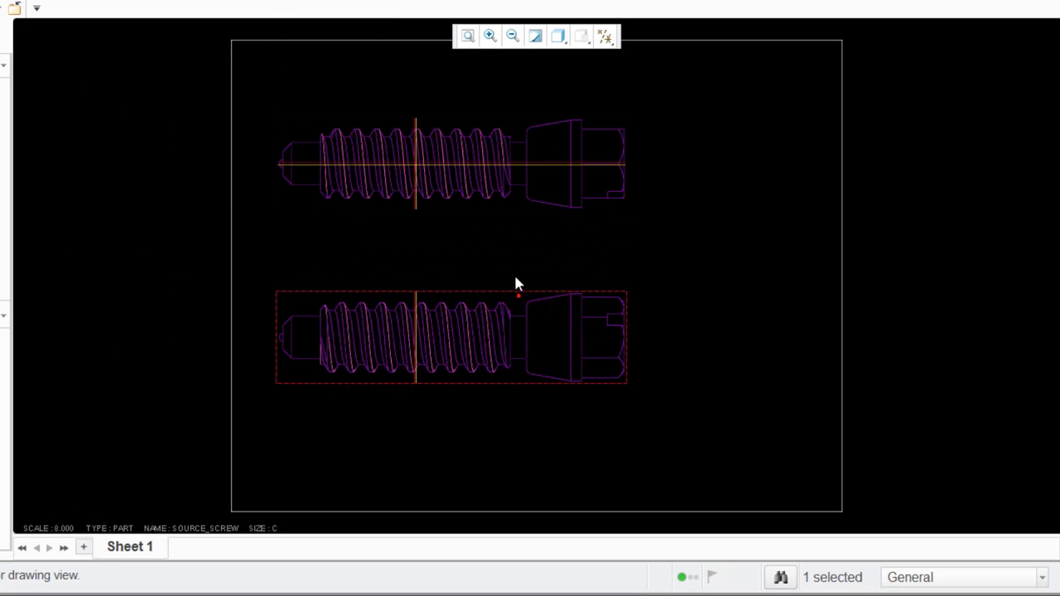
right_drag(515, 285, 516, 269)
click(584, 327)
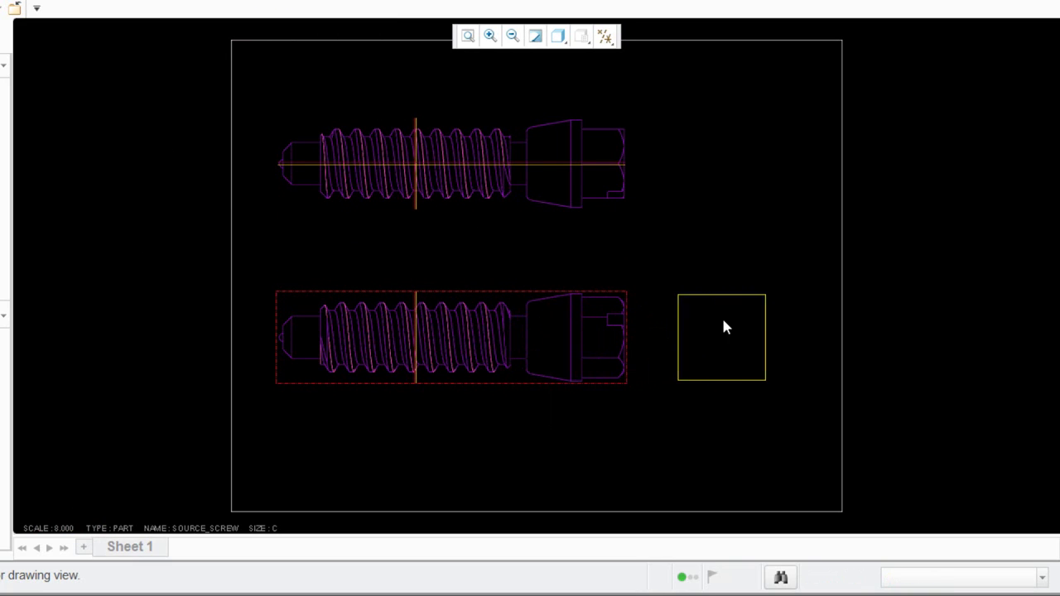
click(750, 324)
Hide all the drawing's layers, including AXIS, CURVES and PLANES, to remove the datum planes from the views
click(4, 64)
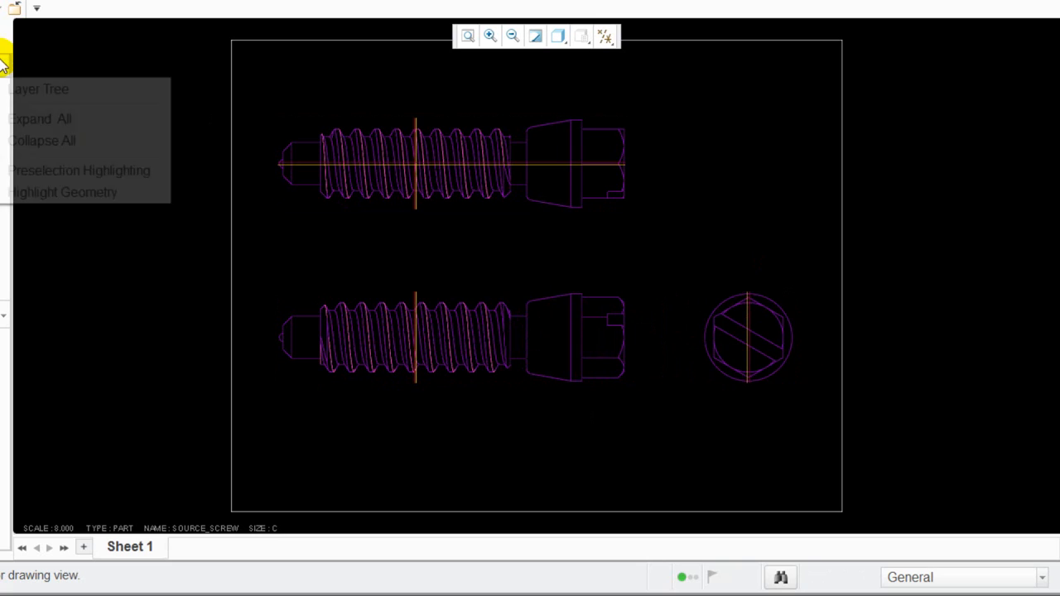
click(33, 89)
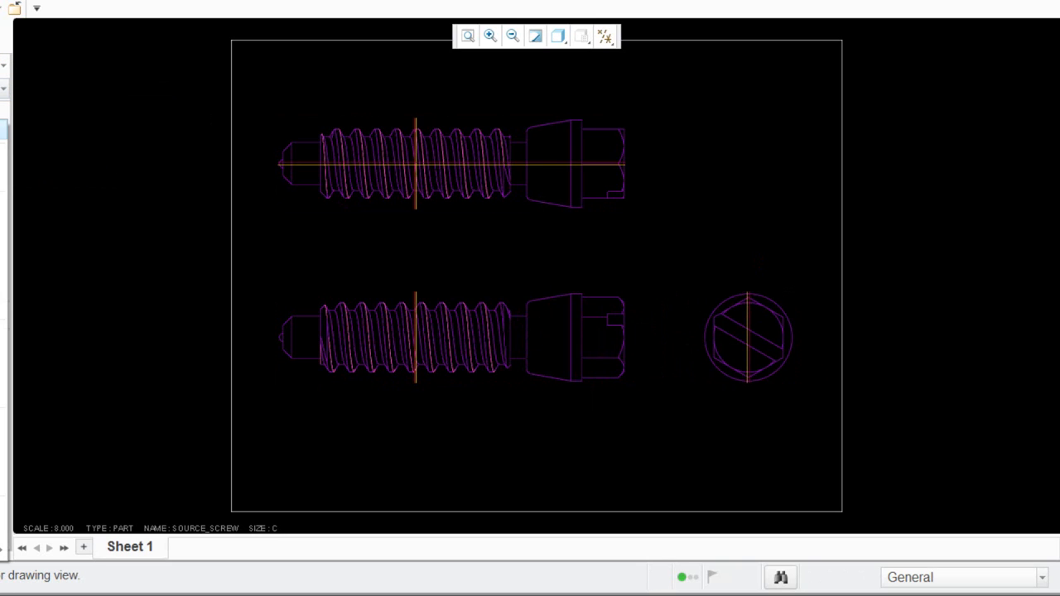
scroll(309, 190, up, 3)
scroll(309, 190, down, 3)
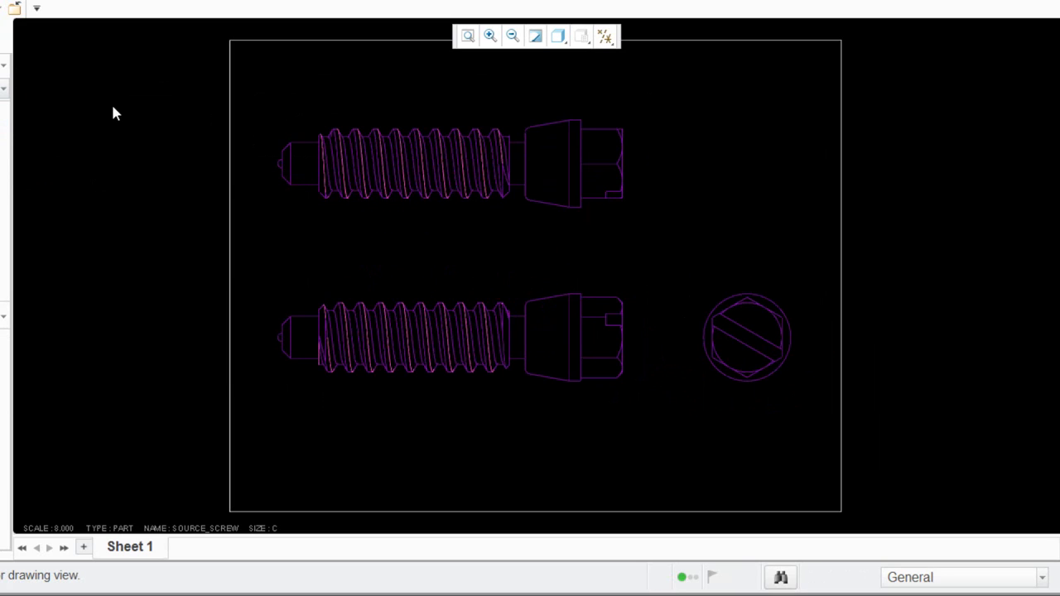
Add a second sheet to the source drawing
click(85, 549)
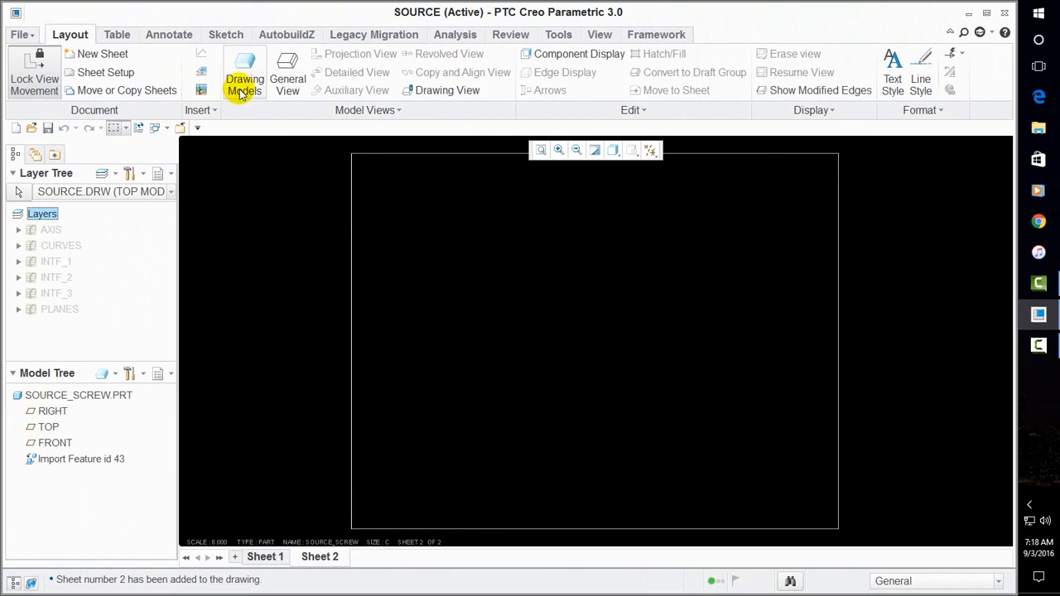
Add source_housing.prt to the drawing as a new drawing model
click(246, 65)
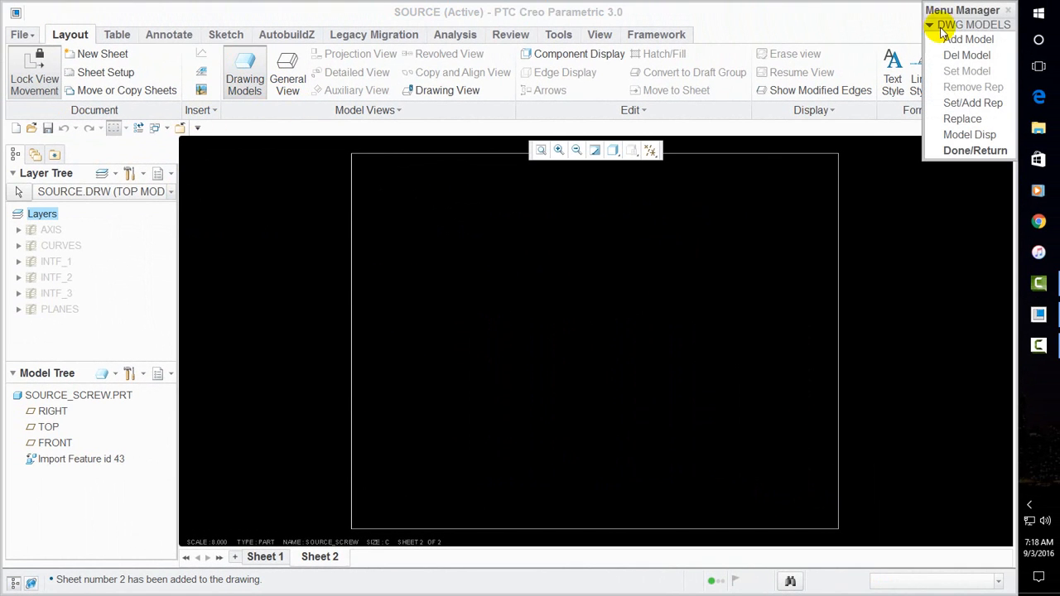
click(968, 39)
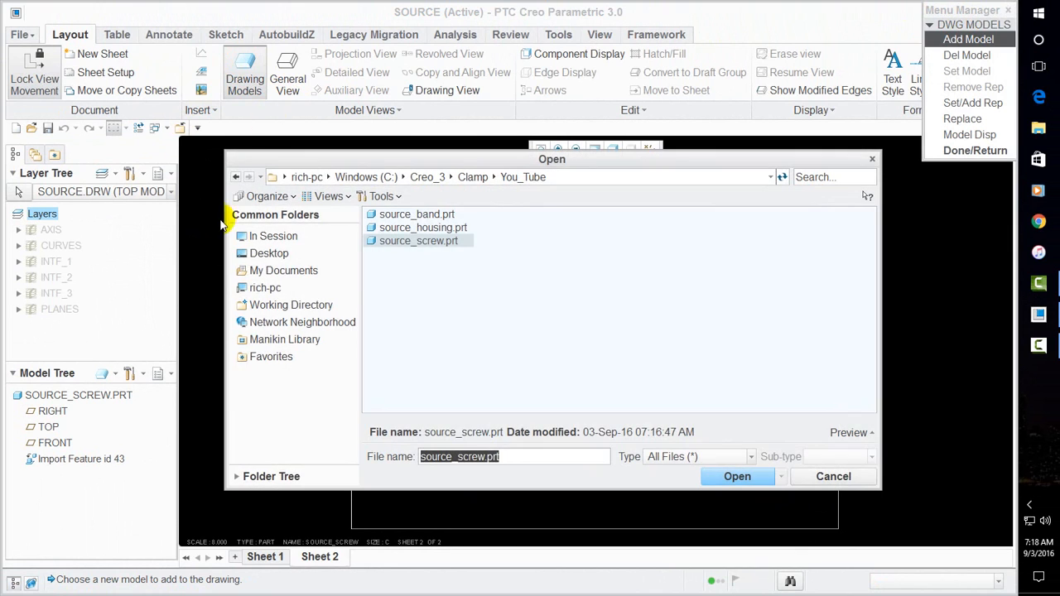
double_click(448, 228)
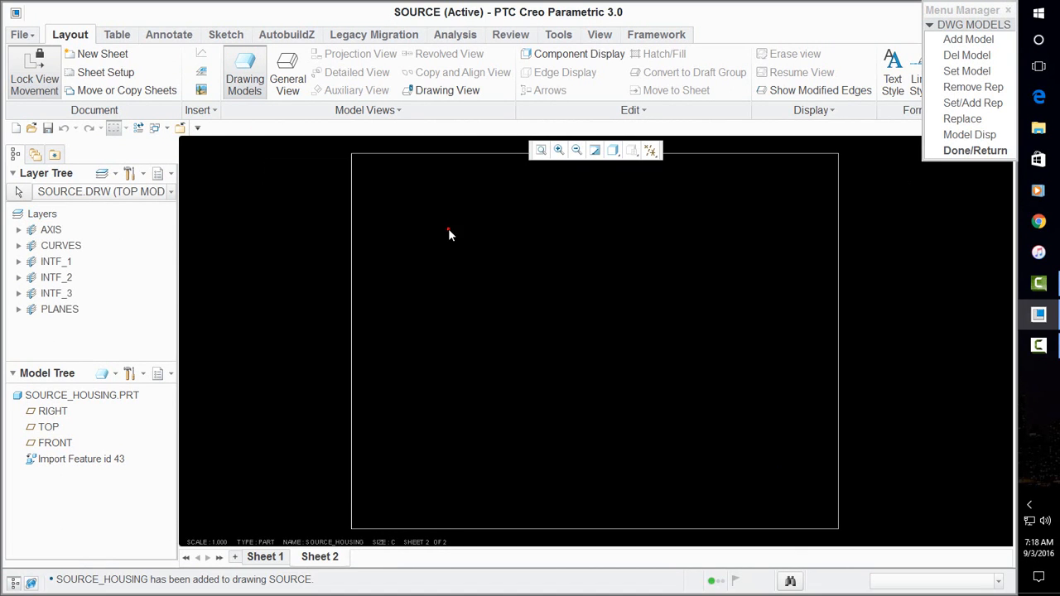
Place a general view of the housing in the lower-left area of the sheet with no combined state and FRONT orientation
right_click(507, 404)
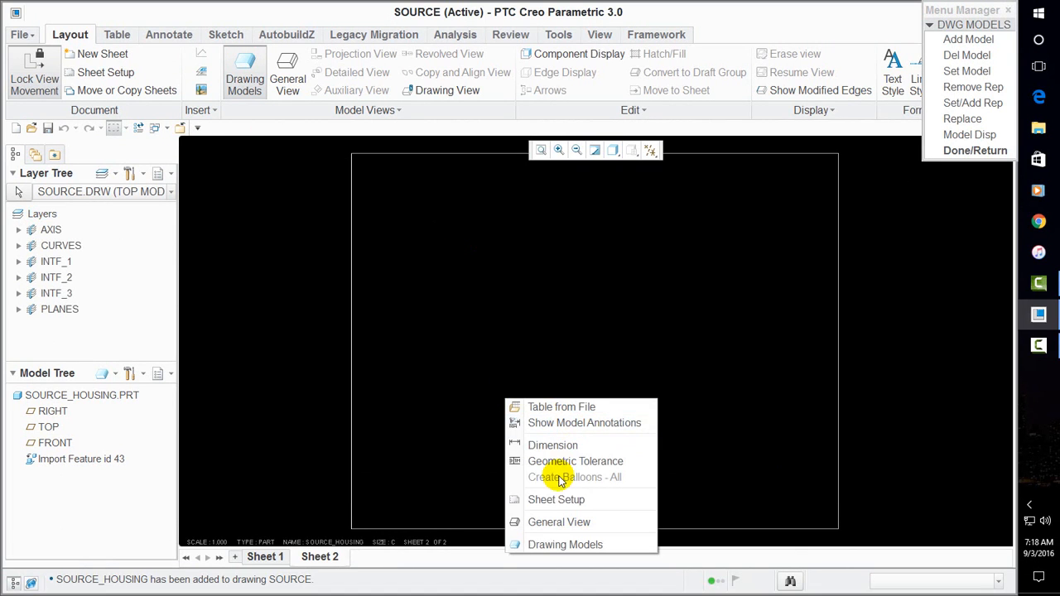
click(547, 522)
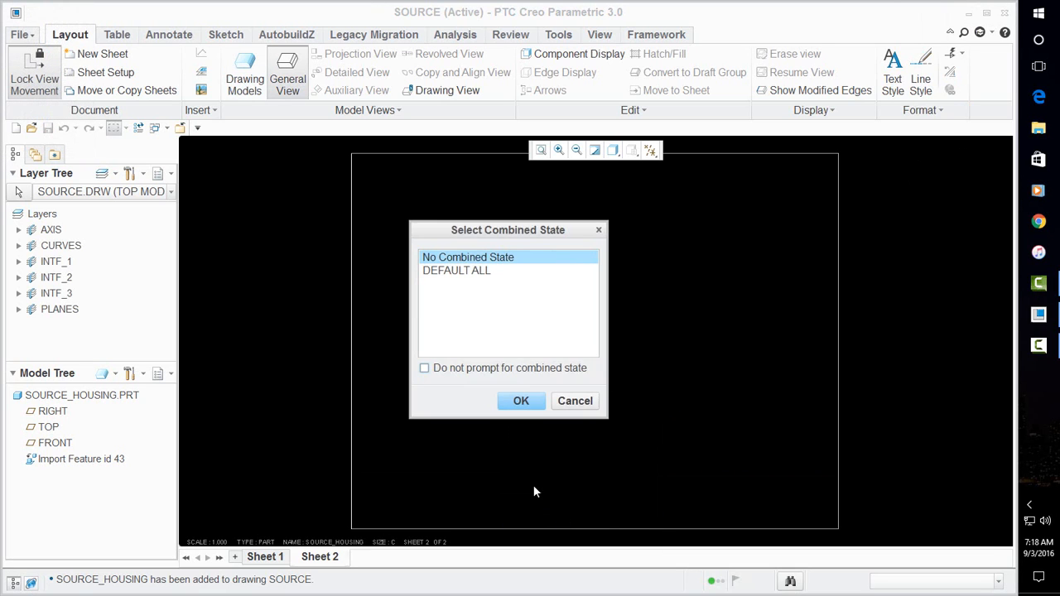
click(518, 402)
click(497, 404)
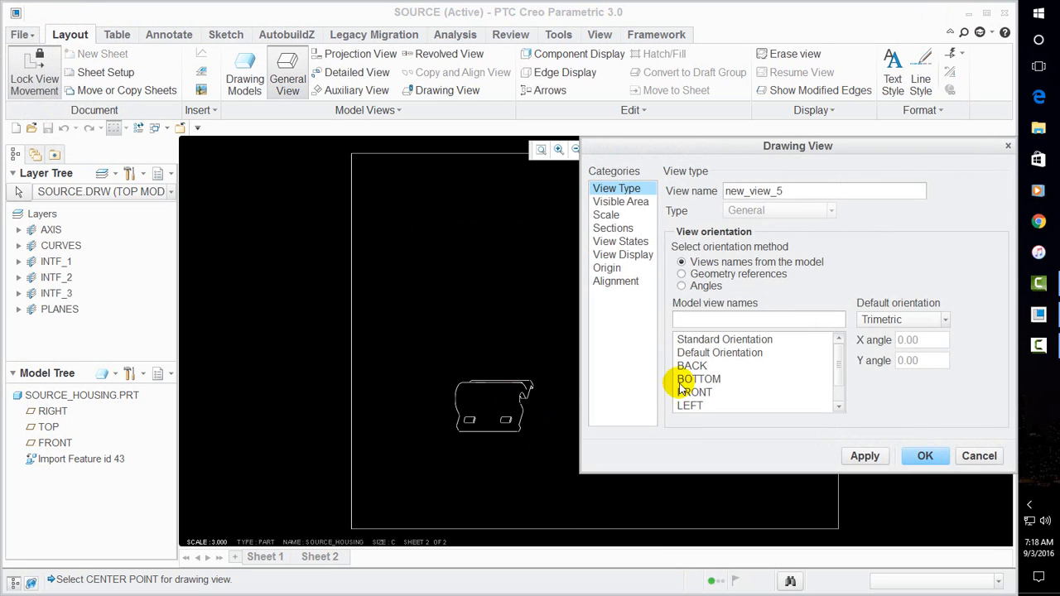
click(716, 394)
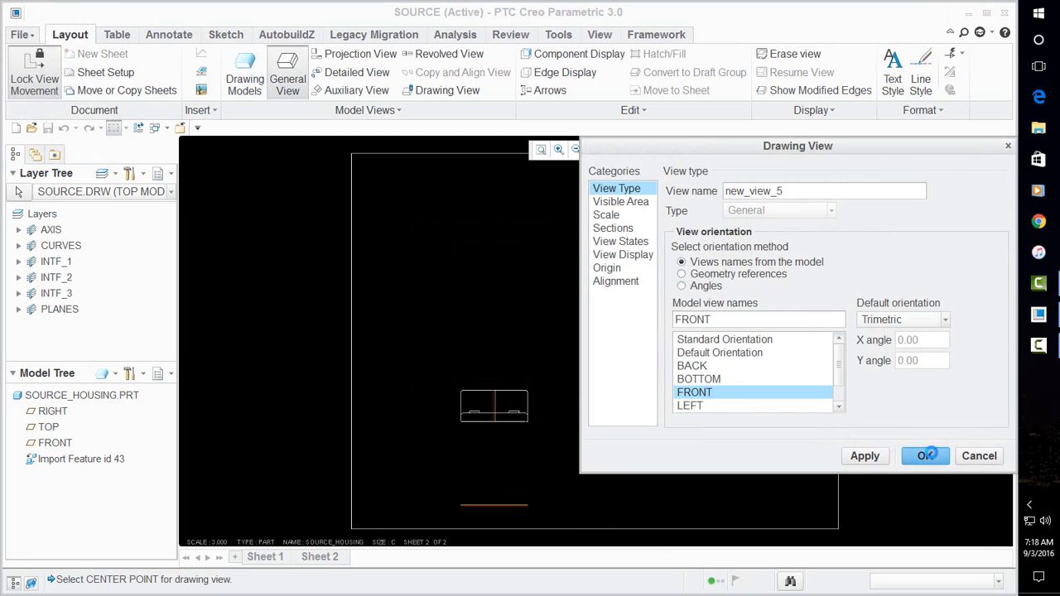
click(928, 454)
Set the housing sheet's scale to 6
double_click(221, 543)
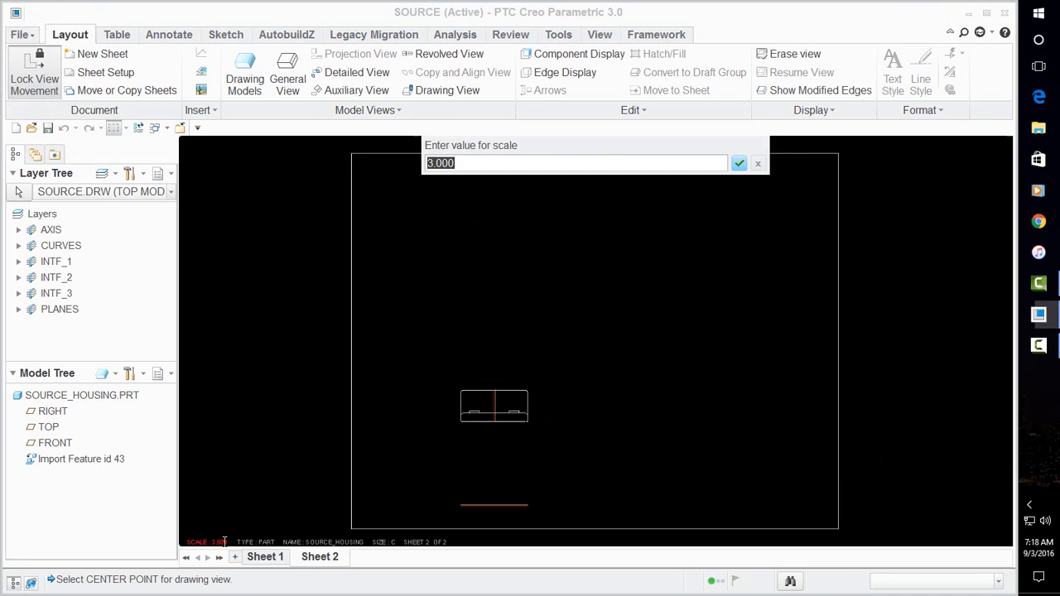
text(6)
key(Return)
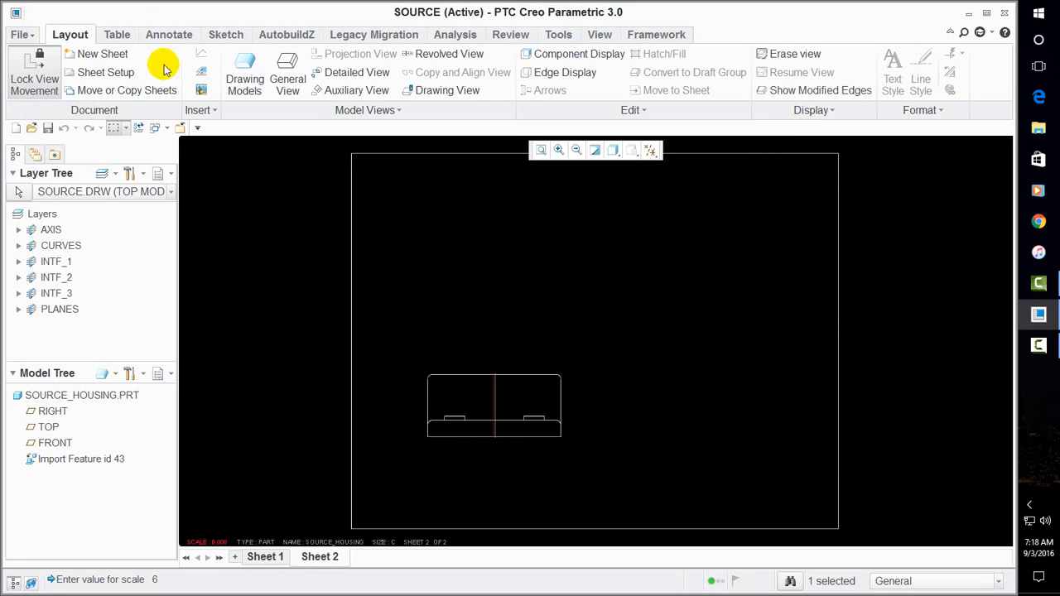
Add two projection views of the housing, one to the right of the front view and one above it
click(526, 390)
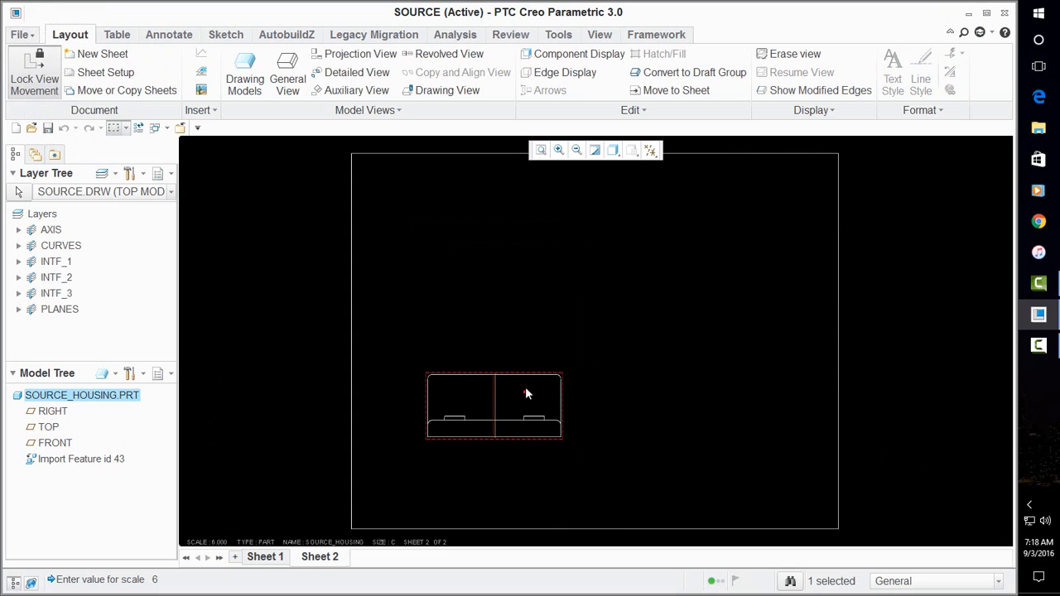
right_click(585, 340)
click(646, 386)
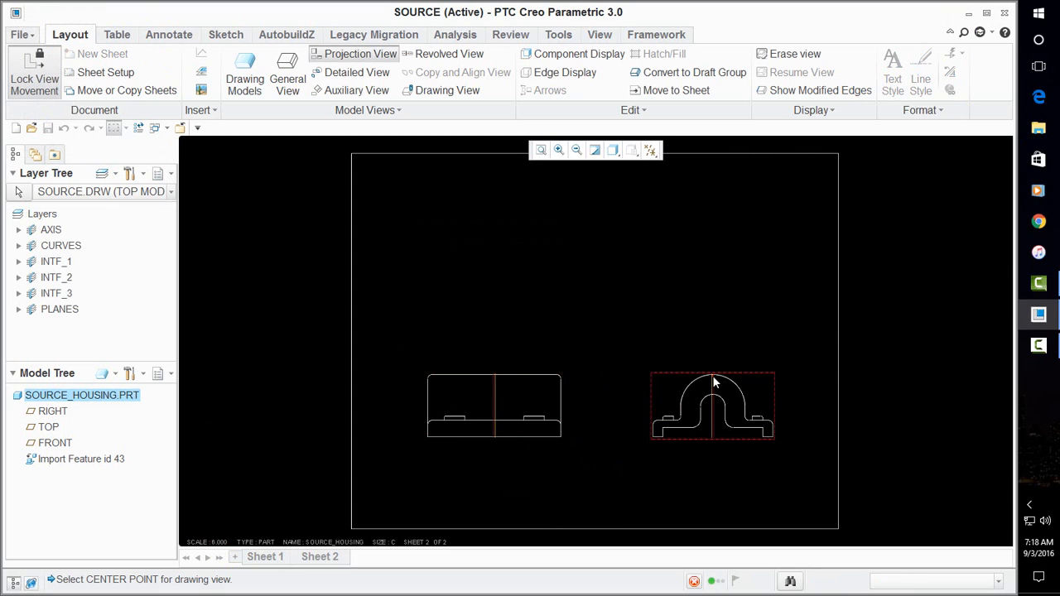
right_click(575, 391)
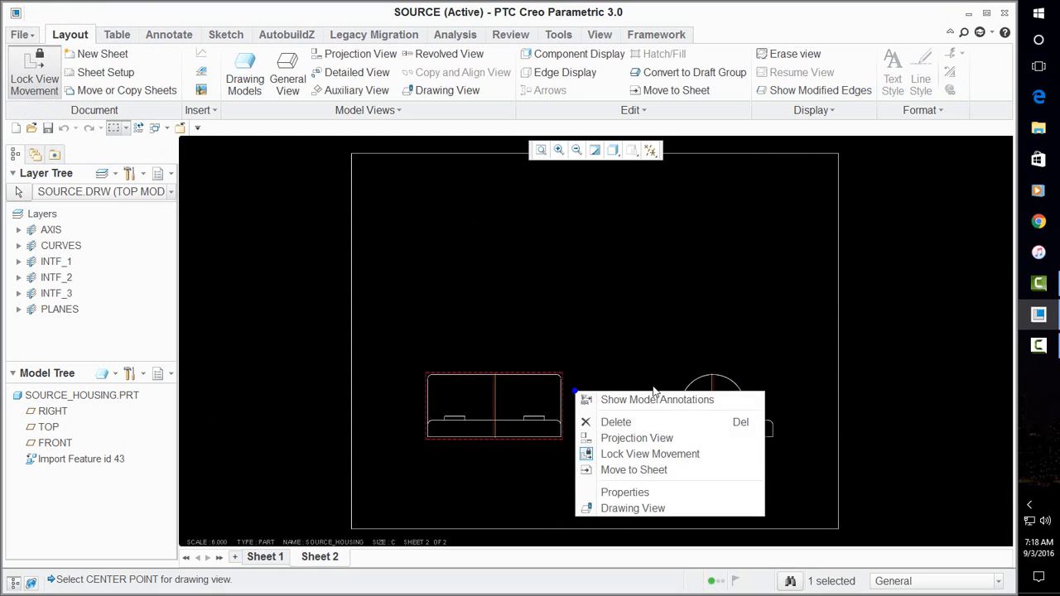
click(654, 436)
click(545, 273)
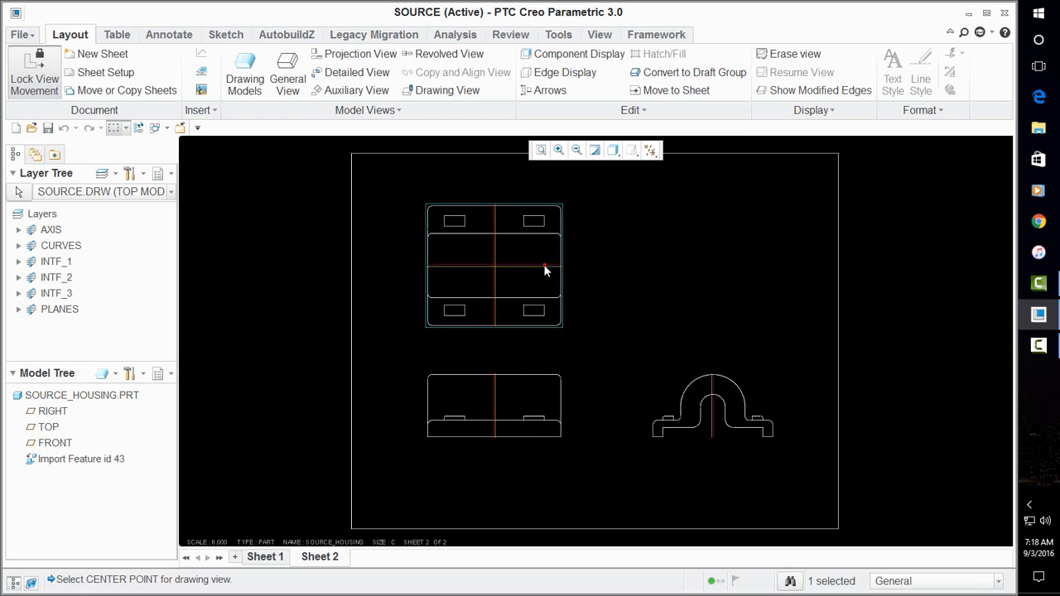
Hide all the housing drawing's layers, from AXIS to PLANES, and save the layer status
click(285, 271)
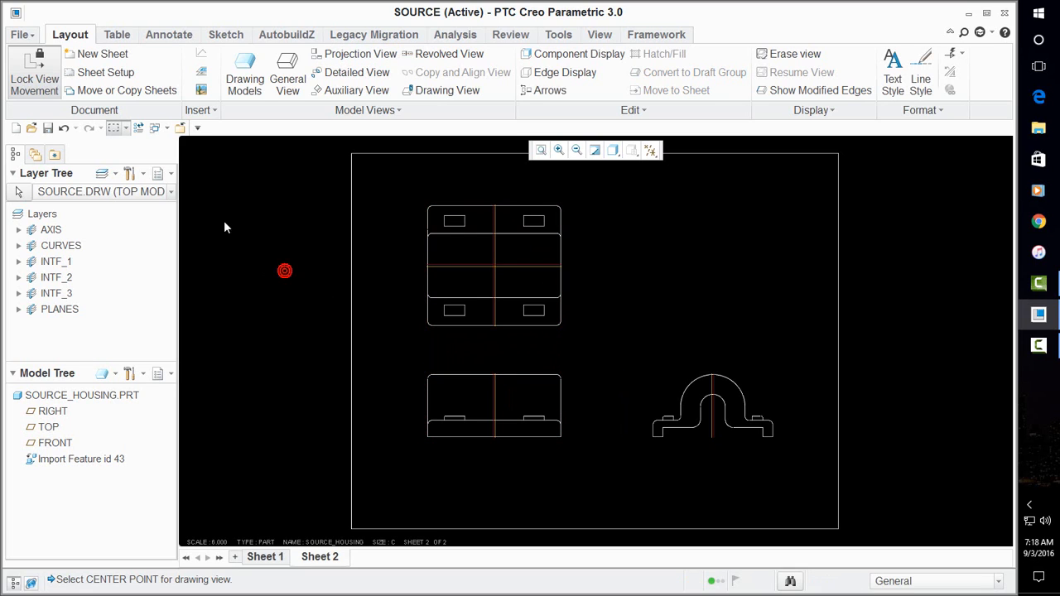
click(170, 173)
click(281, 230)
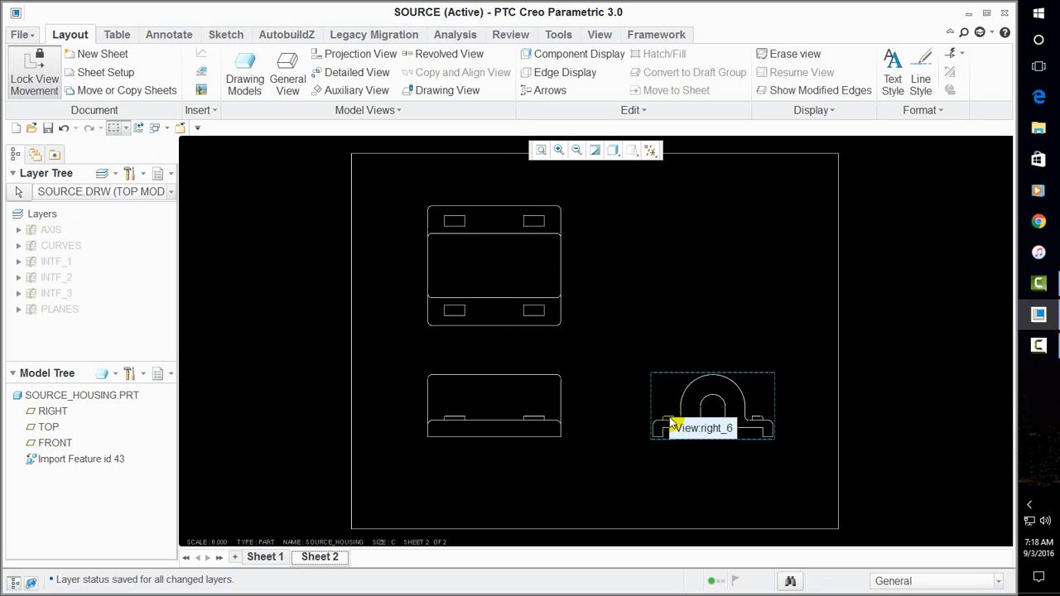
Dimension the width of the small raised tab on the left flange in the housing's right-side view
scroll(716, 407, down, 4)
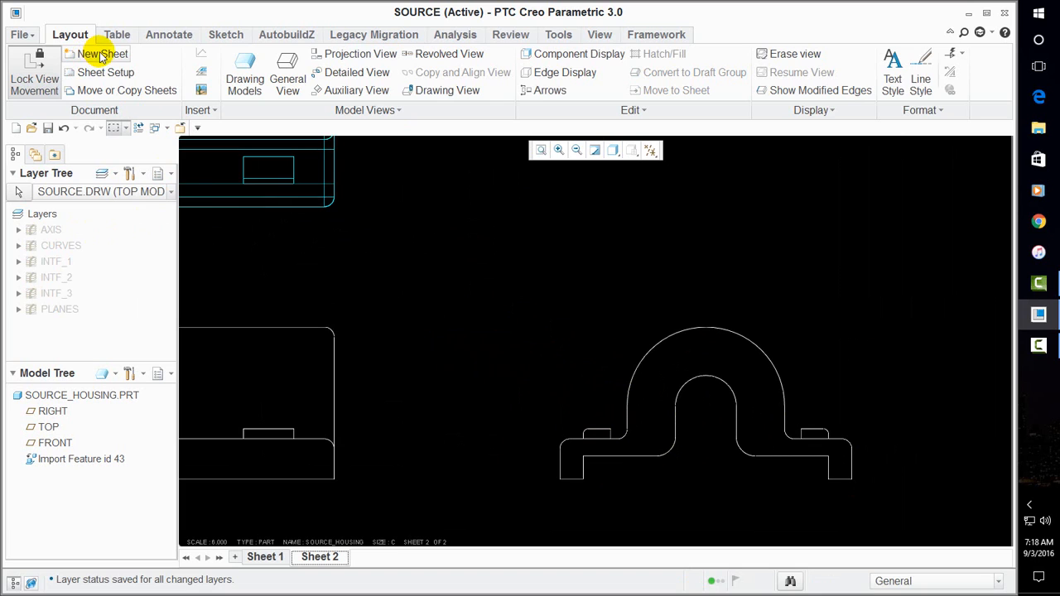
click(166, 33)
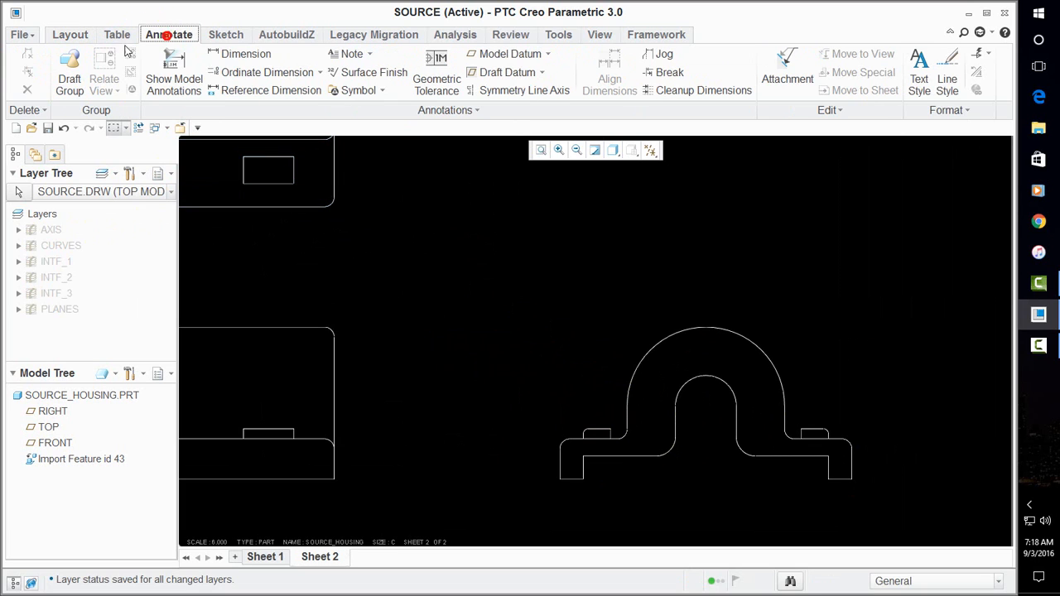
click(243, 58)
scroll(604, 433, down, 6)
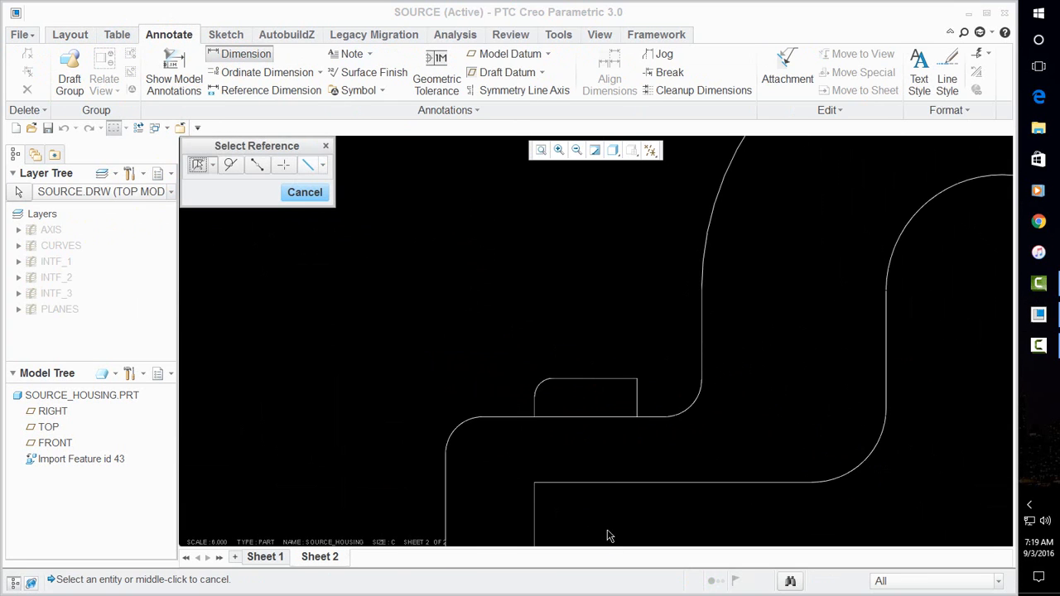
scroll(631, 418, down, 2)
click(647, 400)
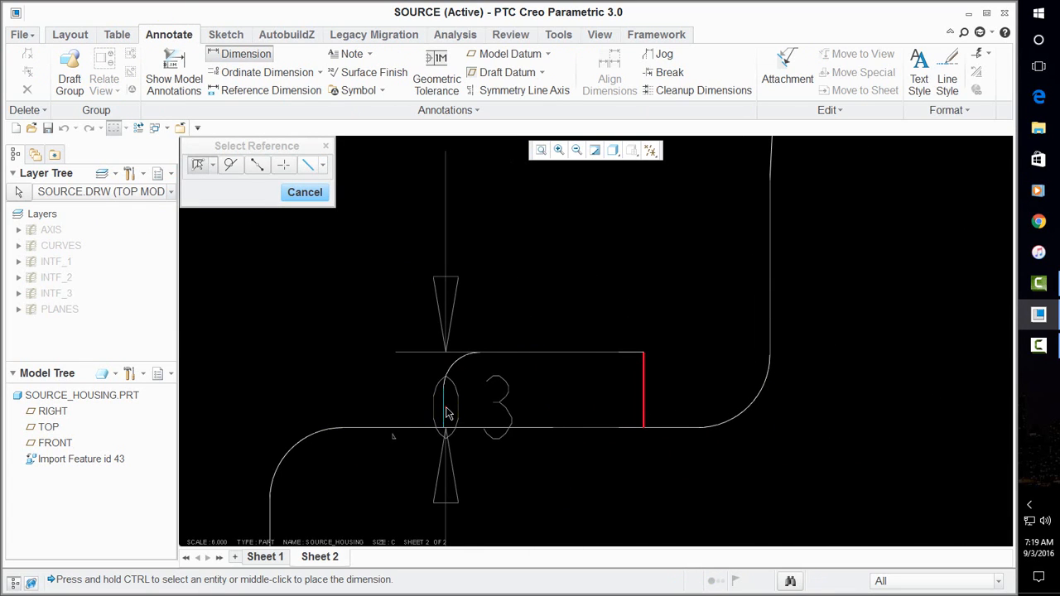
ctrl+click(445, 410)
scroll(497, 350, up, 3)
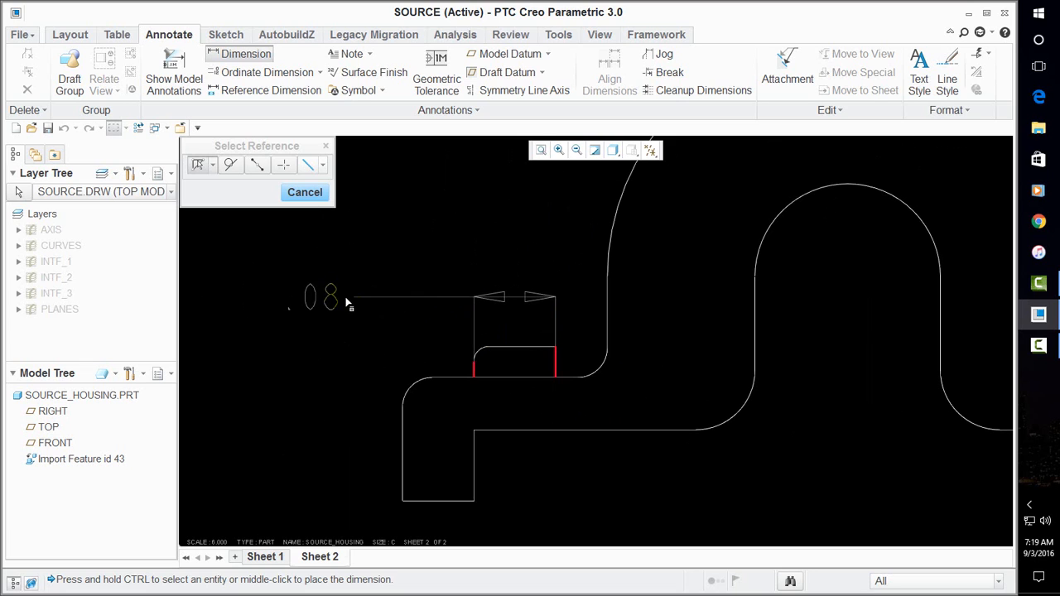
scroll(412, 286, up, 2)
middle_click(416, 286)
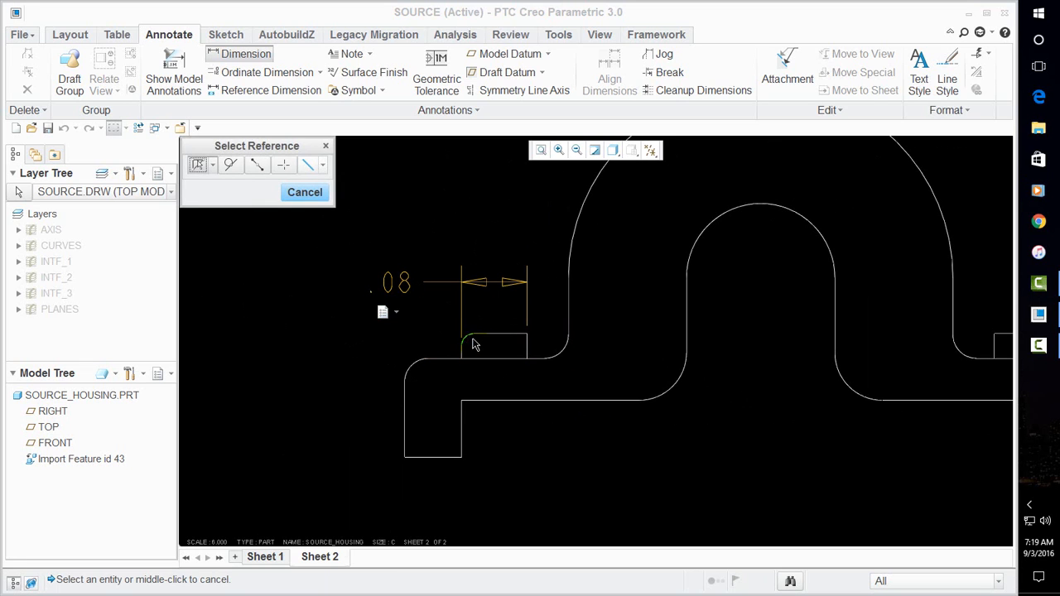
Dimension the raised tab's height above the flange and the radius of its rounded corner
click(503, 342)
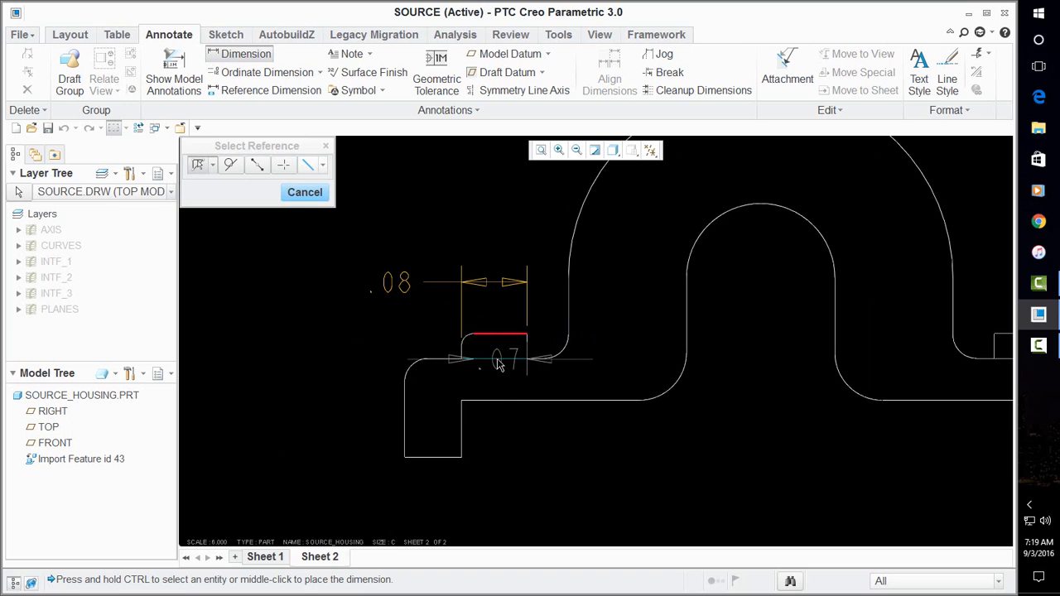
middle_click(301, 419)
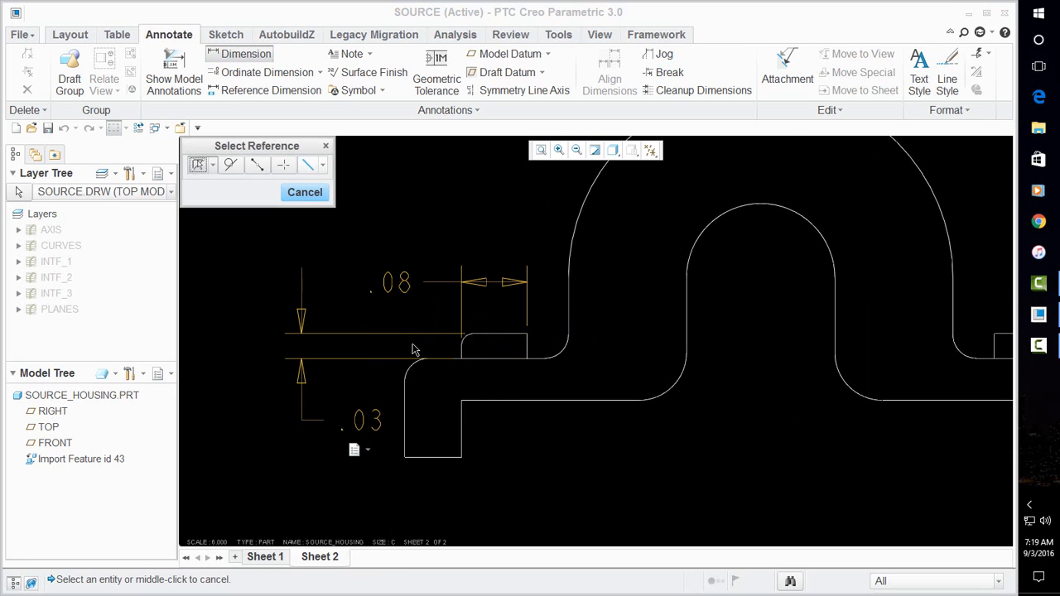
scroll(415, 349, up, 4)
click(526, 400)
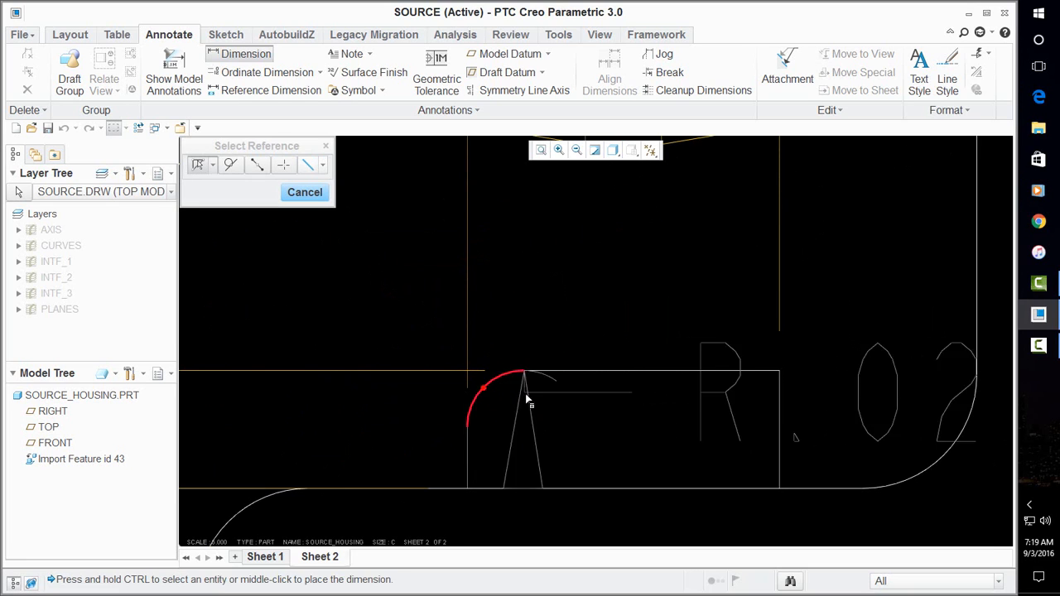
scroll(526, 400, down, 6)
middle_click(478, 323)
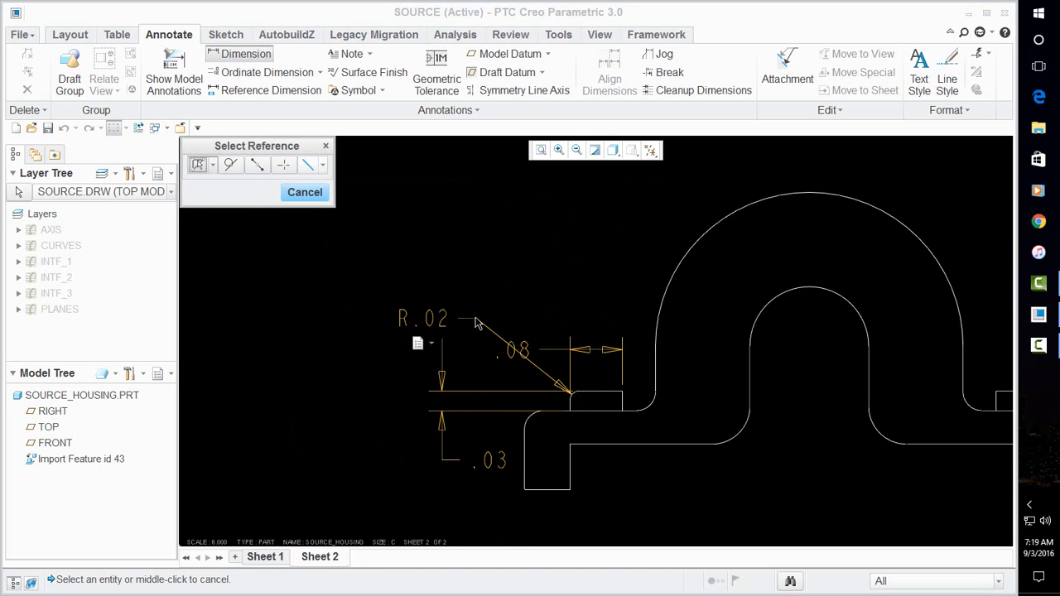
Dimension the flange's thickness between its upper and lower edges and end the Dimension command
click(602, 418)
ctrl+click(598, 448)
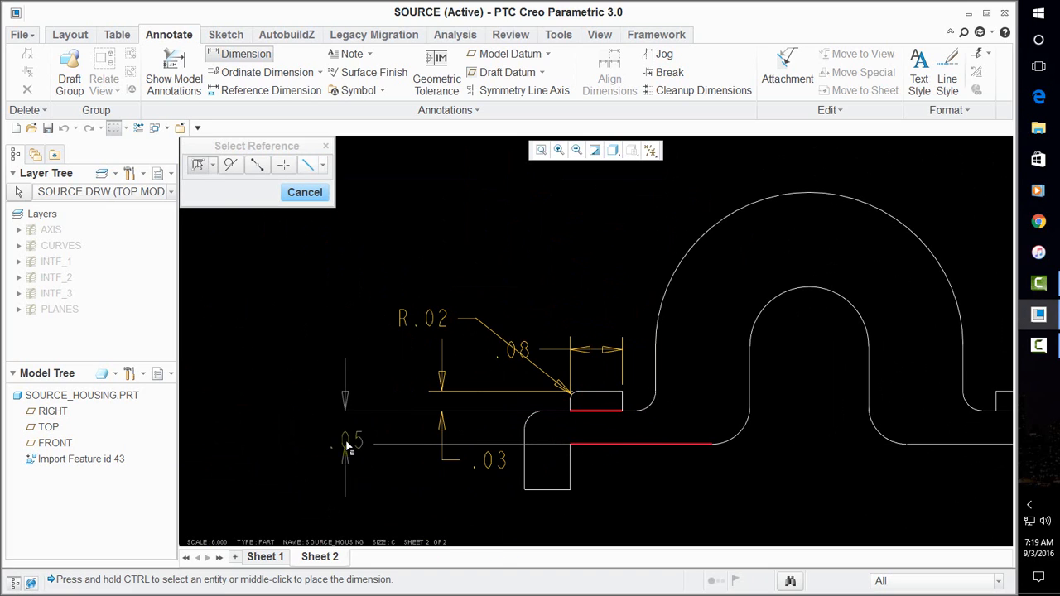
middle_click(371, 491)
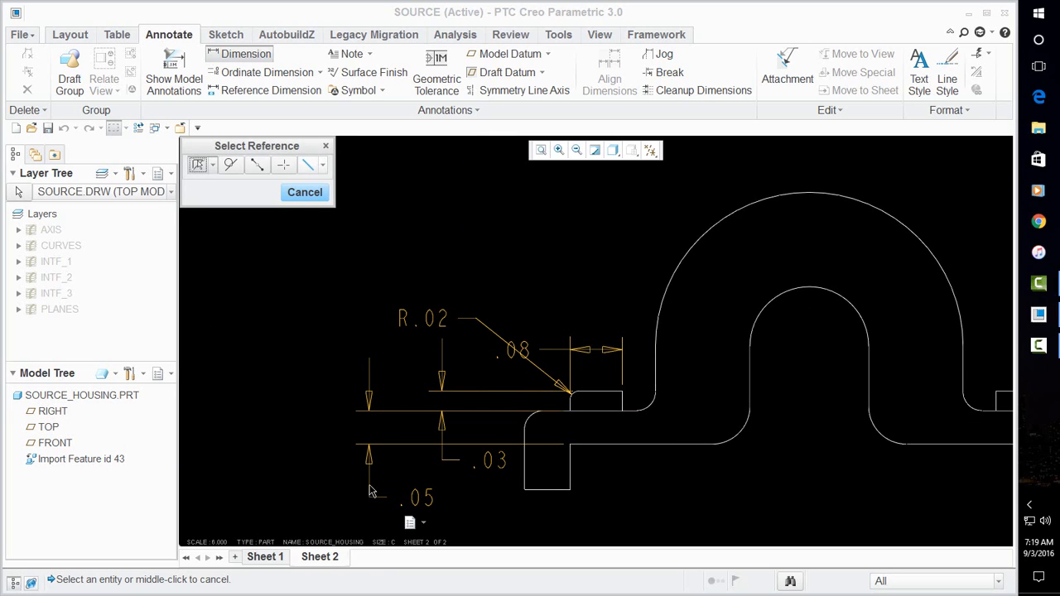
click(306, 192)
Set the four selected housing dimensions to display three decimal places
right_click(325, 205)
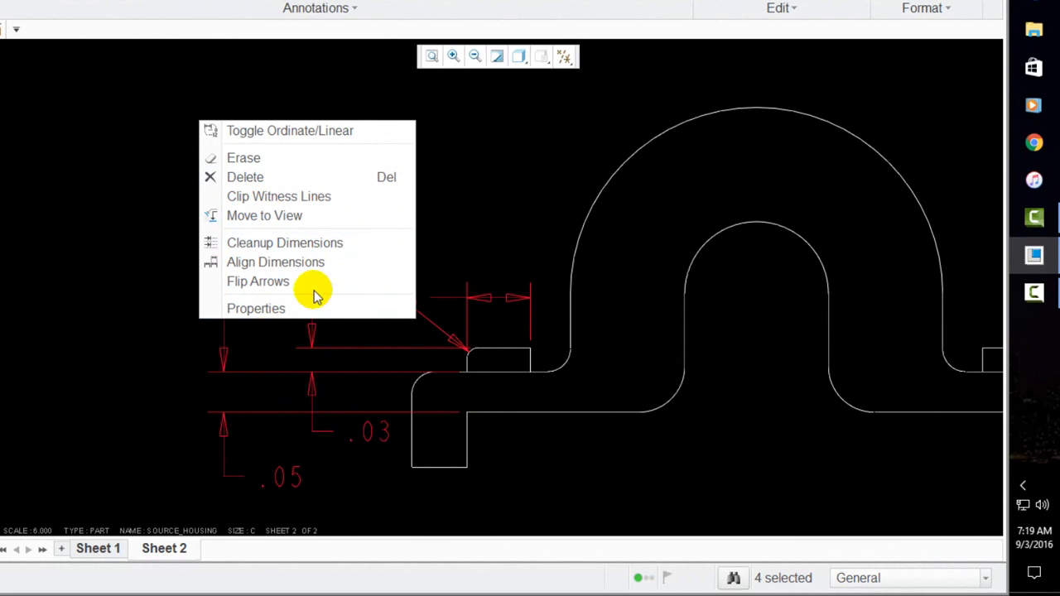
click(256, 309)
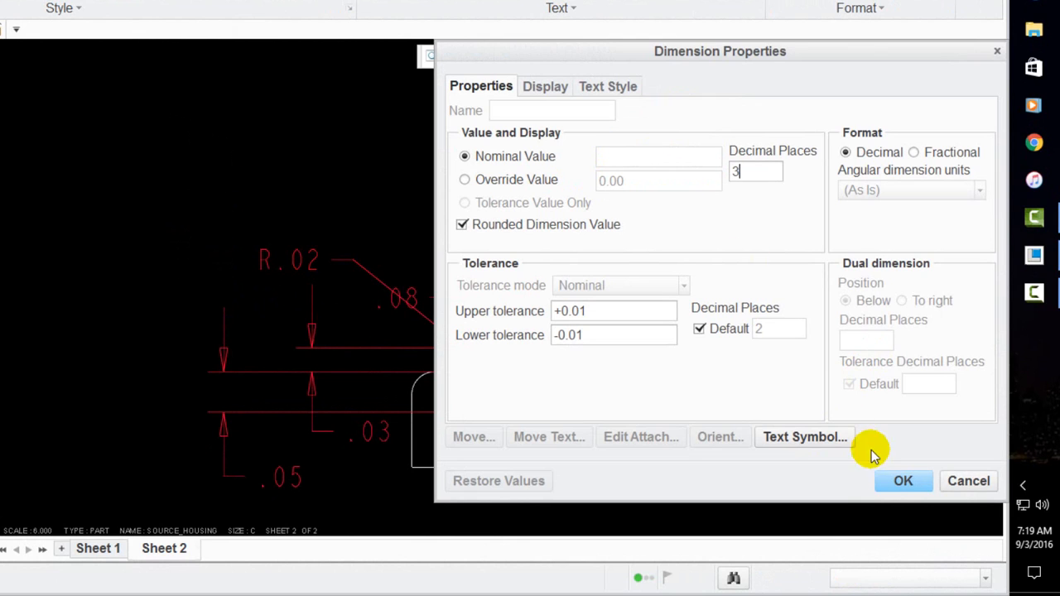
click(903, 483)
click(274, 155)
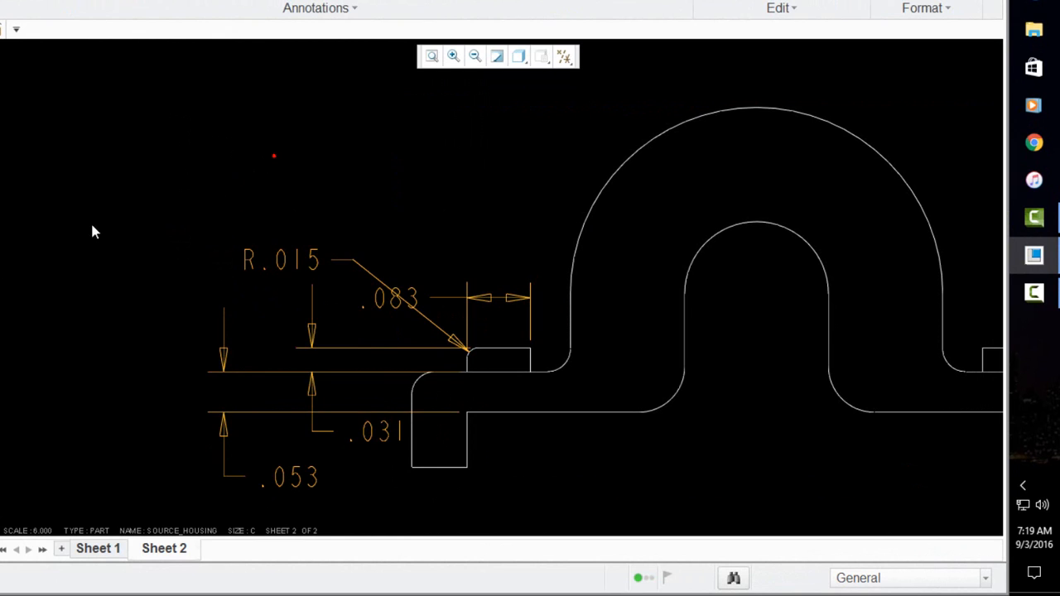
Reposition the tab width, corner radius, flange thickness and tab height dimension texts clear of each other in the housing's right-side view
click(414, 297)
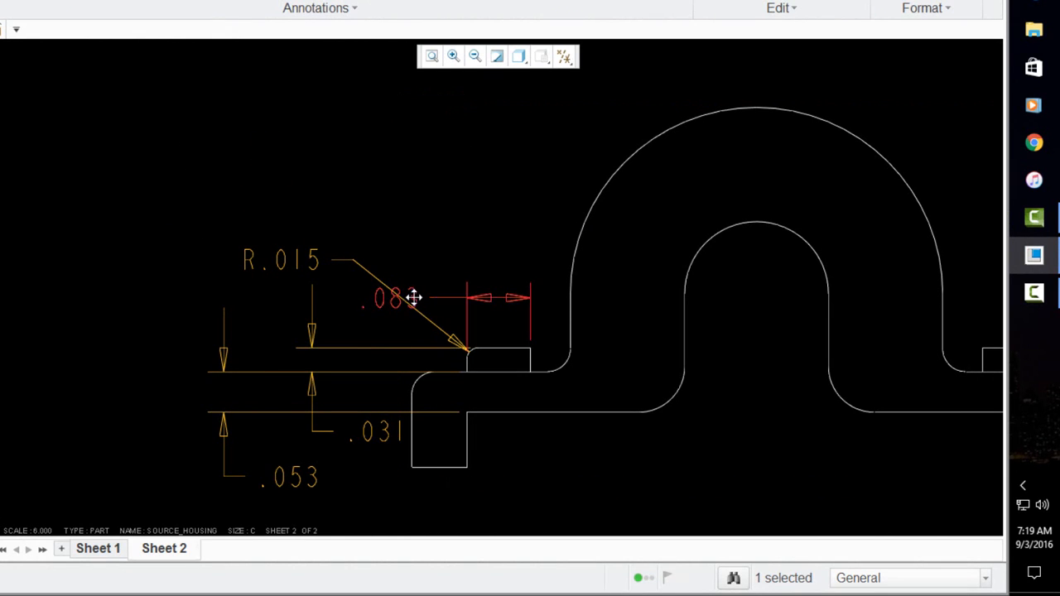
drag(410, 296, 406, 205)
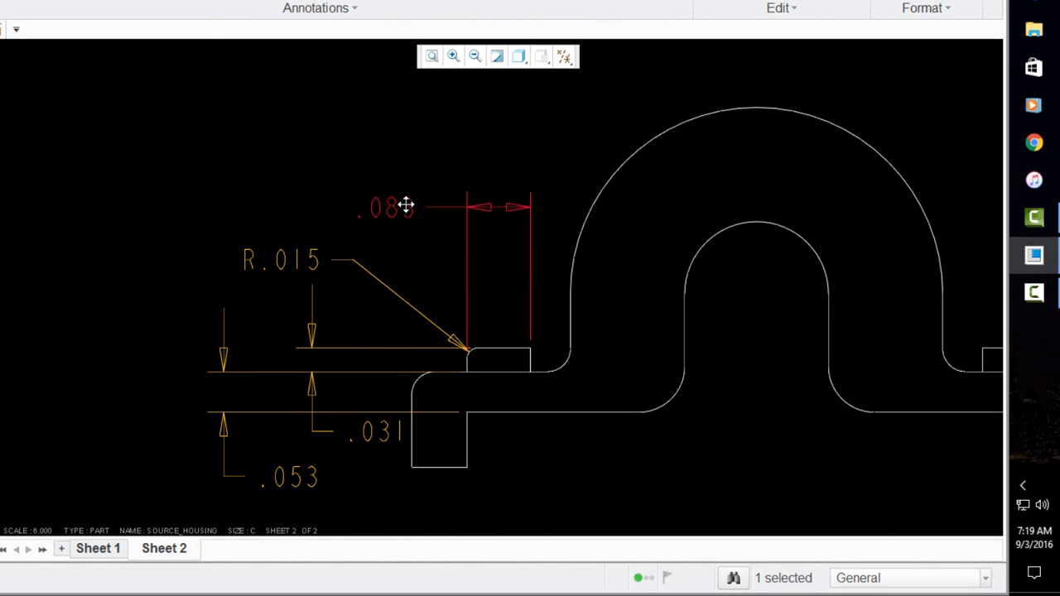
click(302, 258)
drag(300, 260, 289, 246)
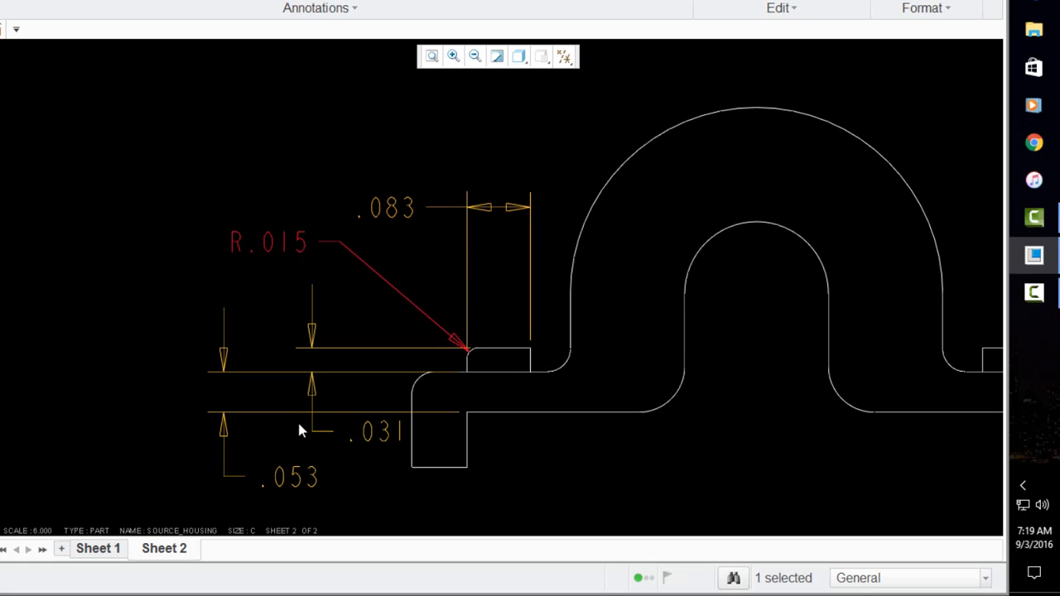
click(291, 478)
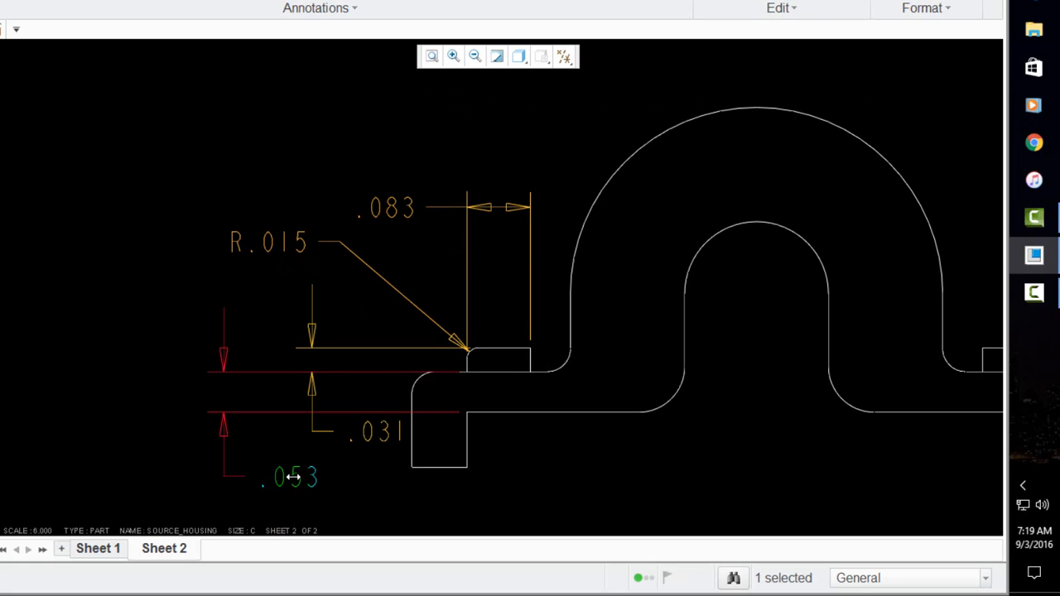
click(367, 430)
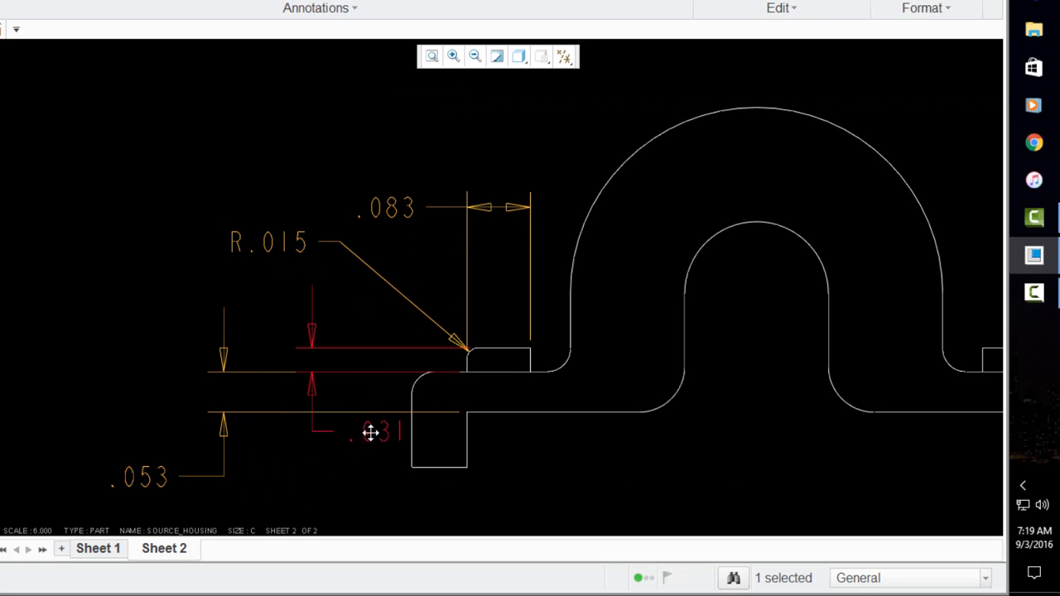
drag(369, 433, 354, 466)
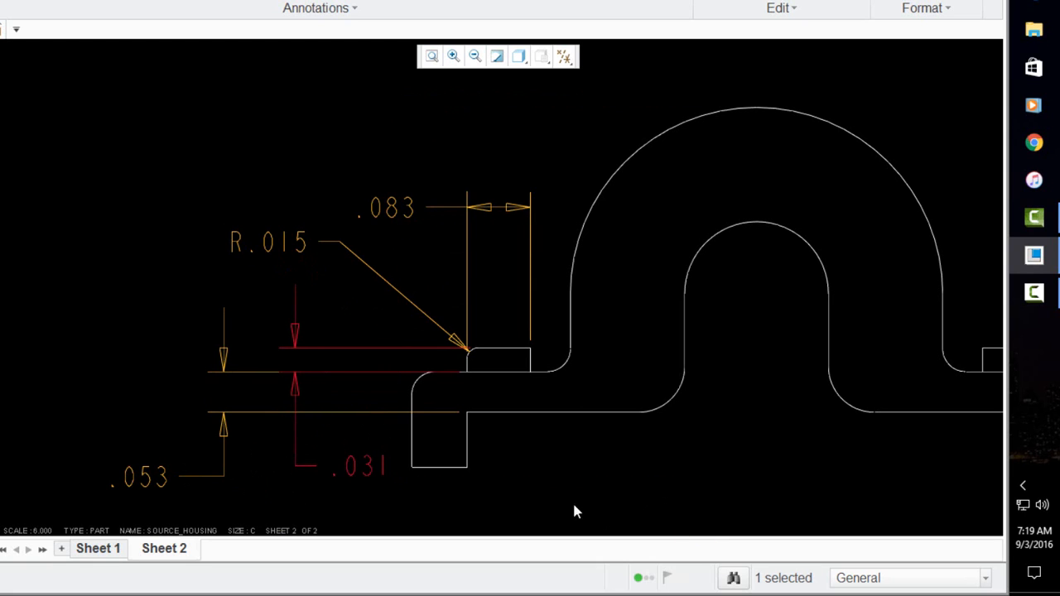
Dimension the length of the lower-left raised tab in the housing's top view, placing the dimension below the view, and end the Dimension command
scroll(595, 509, down, 5)
scroll(249, 283, up, 6)
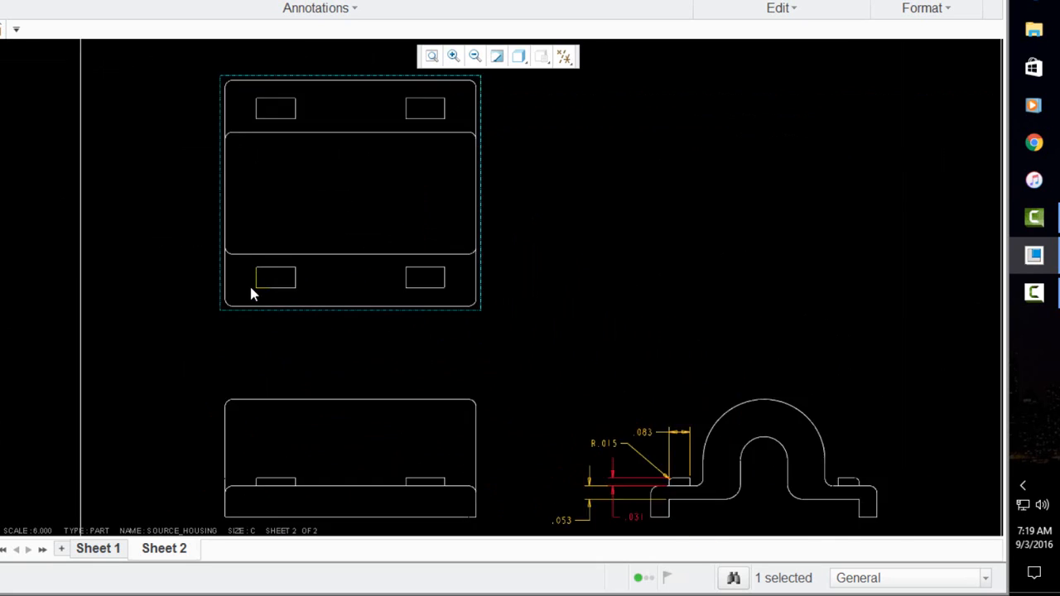
scroll(259, 275, down, 3)
scroll(262, 265, up, 4)
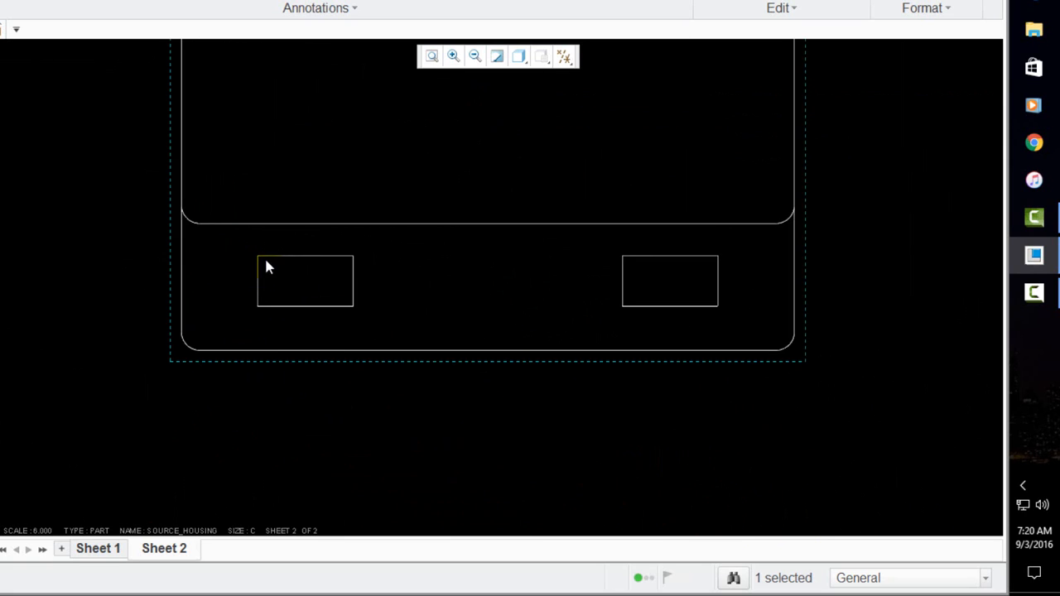
click(353, 279)
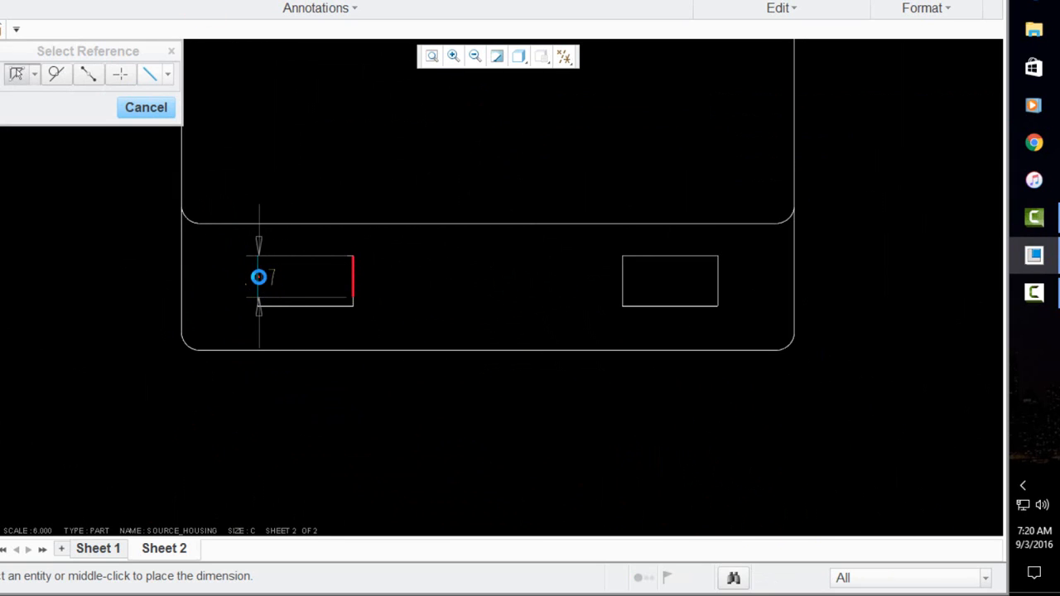
click(258, 277)
middle_click(207, 430)
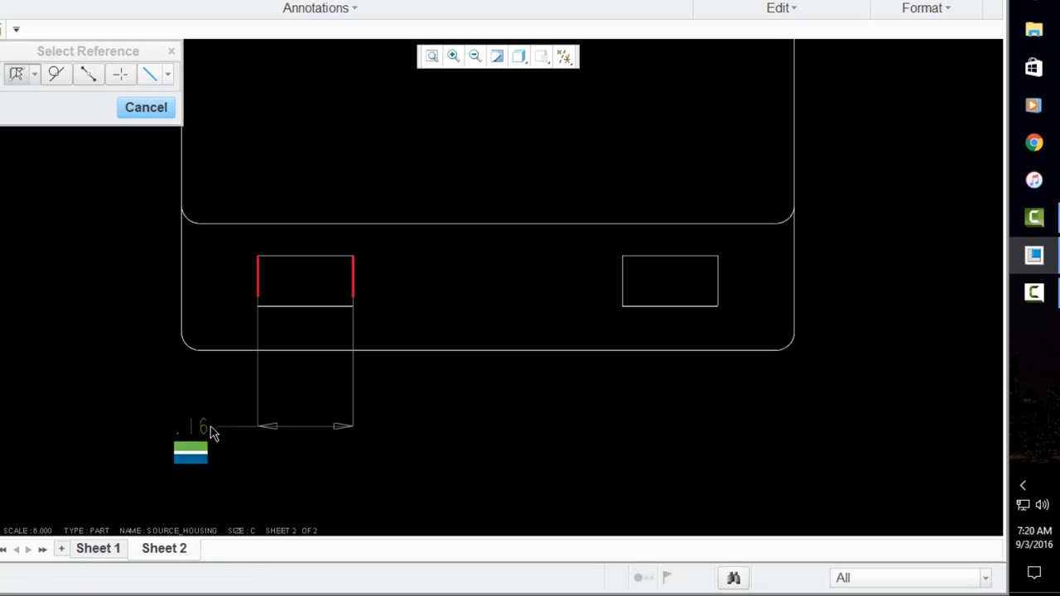
click(142, 108)
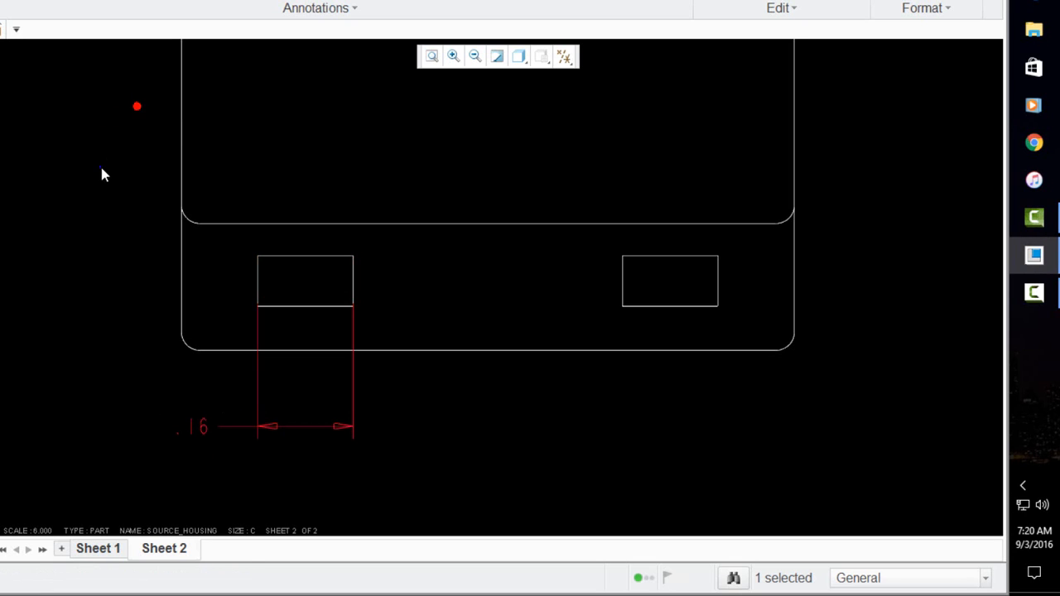
Set the new tab length dimension to display 3 decimal places
right_click(100, 164)
click(158, 391)
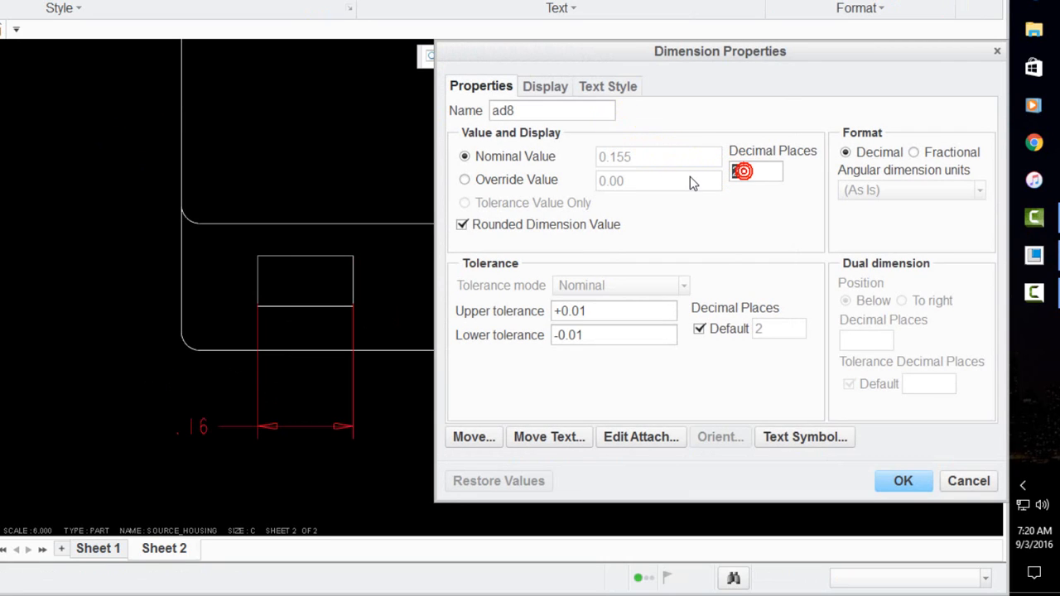
text(3)
click(907, 482)
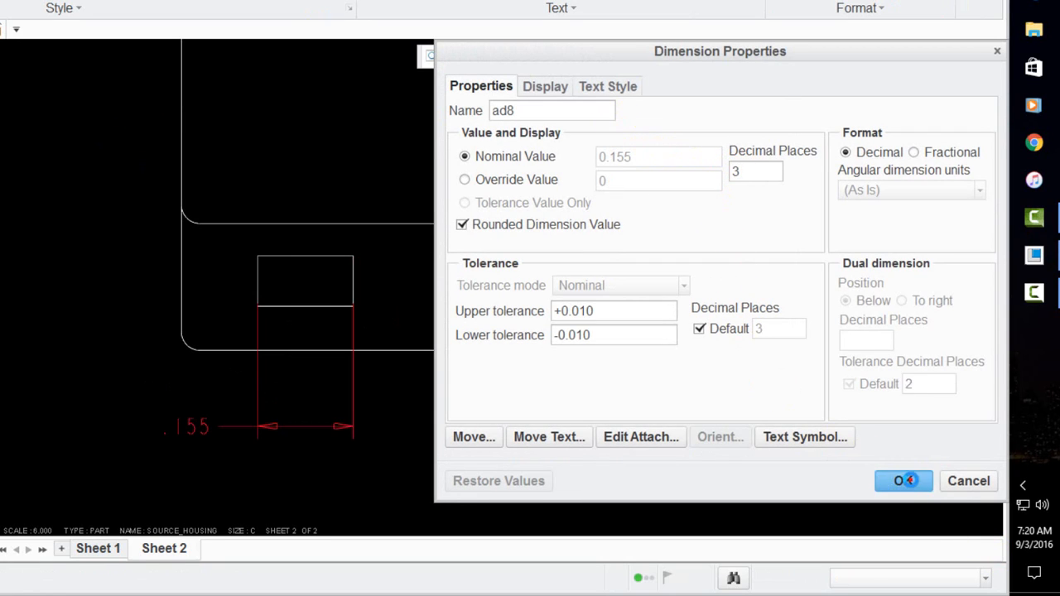
click(431, 478)
Create Sheet 3 in the drawing and add source_band.prt as a drawing model
scroll(435, 364, down, 4)
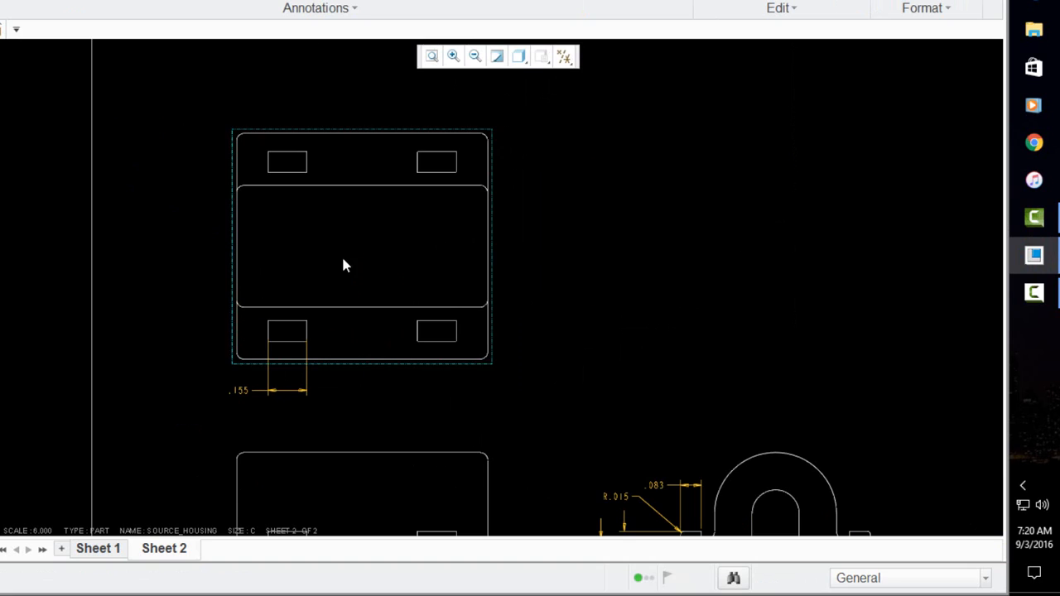
scroll(335, 239, down, 4)
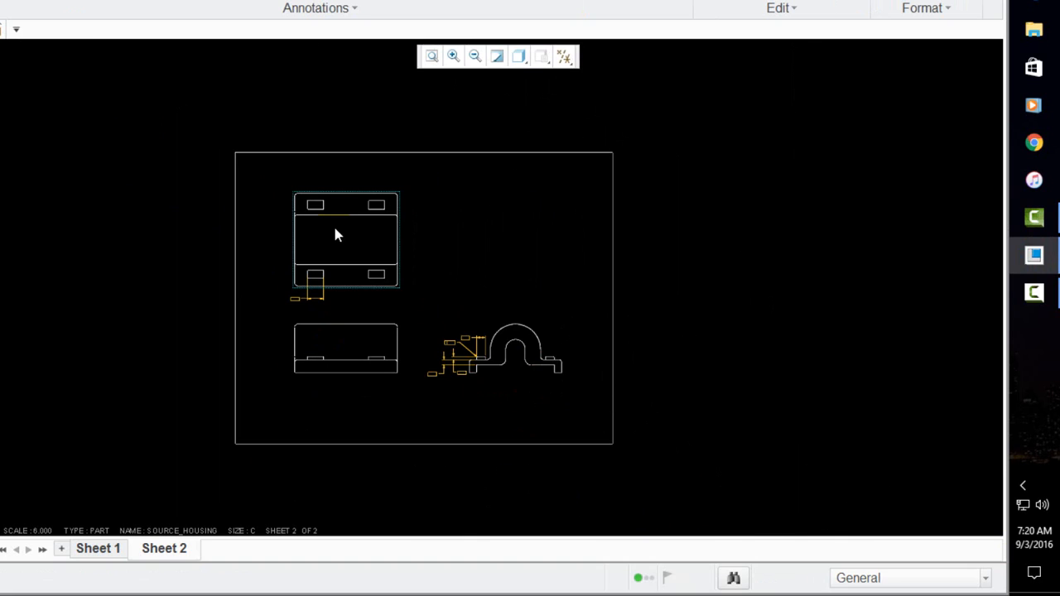
click(61, 548)
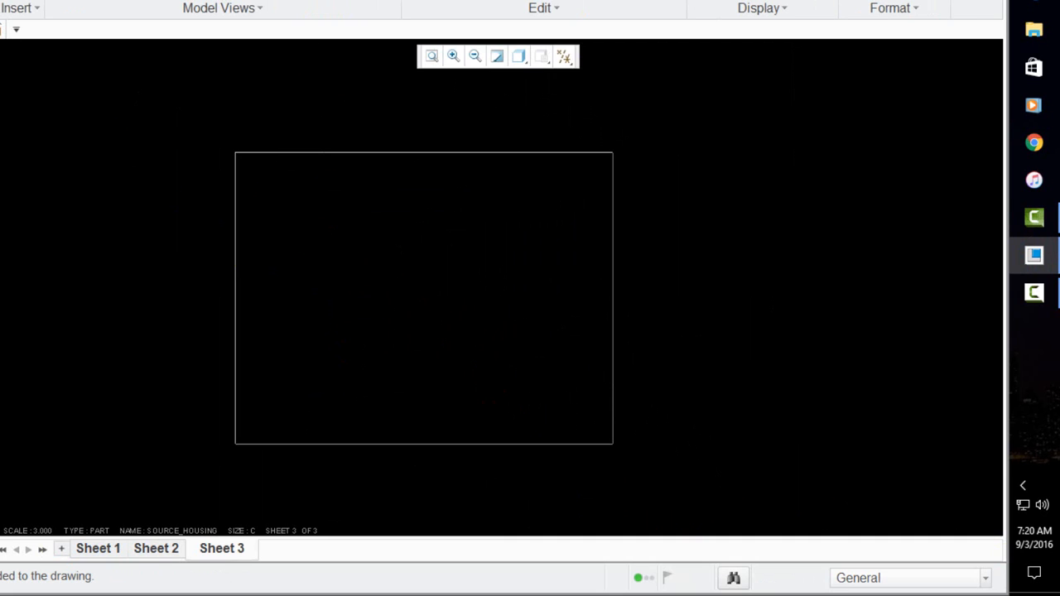
click(928, 88)
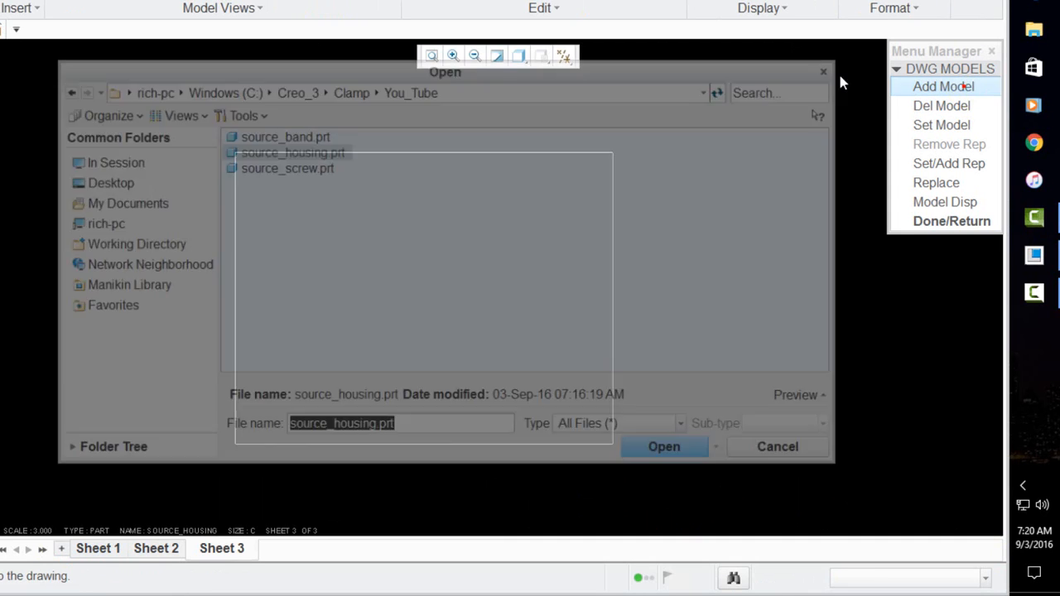
double_click(308, 135)
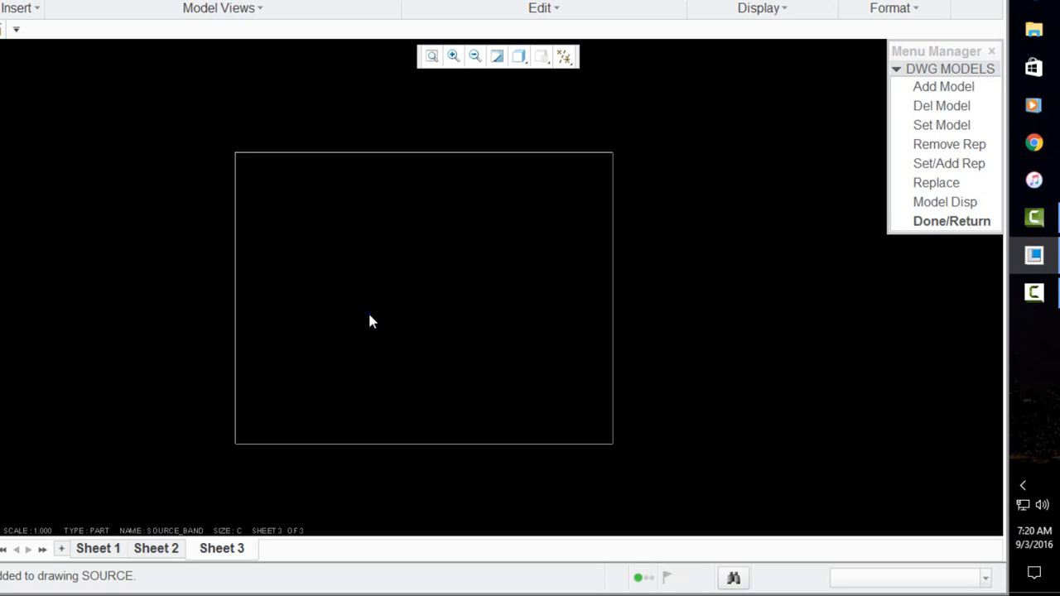
Place a general view of the band with No Combined State in the sheet's lower left area, using the FRONT orientation
right_click(370, 321)
click(431, 462)
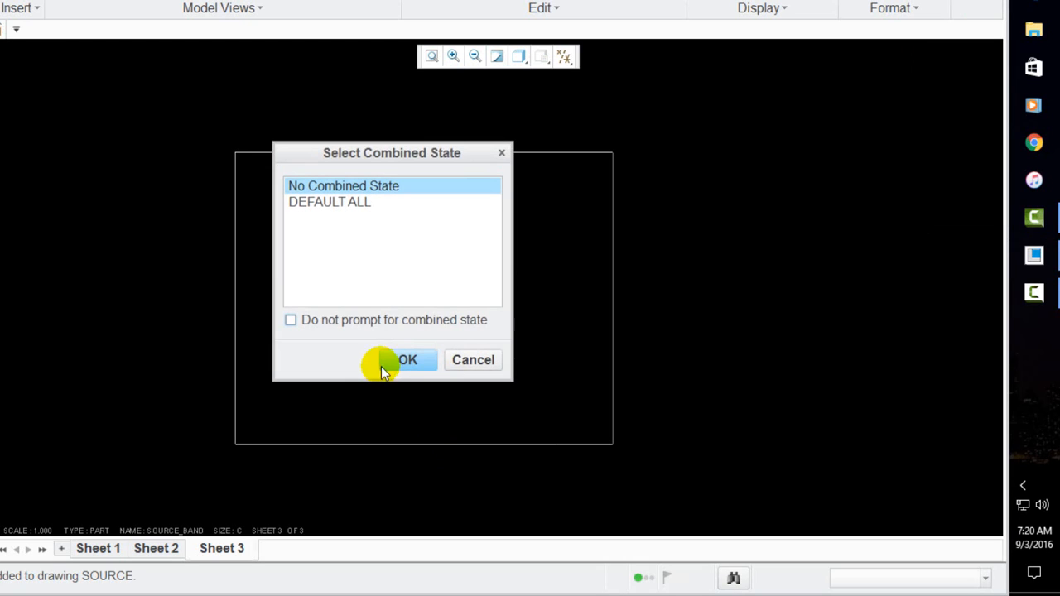
click(405, 360)
click(361, 347)
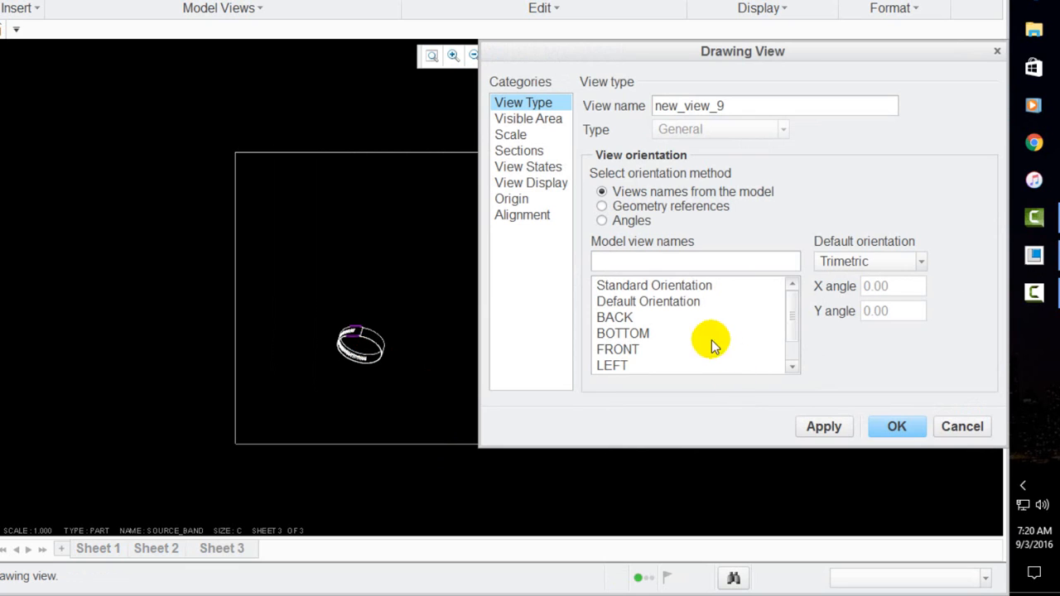
click(635, 352)
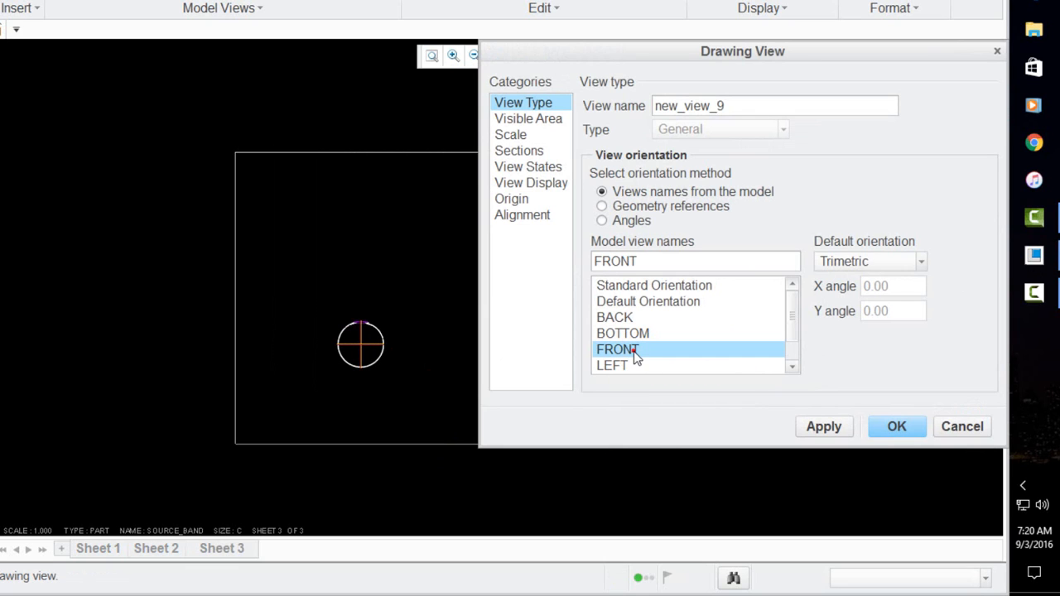
click(895, 427)
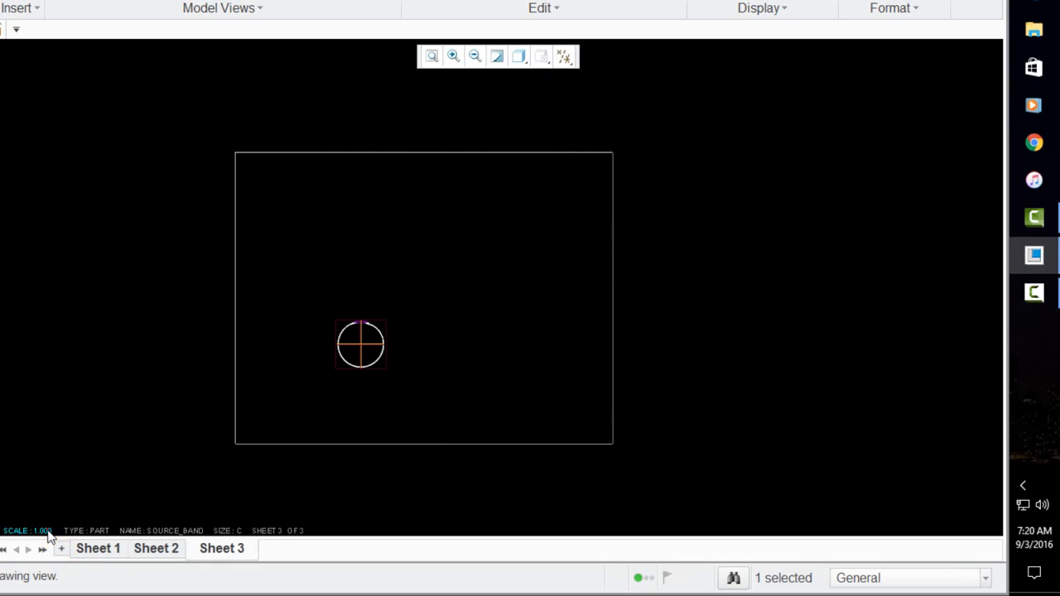
Set the band sheet's scale to 3
double_click(48, 530)
text(3)
key(Return)
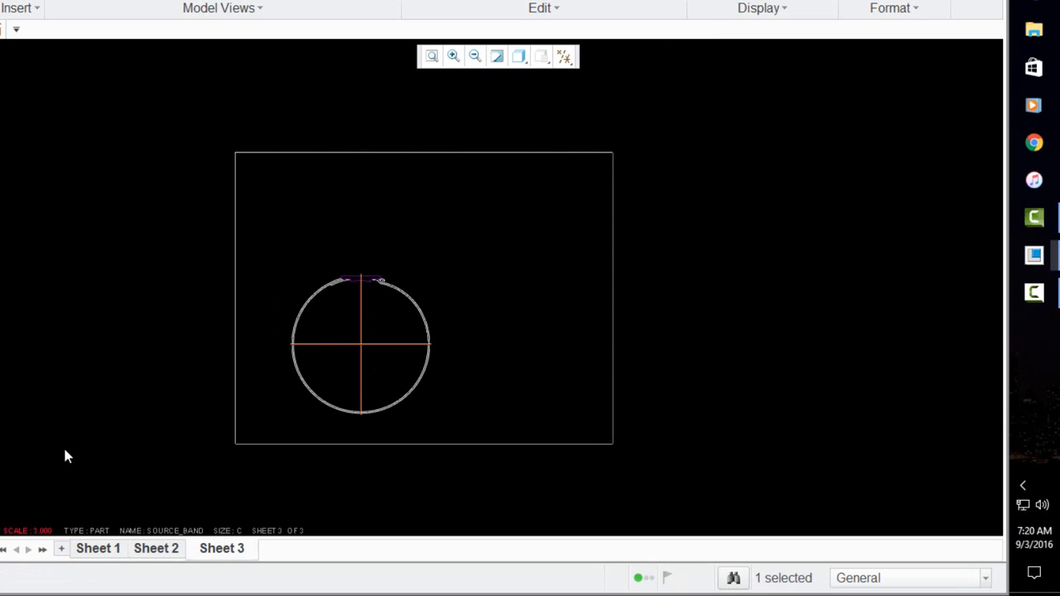
Add projection views of the band to the right of and above the front view
right_click(400, 294)
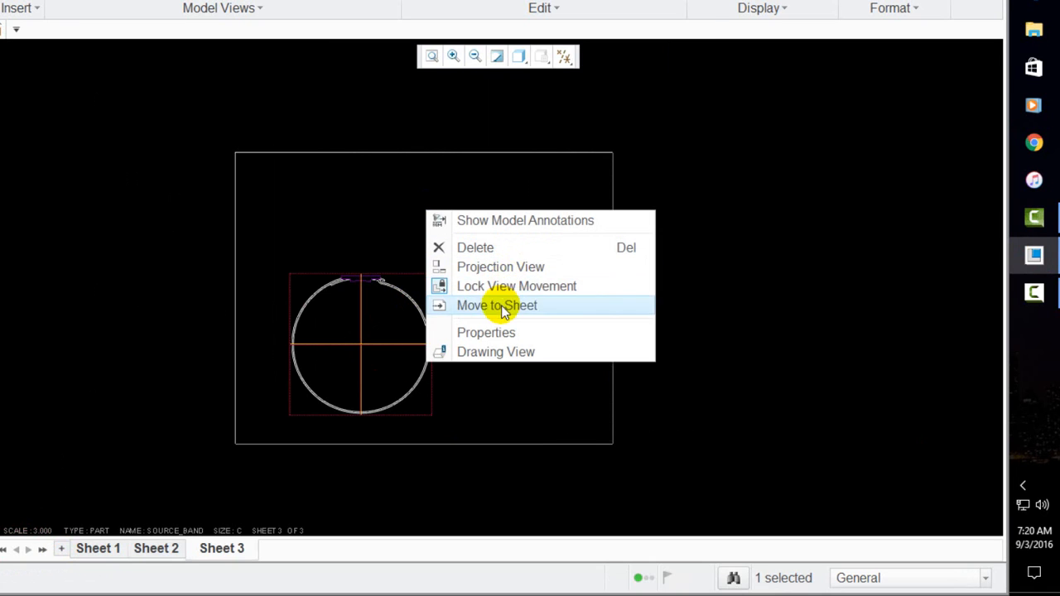
click(481, 267)
click(521, 320)
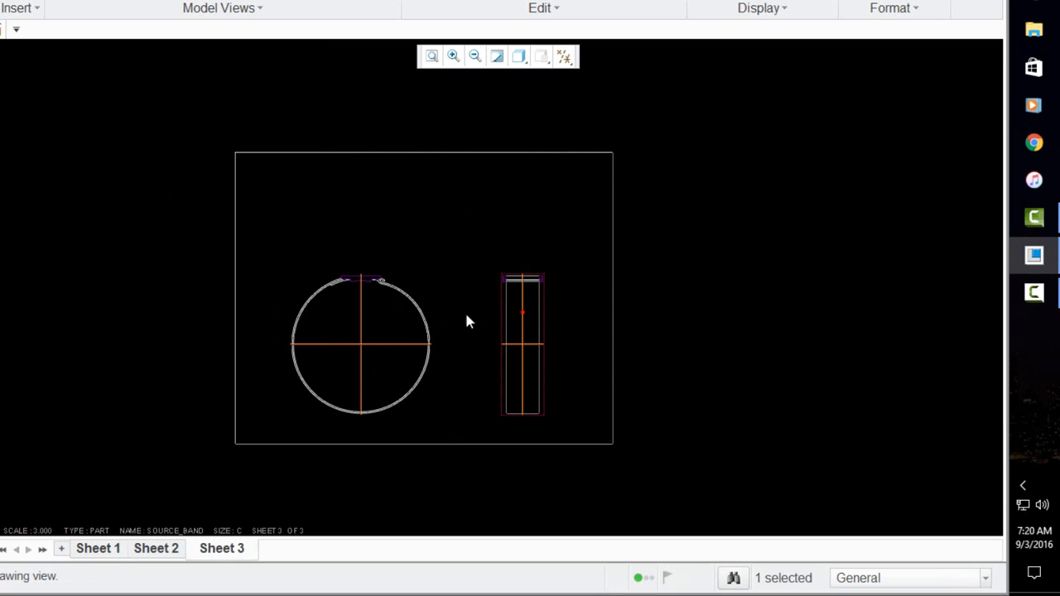
right_click(439, 260)
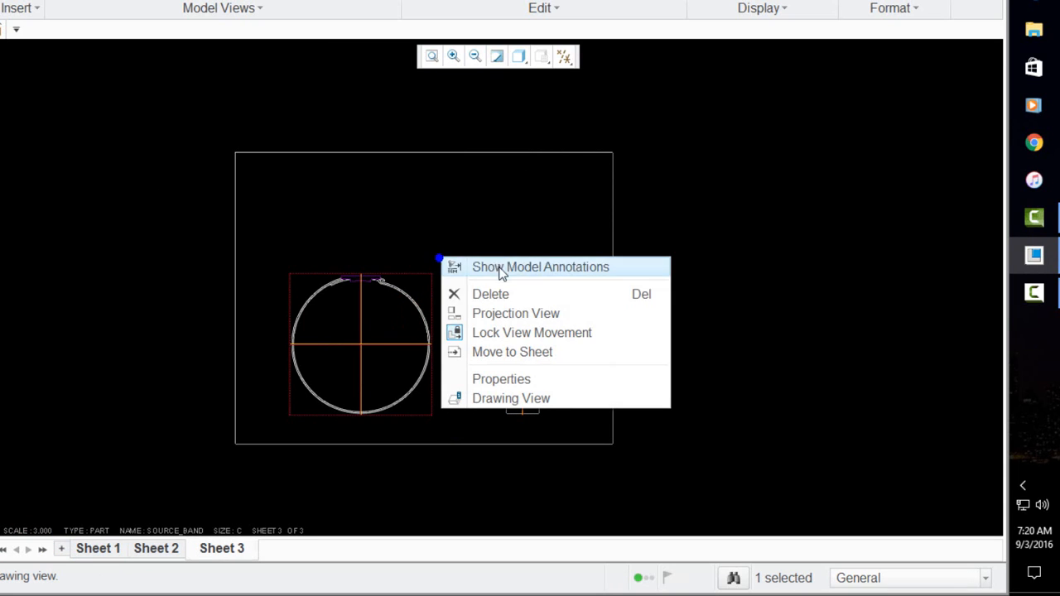
click(500, 314)
click(379, 224)
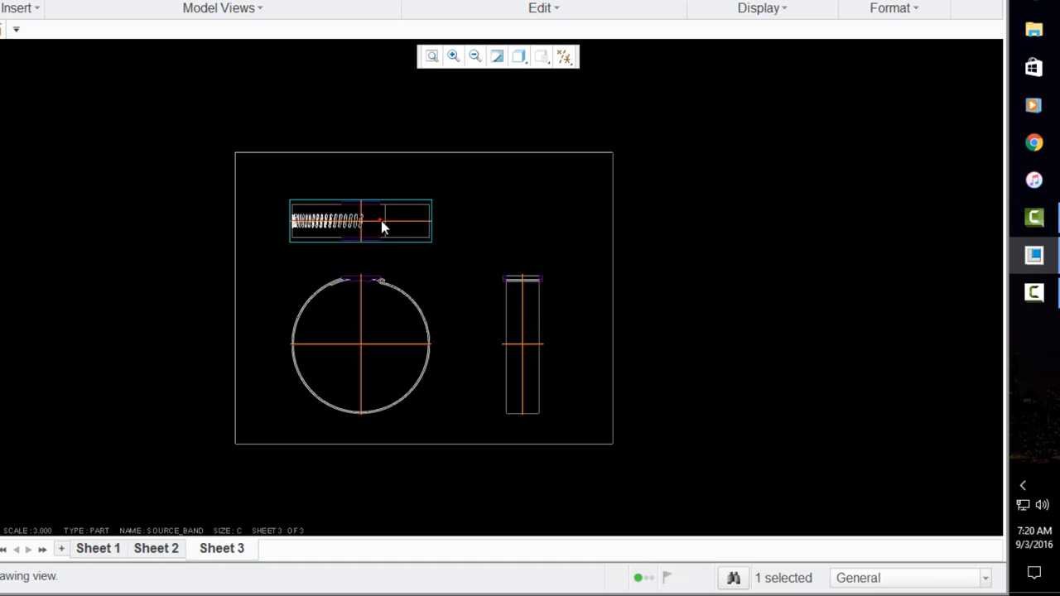
click(478, 216)
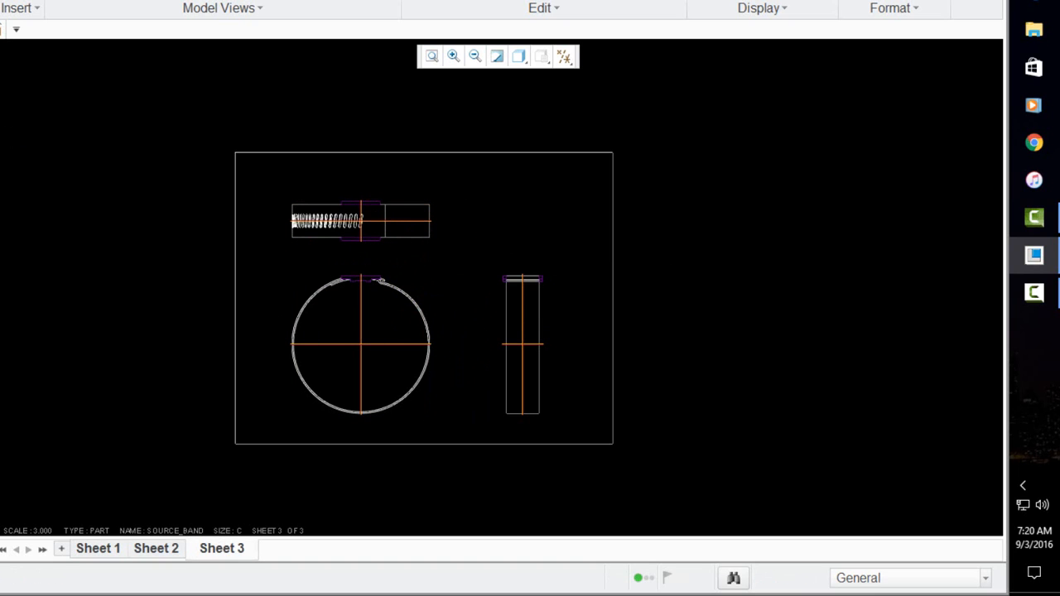
Hide all layers of the drawing and save the layer status
right_click(46, 214)
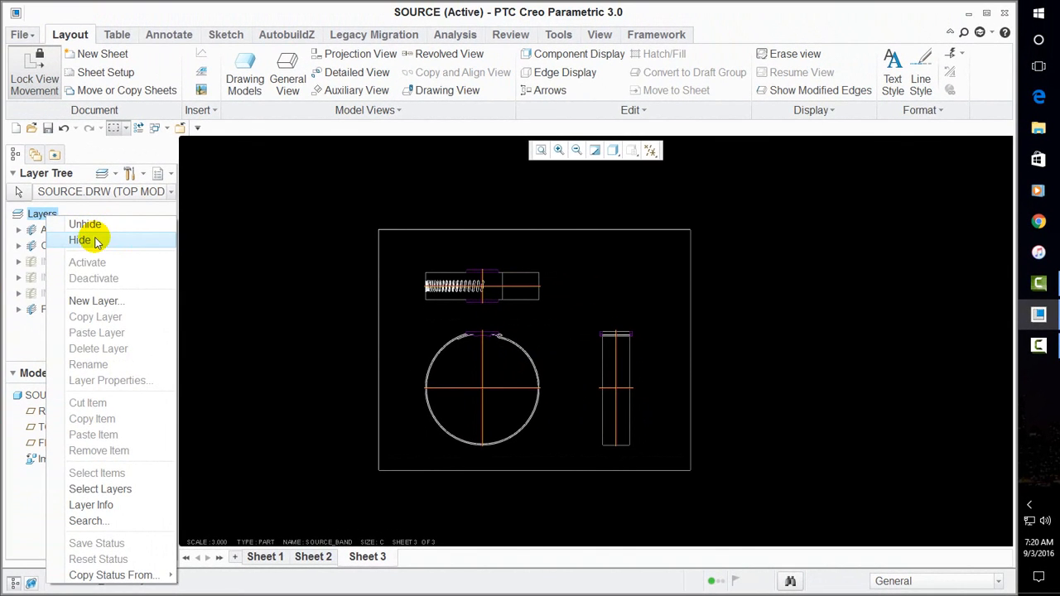
click(94, 240)
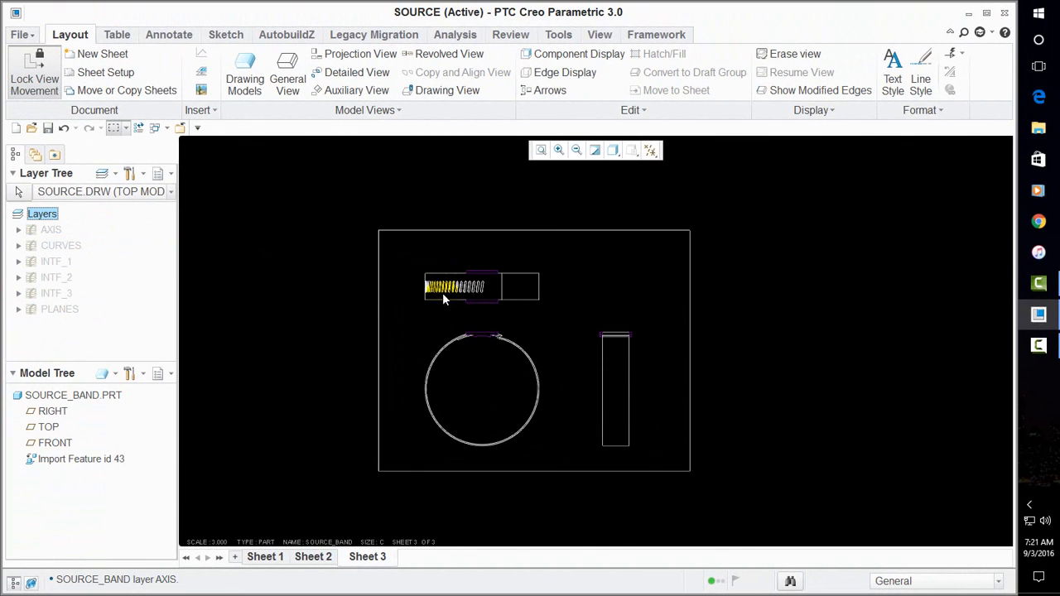
right_click(112, 279)
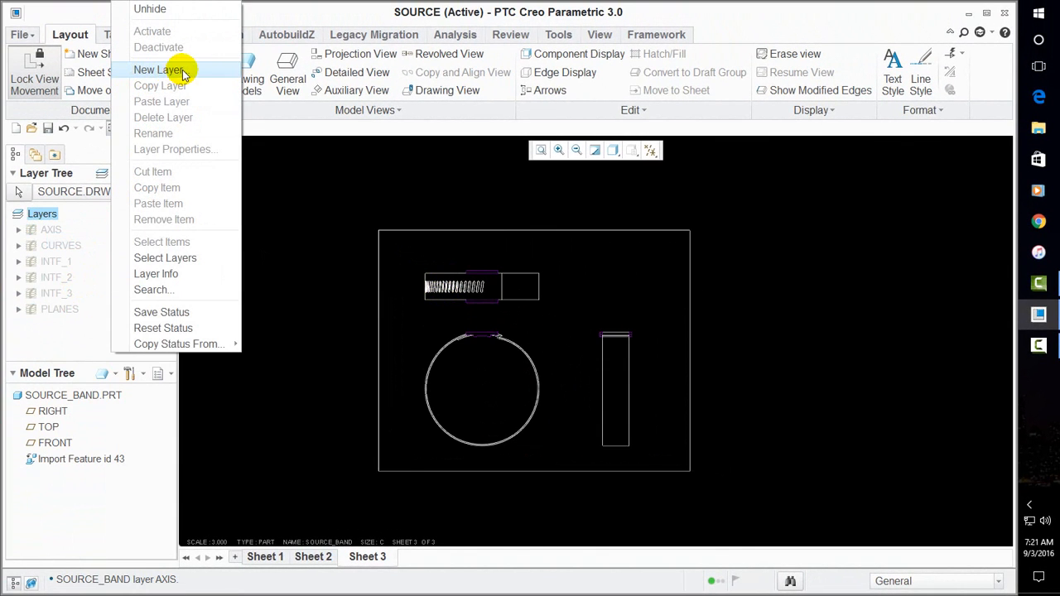
click(165, 313)
click(424, 302)
click(574, 320)
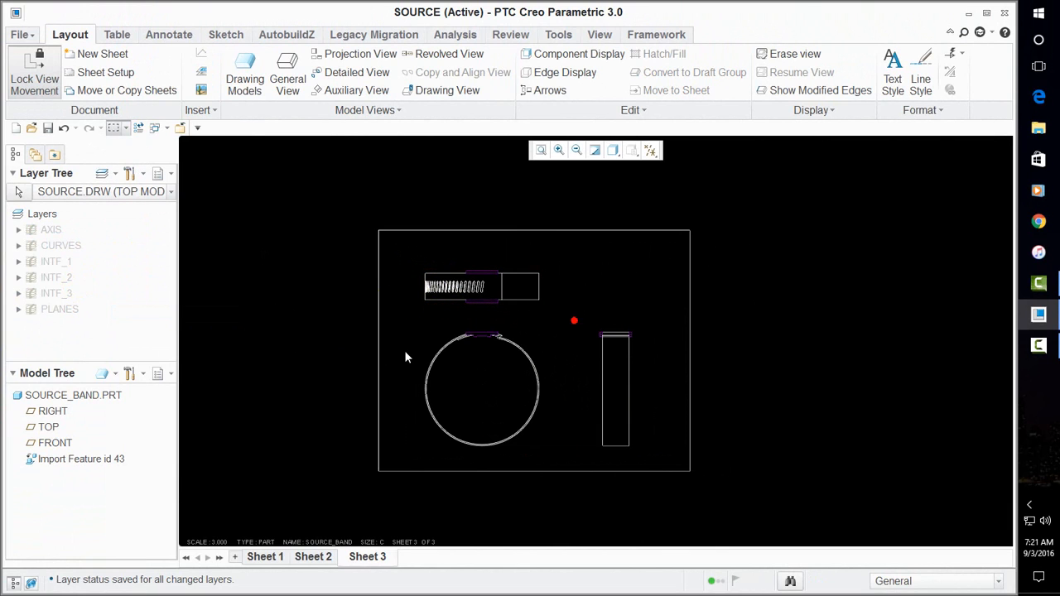
Examine the overlapping band ends, the joggle and the purple saddle piece across the band's front, top and side views
scroll(502, 320, down, 7)
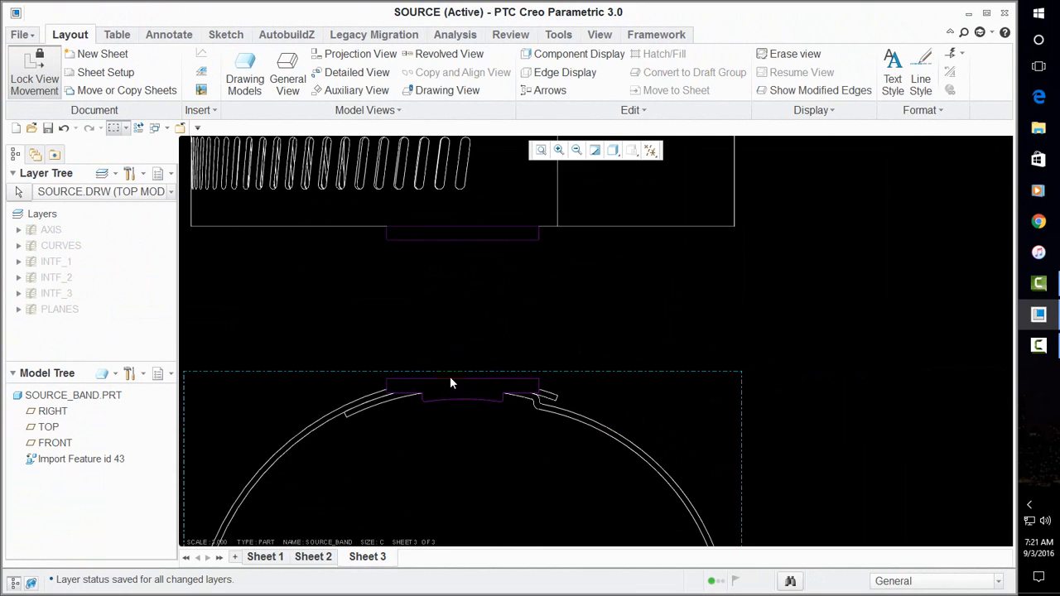
scroll(451, 382, up, 4)
scroll(467, 382, up, 3)
scroll(464, 389, down, 5)
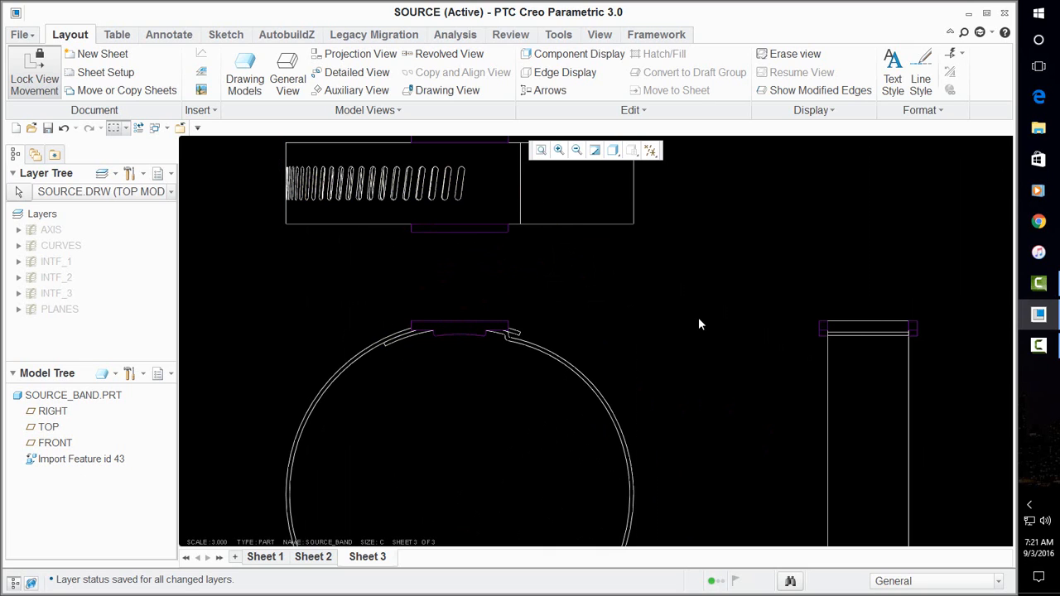
scroll(439, 334, down, 6)
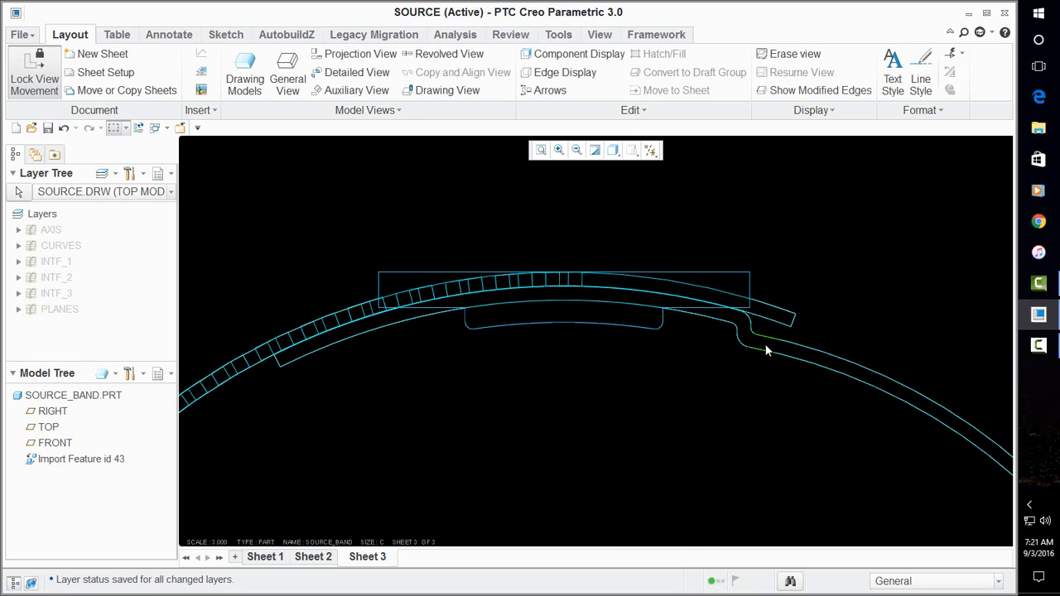
scroll(686, 260, up, 3)
scroll(374, 274, up, 3)
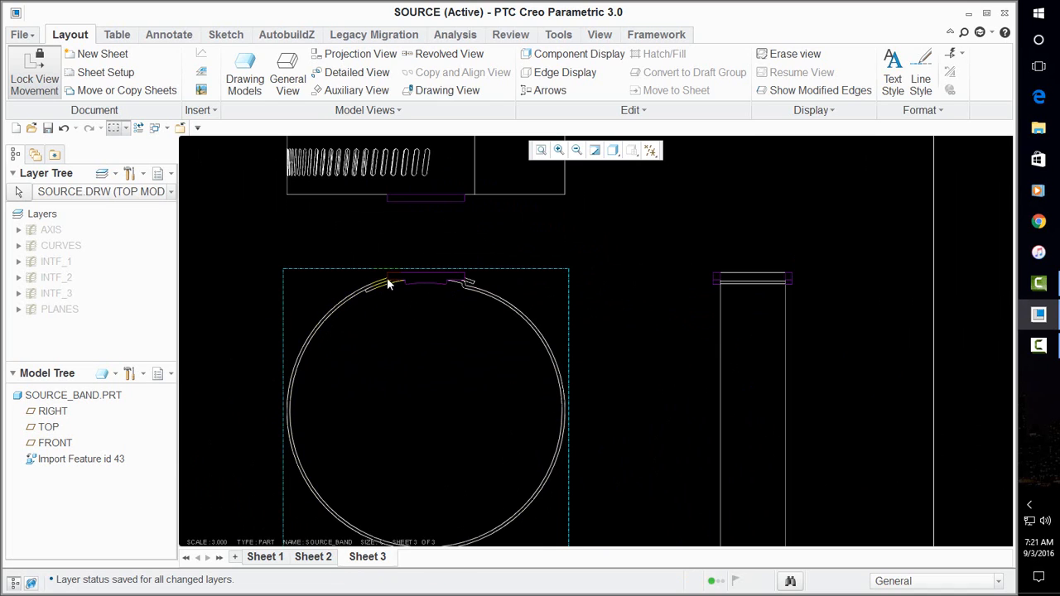
scroll(349, 316, down, 3)
scroll(500, 344, up, 3)
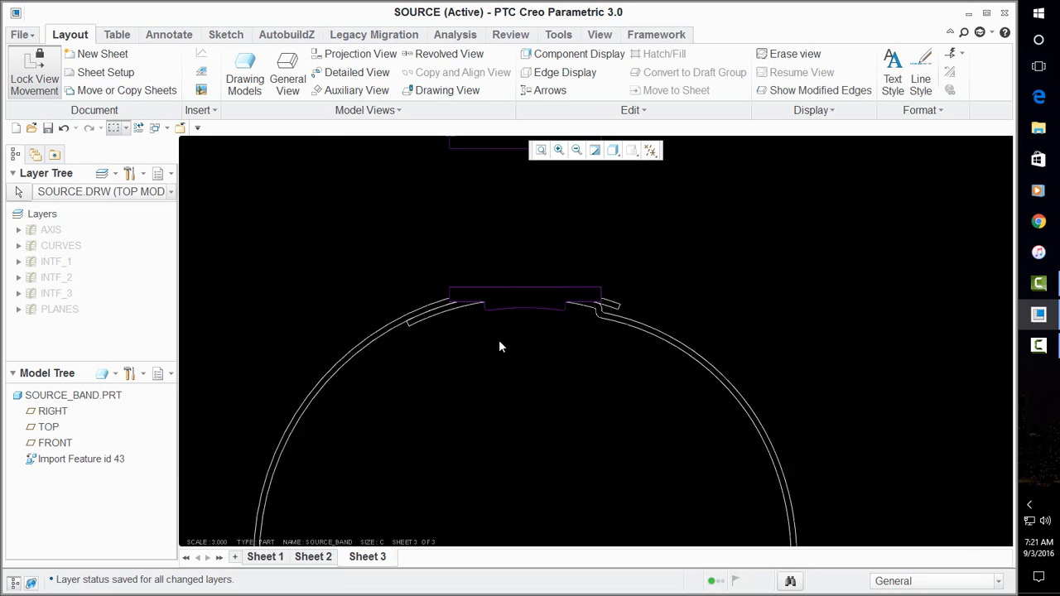
scroll(492, 331, down, 4)
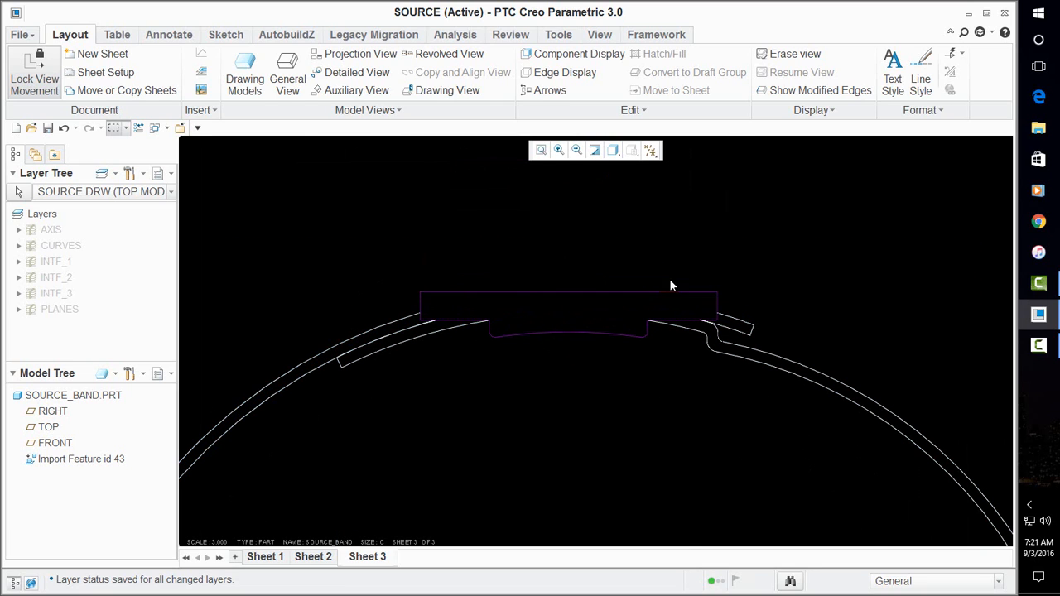
scroll(446, 293, up, 3)
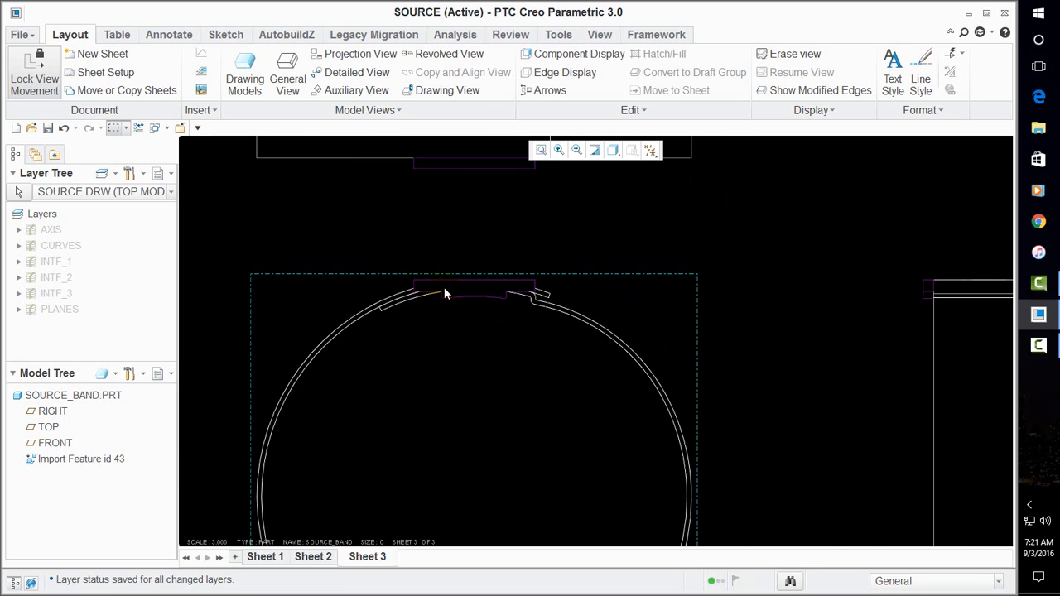
scroll(479, 364, up, 4)
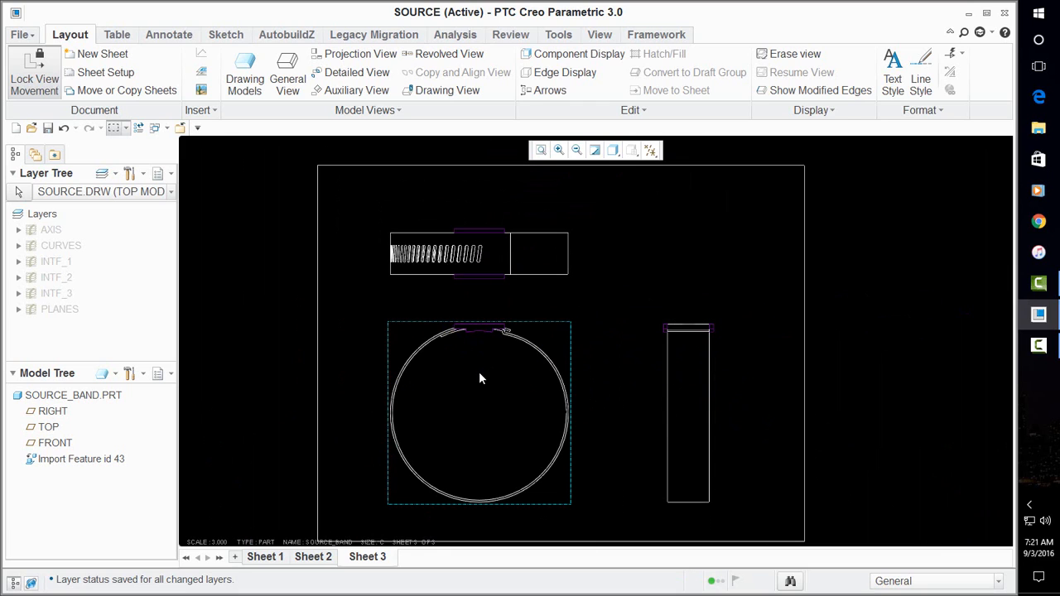
scroll(479, 318, down, 3)
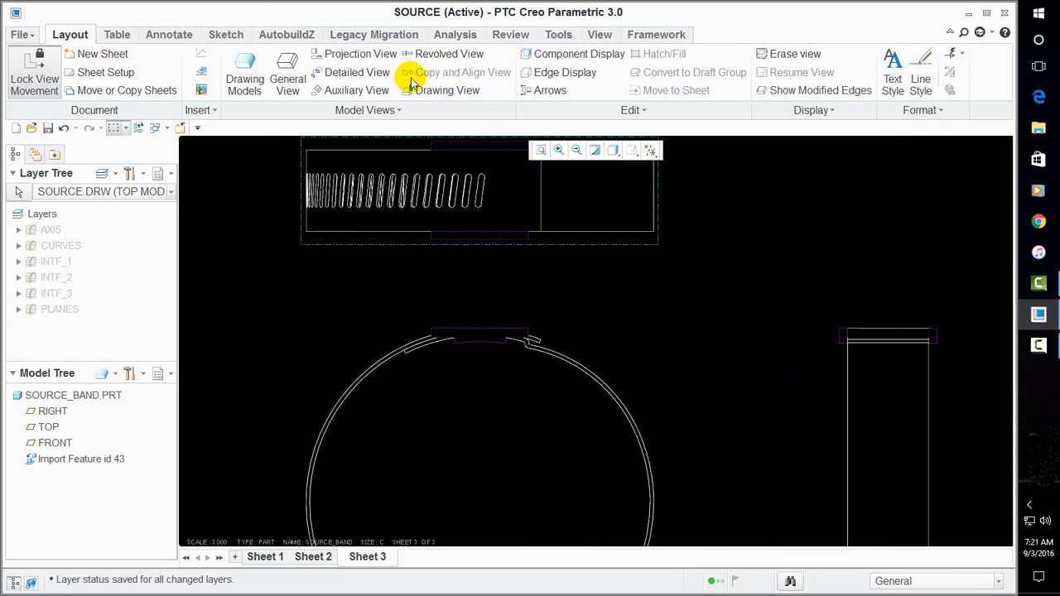
Dimension the length of the purple saddle piece's upper edge and the height of its short side edge in the front view
click(159, 34)
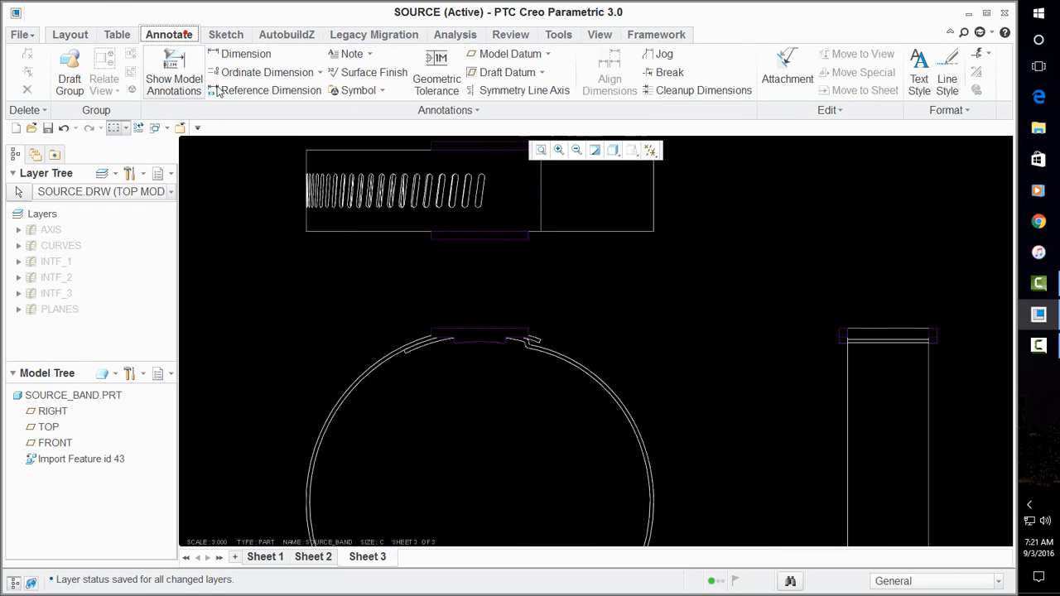
click(238, 54)
scroll(515, 338, up, 4)
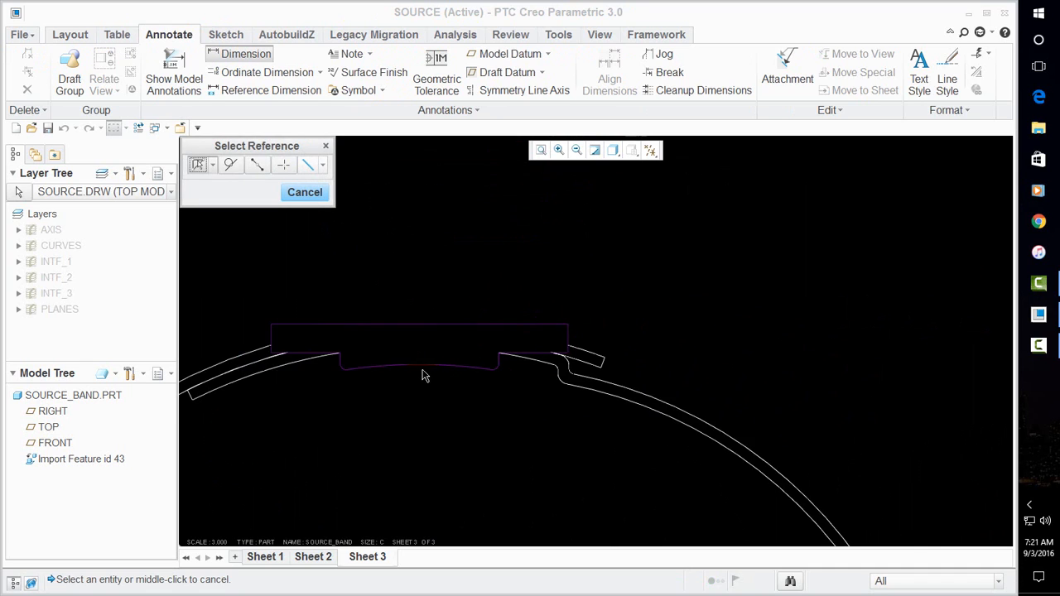
click(495, 314)
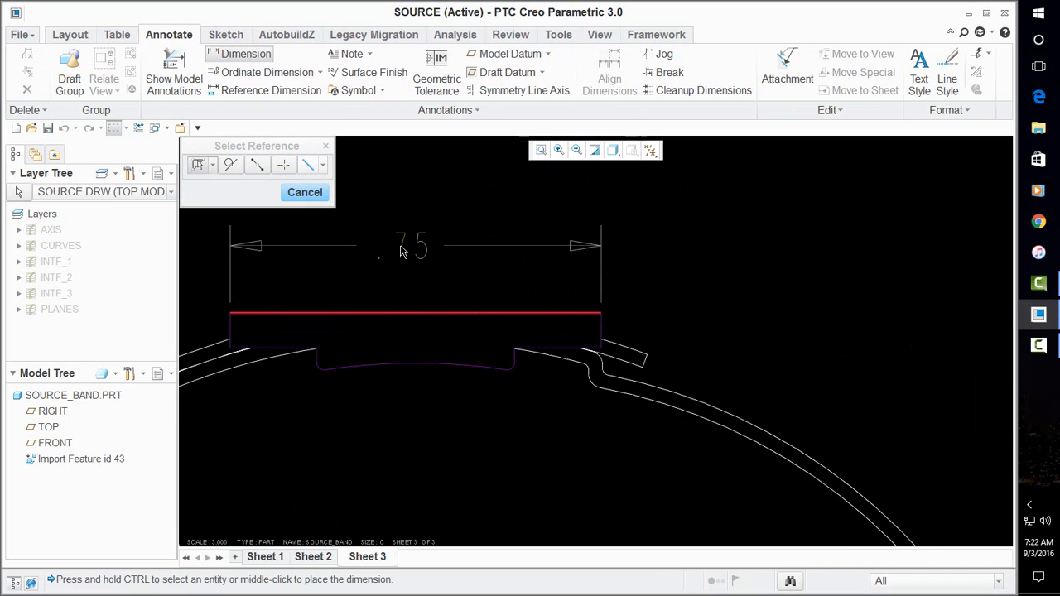
middle_click(393, 263)
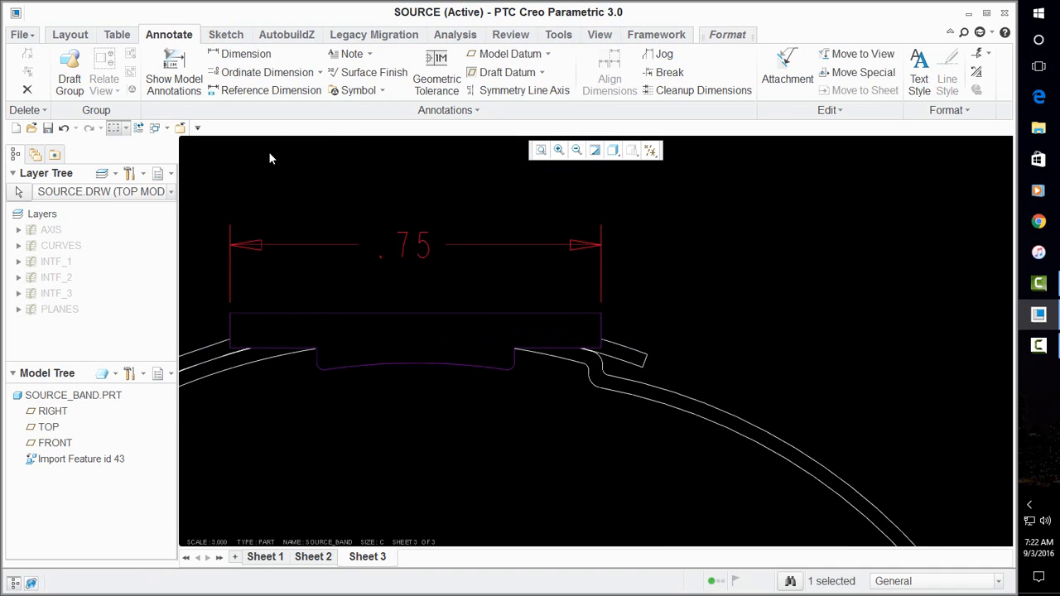
click(237, 54)
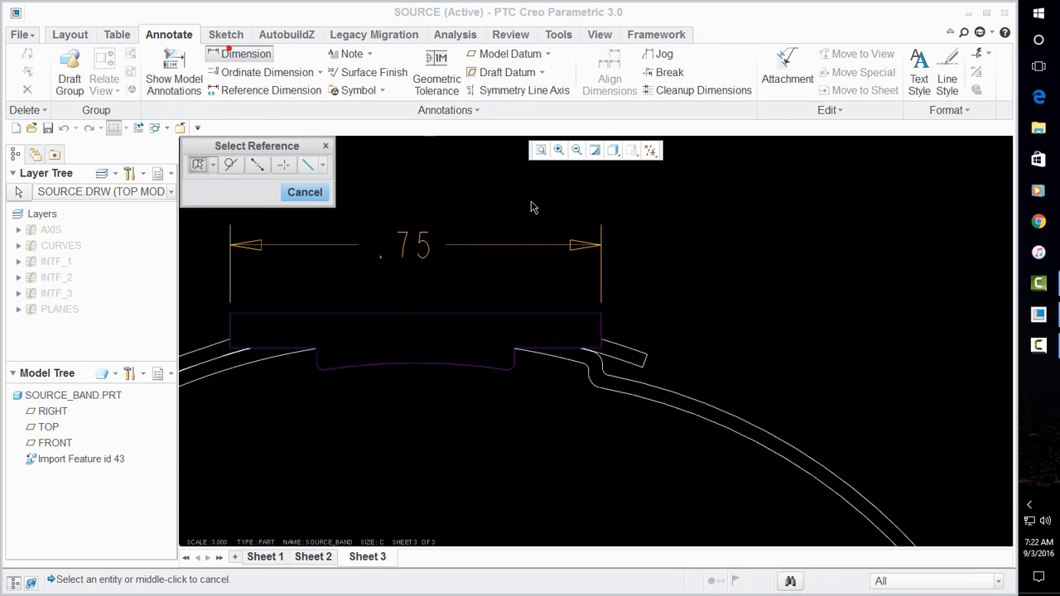
click(603, 328)
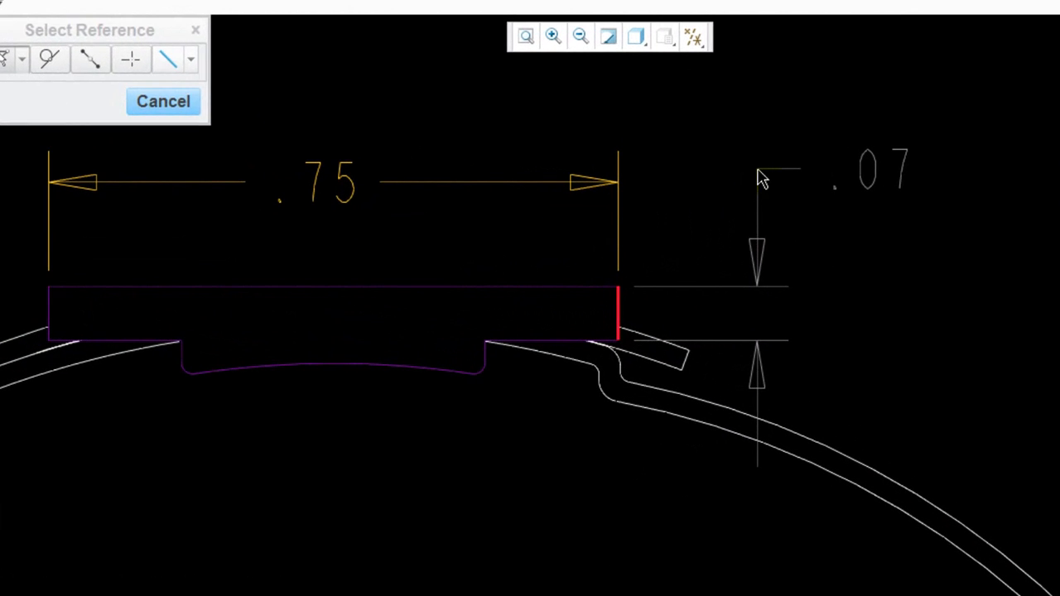
middle_click(735, 206)
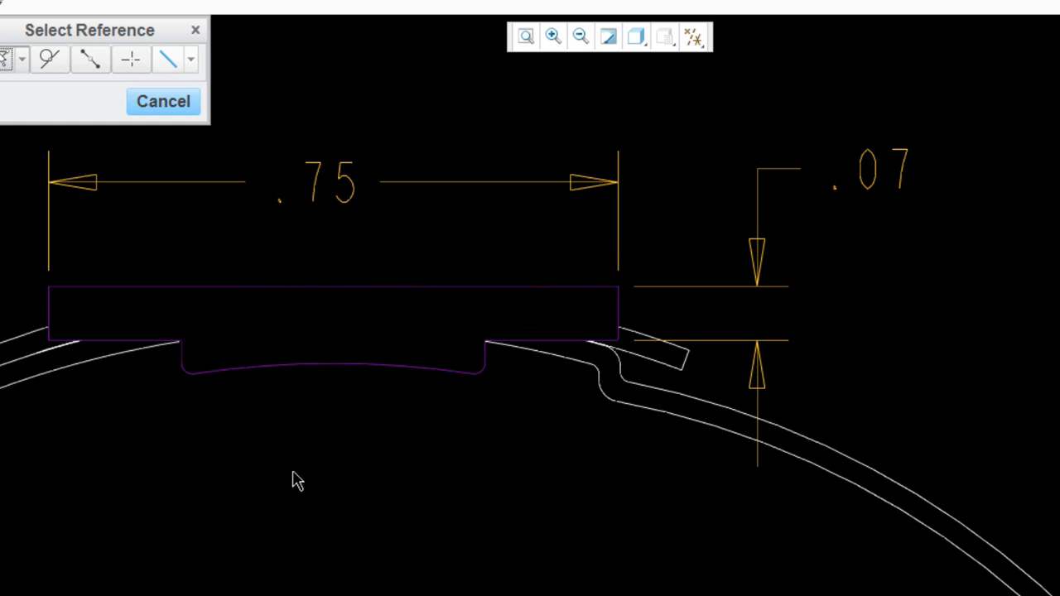
Dimension the width of the saddle piece's lower tab between its two vertical edges, placing the dimension below the tab
scroll(176, 390, up, 1)
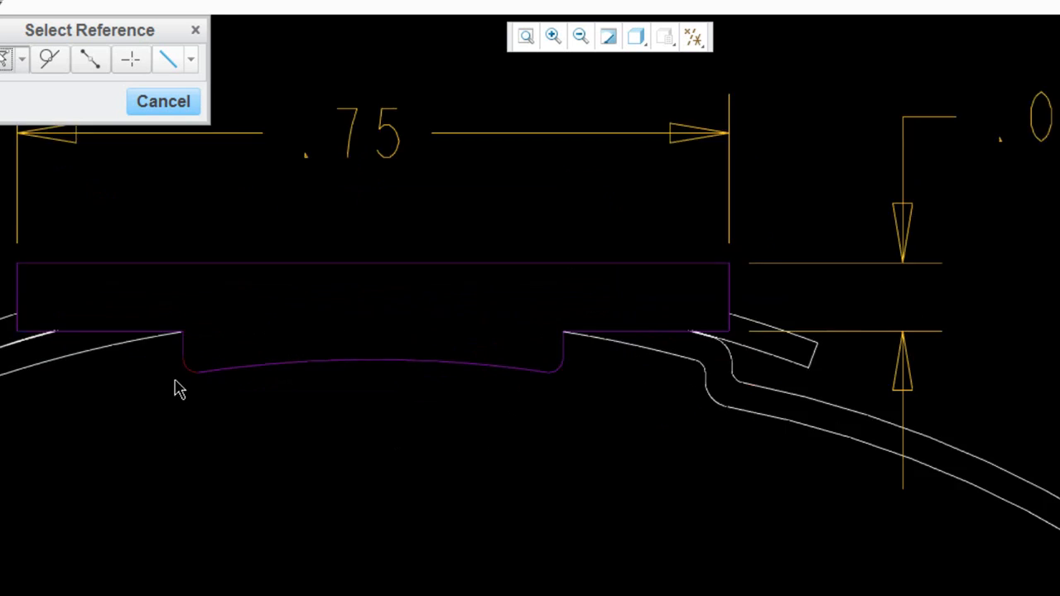
scroll(180, 390, up, 1)
click(201, 319)
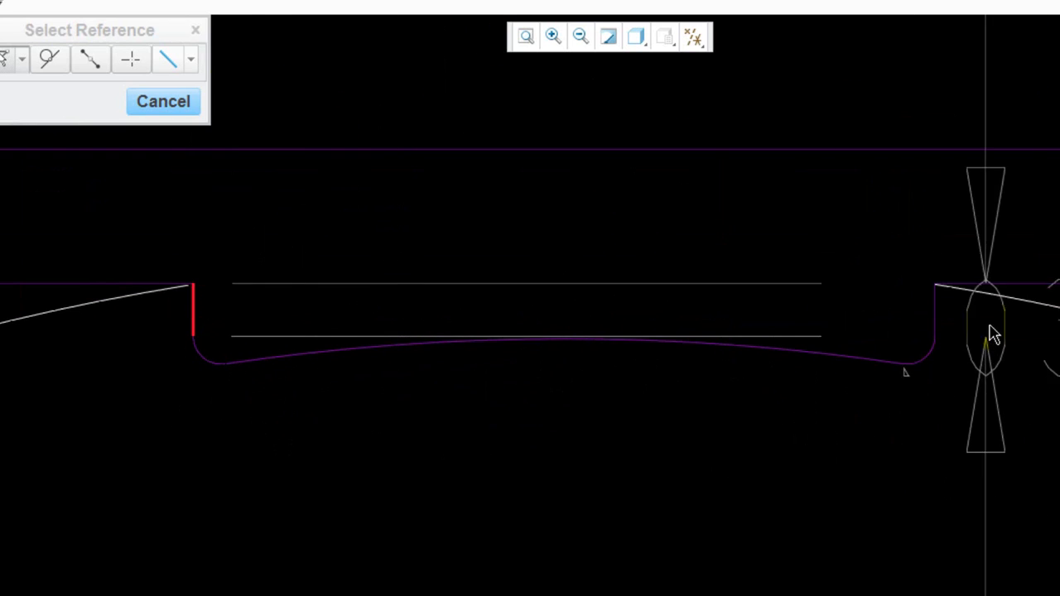
click(937, 311)
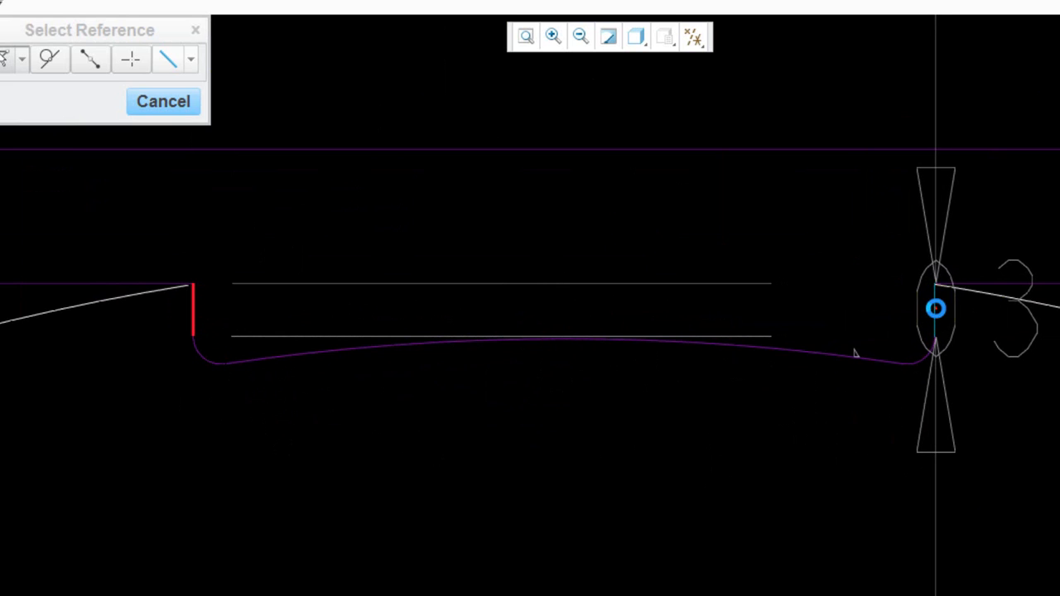
scroll(721, 263, down, 3)
middle_click(681, 375)
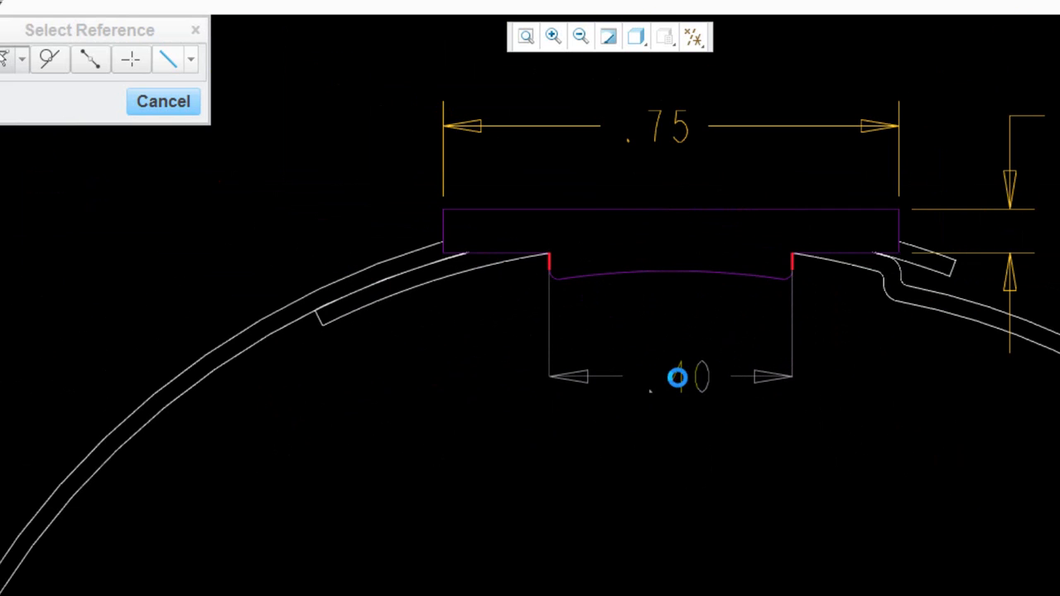
Add a radius dimension to the rounded lower corner of the saddle piece's tab in the front view
scroll(853, 213, up, 2)
click(692, 382)
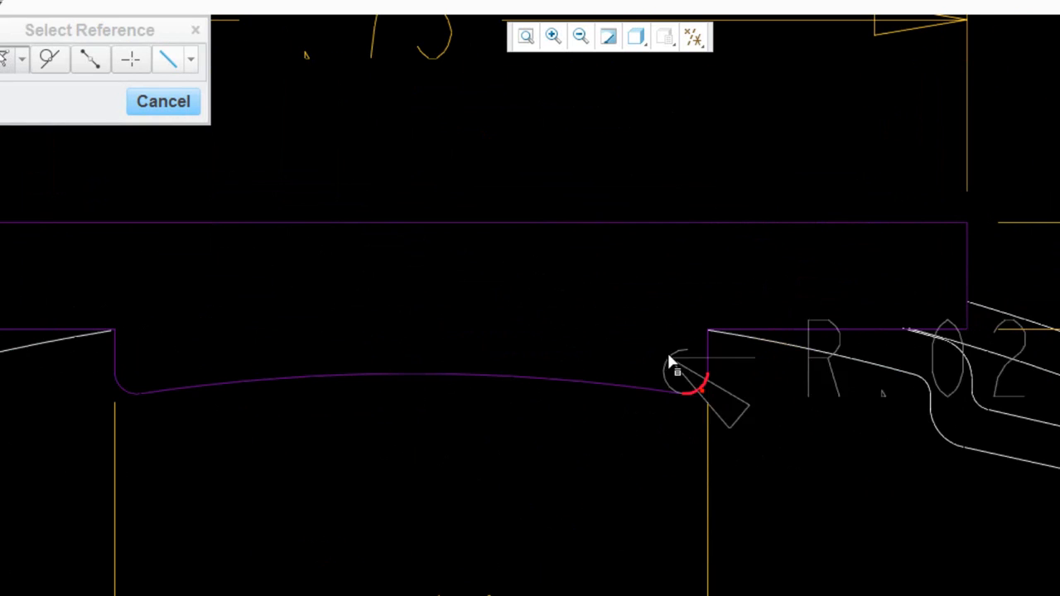
scroll(713, 406, down, 2)
middle_click(714, 455)
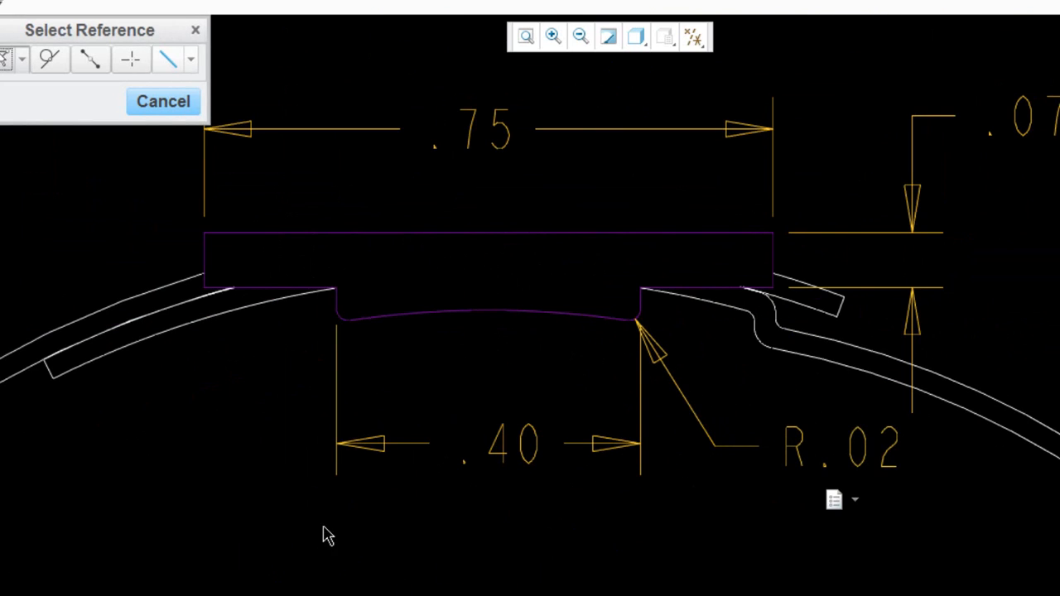
Dimension the saddle piece's overall width between its outermost vertical edges in the side view, placing the dimension above it
scroll(593, 443, down, 2)
scroll(593, 443, down, 6)
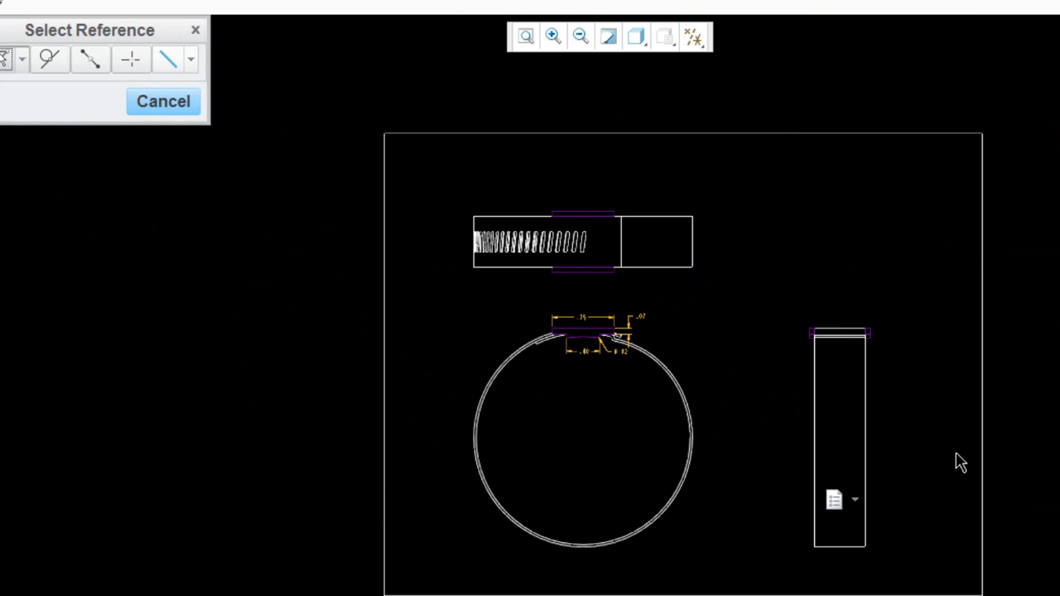
scroll(886, 348, up, 6)
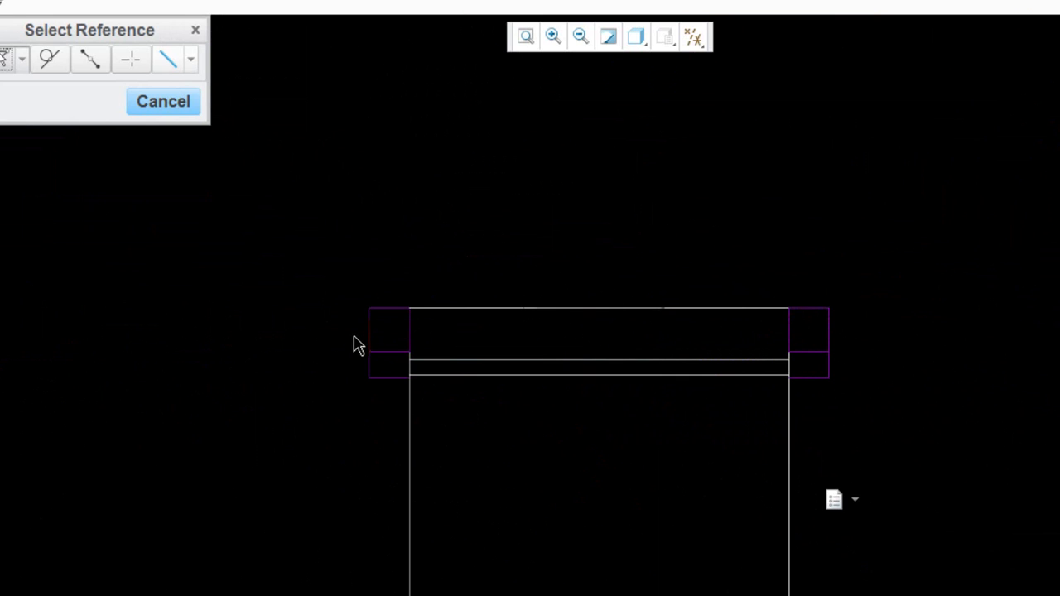
click(370, 329)
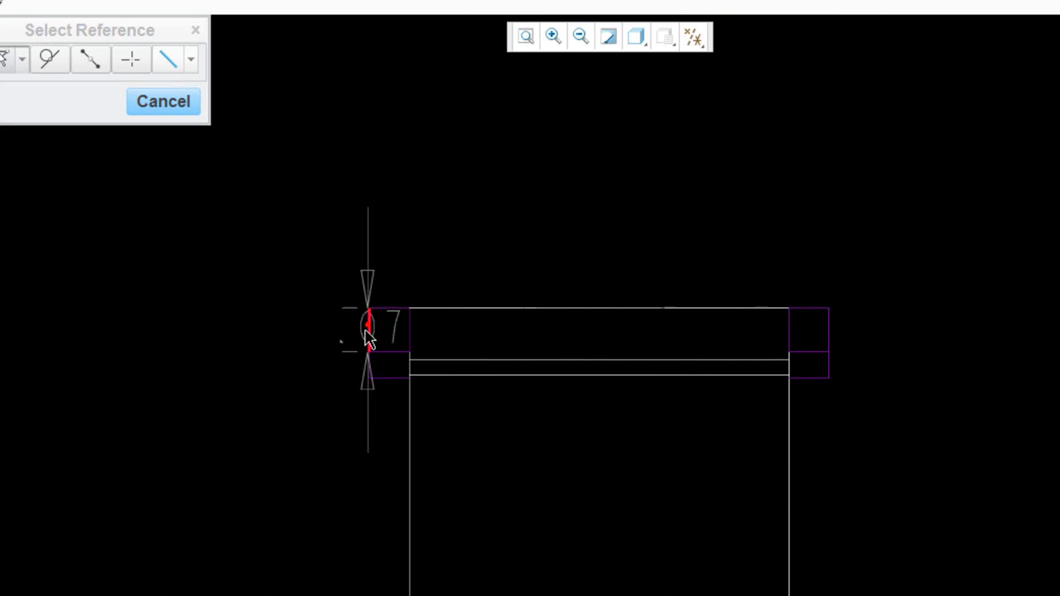
click(830, 334)
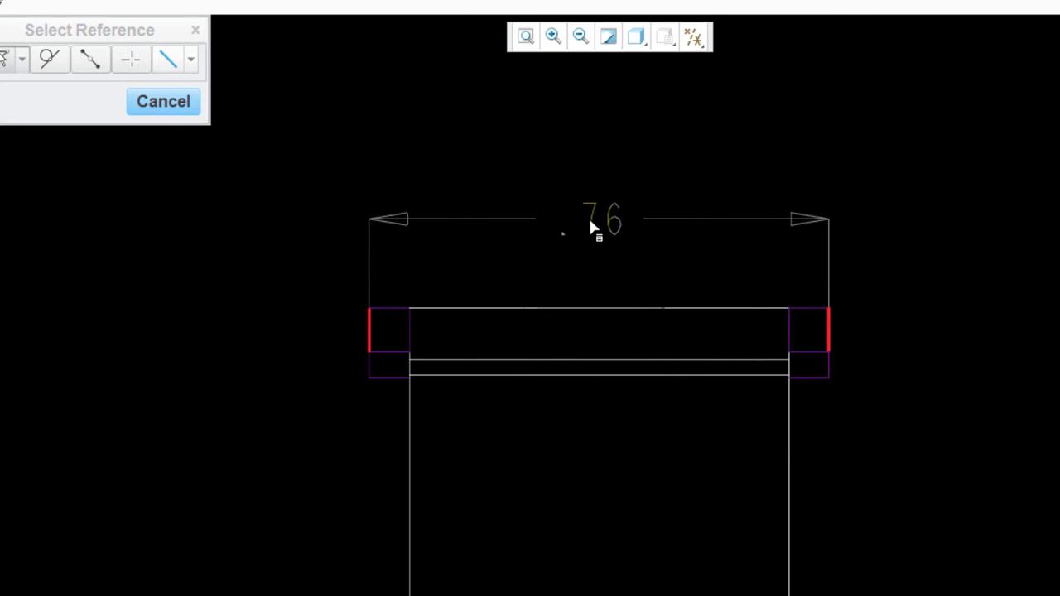
middle_click(588, 219)
Dimension the band's width between its two long vertical edges in the side view, placing the dimension inside the band
scroll(646, 149, down, 5)
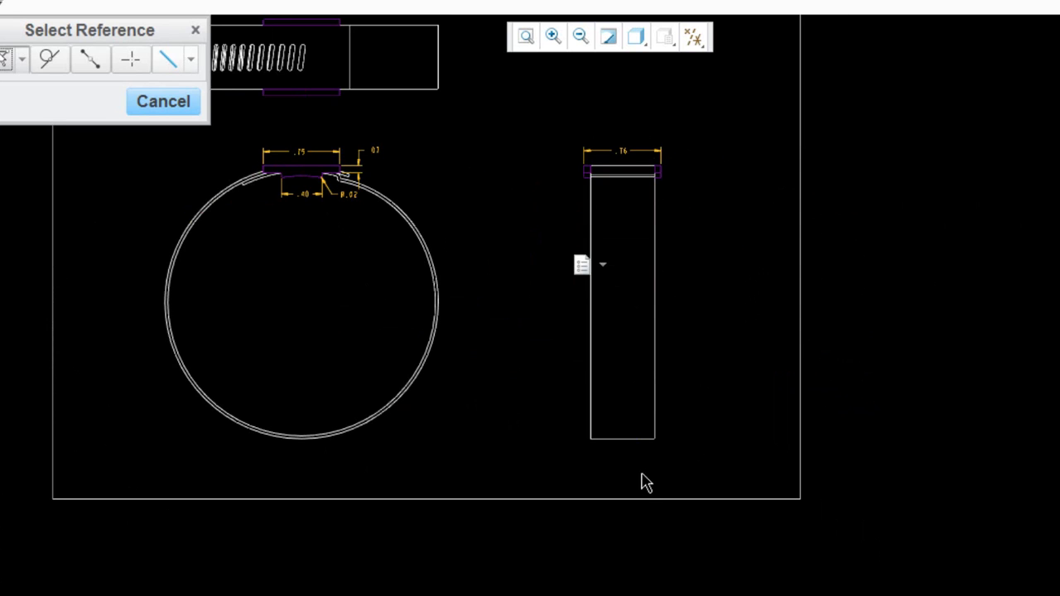
click(655, 358)
click(591, 362)
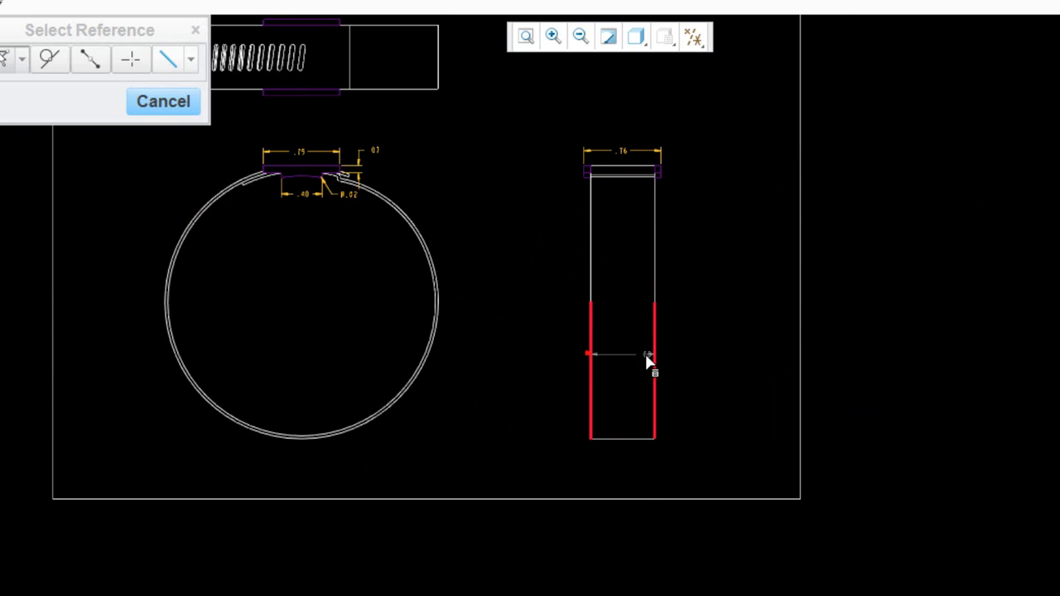
middle_click(623, 361)
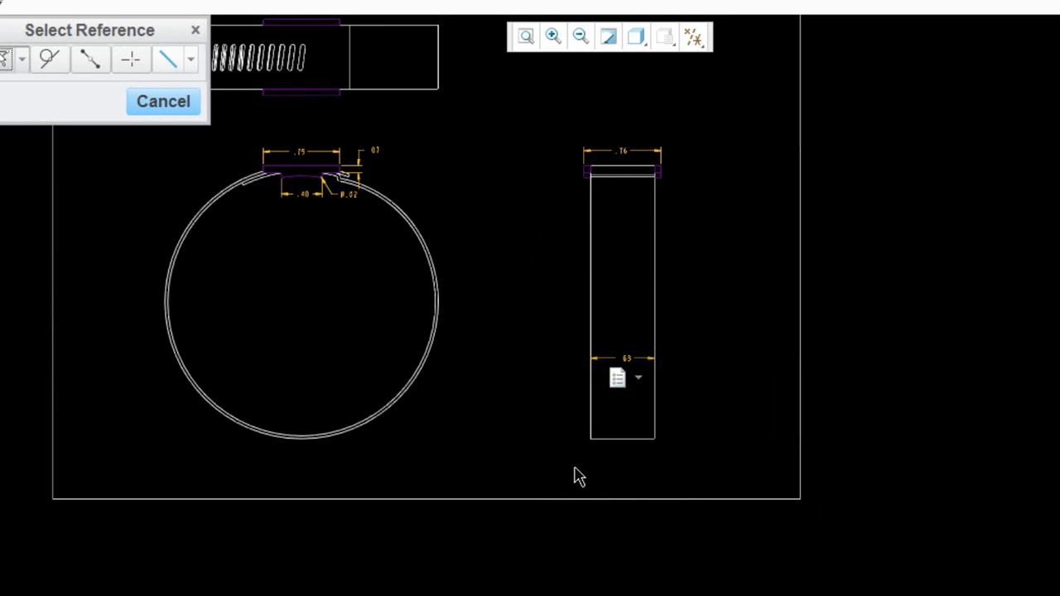
scroll(343, 442, down, 3)
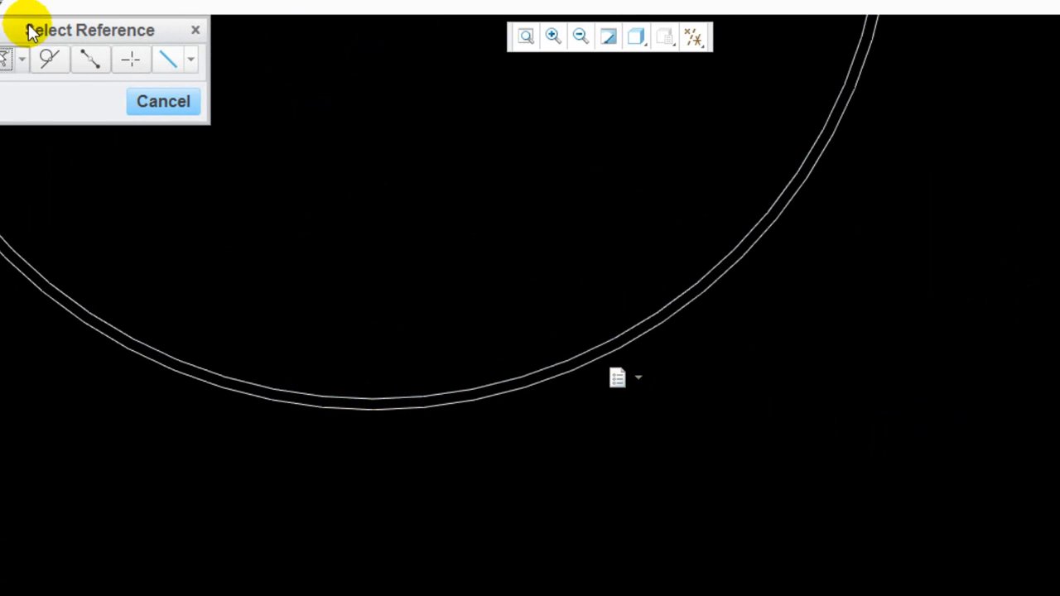
click(50, 58)
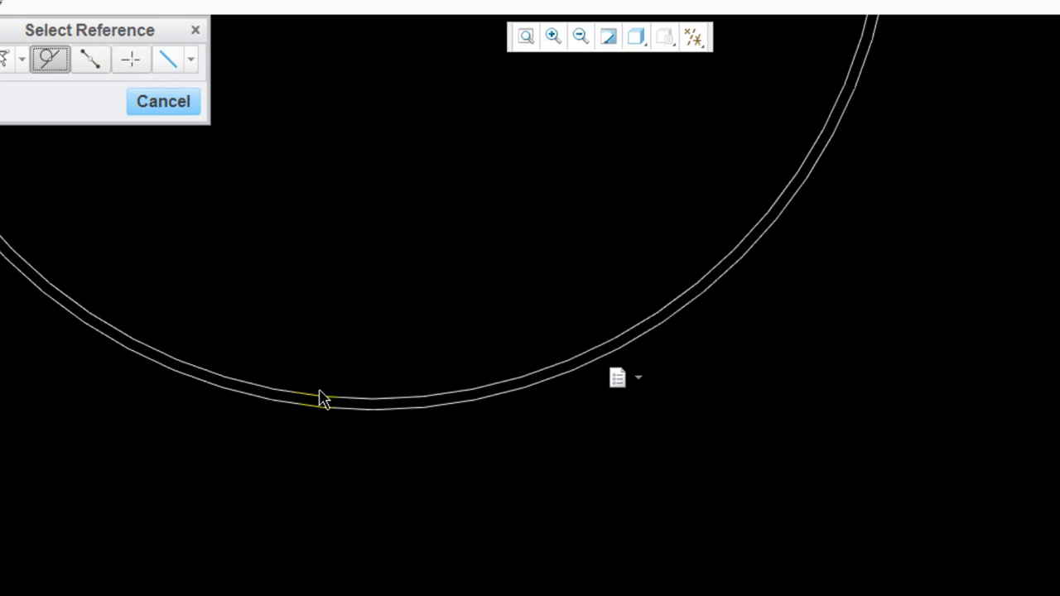
click(323, 398)
click(52, 59)
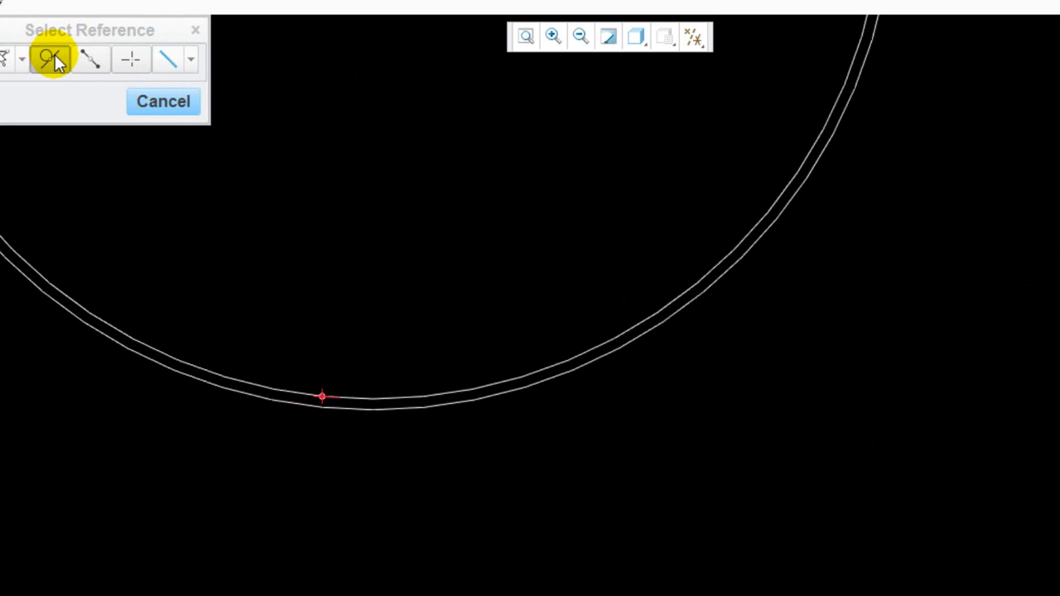
middle_click(308, 264)
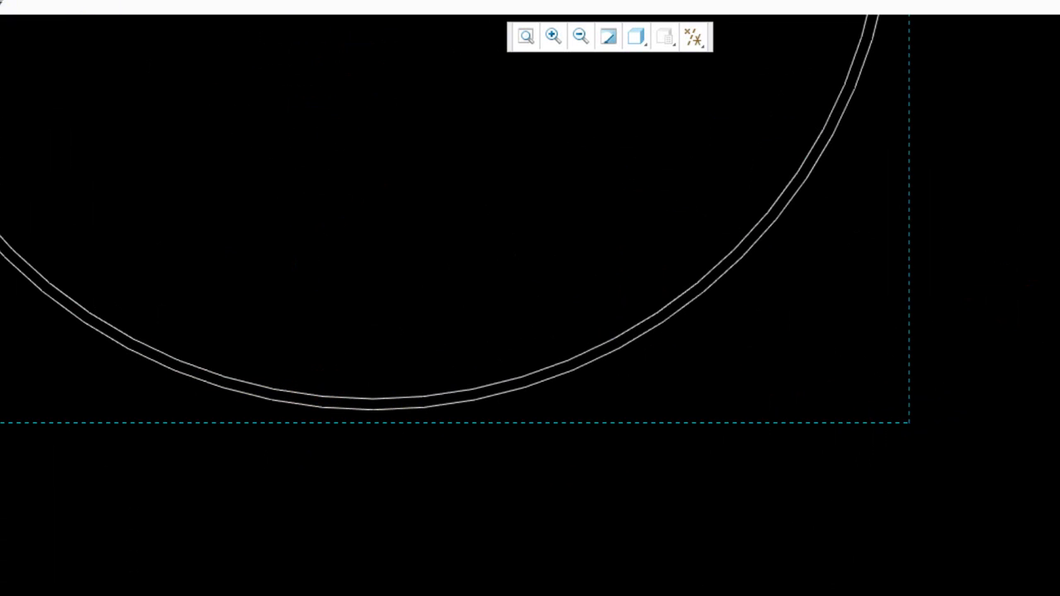
Dimension the band's thickness between its inner and outer arcs in the front view, placing the dimension below the band
click(383, 399)
click(383, 398)
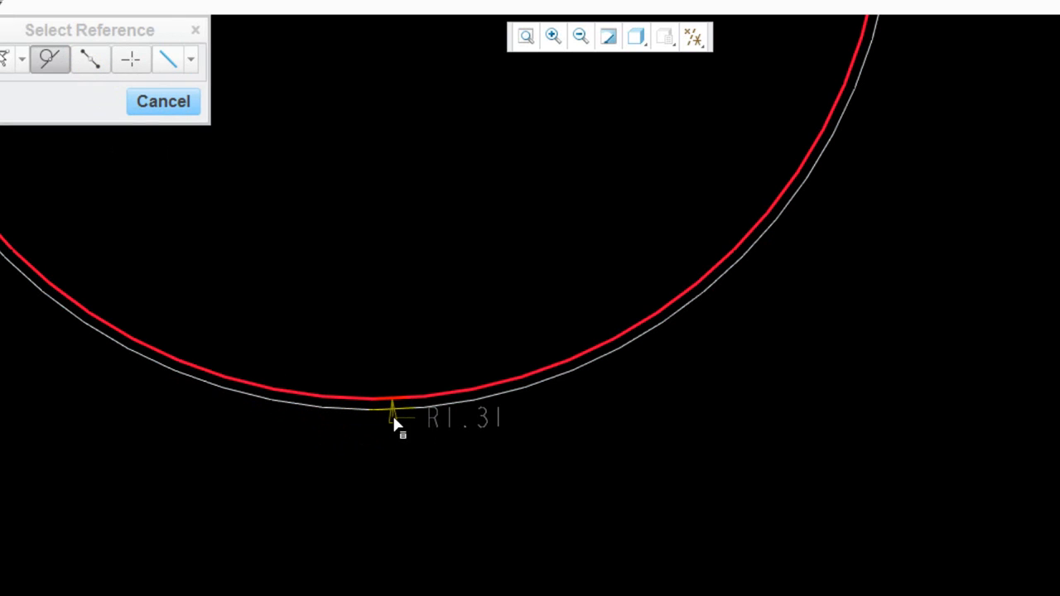
click(393, 411)
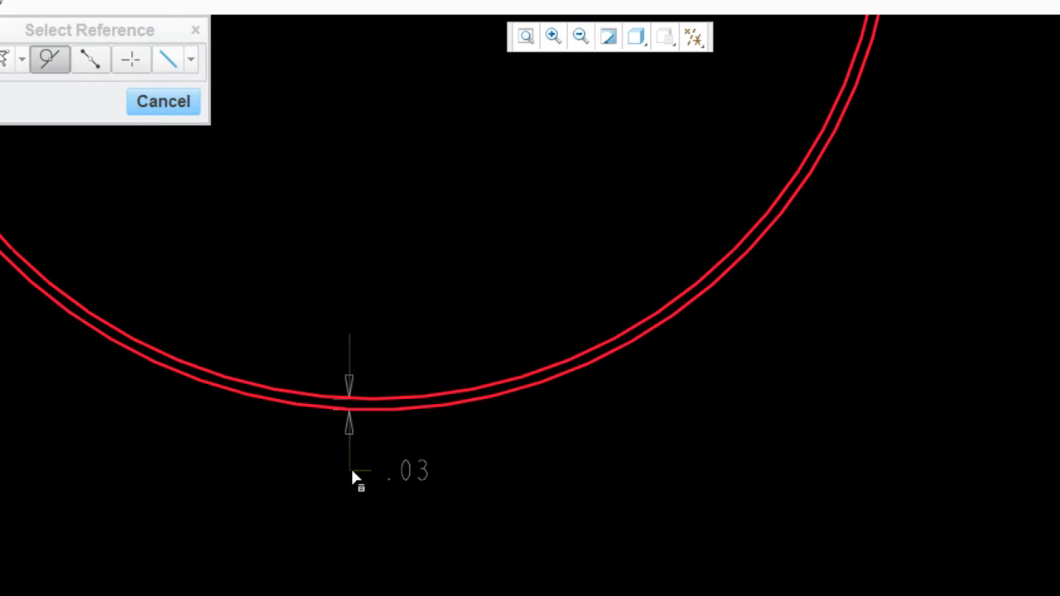
middle_click(448, 473)
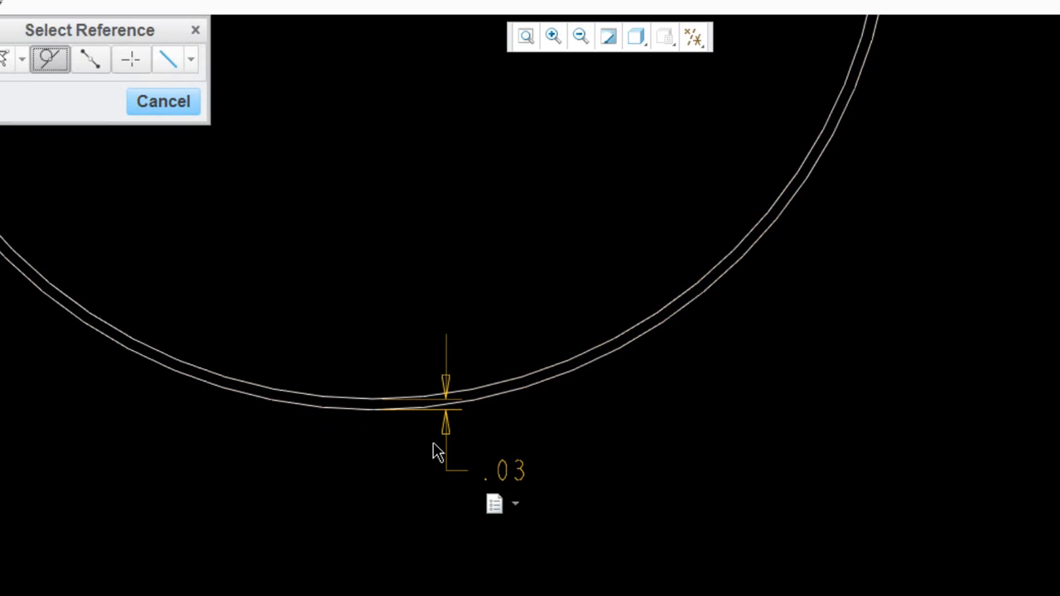
click(184, 106)
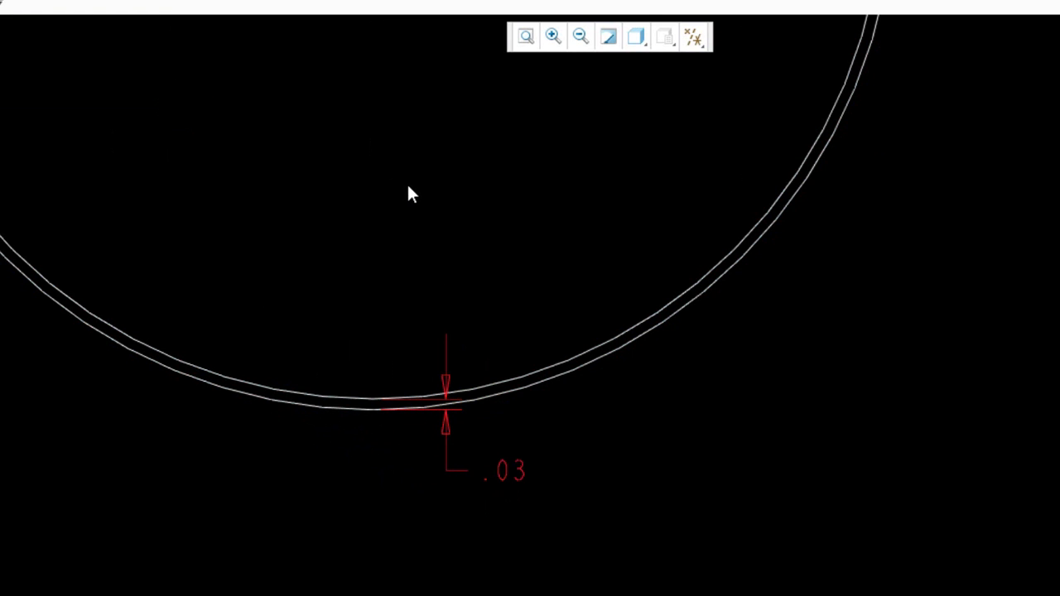
Restrict selection to dimensions, select all dimensions on the sheet, and set them to 3 decimal places
scroll(501, 377, down, 5)
scroll(503, 248, up, 5)
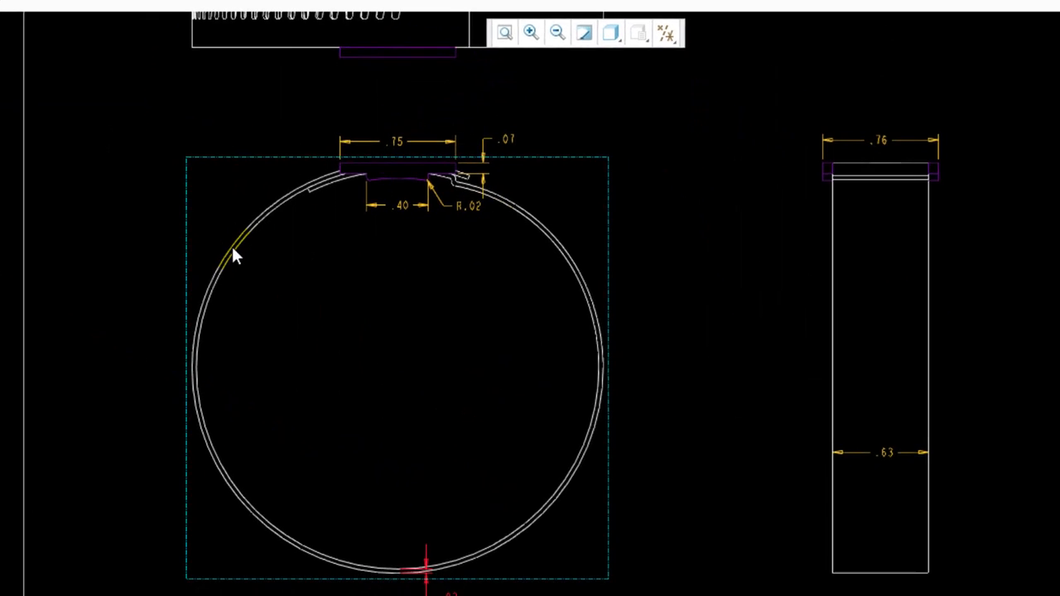
scroll(232, 257, down, 3)
click(895, 576)
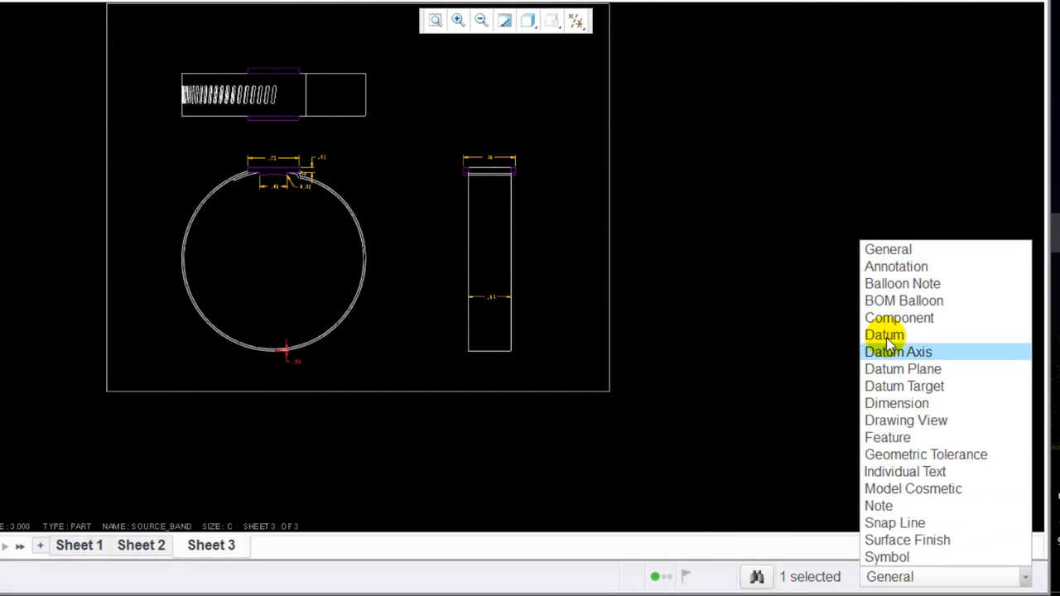
click(902, 404)
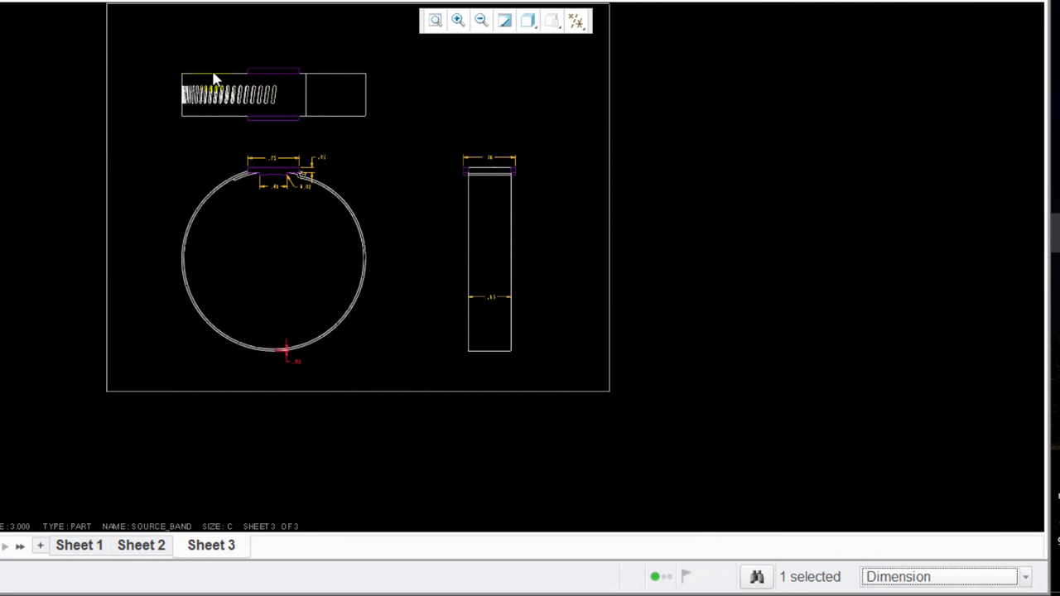
mouse_move(165, 46)
mouse_down()
mouse_move(429, 252)
mouse_move(583, 414)
mouse_up()
right_click(583, 264)
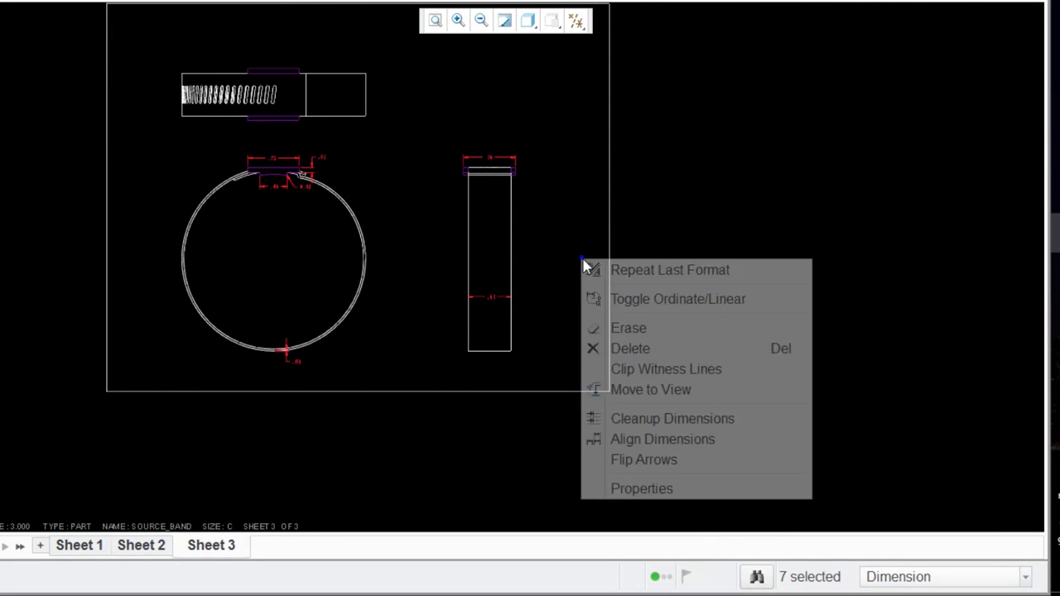
click(642, 488)
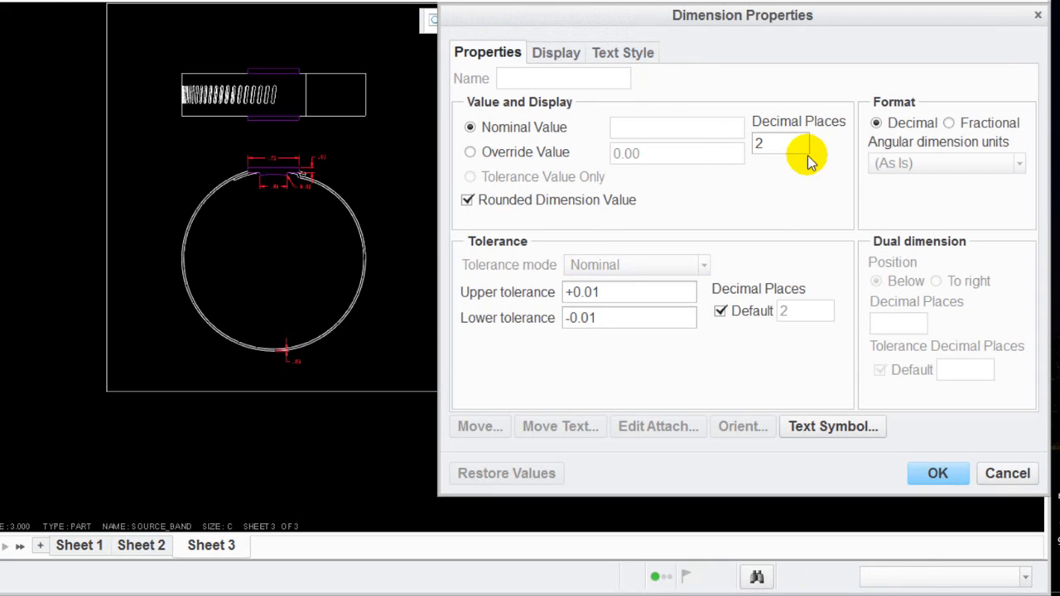
double_click(785, 143)
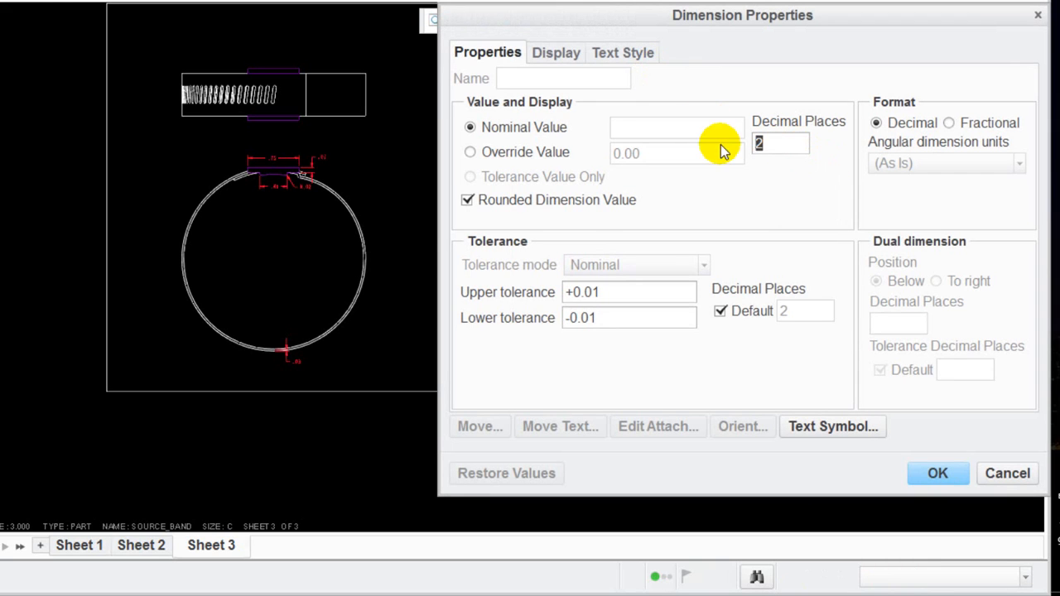
text(3)
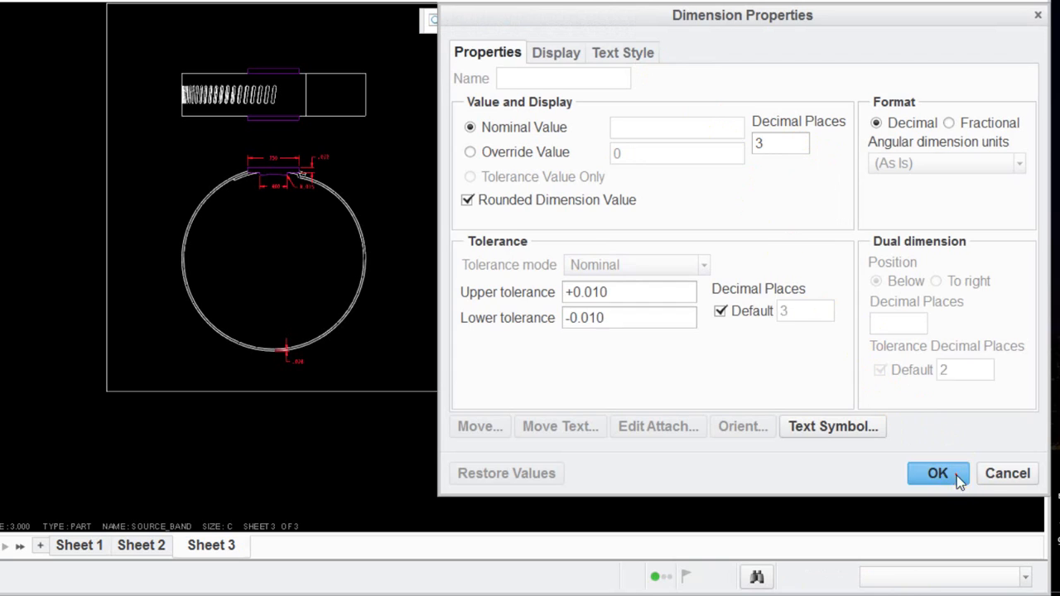
click(957, 476)
Examine the saddle piece's dimensions and the band's thickness and width across the front and side views
scroll(328, 203, up, 3)
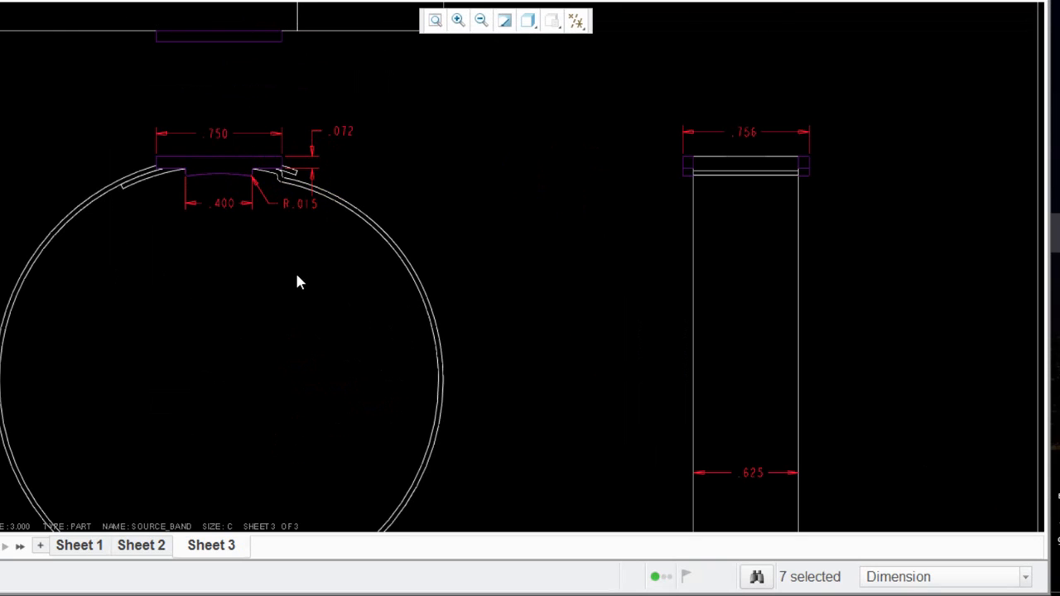
scroll(294, 248, down, 3)
scroll(307, 497, up, 6)
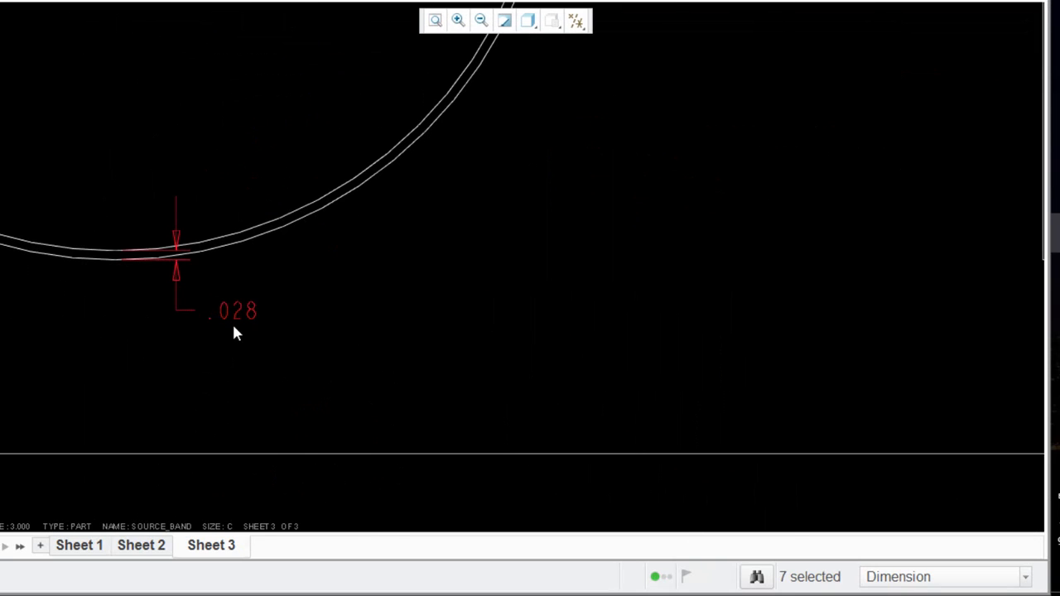
scroll(397, 341, down, 3)
scroll(680, 162, down, 3)
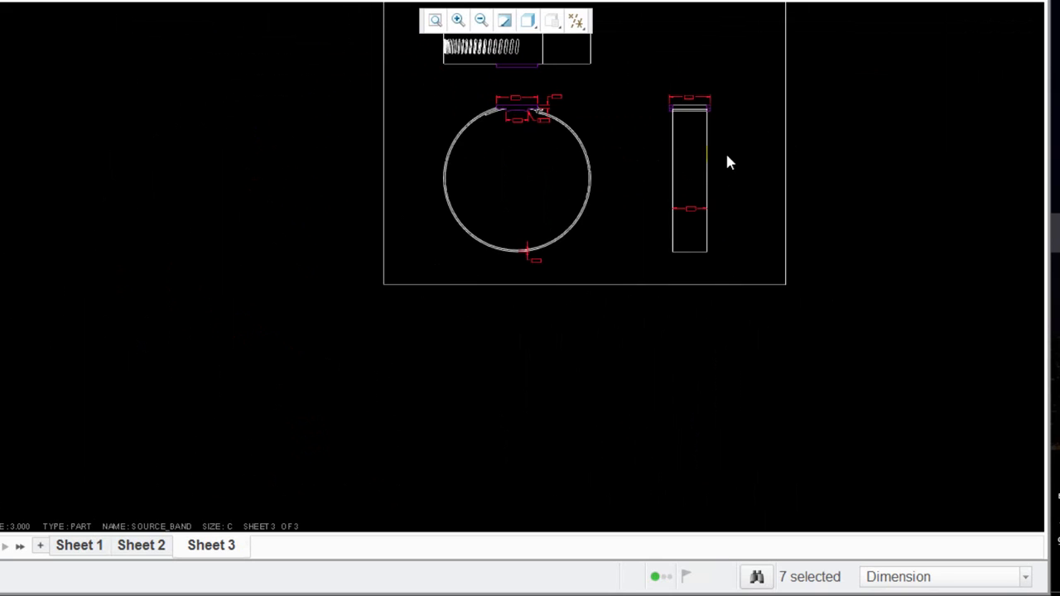
scroll(622, 102, up, 6)
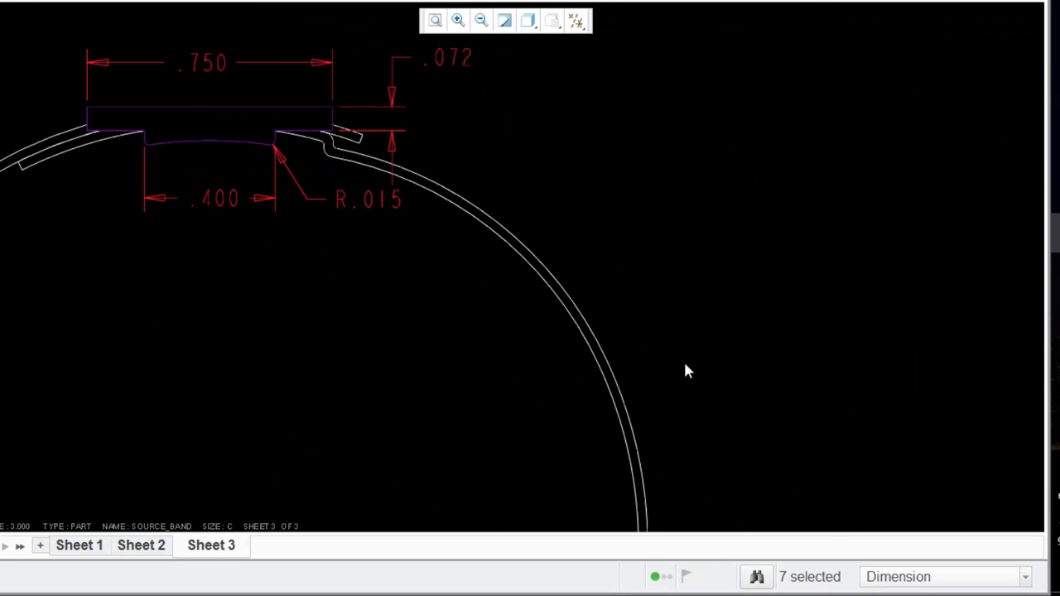
scroll(473, 352, down, 3)
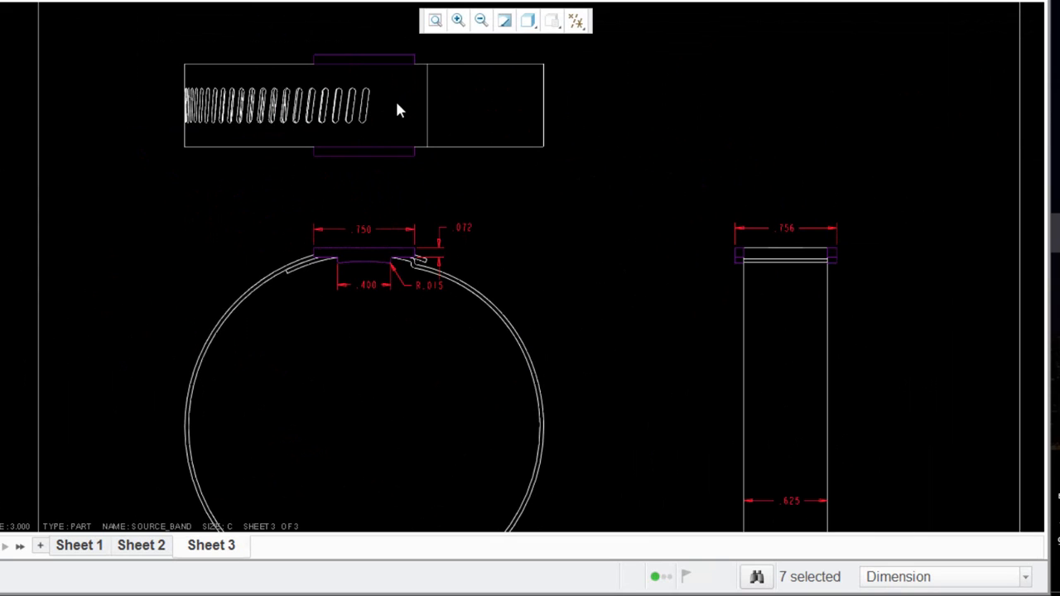
scroll(312, 93, up, 5)
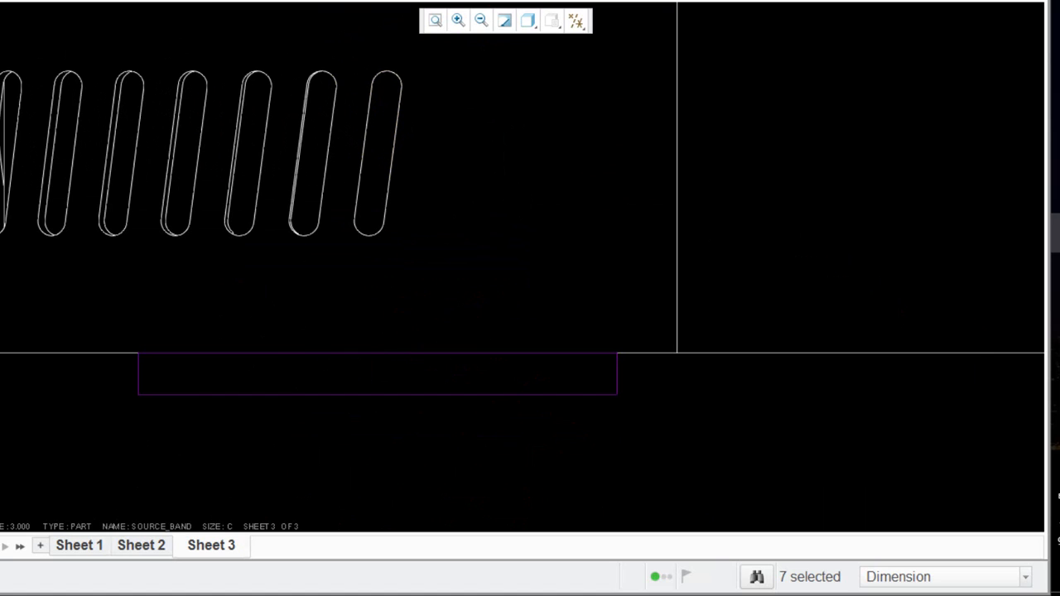
click(402, 120)
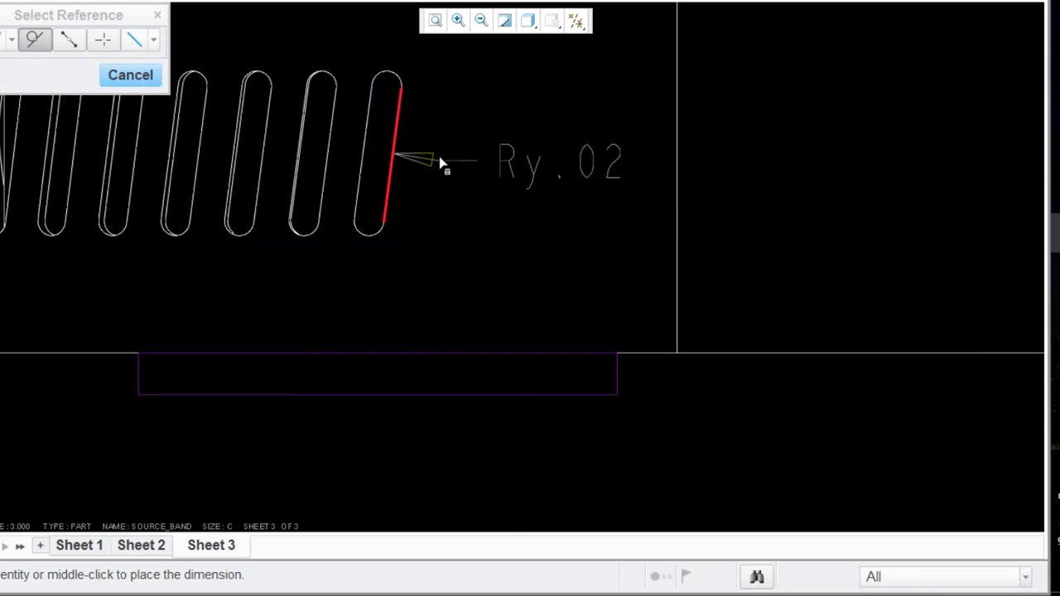
scroll(401, 91, down, 3)
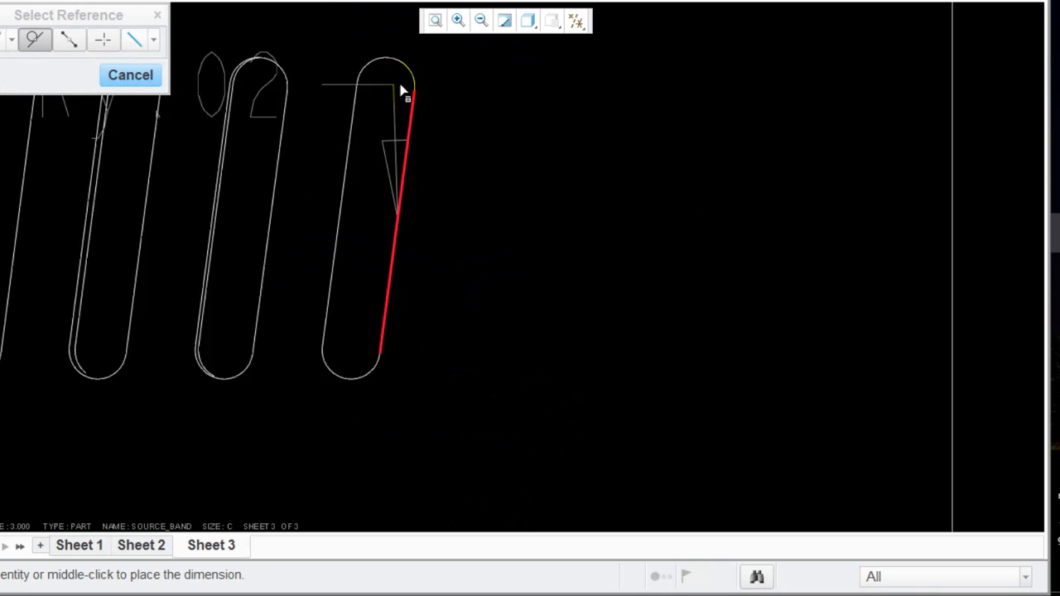
scroll(401, 91, down, 3)
scroll(366, 170, up, 5)
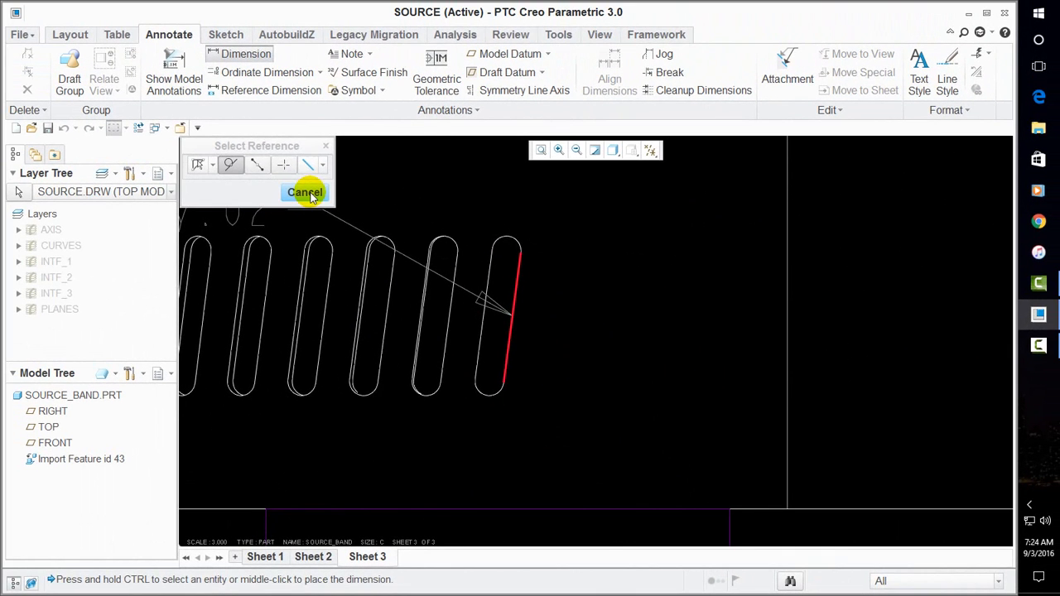
click(306, 193)
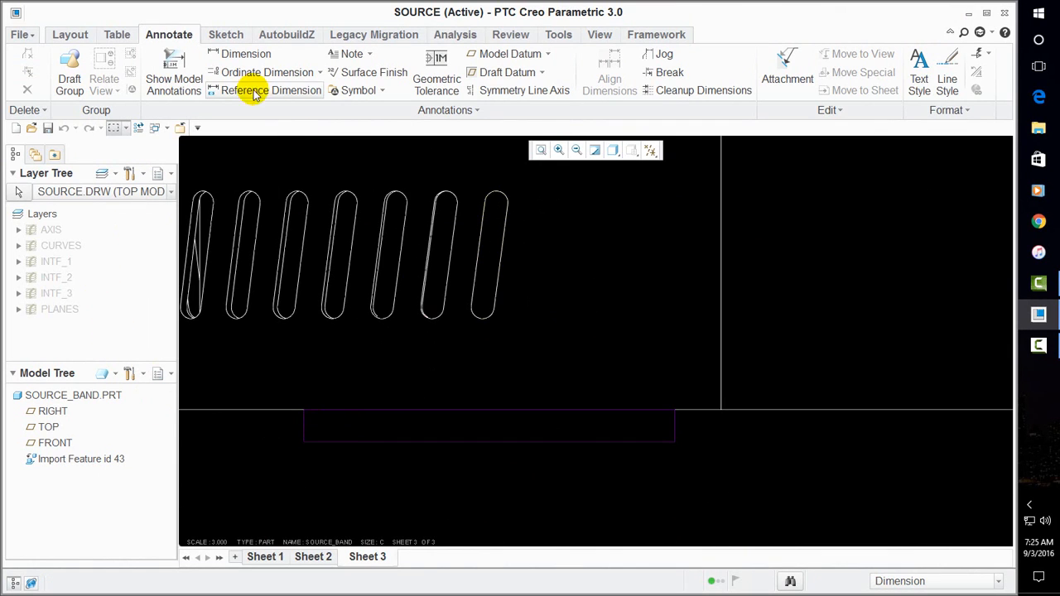
Start a dimension whose first reference is a line through both endpoints of the last slot's outer straight edge in the top view
click(232, 56)
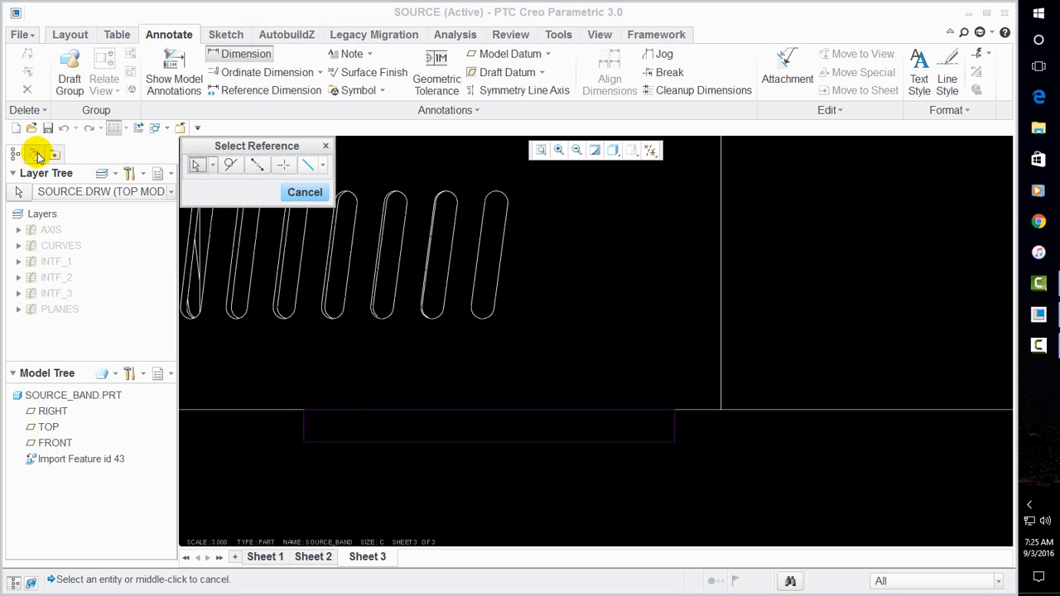
click(307, 165)
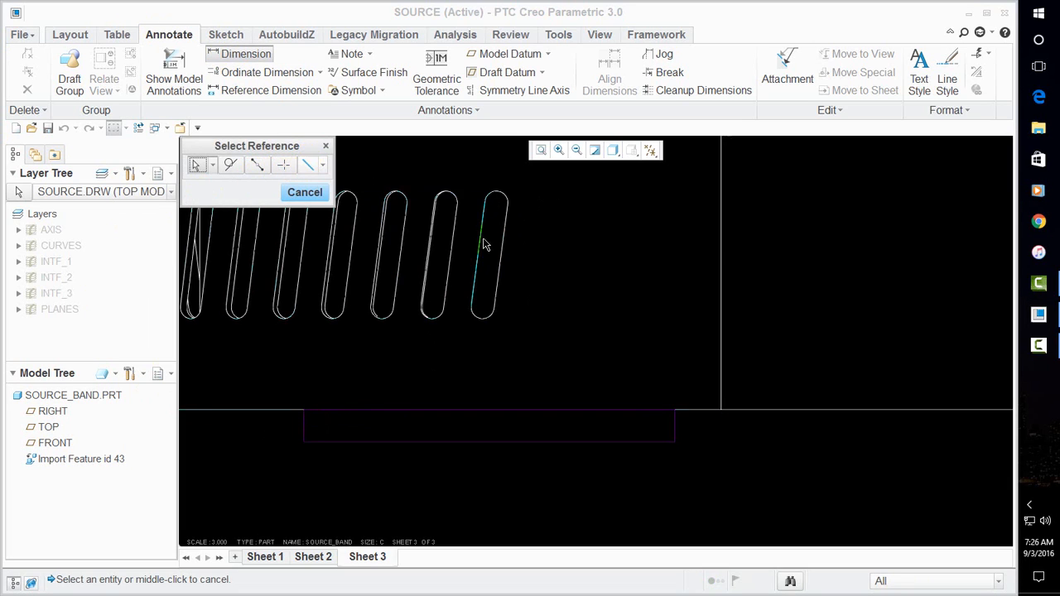
click(307, 165)
scroll(546, 211, up, 3)
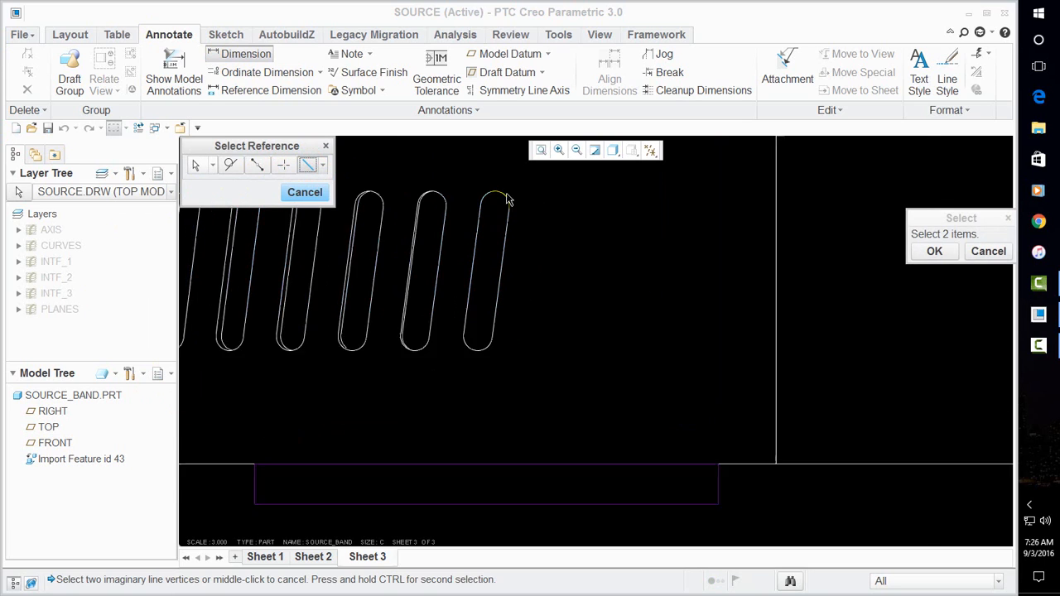
click(510, 223)
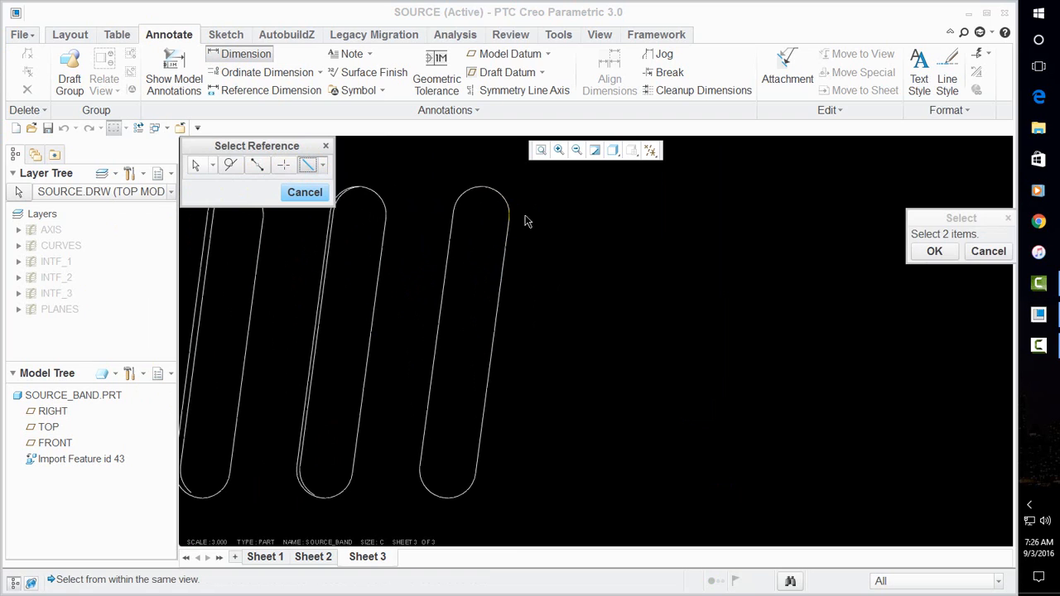
click(509, 222)
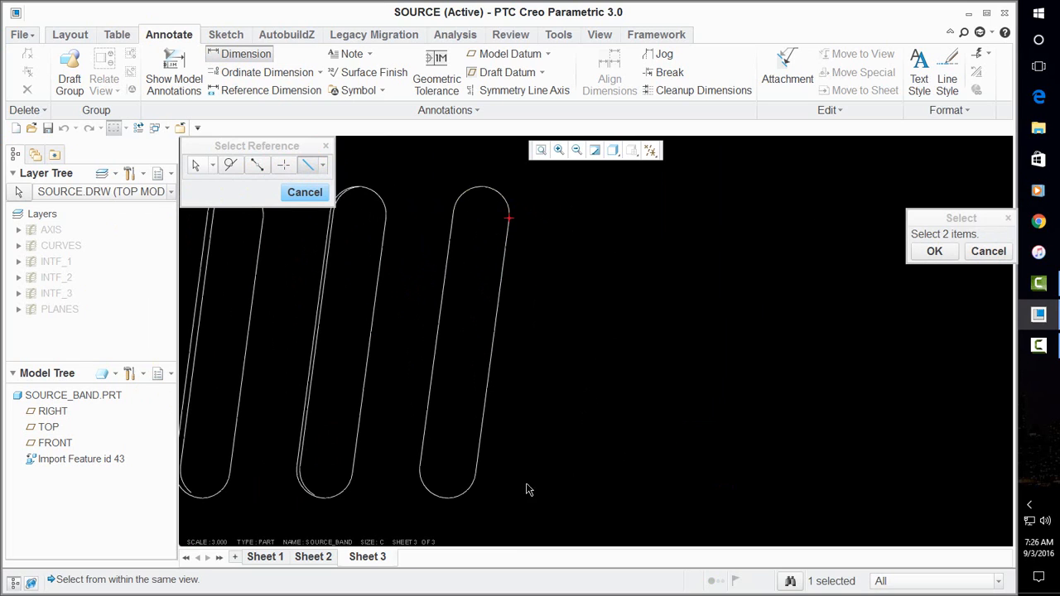
click(476, 477)
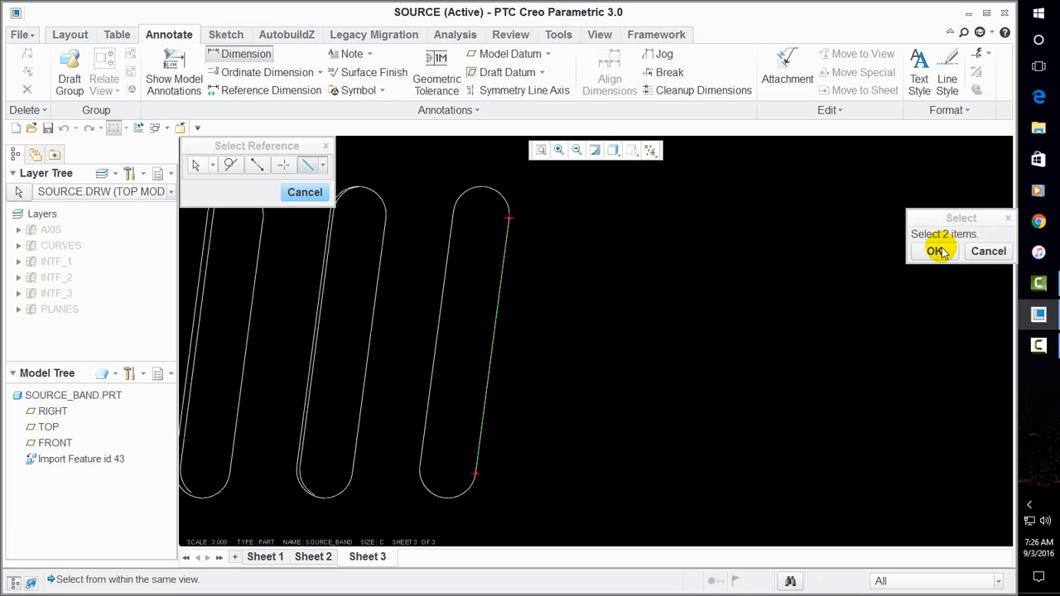
scroll(409, 346, down, 3)
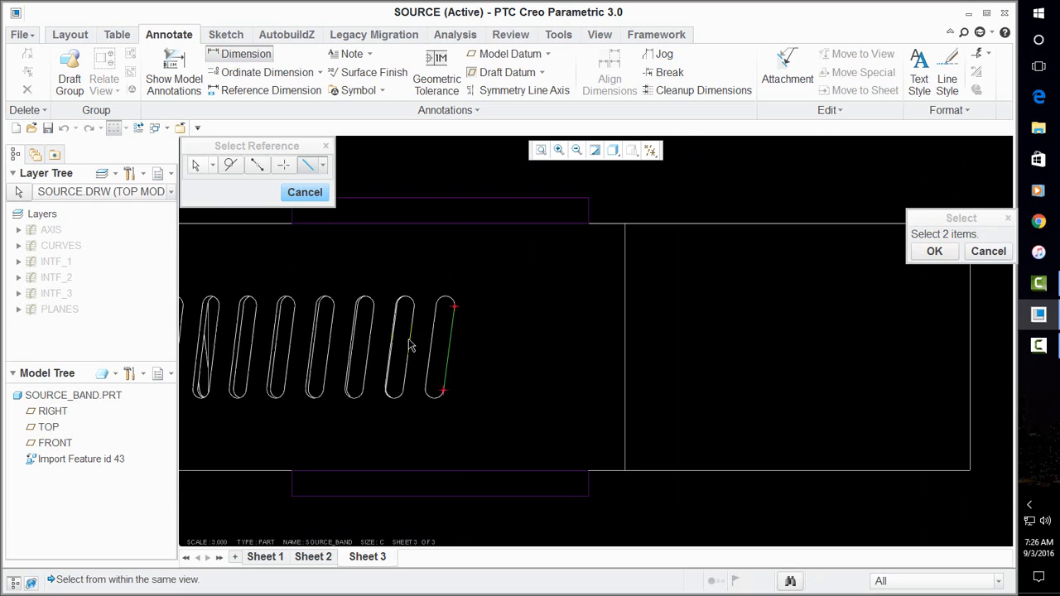
click(920, 252)
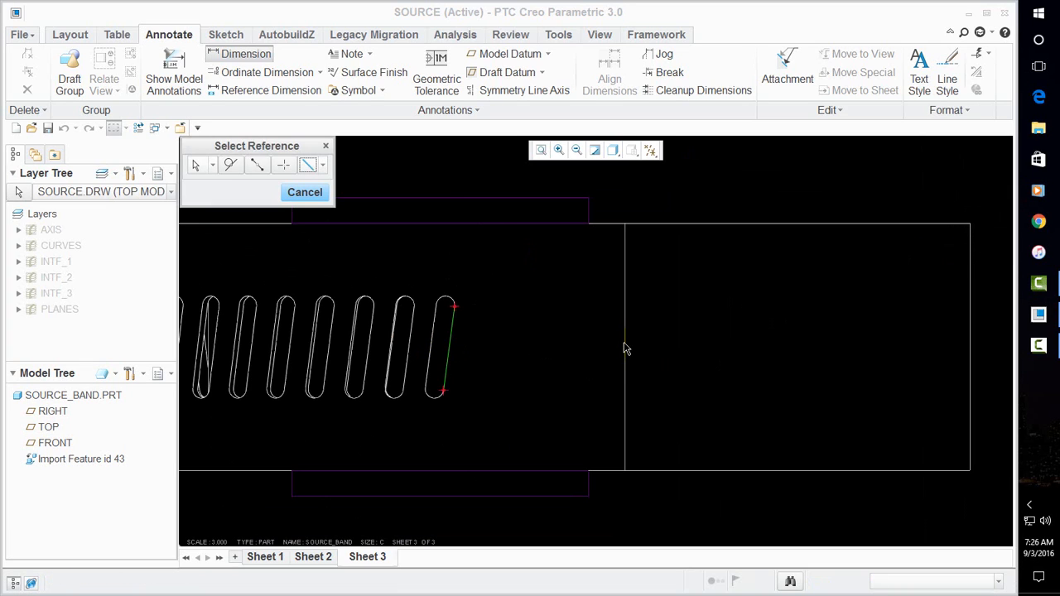
Complete the angular dimension between the last slot's edge and the band's vertical end line, placing it below the slot
click(197, 166)
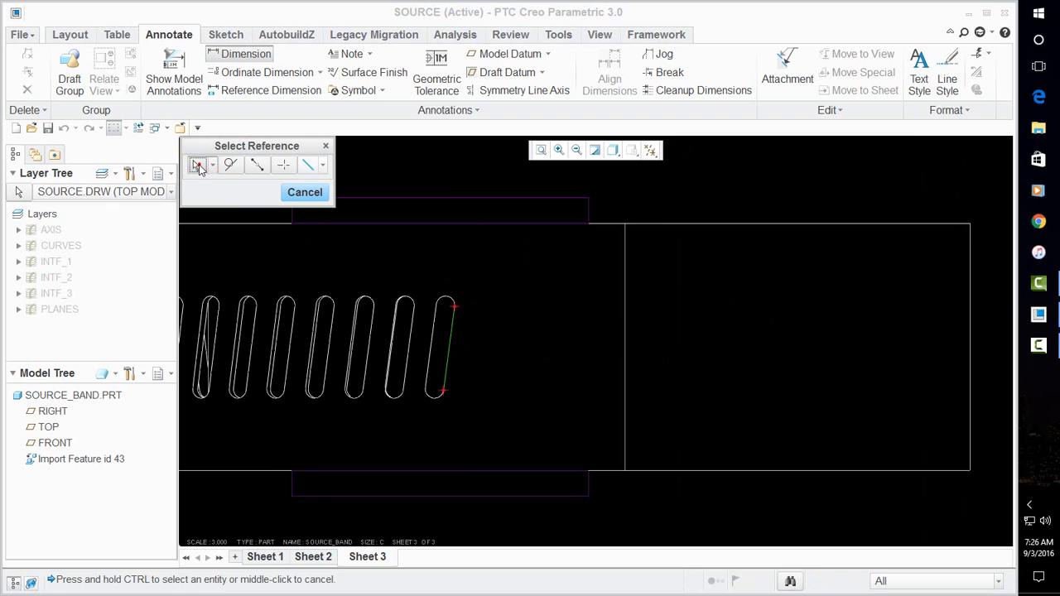
click(627, 346)
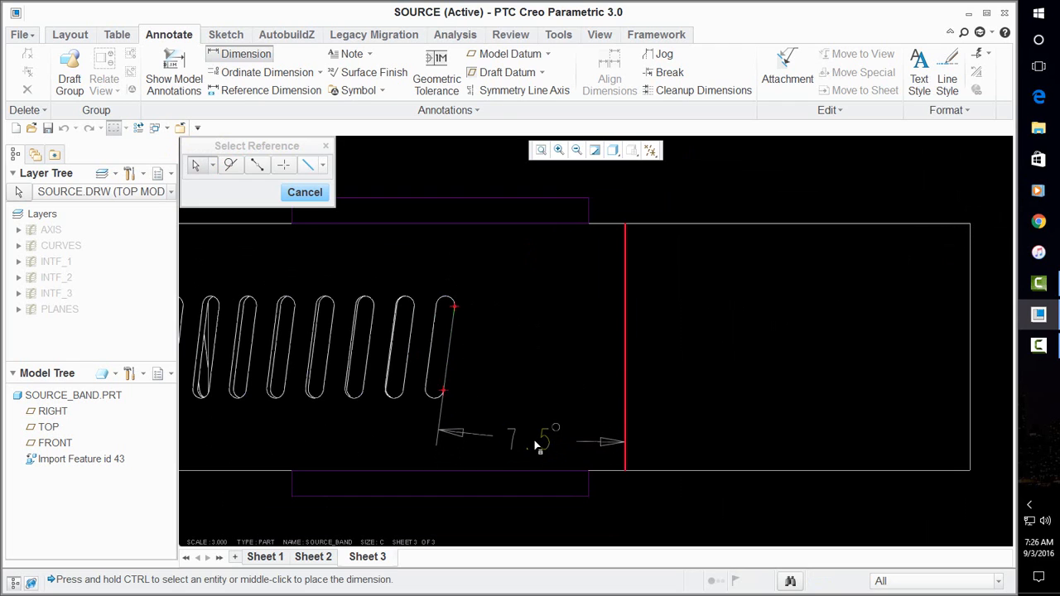
middle_click(540, 448)
scroll(576, 288, up, 3)
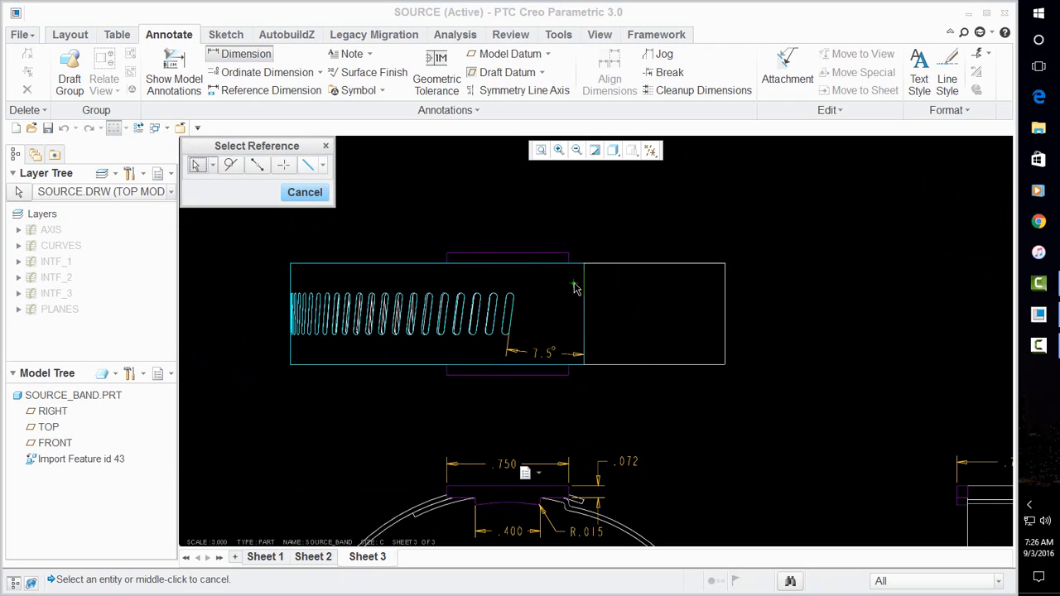
click(305, 192)
scroll(410, 255, up, 3)
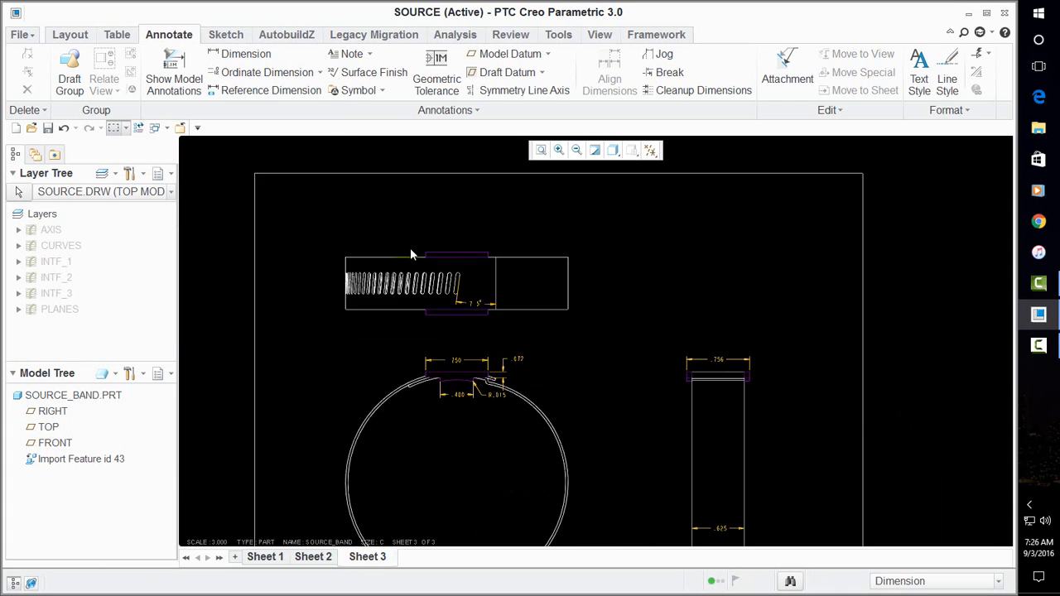
scroll(463, 292, down, 3)
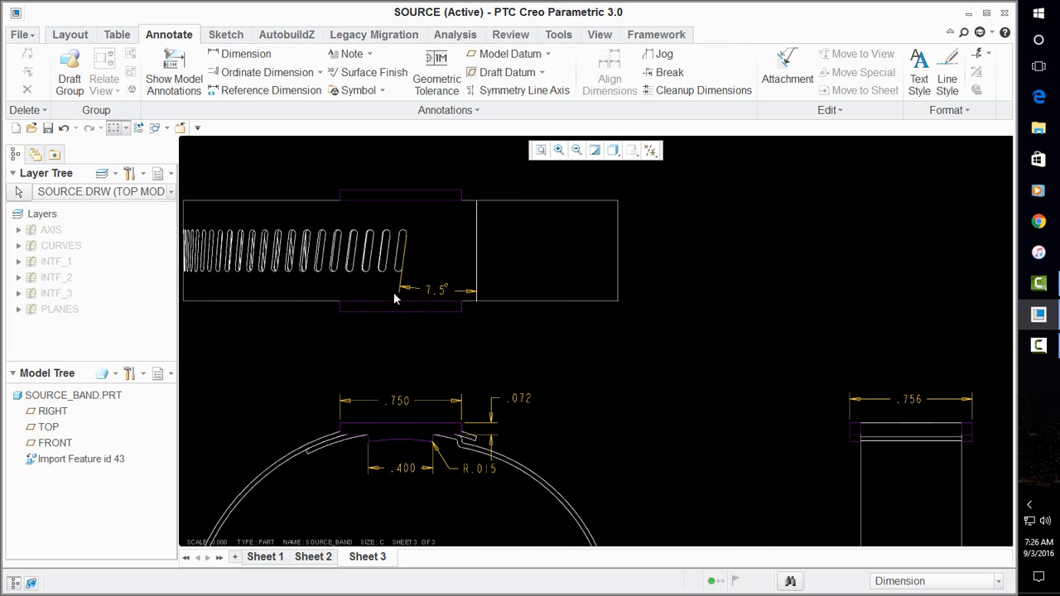
scroll(401, 290, up, 3)
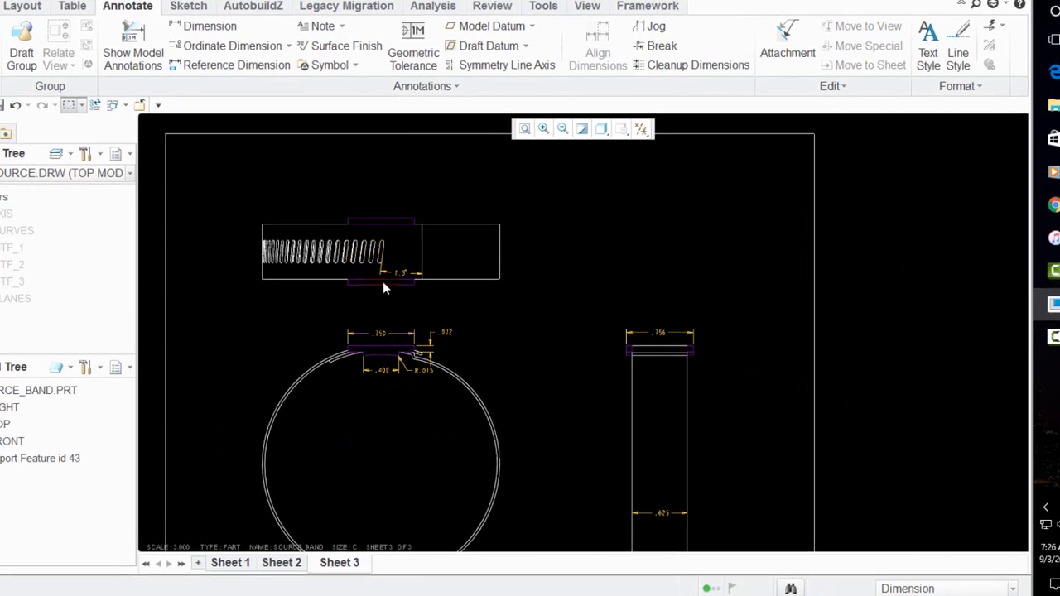
In the SOURCE_BAND part, measure the distance between the two thickness edges at the ends of the last slot's straight side
scroll(419, 265, down, 3)
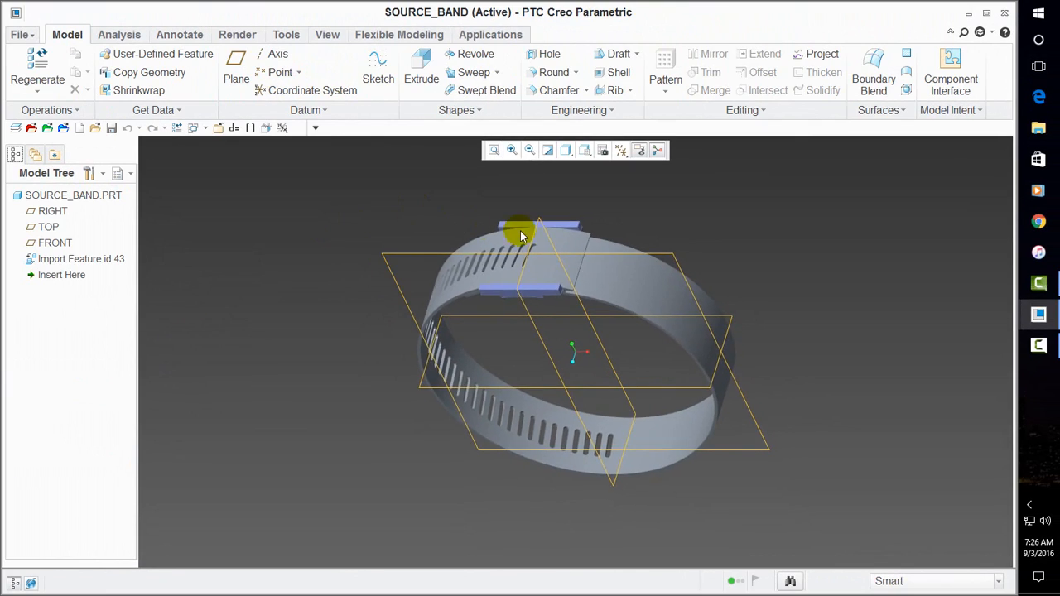
scroll(516, 243, down, 3)
click(517, 243)
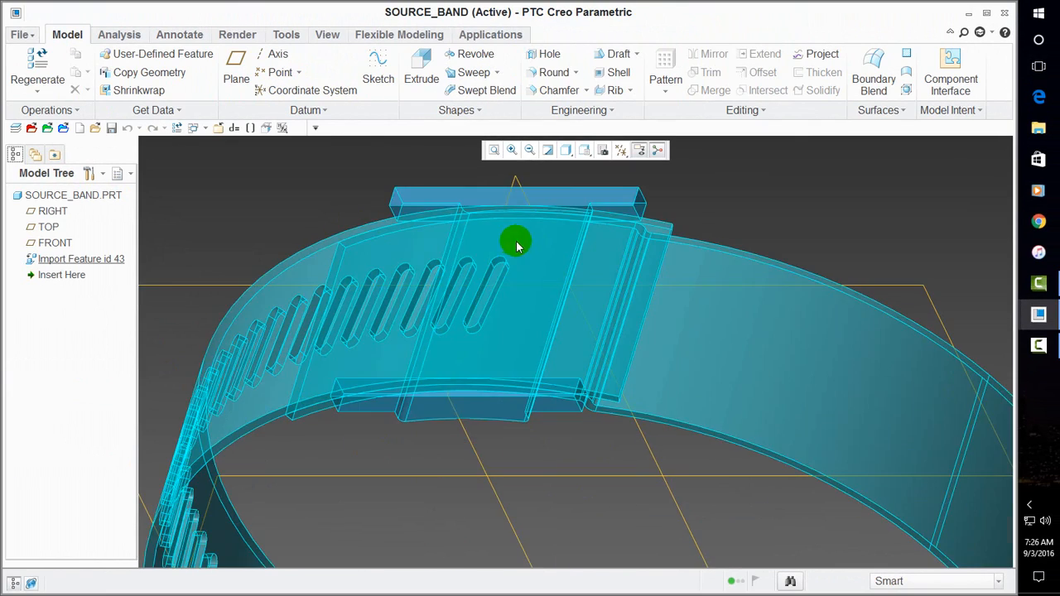
scroll(516, 246, down, 2)
click(131, 38)
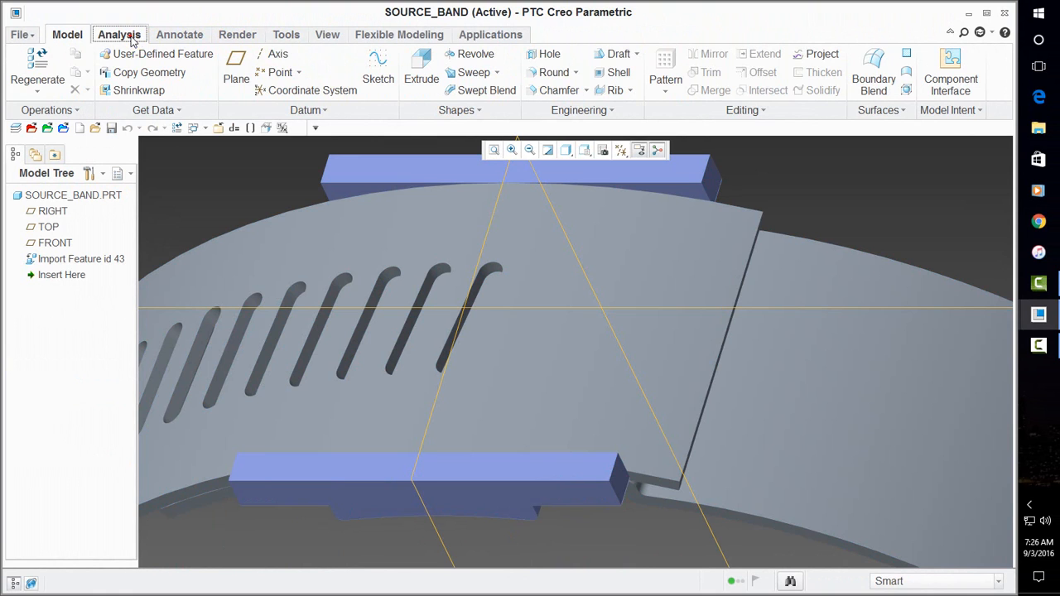
click(474, 63)
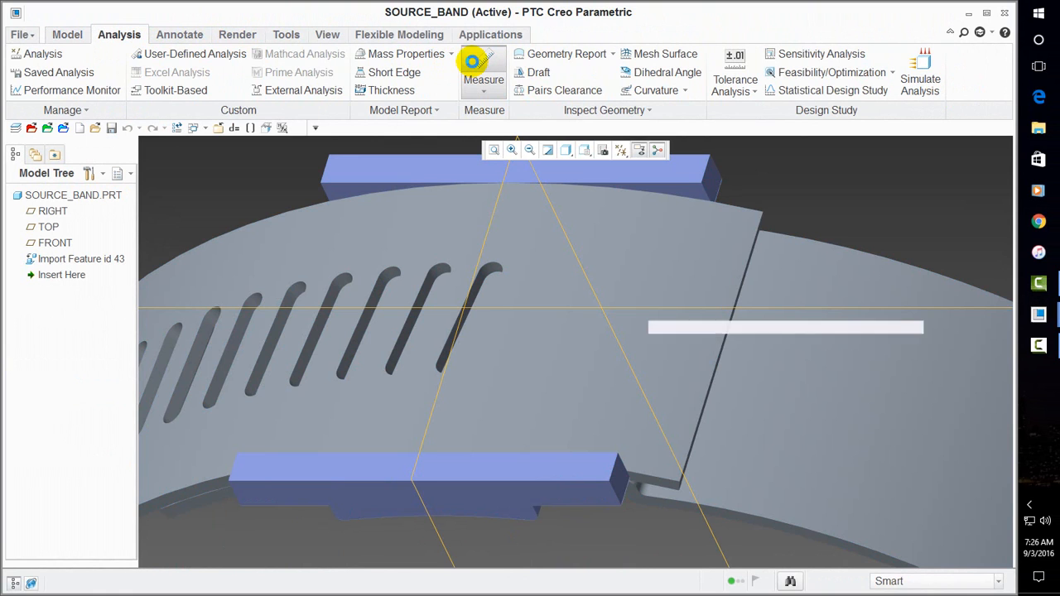
scroll(396, 294, up, 4)
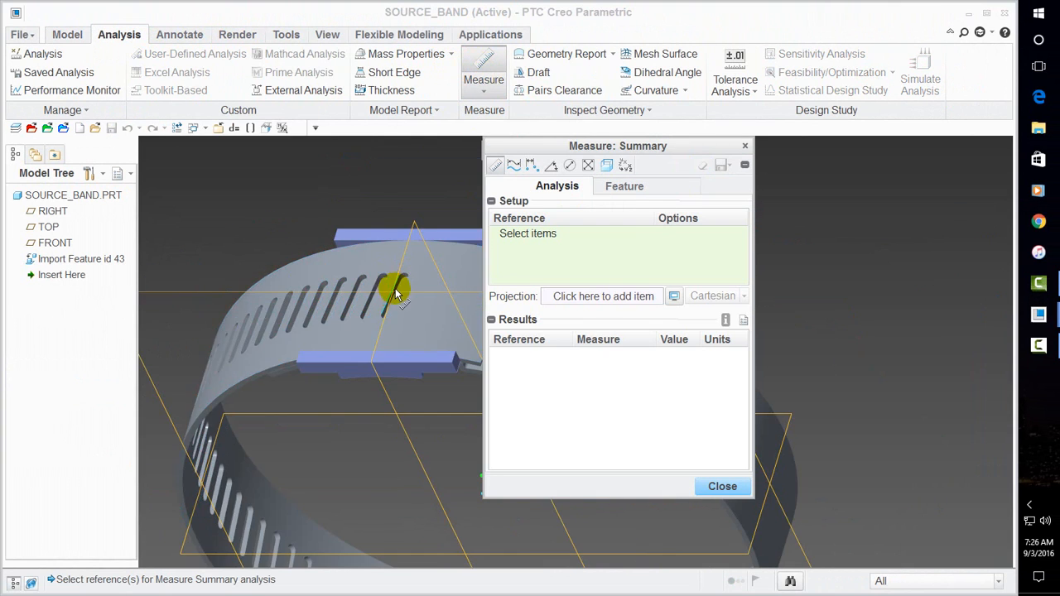
scroll(396, 294, down, 3)
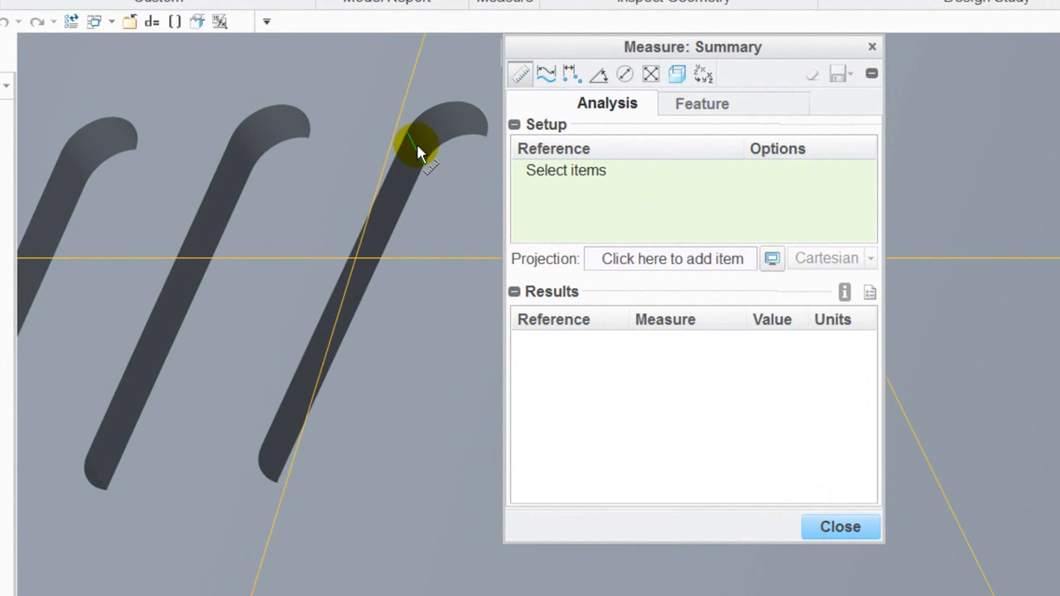
click(417, 143)
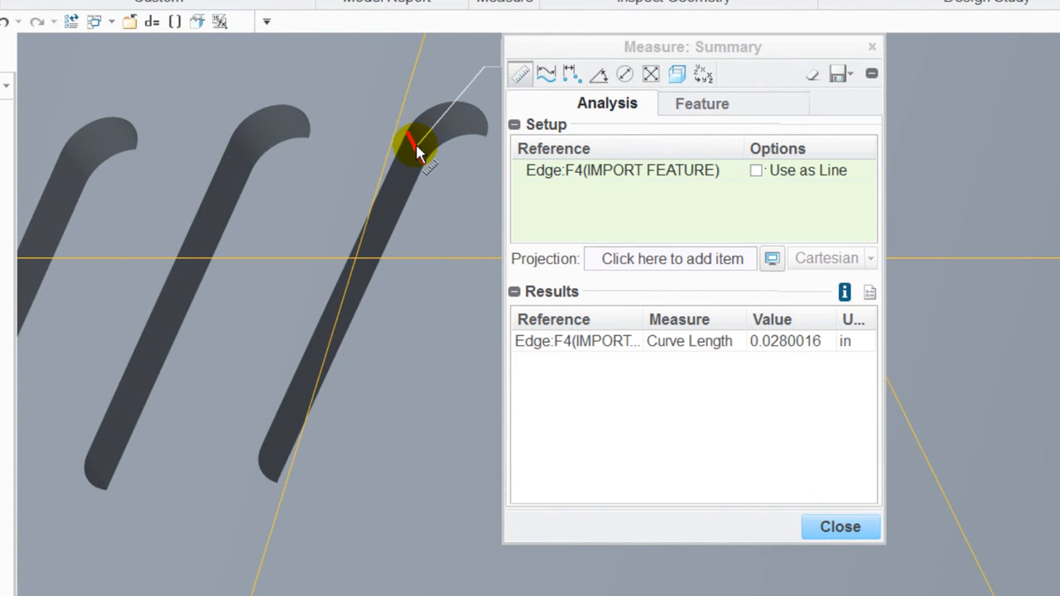
ctrl+click(269, 461)
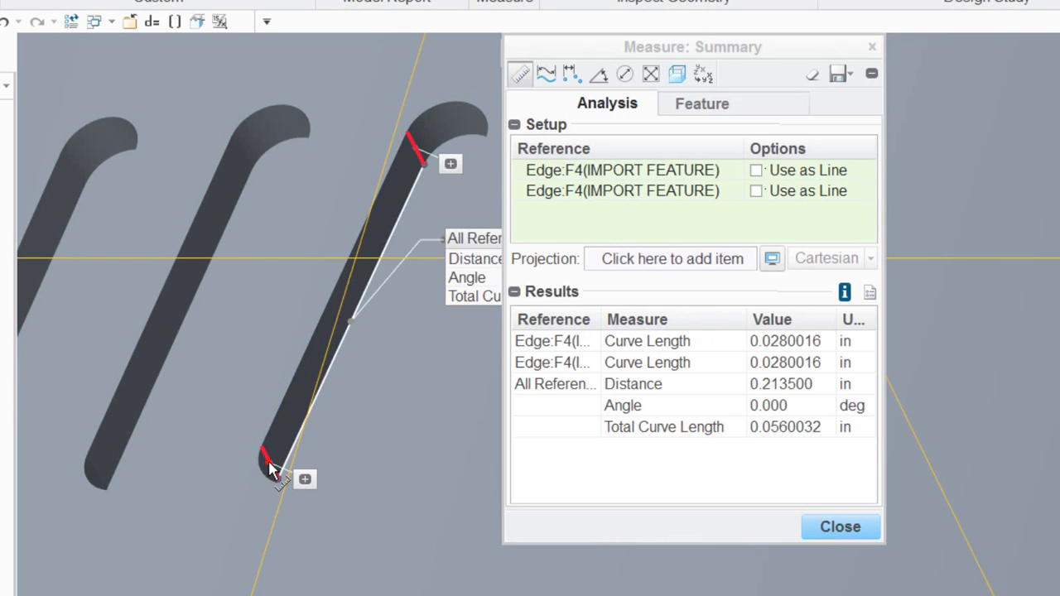
drag(467, 238, 133, 91)
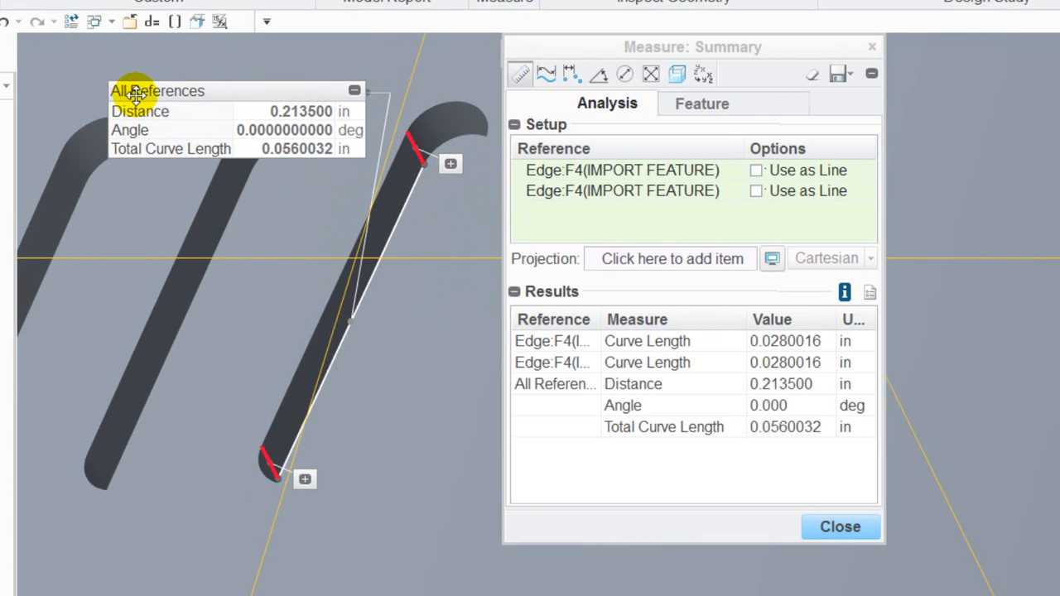
Replace the second measurement reference with the thickness edge across the last slot's upper end and measure the distance and angle
click(649, 193)
right_click(647, 193)
click(692, 208)
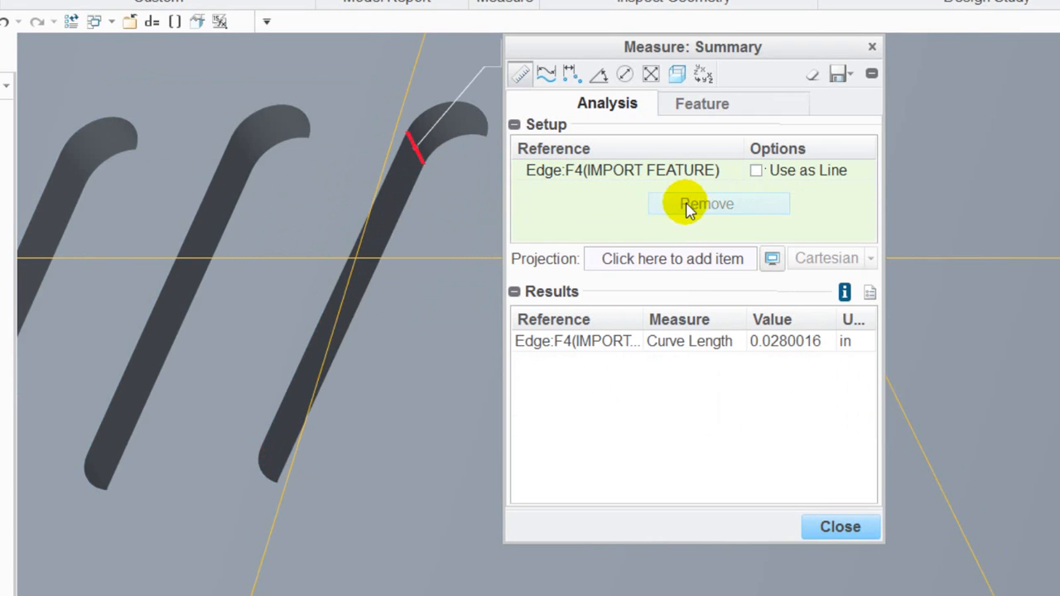
middle_drag(389, 217, 419, 195)
scroll(419, 195, up, 3)
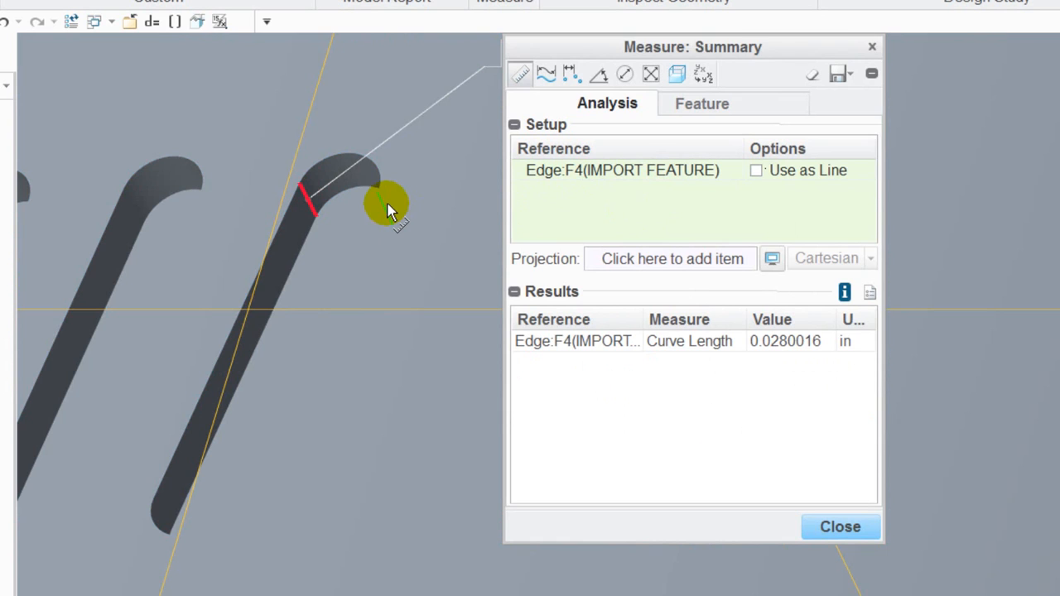
ctrl+click(388, 204)
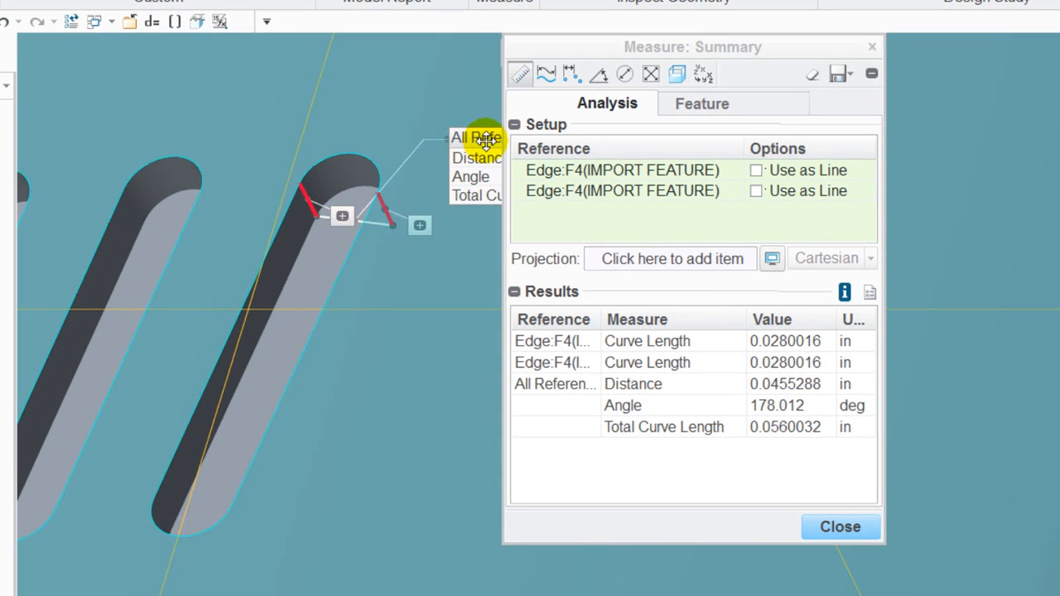
drag(480, 137, 251, 108)
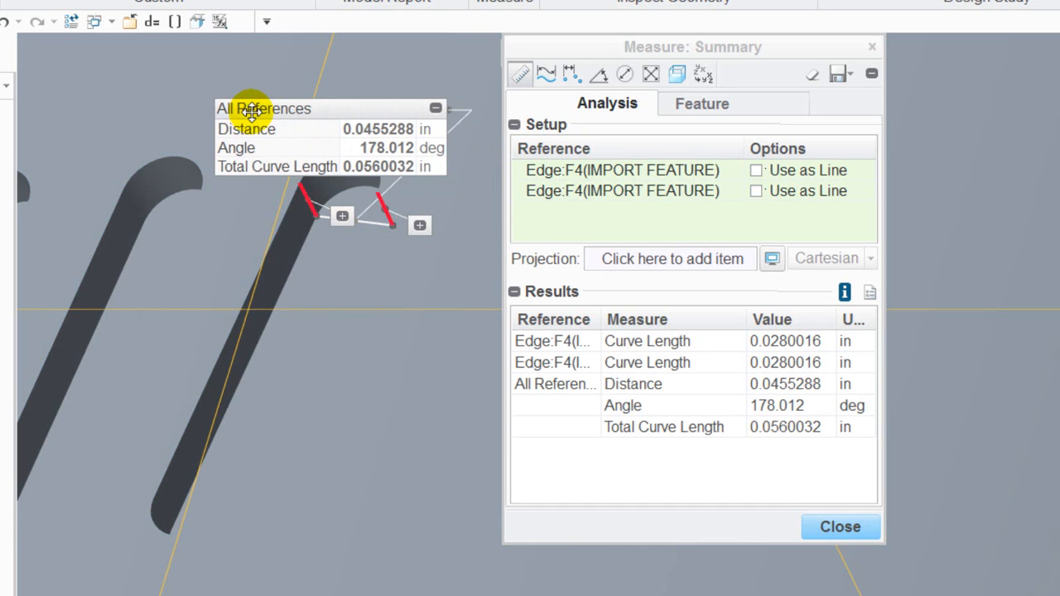
drag(251, 108, 400, 112)
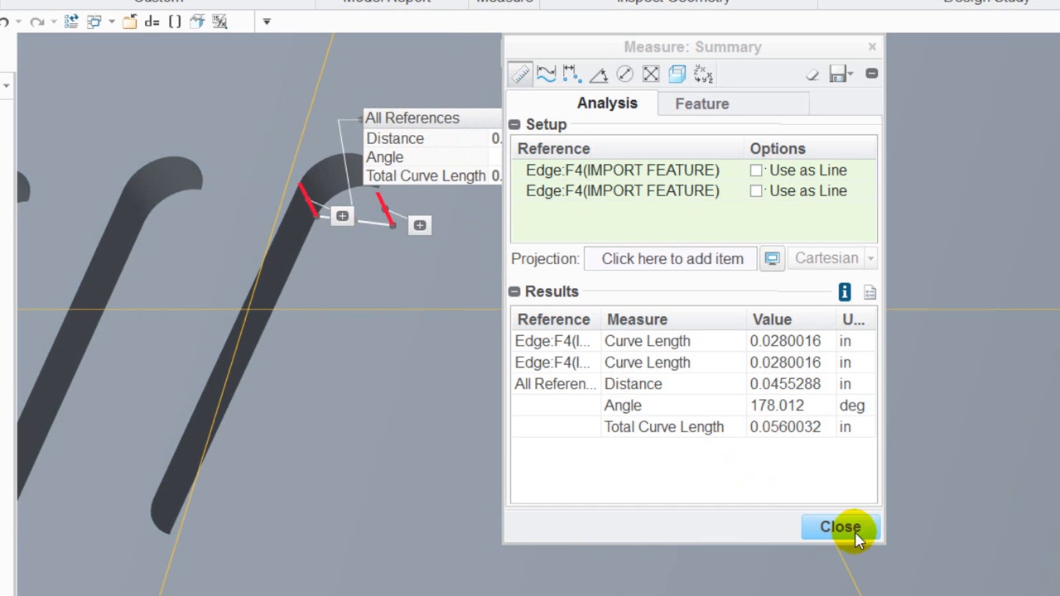
click(840, 527)
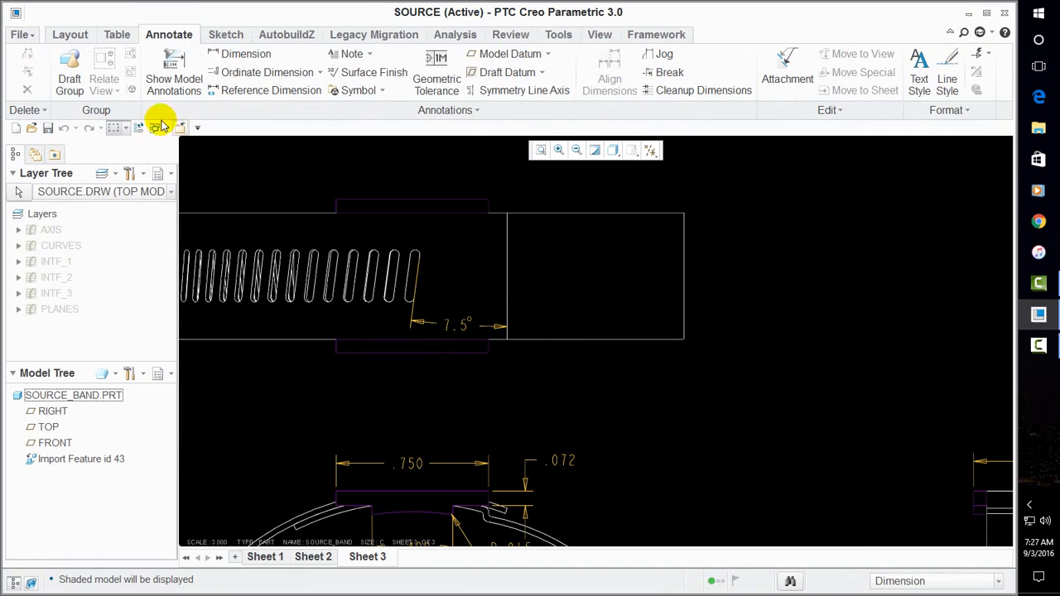
Save the SOURCE drawing to the You_Tube folder
click(48, 130)
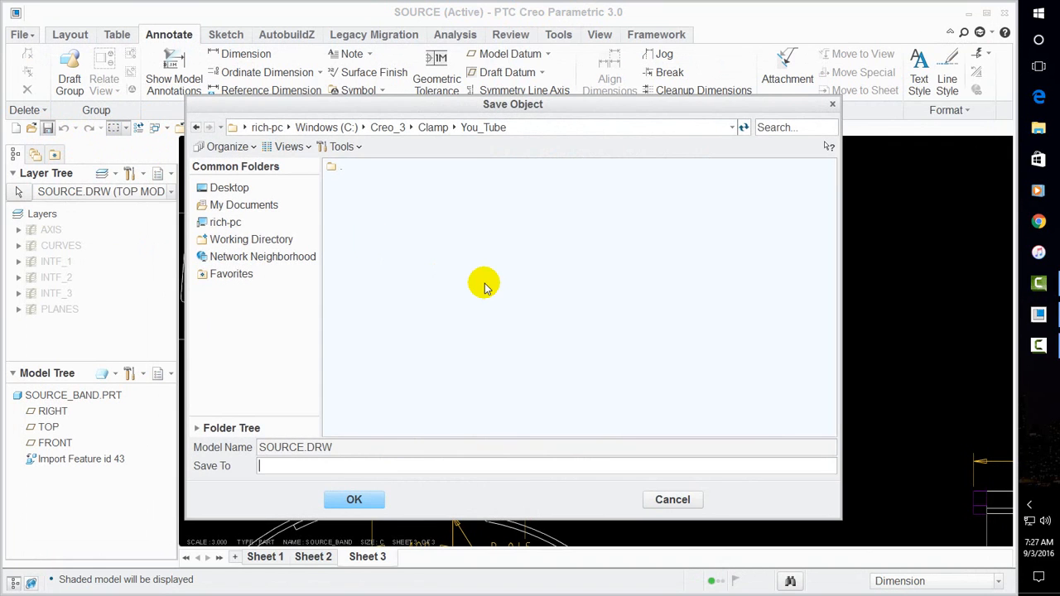
middle_click(483, 284)
Examine the dimensioned views on Sheet 3, especially the stepped band end beside the housing in the front view
scroll(493, 288, down, 5)
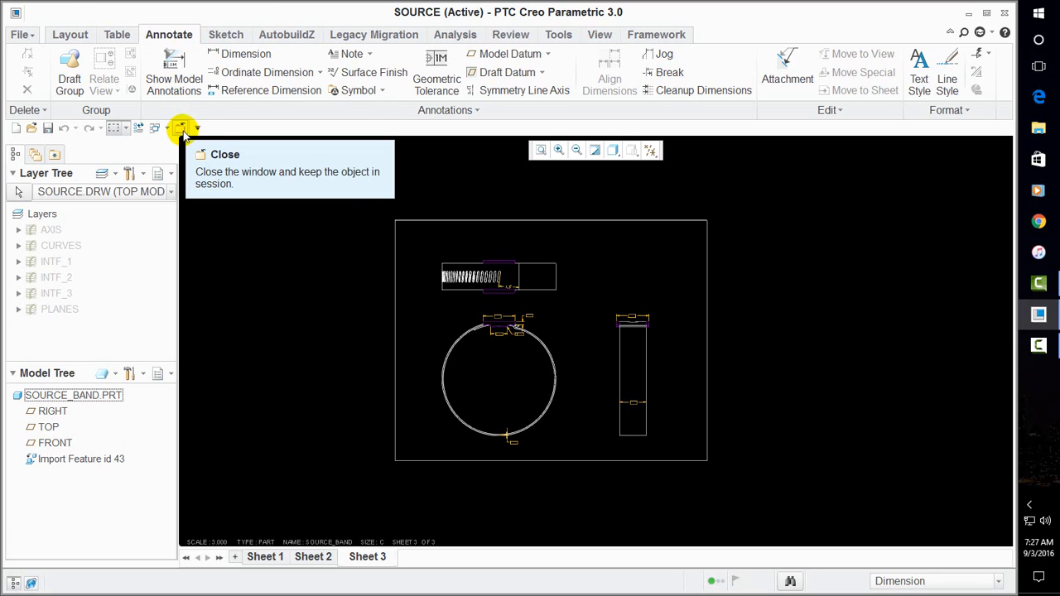
scroll(545, 336, up, 5)
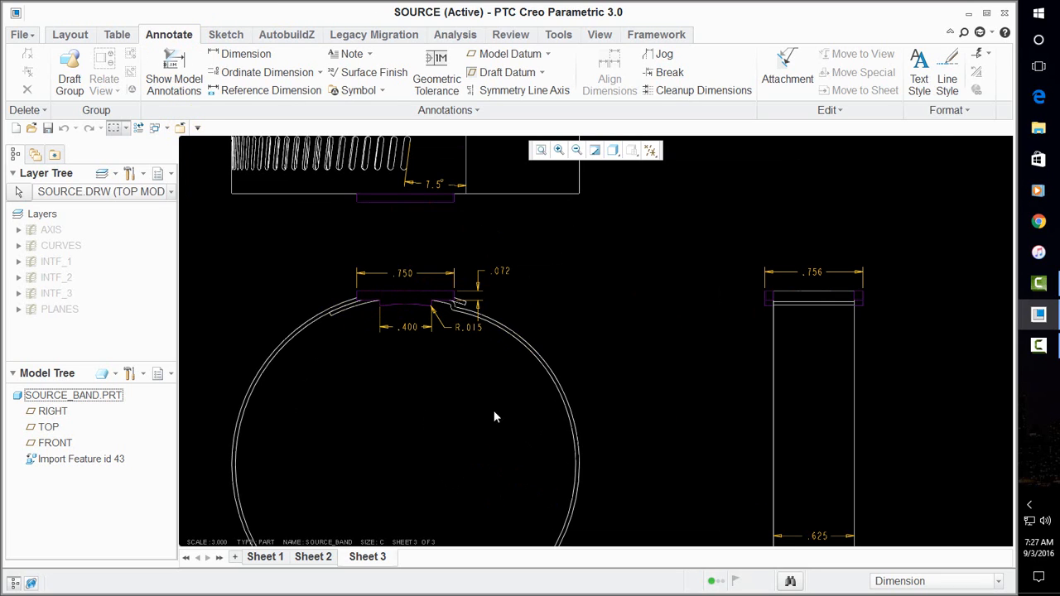
scroll(522, 361, up, 4)
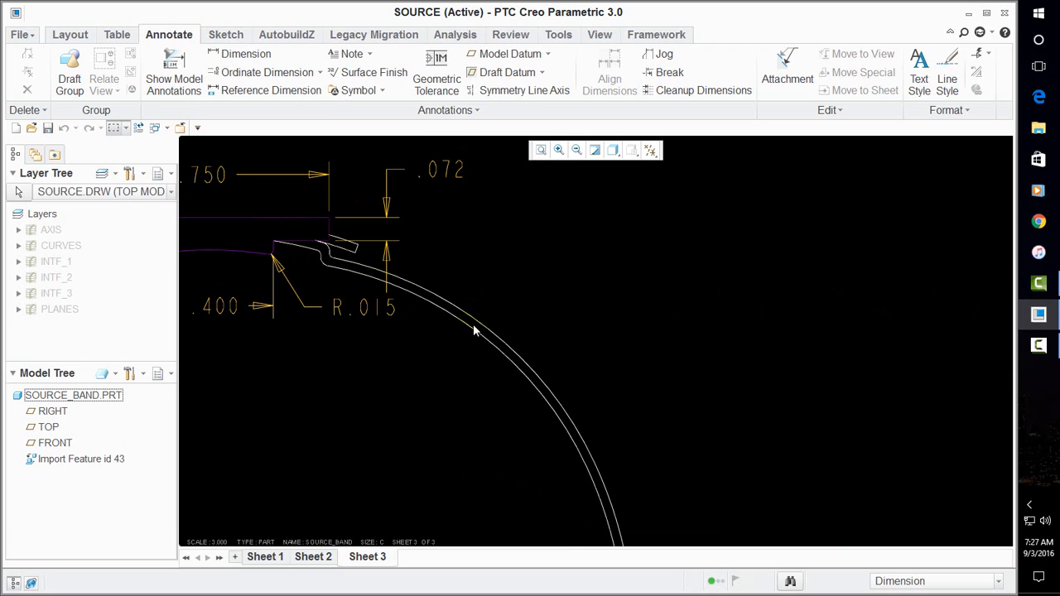
scroll(639, 366, down, 8)
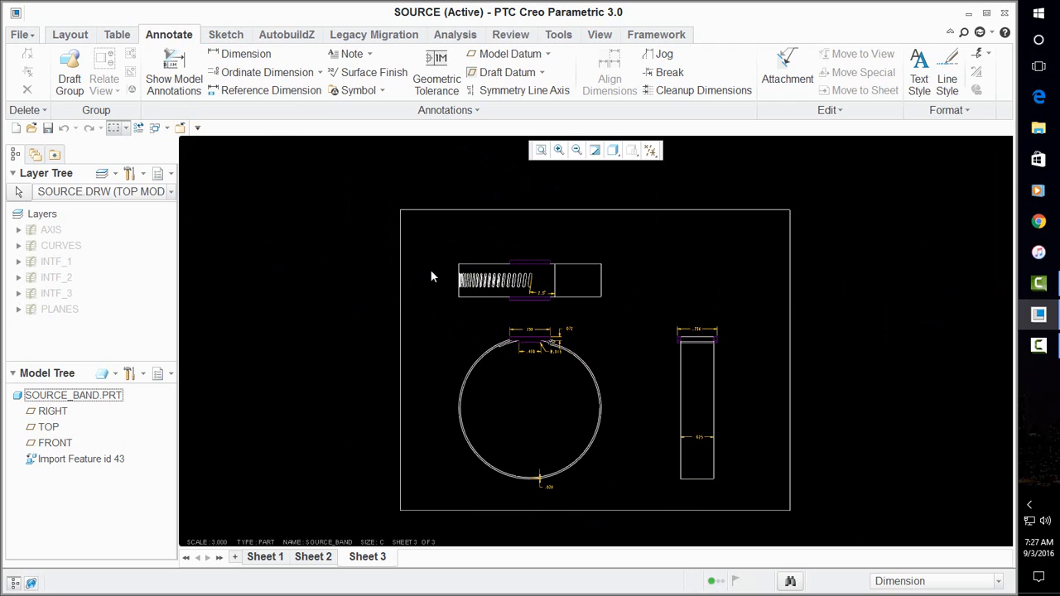
scroll(560, 348, up, 4)
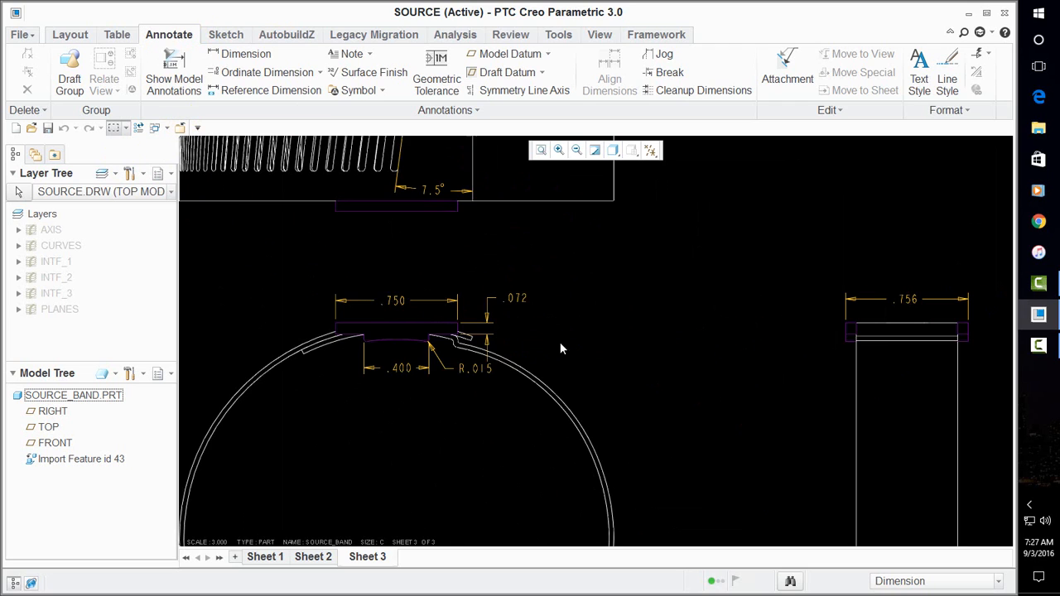
scroll(497, 360, up, 3)
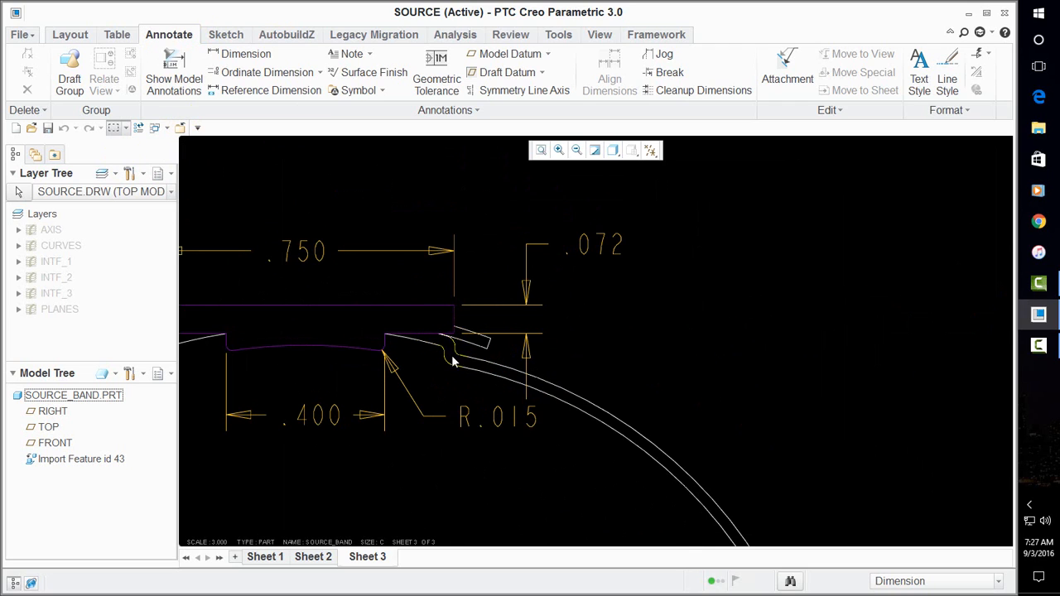
scroll(594, 294, down, 6)
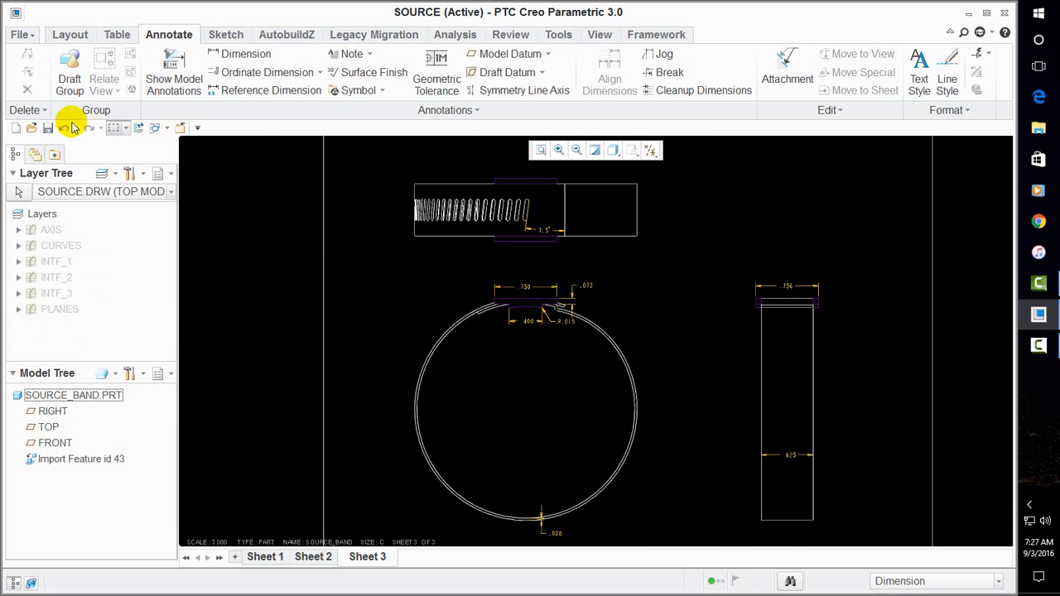
Close the SOURCE drawing window and create a new part named CLAMP
click(180, 127)
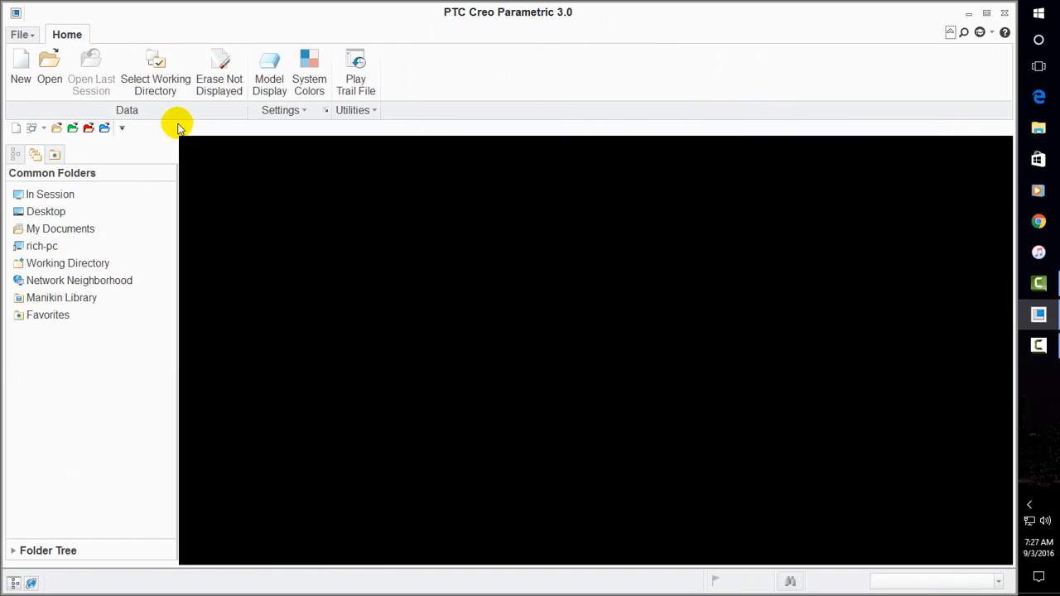
click(16, 128)
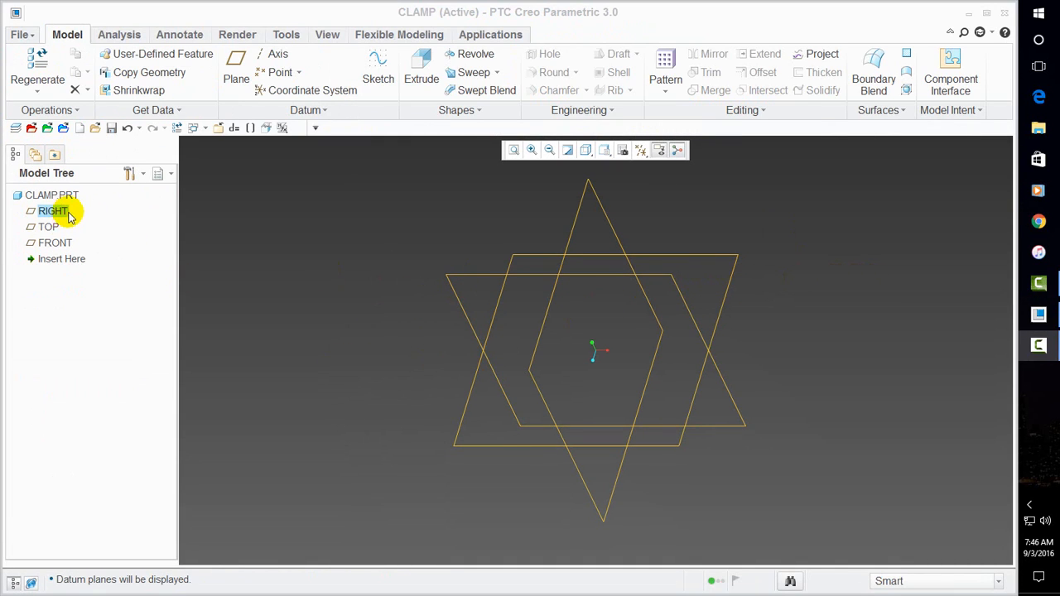
Start a sketch on the FRONT datum plane with the RIGHT plane as the reference oriented to the right
click(383, 65)
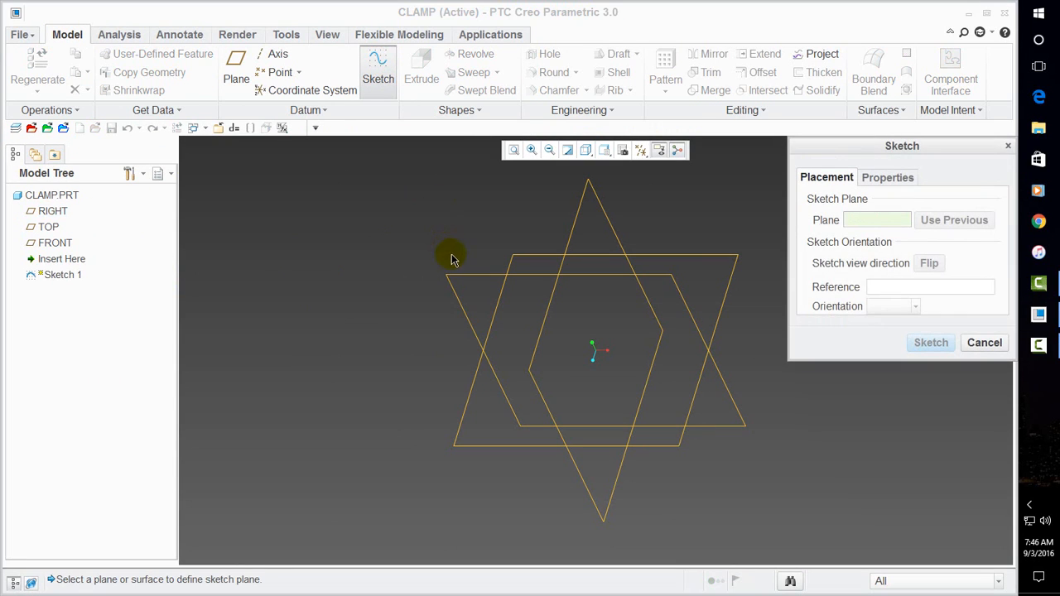
click(455, 279)
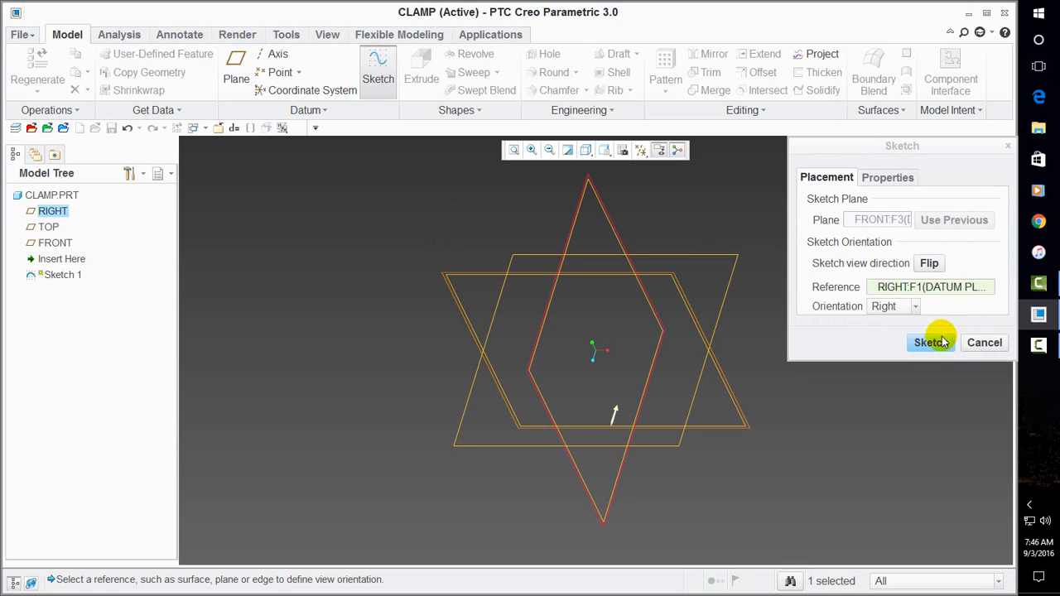
click(932, 342)
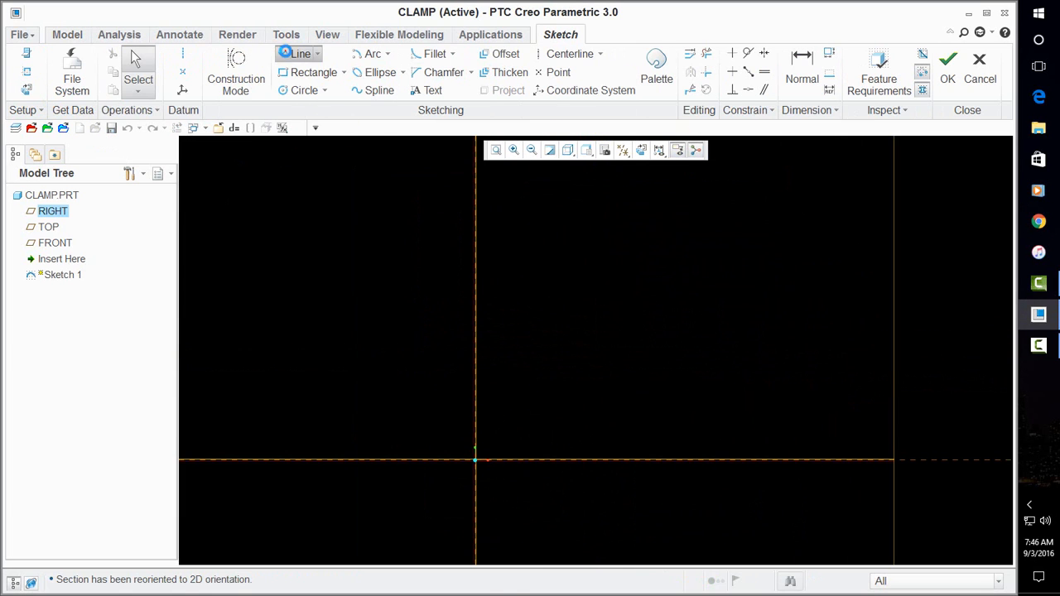
Sketch a horizontal line from the origin along the horizontal reference and set its length to 5
click(286, 53)
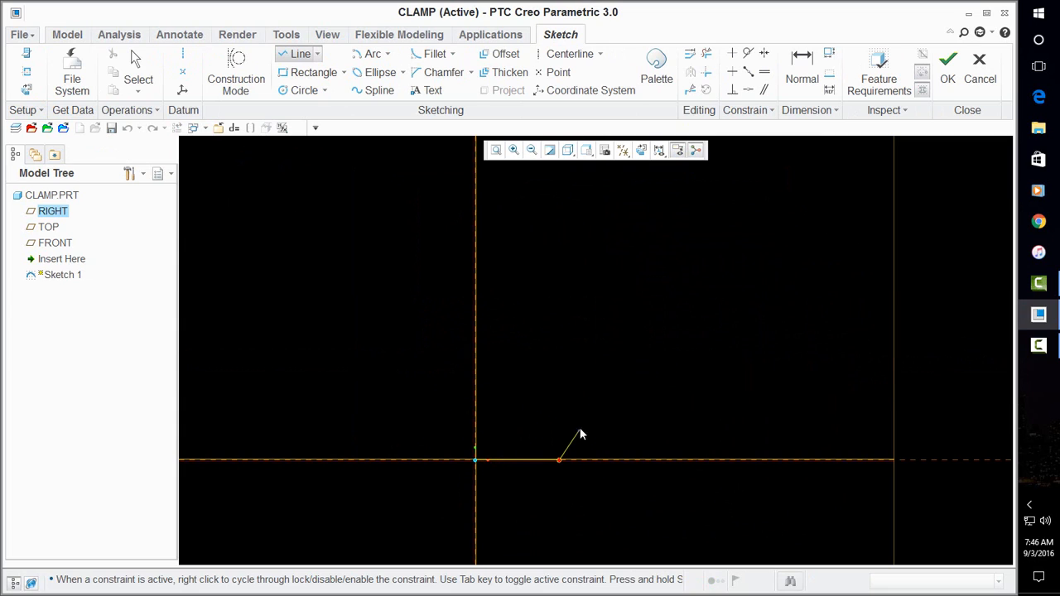
middle_click(594, 419)
middle_click(580, 424)
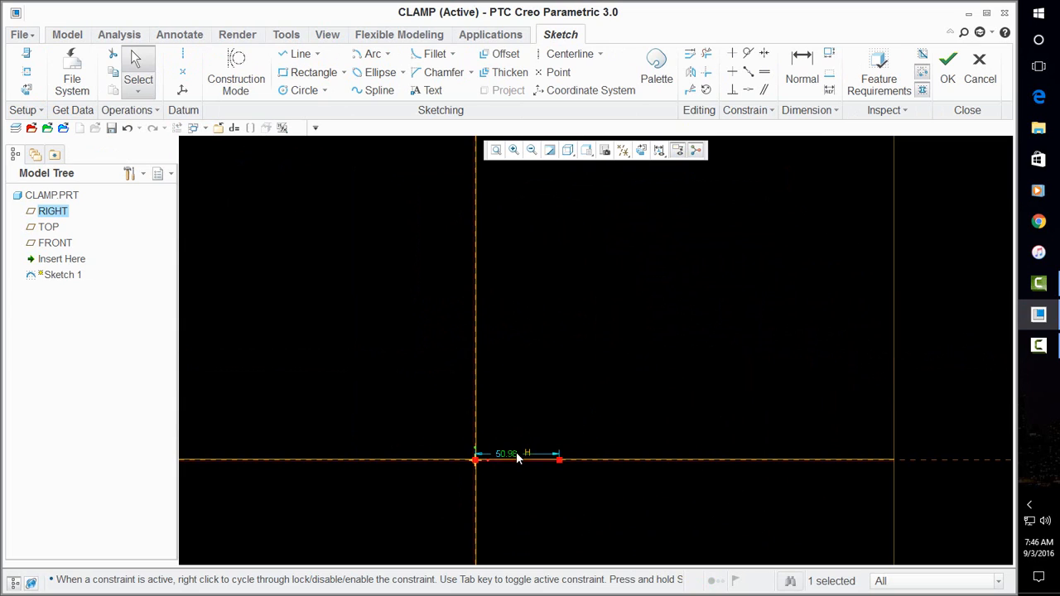
double_click(517, 456)
text(5)
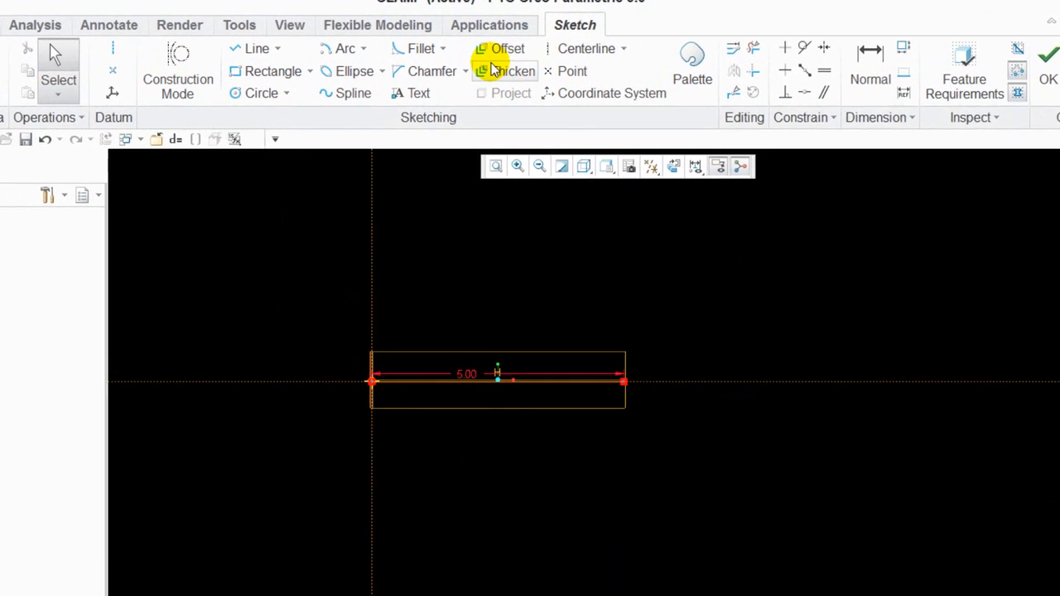
Sketch two tangent arcs forming an S-bend upward from the line's free end, with radii of about 0.95 and 0.92
click(363, 48)
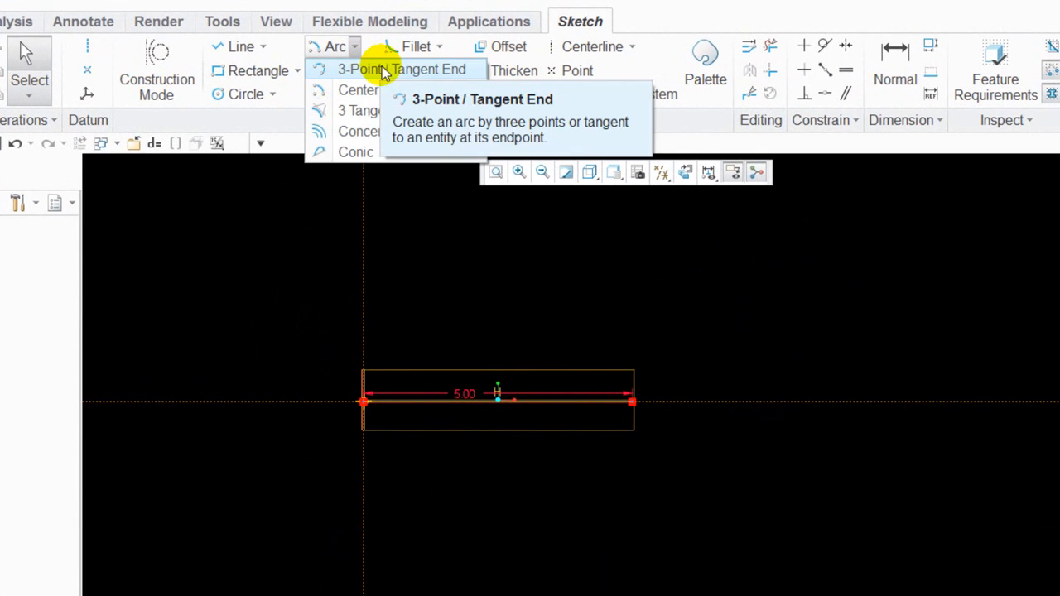
click(382, 69)
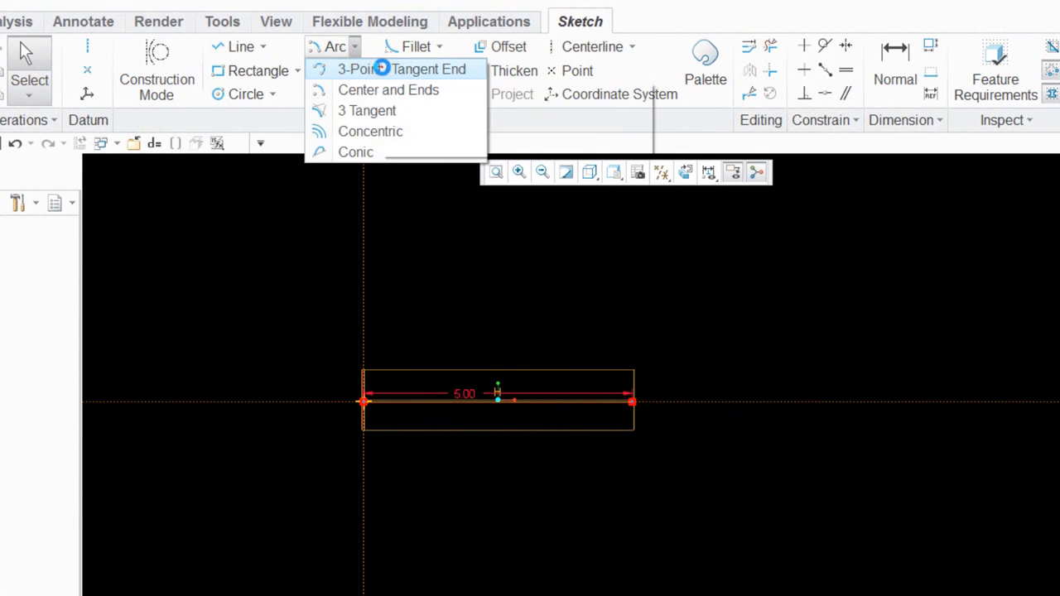
click(642, 406)
click(682, 355)
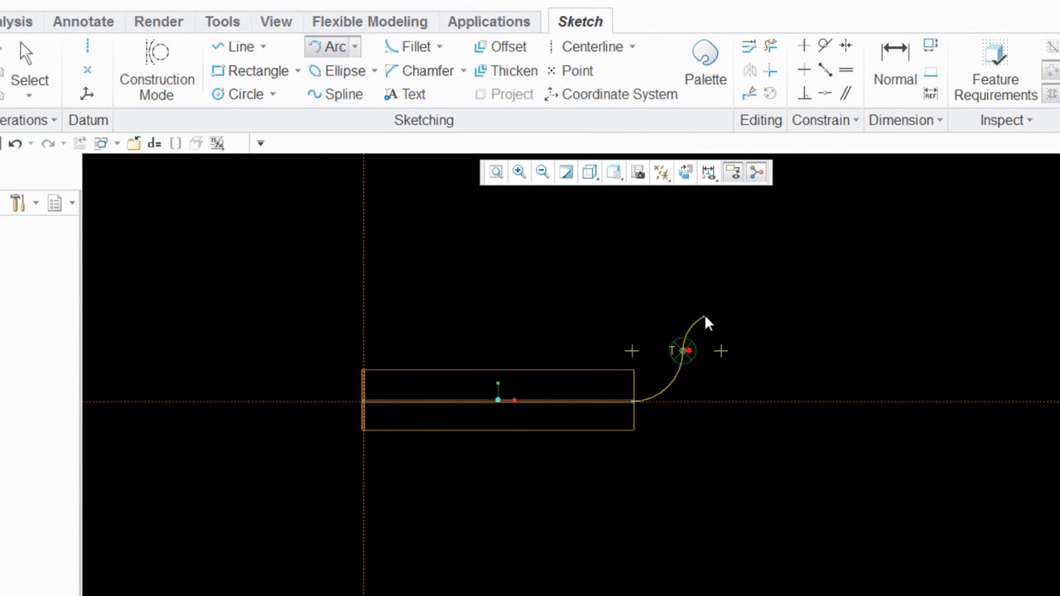
click(733, 304)
middle_click(807, 273)
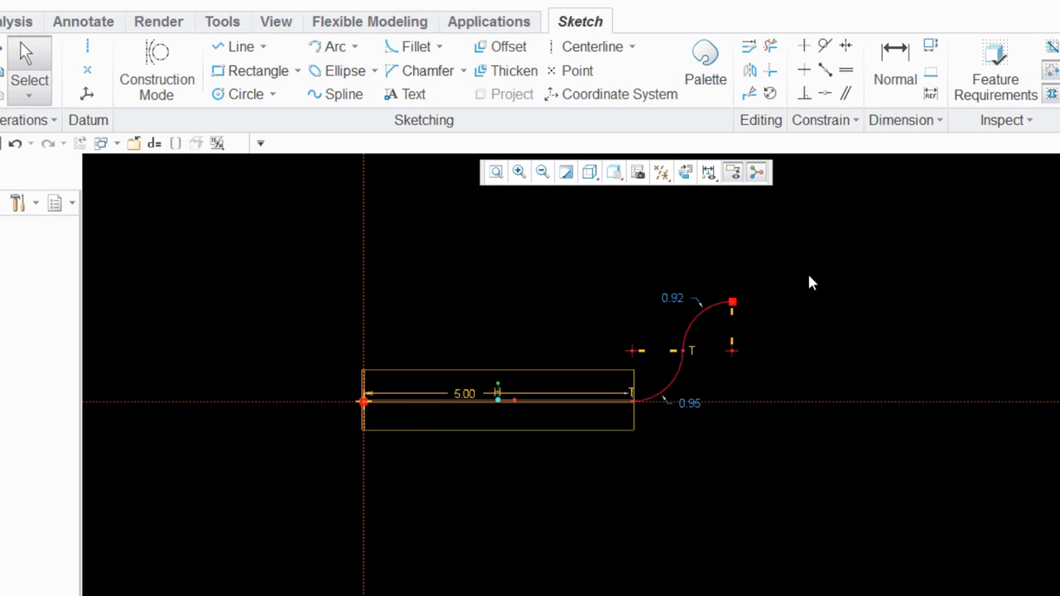
Constrain the two S-bend arcs to equal radii and finish the sketch
click(846, 72)
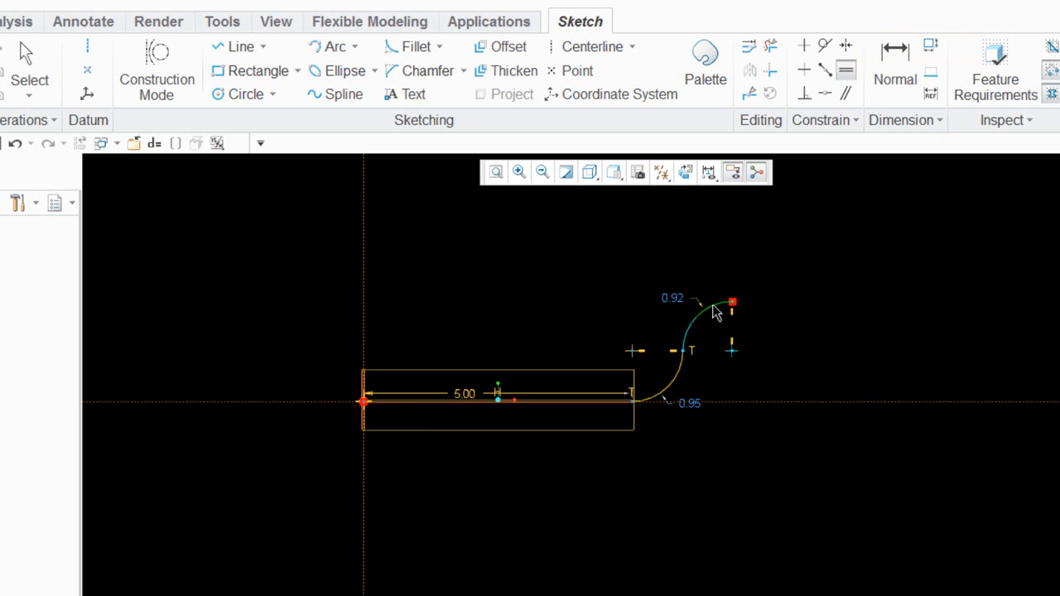
click(676, 378)
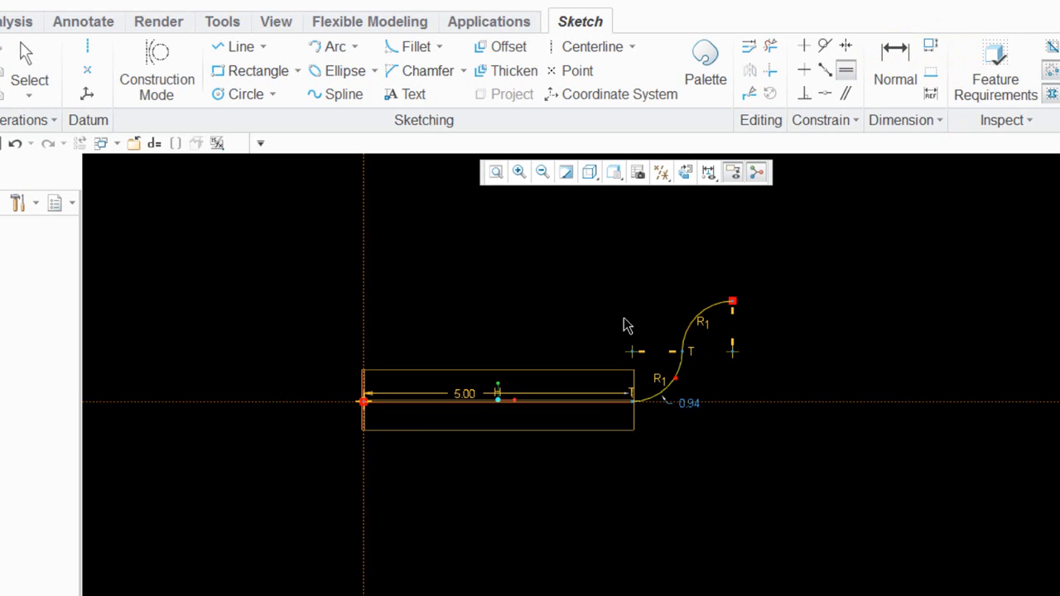
click(1059, 66)
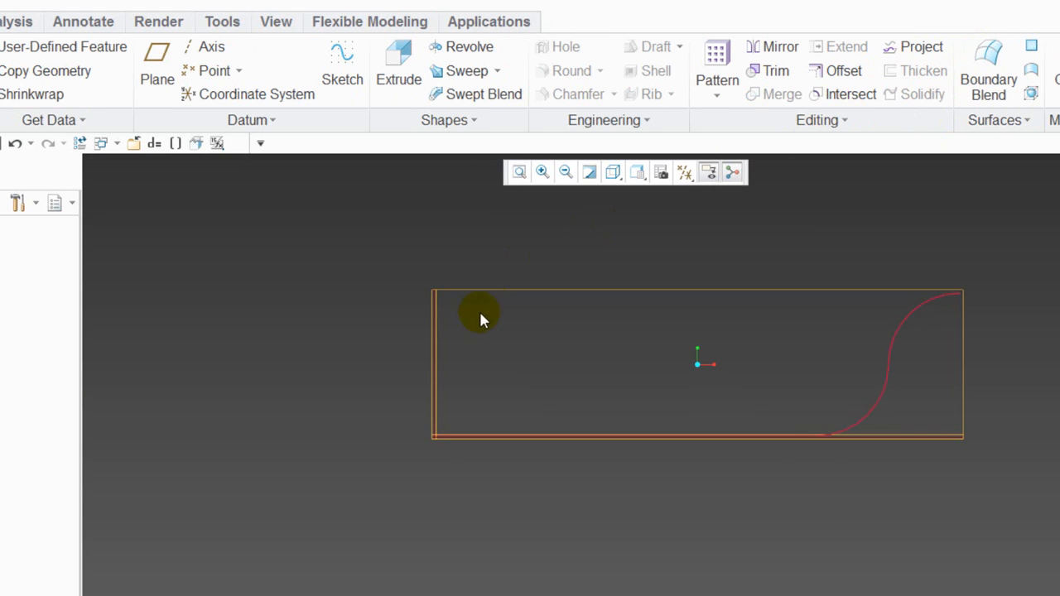
Start a solid Extrude with Thicken Sketch enabled and define its internal section on the previous sketch plane
click(248, 295)
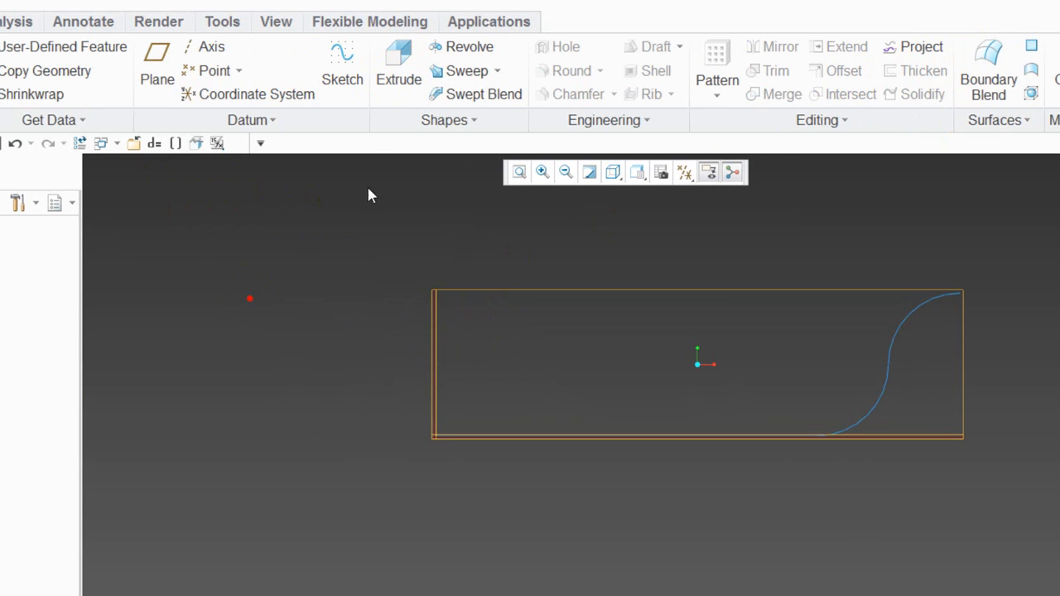
click(398, 58)
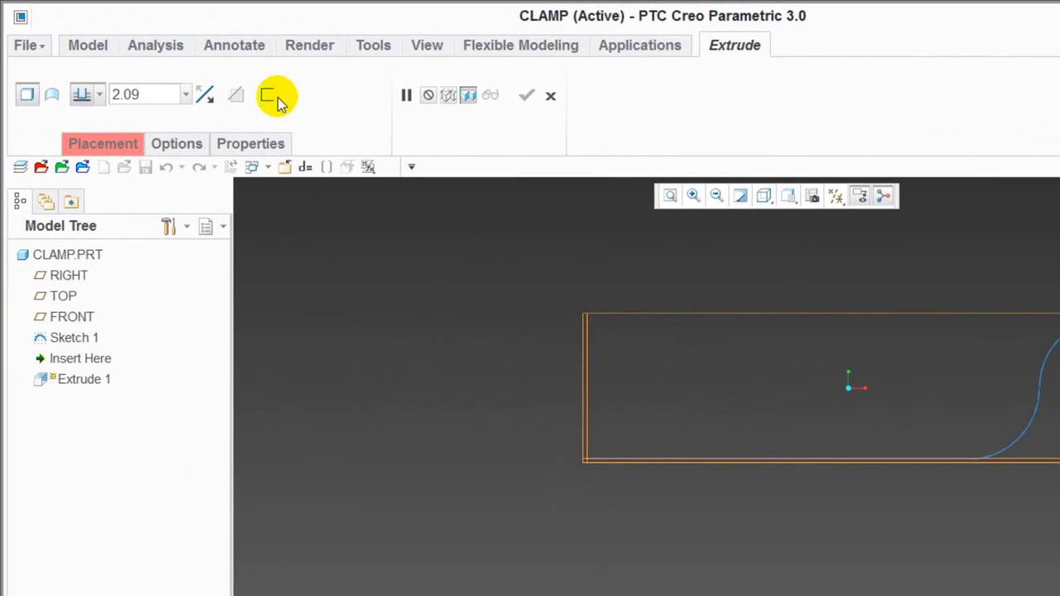
click(277, 99)
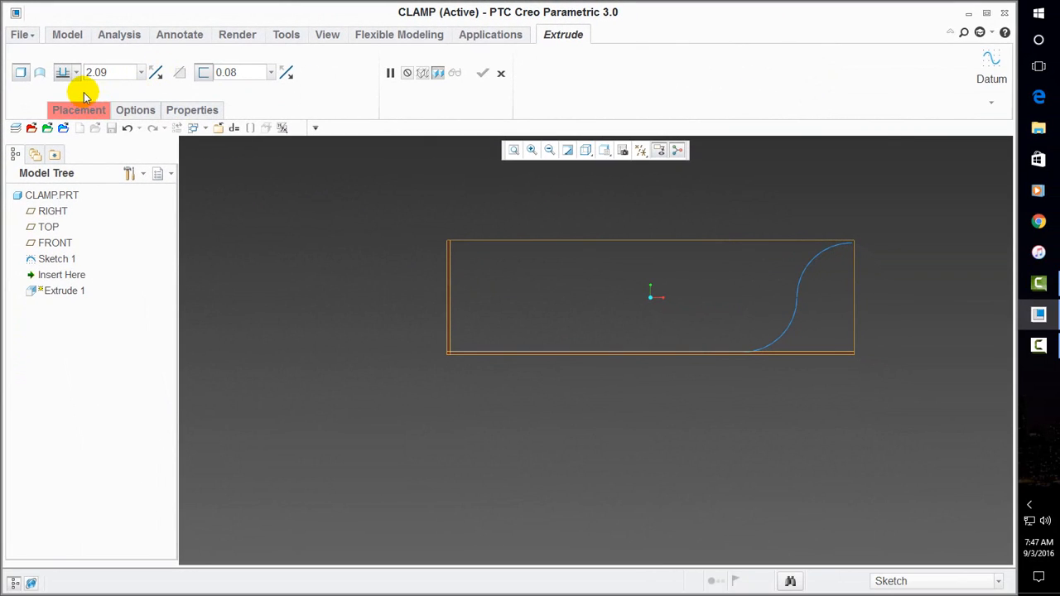
click(85, 112)
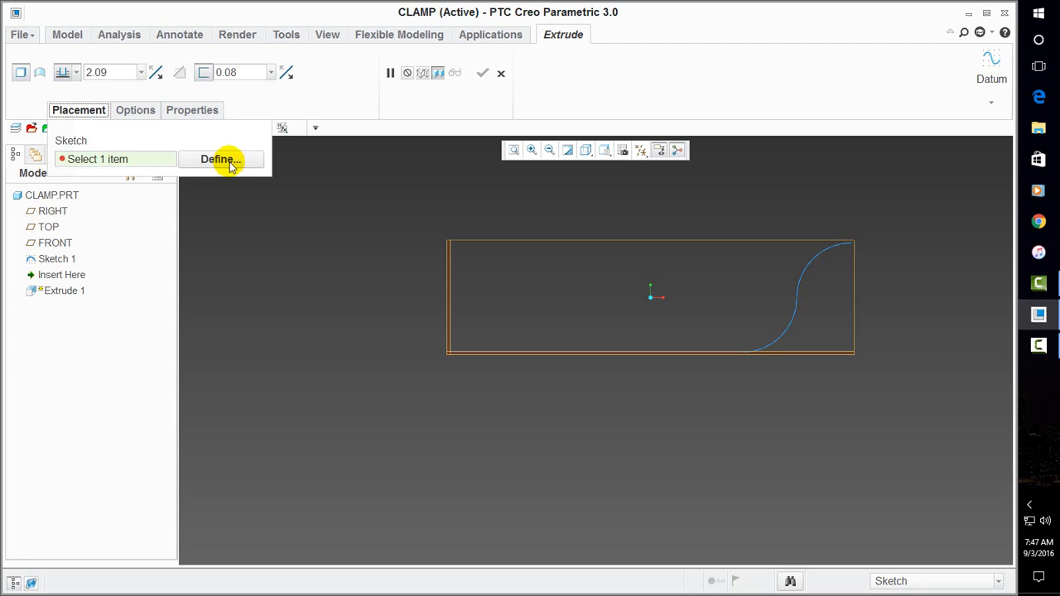
click(228, 159)
click(948, 219)
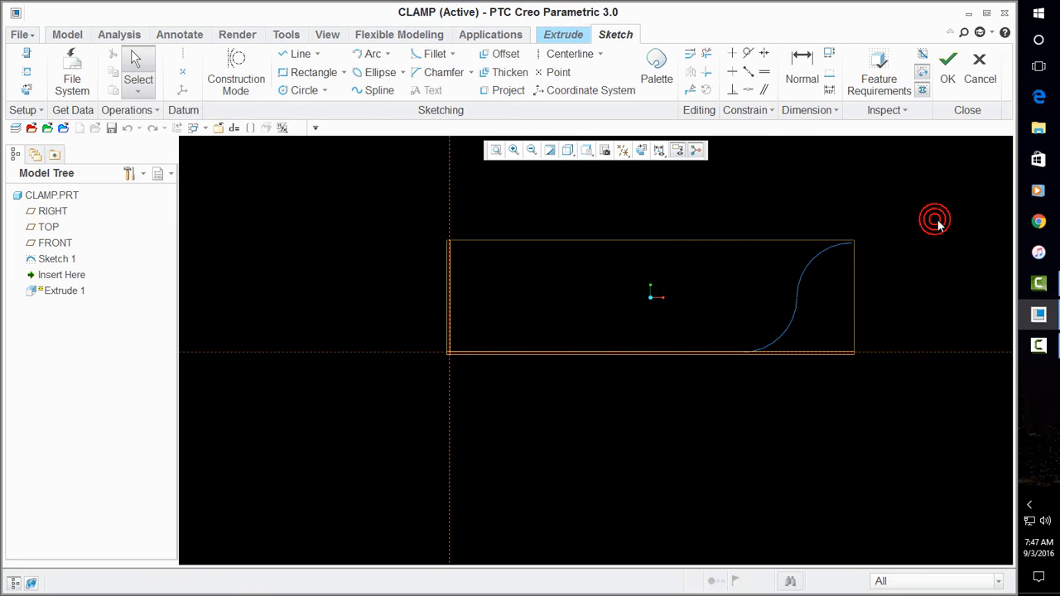
Turn off the display of all datum axes, points, coordinate systems and planes
click(623, 150)
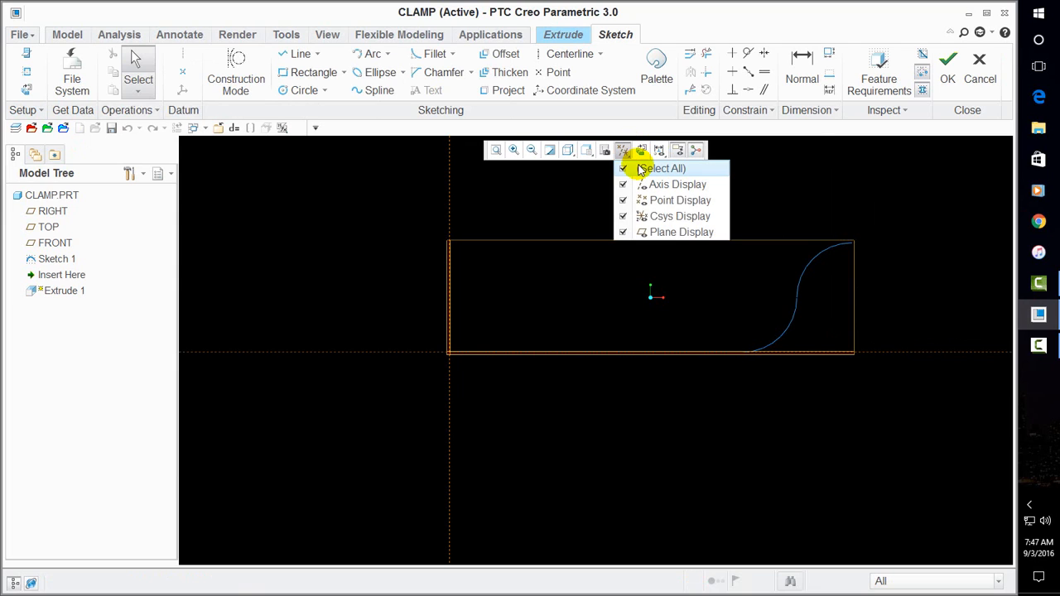
click(642, 170)
click(711, 481)
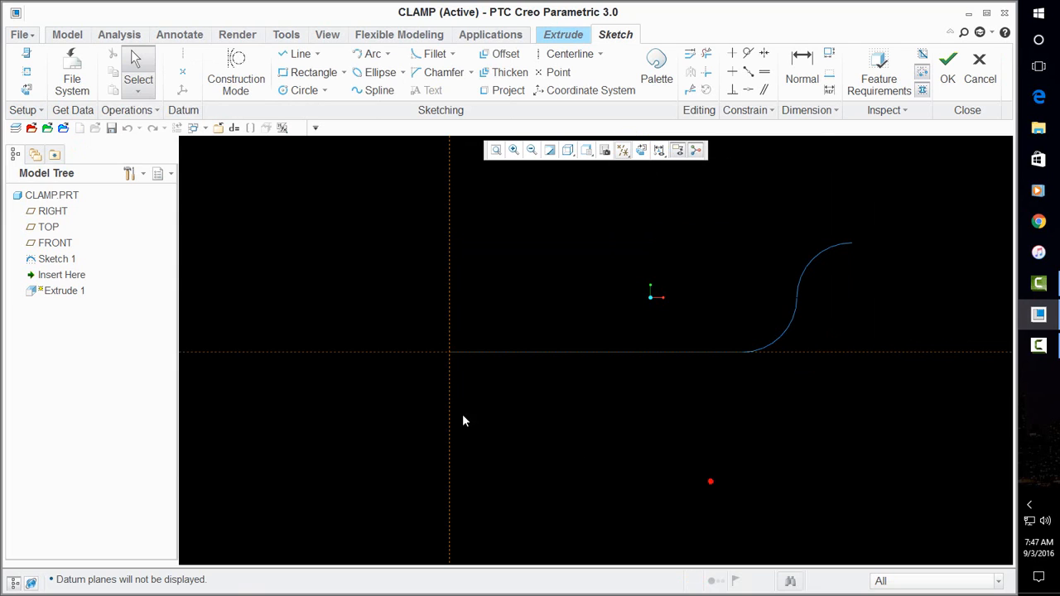
Sketch a horizontal line from the origin extending past the start of the S-bend, and finish the extrude section
click(296, 54)
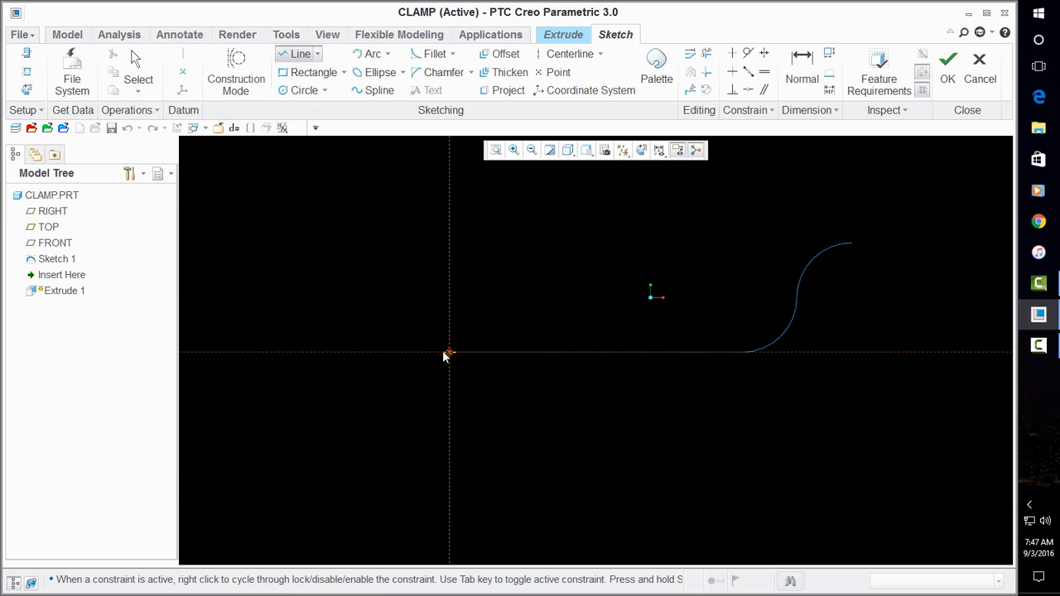
click(812, 352)
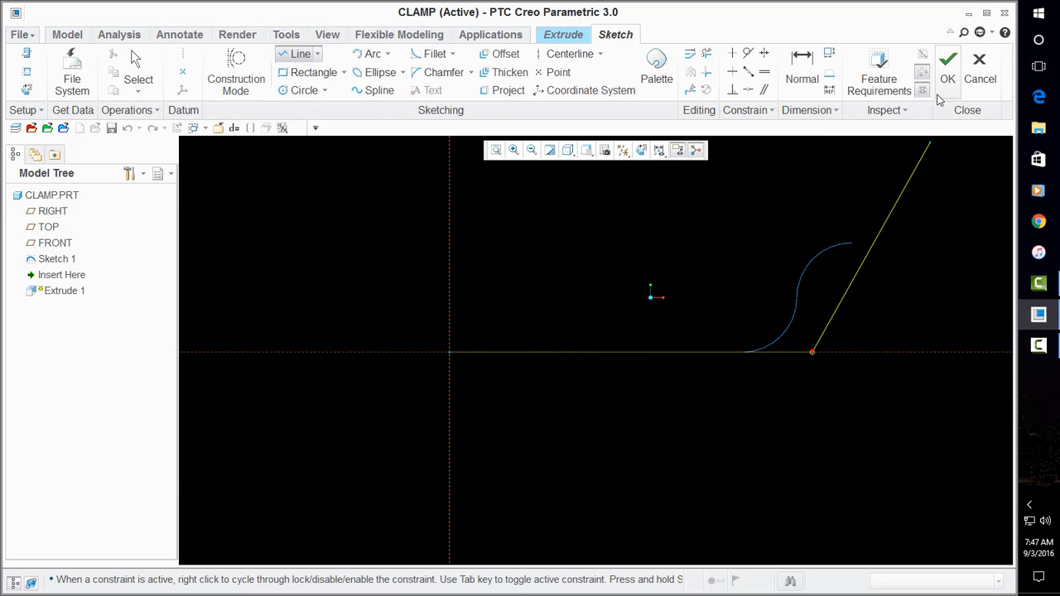
click(948, 57)
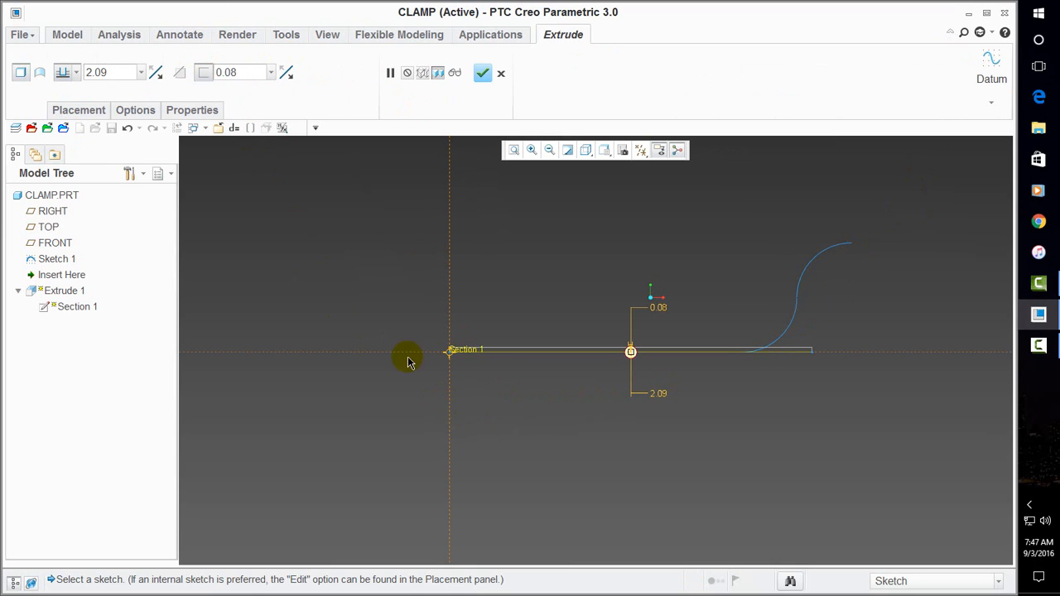
Flip the thin extrude's thickness to the underside of the section line
scroll(451, 348, up, 8)
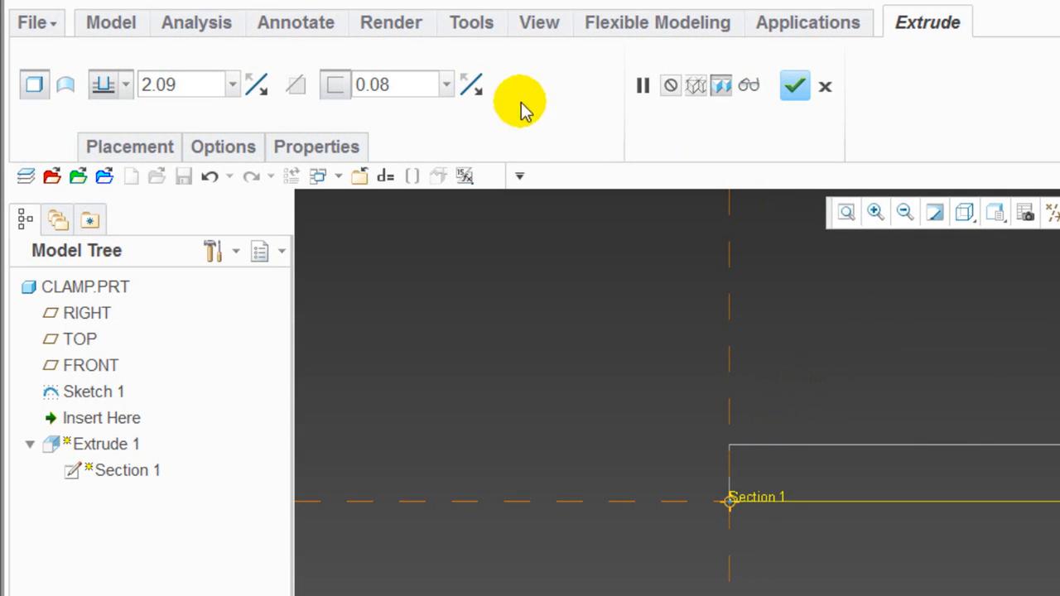
click(474, 85)
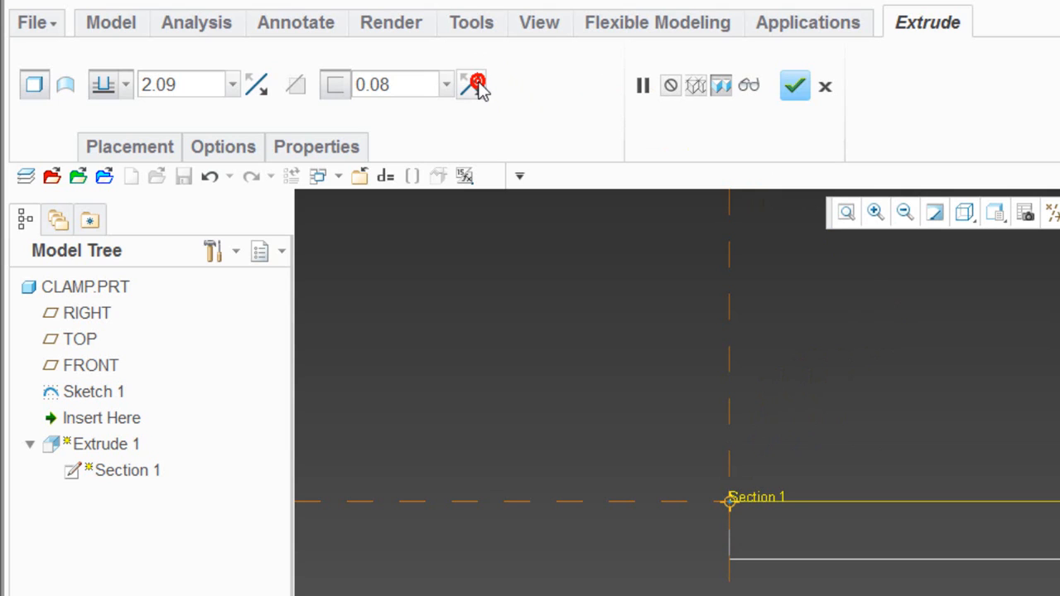
Flip the thin extrude's thickness to the upper side of the section line and complete the extrude
click(478, 85)
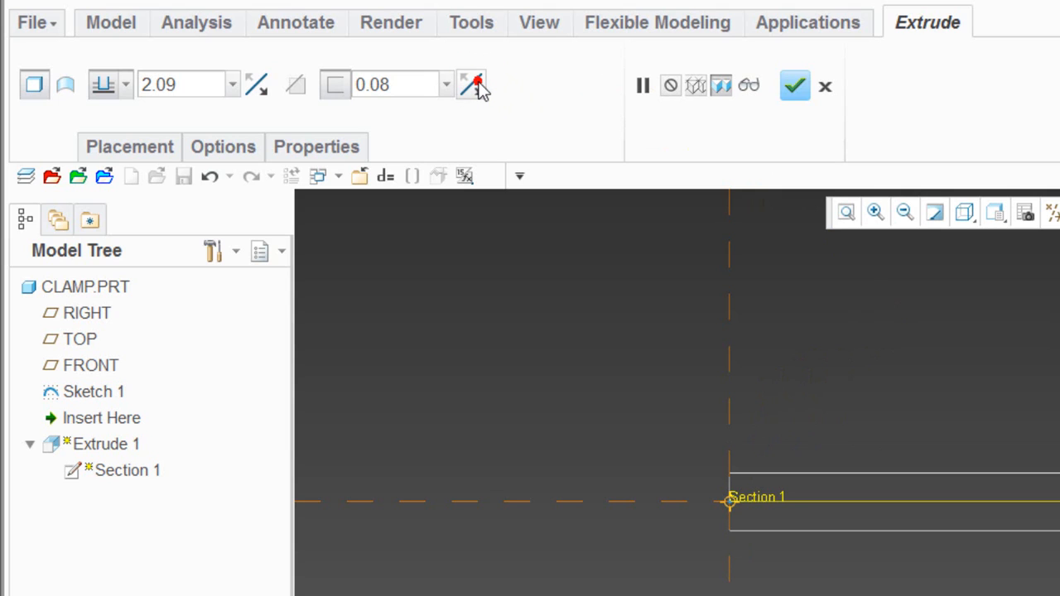
click(478, 85)
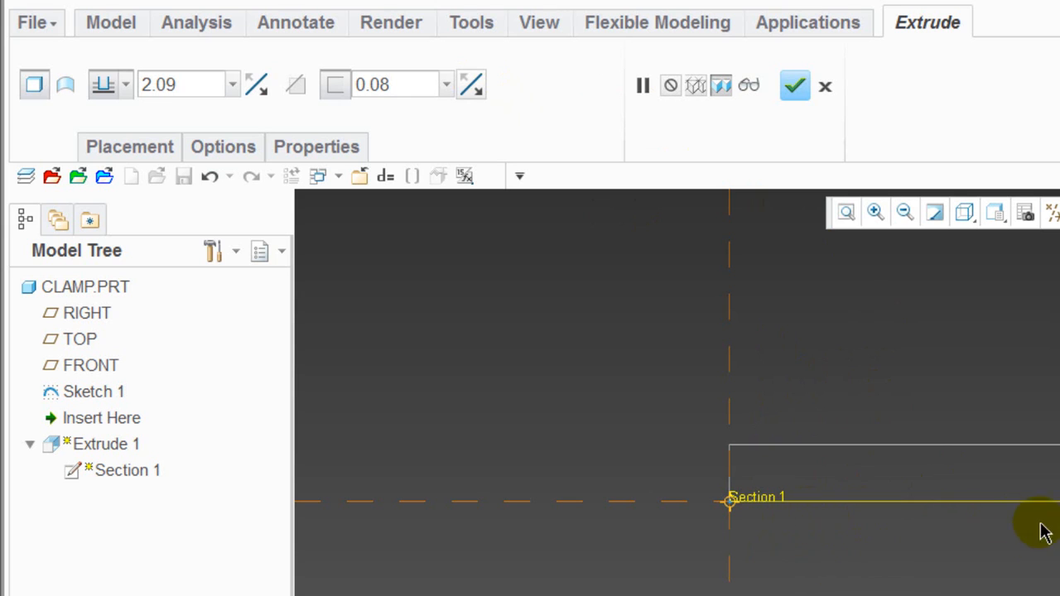
scroll(639, 591, up, 5)
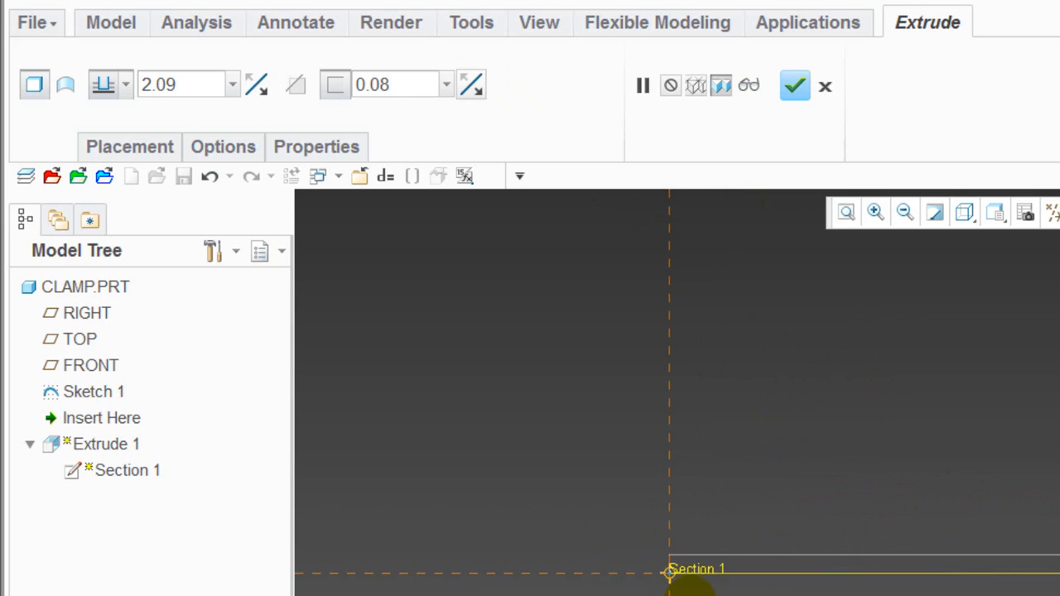
scroll(693, 595, up, 2)
click(796, 87)
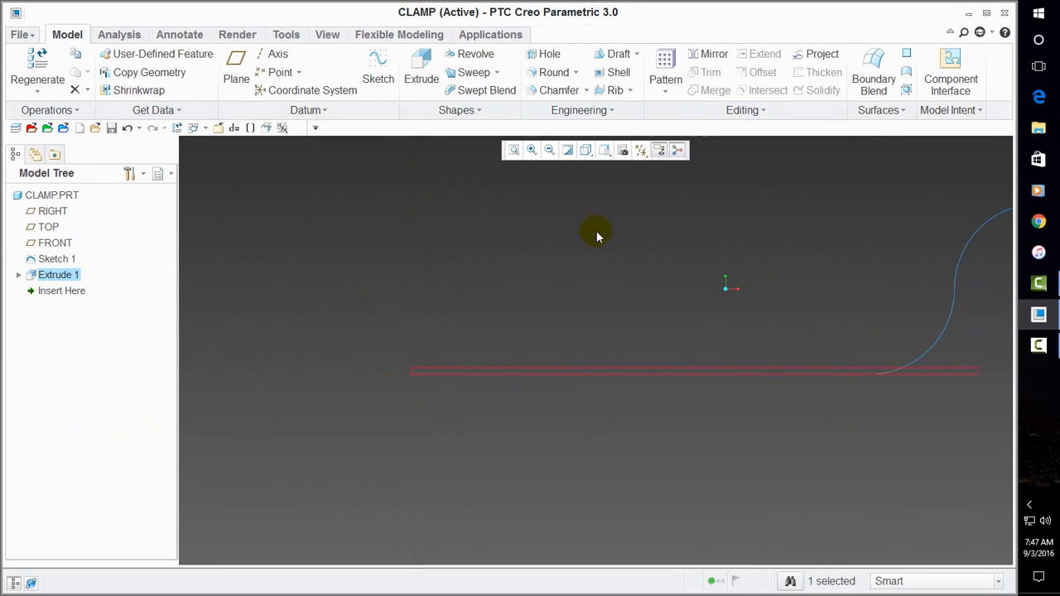
Start a Spinal Bend and choose the extruded plate's solid geometry as the geometry to bend
scroll(596, 234, up, 4)
middle_drag(748, 331, 684, 248)
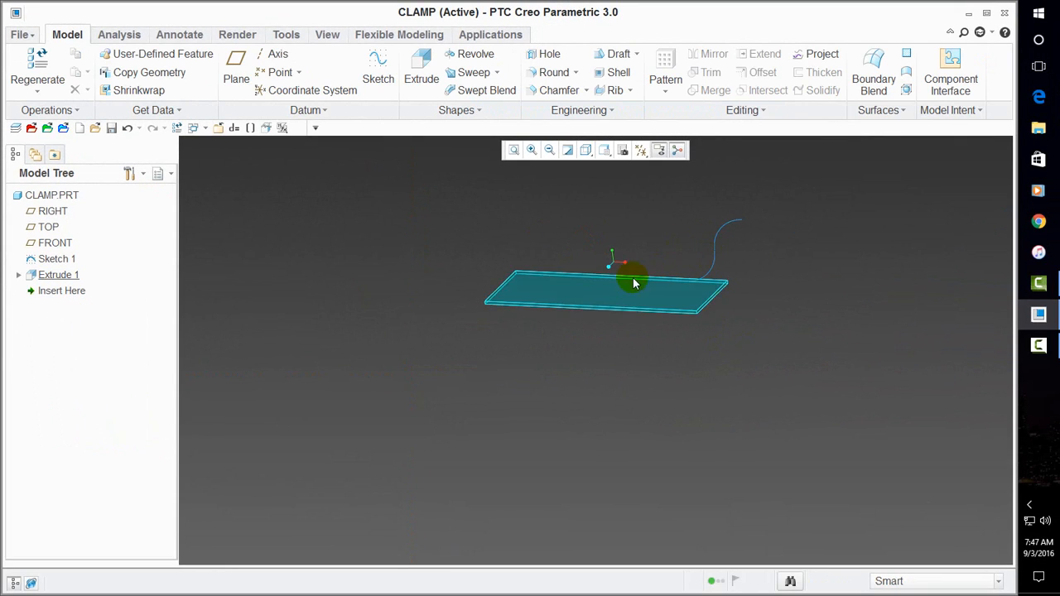
mouse_move(752, 343)
middle_down()
mouse_move(765, 287)
mouse_move(751, 339)
middle_up()
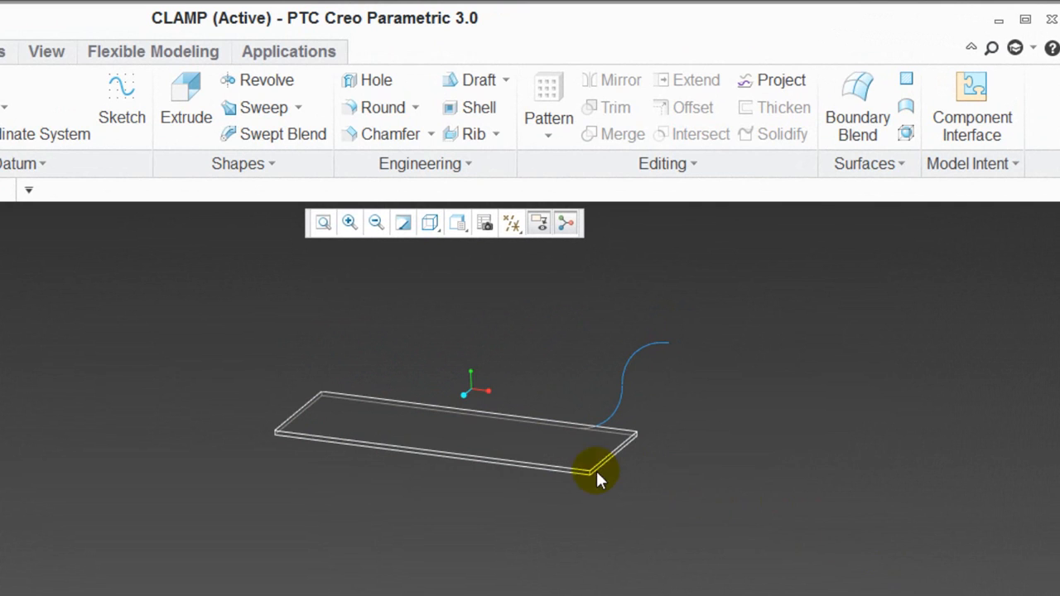
mouse_move(635, 441)
middle_down()
mouse_move(627, 473)
mouse_move(642, 426)
mouse_move(637, 462)
middle_up()
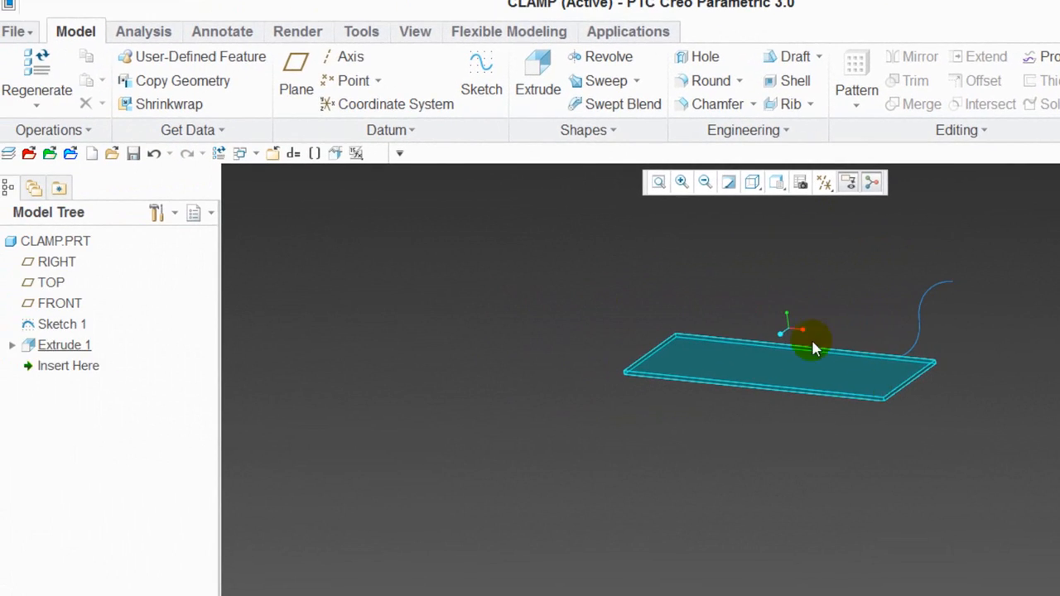
click(776, 129)
click(749, 174)
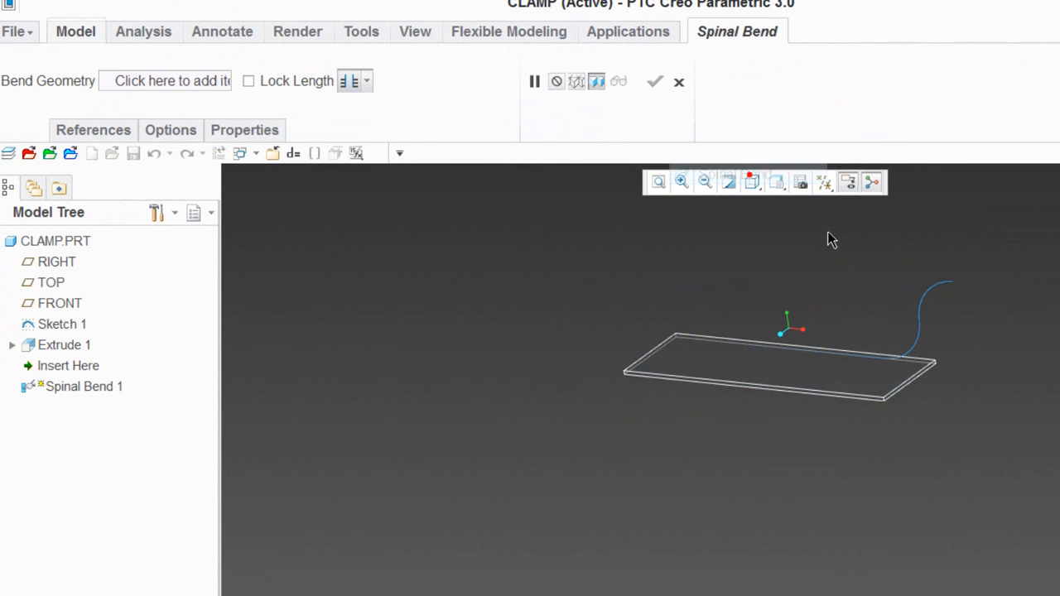
click(195, 81)
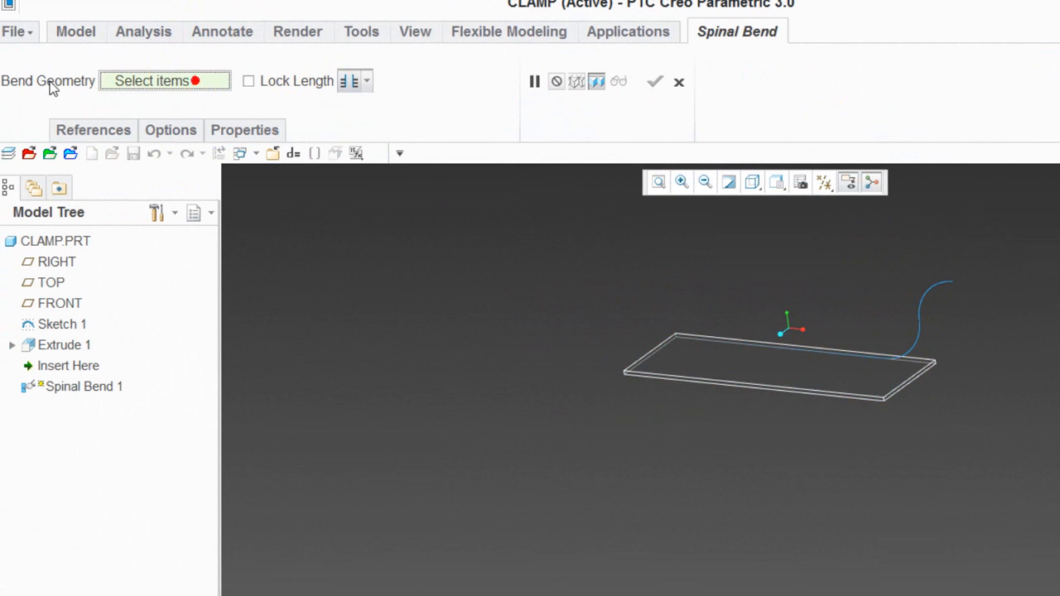
click(672, 350)
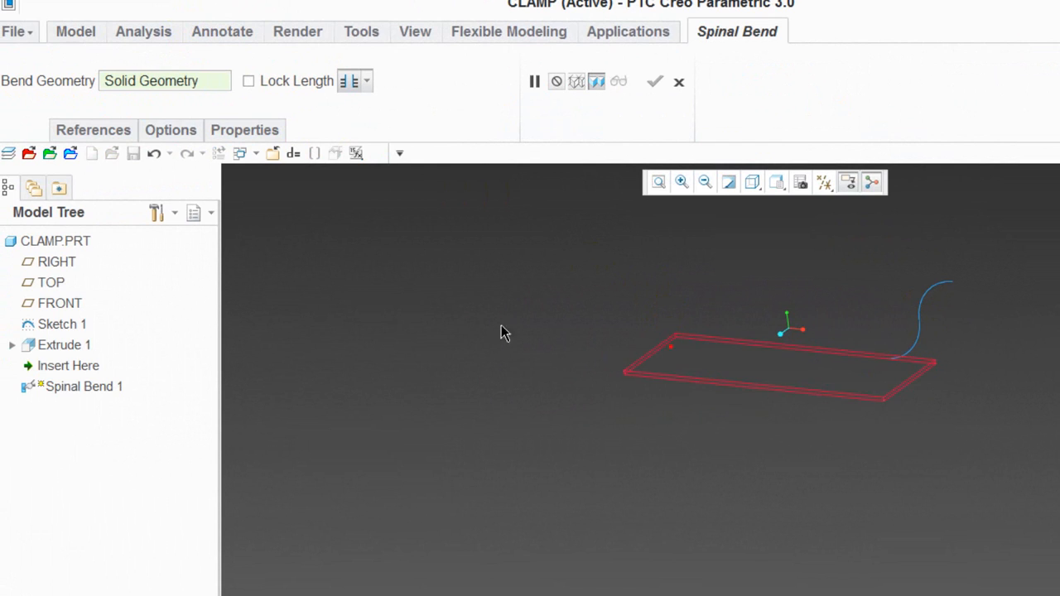
Use the S-shaped sketch curve as the bend's spine and complete the Spinal Bend
click(102, 133)
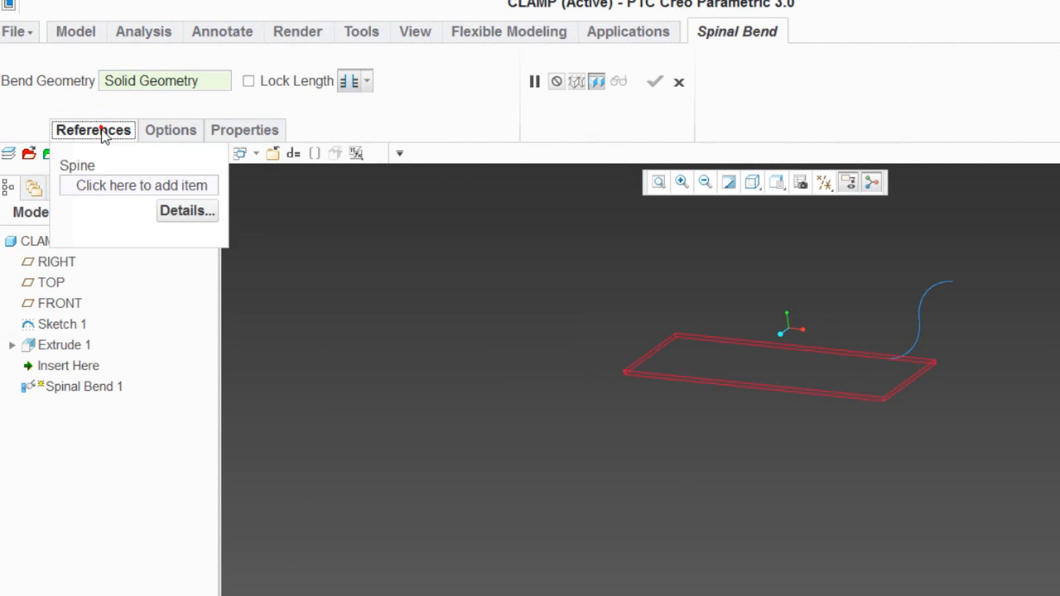
click(158, 185)
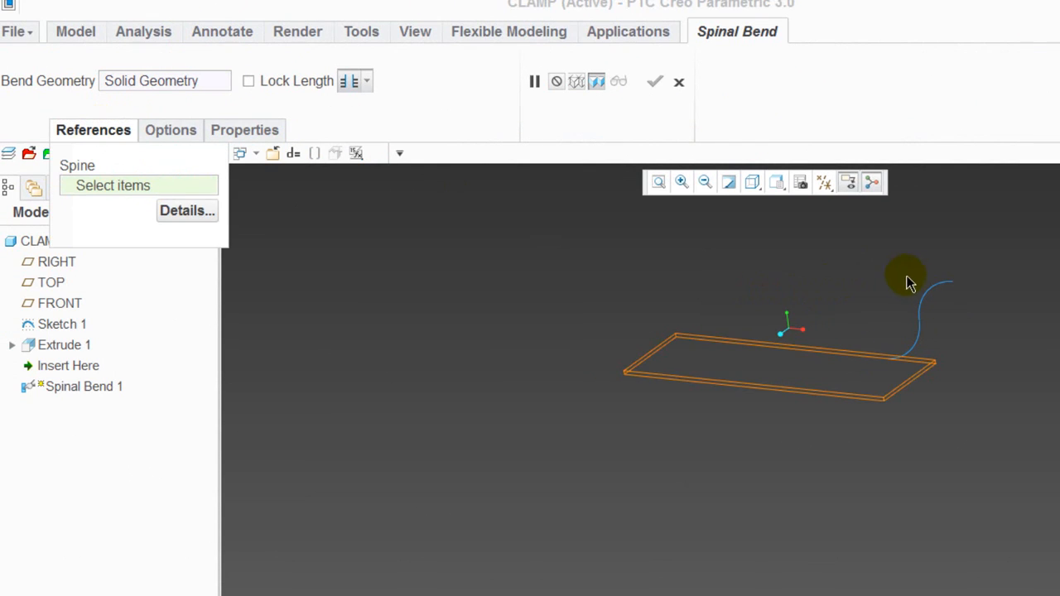
click(934, 290)
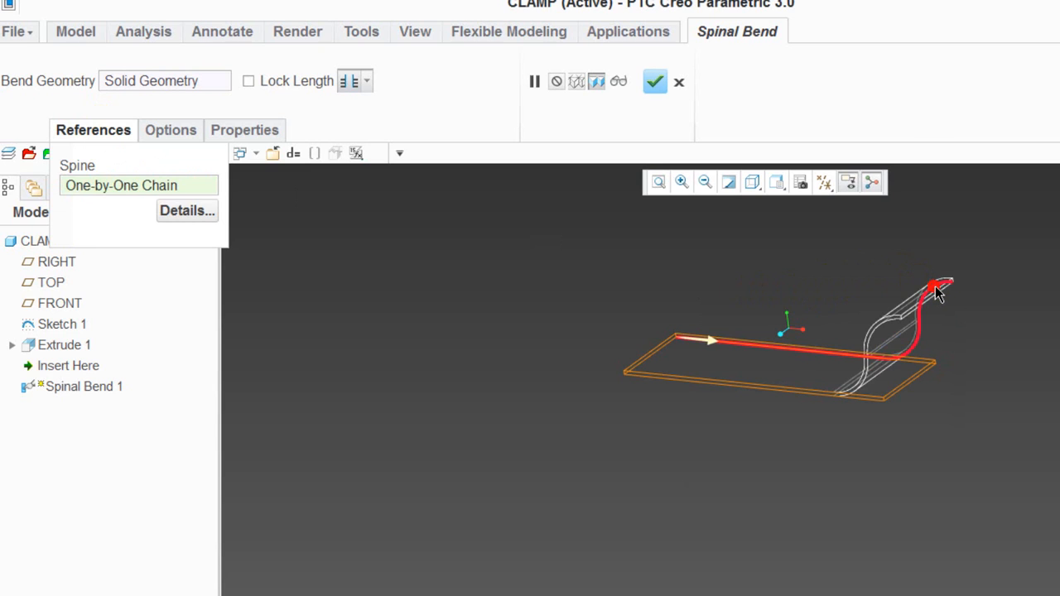
middle_drag(782, 433, 804, 412)
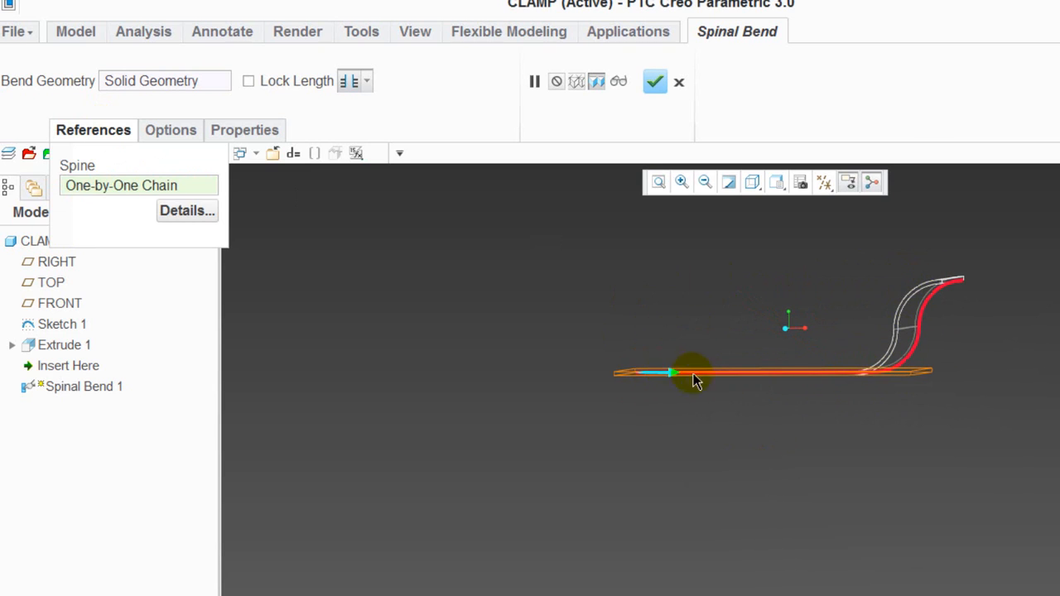
click(654, 81)
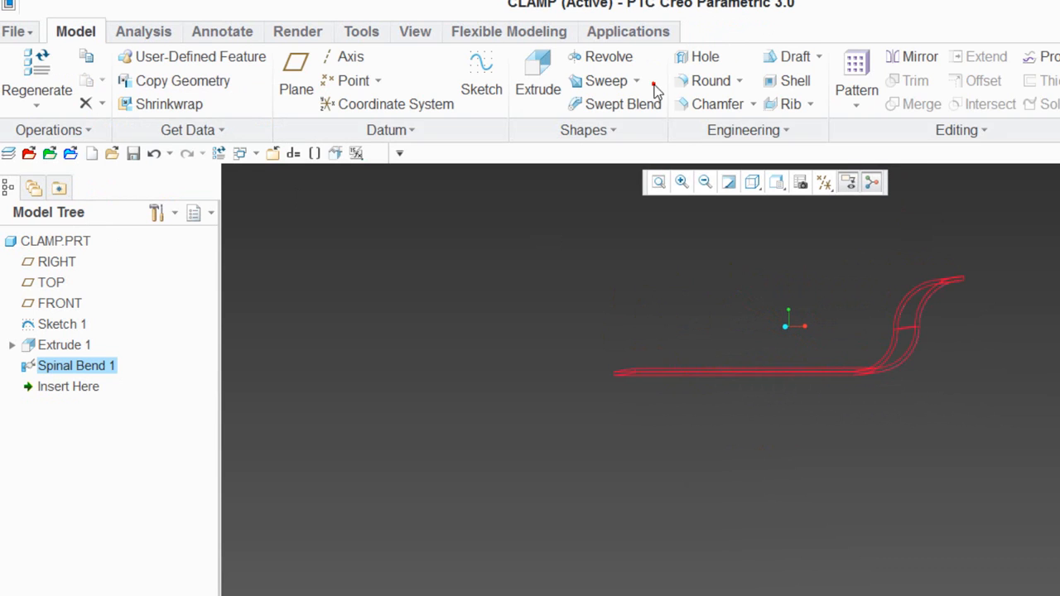
click(926, 381)
Set the thickness dimension of the extruded plate to 0.5
middle_drag(880, 431, 807, 386)
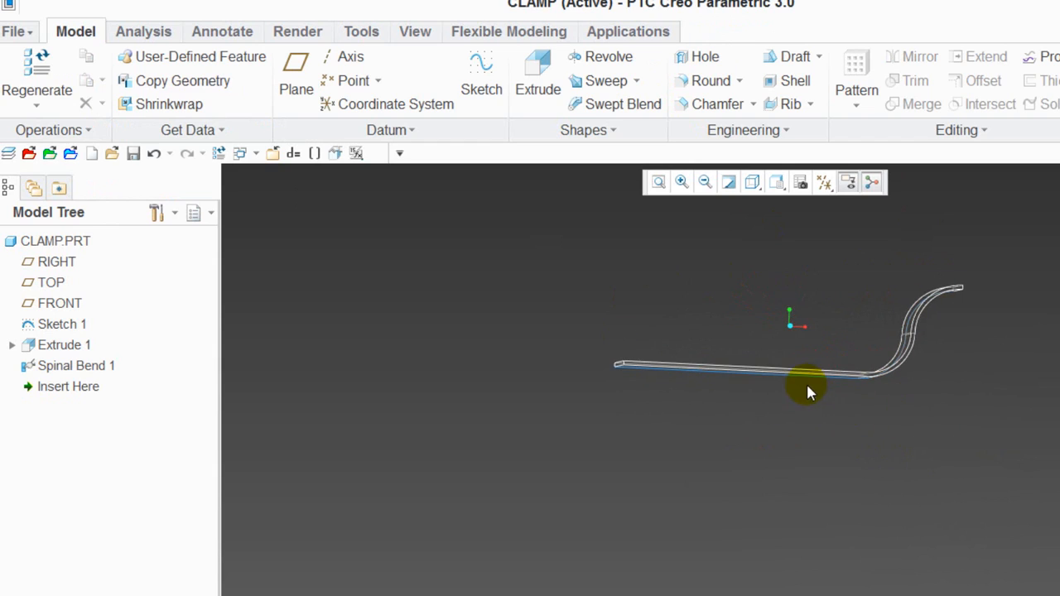
middle_drag(943, 296, 903, 390)
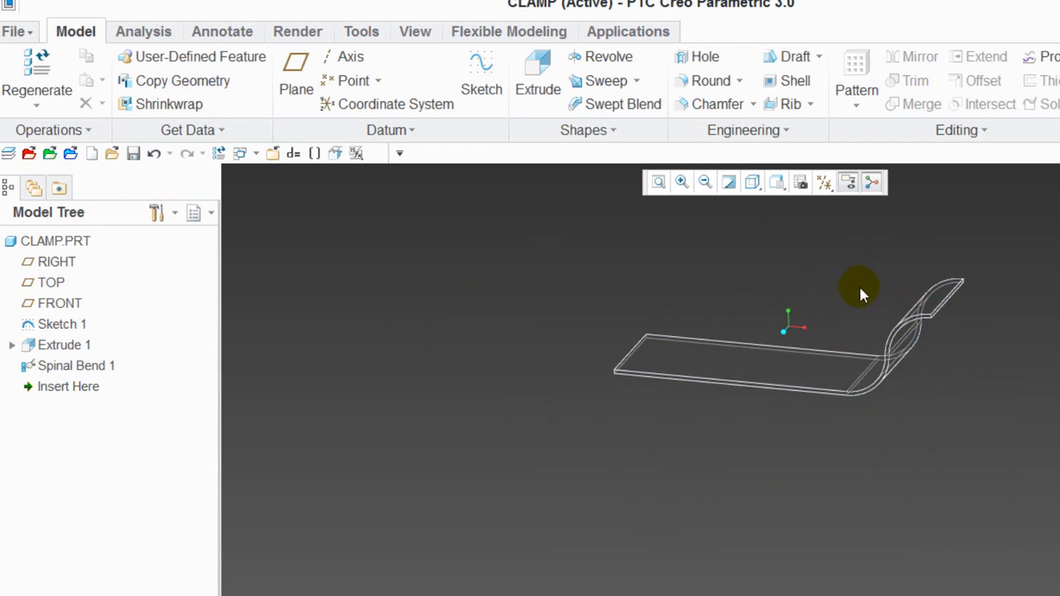
middle_drag(862, 293, 905, 379)
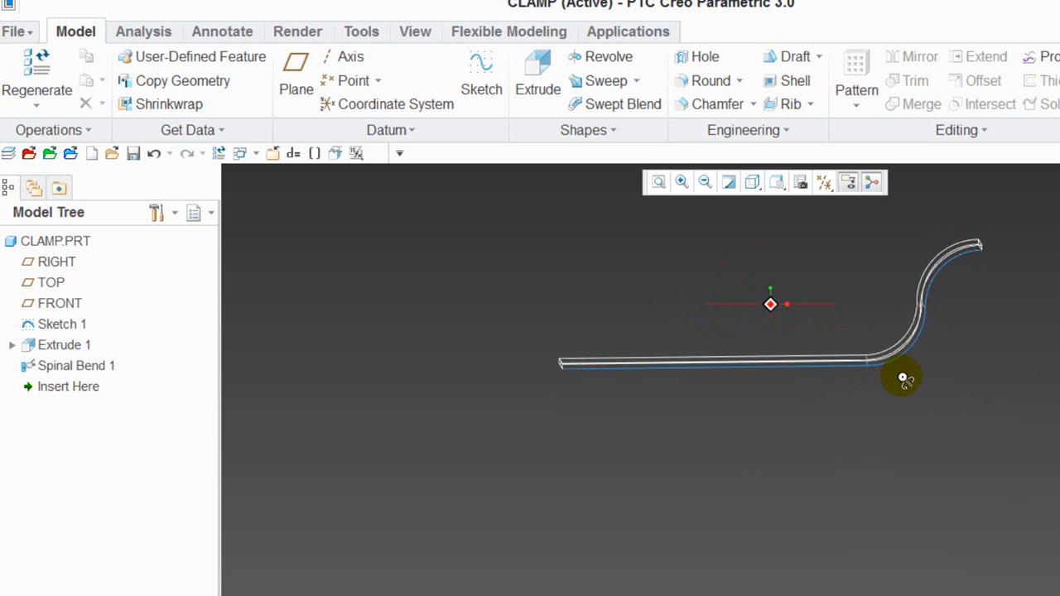
right_click(73, 346)
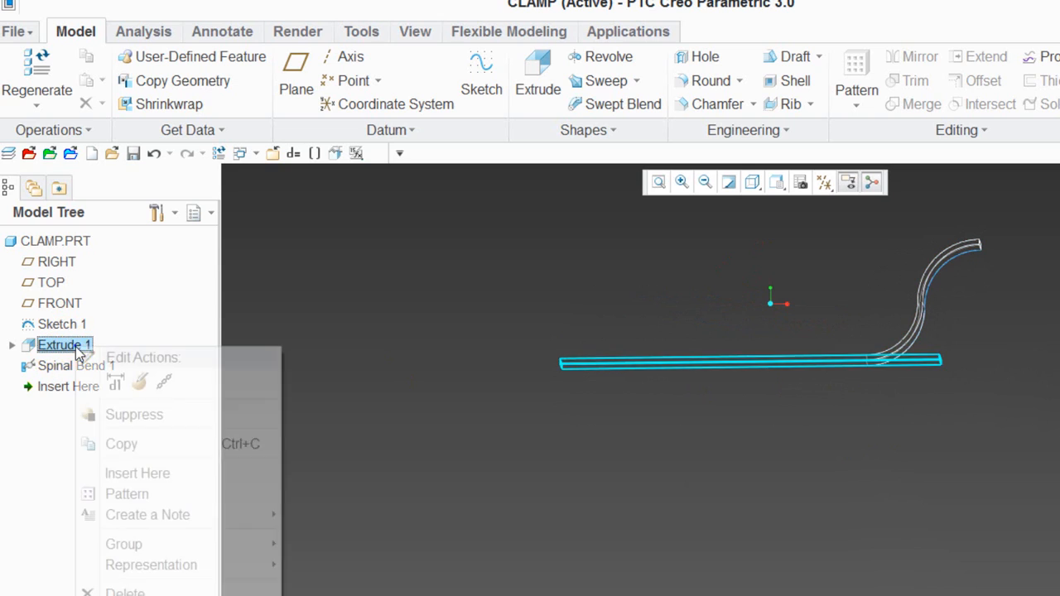
click(115, 382)
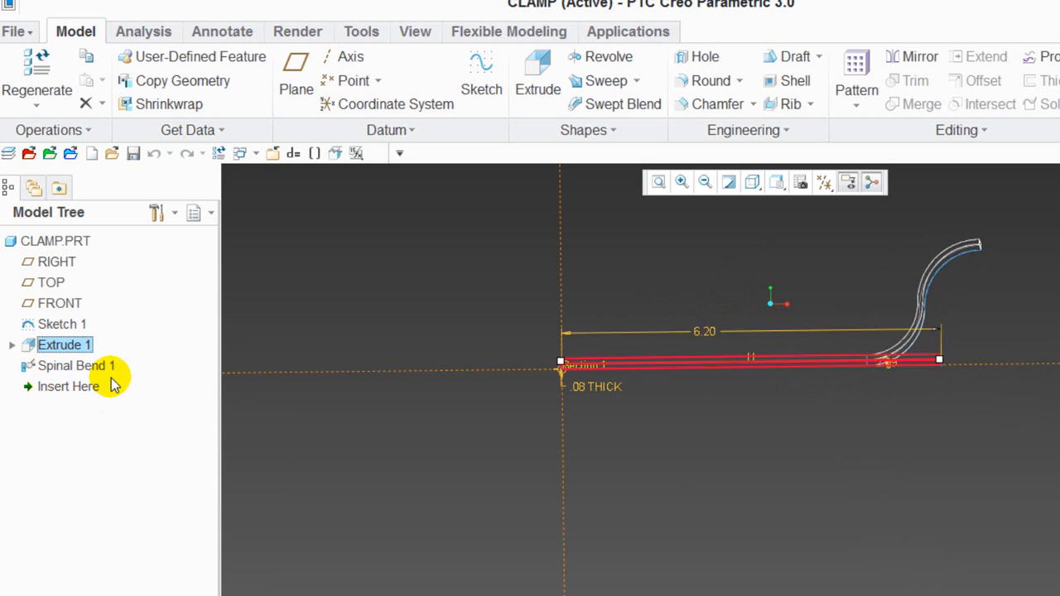
double_click(584, 387)
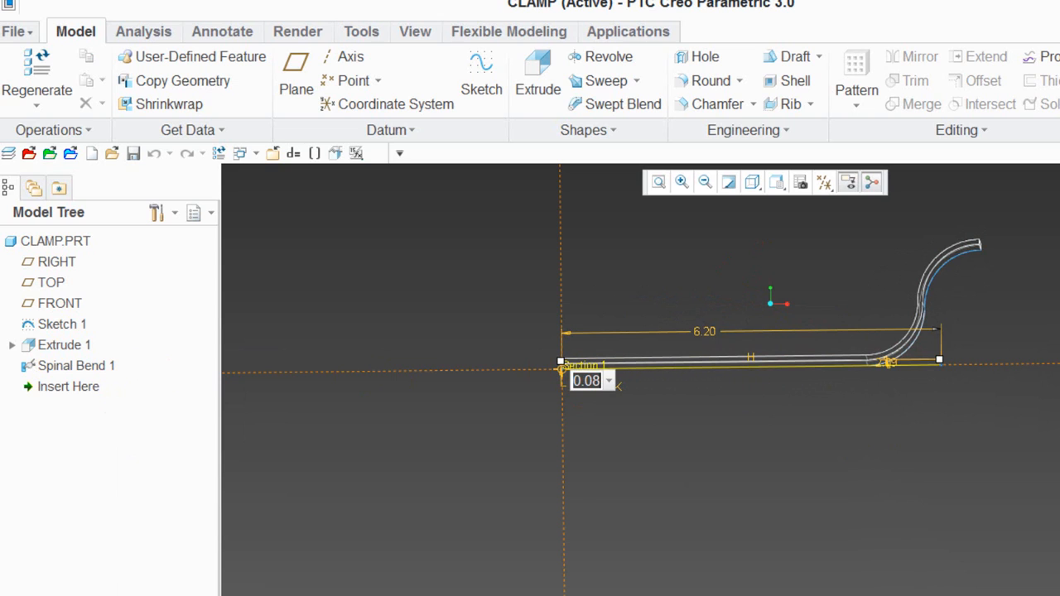
text(.5)
key(Return)
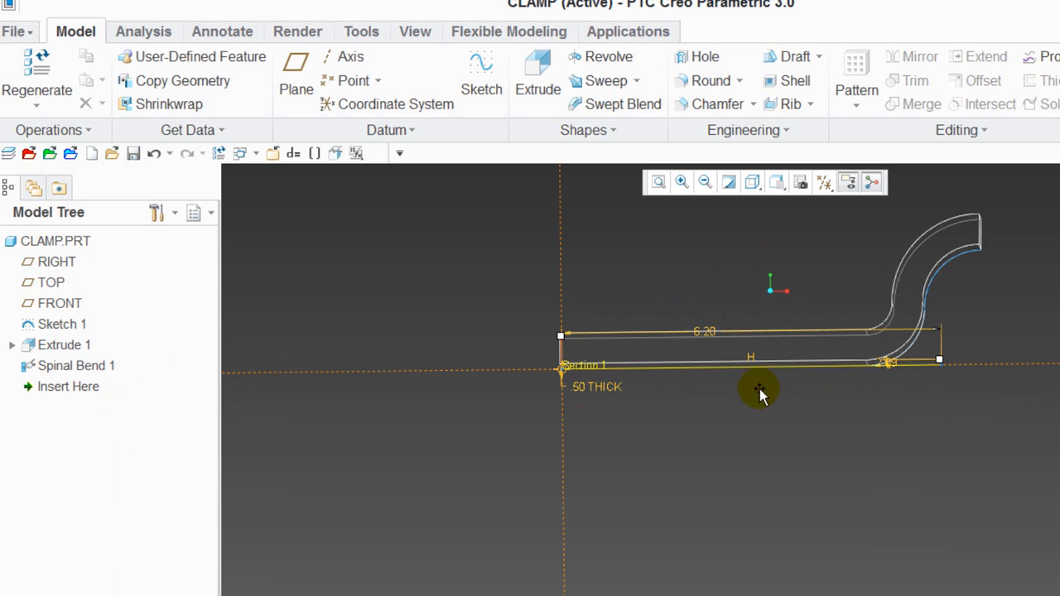
Redefine the plate extrude so its thickness is applied equally on both sides of the section line
mouse_move(872, 400)
middle_down()
mouse_move(881, 416)
mouse_move(875, 406)
middle_up()
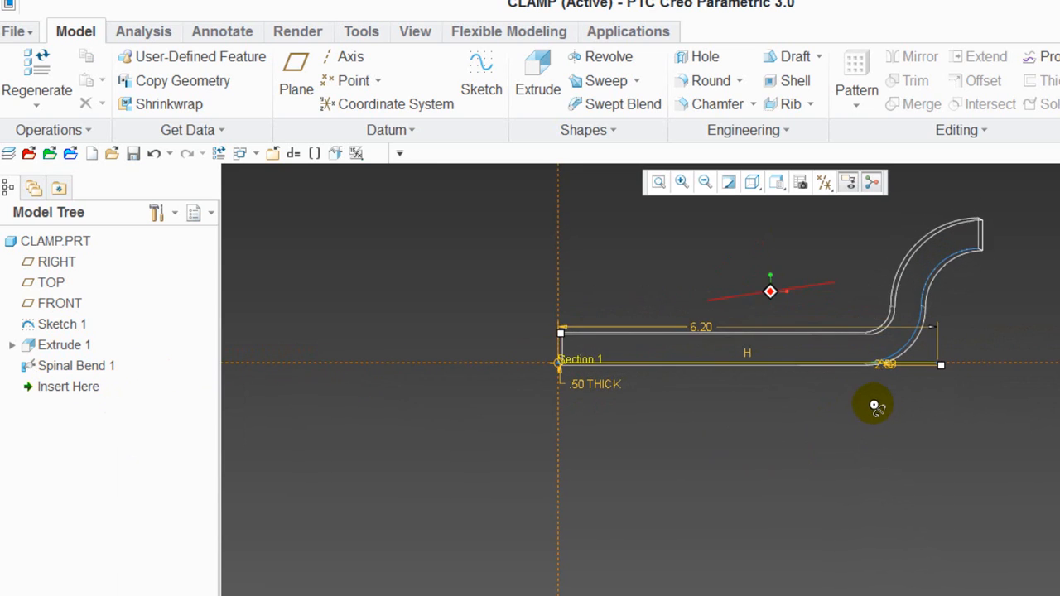
scroll(925, 285, down, 4)
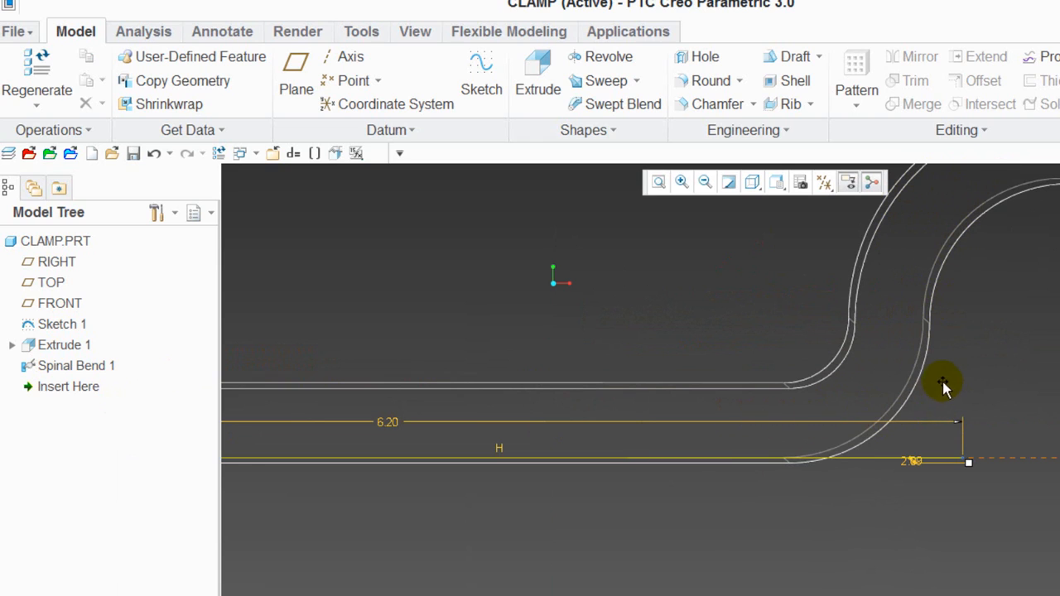
scroll(944, 386, up, 3)
mouse_move(953, 262)
middle_down()
mouse_move(944, 254)
mouse_move(970, 244)
middle_up()
middle_drag(999, 338, 938, 352)
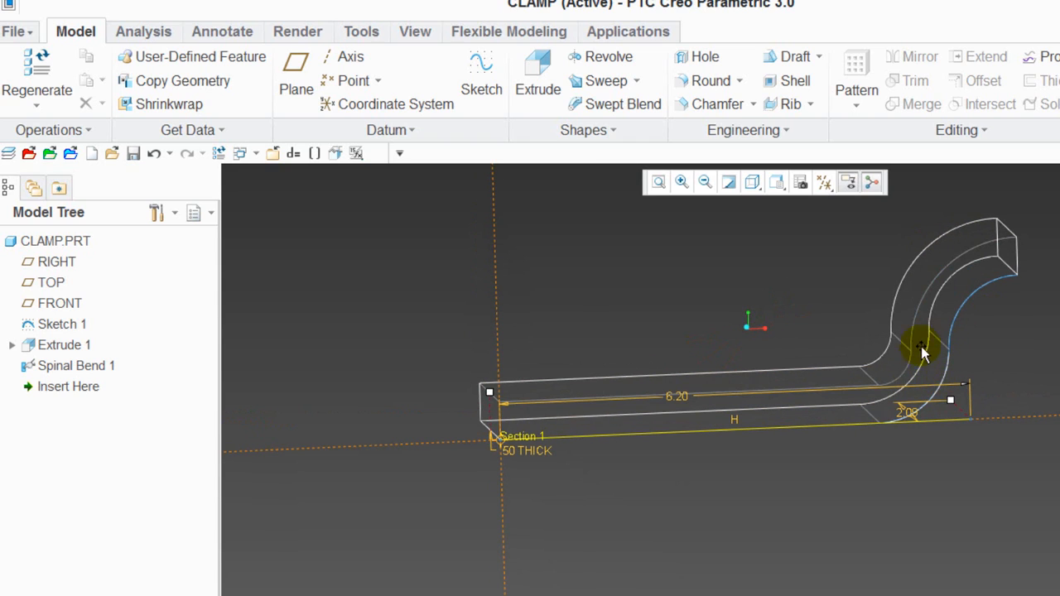
mouse_move(1006, 320)
middle_down()
mouse_move(1049, 338)
mouse_move(1052, 321)
mouse_move(1036, 332)
mouse_move(1018, 315)
mouse_move(1015, 336)
middle_up()
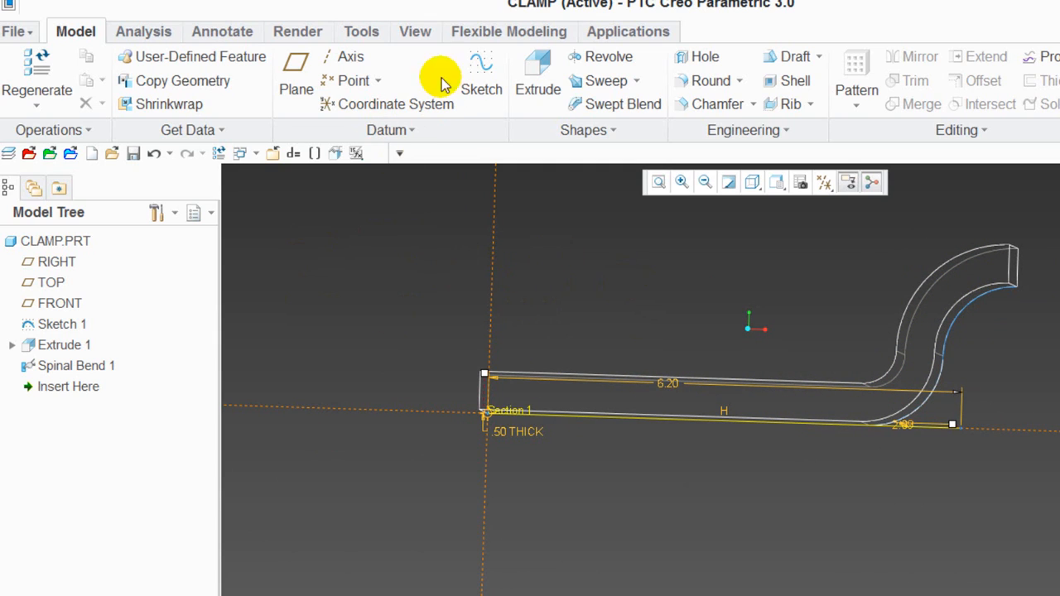
click(58, 351)
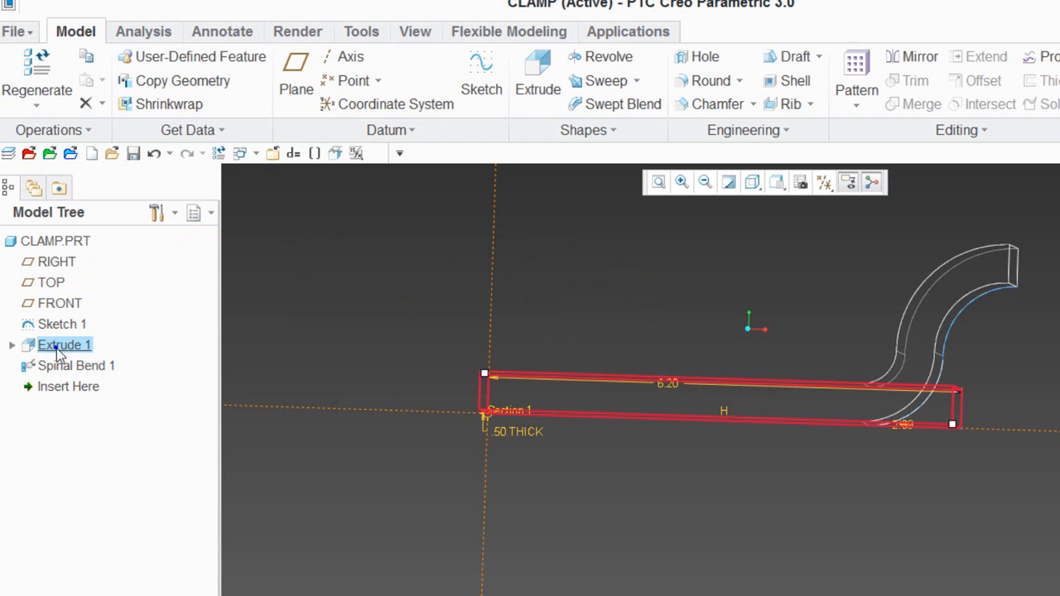
right_click(61, 353)
click(103, 376)
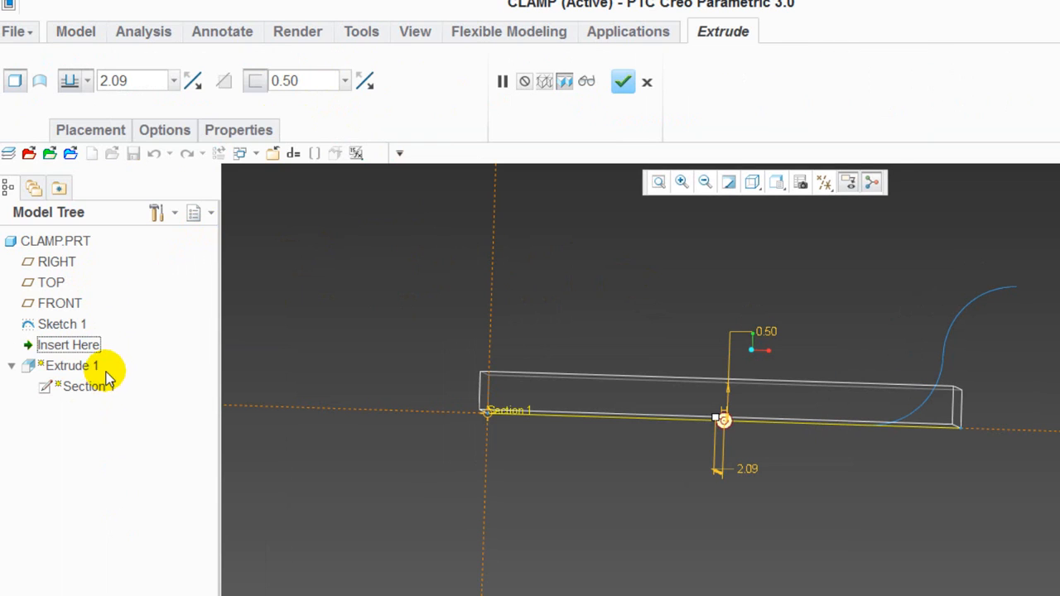
click(365, 80)
click(366, 80)
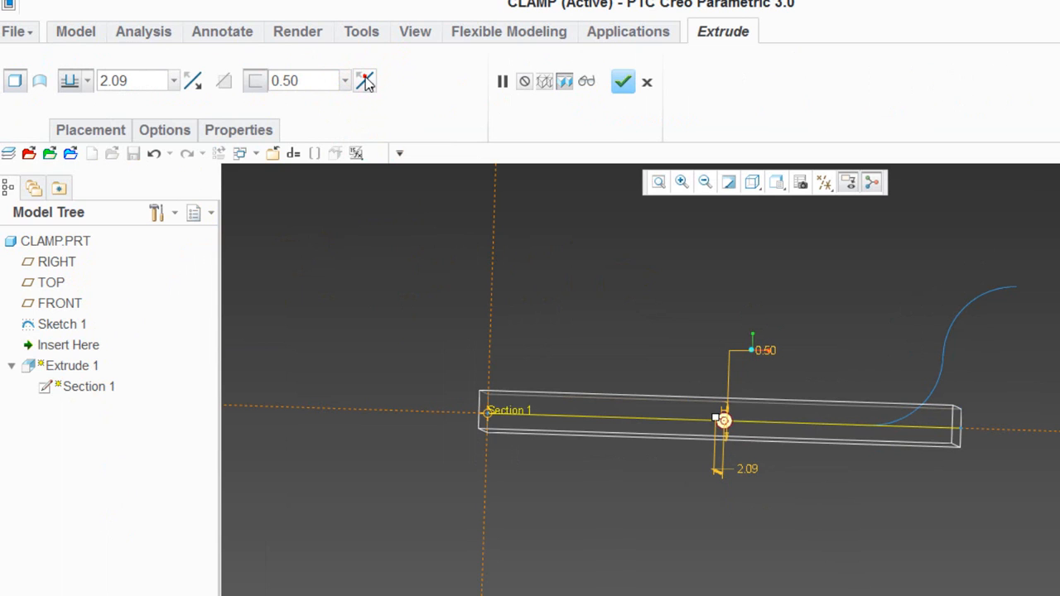
click(622, 81)
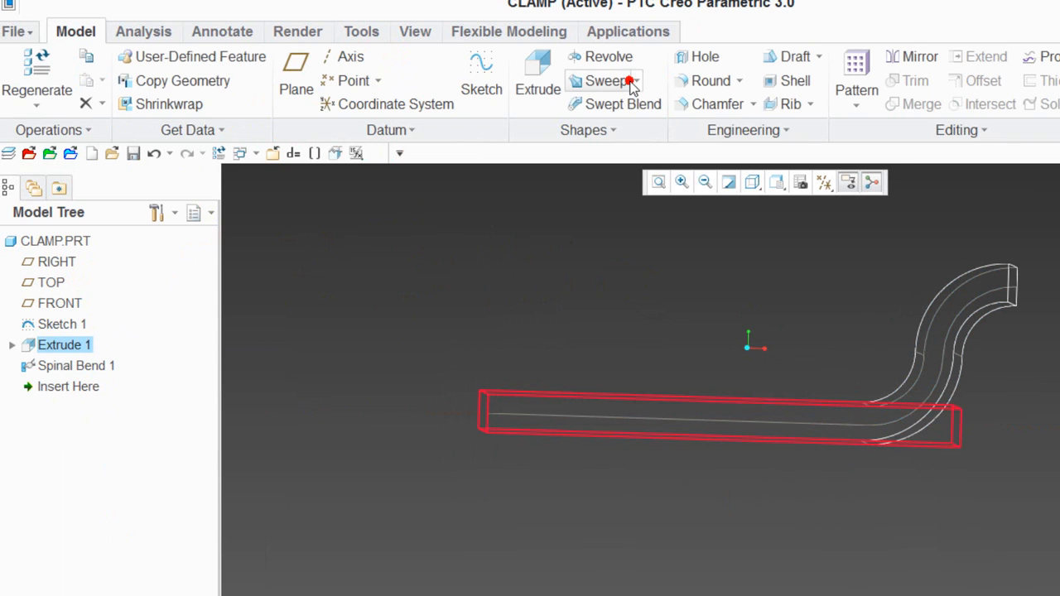
click(694, 287)
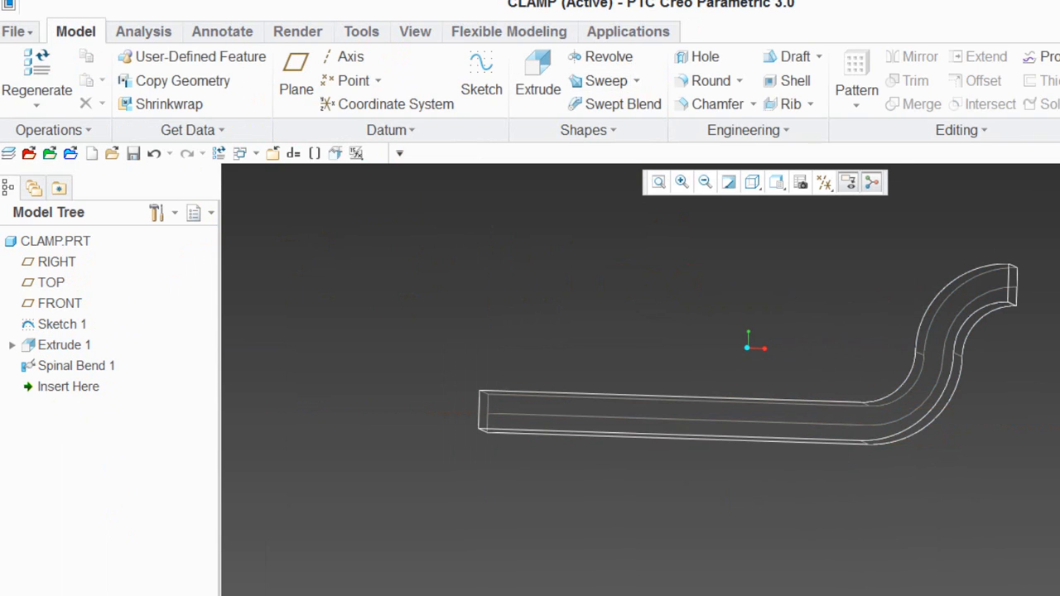
Delete the Extrude 1 feature from the clamp part, leaving the Spinal Bend in place
mouse_move(694, 286)
middle_down()
mouse_move(665, 355)
mouse_move(681, 258)
mouse_move(697, 252)
middle_up()
mouse_move(1040, 423)
middle_down()
mouse_move(1009, 387)
mouse_move(1059, 377)
mouse_move(1057, 418)
mouse_move(1048, 398)
mouse_move(1055, 415)
middle_up()
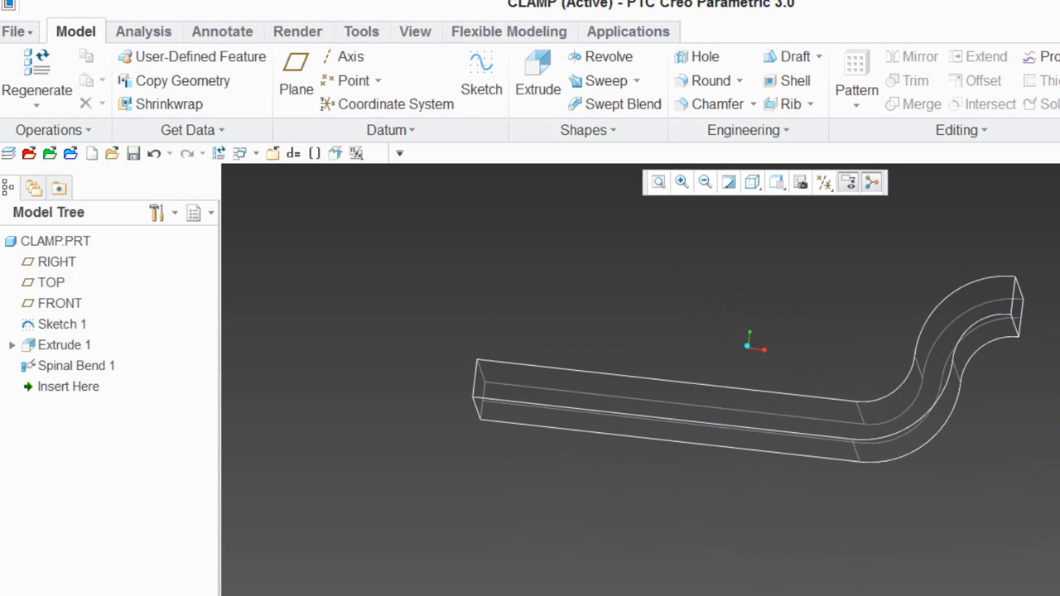
click(74, 347)
right_click(77, 346)
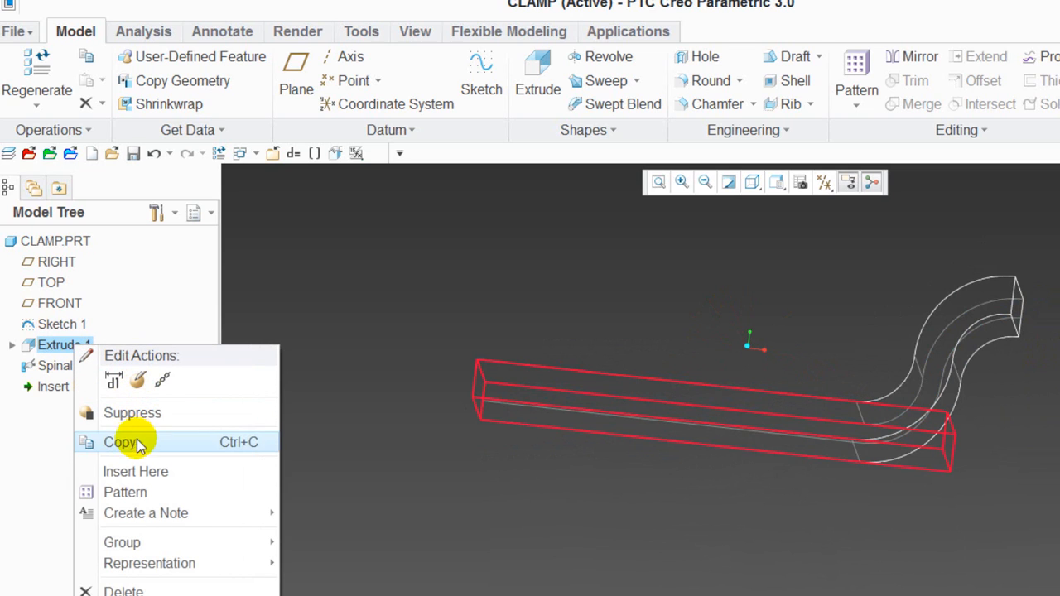
click(128, 590)
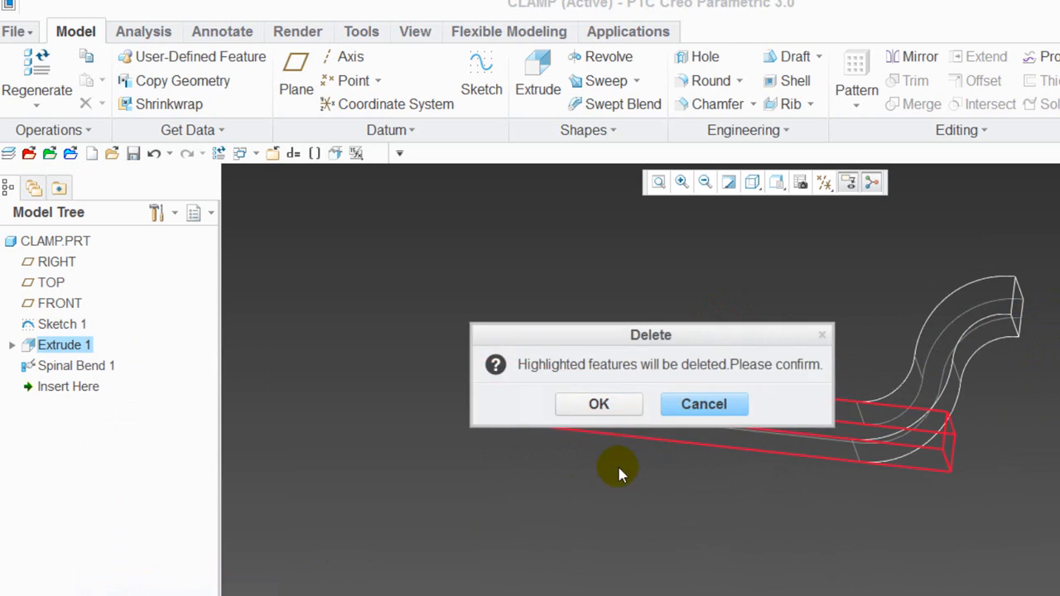
click(623, 403)
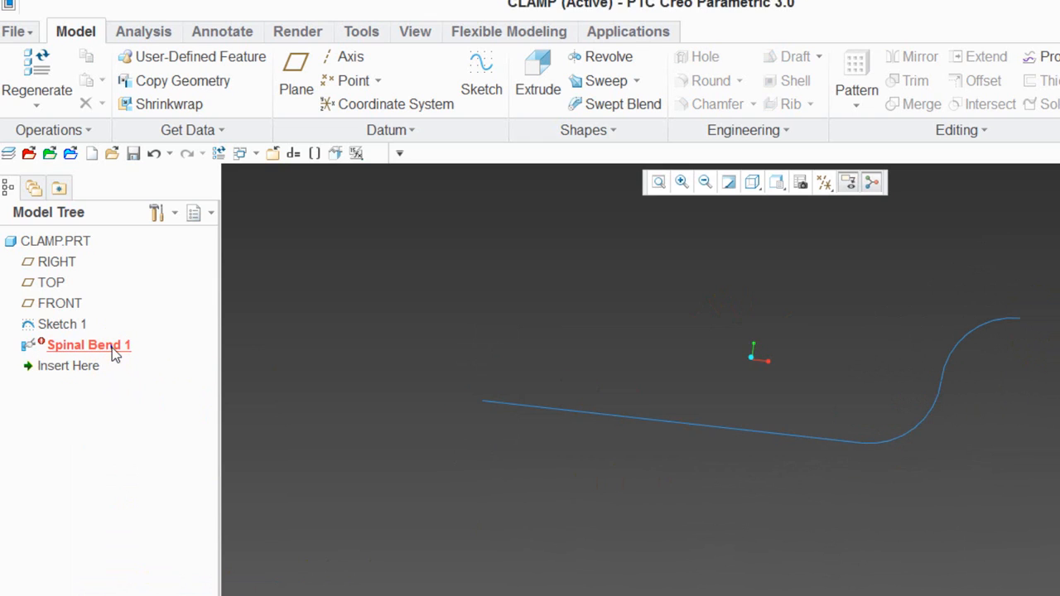
Delete the failed Spinal Bend 1 feature from the clamp part
click(114, 348)
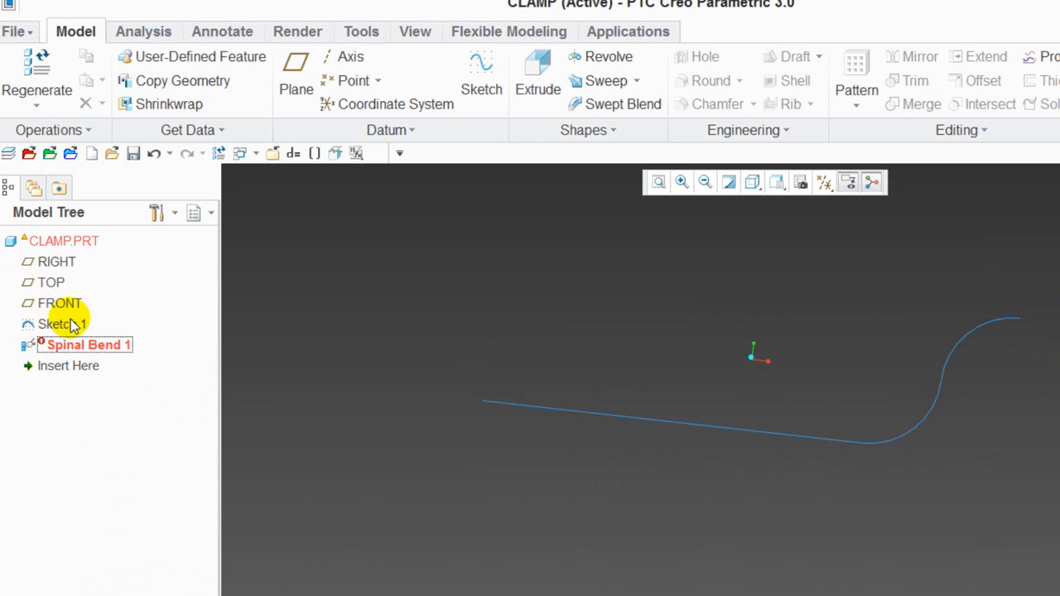
right_click(108, 345)
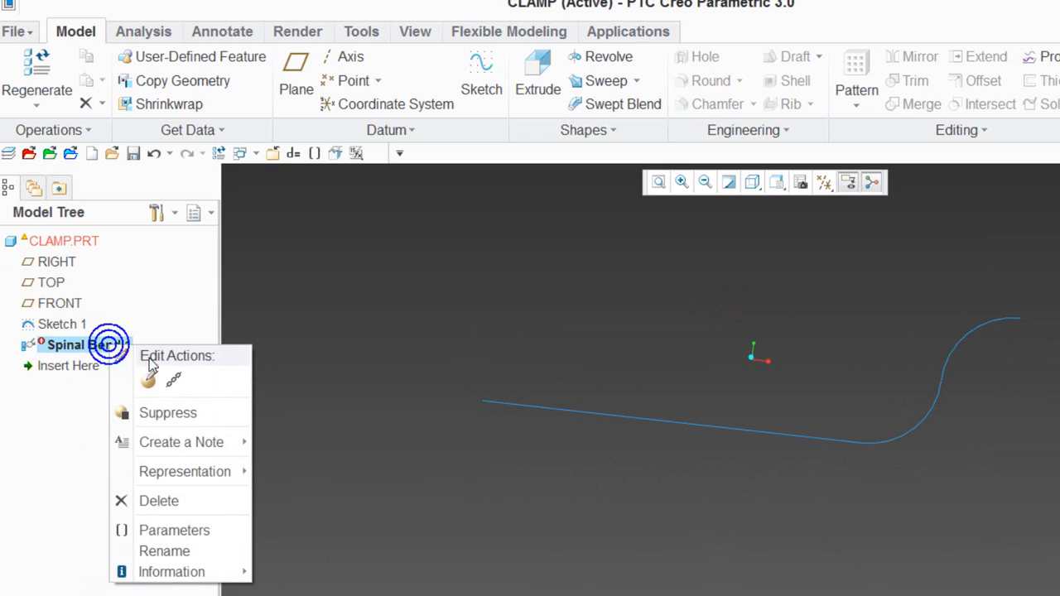
click(189, 501)
click(628, 404)
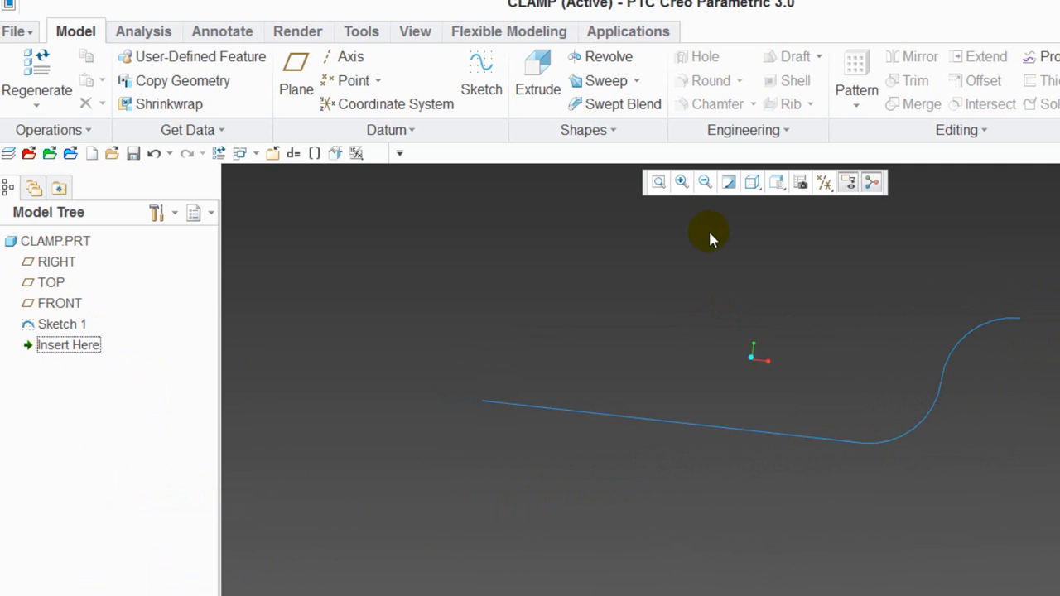
Edit the definition of Sketch 1 and delete all of its existing S-curve geometry
right_click(74, 328)
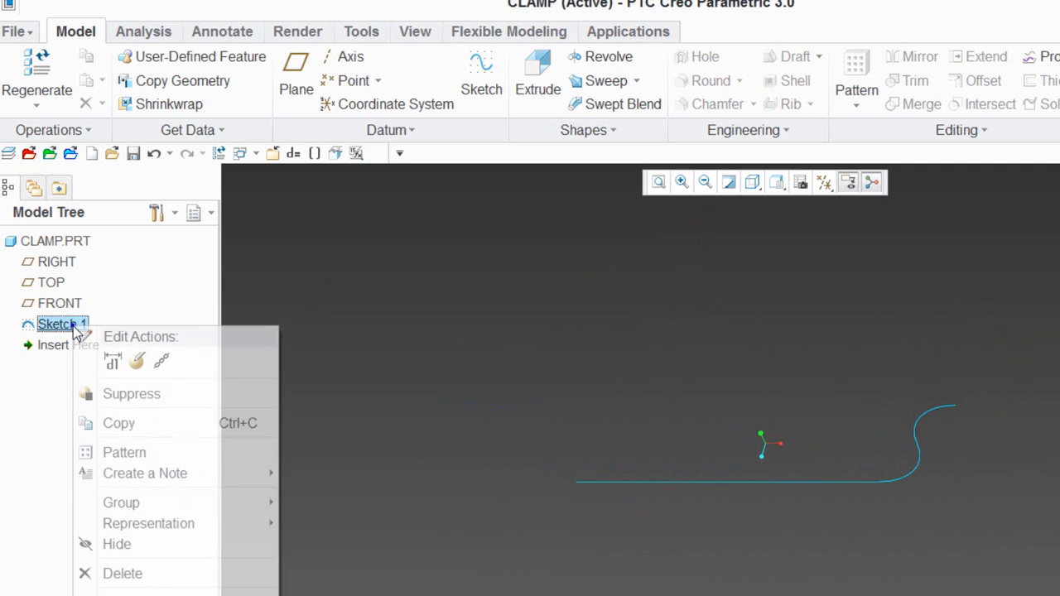
click(137, 361)
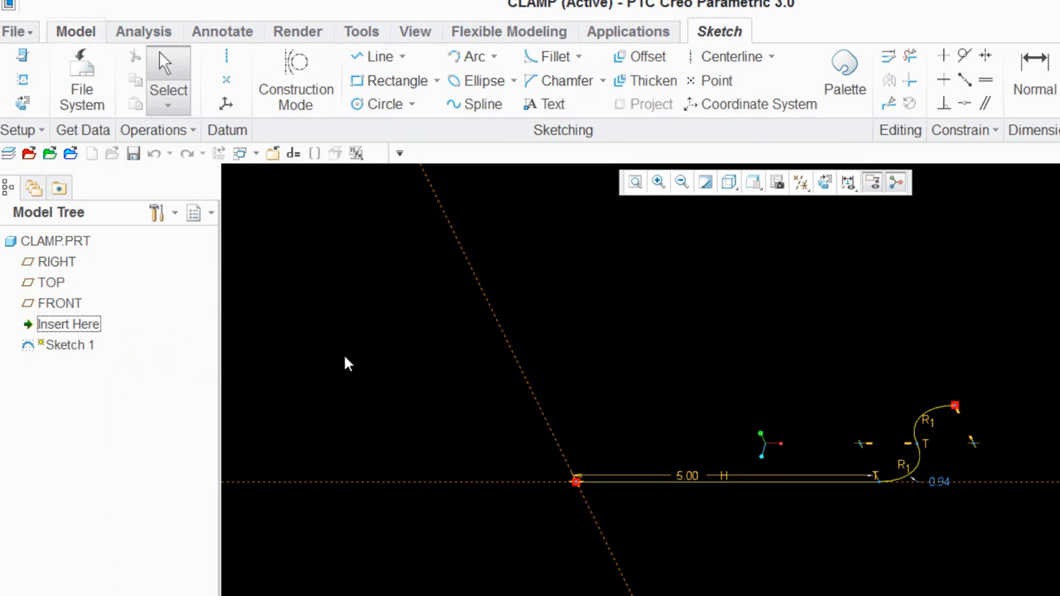
mouse_move(400, 358)
mouse_down()
mouse_move(793, 440)
mouse_move(1051, 564)
mouse_up()
key(Delete)
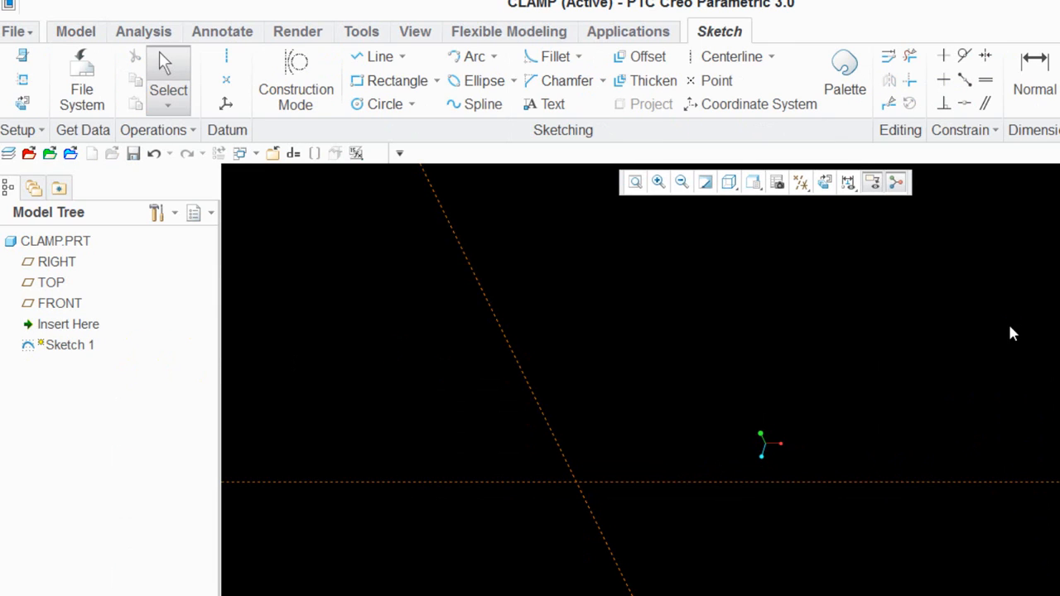
Orient the sketch plane parallel to the screen and sketch a circle about 2.79 in diameter centred on the reference intersection
click(22, 103)
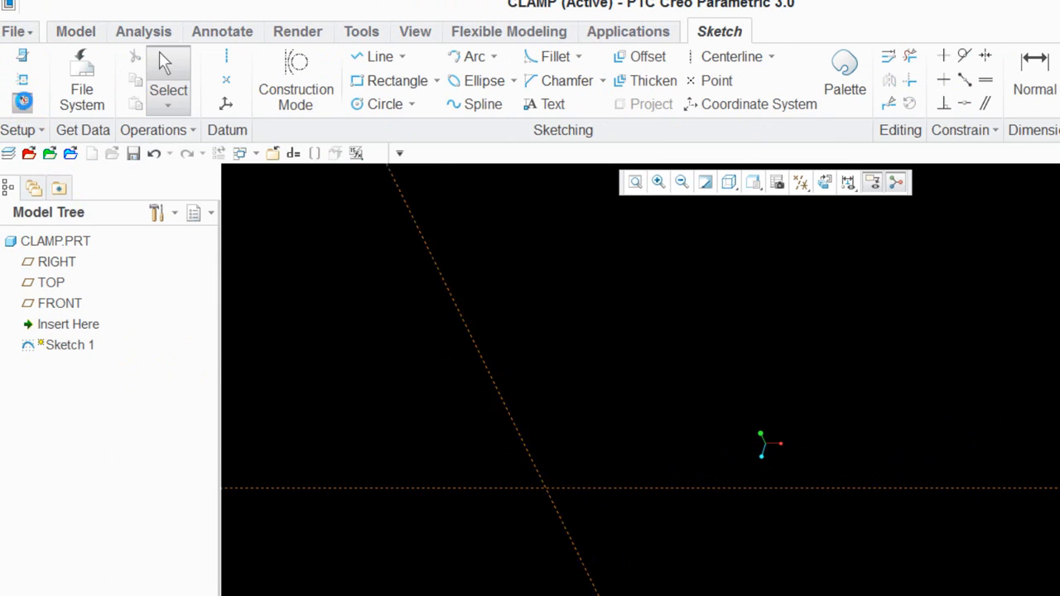
scroll(661, 386, up, 3)
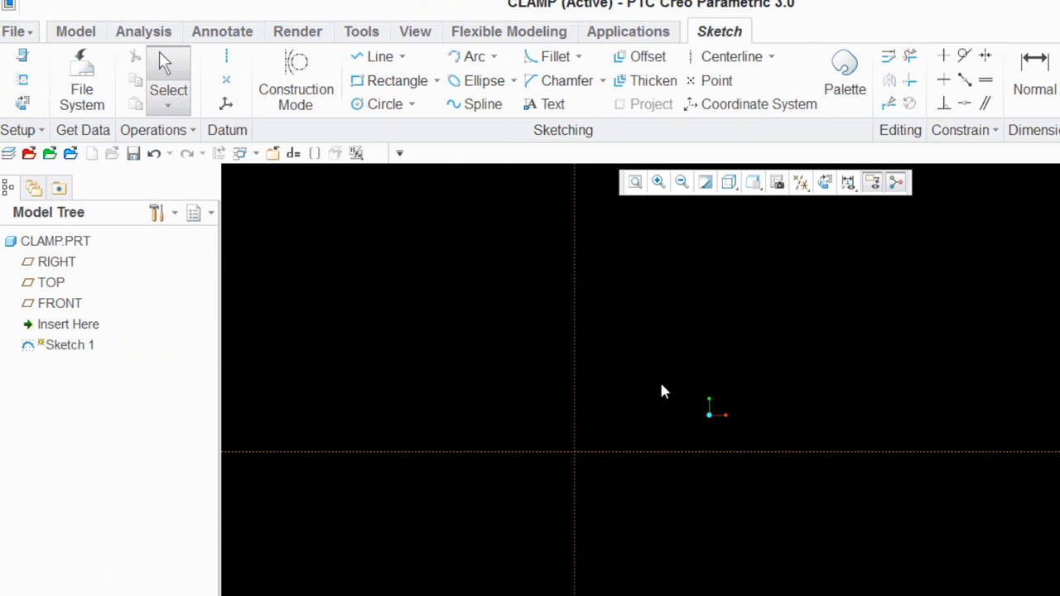
scroll(493, 418, down, 3)
scroll(655, 393, up, 3)
scroll(481, 389, down, 3)
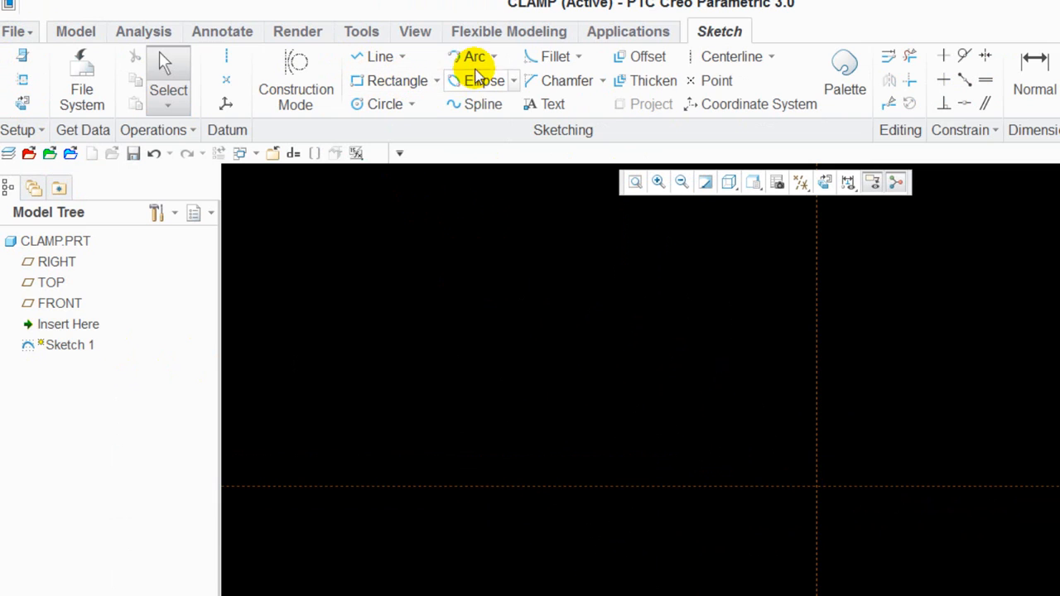
click(386, 105)
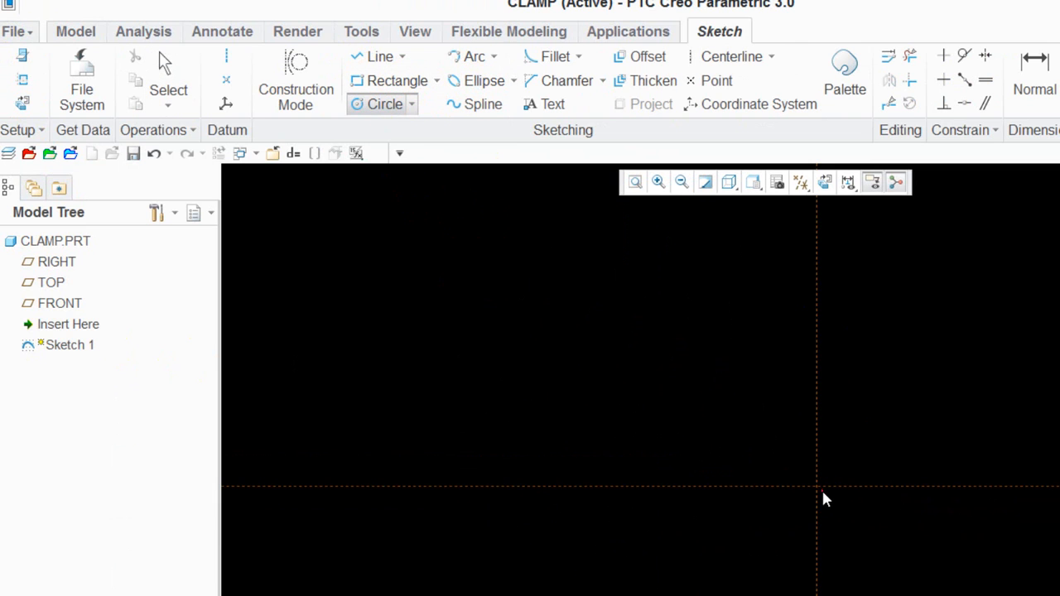
click(818, 488)
click(888, 406)
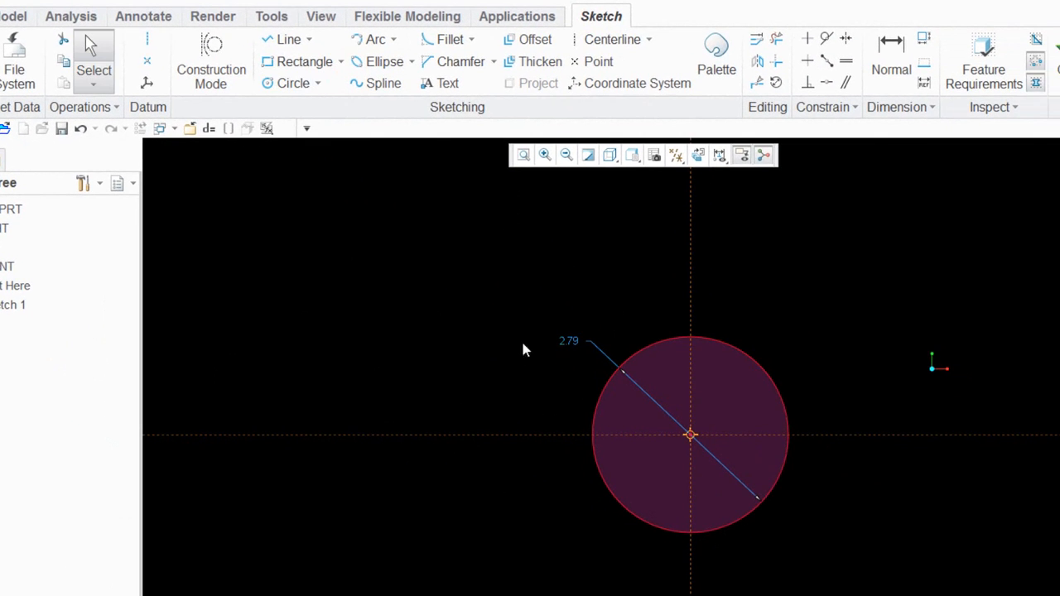
Set the circle's diameter to 2.625 and move its dimension text outside the circle
double_click(568, 340)
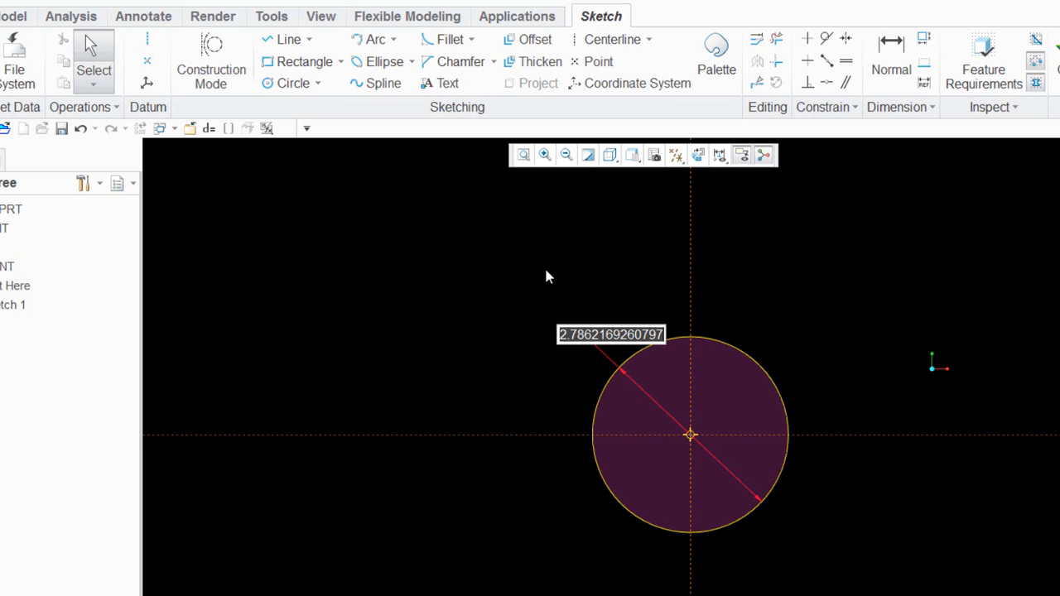
text(2.625)
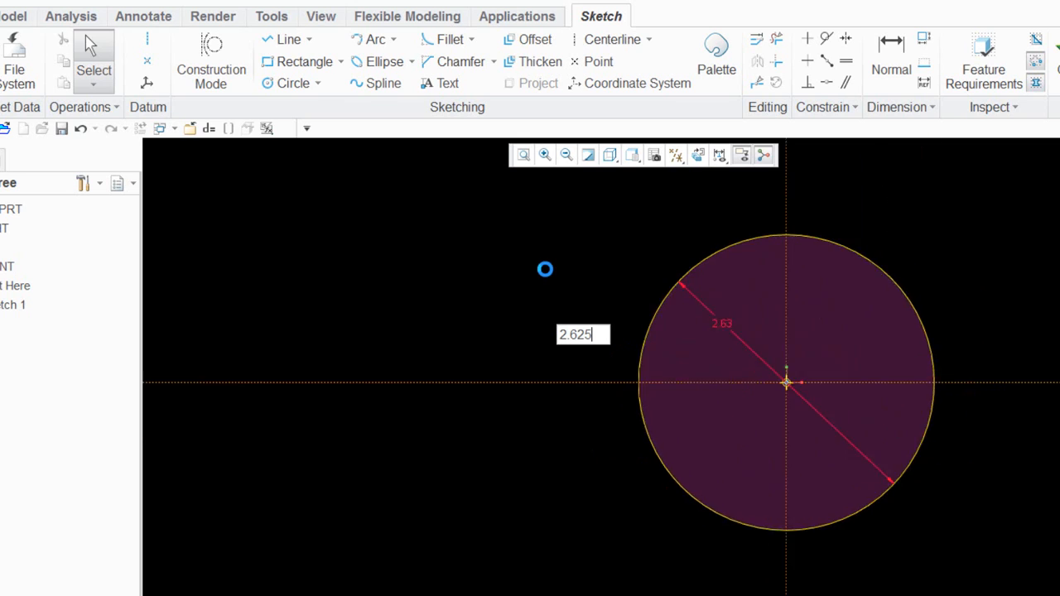
key(Return)
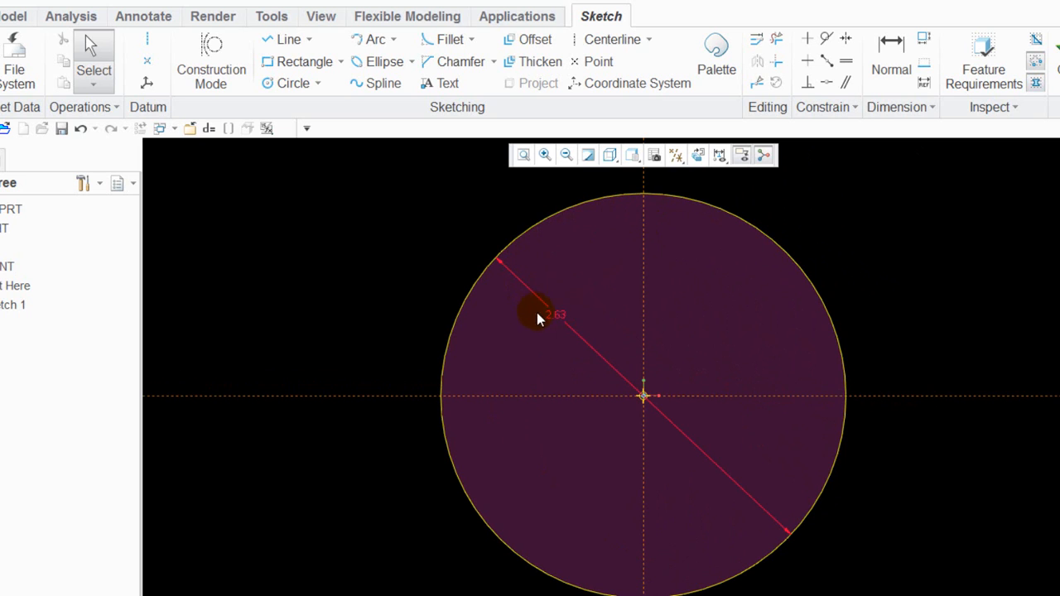
click(576, 332)
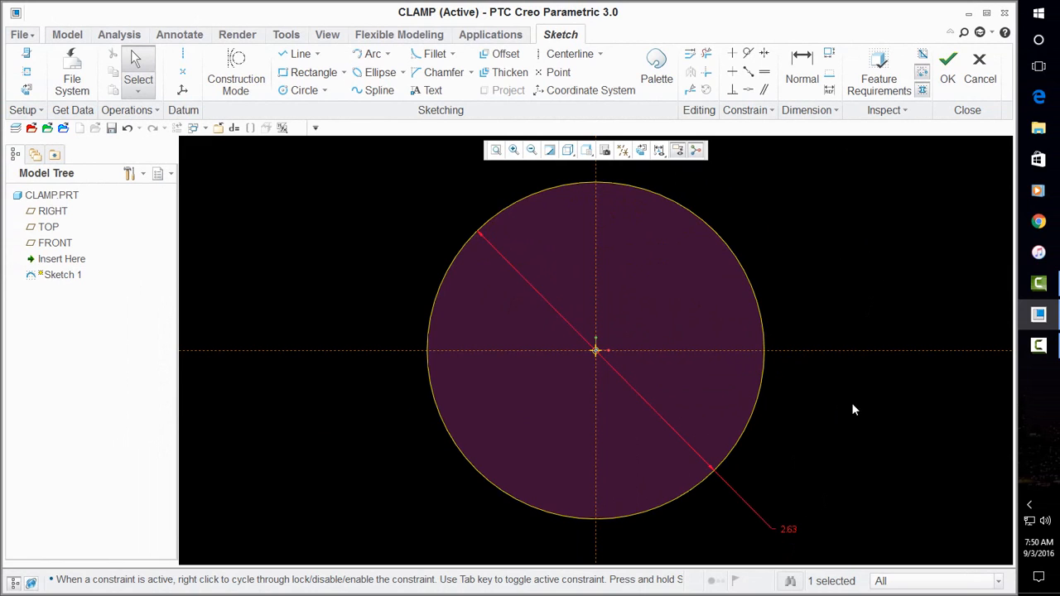
drag(791, 532, 533, 302)
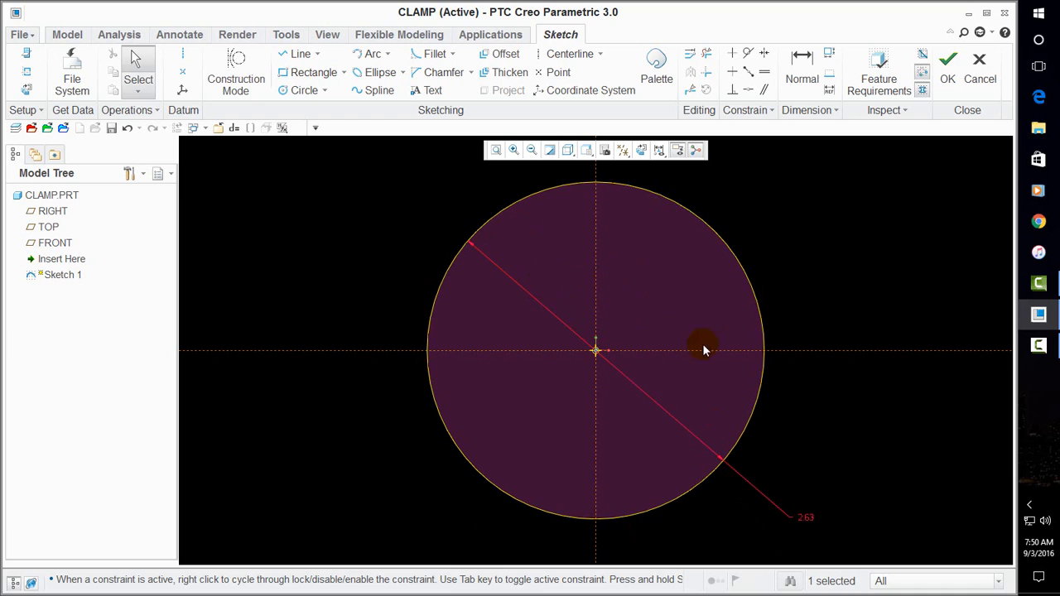
scroll(780, 340, down, 3)
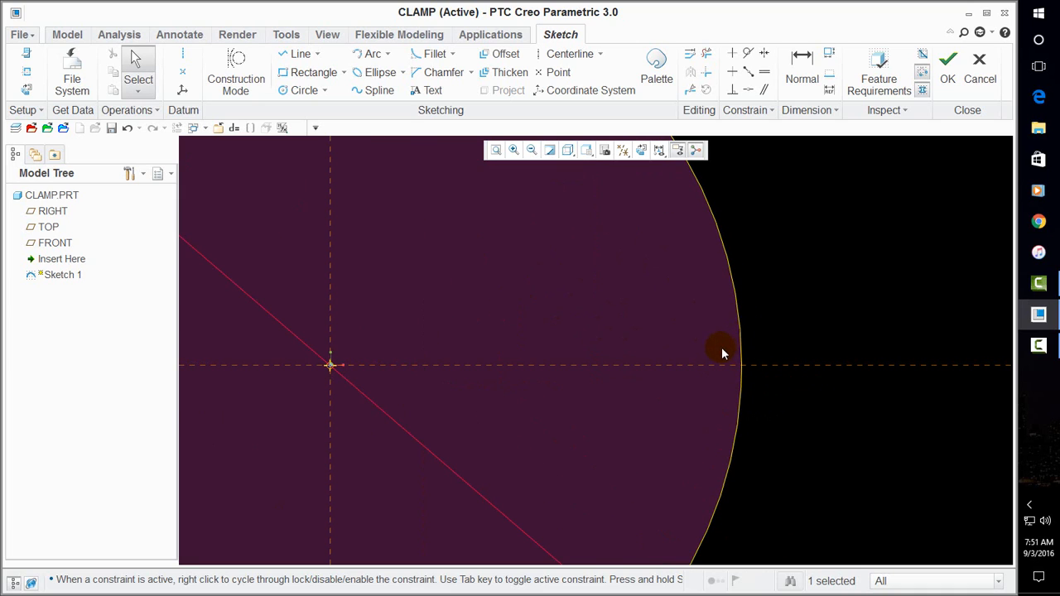
scroll(770, 346, up, 3)
click(676, 333)
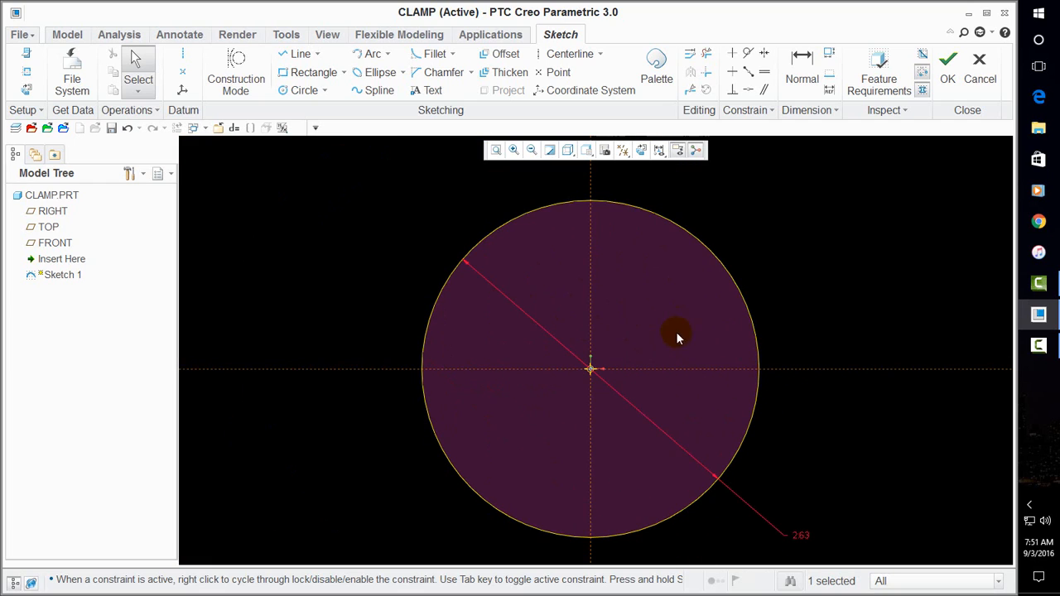
click(751, 360)
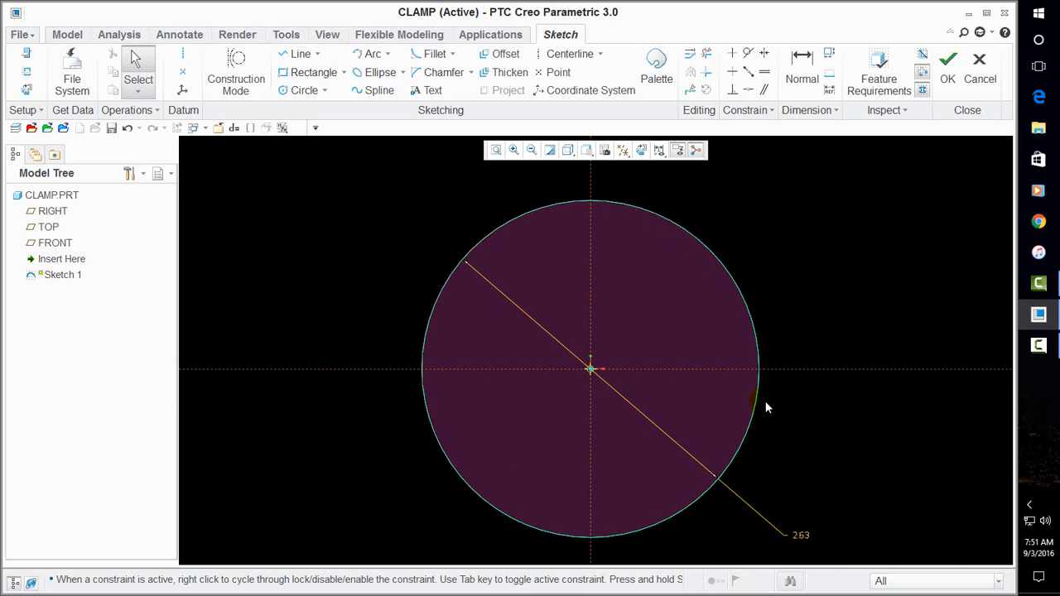
click(807, 537)
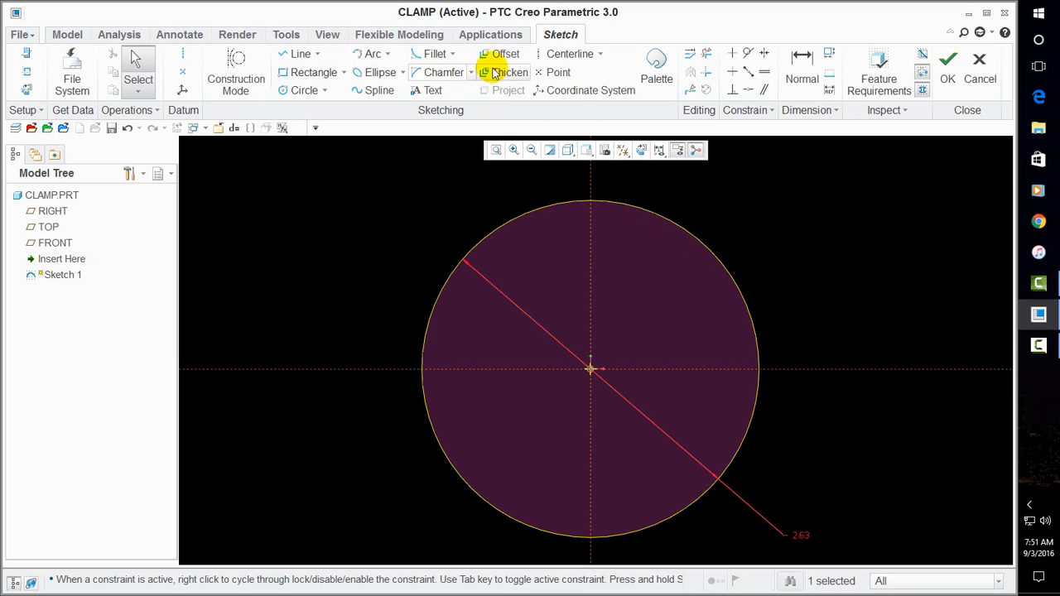
Sketch a concentric arc just outside the circle, clockwise from about 0.39 right of the vertical reference to the horizontal reference on the left
click(387, 54)
click(414, 88)
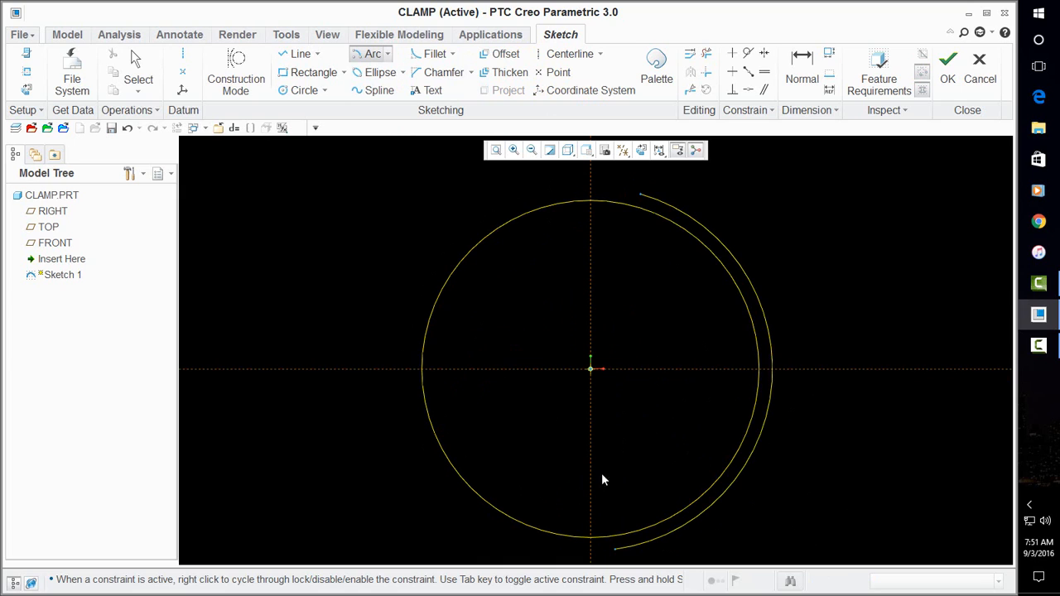
click(477, 375)
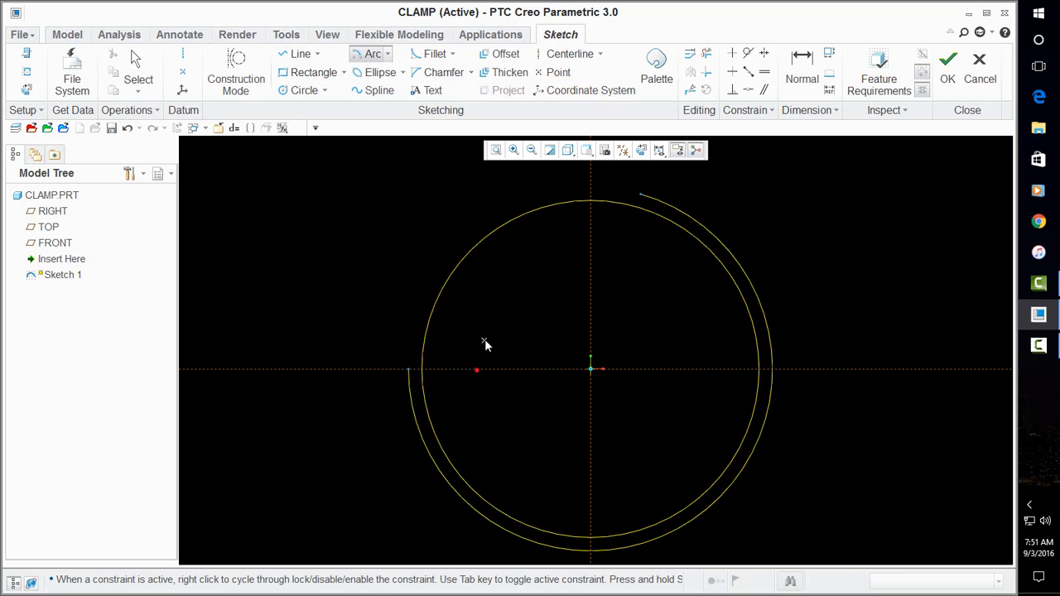
middle_click(486, 339)
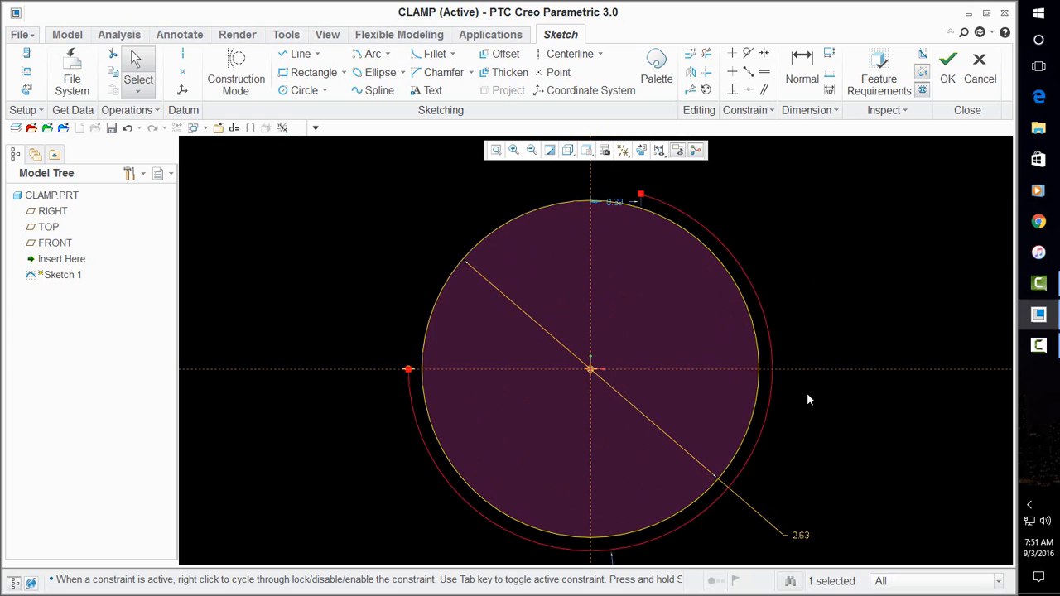
click(810, 366)
Sketch a small circle centred where the outer arc crosses the horizontal reference on the right, tangent to the large circle
scroll(812, 365, down, 4)
scroll(719, 339, up, 4)
click(677, 408)
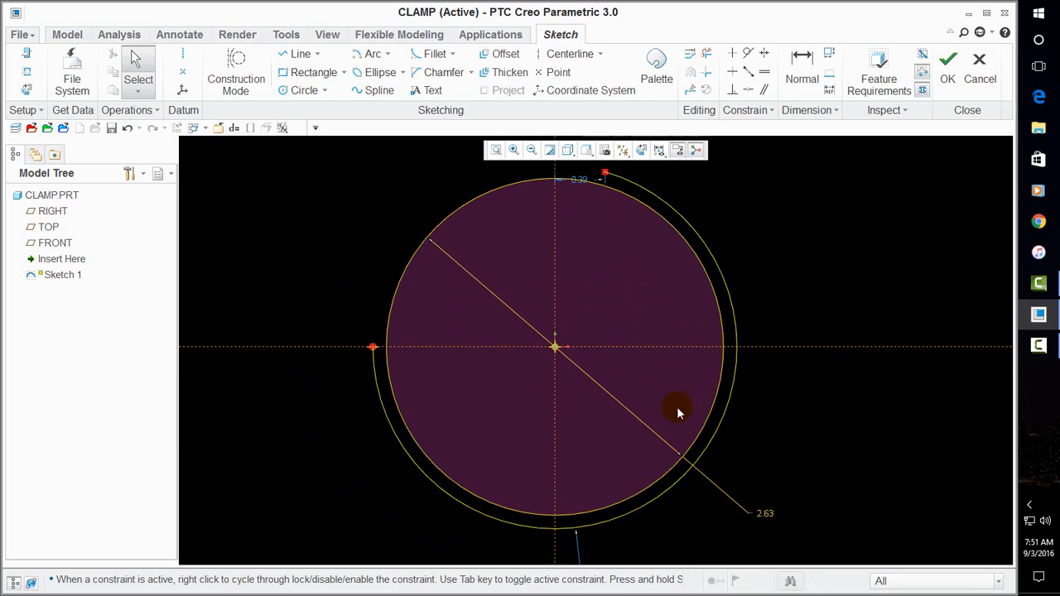
scroll(677, 407, up, 1)
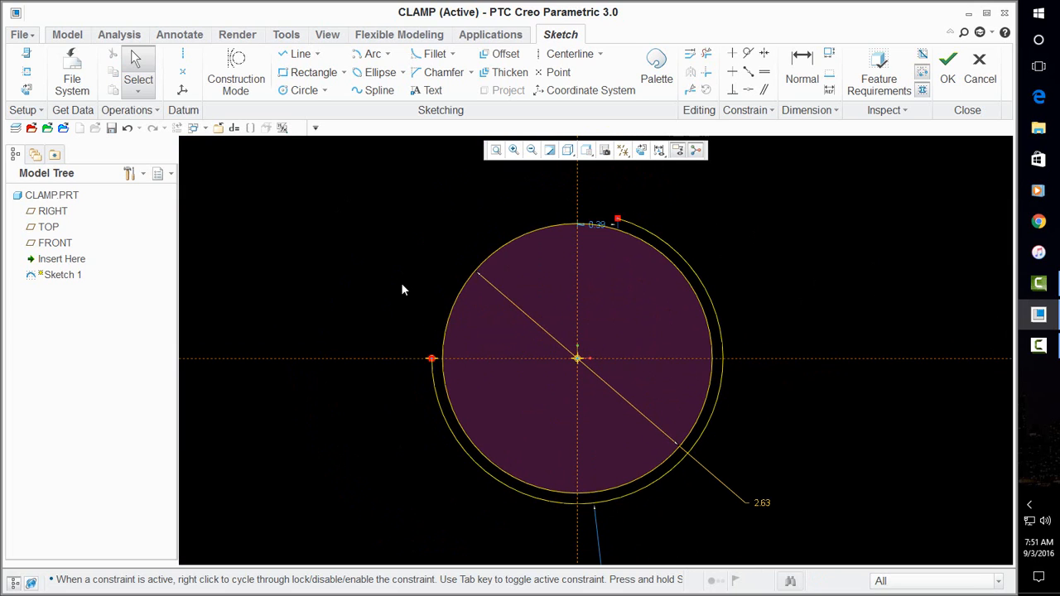
scroll(530, 227, down, 4)
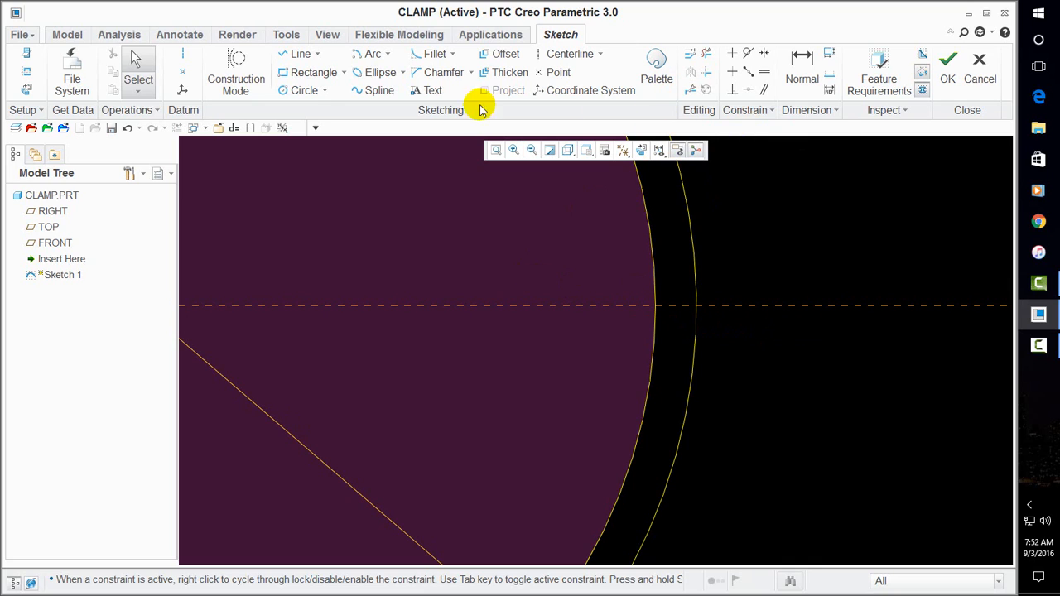
click(286, 90)
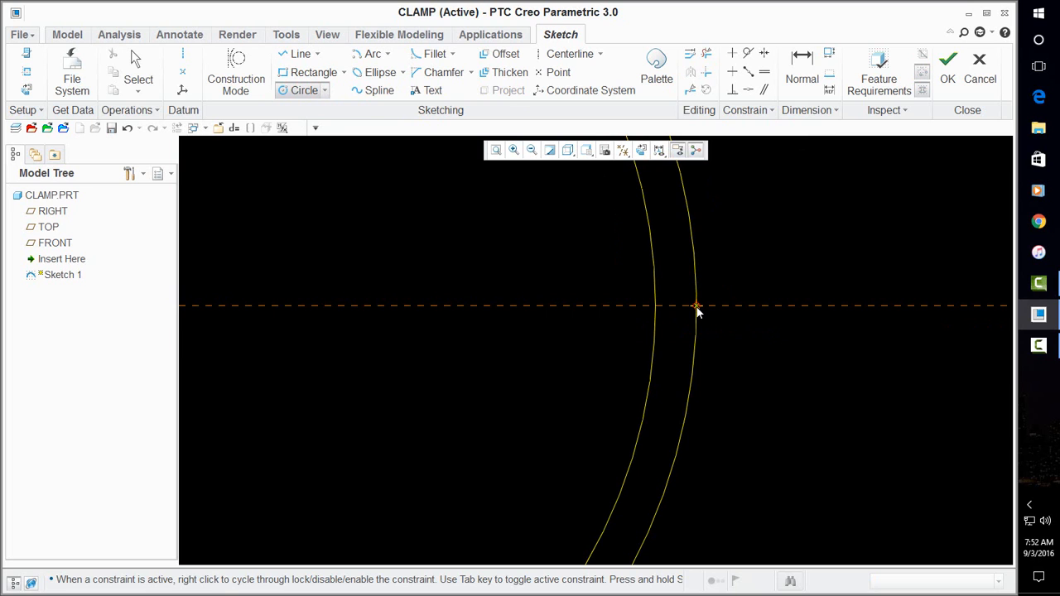
click(697, 306)
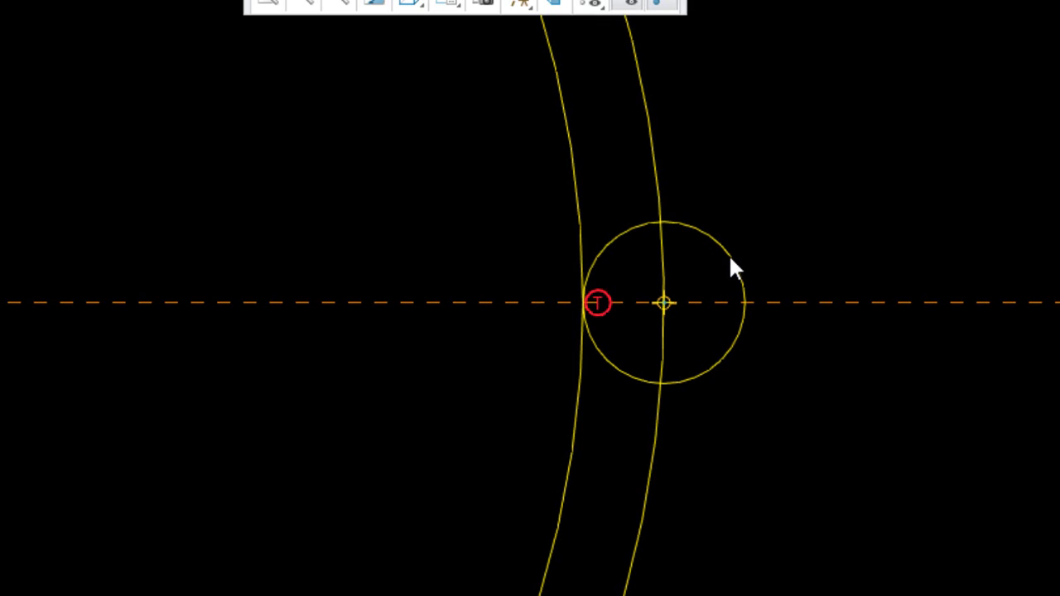
click(731, 259)
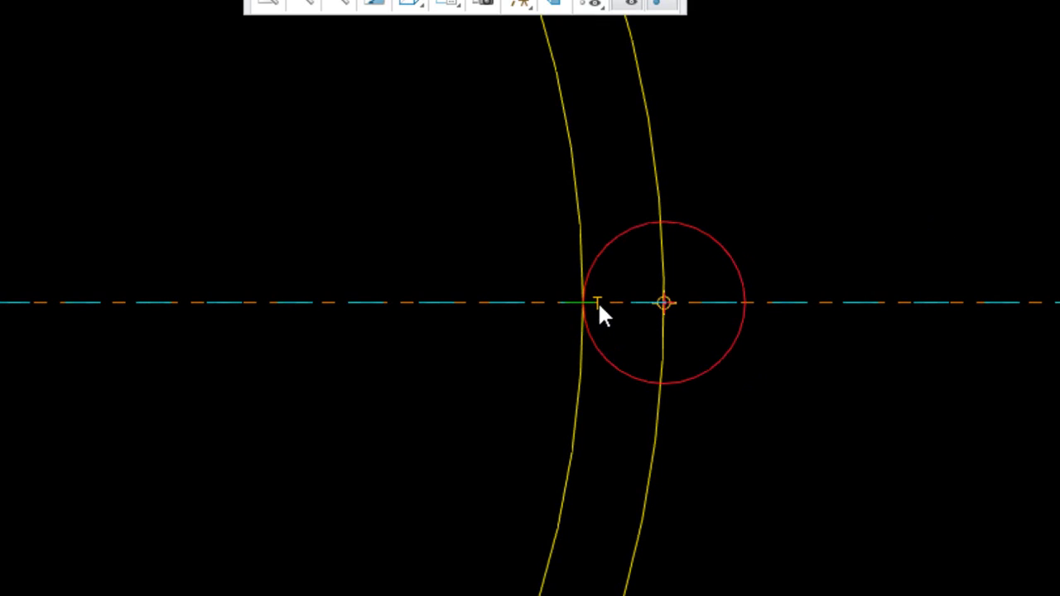
Dimension the small circle's diameter and set it to .028
scroll(492, 314, down, 1)
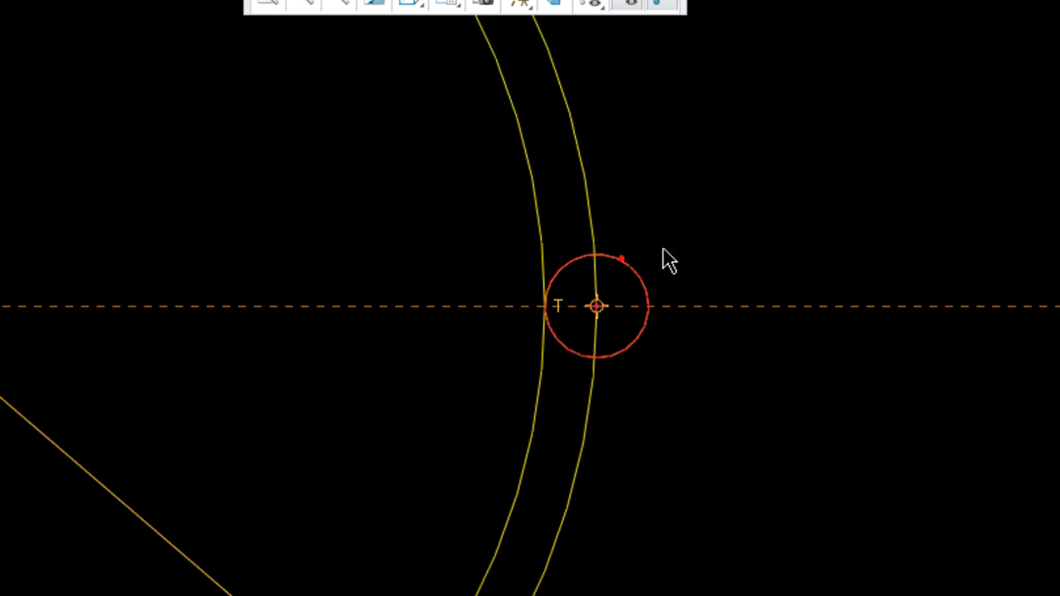
double_click(633, 267)
middle_click(663, 221)
text(.028)
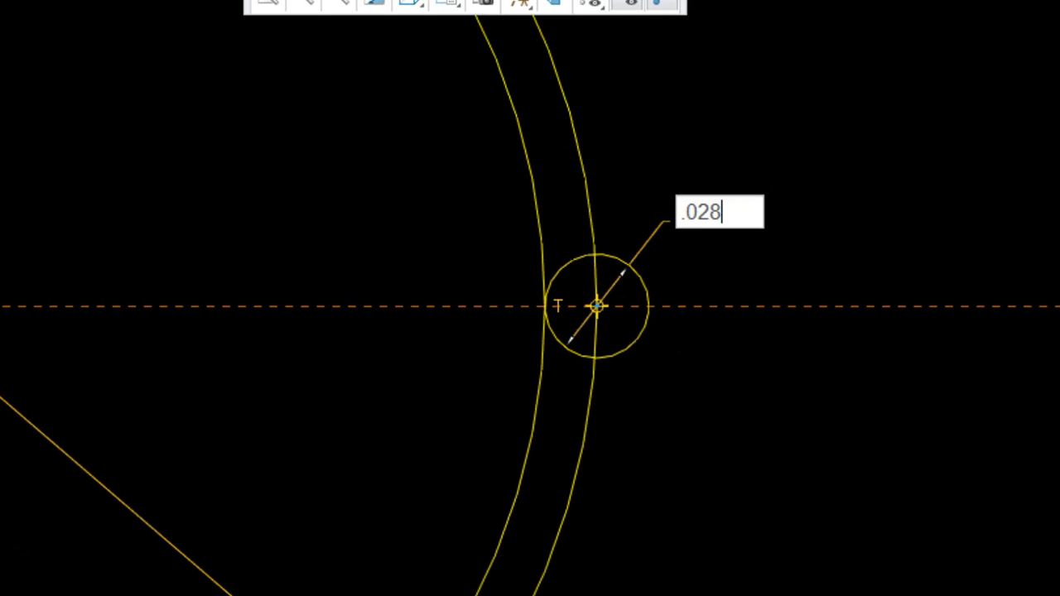
key(Return)
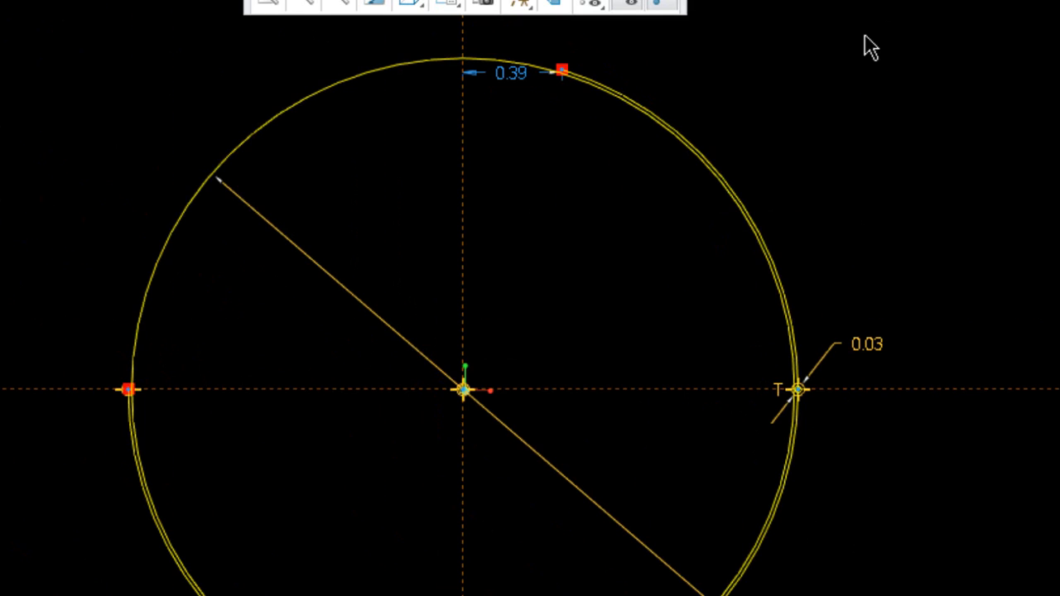
scroll(826, 431, up, 5)
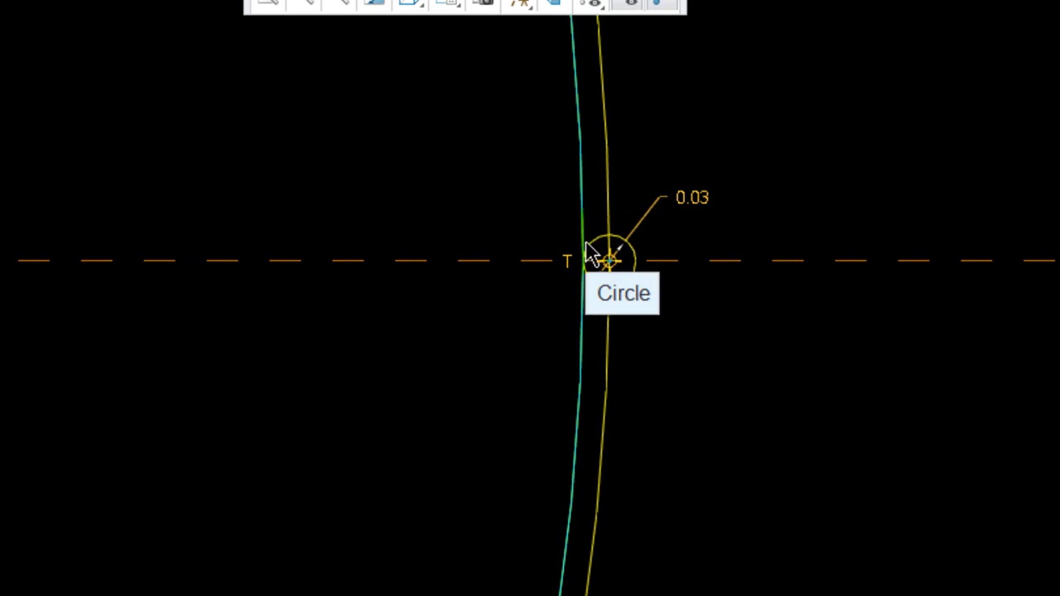
scroll(625, 282, down, 6)
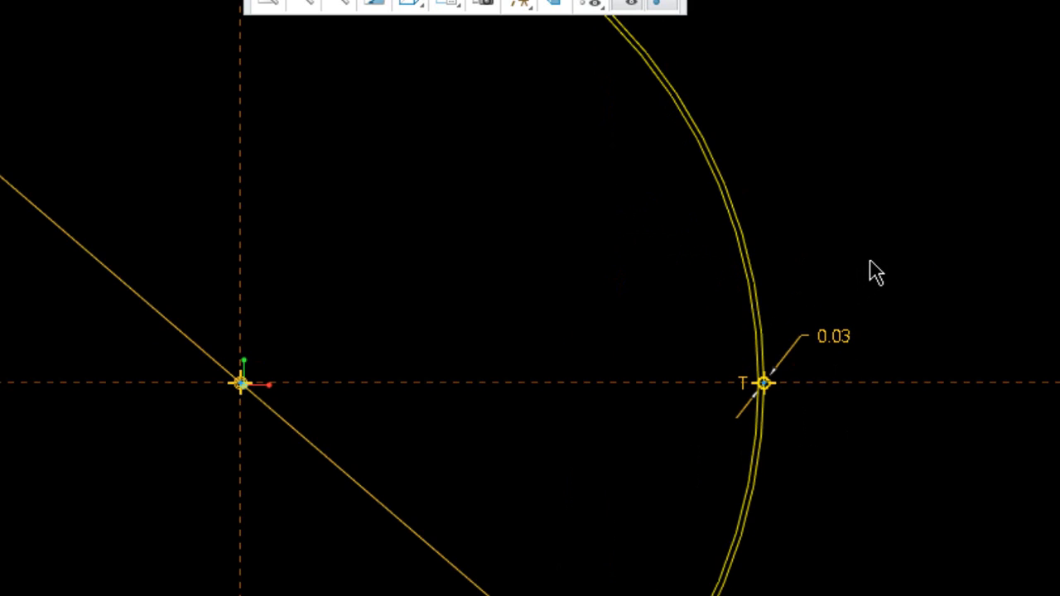
scroll(642, 134, up, 5)
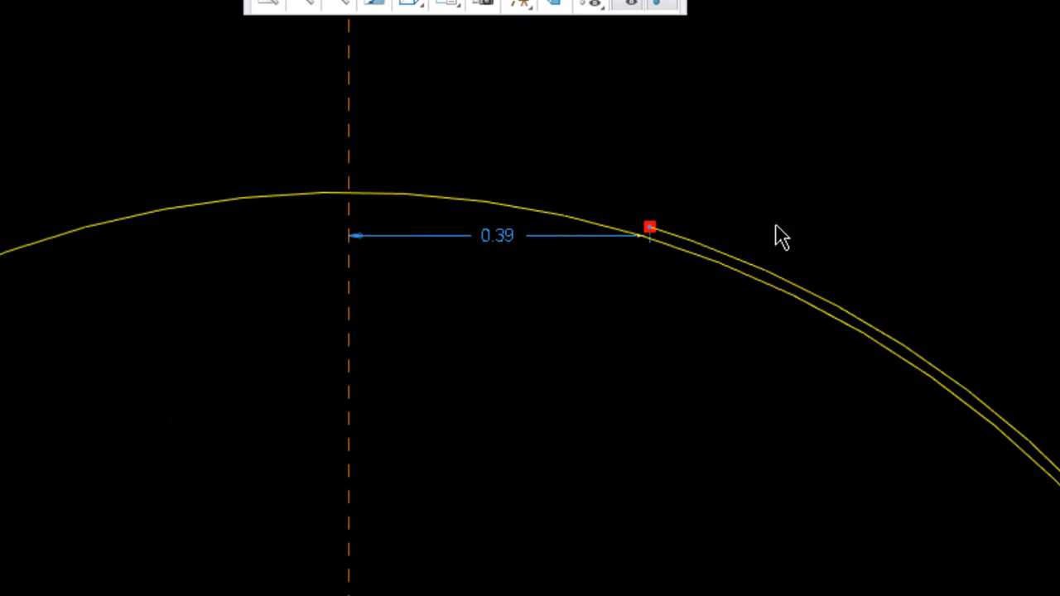
scroll(580, 116, down, 4)
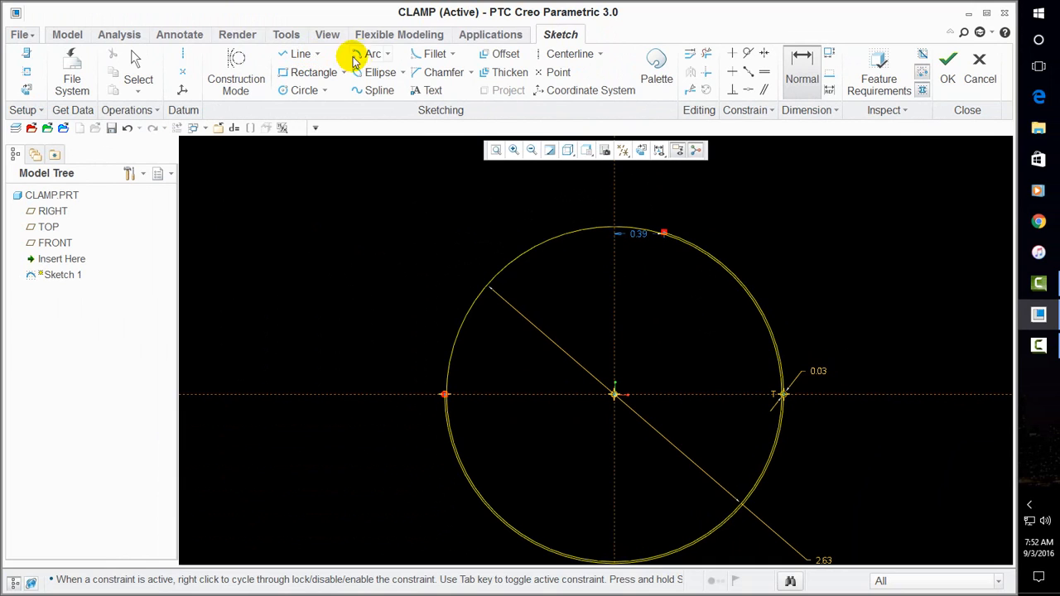
click(358, 54)
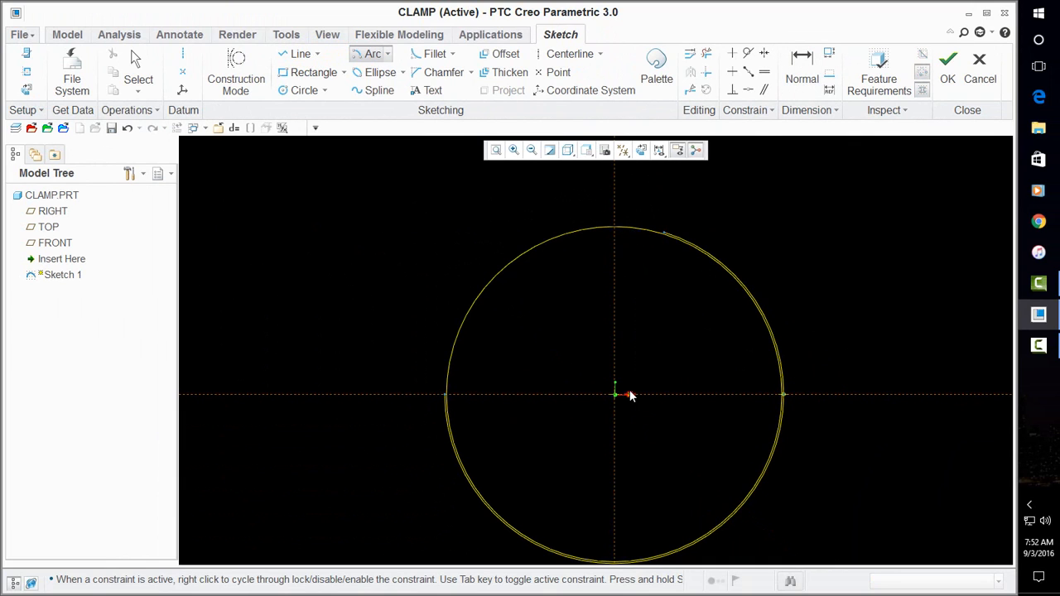
scroll(646, 220, up, 3)
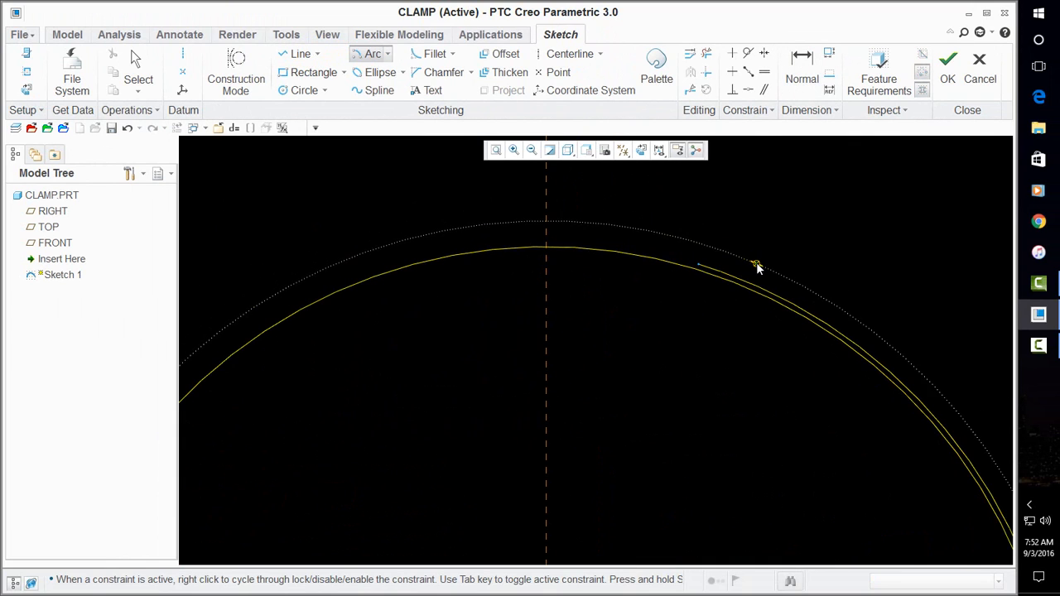
click(756, 262)
click(391, 240)
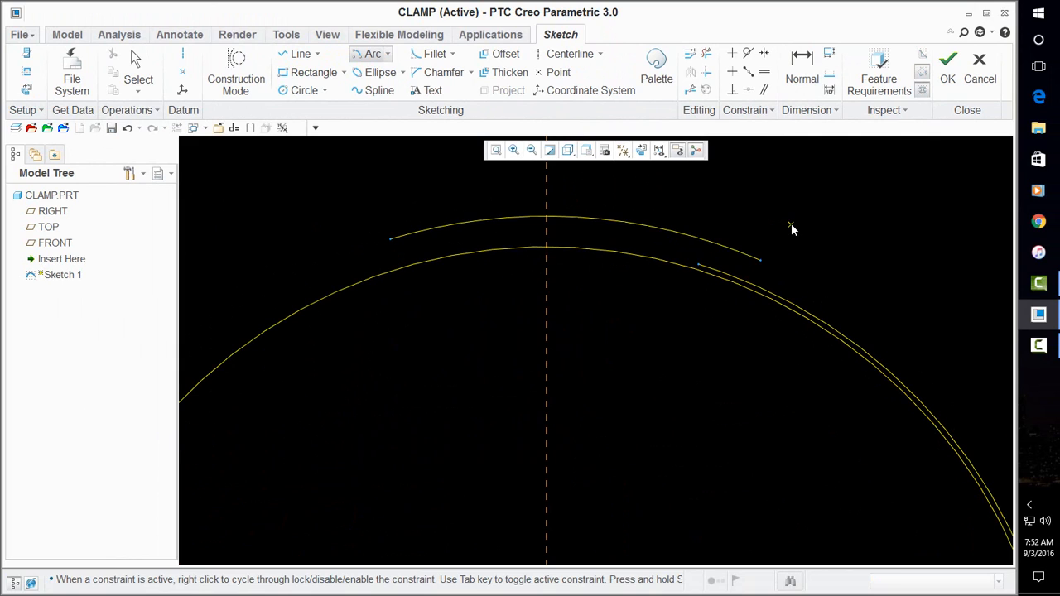
middle_click(789, 230)
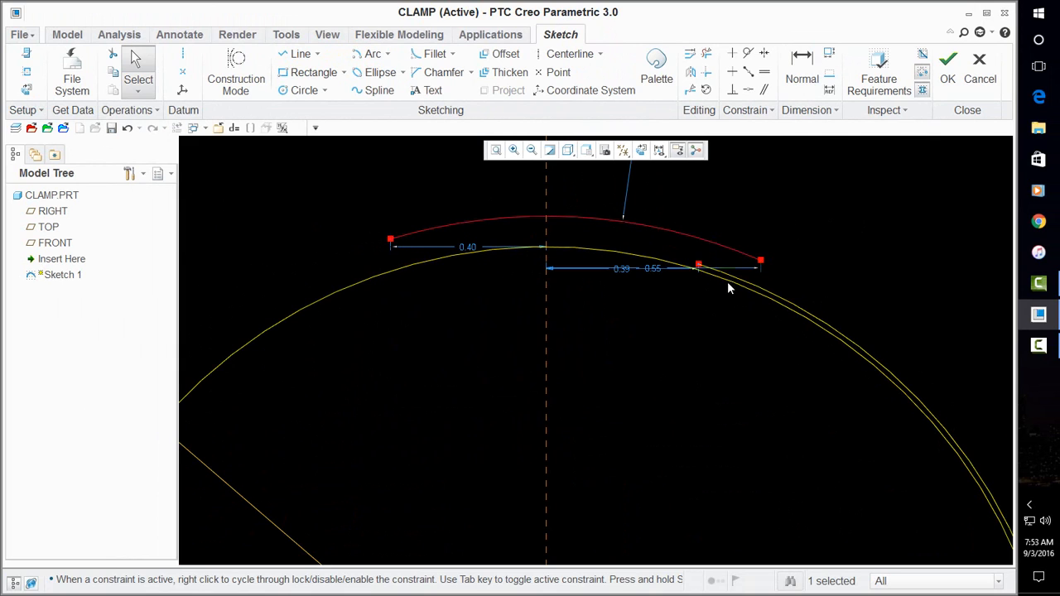
scroll(742, 248, up, 3)
scroll(463, 271, down, 3)
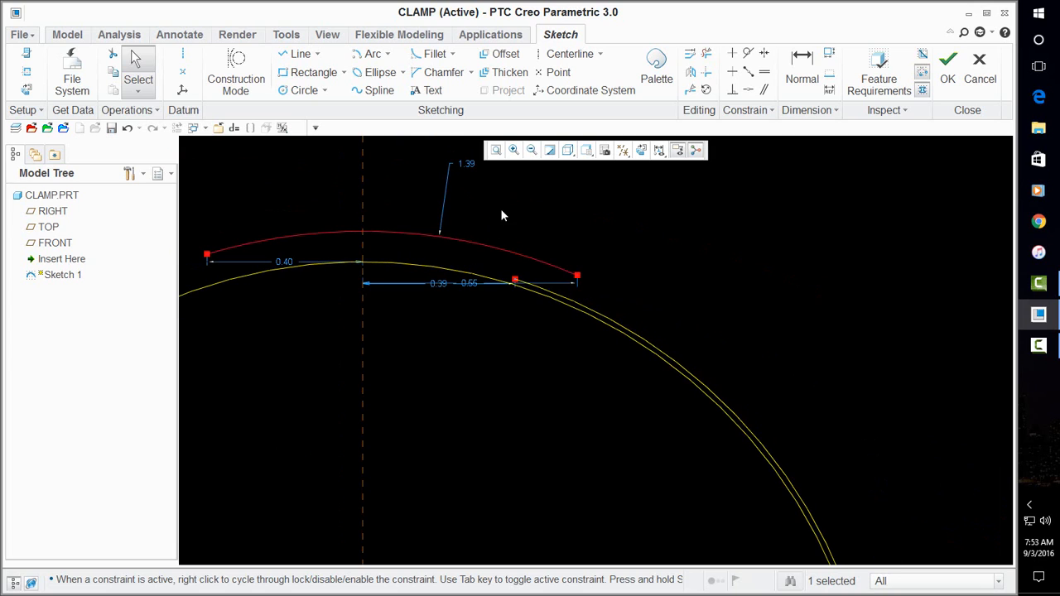
click(543, 257)
key(Delete)
Sketch a raised concentric arc above the circle, from about 0.81 left to about 0.52 right of the vertical reference, centred on the origin
scroll(547, 217, down, 5)
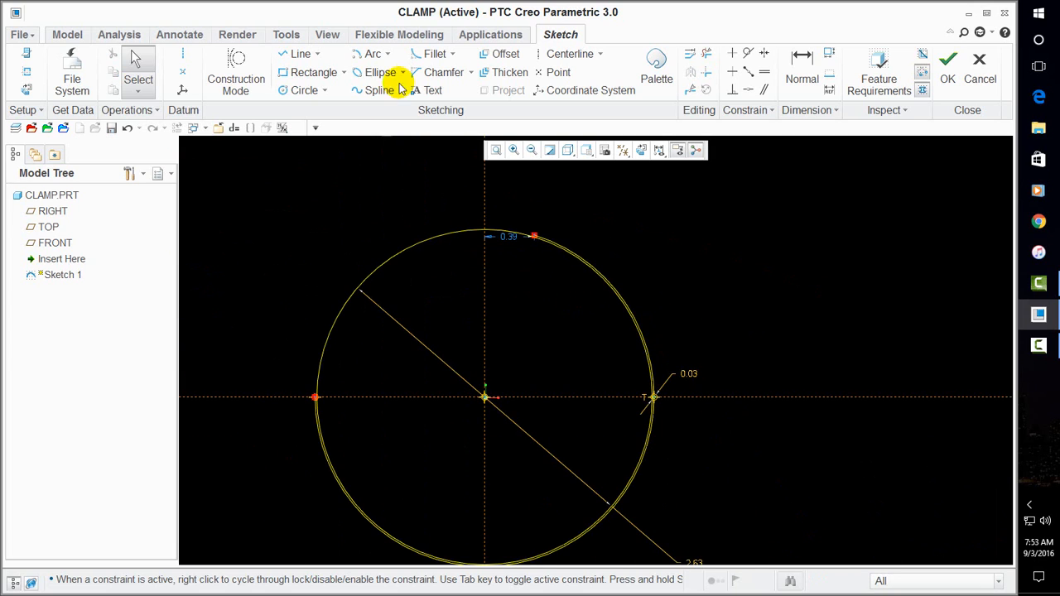
click(370, 54)
click(486, 399)
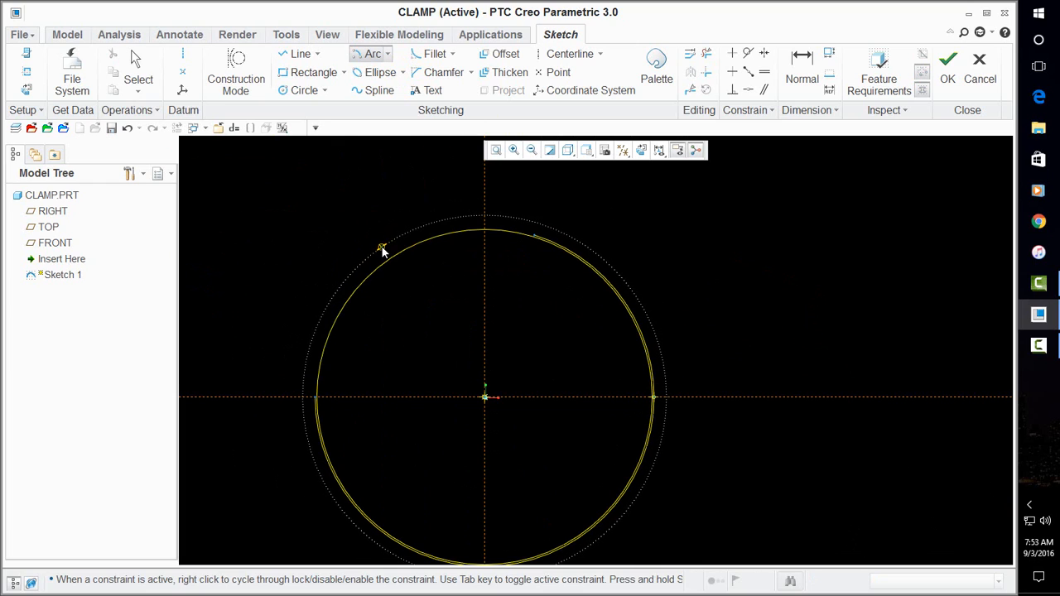
click(381, 247)
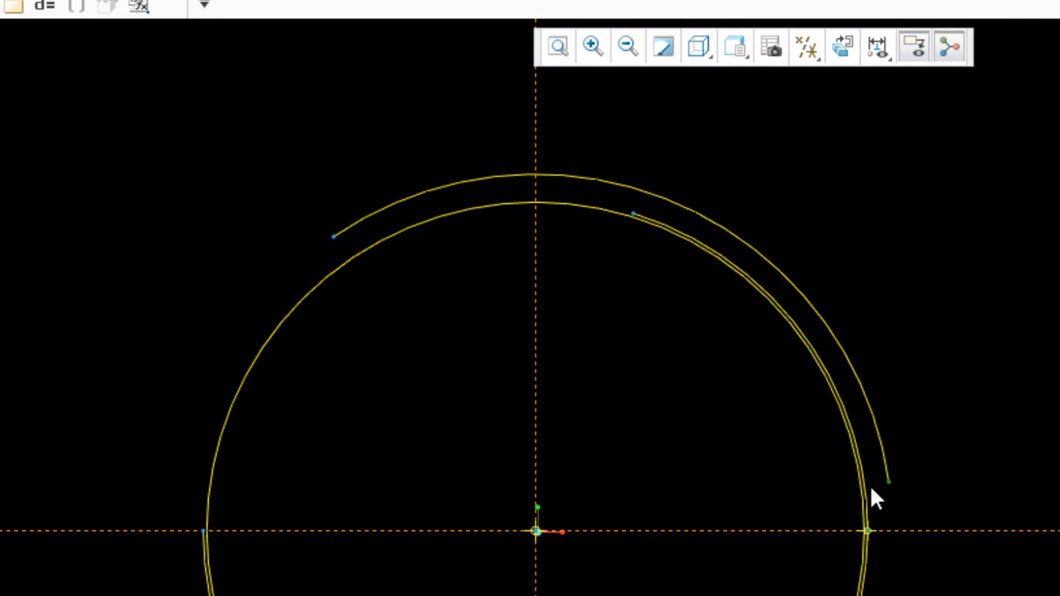
click(739, 204)
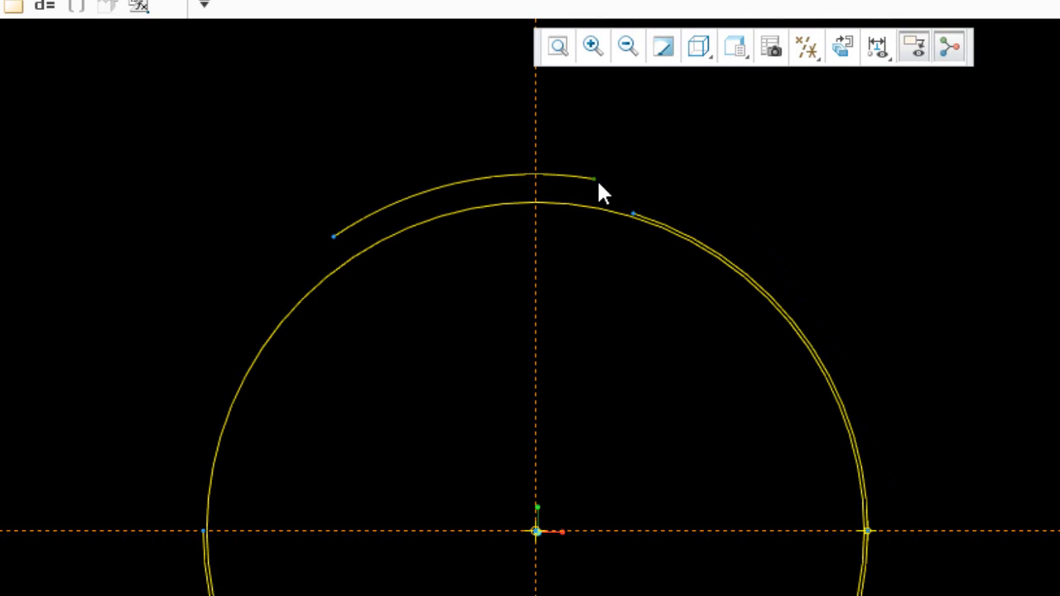
scroll(639, 177, down, 5)
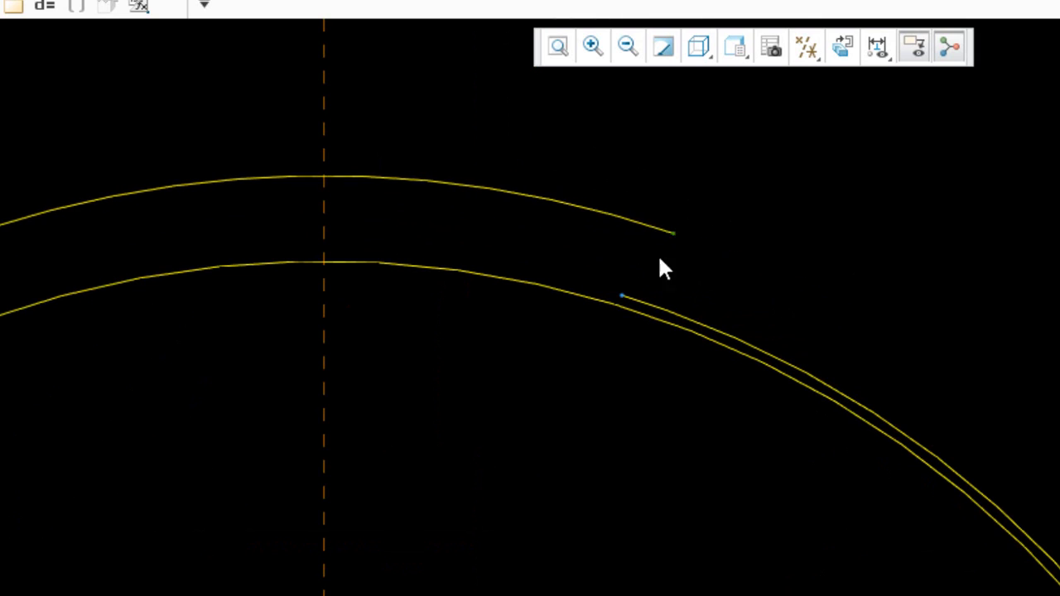
scroll(770, 292, down, 3)
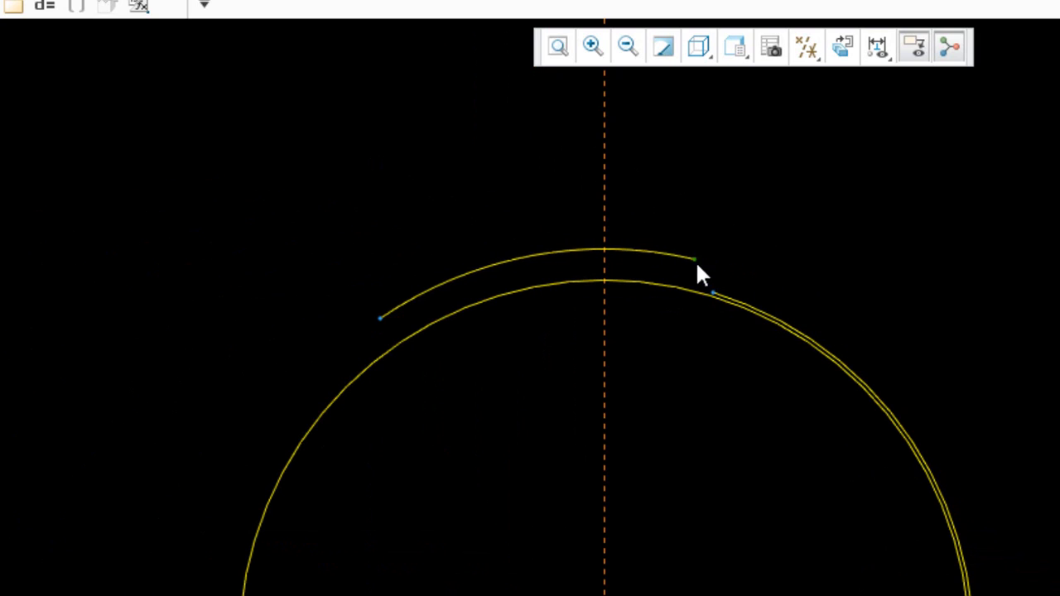
scroll(752, 270, up, 4)
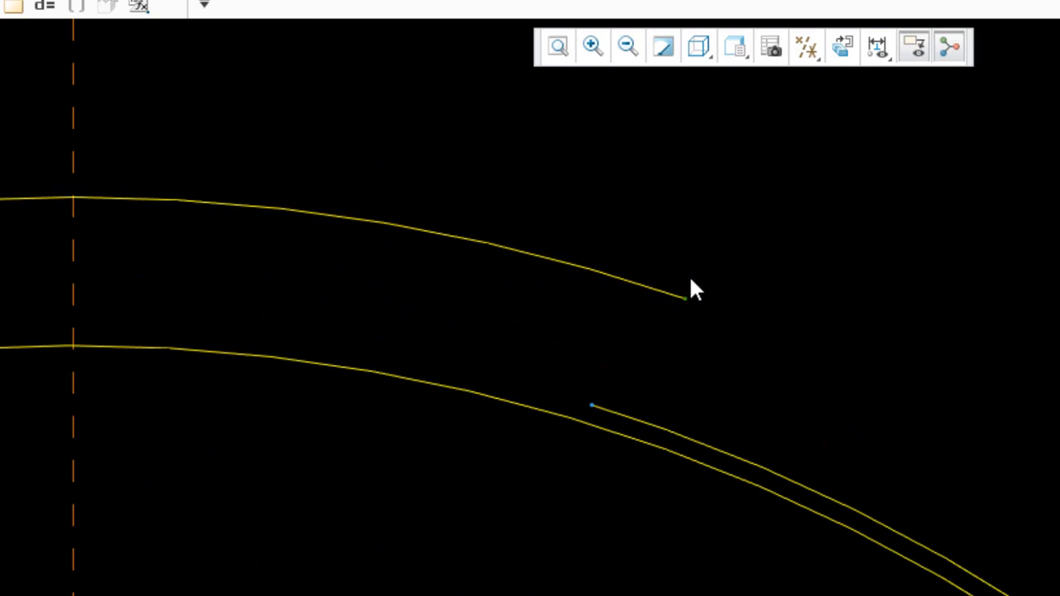
click(755, 342)
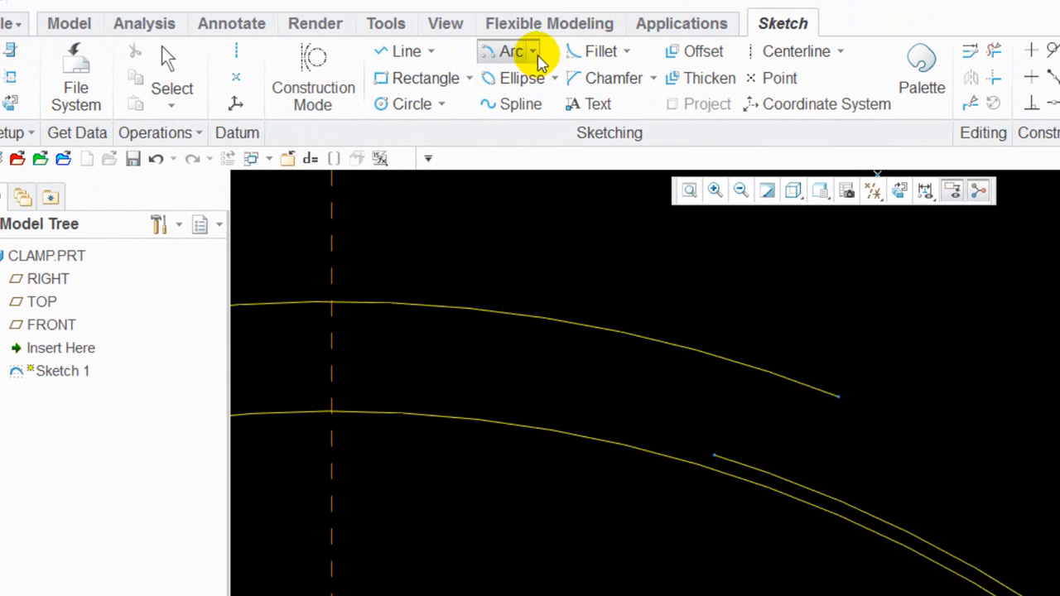
Sketch two 3-point arcs forming an S from the raised arc's right end to the outer band arc, radii about 0.06 and 0.10
click(535, 51)
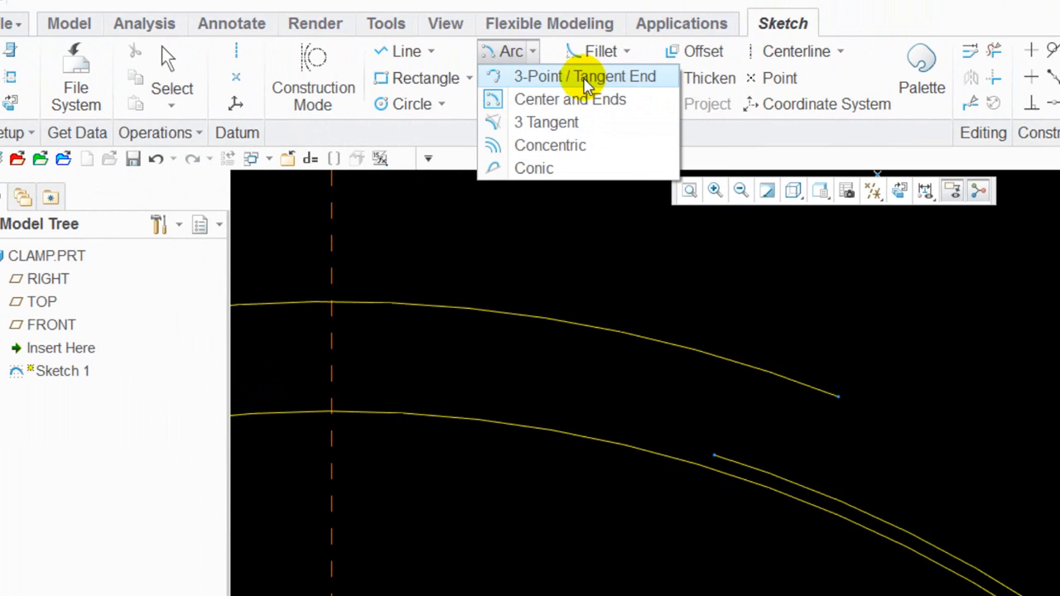
click(584, 79)
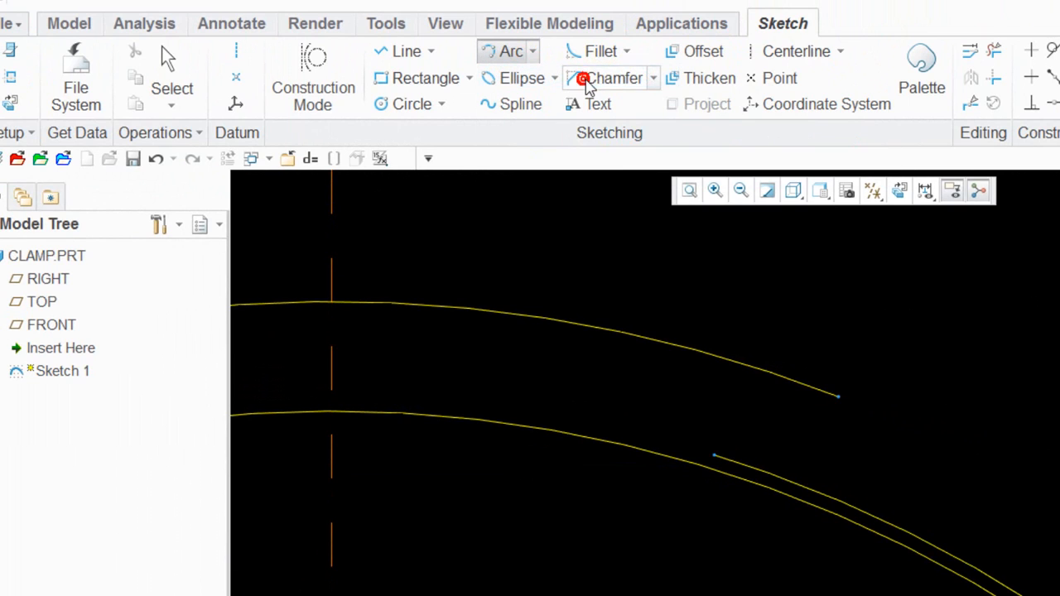
click(840, 396)
click(879, 456)
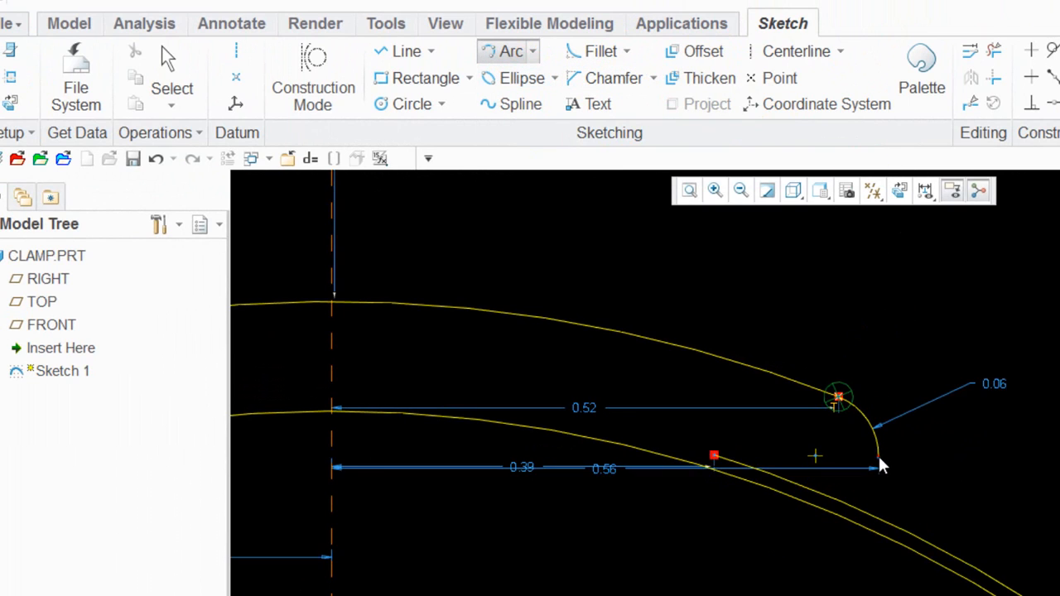
click(880, 458)
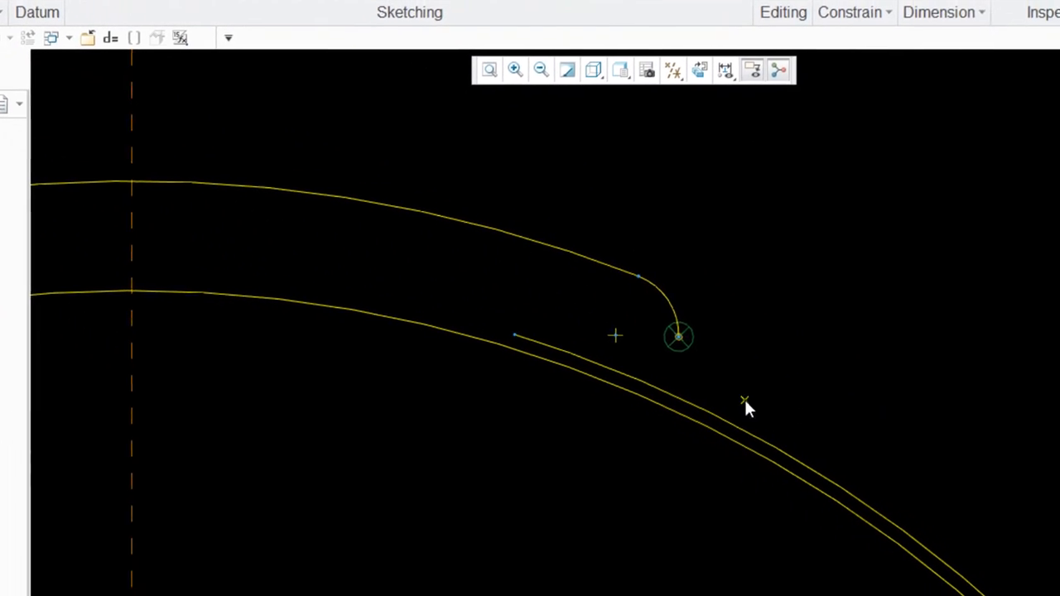
click(737, 426)
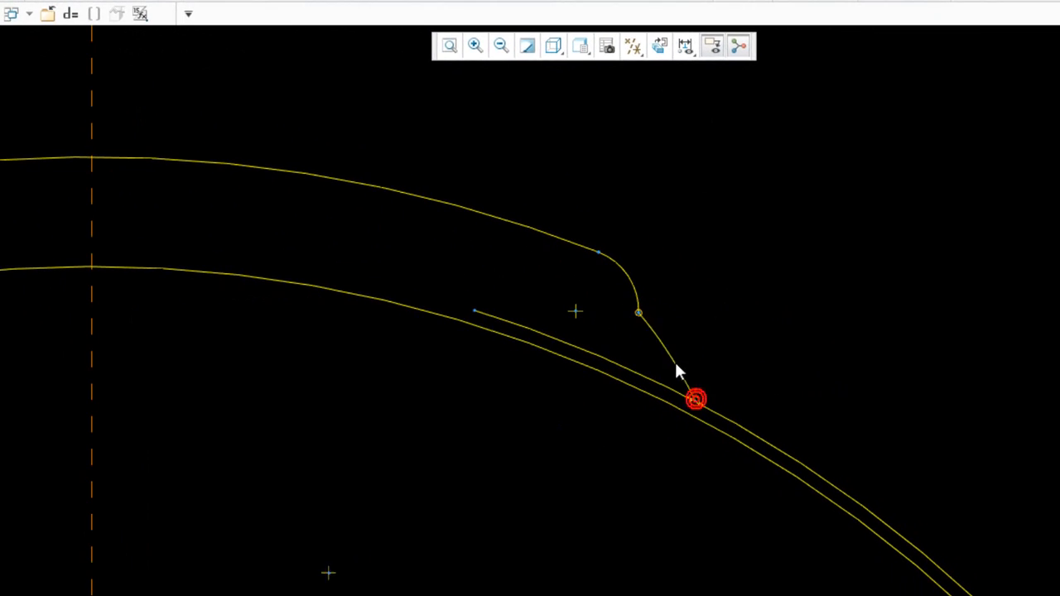
click(650, 361)
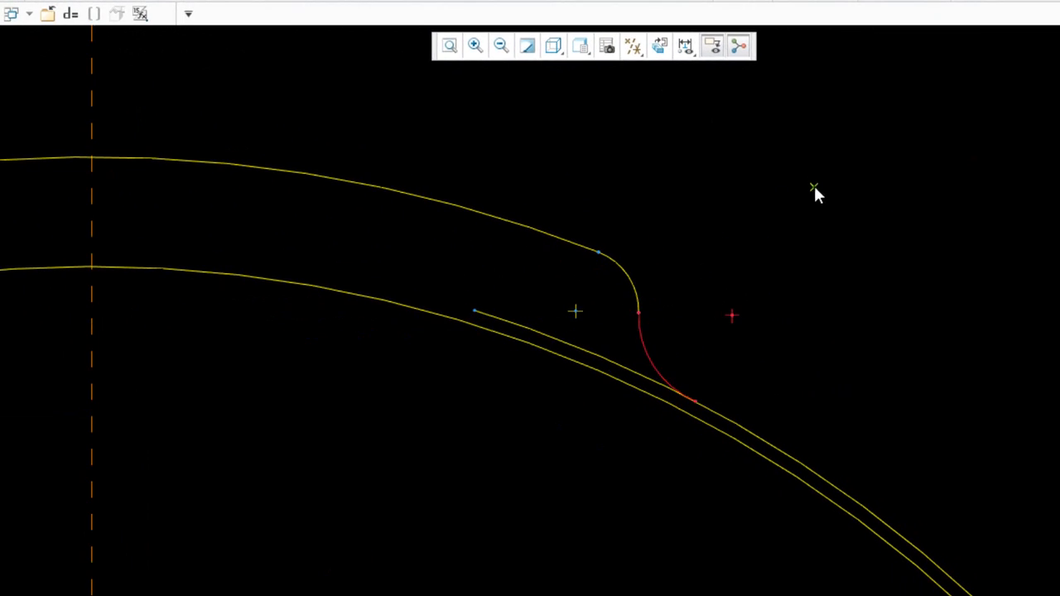
middle_click(814, 185)
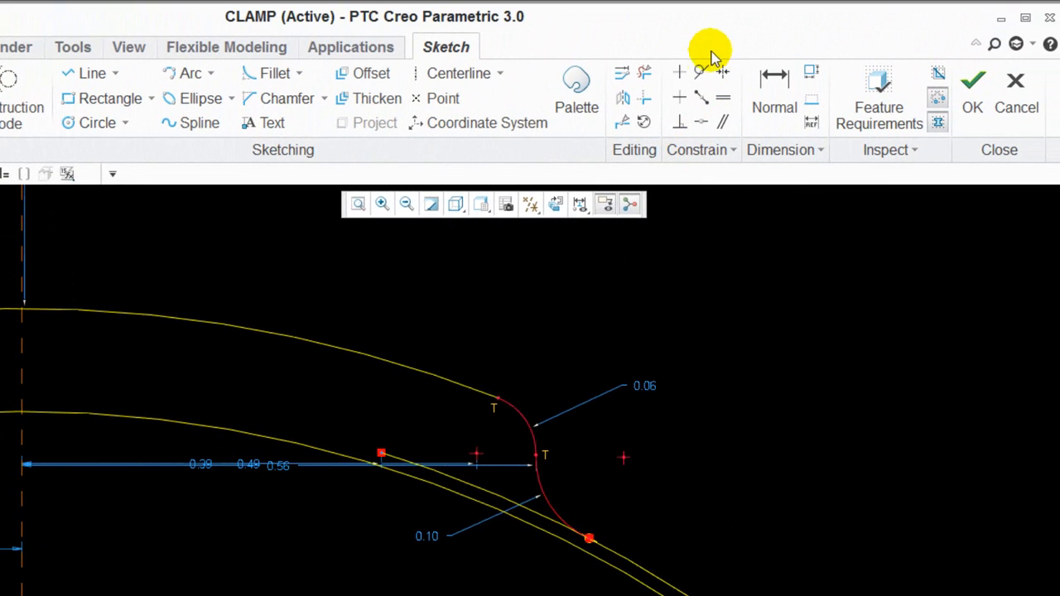
Make the lower connecting arc tangent to the outer band arc and trim the two into a corner
click(700, 72)
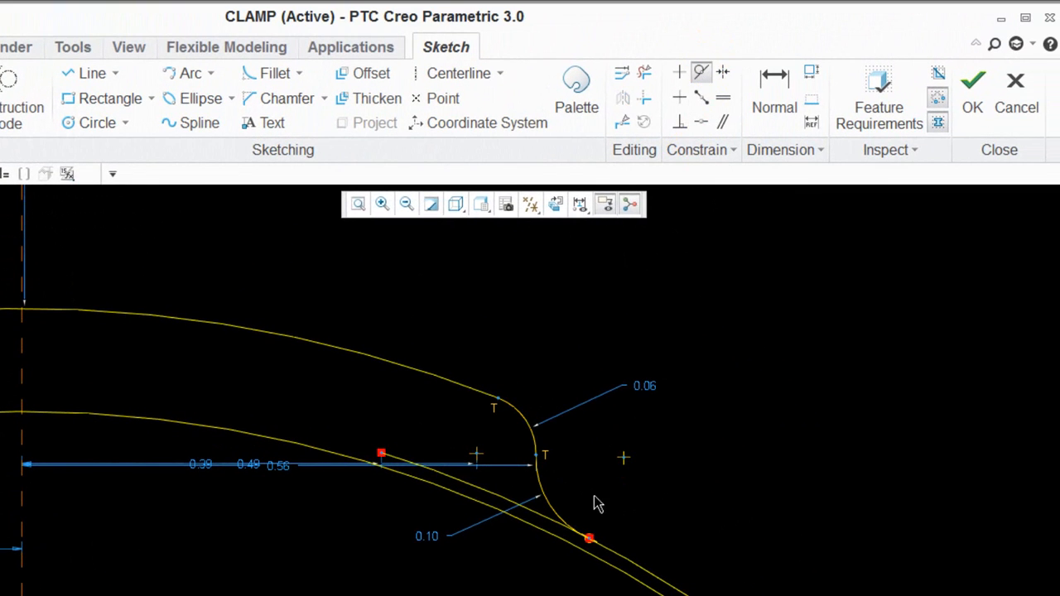
click(612, 557)
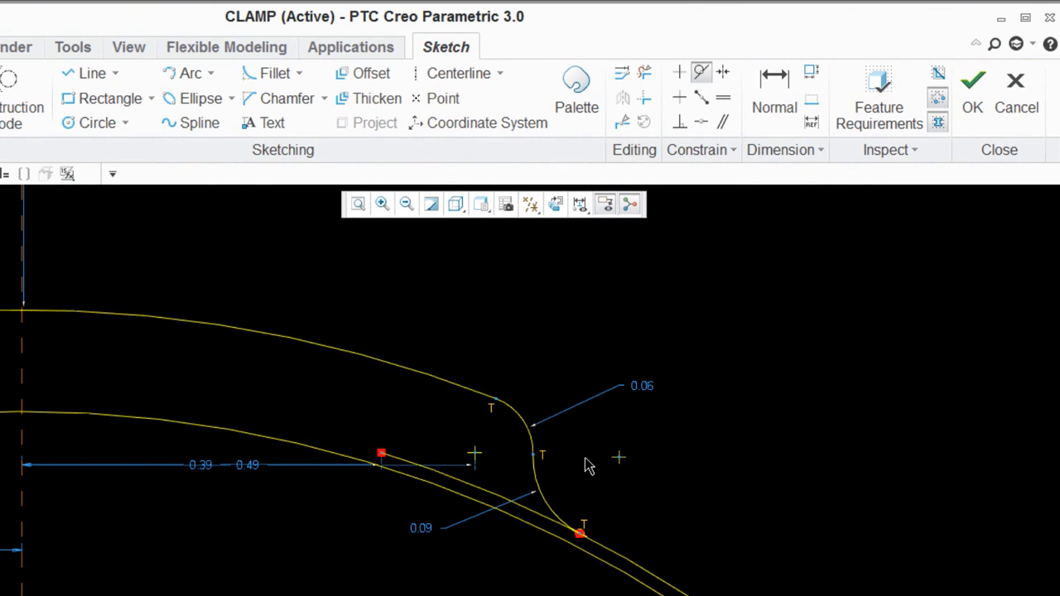
click(645, 99)
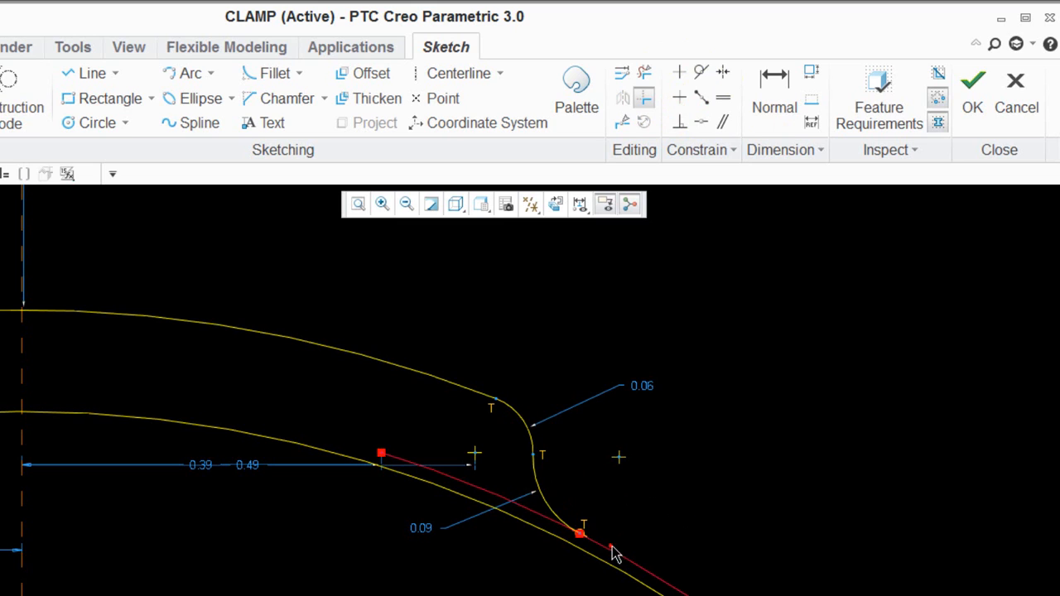
click(538, 484)
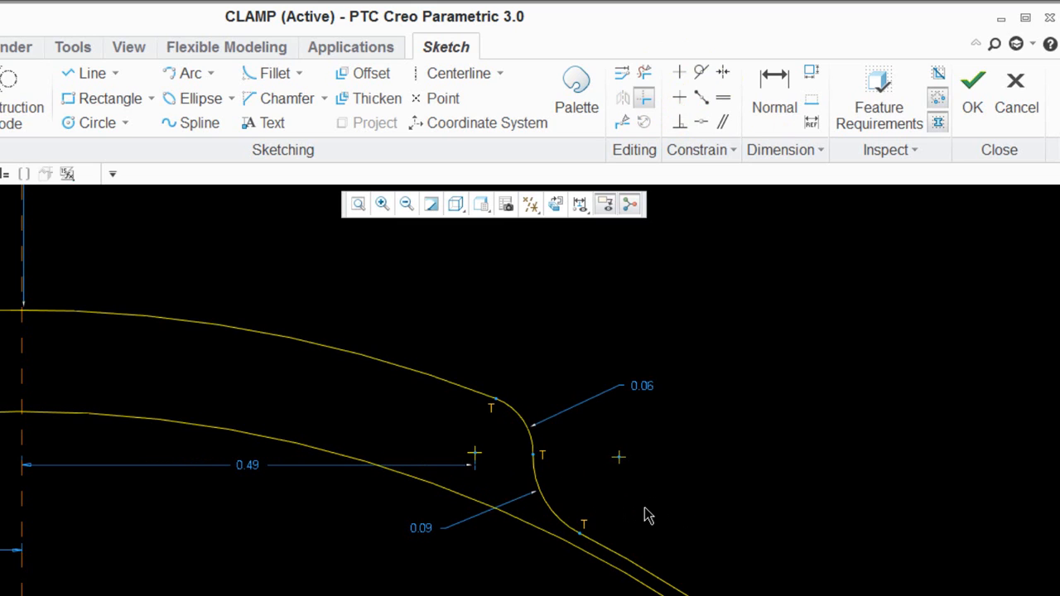
Constrain the two S-shaped connecting arcs to equal radii
click(723, 99)
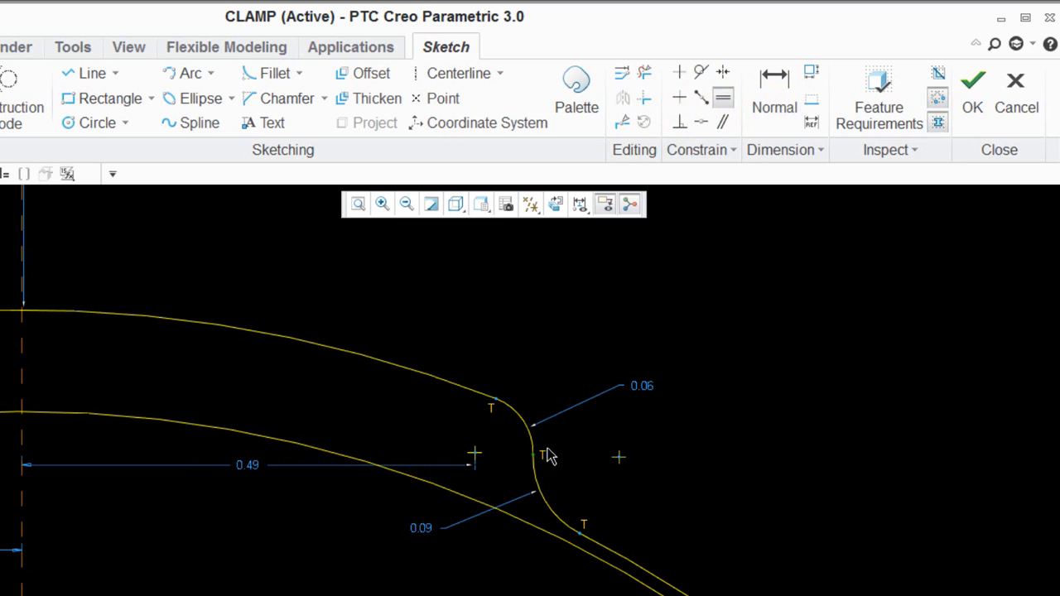
click(523, 414)
click(543, 496)
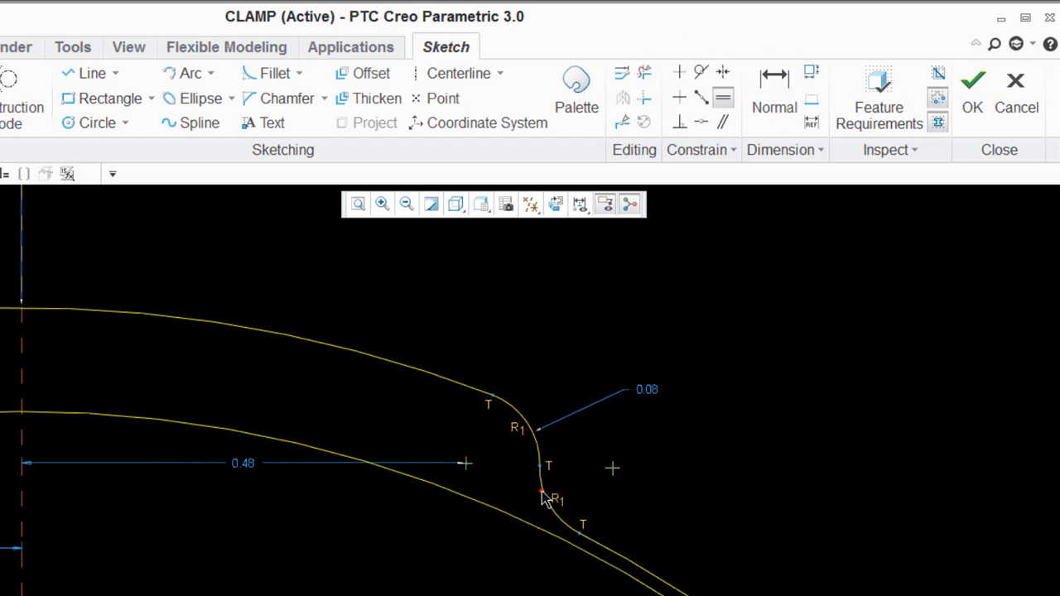
scroll(638, 368, up, 3)
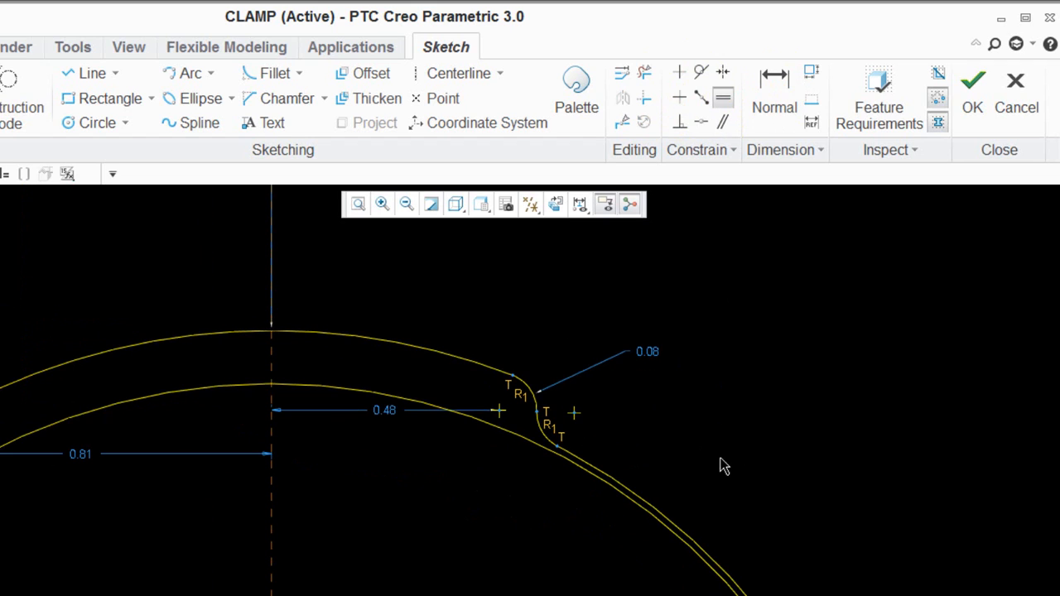
scroll(403, 464, up, 3)
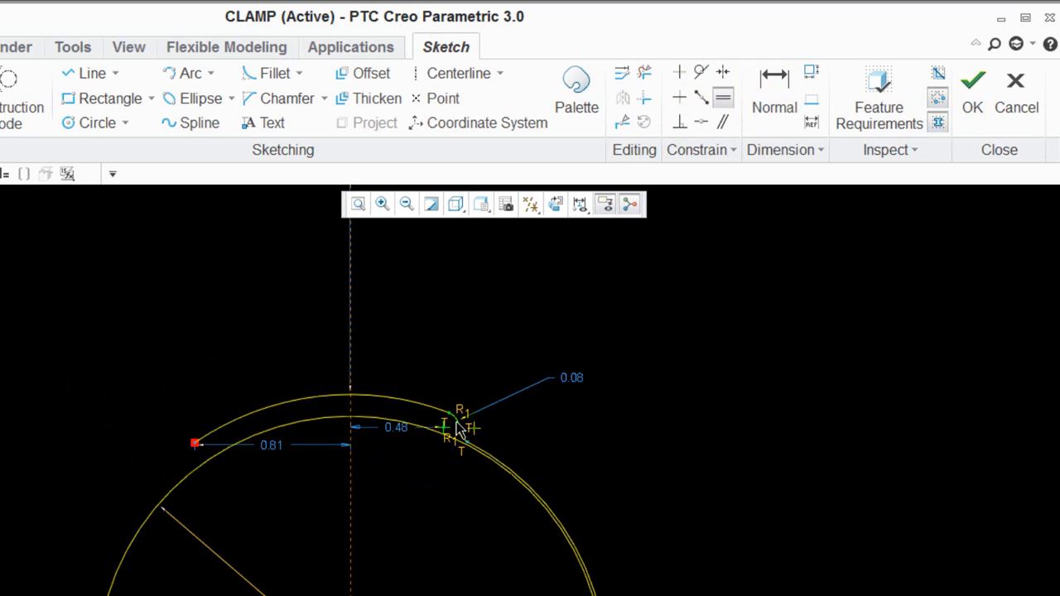
scroll(458, 431, down, 3)
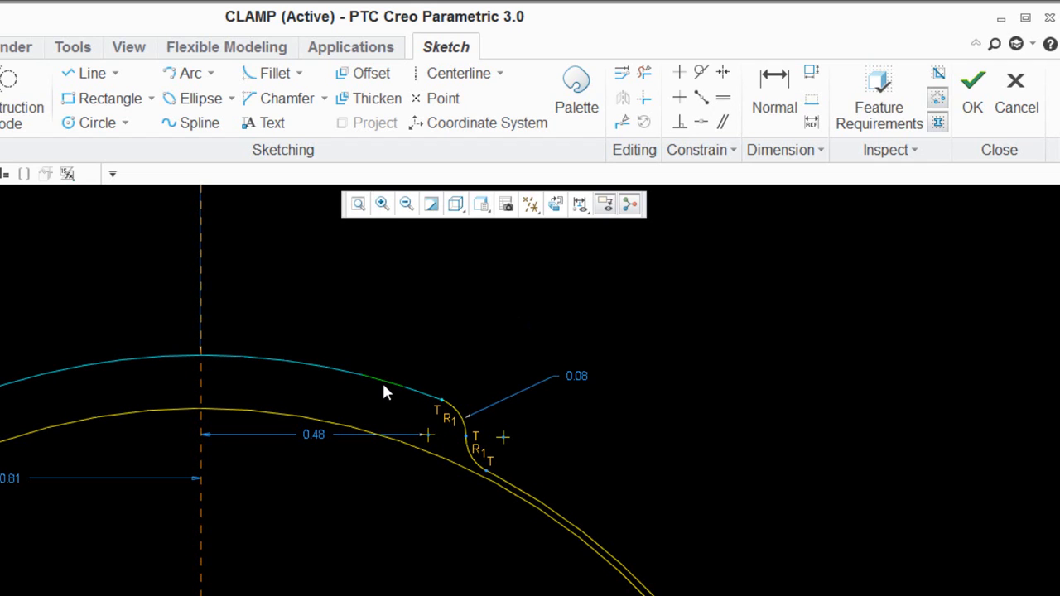
Reshape the raised arc freehand, placing the upper connecting arc's centre about 0.50 right of the vertical reference
drag(383, 385, 452, 319)
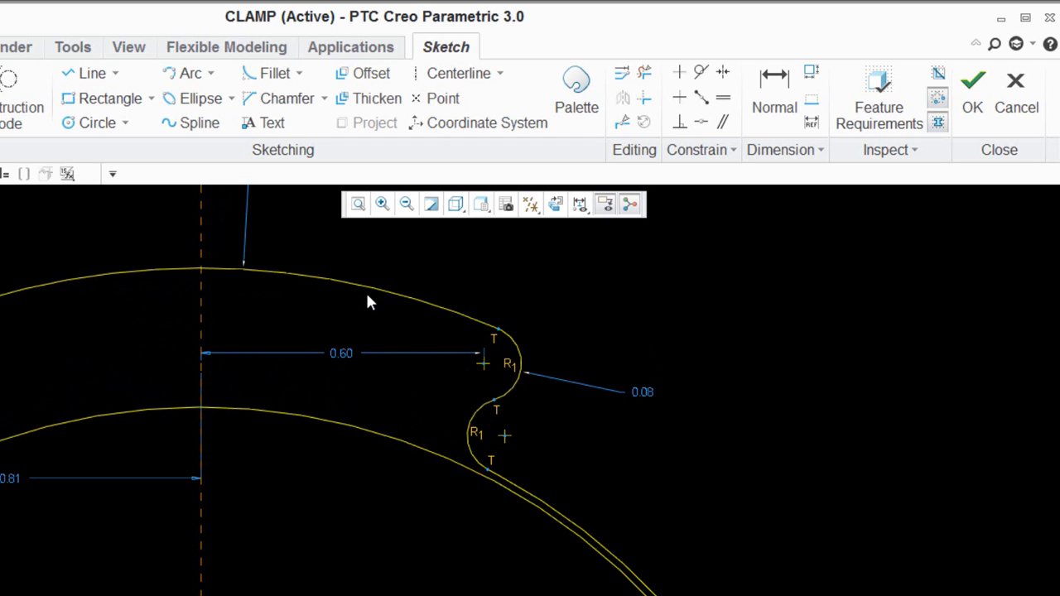
mouse_move(370, 290)
mouse_down()
mouse_move(326, 322)
mouse_move(298, 362)
mouse_move(321, 323)
mouse_move(313, 329)
mouse_up()
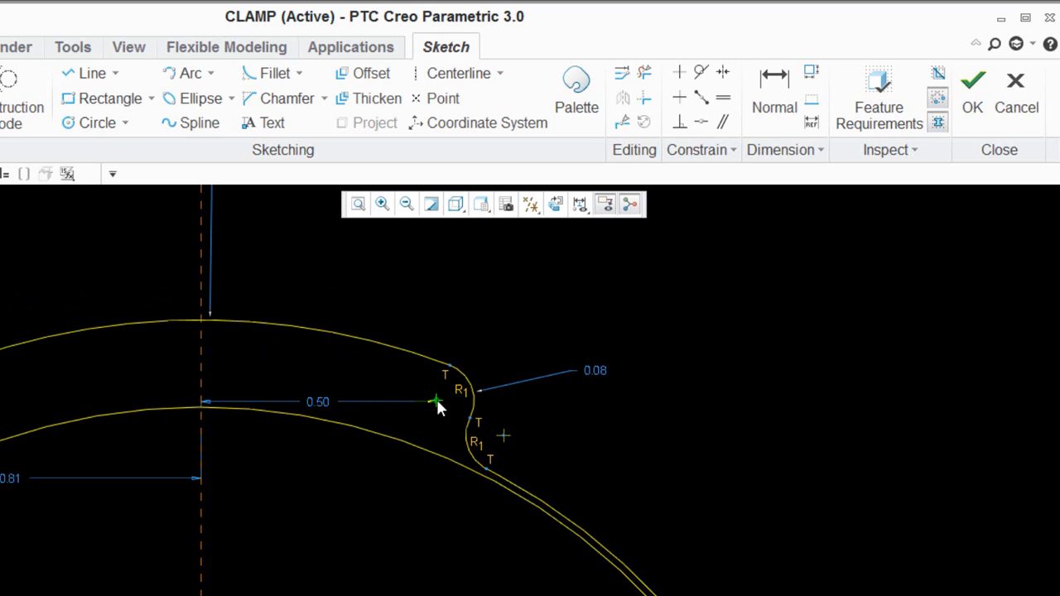
click(467, 386)
Sketch a centre-and-ends arc about the origin between the two S-shaped connecting arcs' centres, with a radius of about 1.42
scroll(437, 343, up, 4)
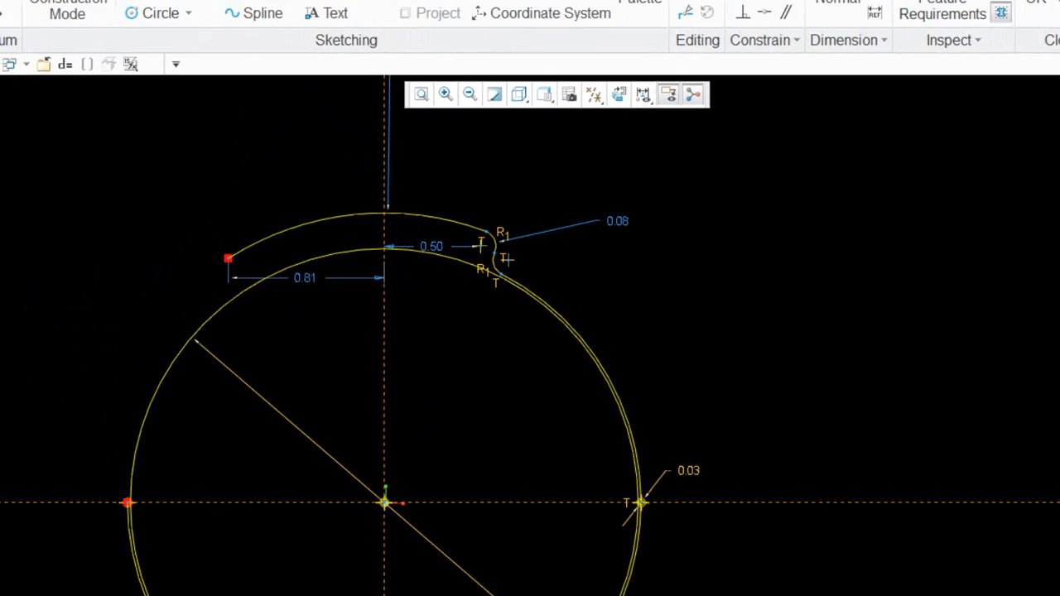
click(329, 73)
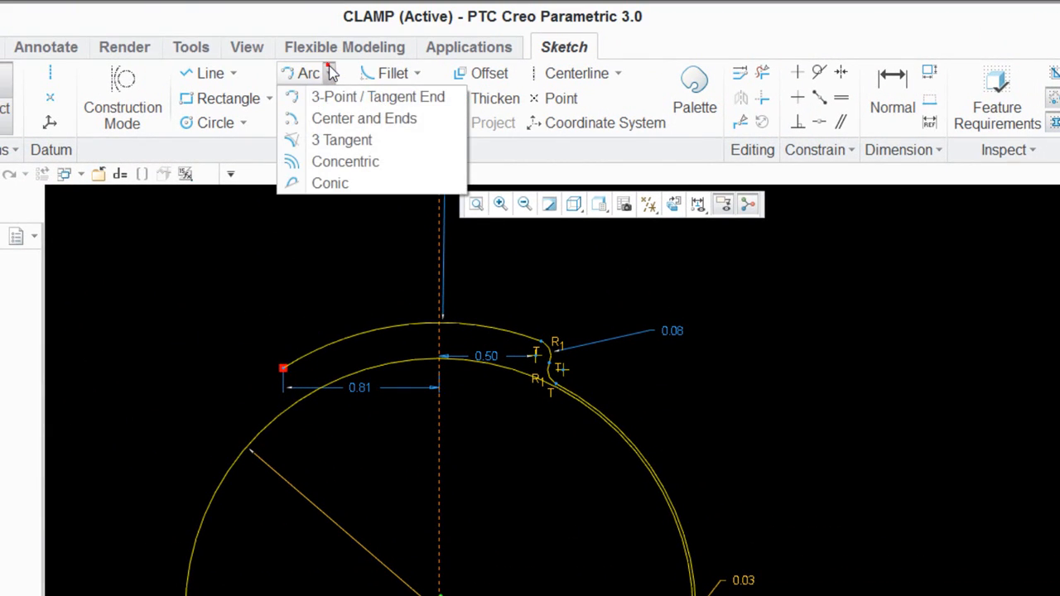
click(386, 114)
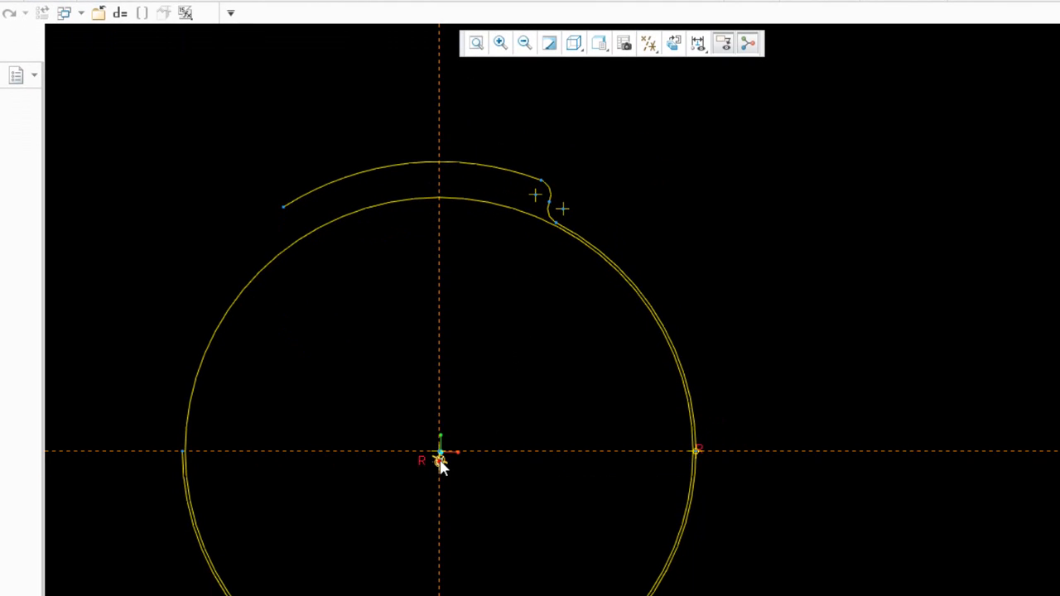
click(439, 461)
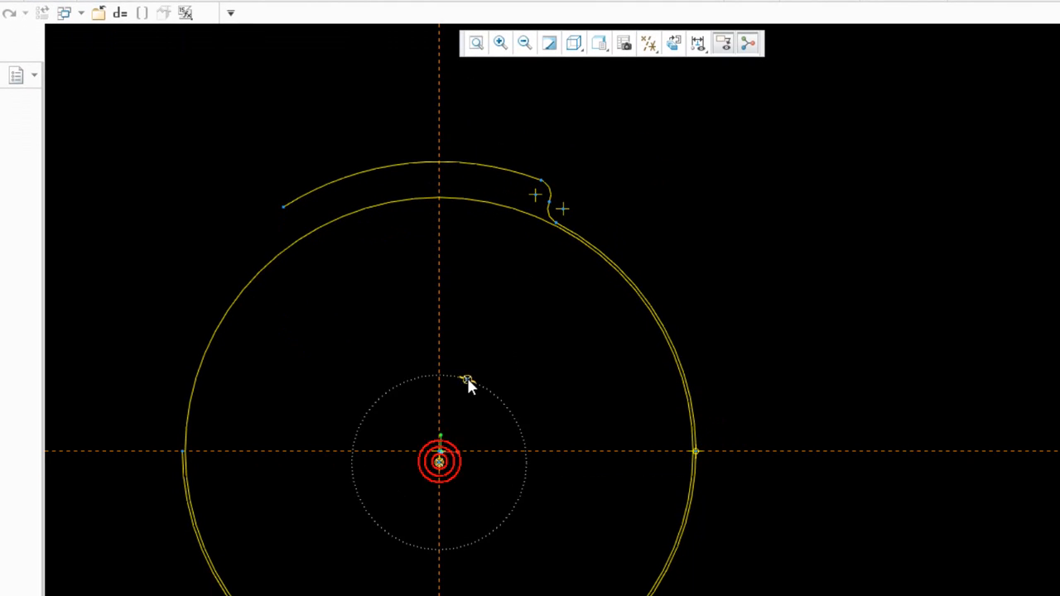
click(444, 451)
scroll(519, 237, up, 5)
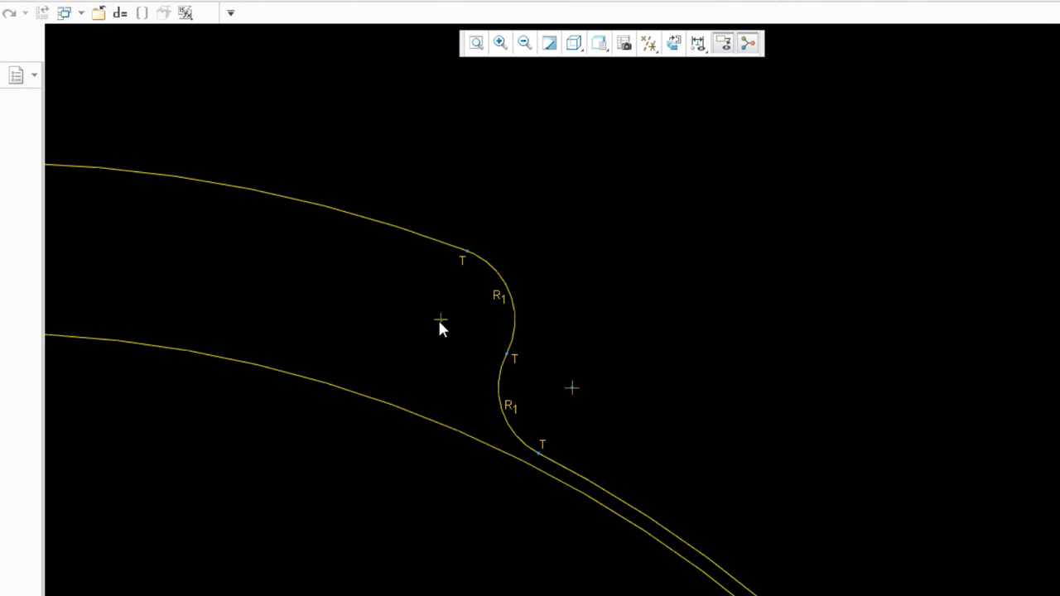
click(440, 322)
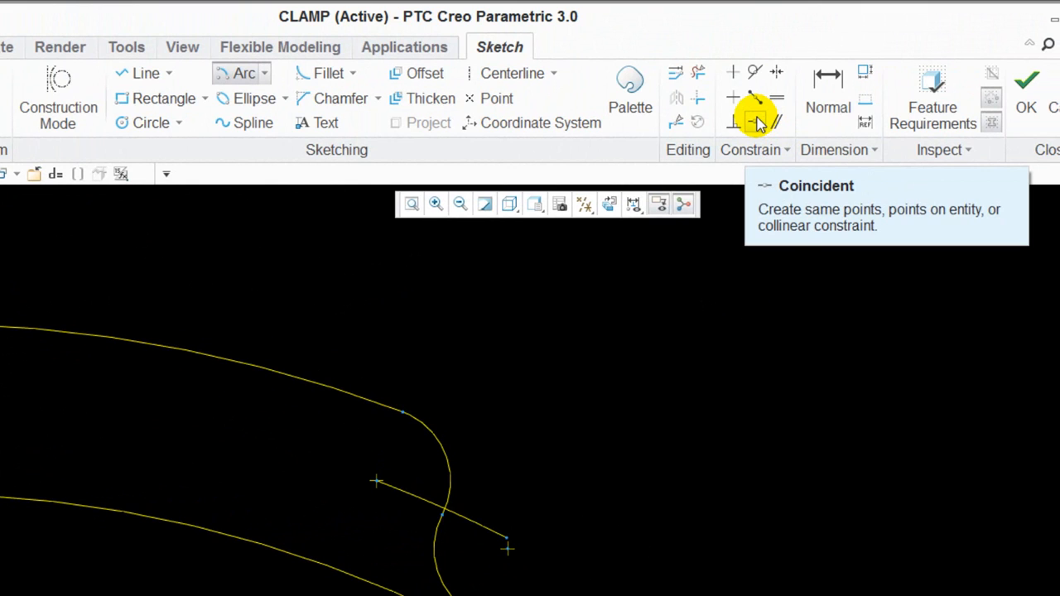
Make the new arc's free end coincident with the lower connecting arc's centre
click(760, 122)
scroll(476, 548, up, 5)
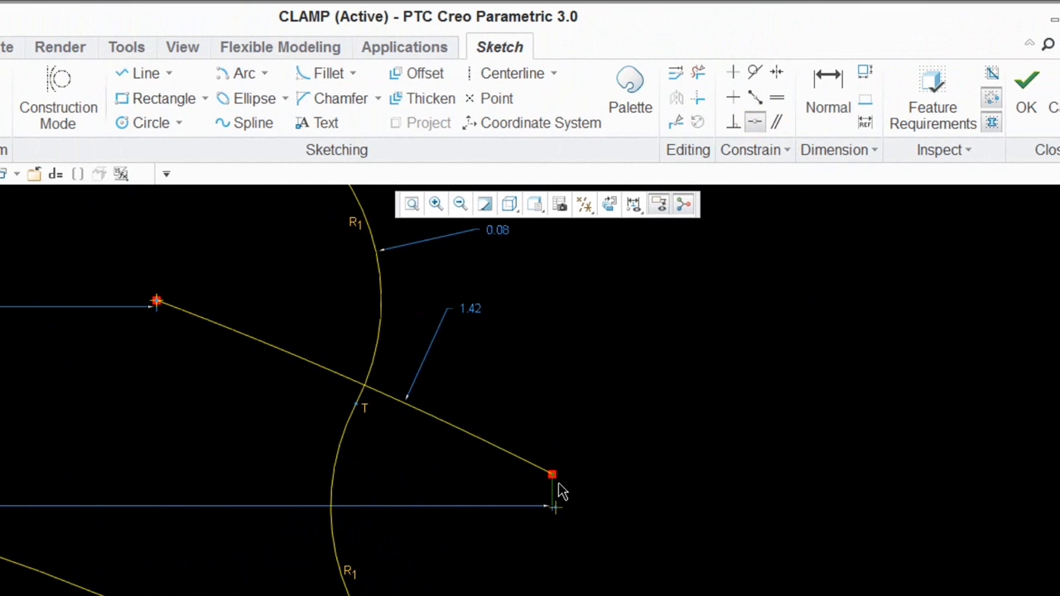
click(559, 487)
click(556, 509)
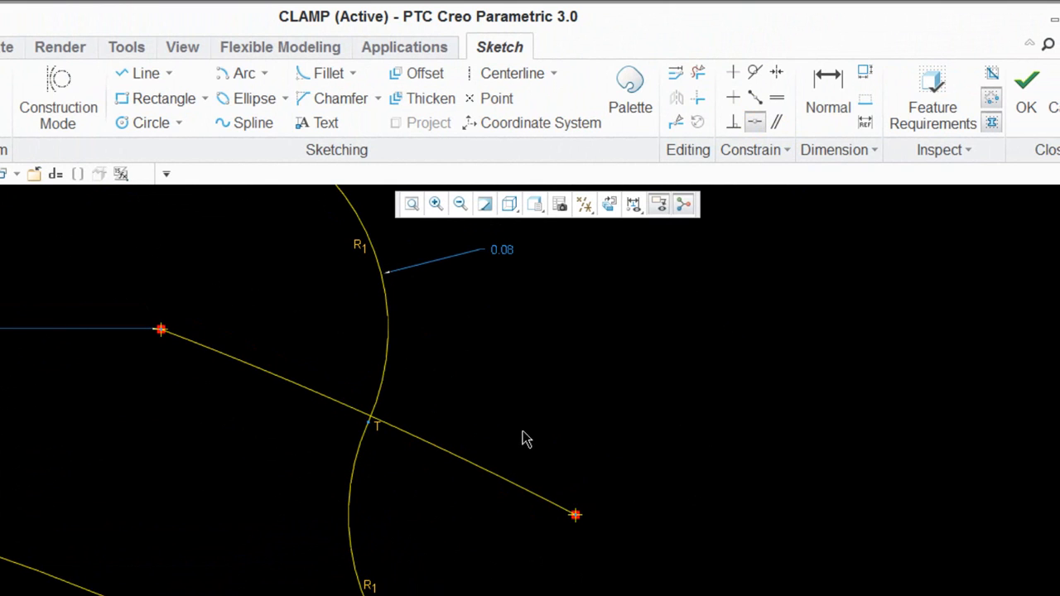
scroll(464, 396, down, 6)
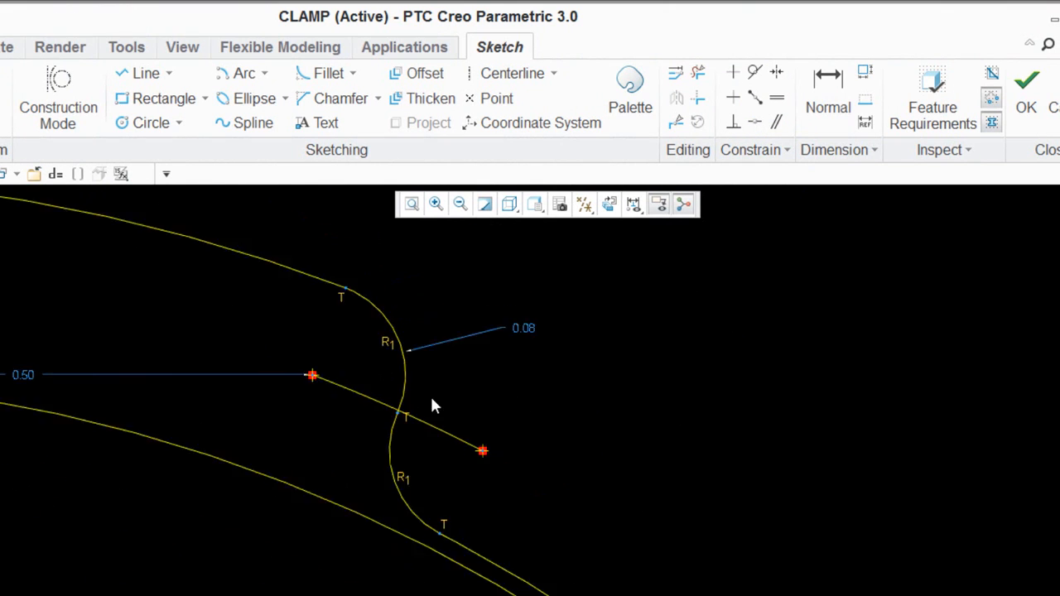
scroll(615, 413, down, 2)
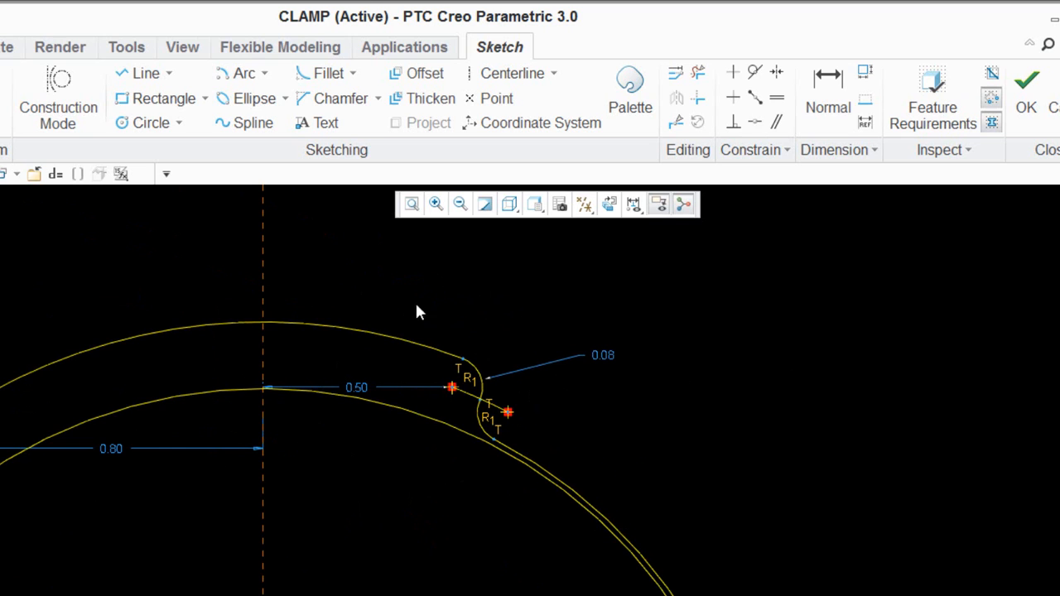
Convert the short arc joining the two connecting arcs' centres to construction geometry
mouse_move(400, 339)
mouse_down()
mouse_move(393, 373)
mouse_move(398, 304)
mouse_move(395, 371)
mouse_move(393, 306)
mouse_move(389, 335)
mouse_up()
scroll(350, 290, up, 4)
scroll(373, 322, down, 8)
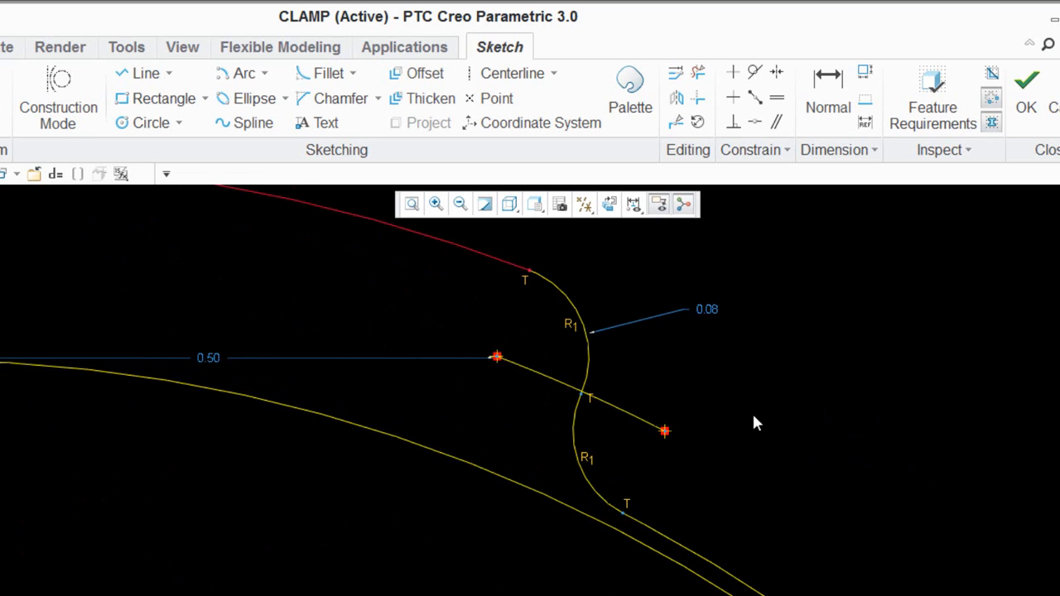
click(570, 396)
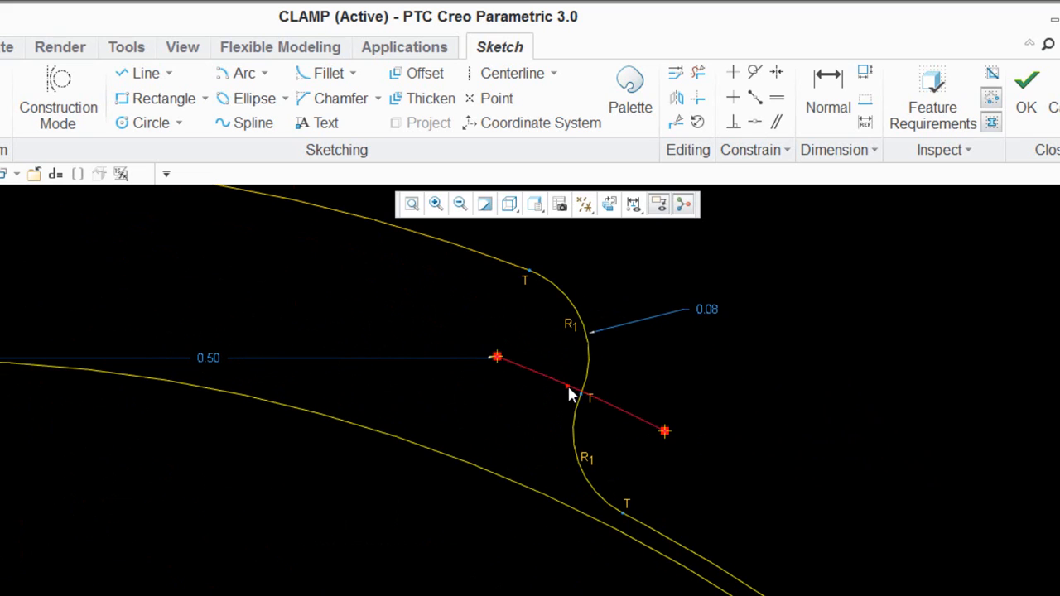
right_click(698, 376)
click(802, 106)
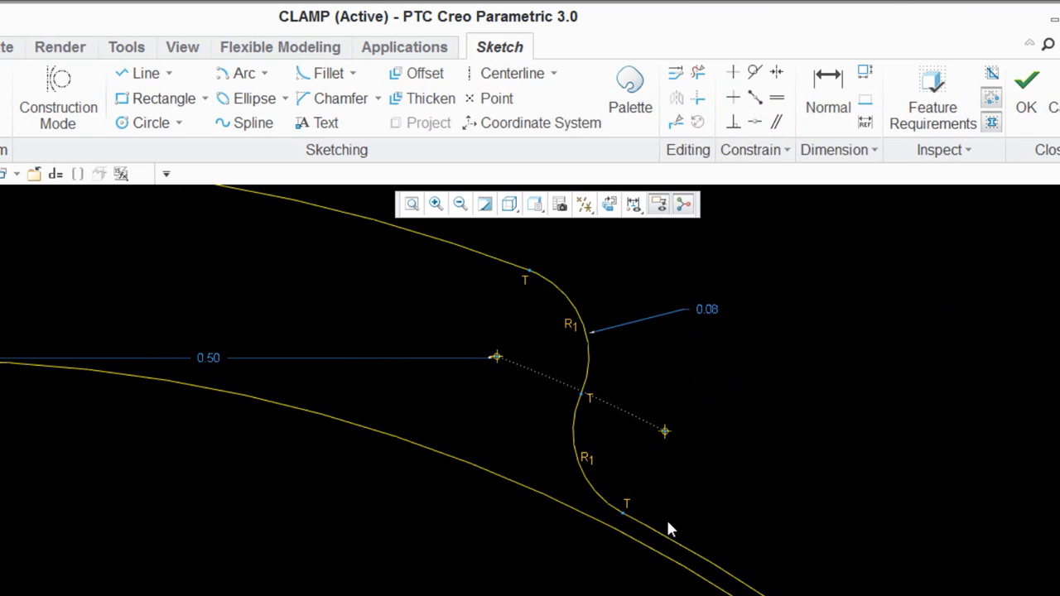
Convert the large inner base circle to construction geometry
scroll(522, 540, up, 4)
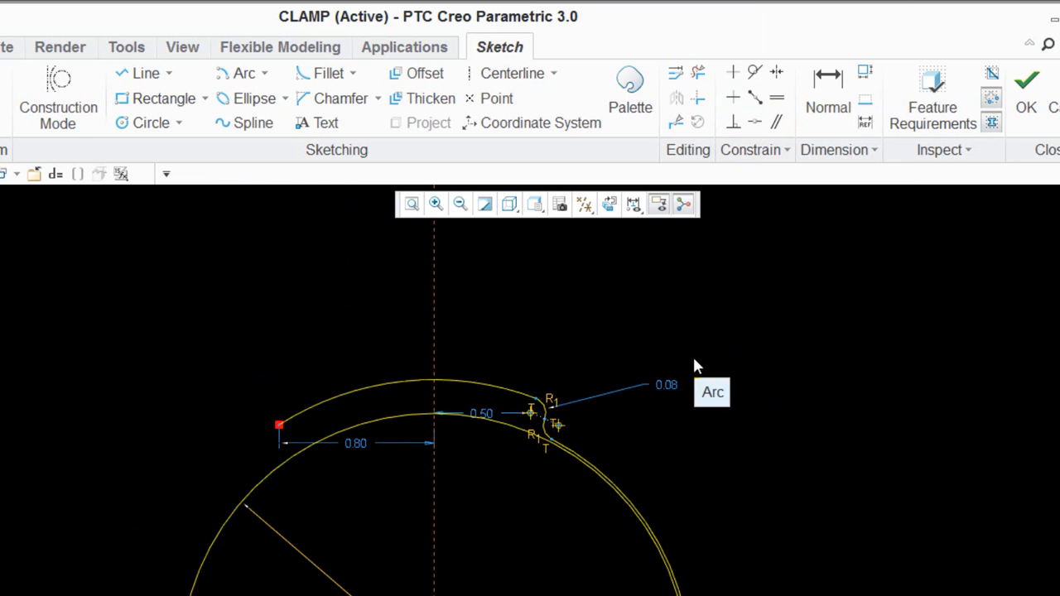
scroll(566, 458, down, 4)
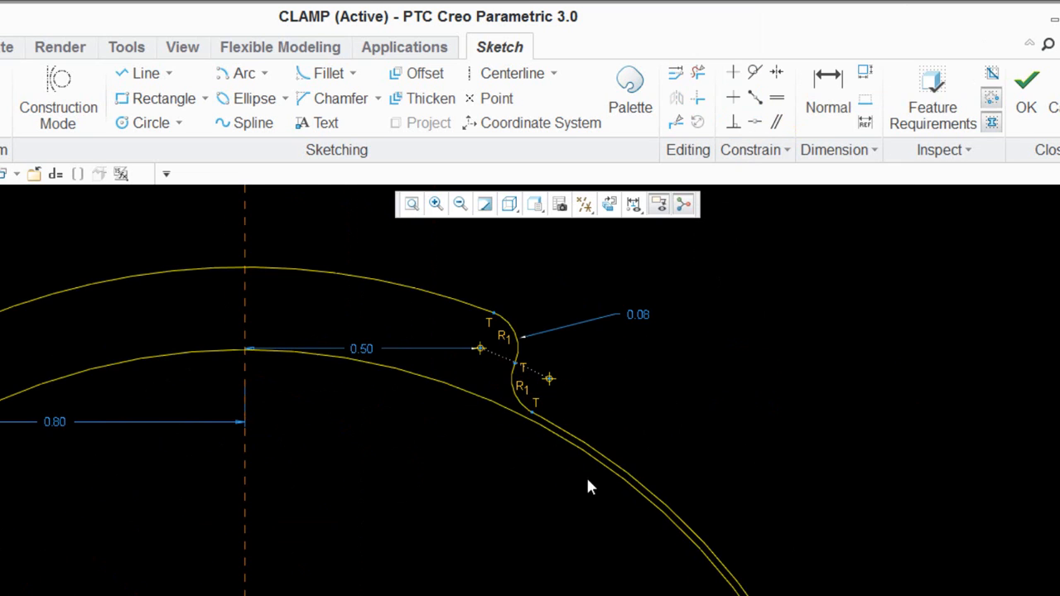
click(491, 410)
right_click(621, 387)
click(732, 86)
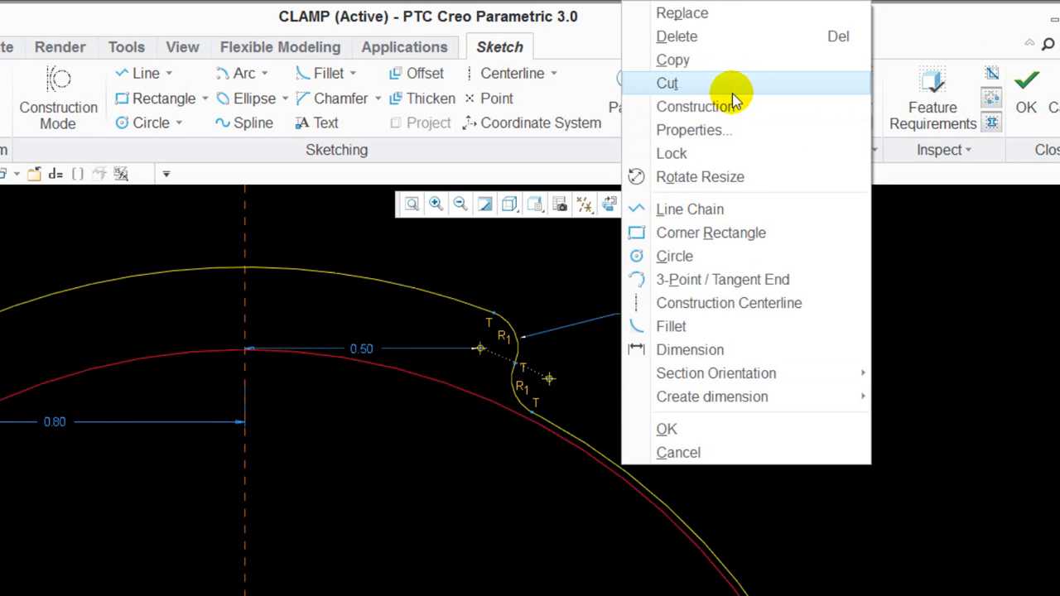
scroll(397, 260, up, 4)
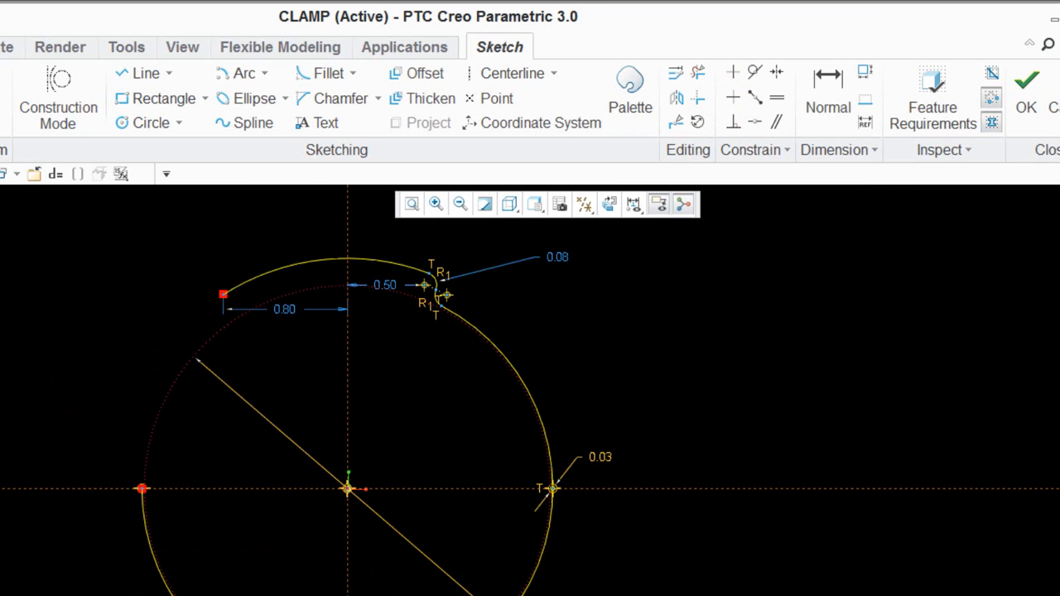
Convert the small thickness circle at the band's right quadrant to construction geometry
scroll(607, 509, down, 5)
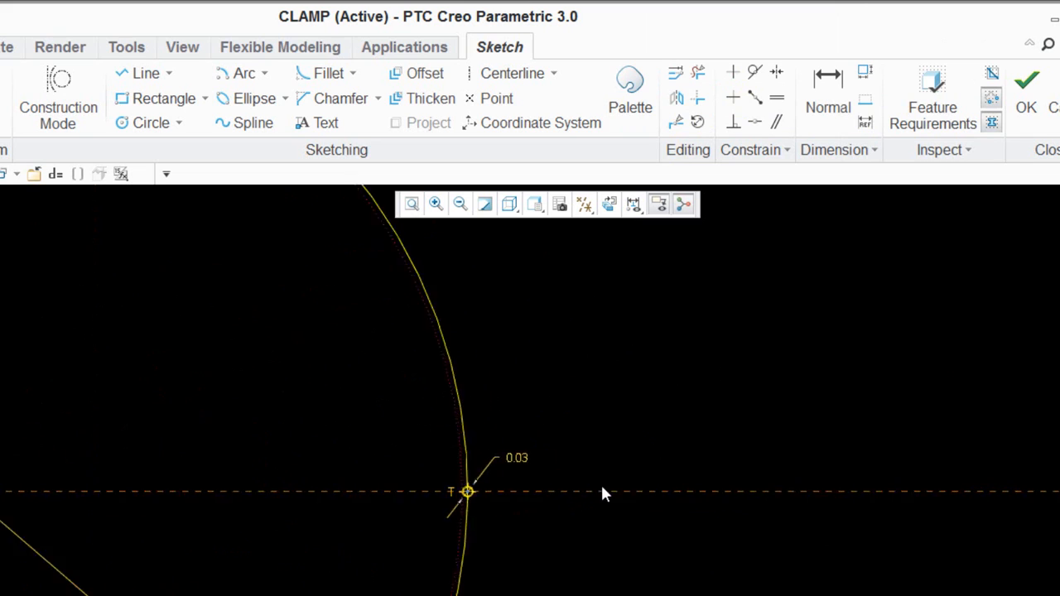
click(434, 417)
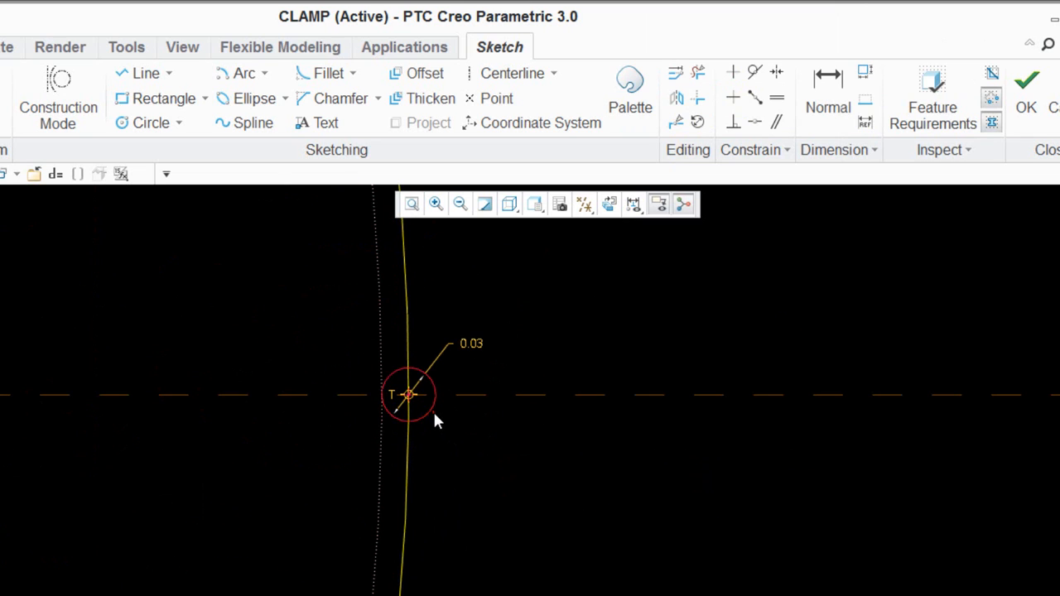
right_click(476, 456)
click(626, 118)
scroll(686, 501, up, 5)
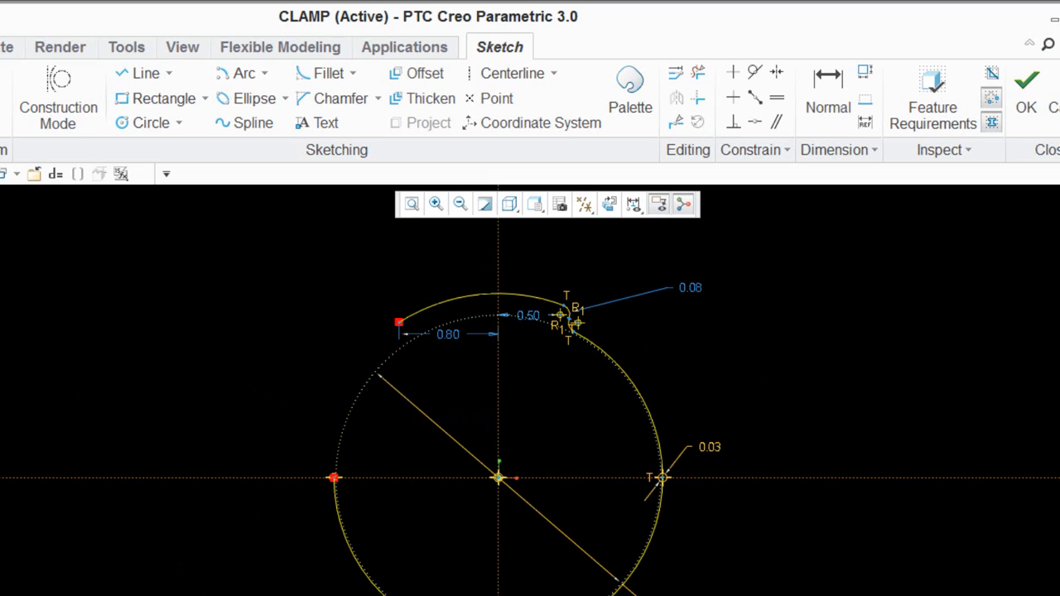
Examine the S-shaped connecting arcs' radius and the small thickness circle's diameter in the sketch
scroll(646, 377, down, 3)
scroll(420, 459, up, 2)
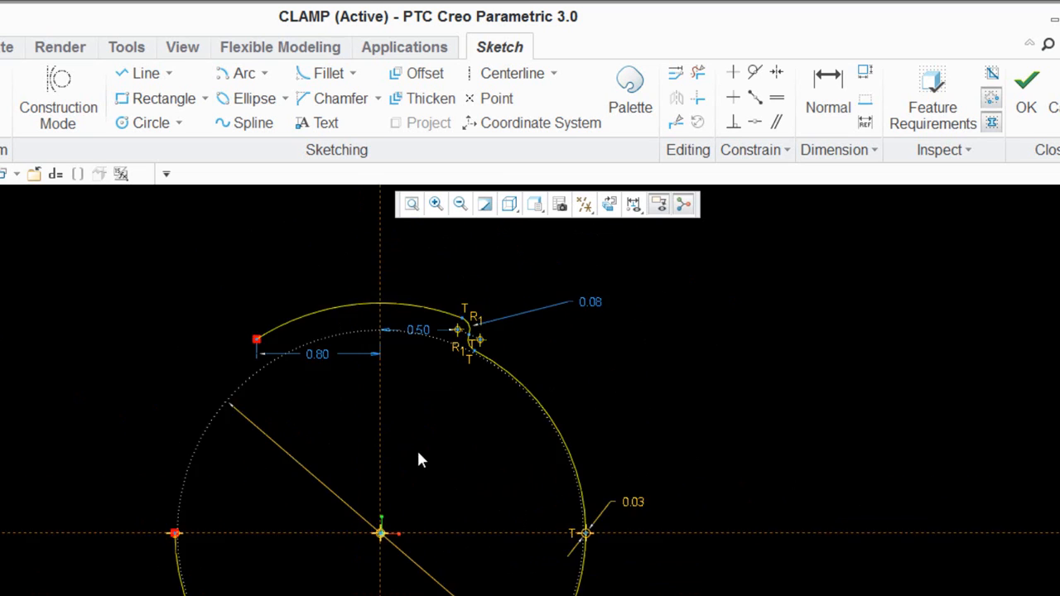
scroll(481, 334, down, 3)
scroll(411, 439, up, 3)
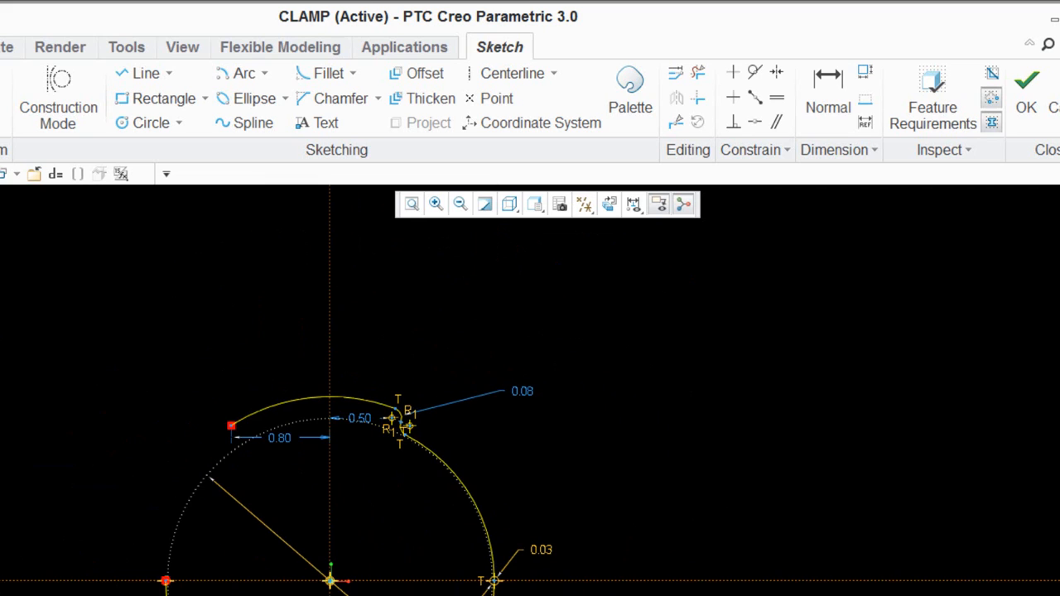
scroll(495, 422, down, 3)
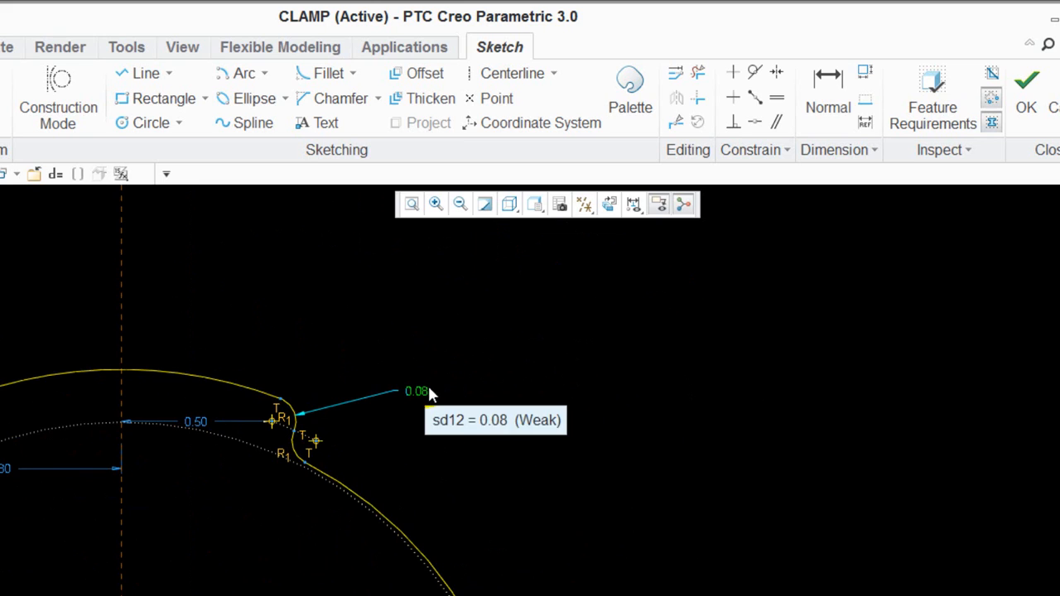
scroll(294, 363, up, 1)
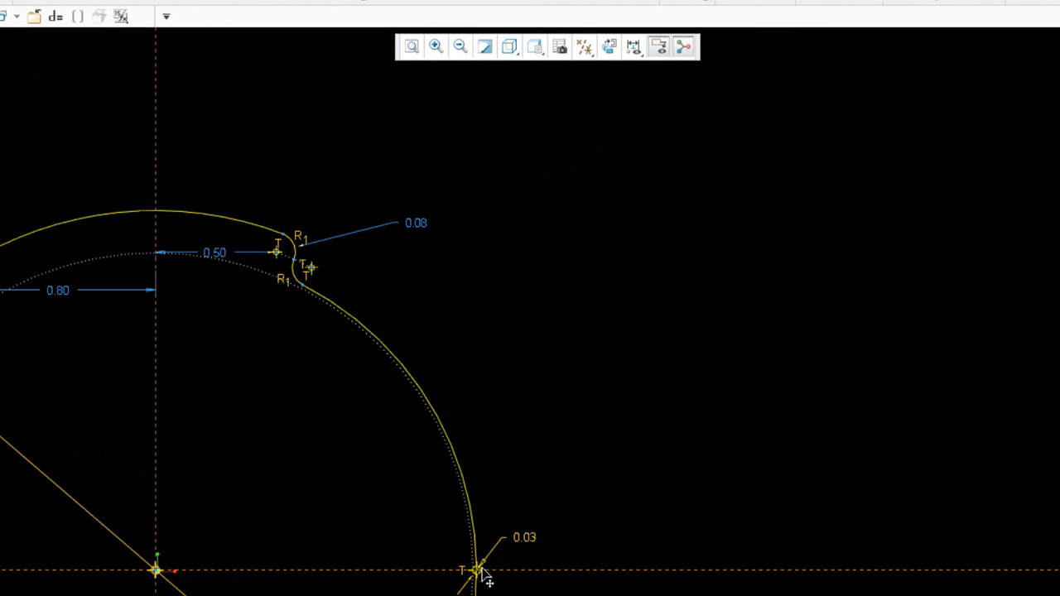
scroll(485, 573, down, 4)
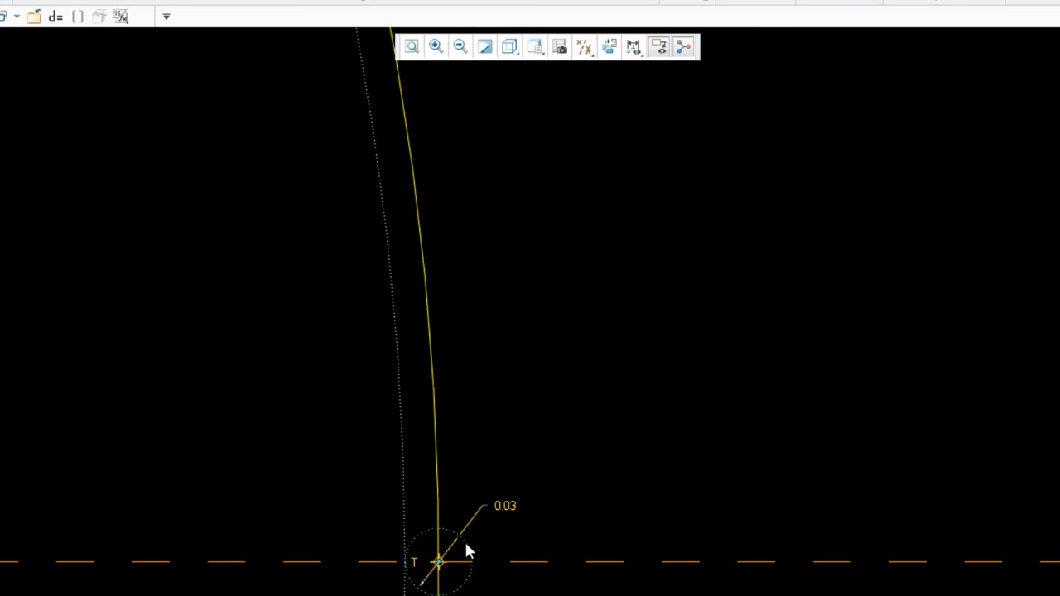
scroll(476, 530, up, 4)
scroll(588, 506, up, 5)
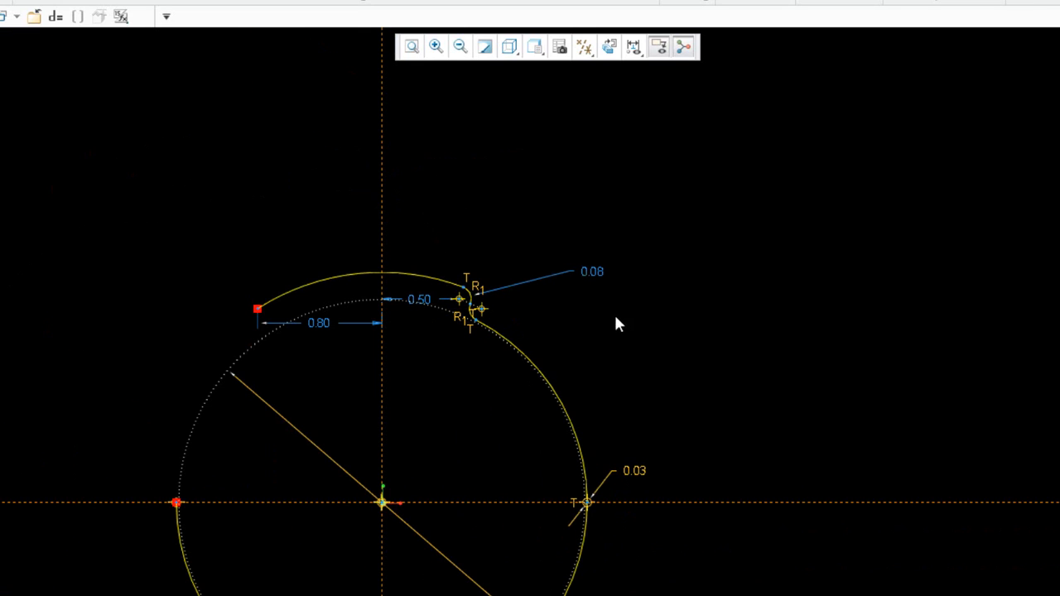
scroll(474, 314, down, 4)
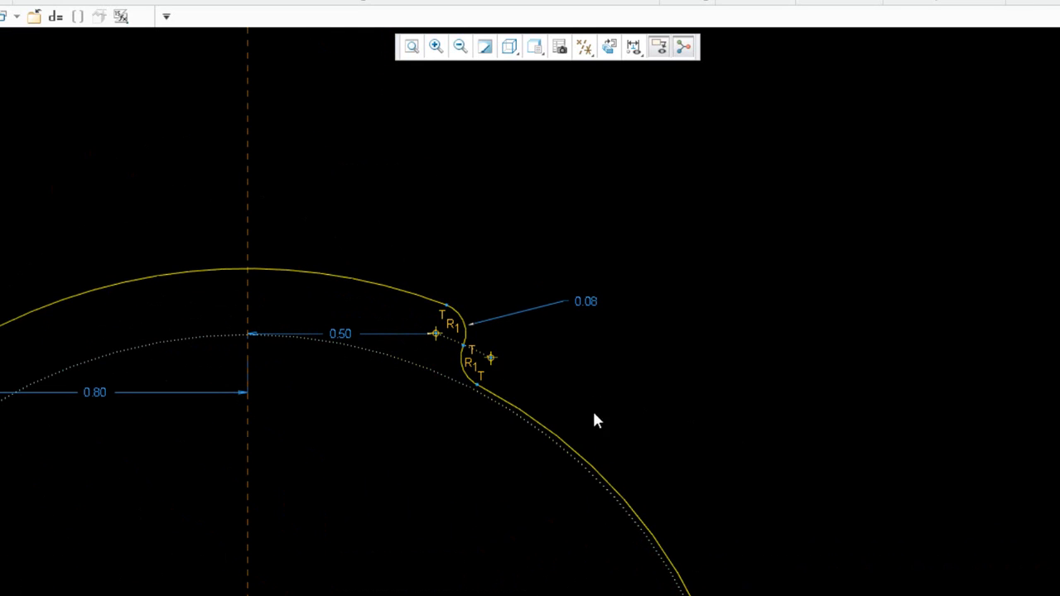
scroll(474, 369, down, 3)
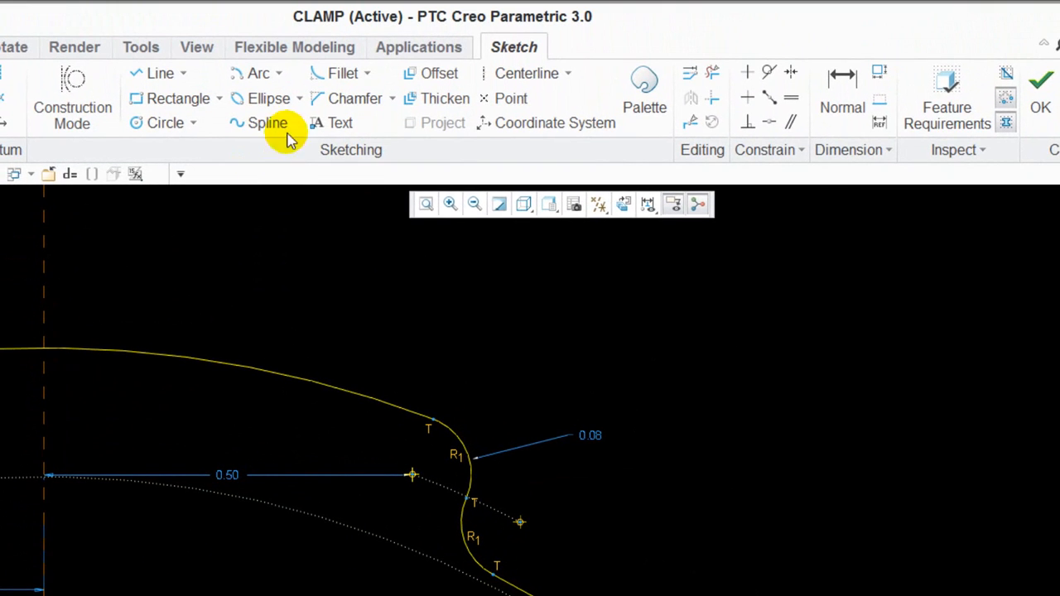
click(143, 50)
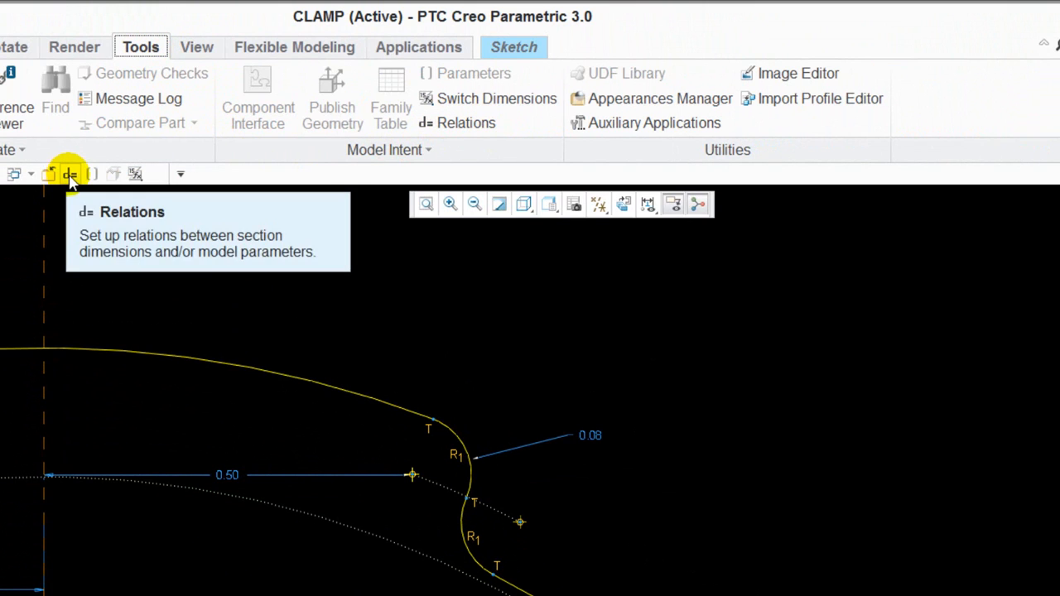
right_click(437, 124)
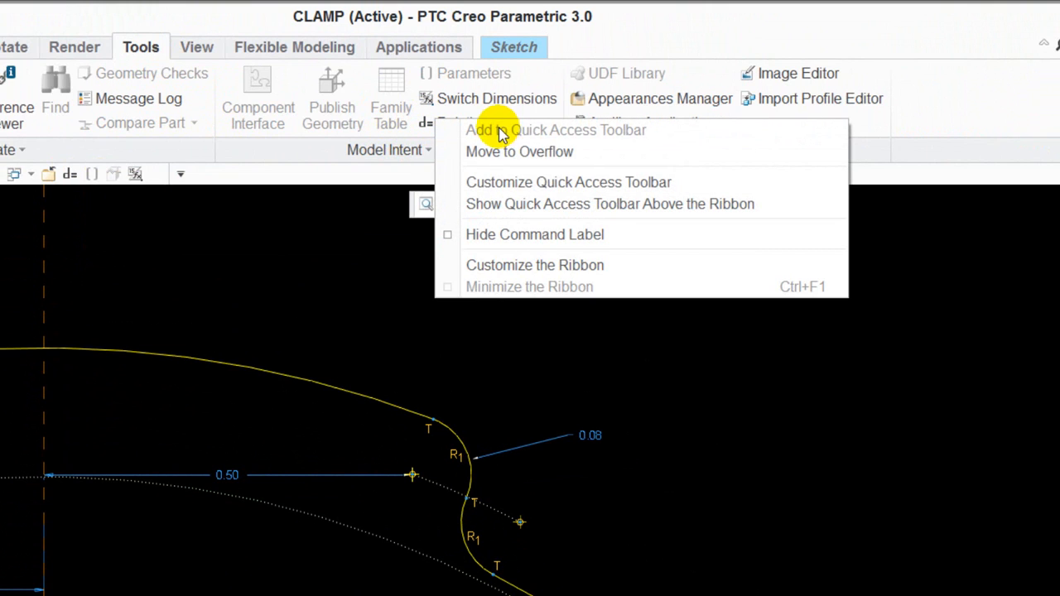
click(316, 232)
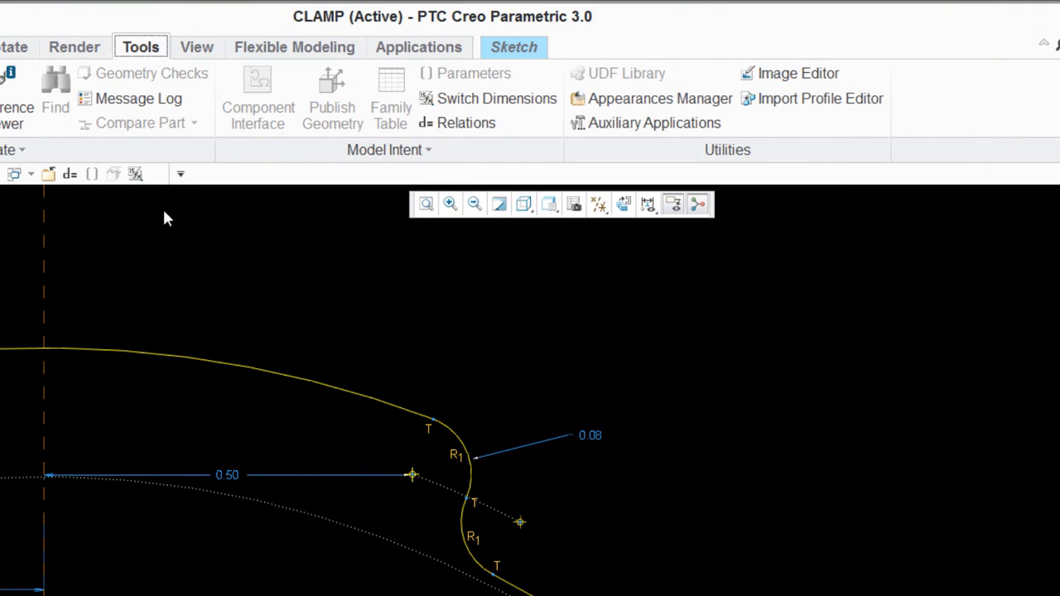
Add the sketch relation sd12 = sd5*.55 to tie the S-shaped connecting arcs' radius to the small thickness circle's diameter
click(69, 175)
scroll(142, 289, down, 5)
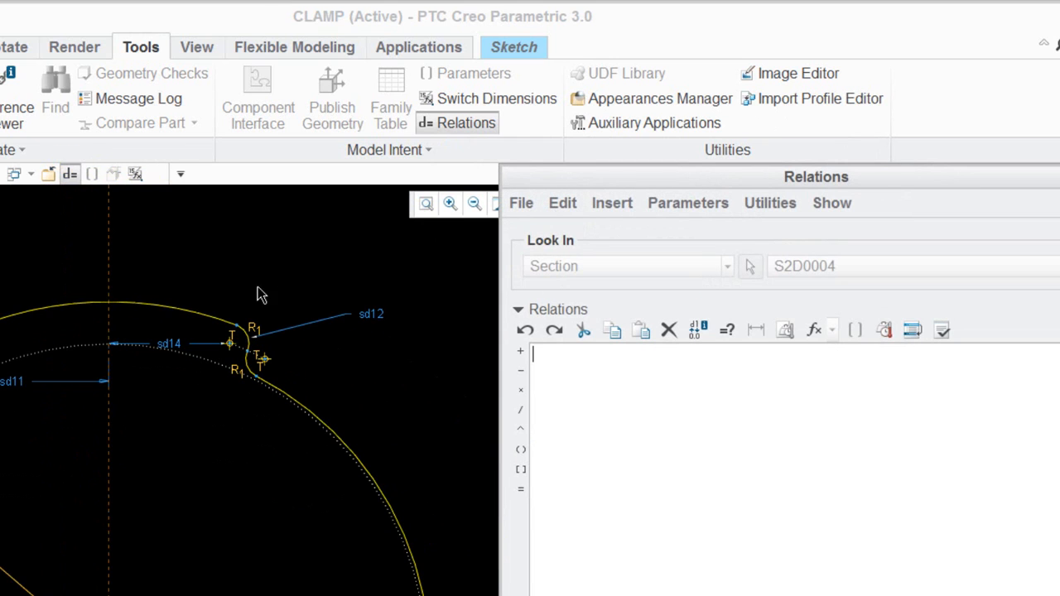
click(380, 322)
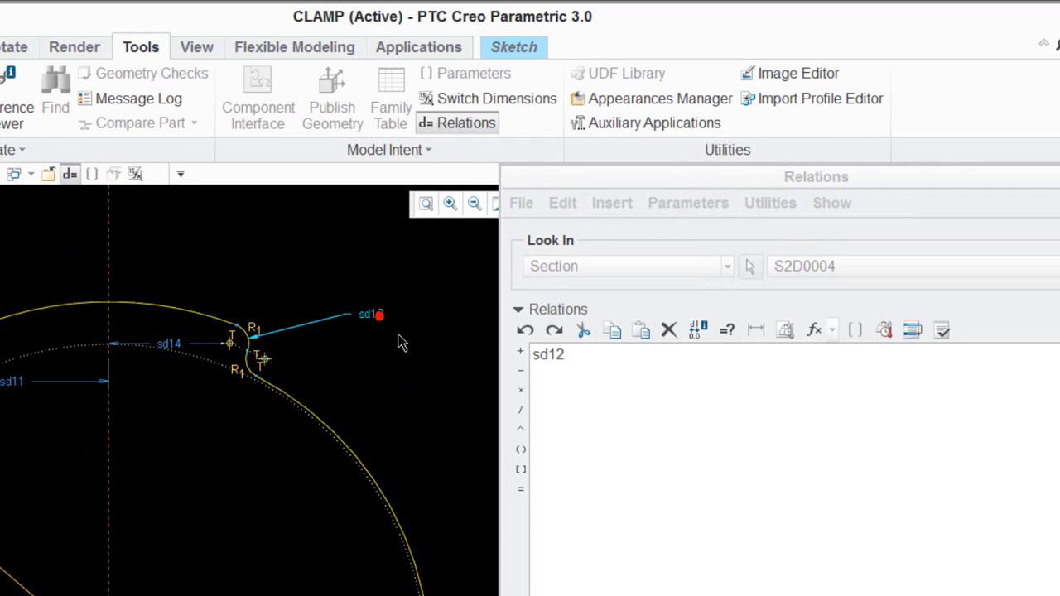
click(580, 357)
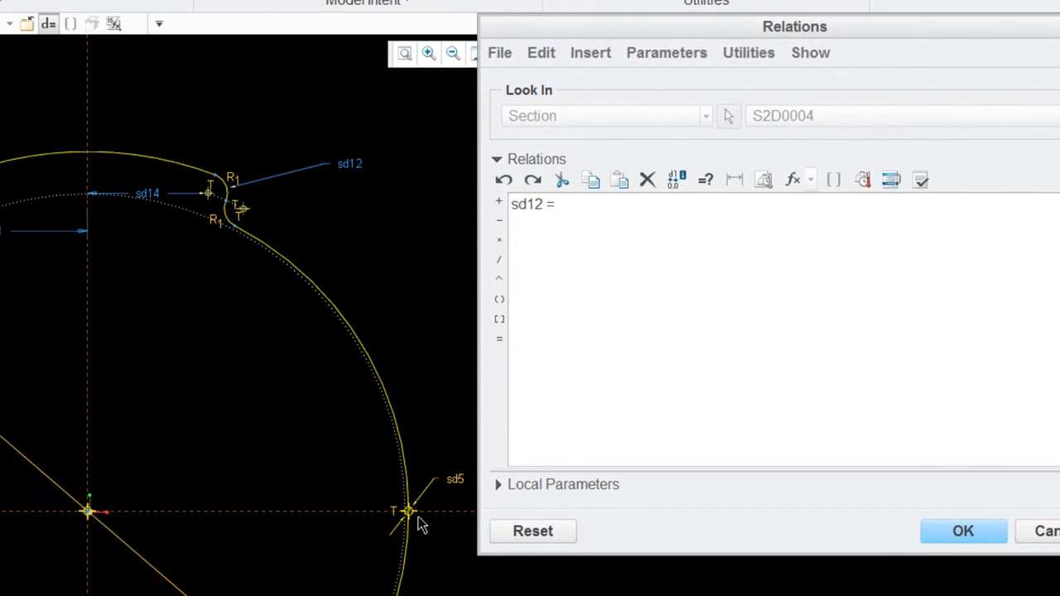
click(456, 483)
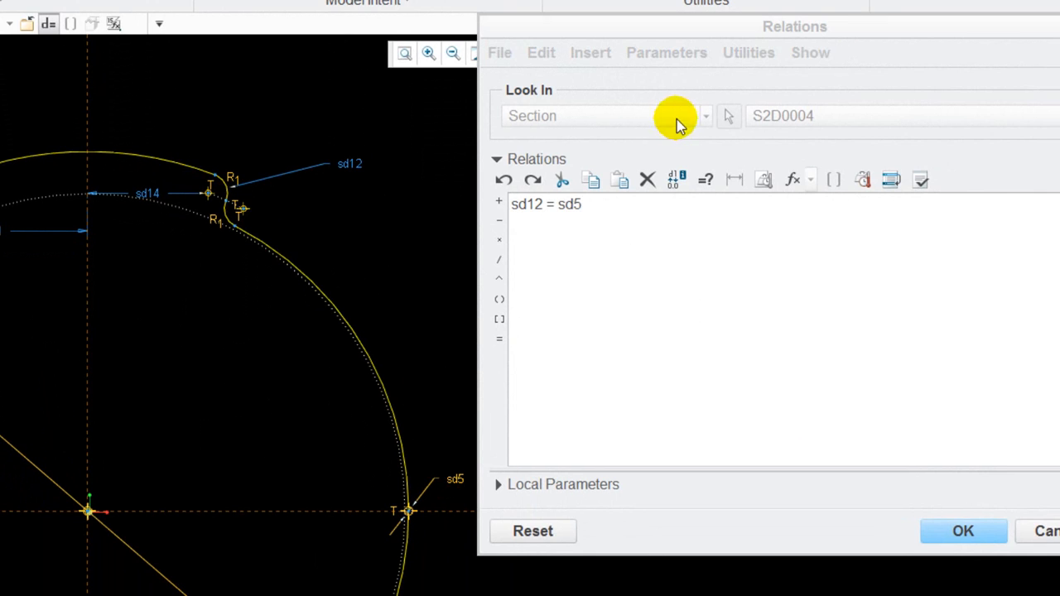
click(585, 205)
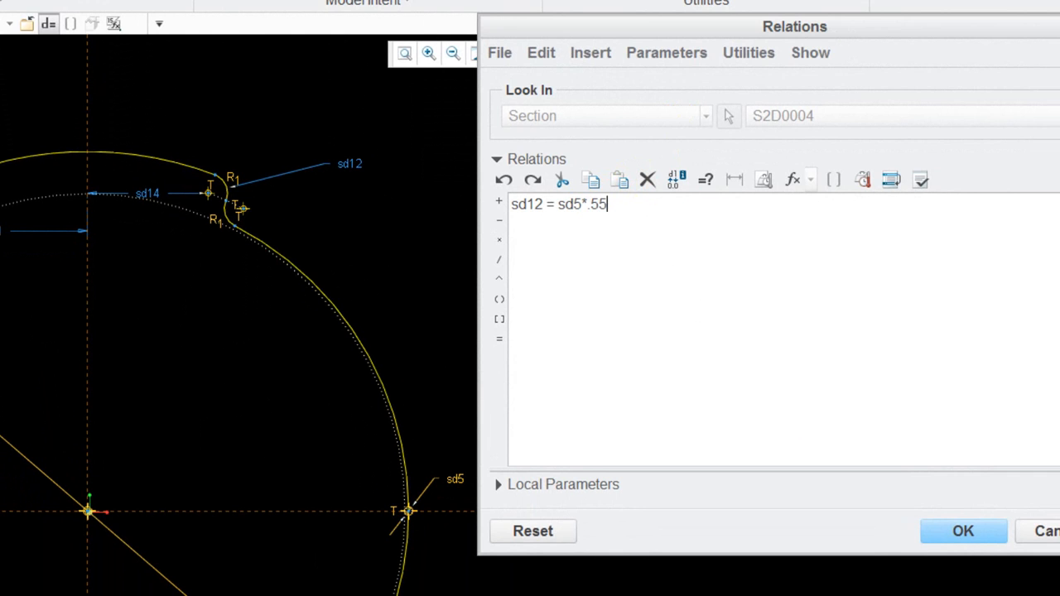
click(940, 529)
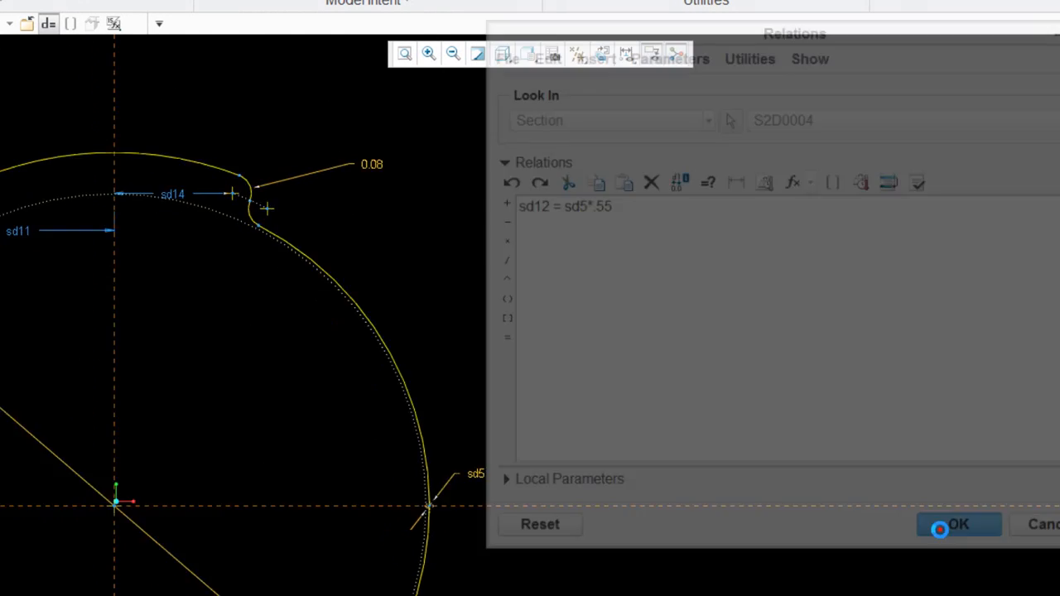
scroll(654, 87, down, 8)
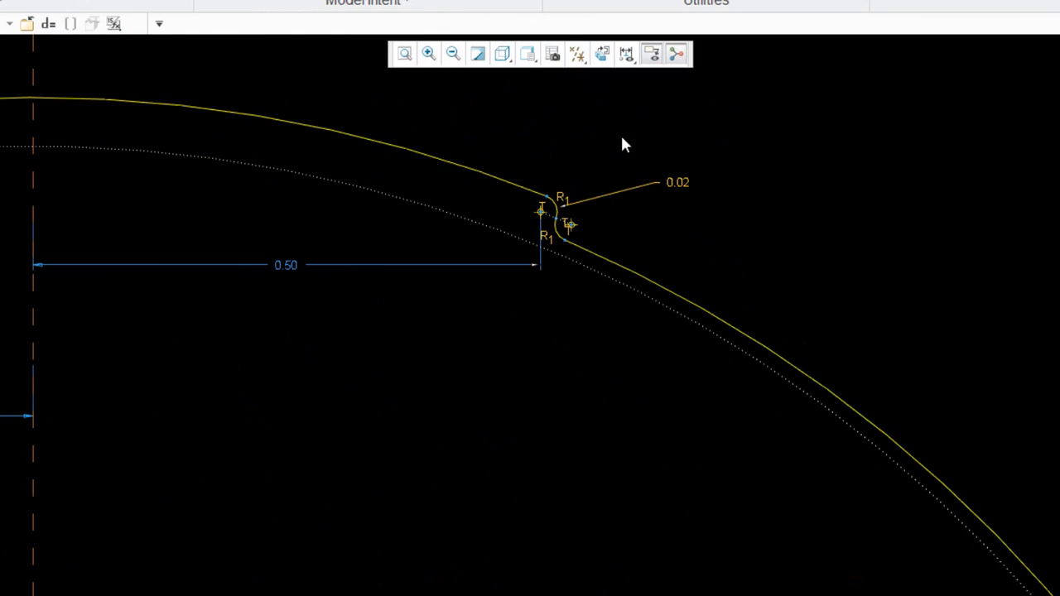
scroll(535, 236, down, 5)
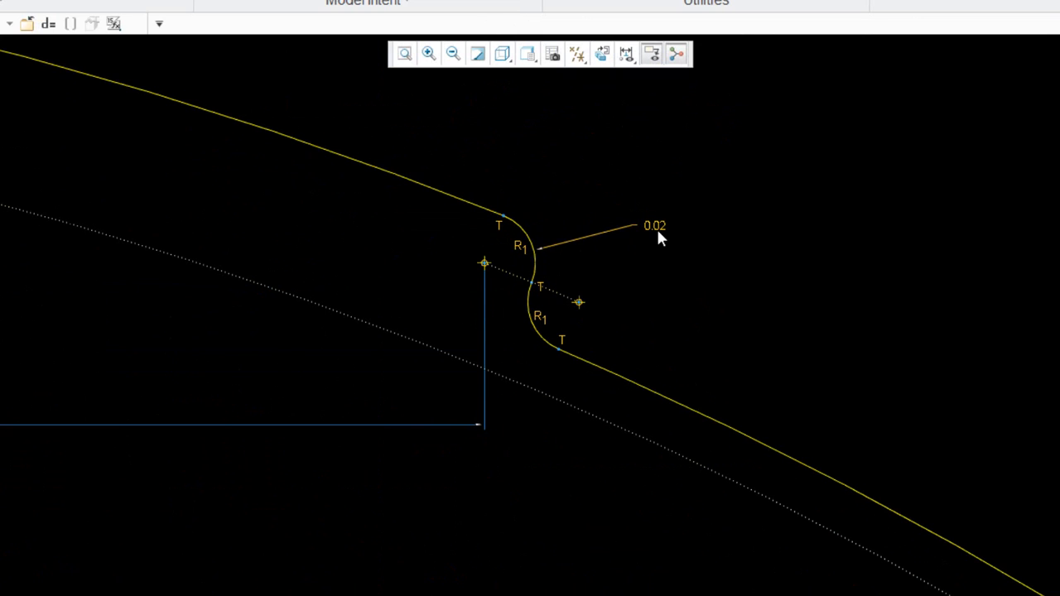
mouse_move(659, 234)
scroll(786, 260, up, 8)
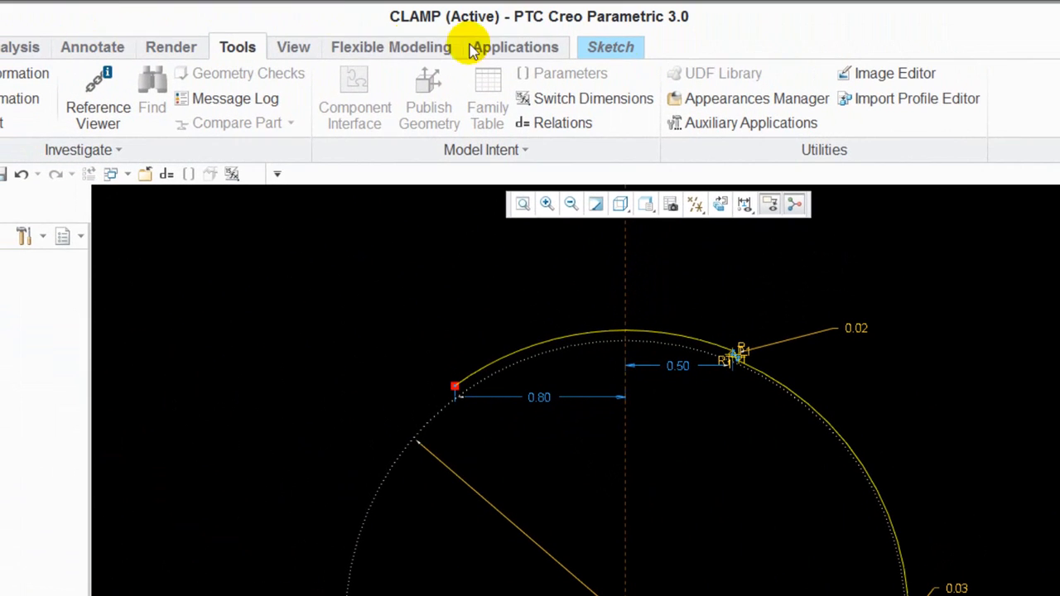
Sketch two chained tangent arcs from the band's left quadrant, radii about 1.86 and 0.94, ending above the band near the vertical centerline
click(623, 47)
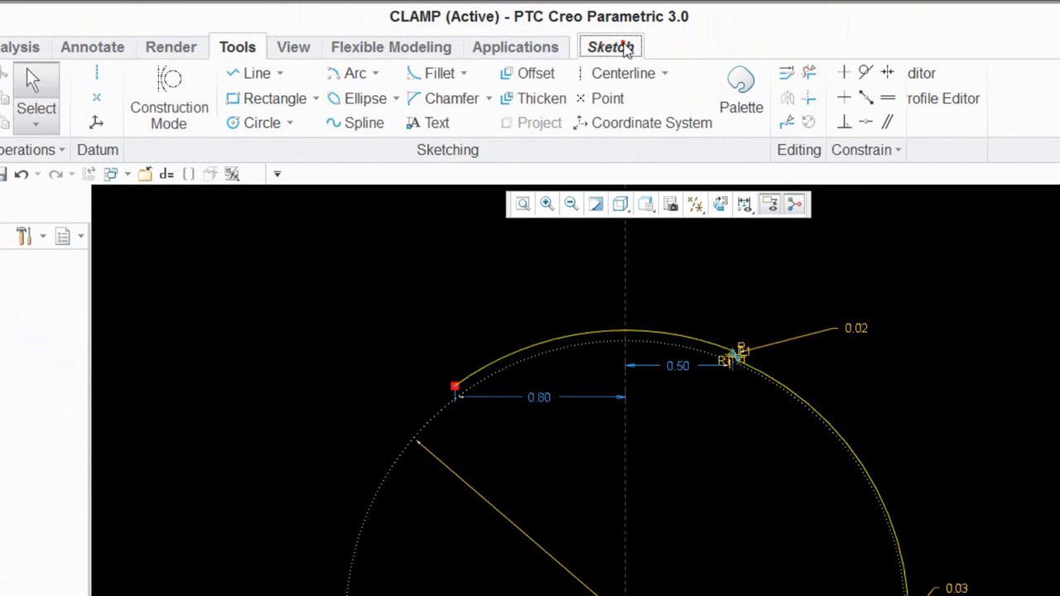
click(375, 74)
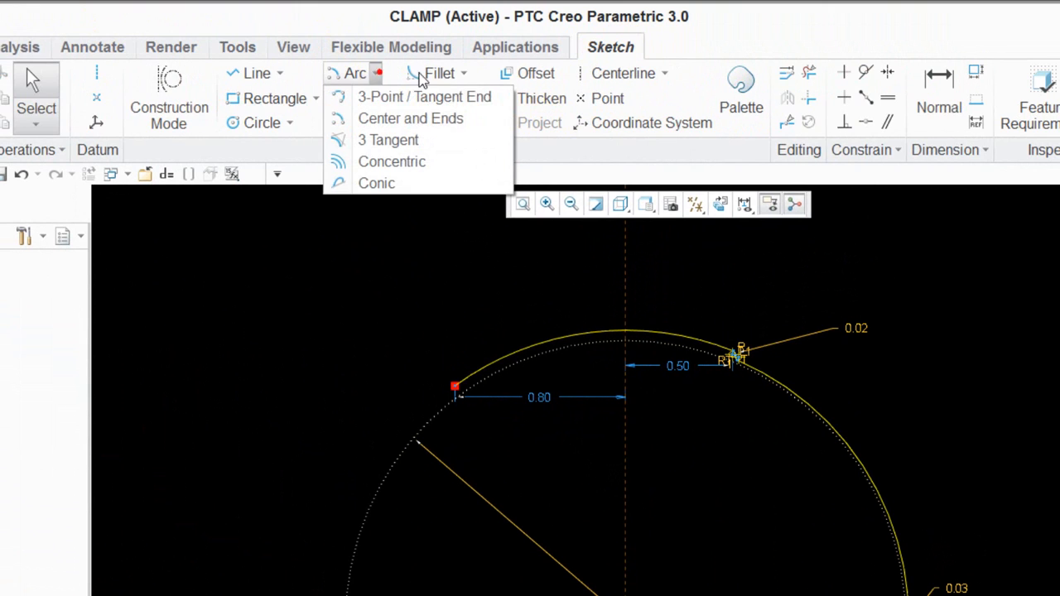
click(439, 98)
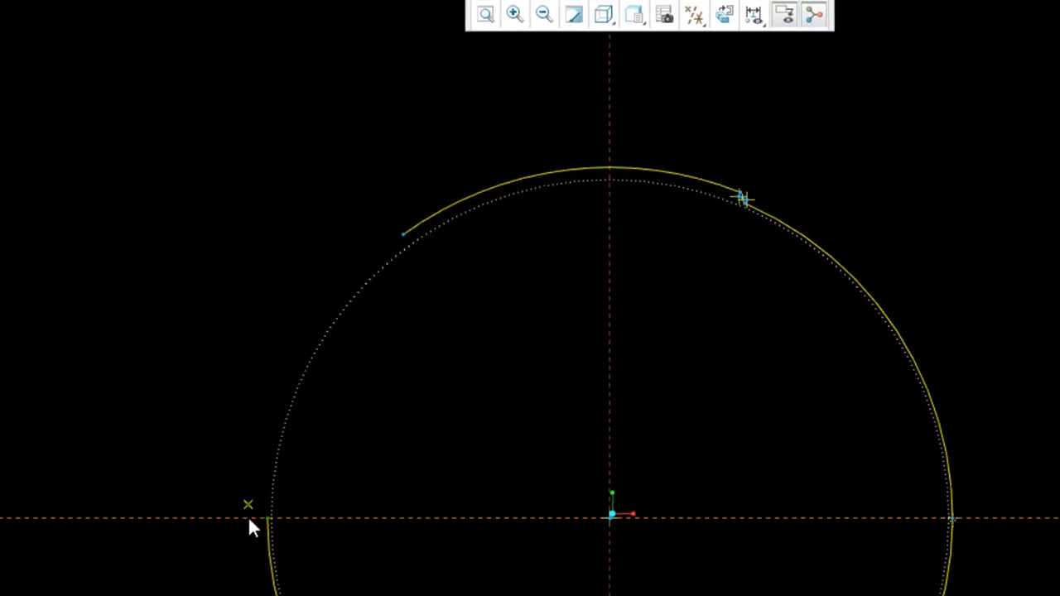
click(255, 512)
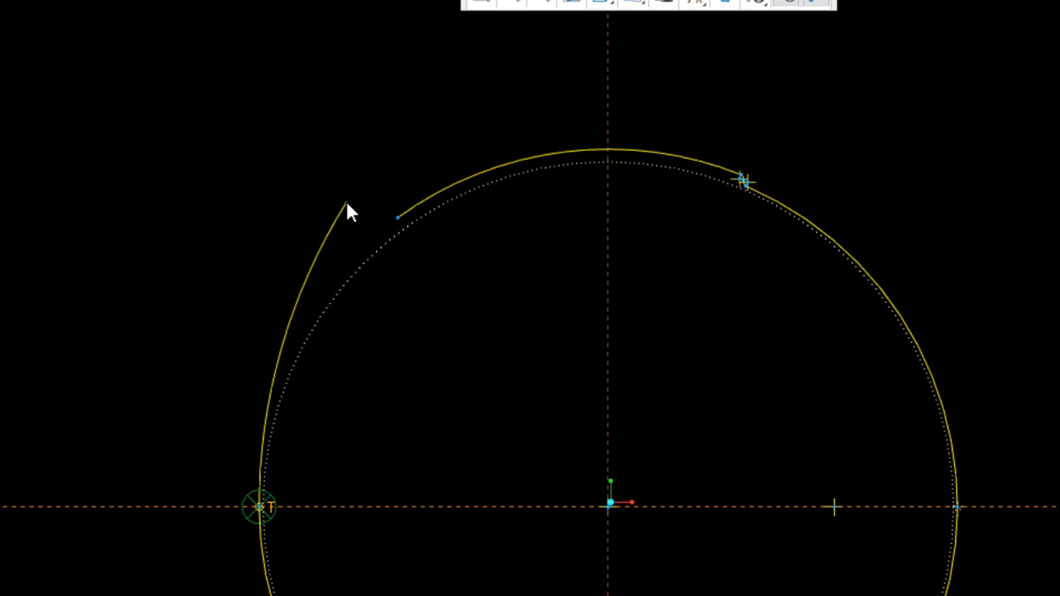
click(368, 201)
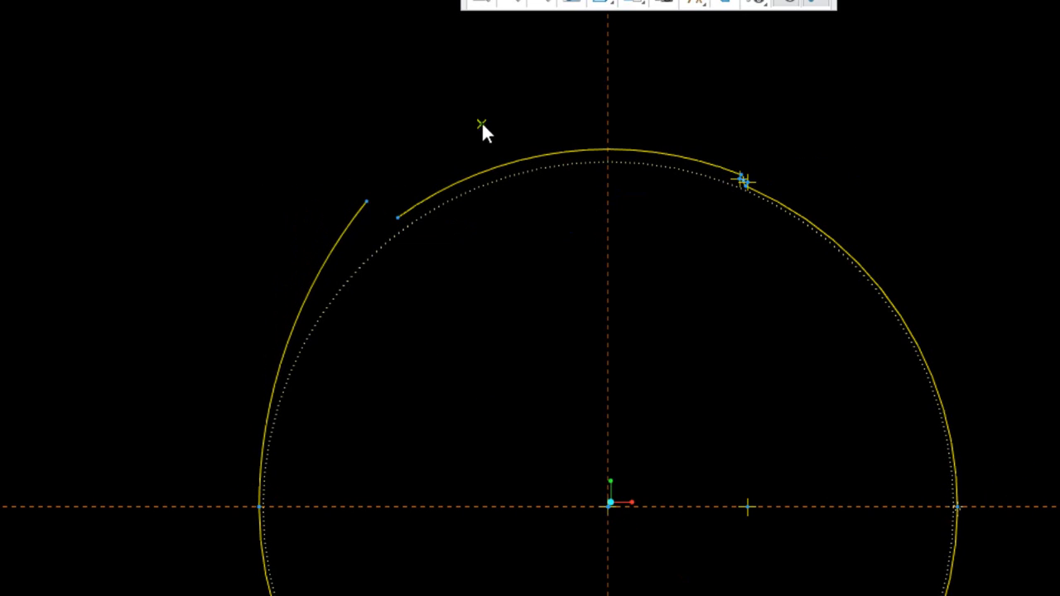
click(367, 201)
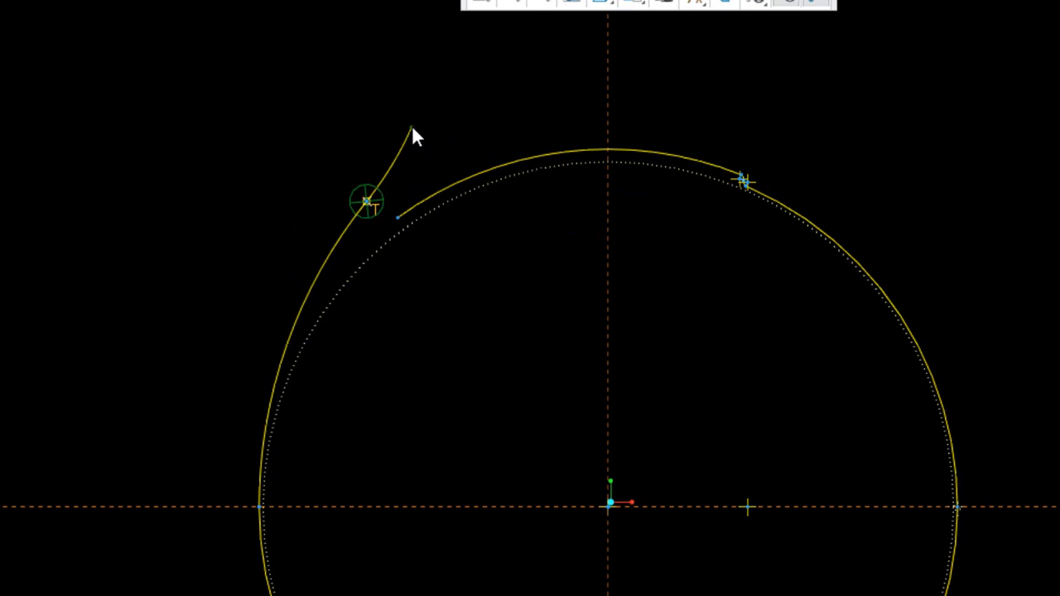
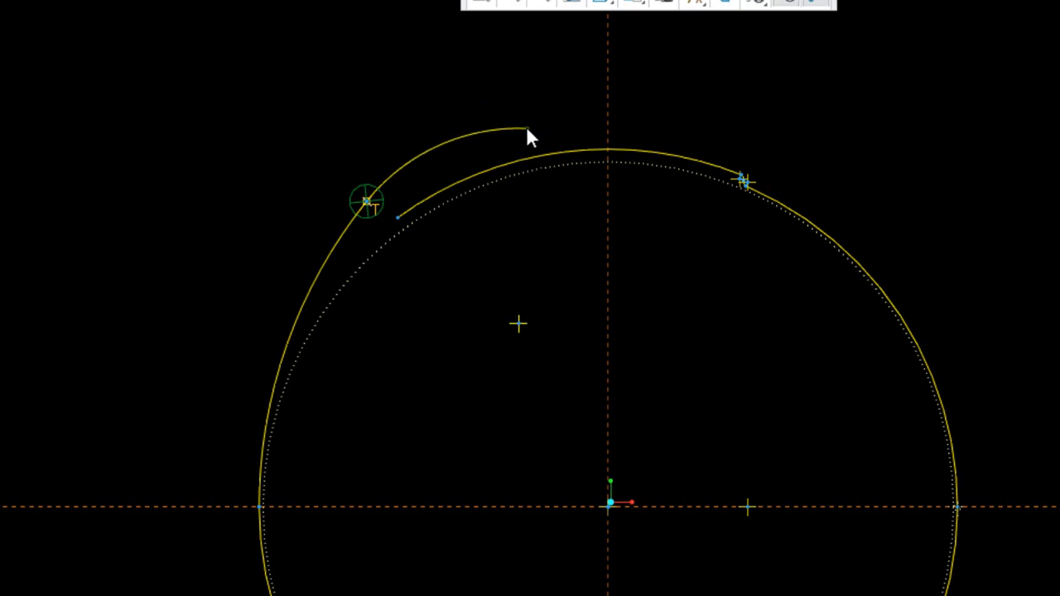
click(593, 113)
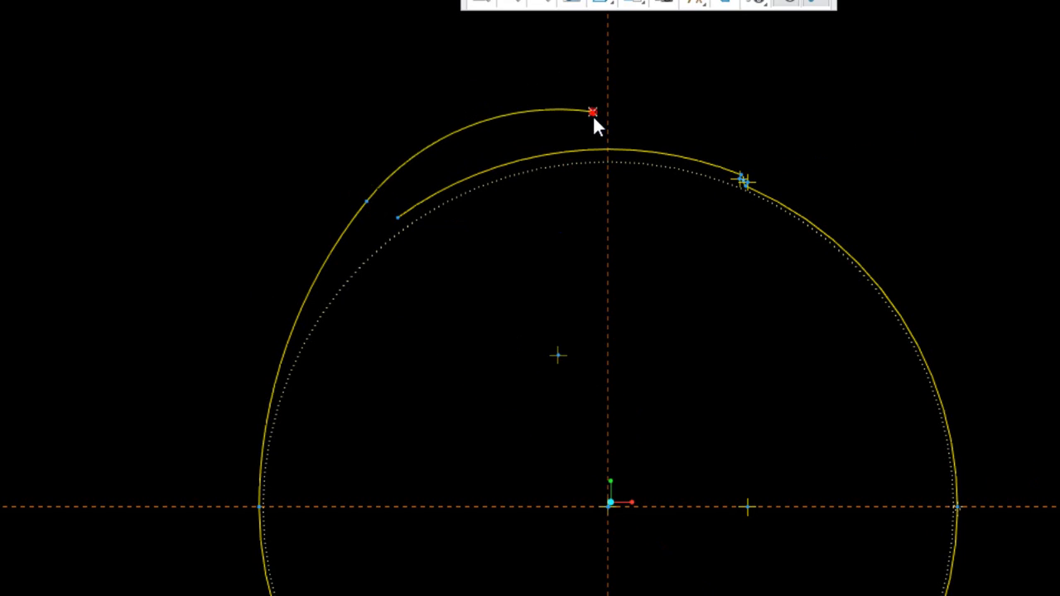
middle_click(679, 114)
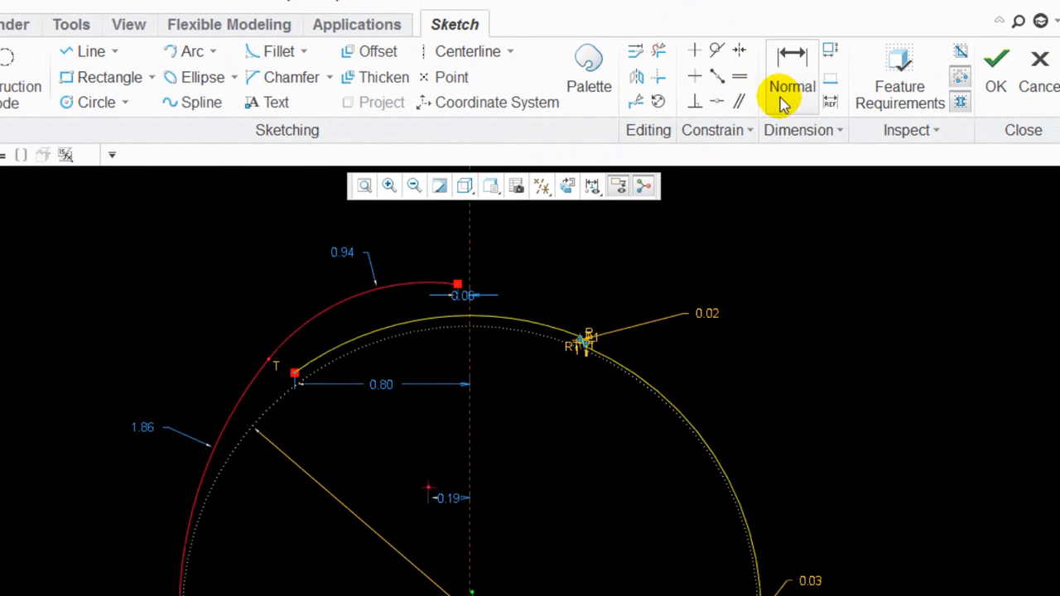
Constrain the upper arc's free end onto the vertical reference line and make the arc perpendicular to that line
click(717, 101)
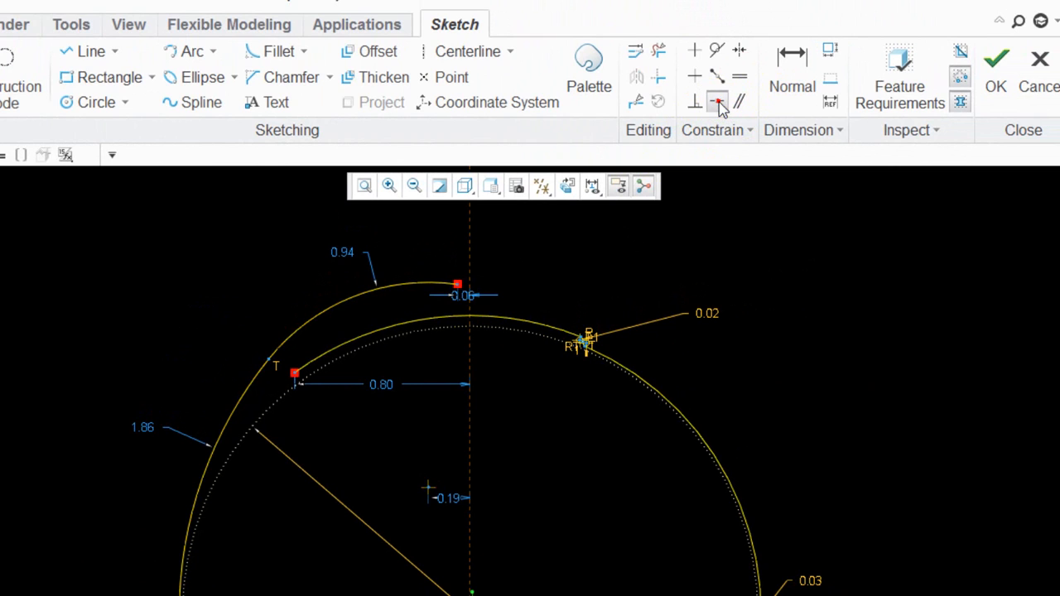
click(468, 285)
click(470, 280)
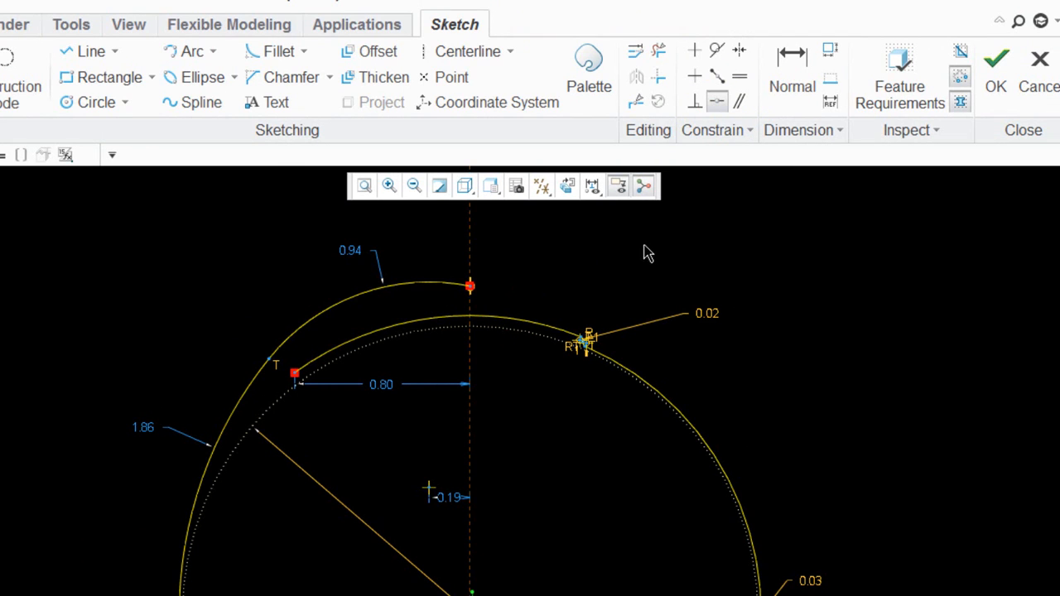
click(698, 108)
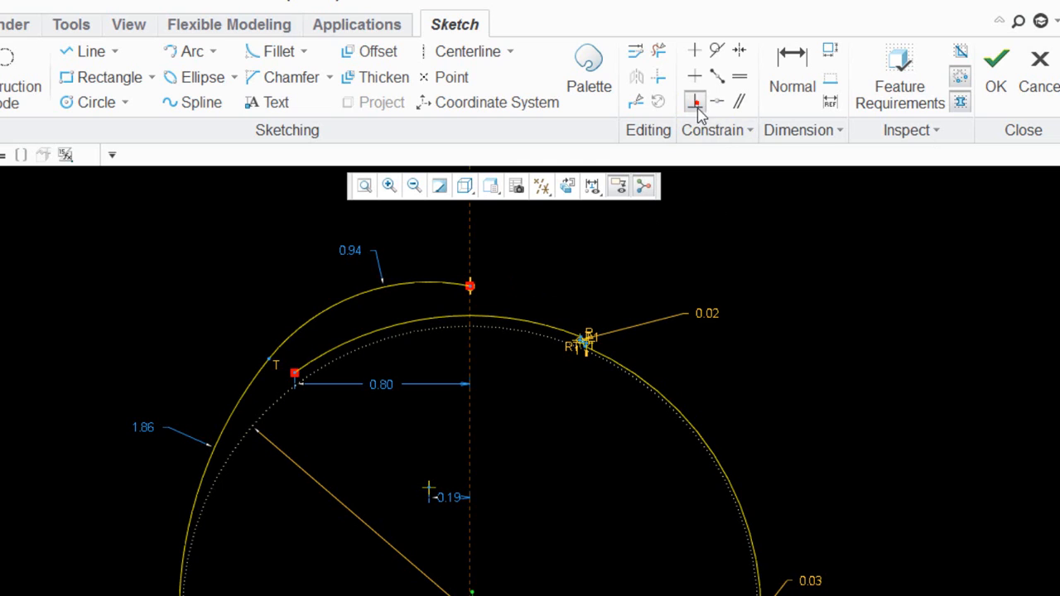
click(469, 238)
click(434, 288)
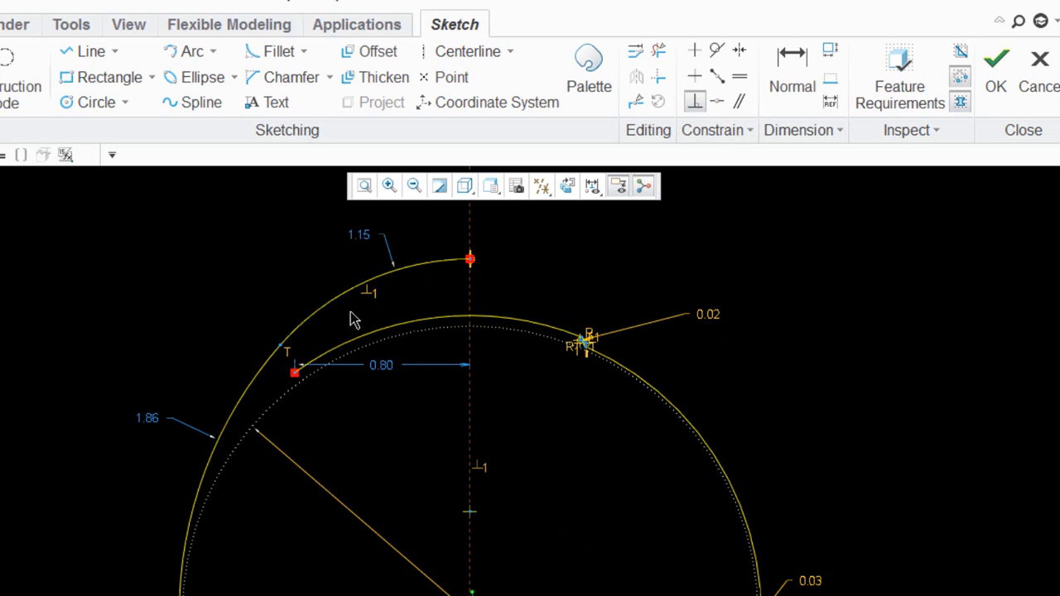
Sketch a line from the circle's center to the junction of the two new outer arcs
click(74, 54)
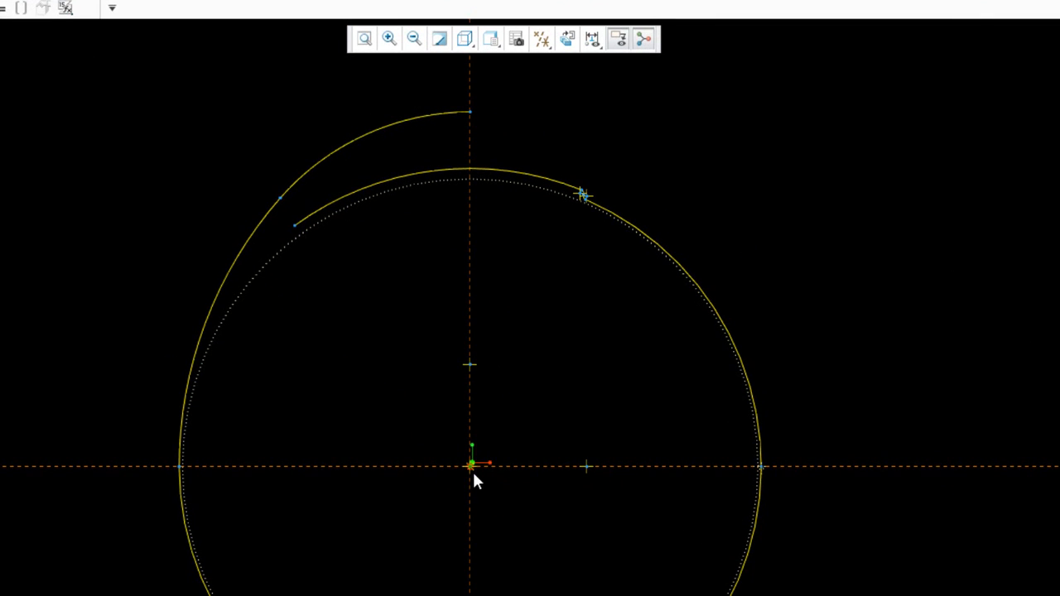
click(473, 469)
scroll(307, 149, down, 5)
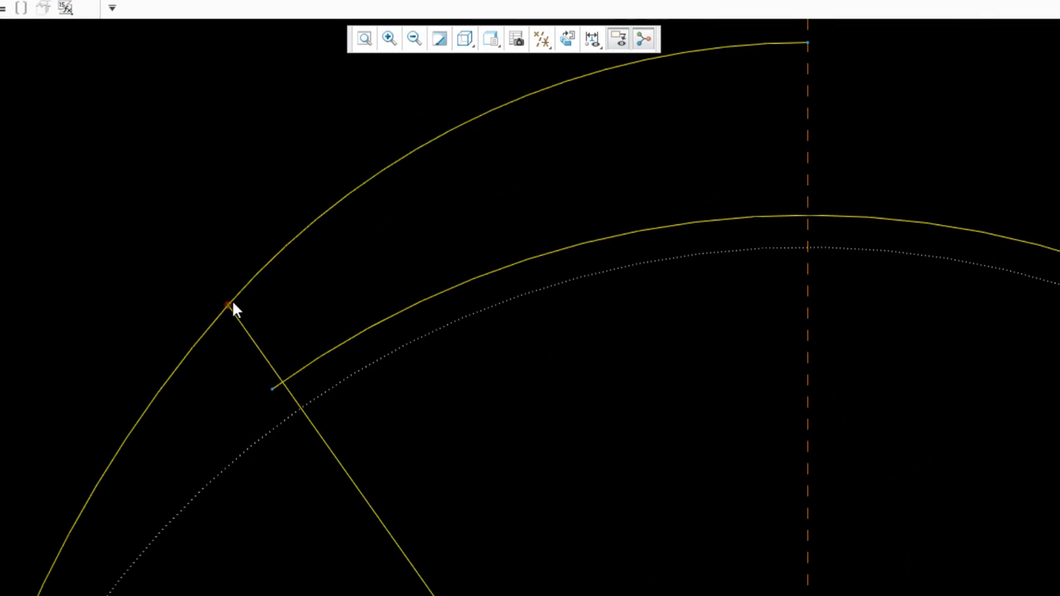
click(232, 304)
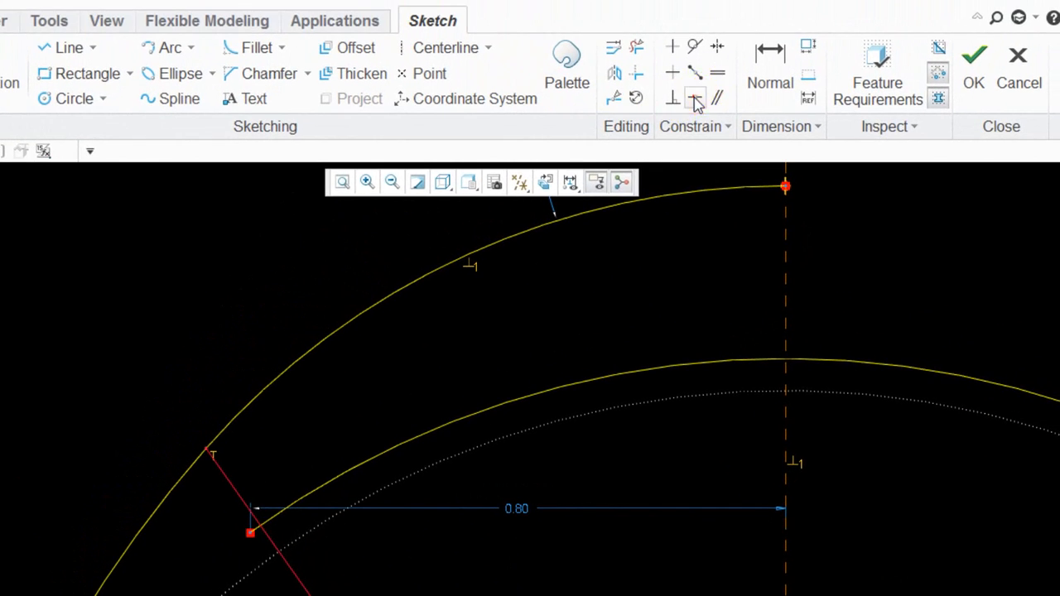
Make the raised inner arc's free end coincident with the radial line
click(695, 98)
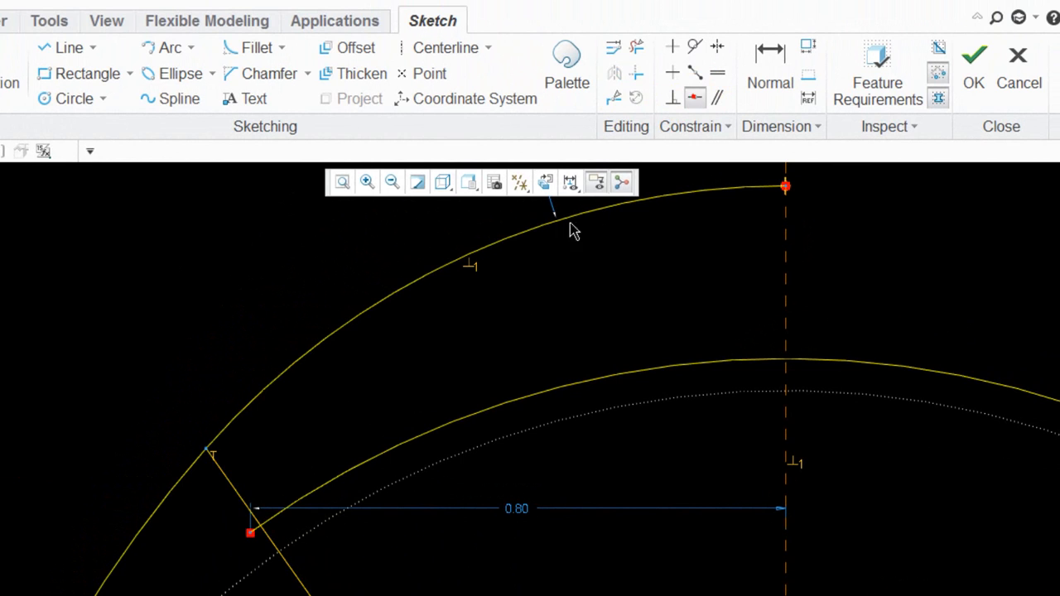
click(253, 535)
click(240, 498)
scroll(286, 580, down, 3)
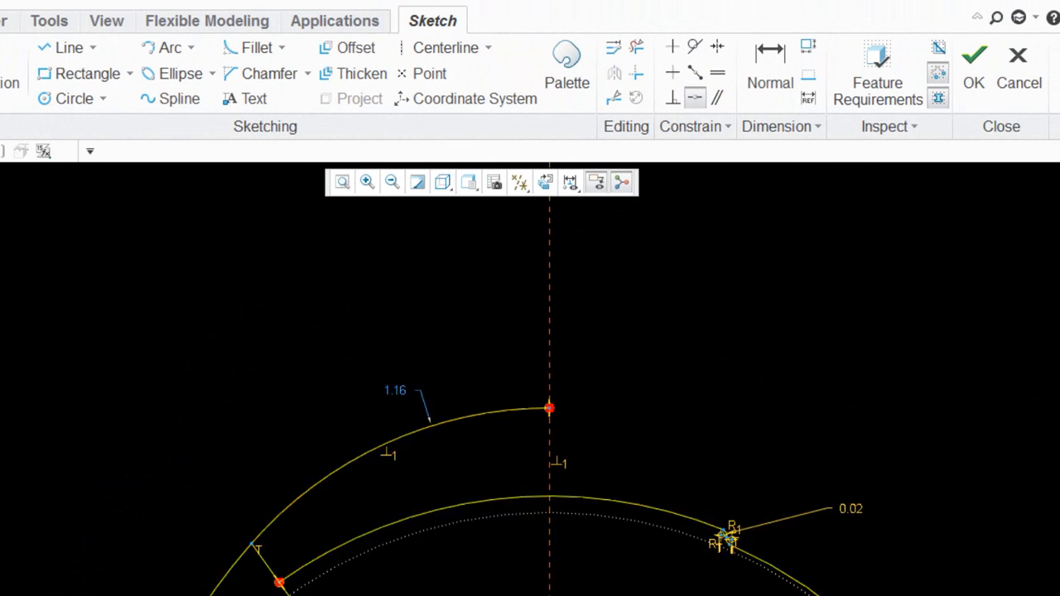
Dimension the outer arcs' junction horizontally from the vertical reference line and set the distance to 0.5
scroll(320, 543, down, 3)
scroll(378, 523, up, 3)
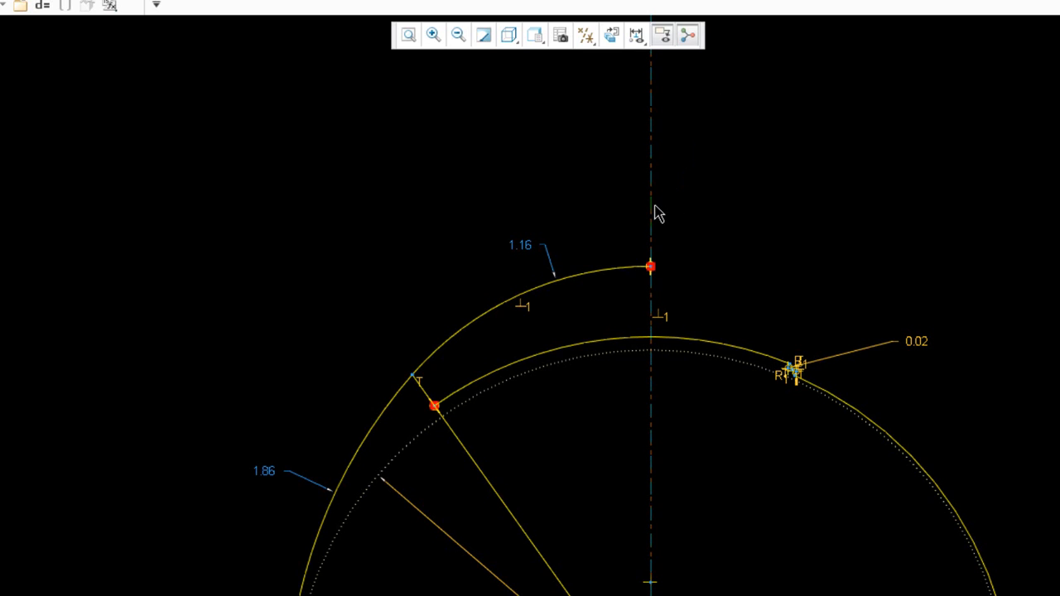
click(412, 376)
click(534, 207)
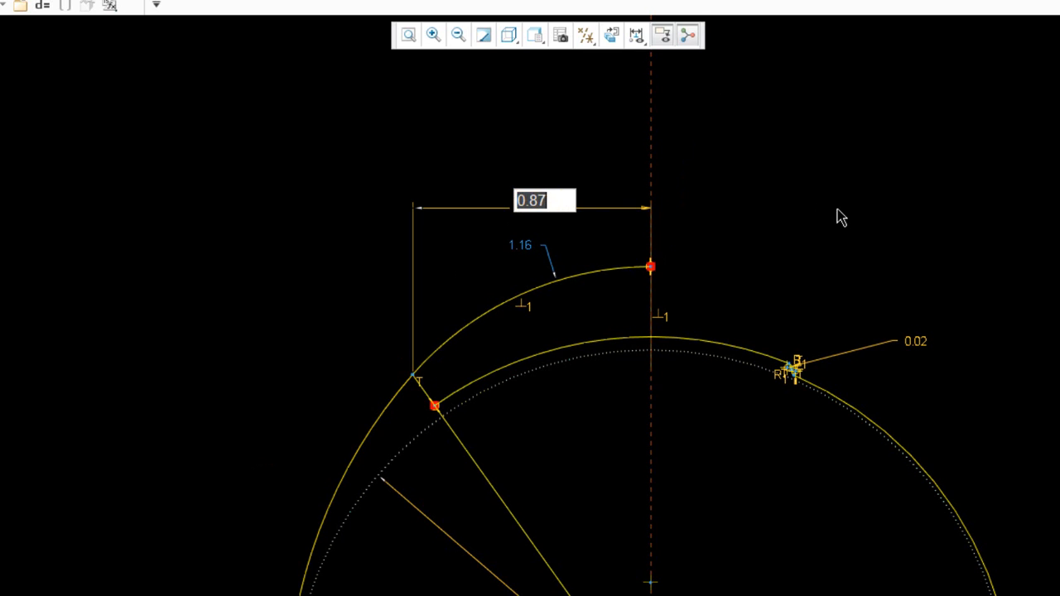
text(.5)
key(Return)
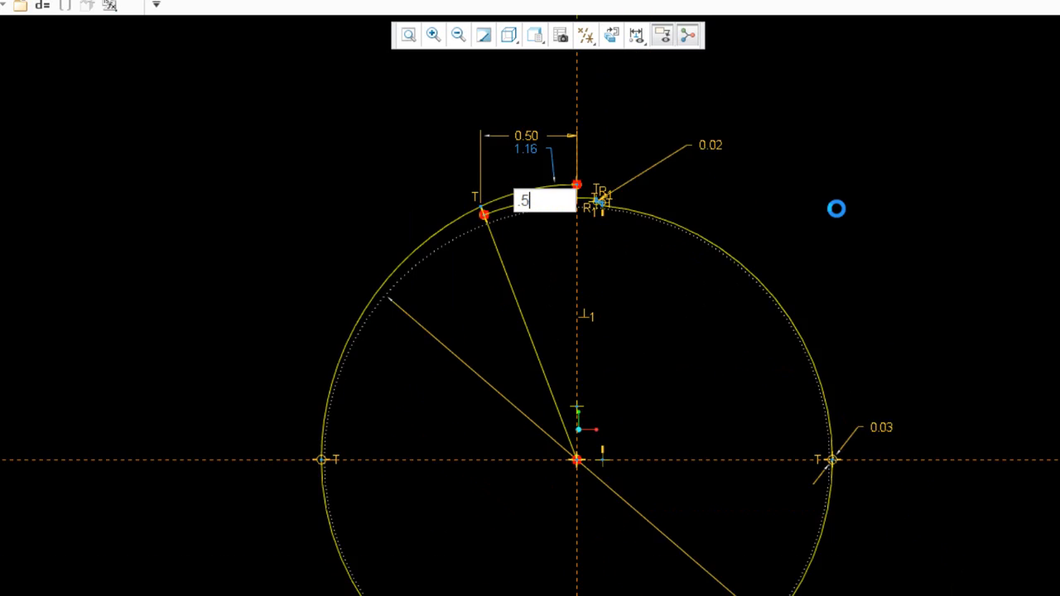
Sketch a small circle centered on the raised inner arc's free end, with its edge short of the outer arcs
scroll(493, 208, up, 4)
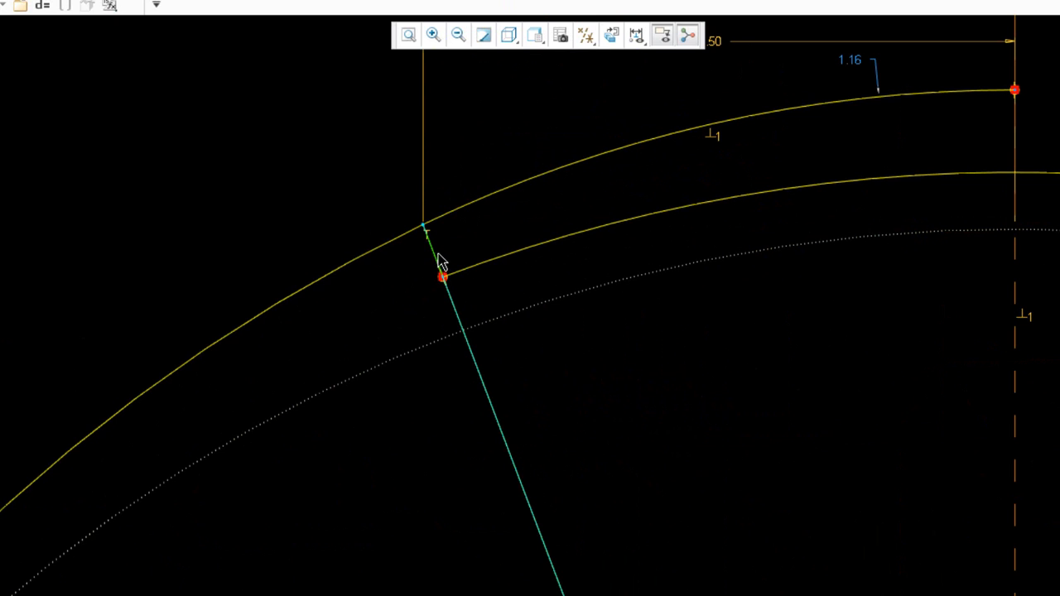
scroll(424, 236, up, 3)
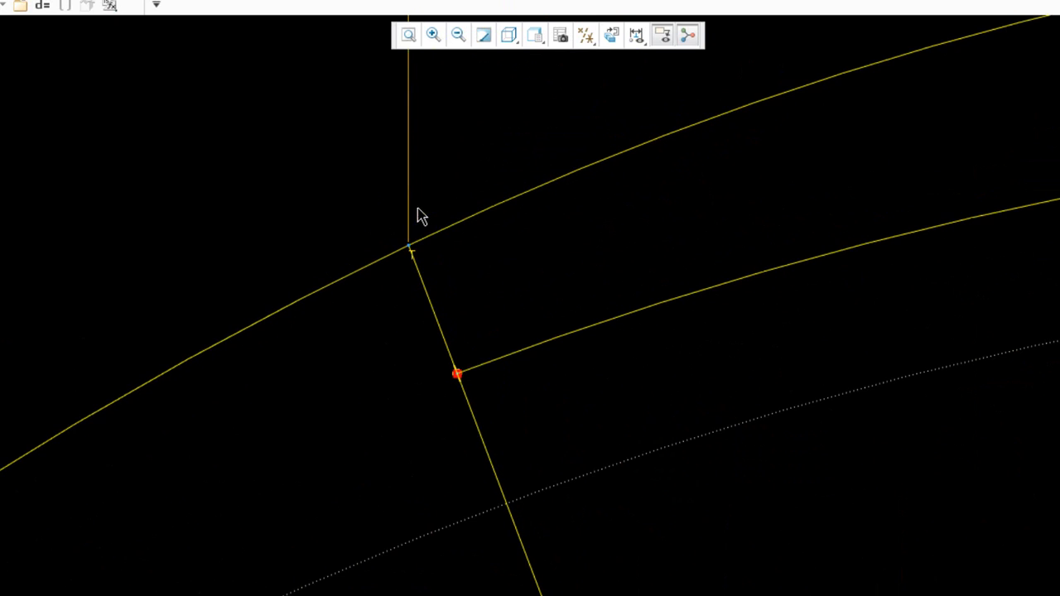
click(459, 378)
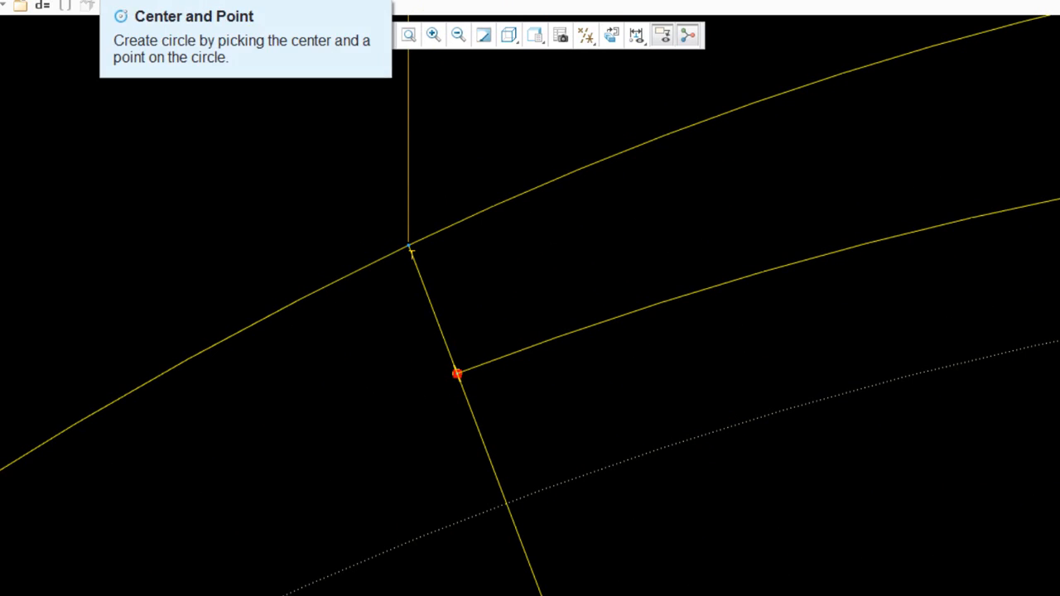
click(101, 1)
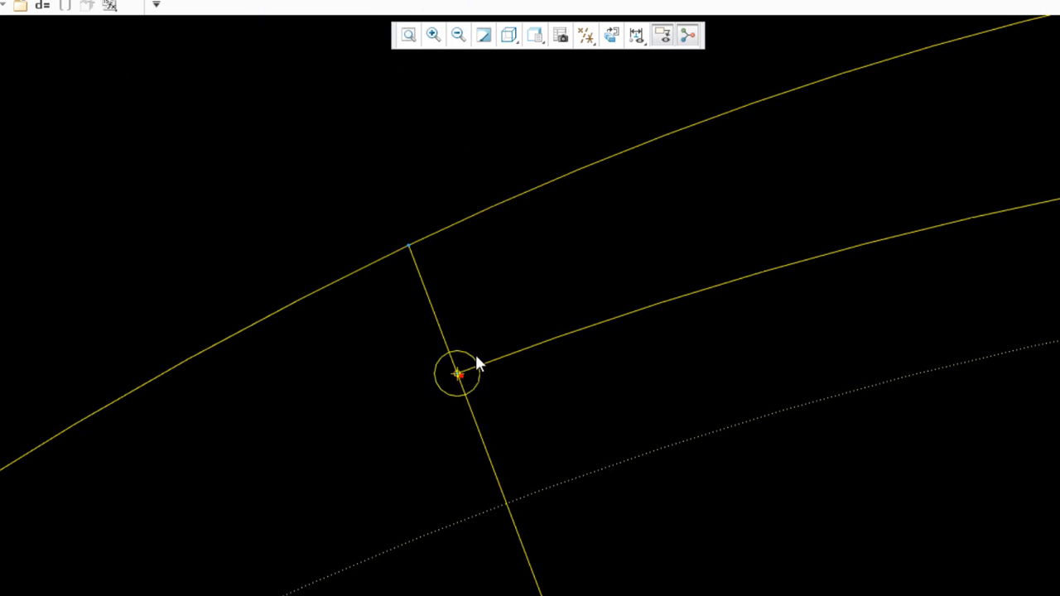
click(480, 287)
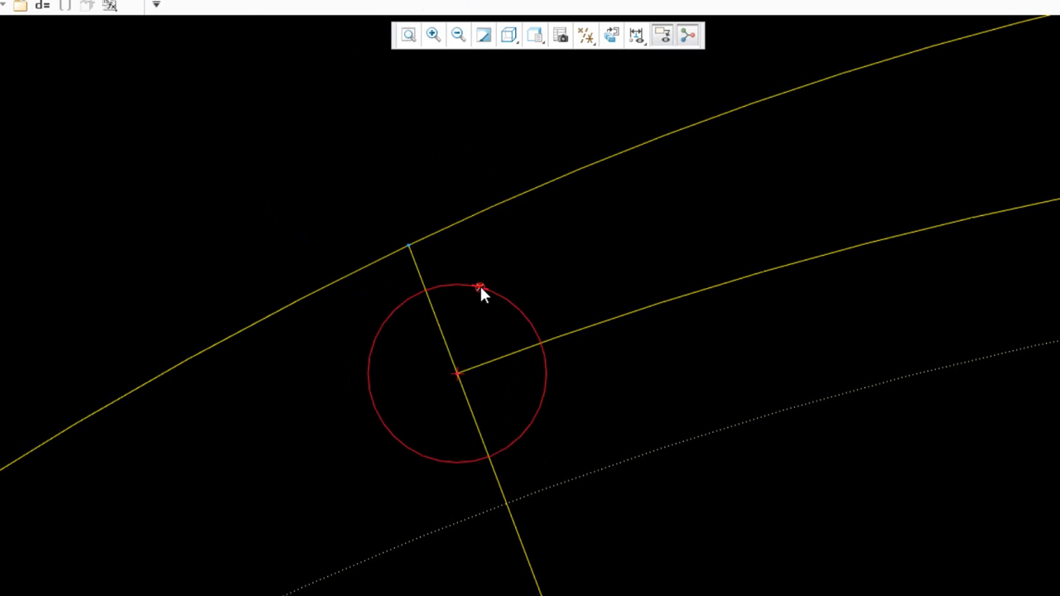
Make the small circle at the raised inner arc's free end tangent to the outer arc
middle_click(336, 172)
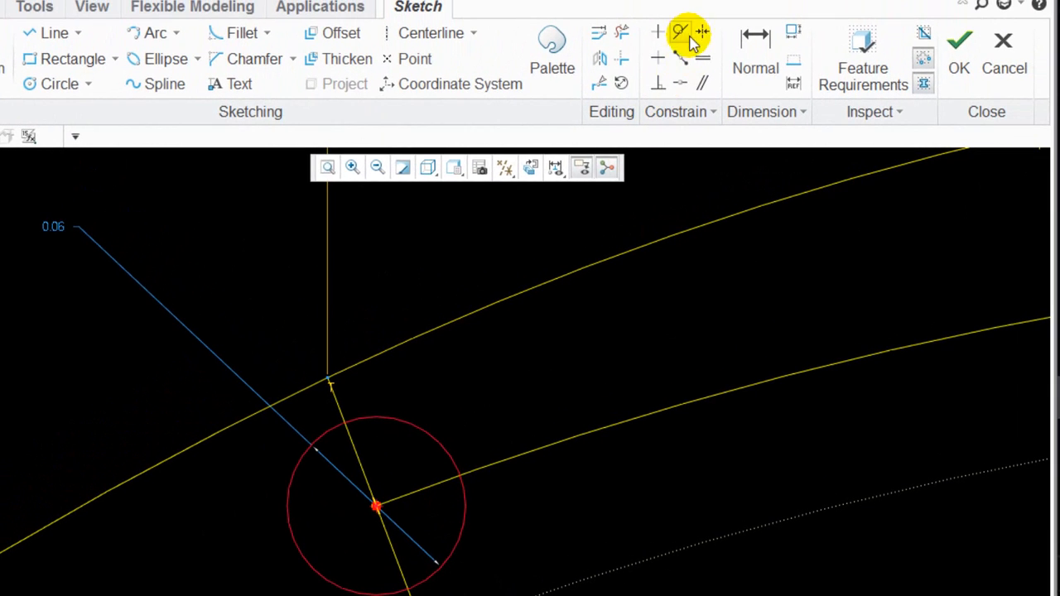
click(683, 33)
click(326, 437)
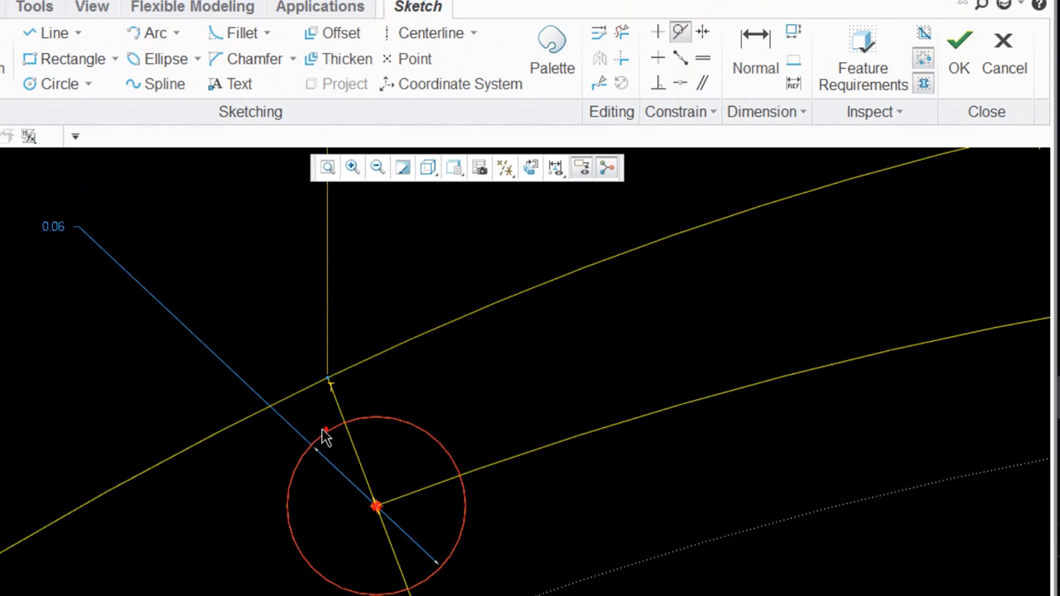
click(295, 397)
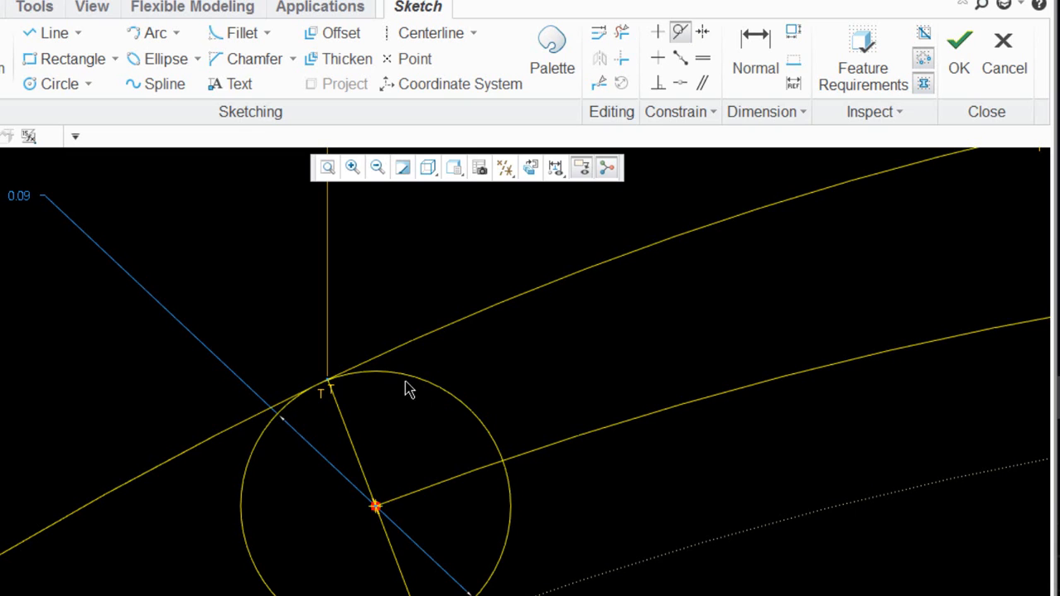
mouse_move(348, 417)
mouse_down()
mouse_move(279, 426)
mouse_move(275, 406)
mouse_up()
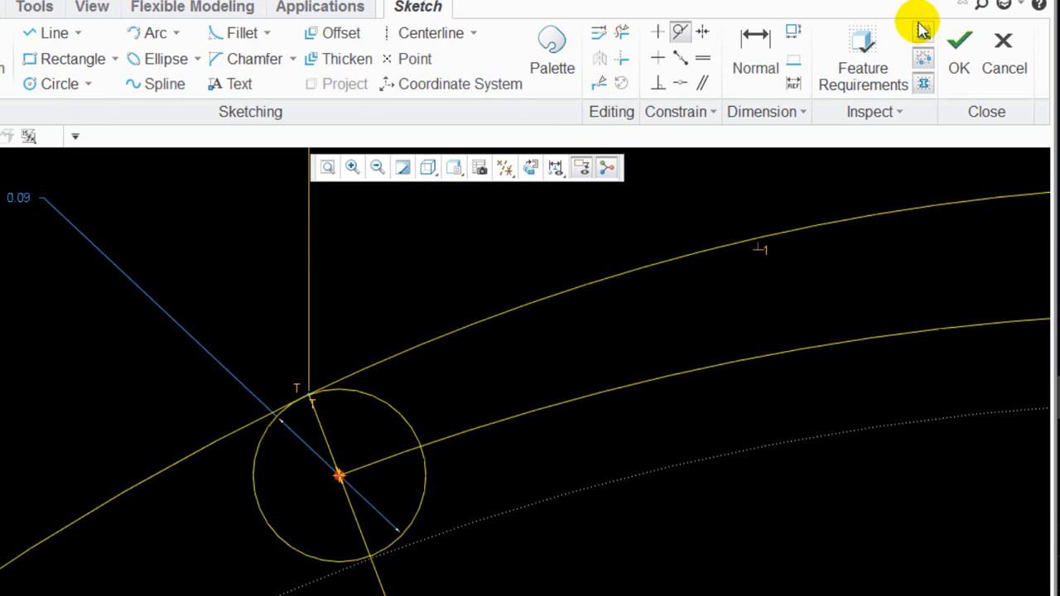
Add a radius dimension to the small tangent circle and accept the offered value
click(757, 46)
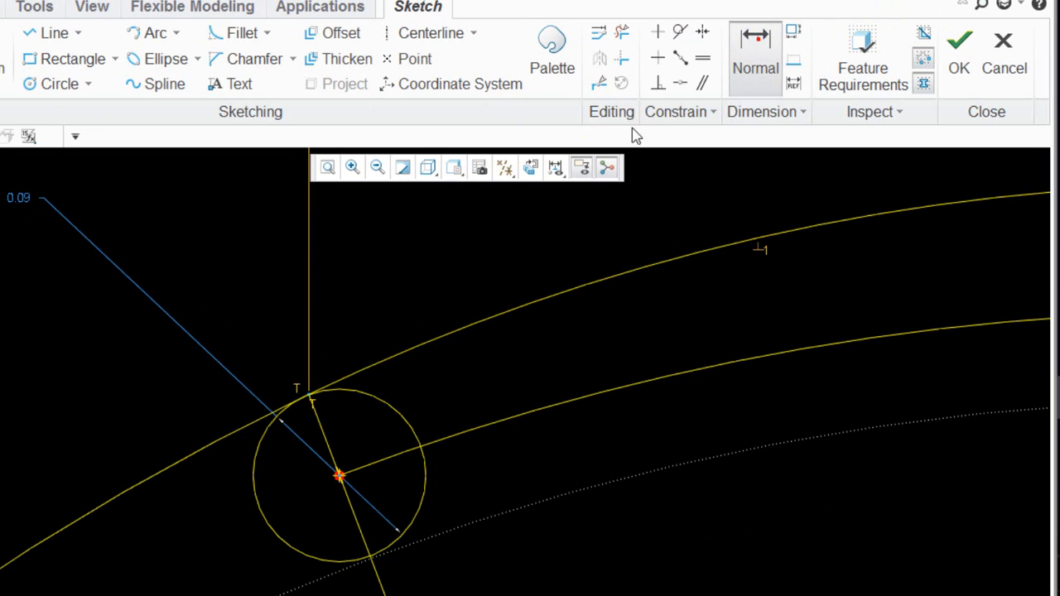
click(387, 408)
middle_click(418, 290)
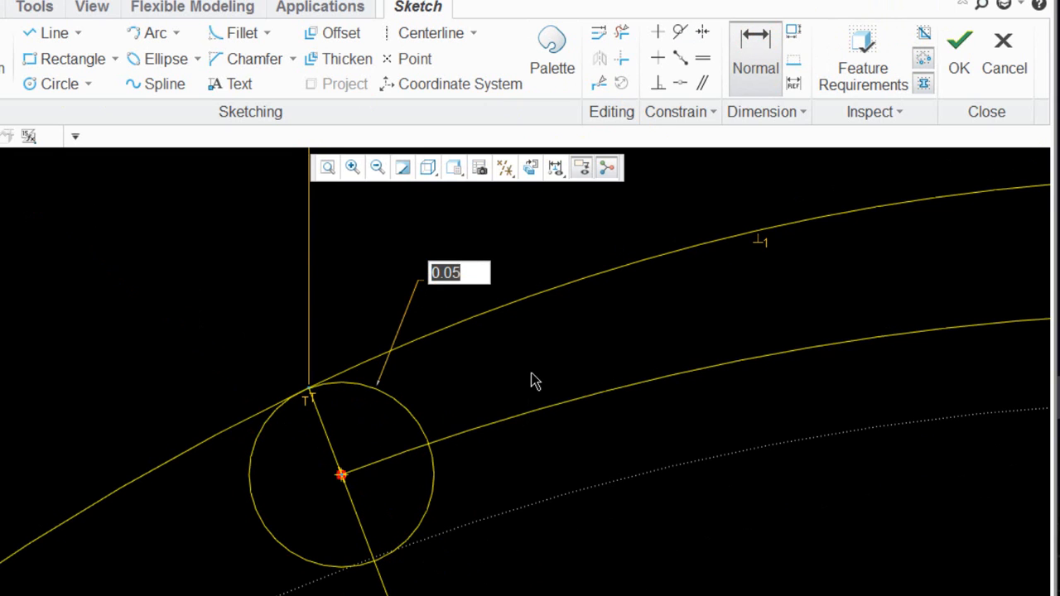
key(Return)
Add the sketch relation sd25 = sd5*1.1 to drive the small circle's radius
scroll(168, 291, down, 1)
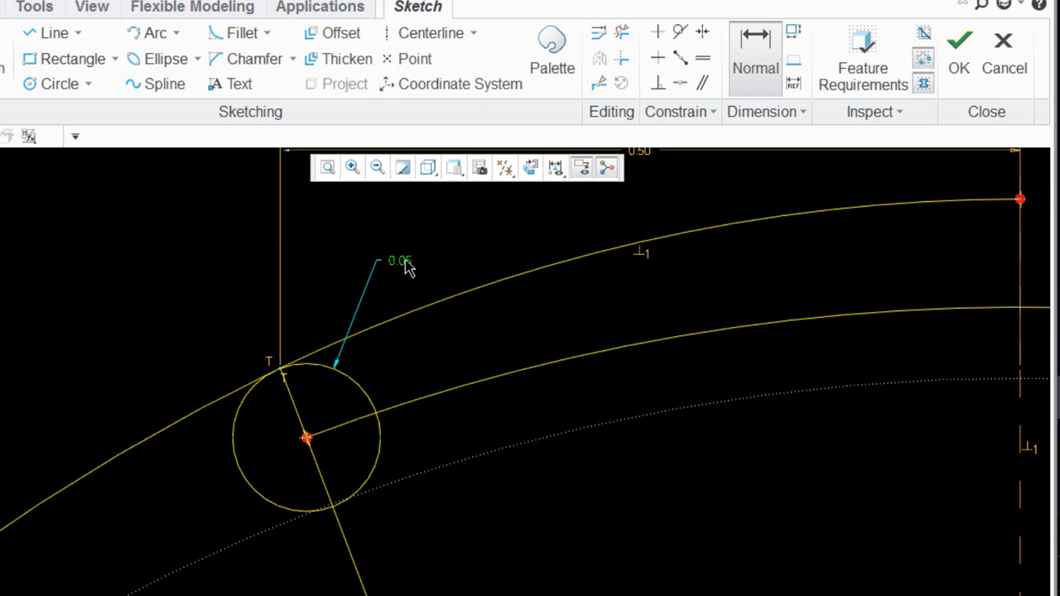
scroll(135, 277, down, 2)
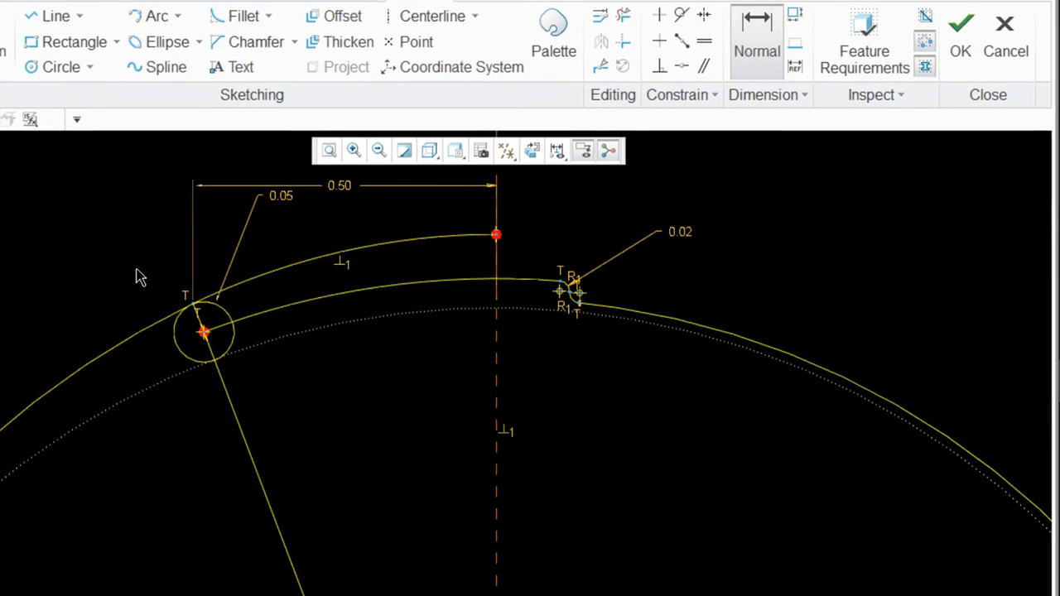
scroll(330, 377, down, 3)
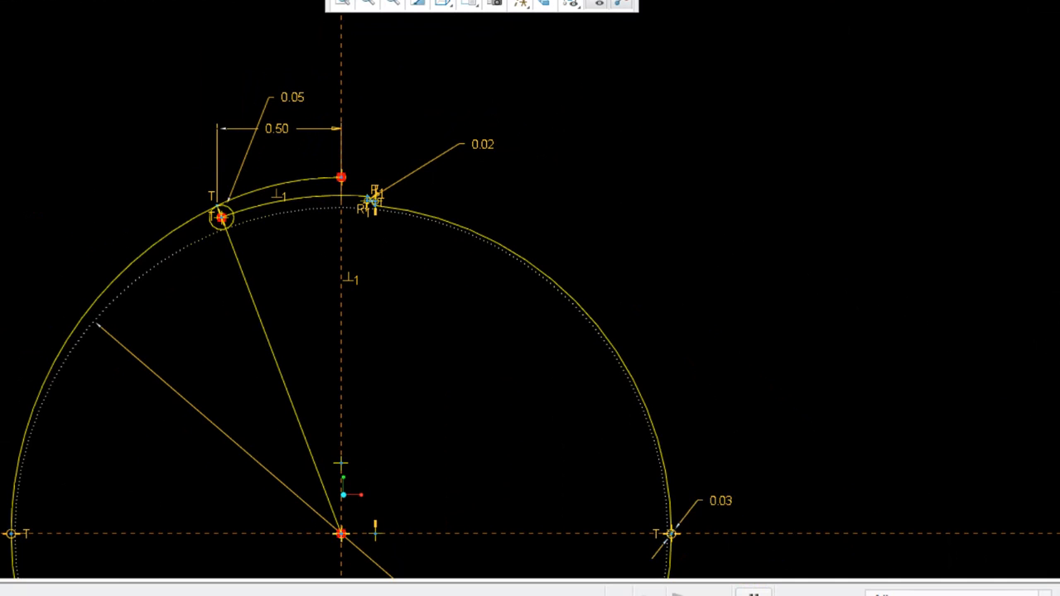
click(44, 115)
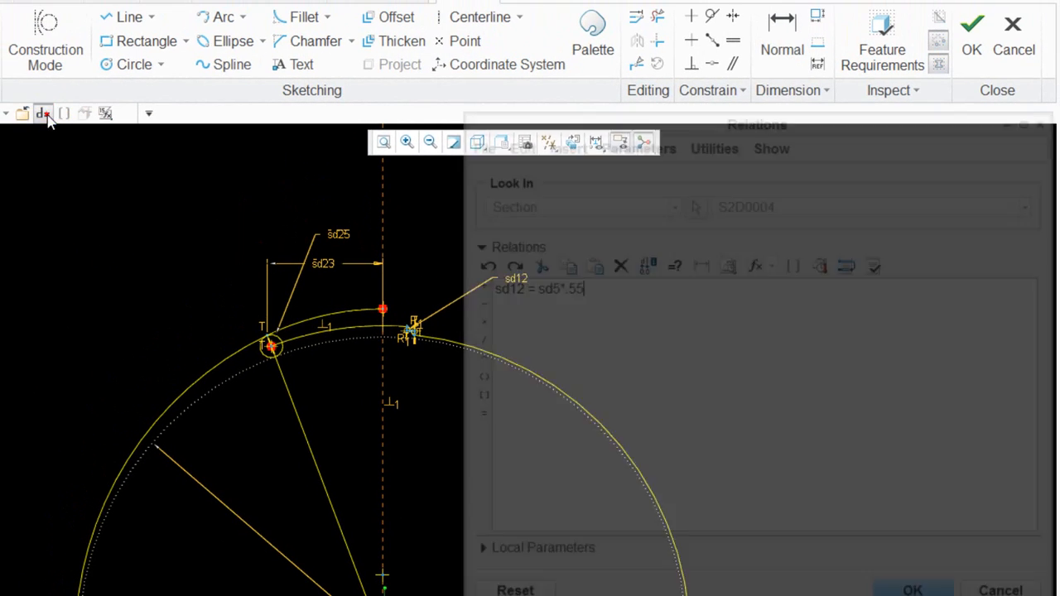
click(603, 298)
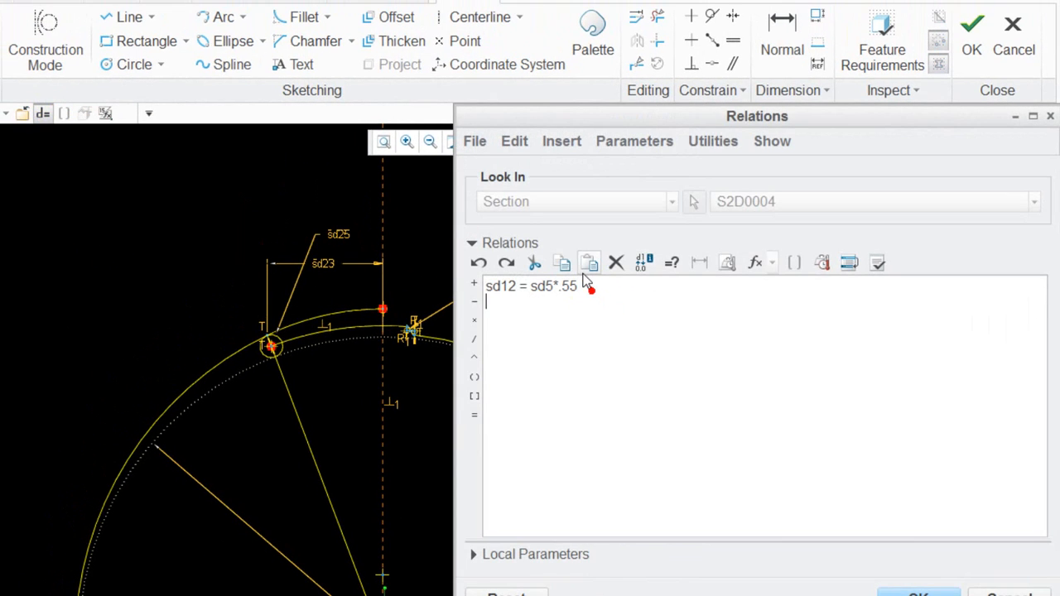
click(347, 240)
click(532, 301)
click(660, 331)
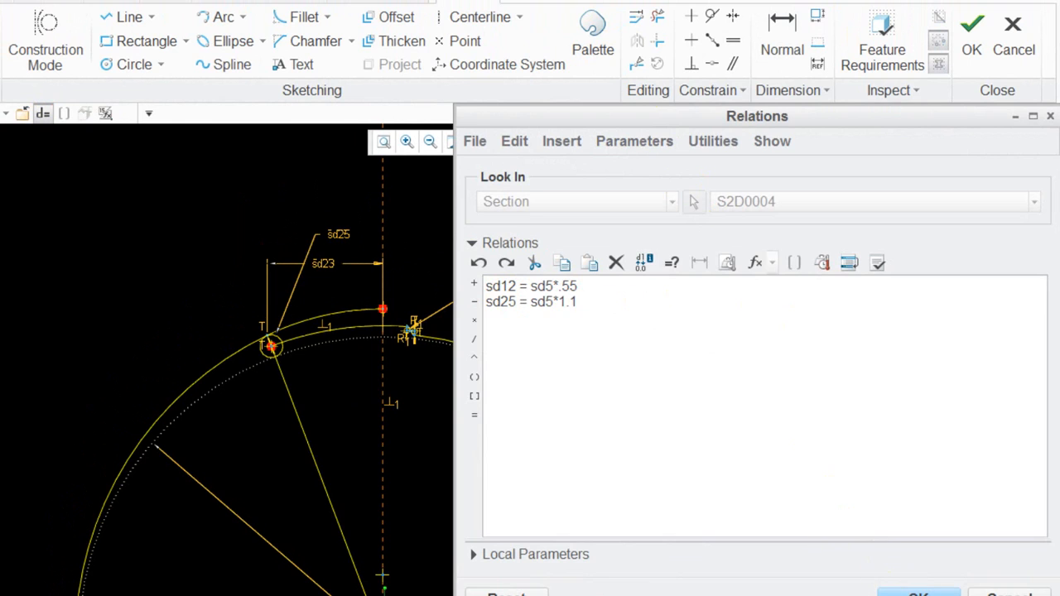
click(916, 592)
Convert the small circle and the radial line through its center to construction geometry
scroll(445, 208, up, 4)
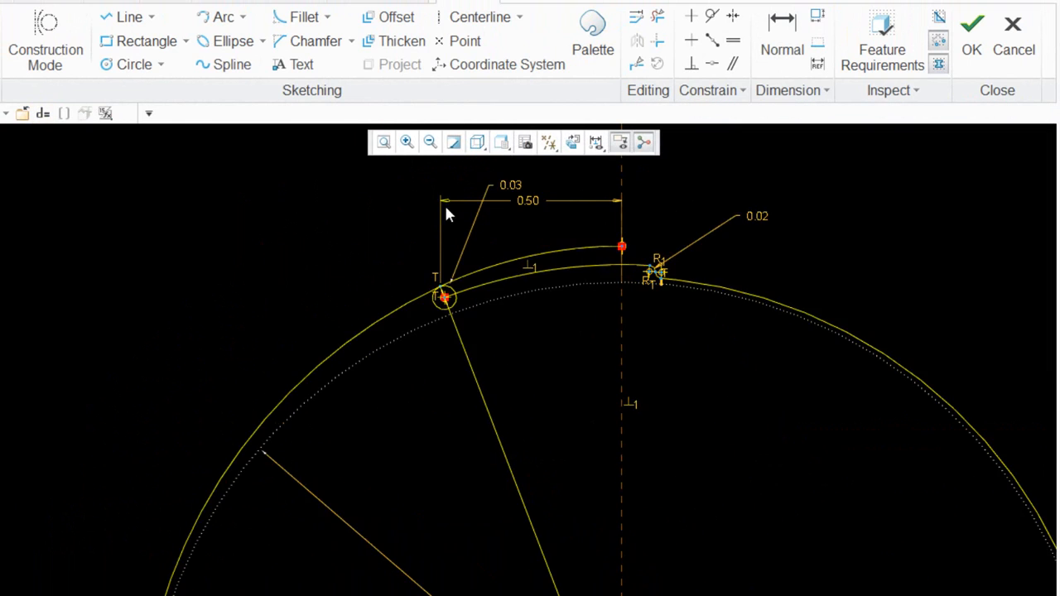
click(439, 391)
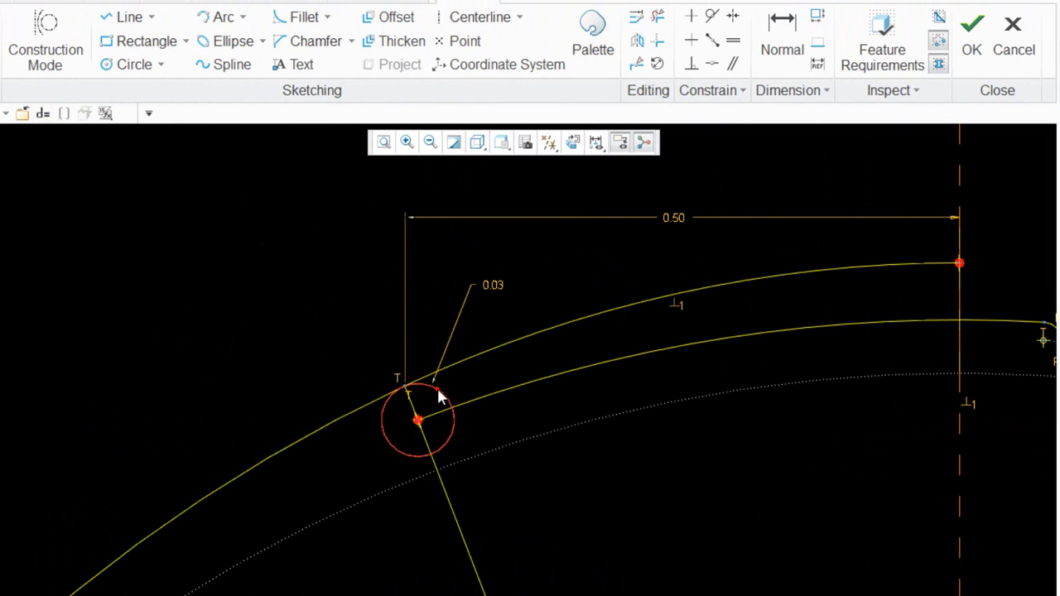
ctrl+click(449, 505)
right_click(487, 501)
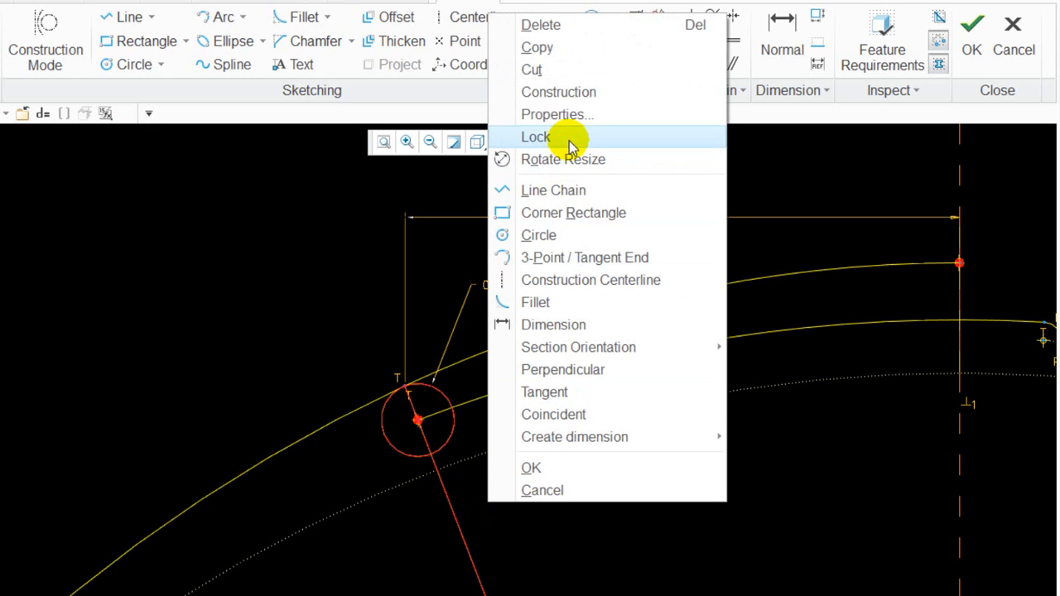
click(566, 92)
Sketch a tangent arc with a radius of about 2.06 from the outer arc's end on the vertical reference, ending freely outside the band
scroll(248, 323, down, 4)
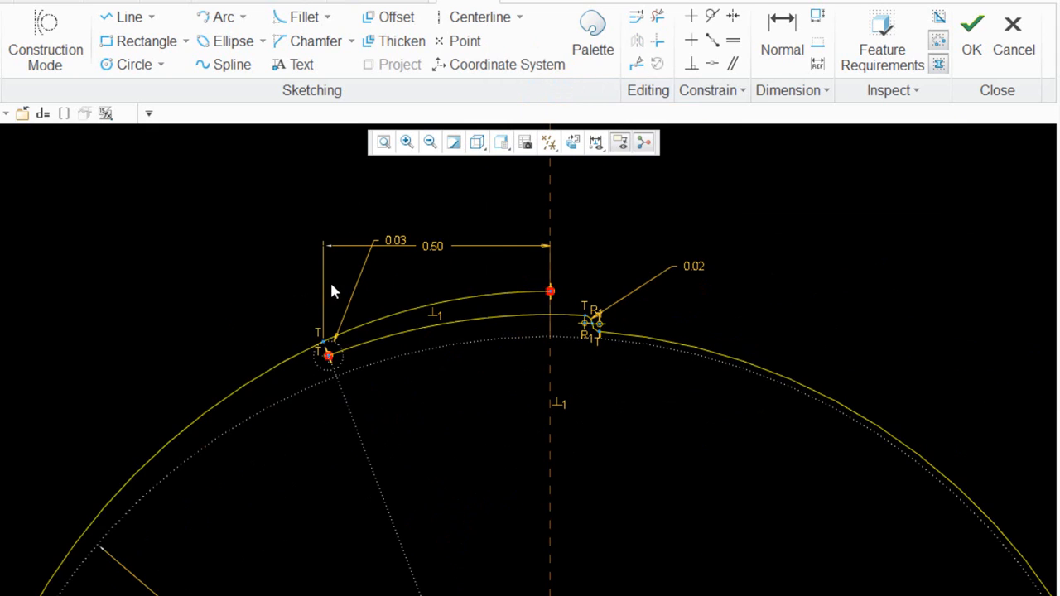
scroll(333, 286, down, 3)
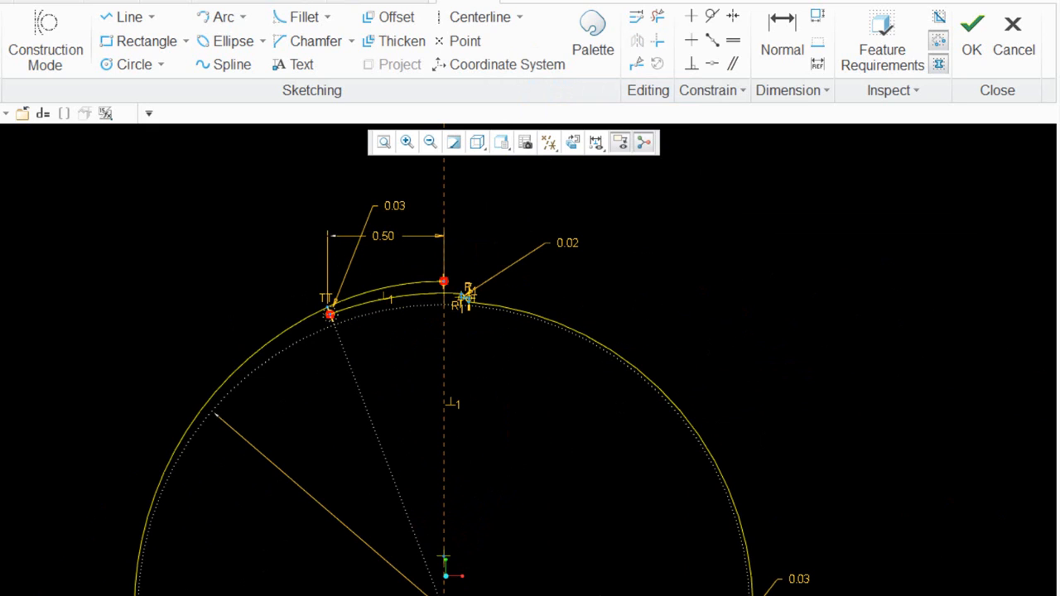
scroll(459, 285, up, 5)
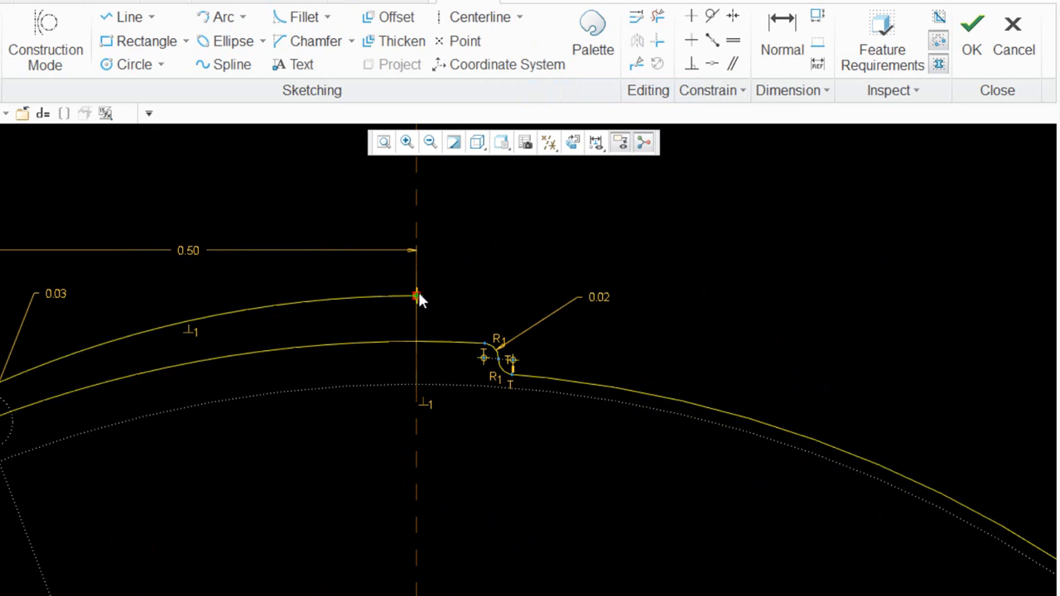
scroll(367, 348, down, 3)
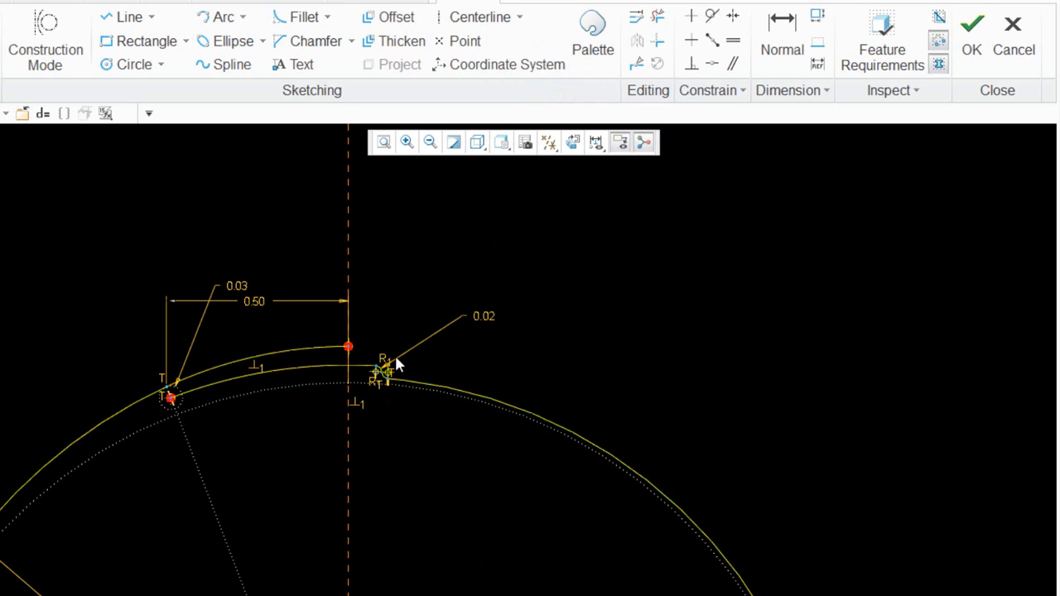
click(351, 349)
click(213, 18)
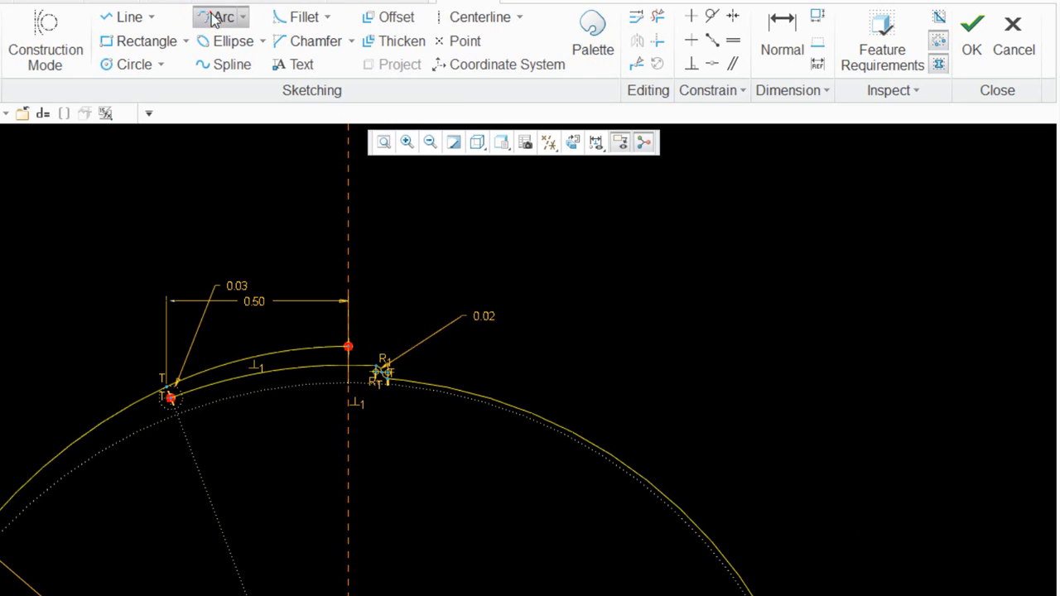
click(357, 350)
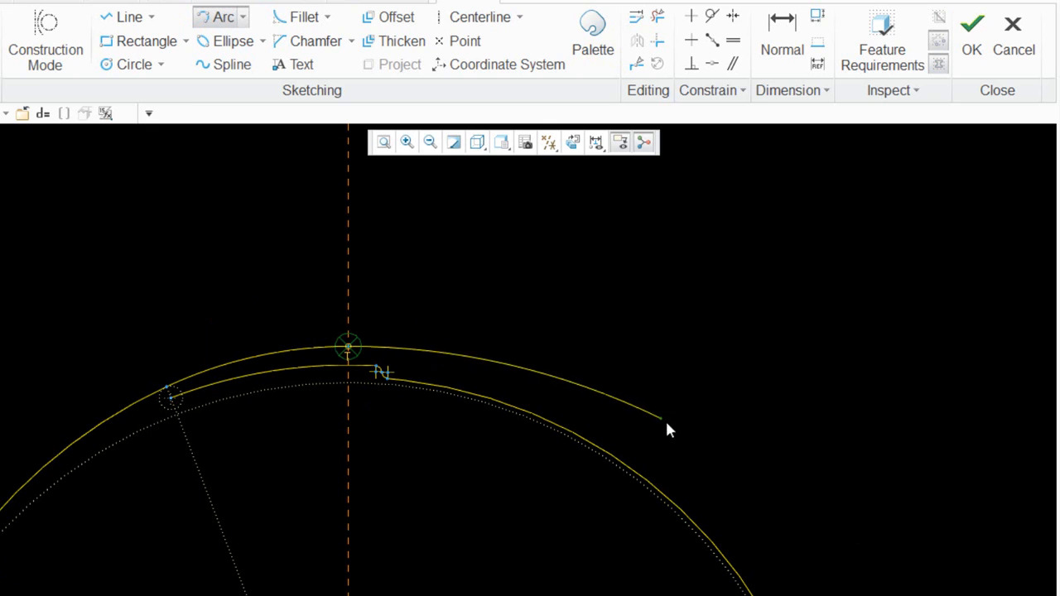
click(769, 473)
middle_click(765, 396)
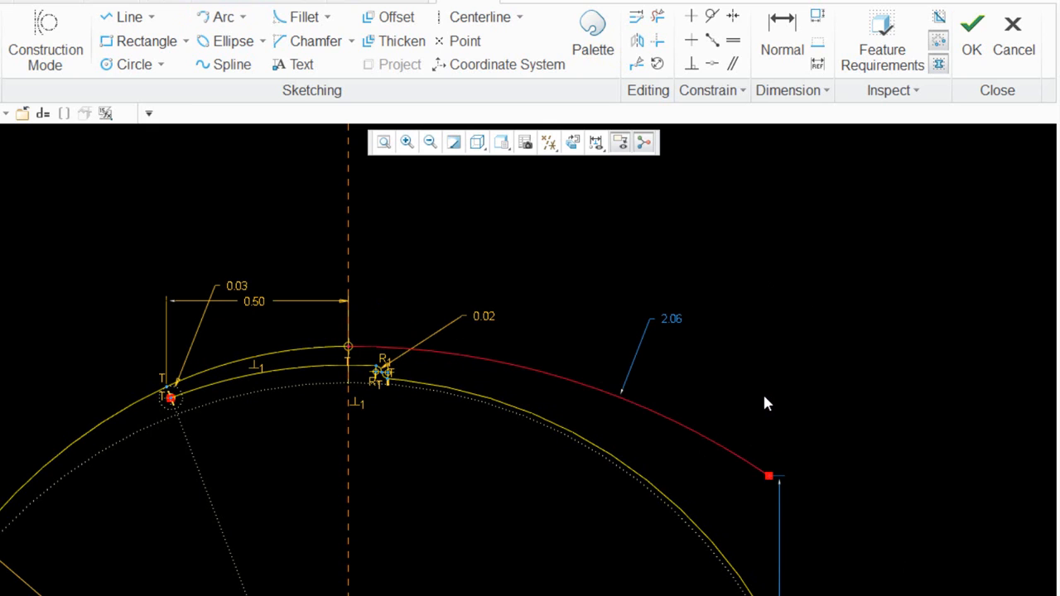
Set the new tangent arc's radius to 2.625/2
scroll(600, 286, up, 4)
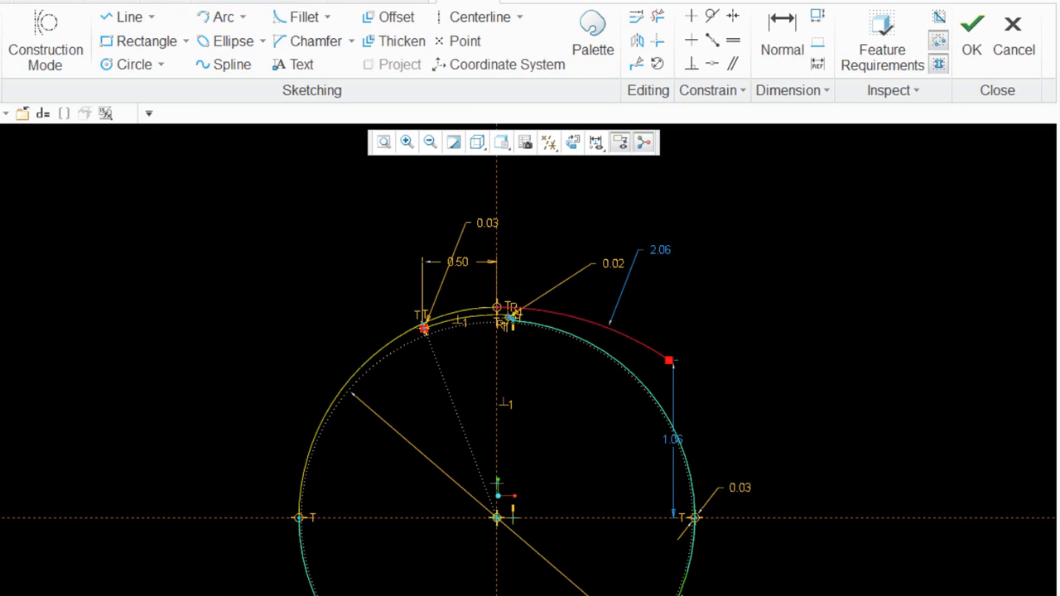
scroll(655, 402, down, 3)
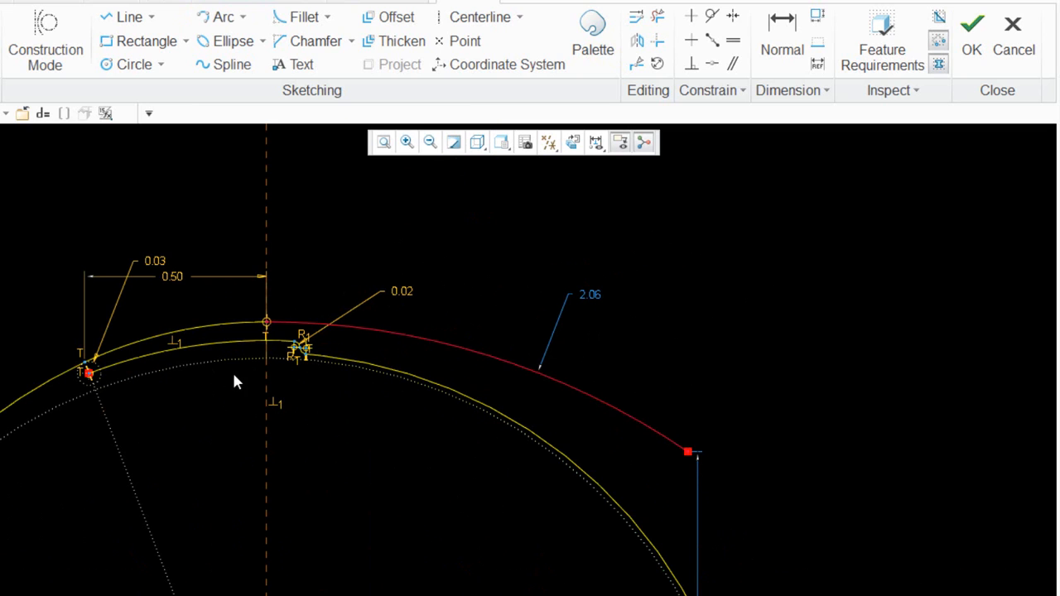
scroll(443, 290, up, 3)
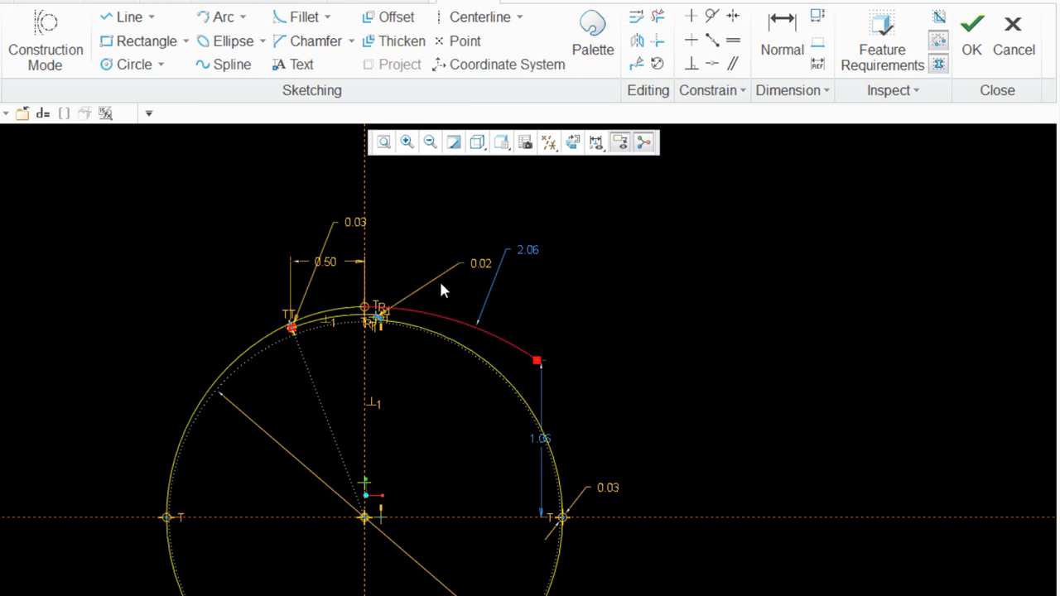
double_click(533, 252)
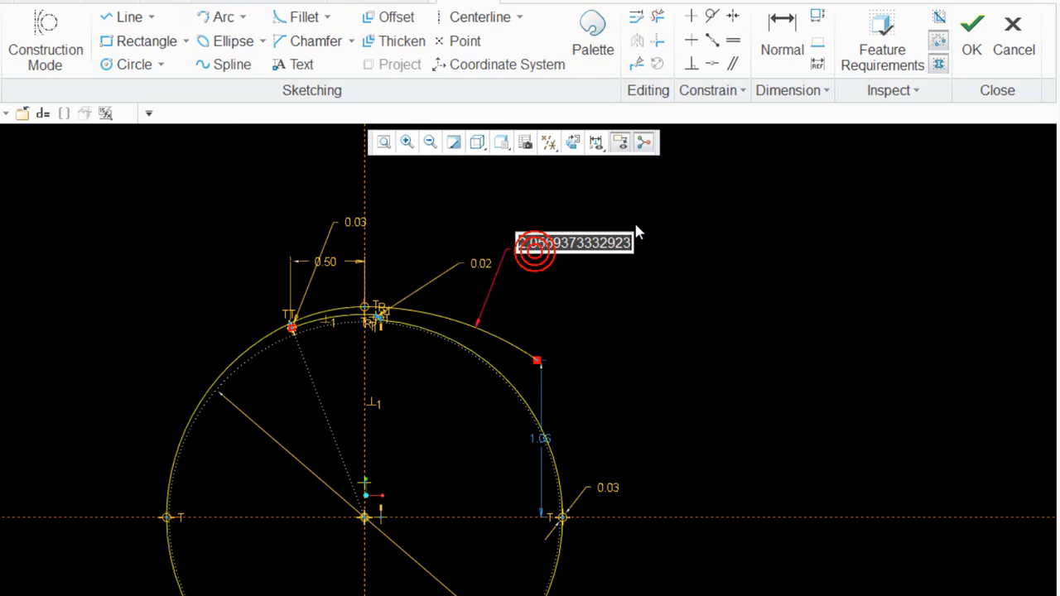
text(2.62)
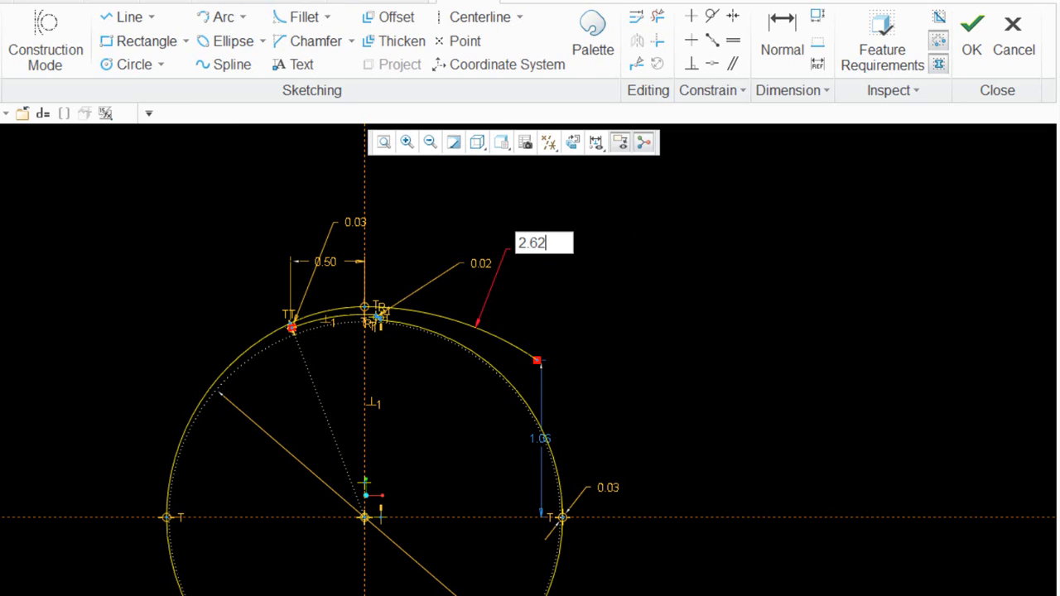
text(5/2)
key(Return)
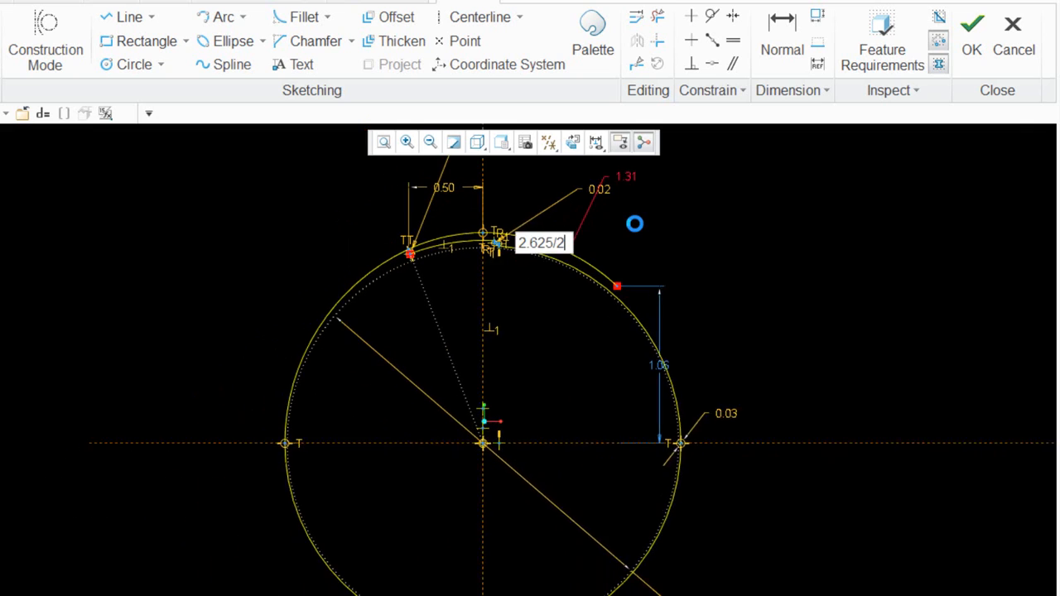
Set the new tangent arc's radius to 1.4
scroll(603, 334, up, 1)
scroll(672, 186, down, 3)
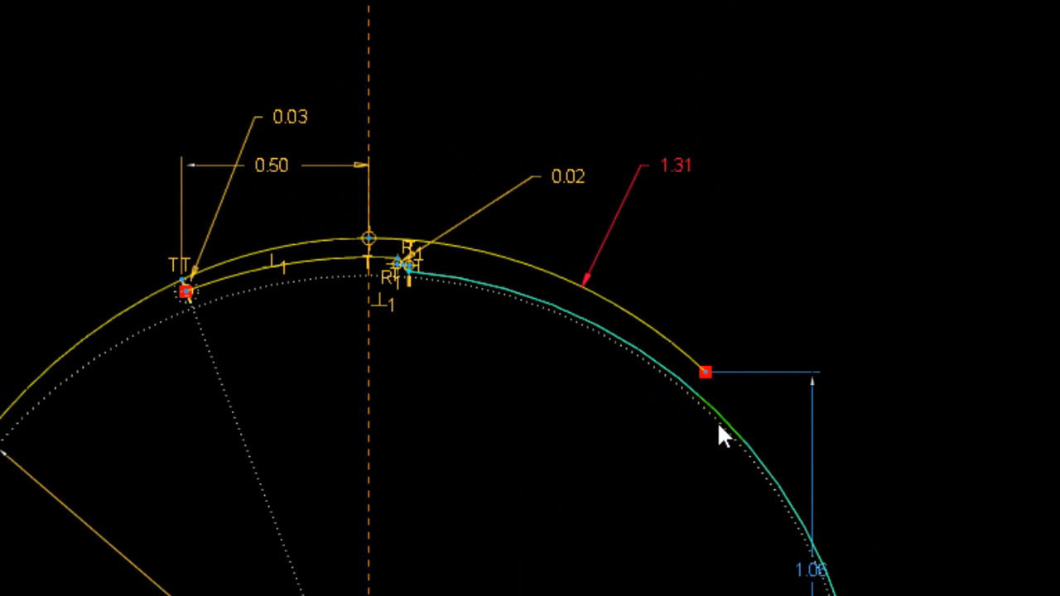
double_click(680, 169)
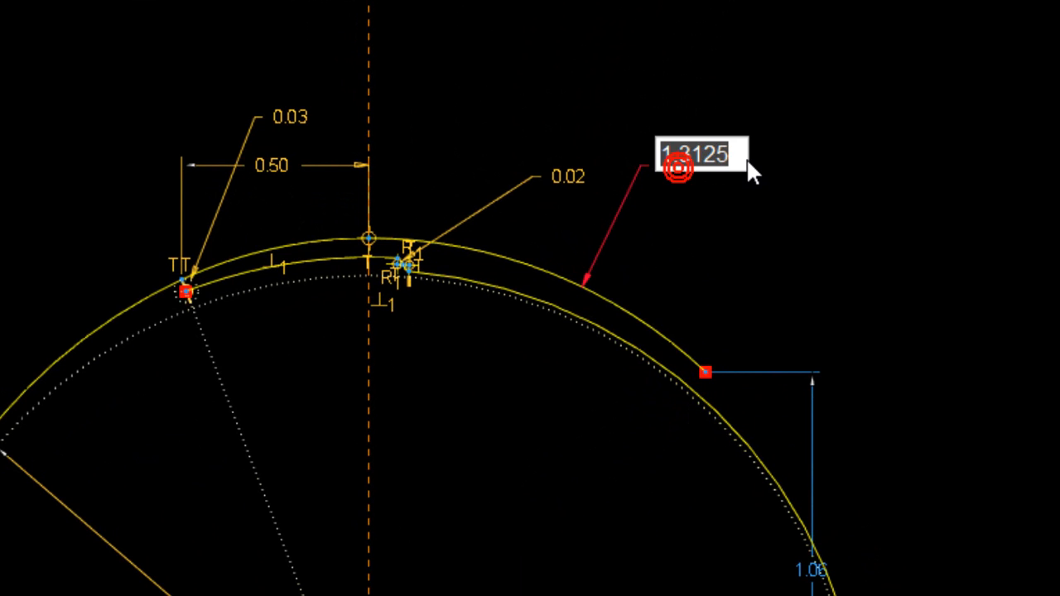
text(1.4)
key(Return)
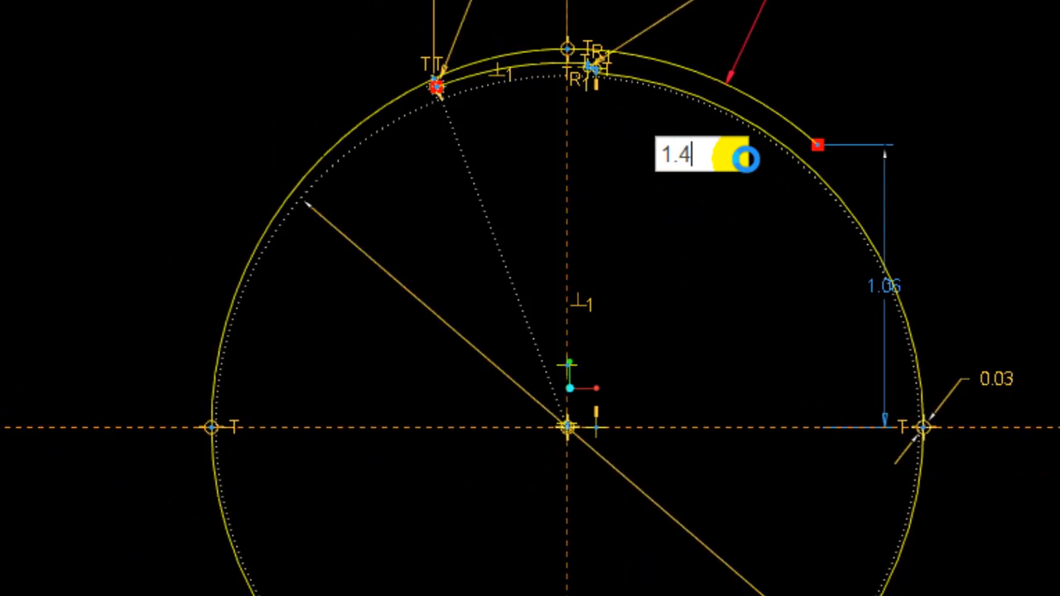
Sketch a line from the free end of the 1.4-radius tangent arc to the center of the band circles
scroll(839, 379, down, 5)
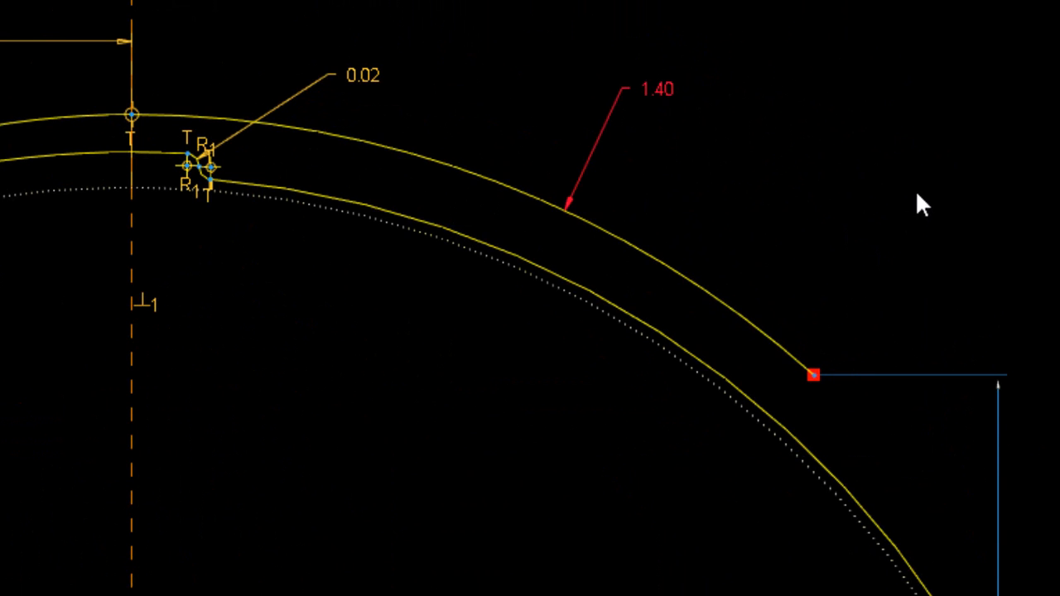
scroll(572, 66, up, 2)
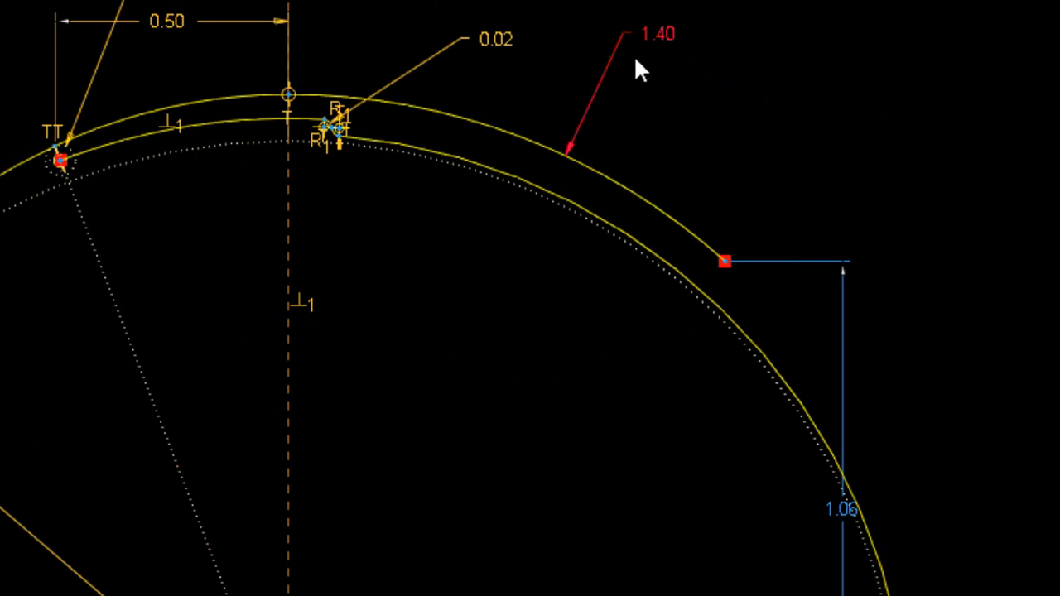
scroll(609, 124, up, 2)
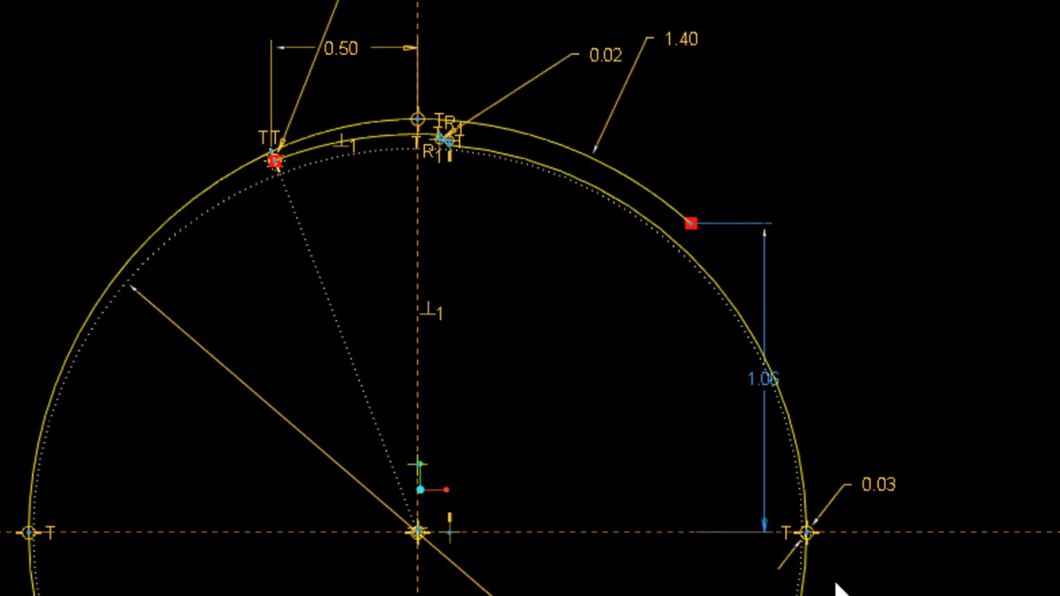
click(355, 22)
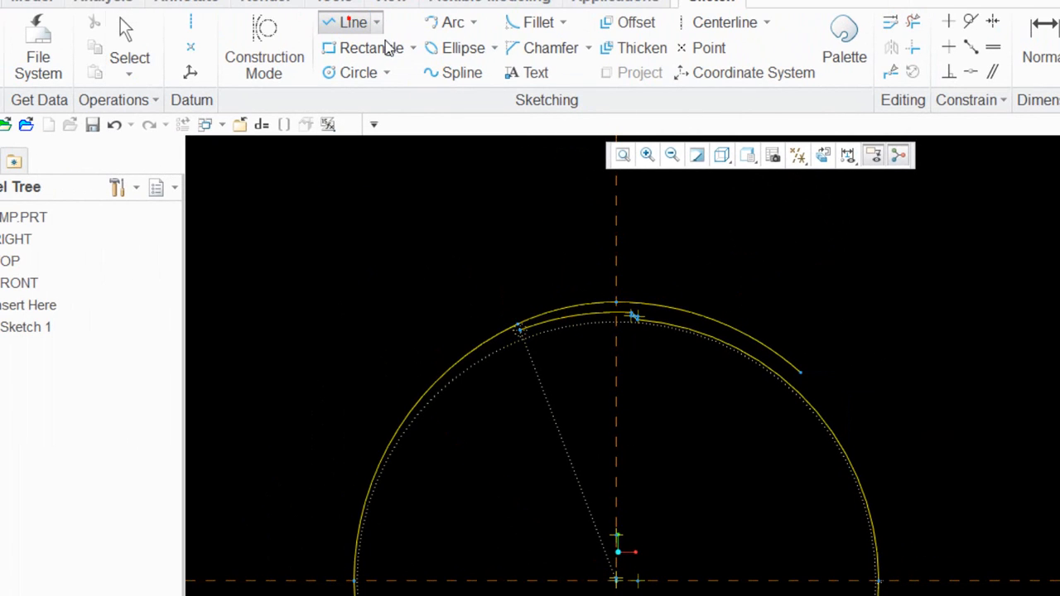
click(802, 375)
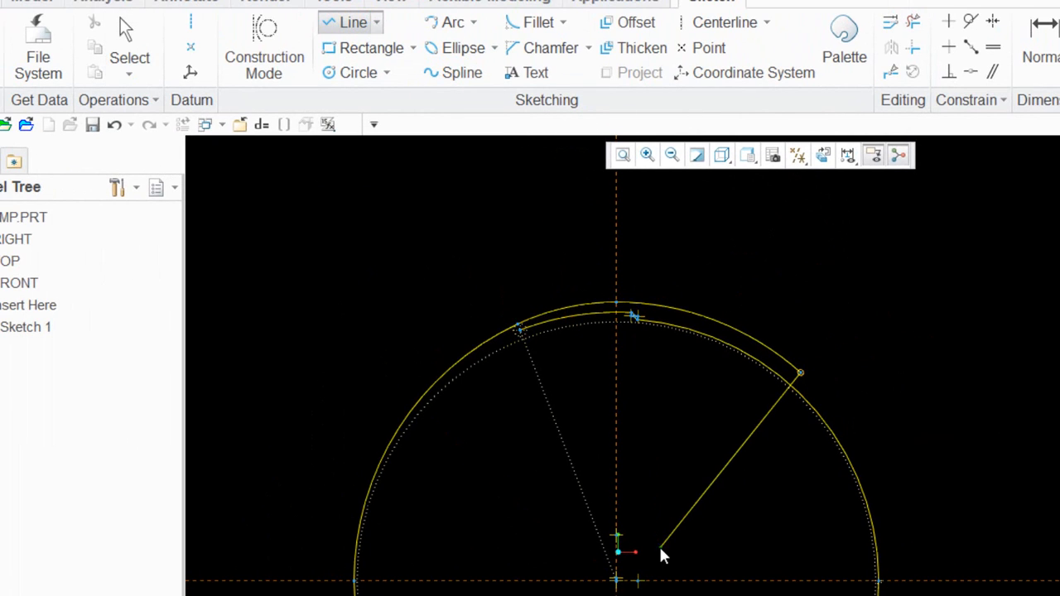
click(617, 577)
click(616, 352)
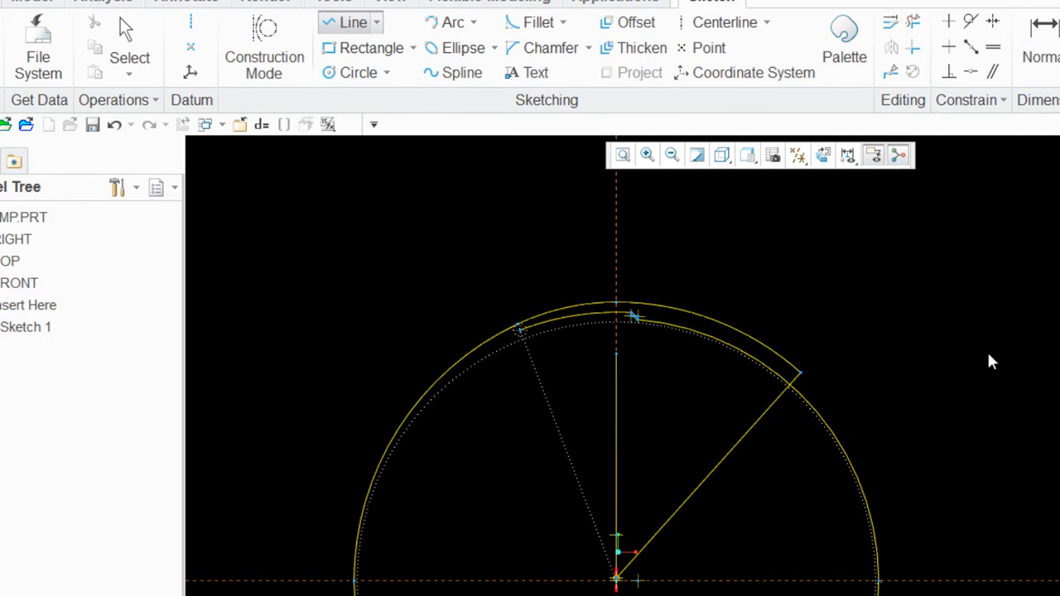
middle_click(988, 355)
middle_click(936, 418)
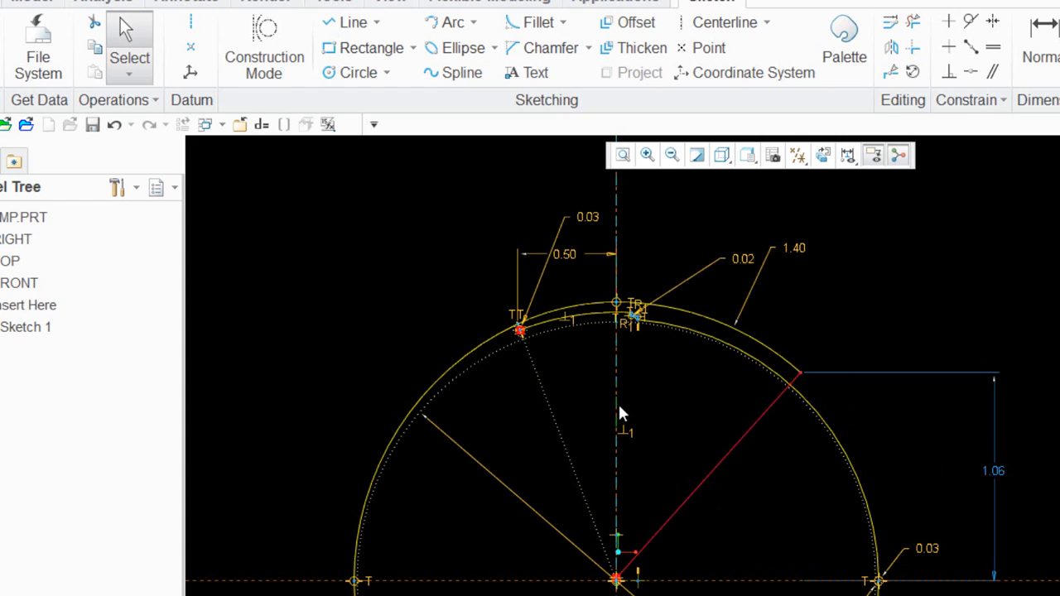
Dimension the angle between the new radial line and the vertical reference, accepting the current value
click(1045, 25)
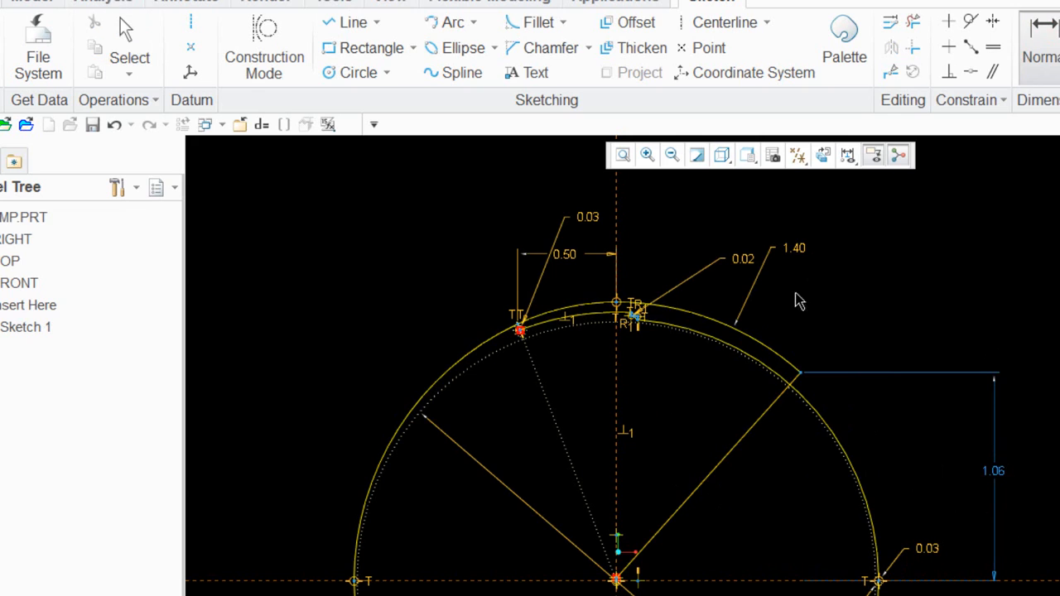
click(737, 442)
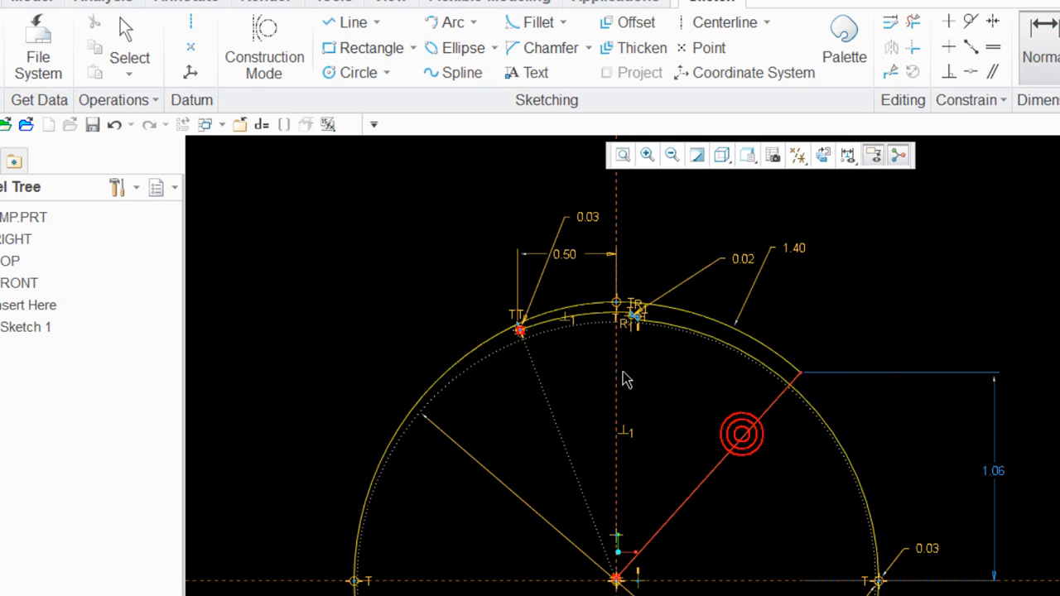
middle_click(667, 401)
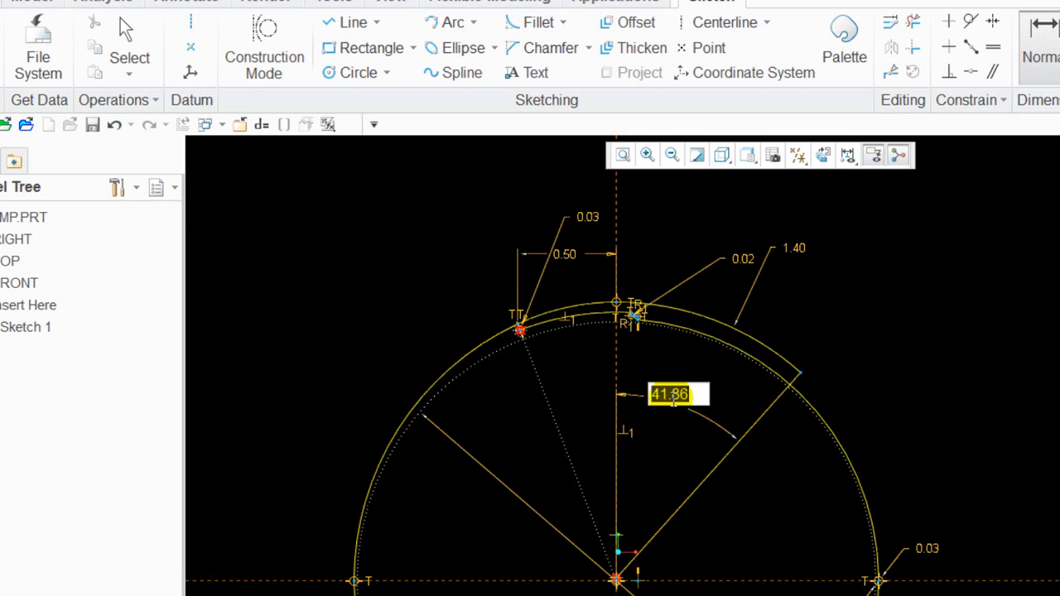
middle_click(1000, 335)
middle_click(946, 386)
Select the radial line running from the tangent arc's free end to the circle center
click(779, 401)
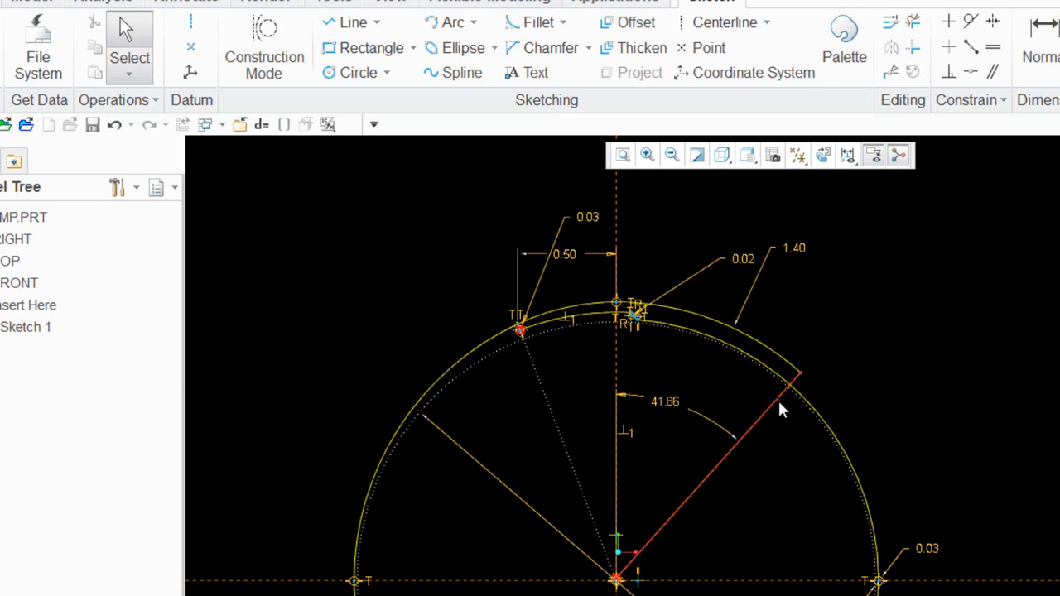
Convert the angled line from the circle's centre to the outer arc's end into construction geometry
right_click(852, 348)
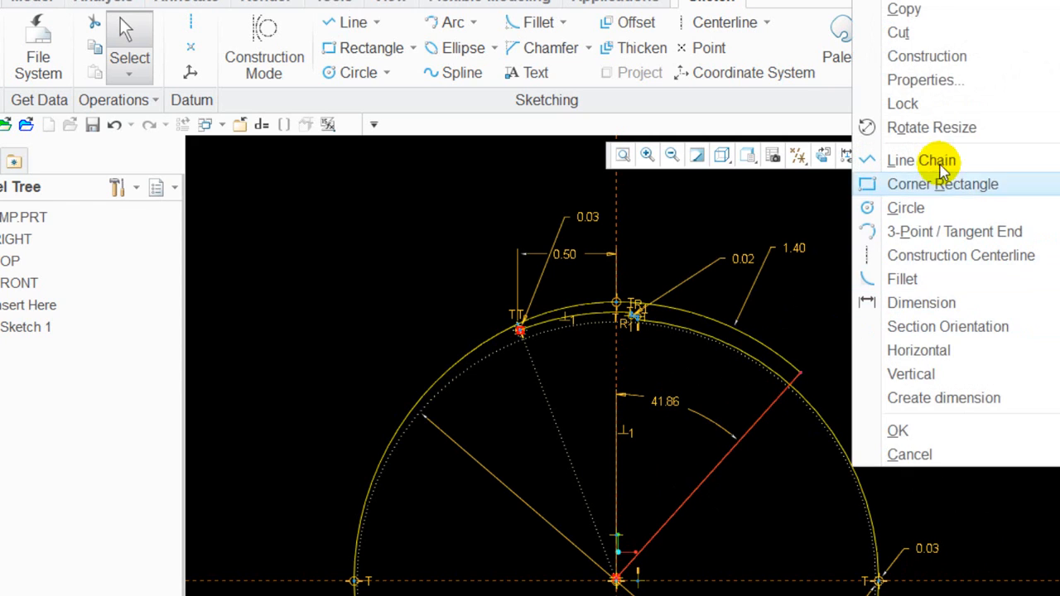
click(932, 55)
scroll(771, 336, down, 3)
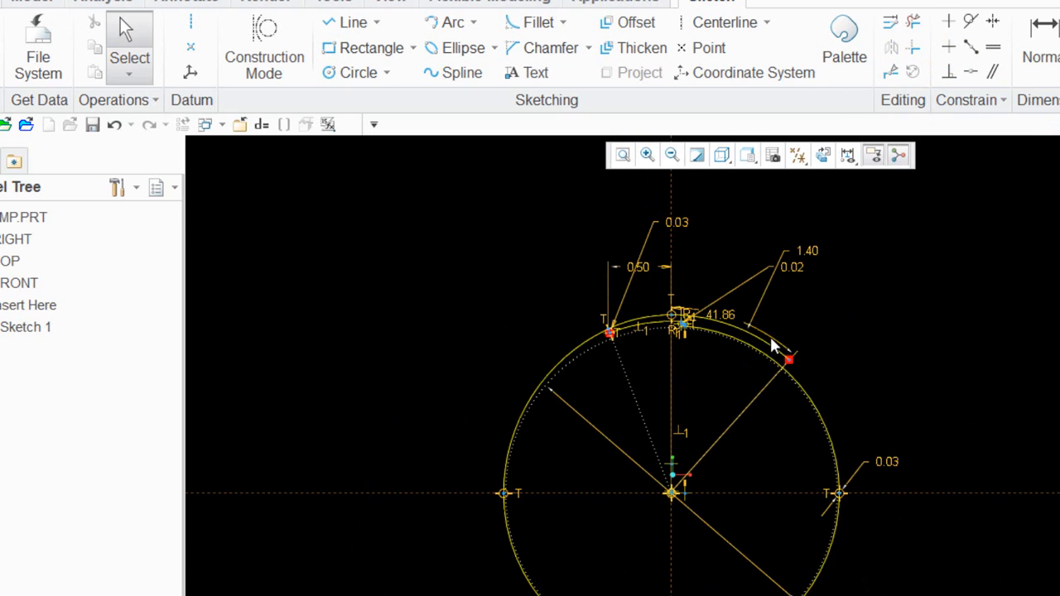
scroll(667, 364, up, 3)
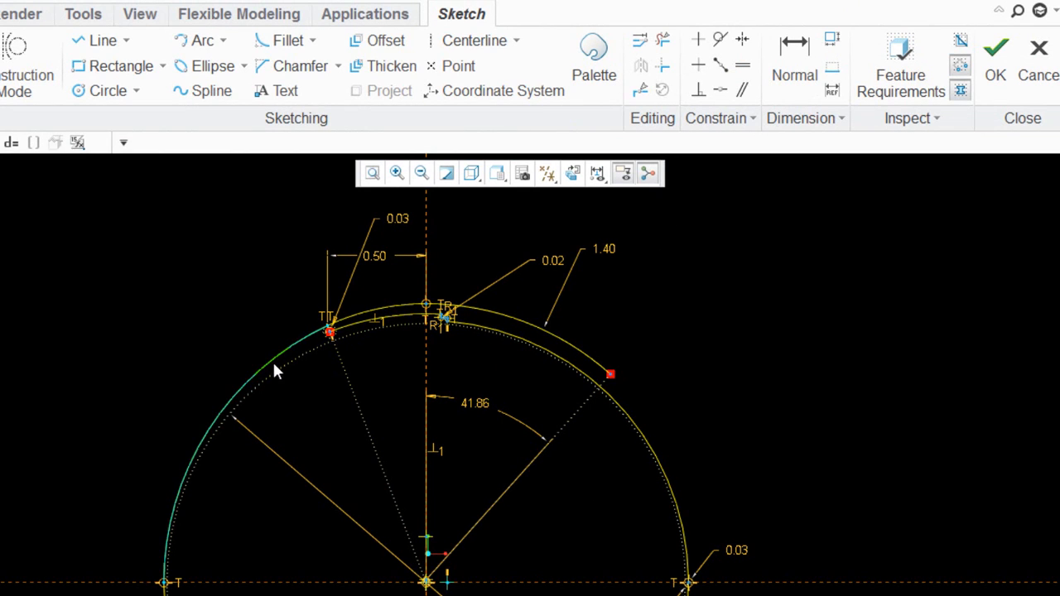
Create a perimeter dimension over the clamp profile's connected arcs and fillets, using the 41.86 angle as the varying dimension
click(833, 42)
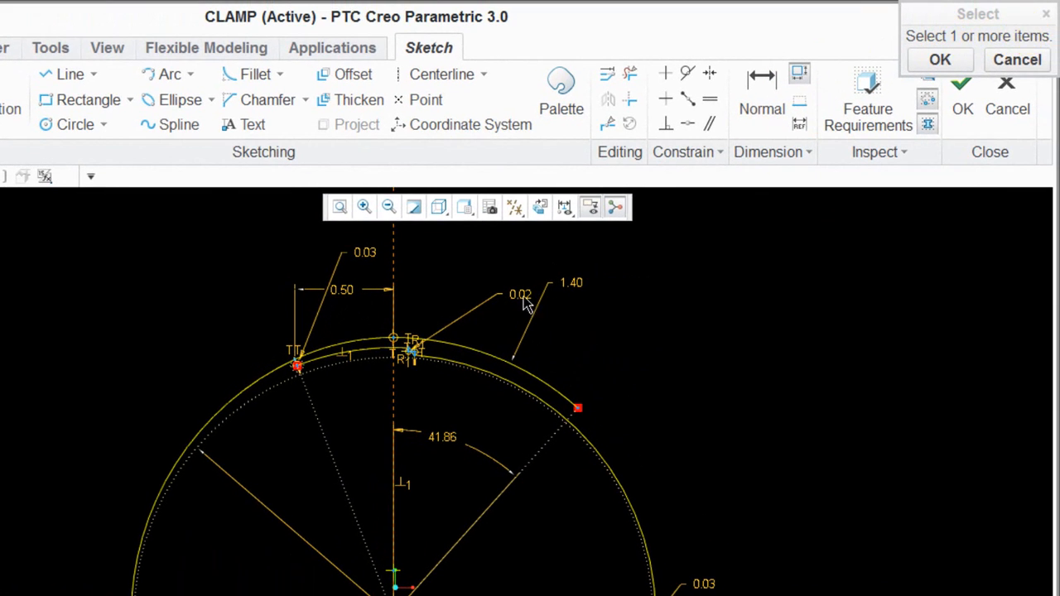
click(450, 347)
scroll(389, 328, up, 3)
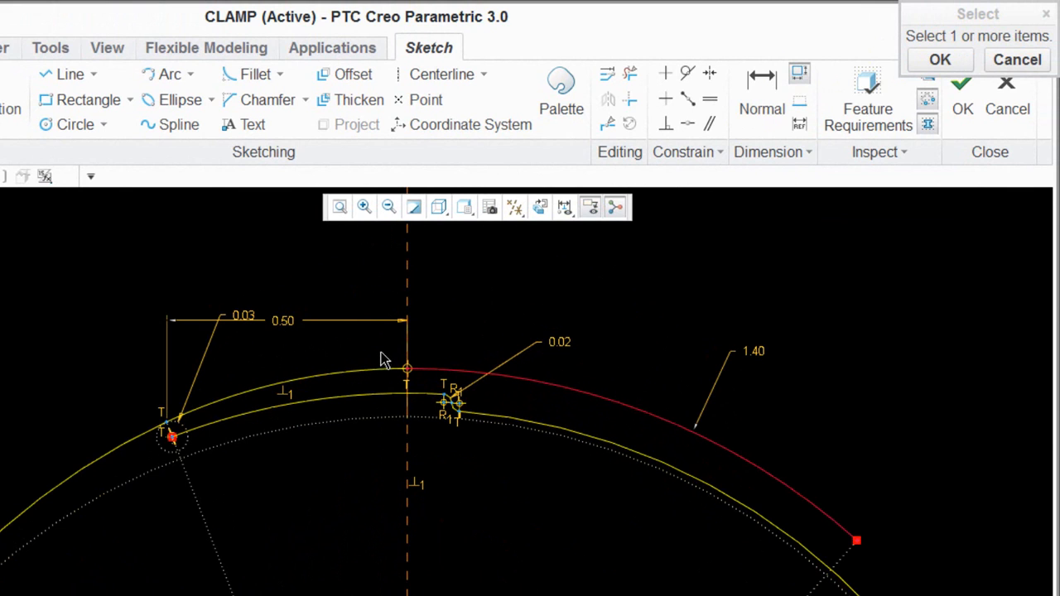
ctrl+click(379, 370)
ctrl+click(380, 395)
scroll(448, 402, up, 2)
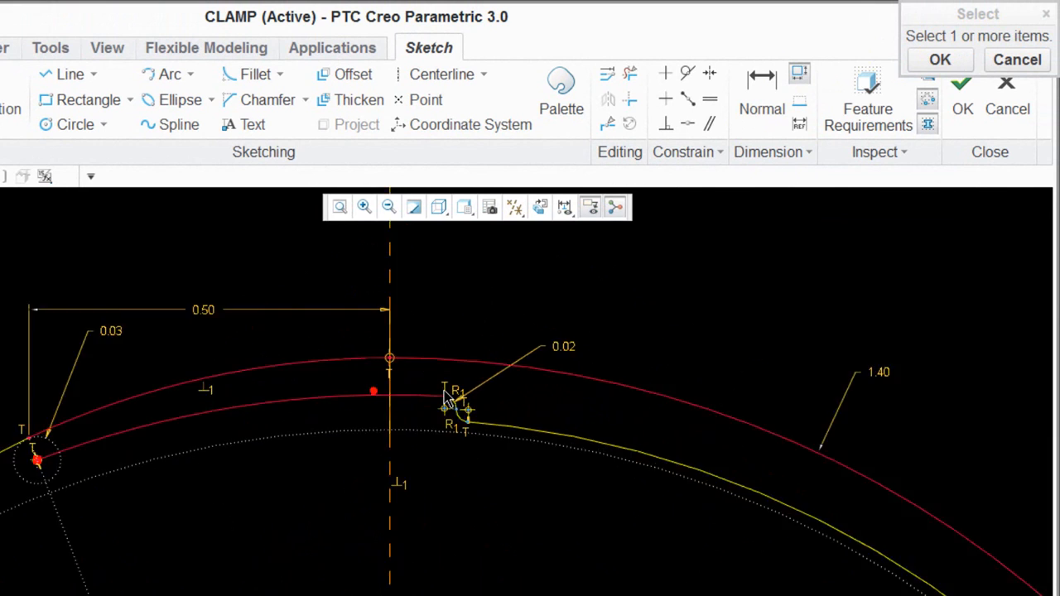
scroll(447, 402, up, 3)
ctrl+click(485, 470)
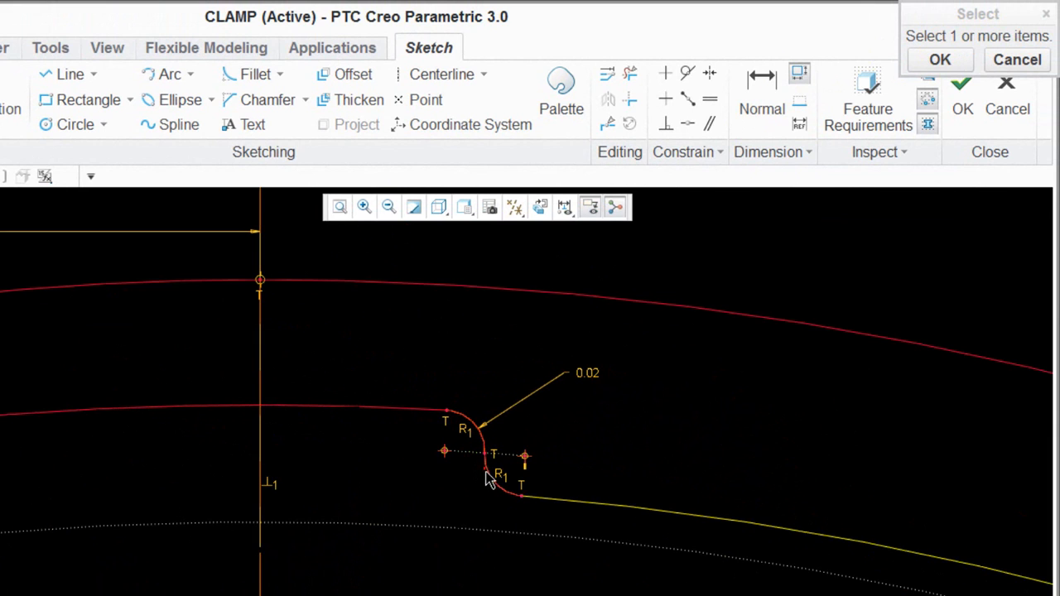
ctrl+click(551, 500)
scroll(516, 274, down, 5)
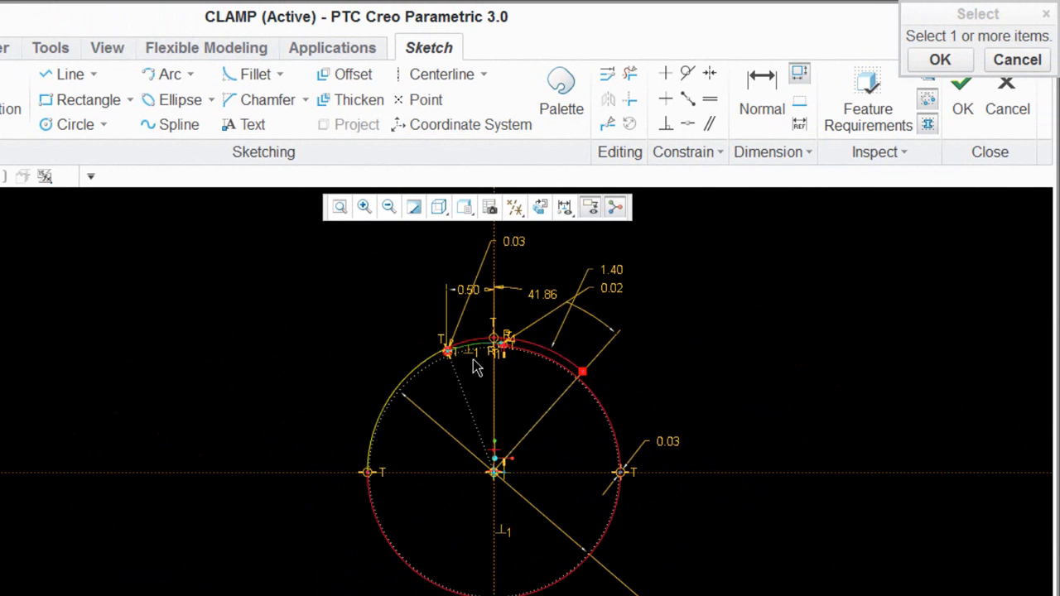
scroll(471, 348, up, 3)
ctrl+click(474, 330)
scroll(190, 435, down, 4)
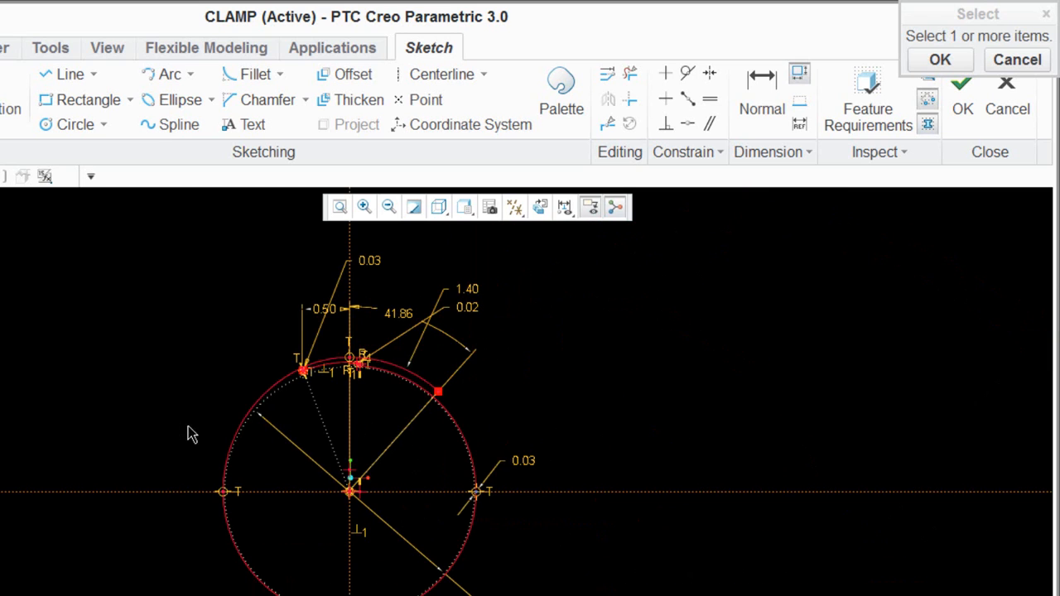
scroll(360, 358, up, 4)
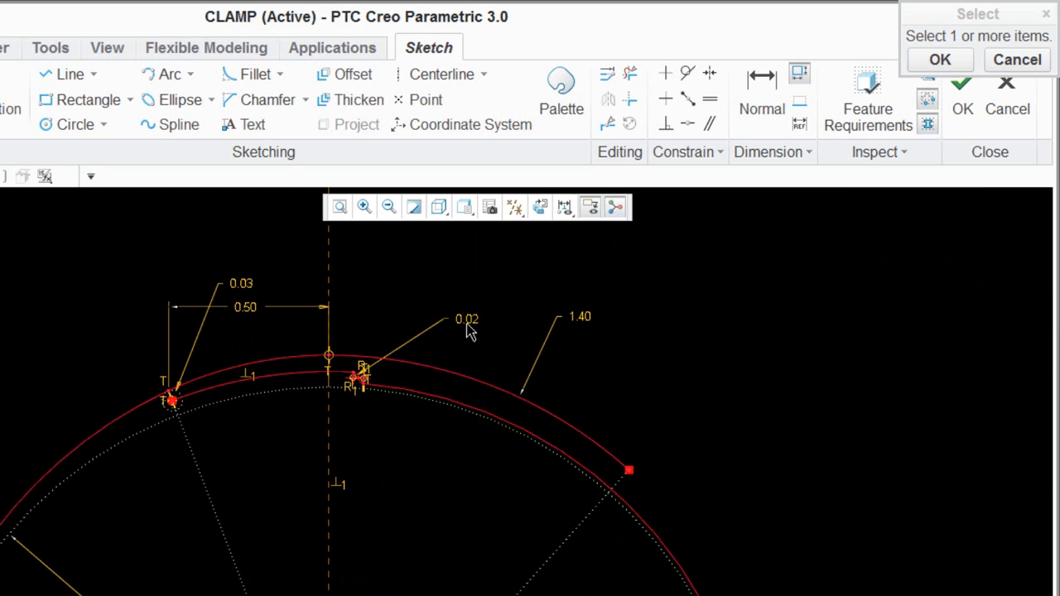
click(940, 60)
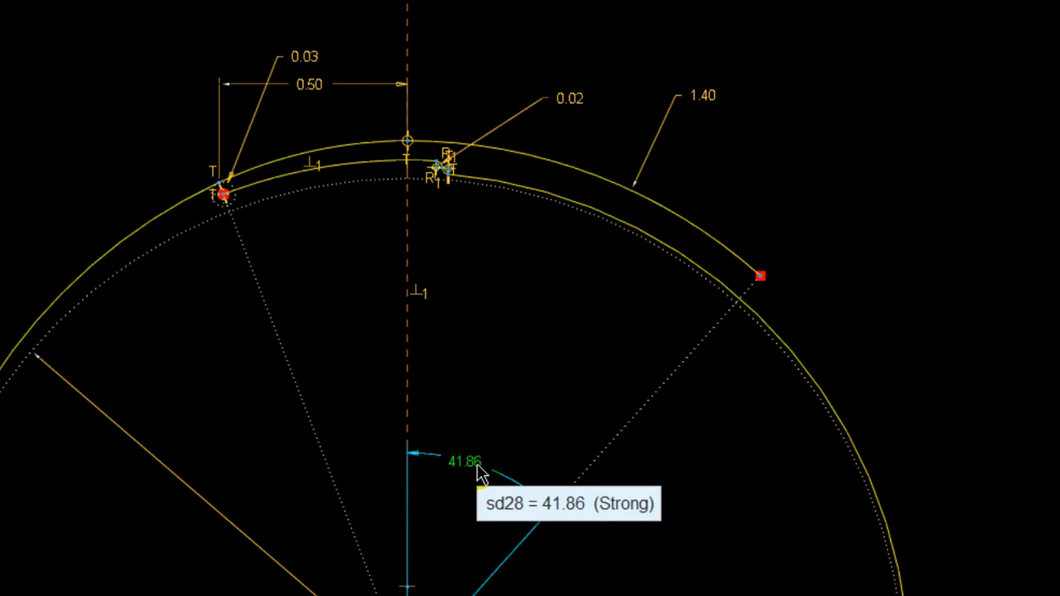
click(479, 471)
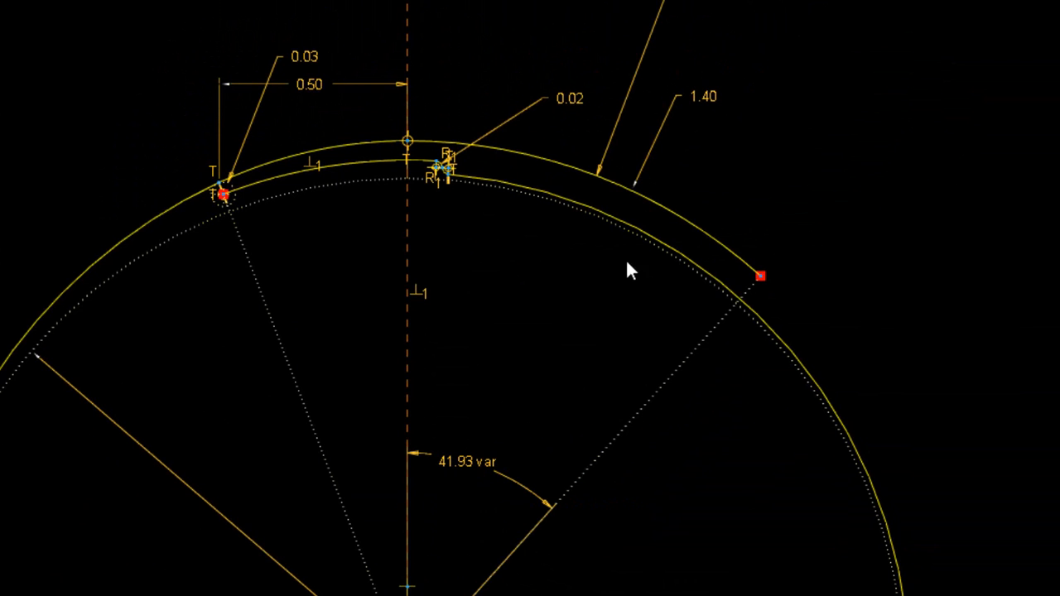
Move the perimeter dimension's label clear of its neighbours and the 2.63 diameter's label close to the circle
scroll(596, 356, down, 4)
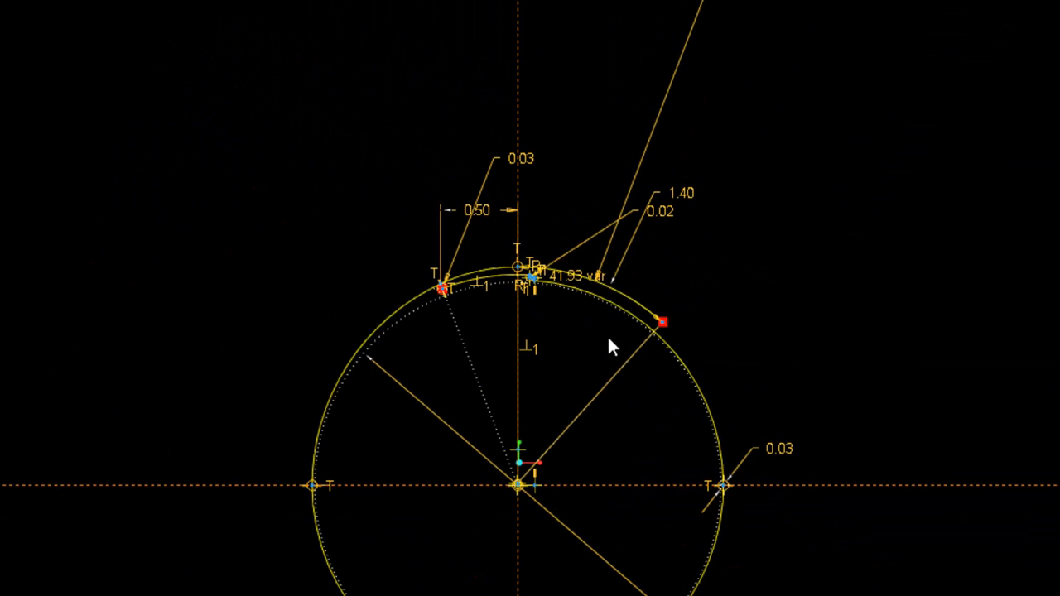
scroll(729, 276, down, 5)
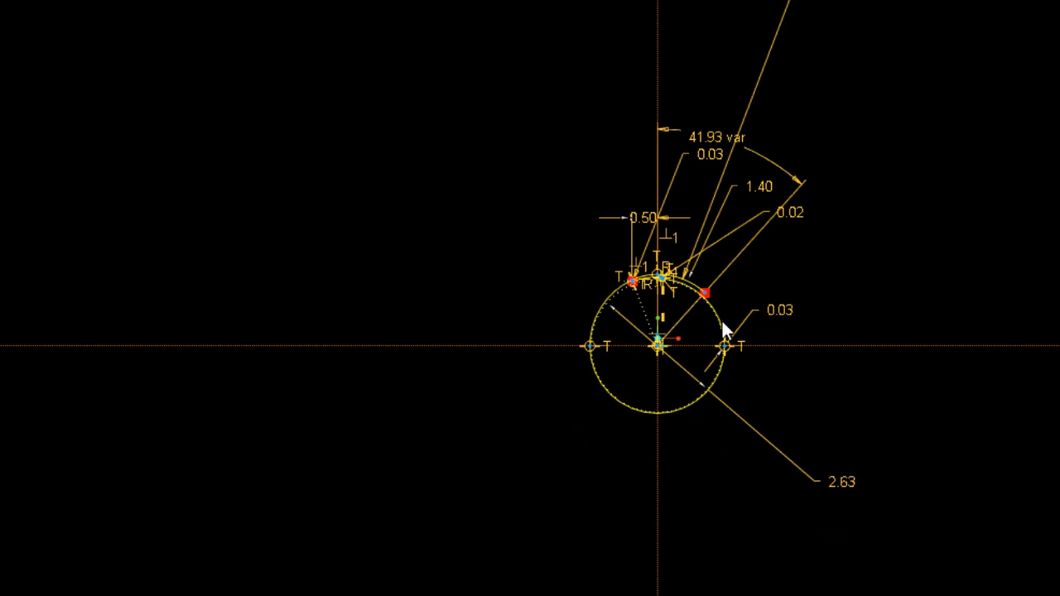
scroll(742, 258, down, 5)
mouse_move(824, 177)
middle_down()
mouse_move(779, 289)
mouse_move(627, 133)
middle_up()
mouse_move(601, 115)
mouse_down()
mouse_move(694, 129)
mouse_move(772, 177)
mouse_up()
scroll(754, 354, down, 1)
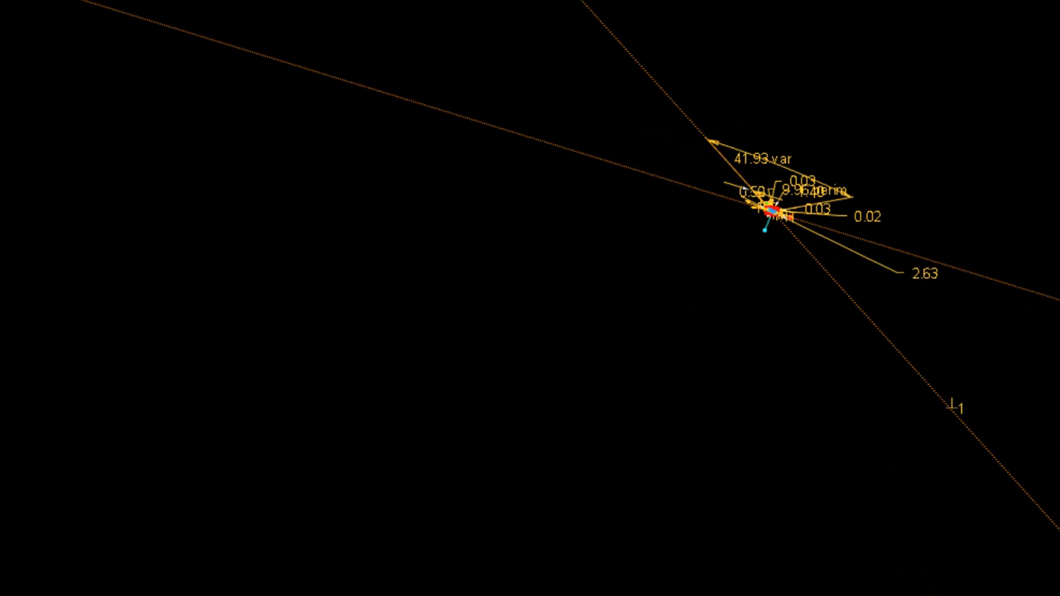
scroll(944, 95, up, 4)
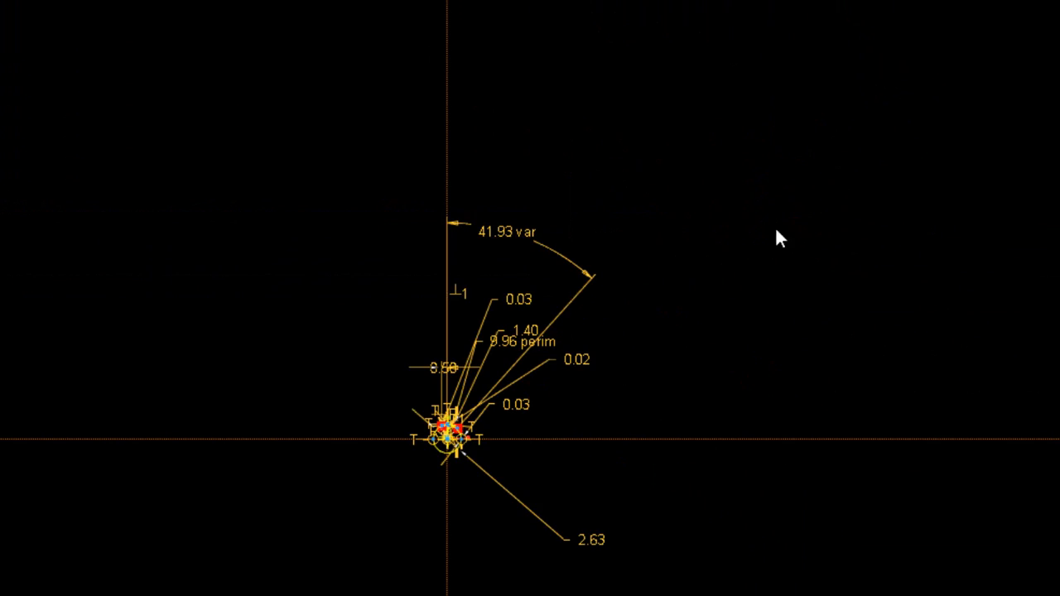
scroll(530, 456, up, 1)
scroll(492, 373, up, 4)
scroll(331, 464, down, 1)
scroll(296, 559, up, 5)
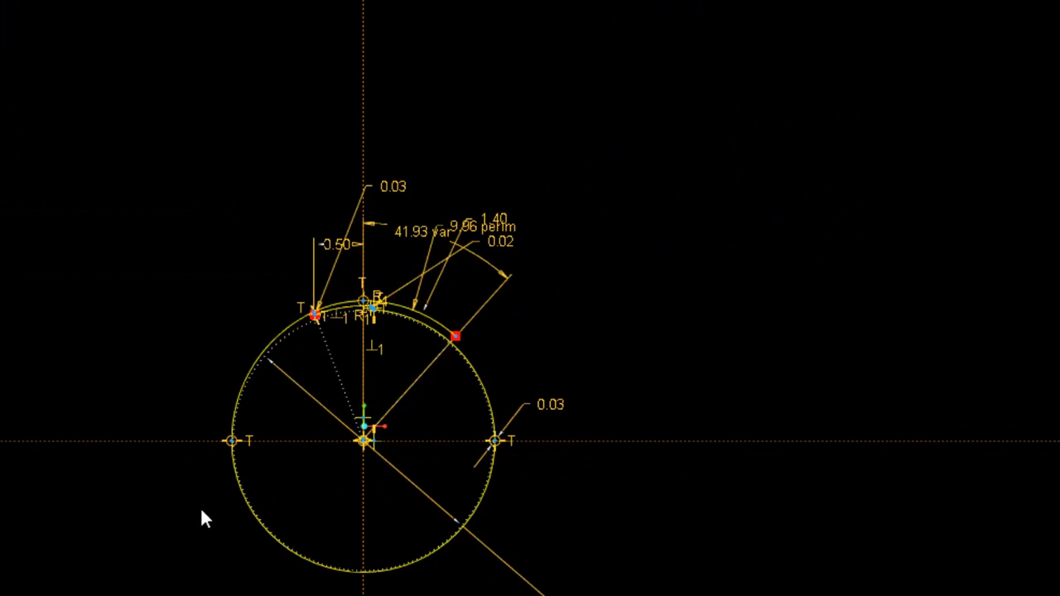
scroll(198, 507, up, 2)
scroll(410, 5, up, 1)
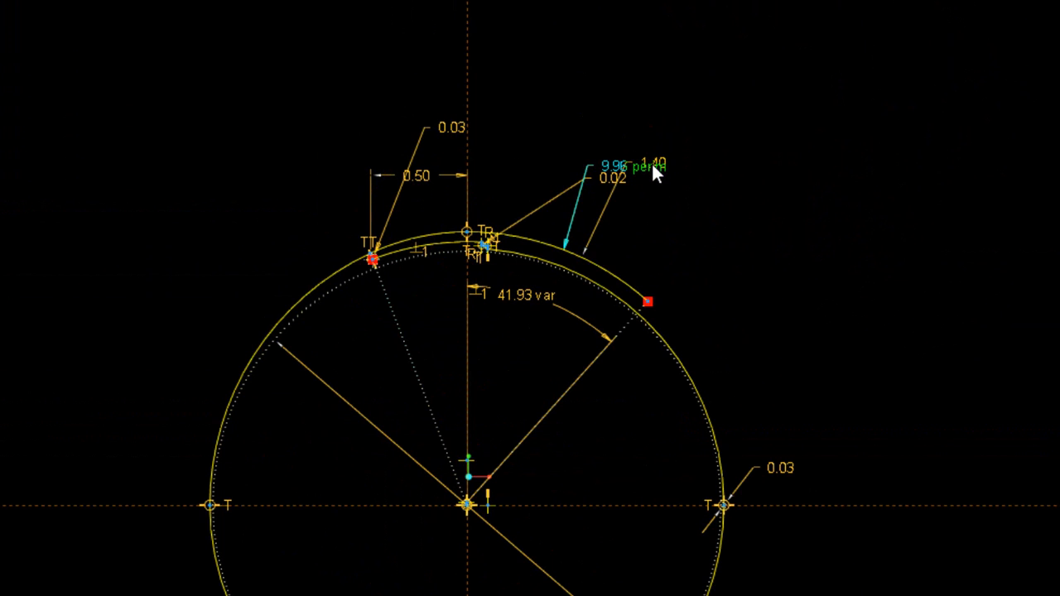
drag(653, 165, 687, 197)
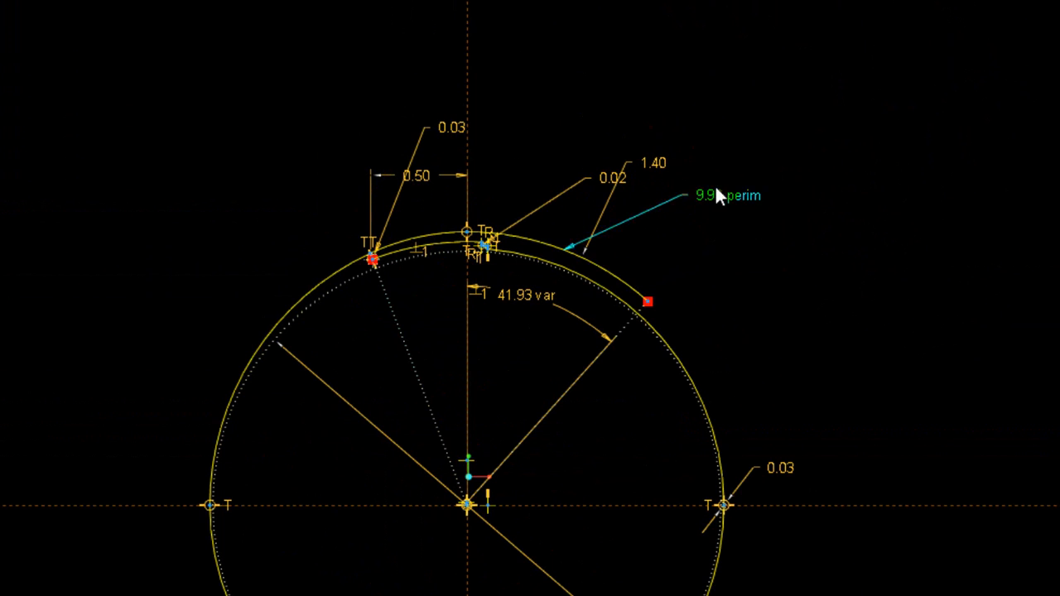
click(655, 265)
click(709, 201)
click(692, 306)
scroll(343, 103, down, 4)
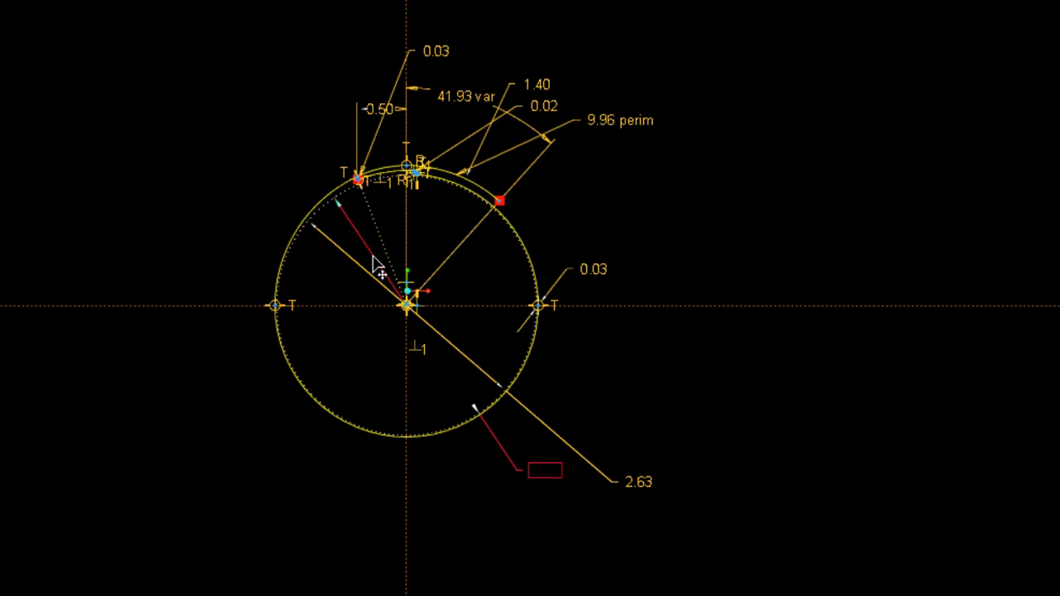
scroll(584, 404, up, 4)
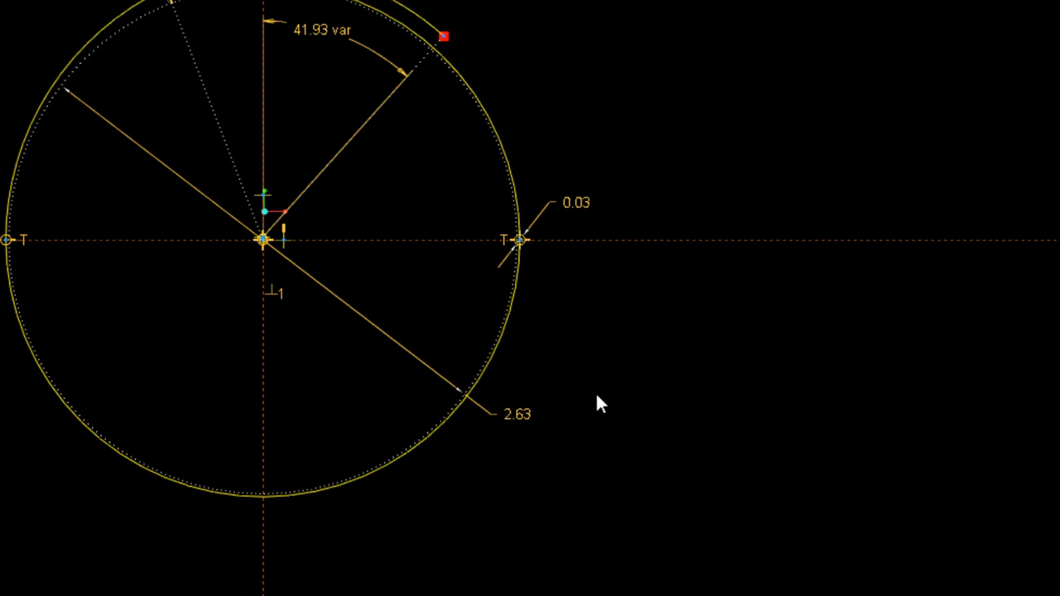
Test how the profile flexes by dynamically varying the 2.63 diameter with regeneration on, and cancel the modification
click(510, 412)
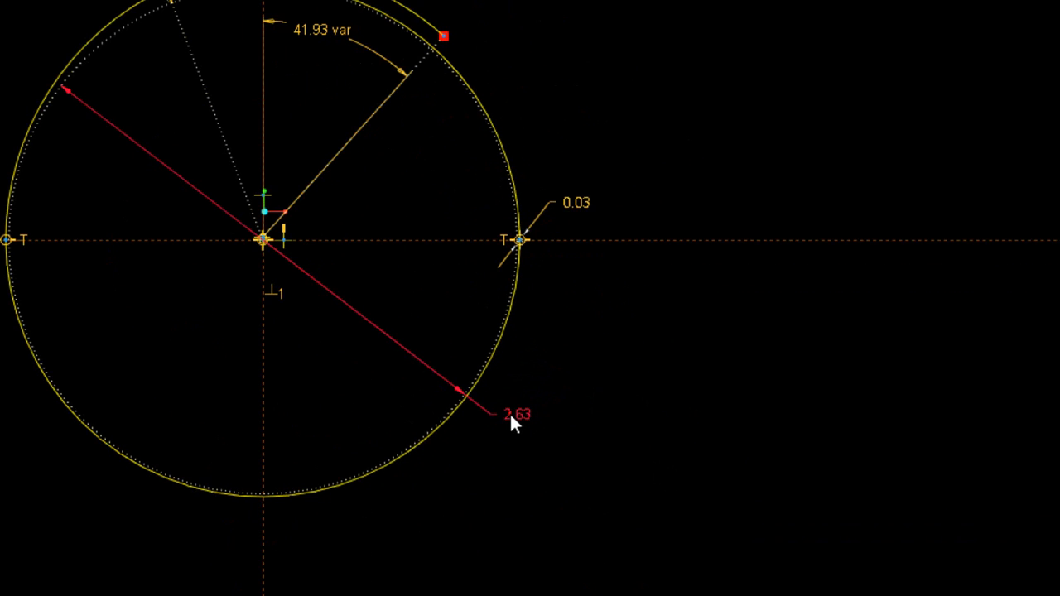
right_click(570, 360)
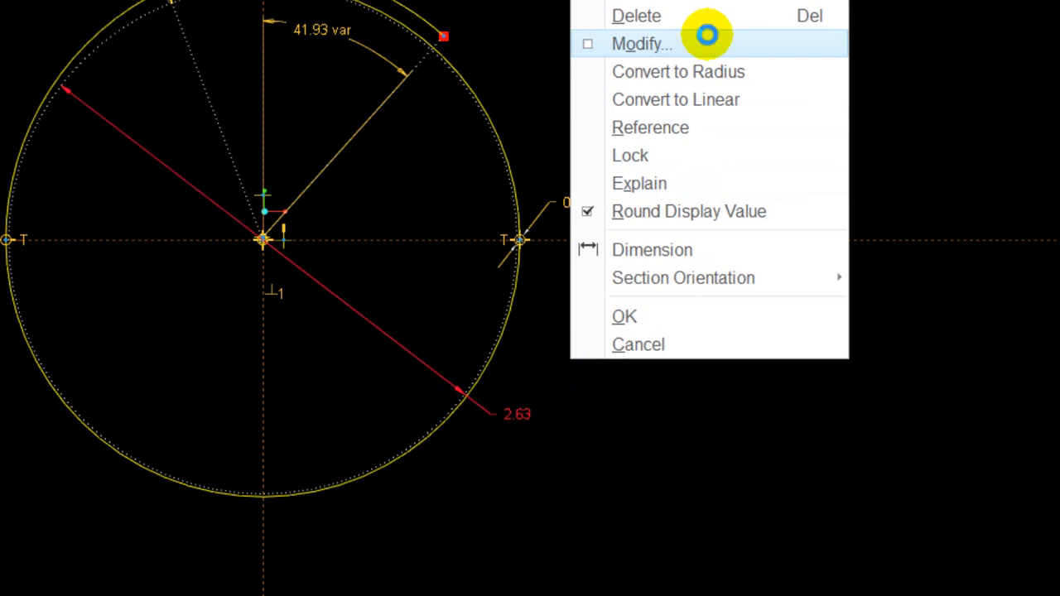
click(705, 42)
scroll(622, 404, down, 3)
scroll(614, 233, up, 2)
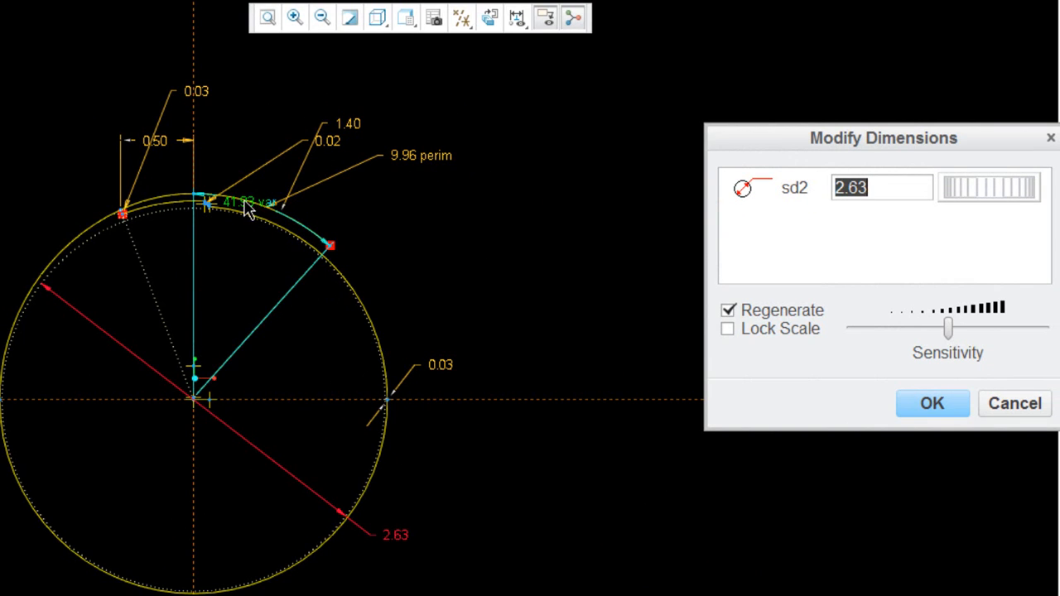
mouse_move(1014, 176)
mouse_down()
mouse_move(1017, 190)
mouse_move(980, 193)
mouse_move(937, 220)
mouse_move(819, 224)
mouse_move(973, 212)
mouse_move(733, 231)
mouse_move(874, 230)
mouse_move(970, 199)
mouse_move(869, 208)
mouse_move(912, 205)
mouse_move(972, 184)
mouse_move(937, 184)
mouse_move(1002, 170)
mouse_move(800, 223)
mouse_up()
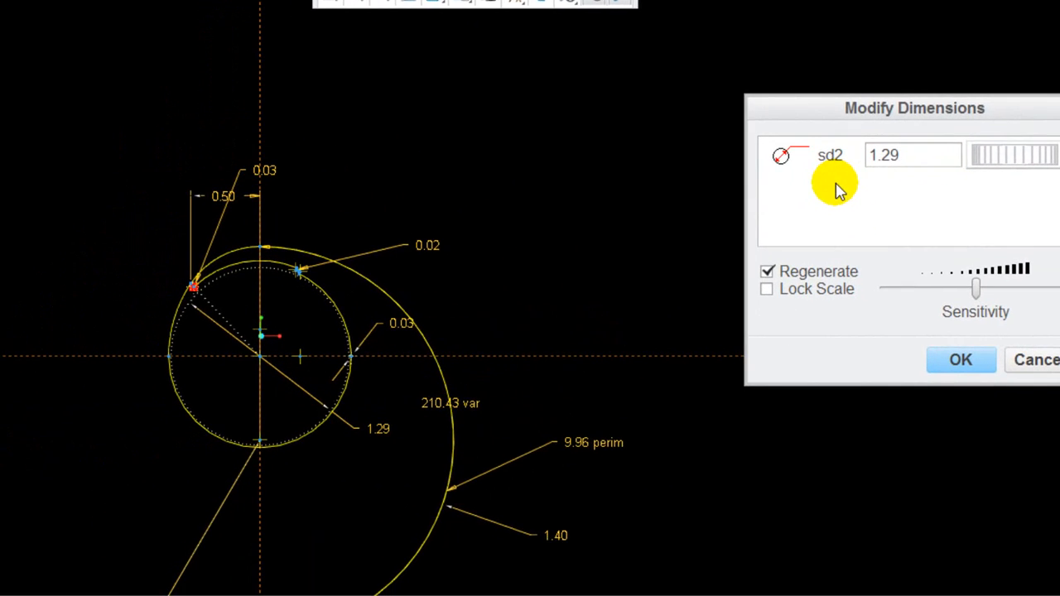
mouse_move(837, 189)
mouse_down()
mouse_move(1002, 157)
mouse_move(892, 182)
mouse_move(978, 149)
mouse_move(961, 365)
mouse_up()
click(1021, 361)
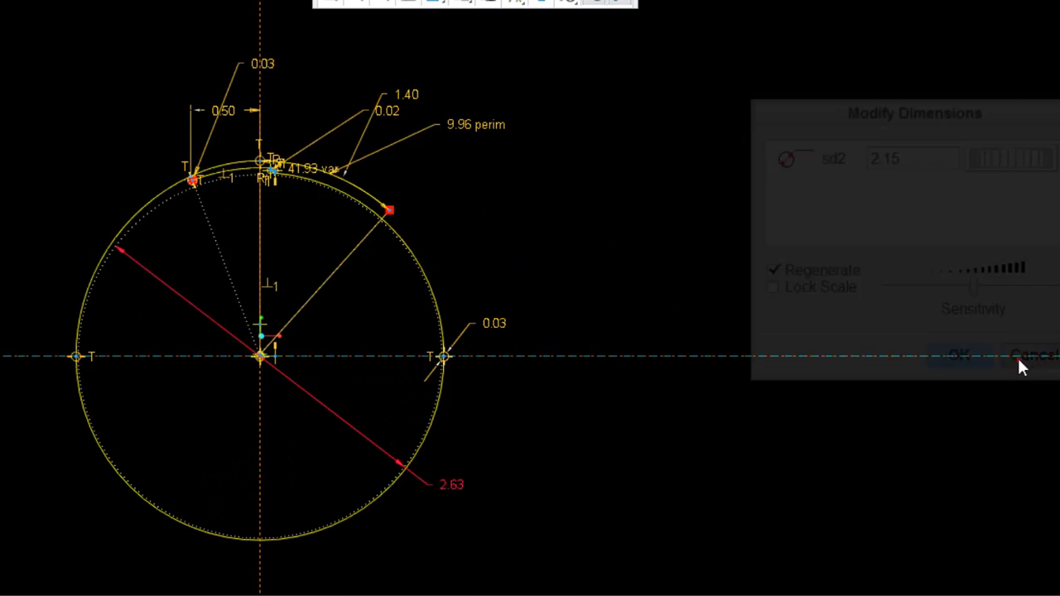
Accept the completed clamp sketch and return to the part model
scroll(228, 149, down, 4)
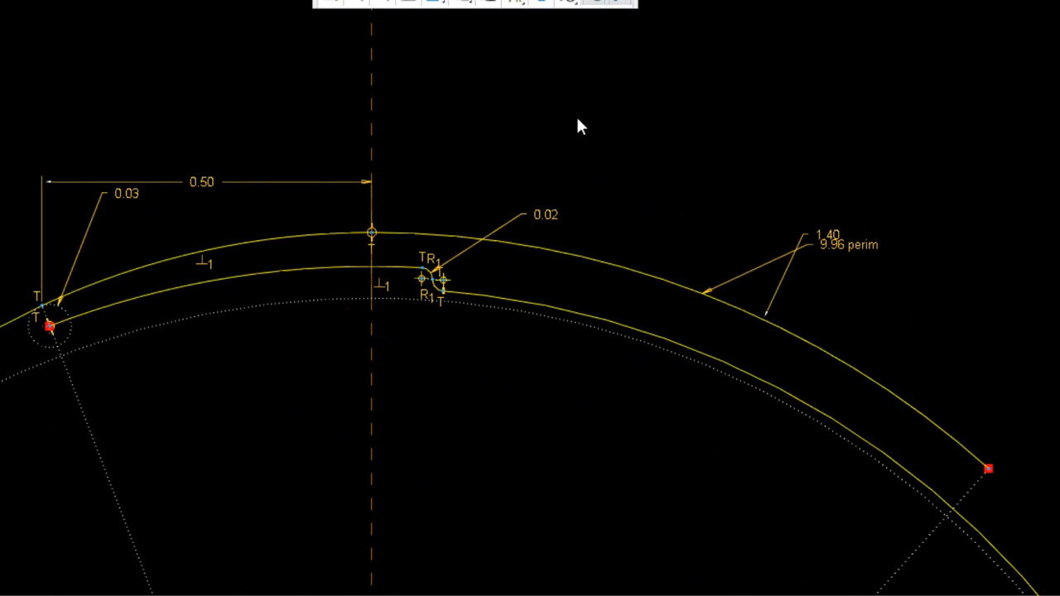
scroll(480, 121, up, 3)
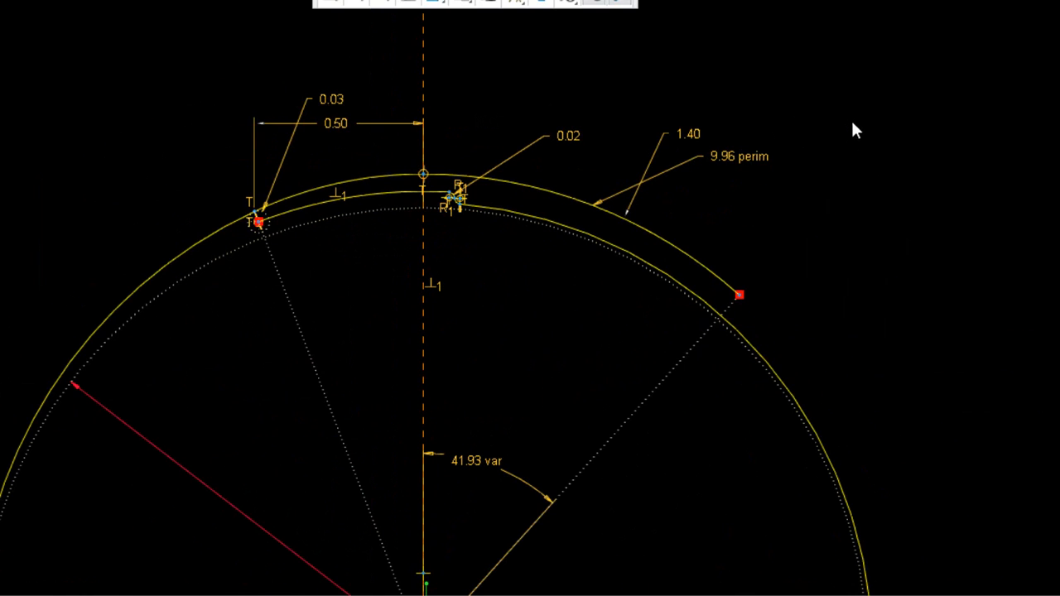
scroll(557, 167, up, 4)
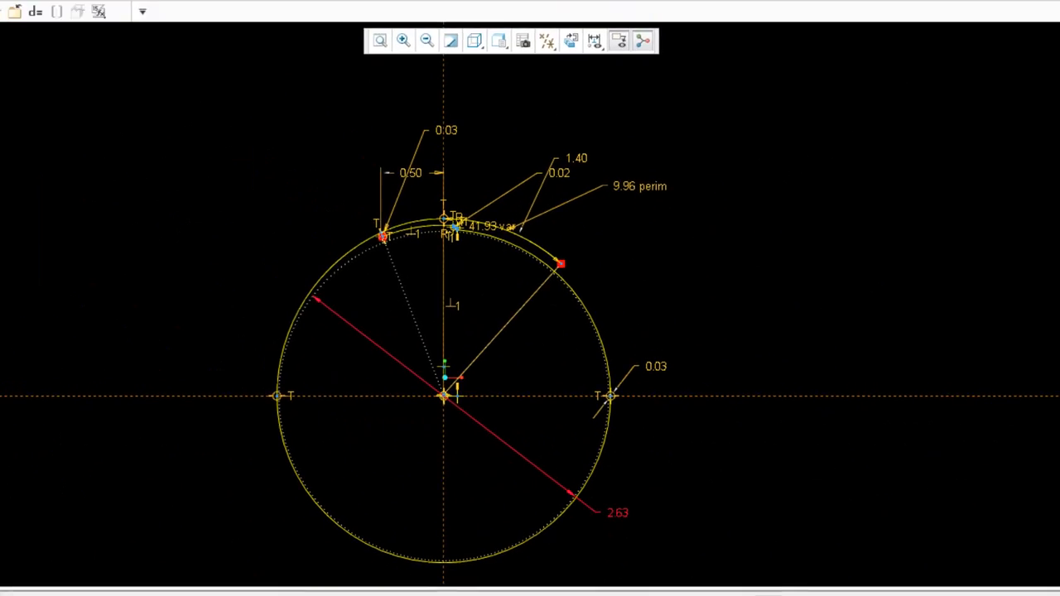
click(952, 49)
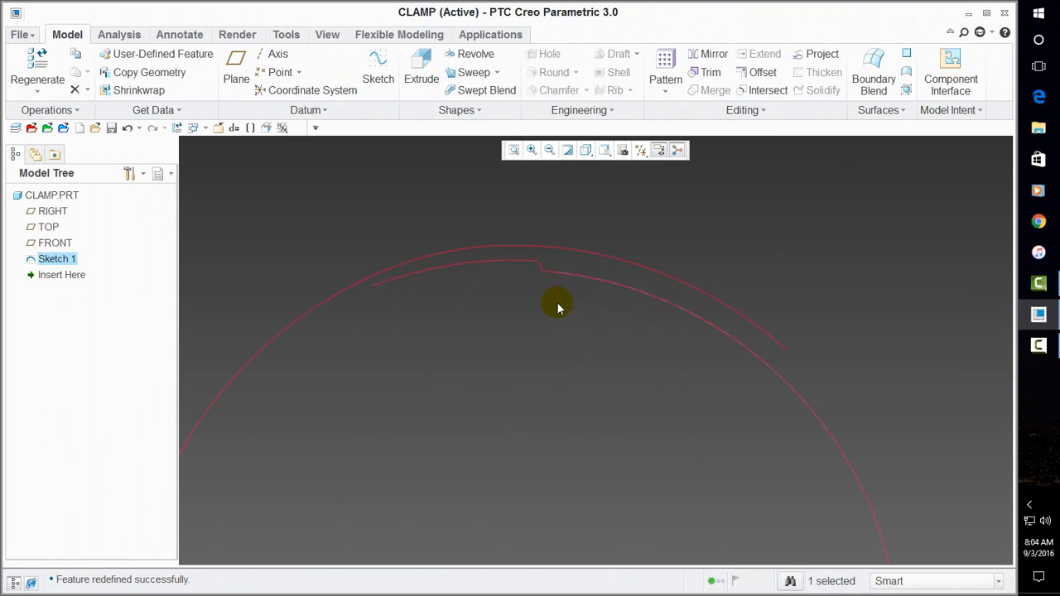
Save the CLAMP.PRT part in the You_Tube folder
scroll(557, 308, up, 4)
mouse_move(488, 244)
middle_down()
mouse_move(464, 220)
mouse_move(424, 219)
middle_up()
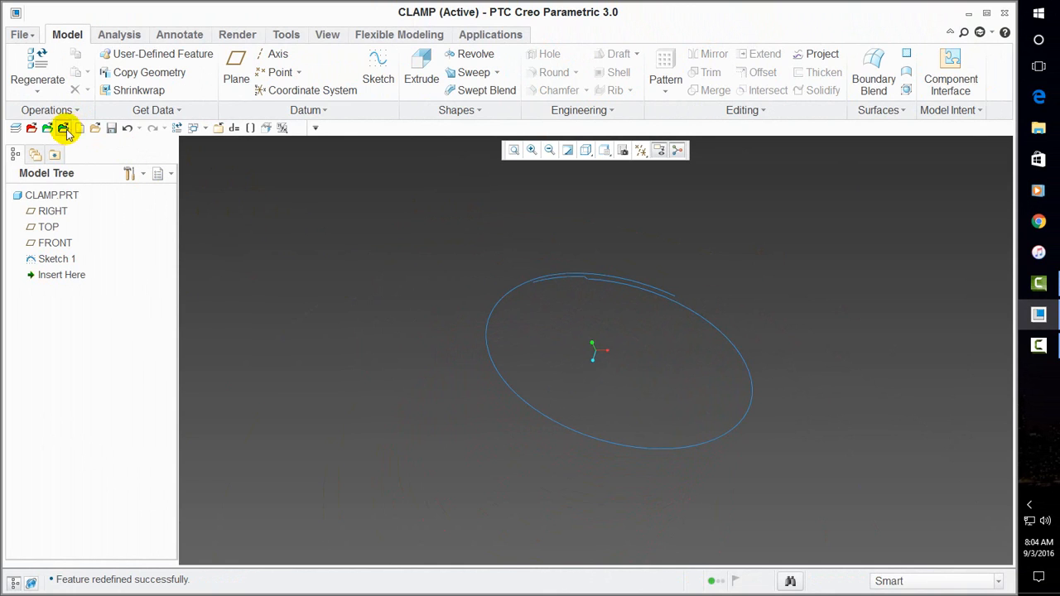
click(111, 127)
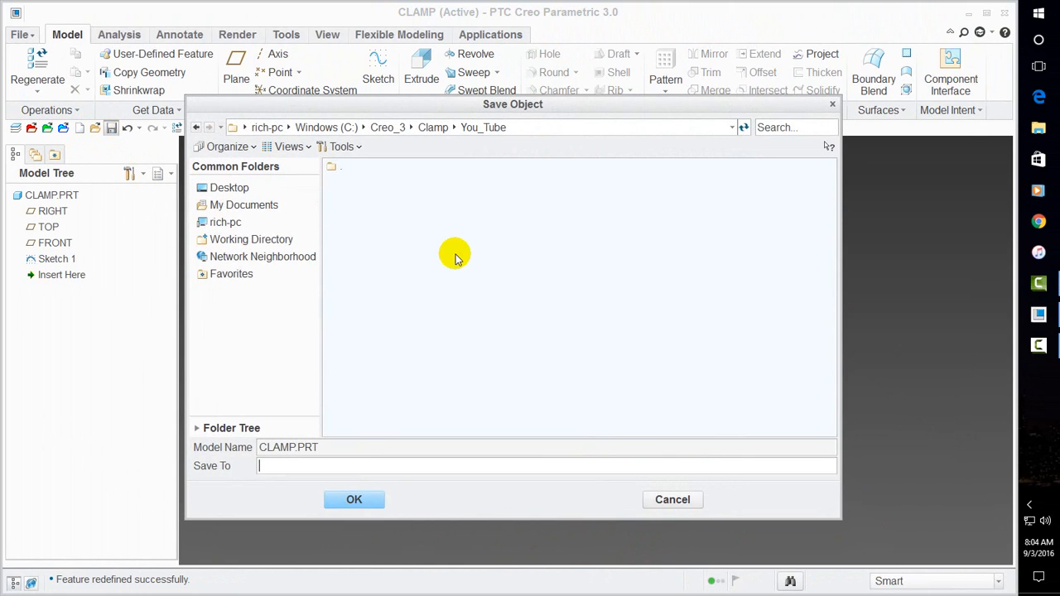
key(Return)
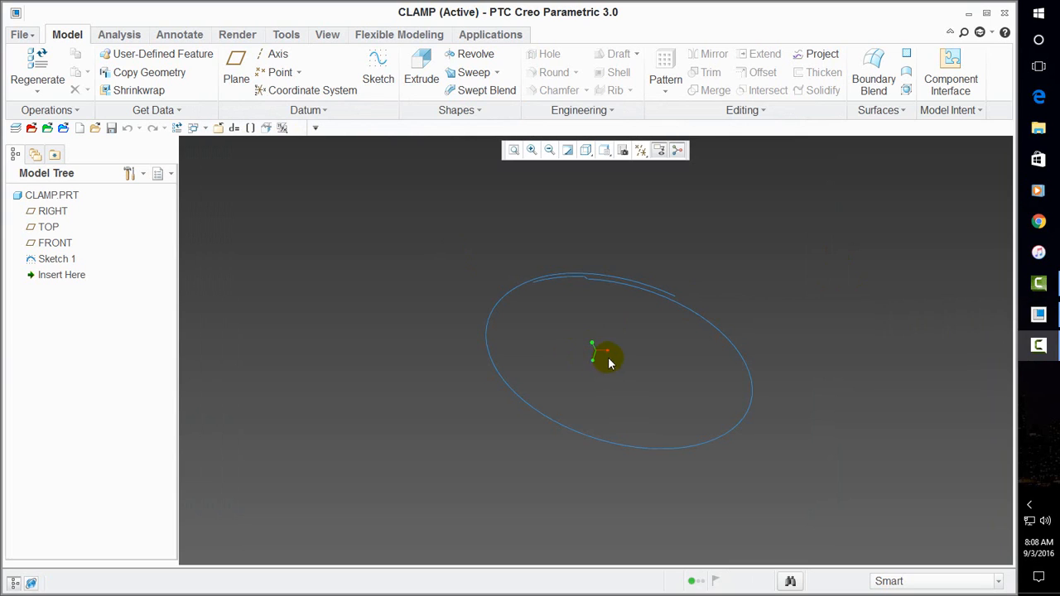
middle_drag(606, 356, 636, 303)
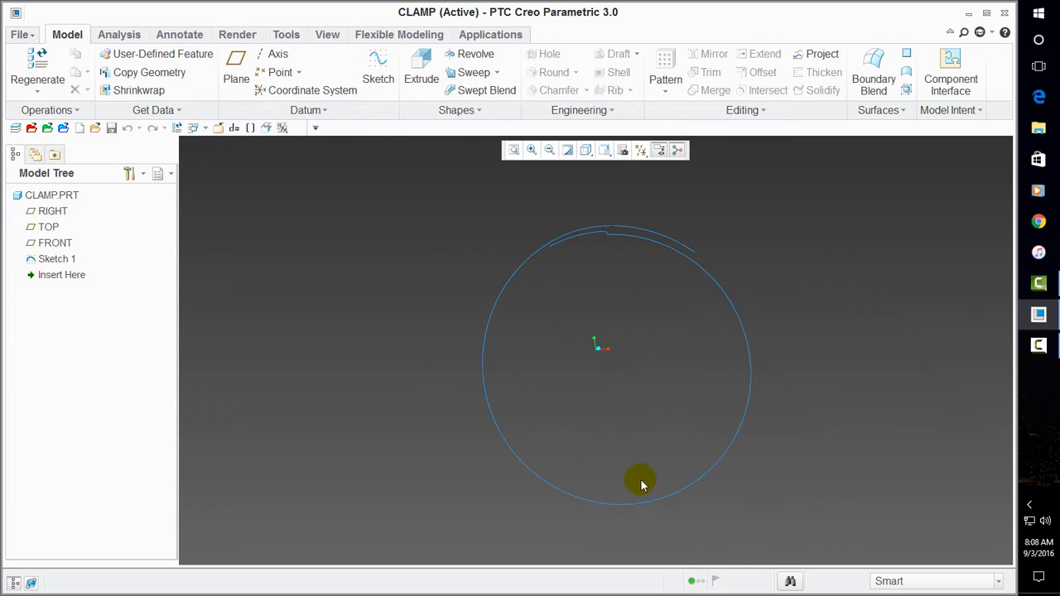
middle_drag(714, 388, 691, 427)
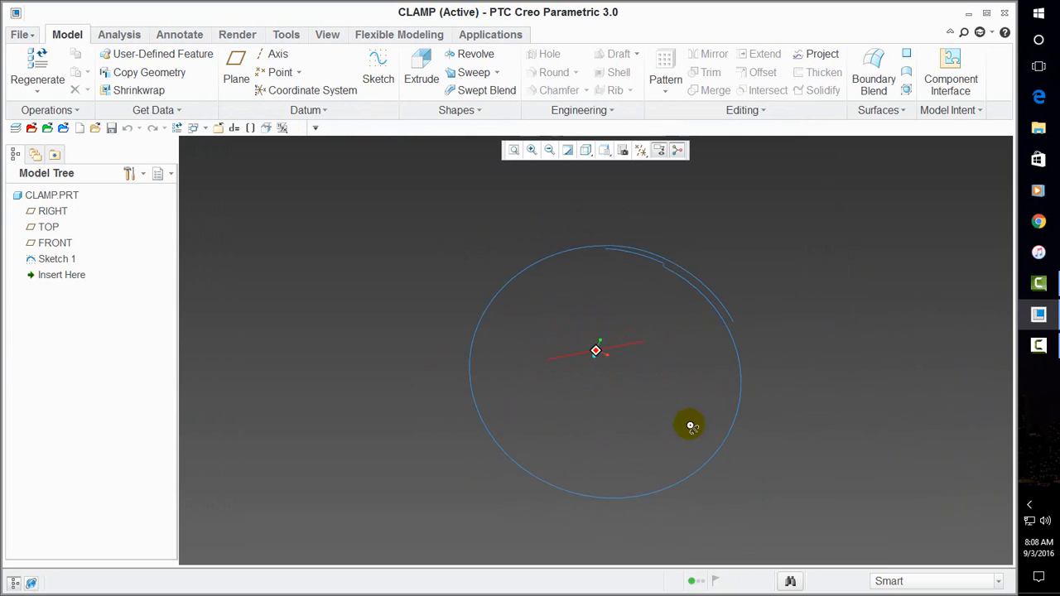
Turn on the display of all datum types: axes, points, coordinate systems and planes
click(641, 150)
click(679, 169)
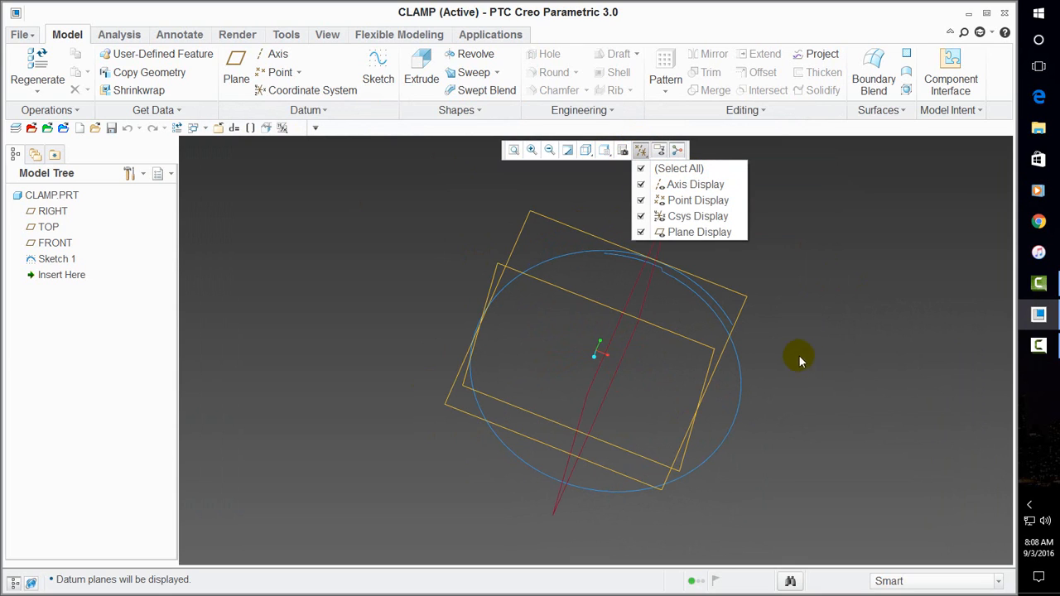
middle_drag(537, 212, 319, 291)
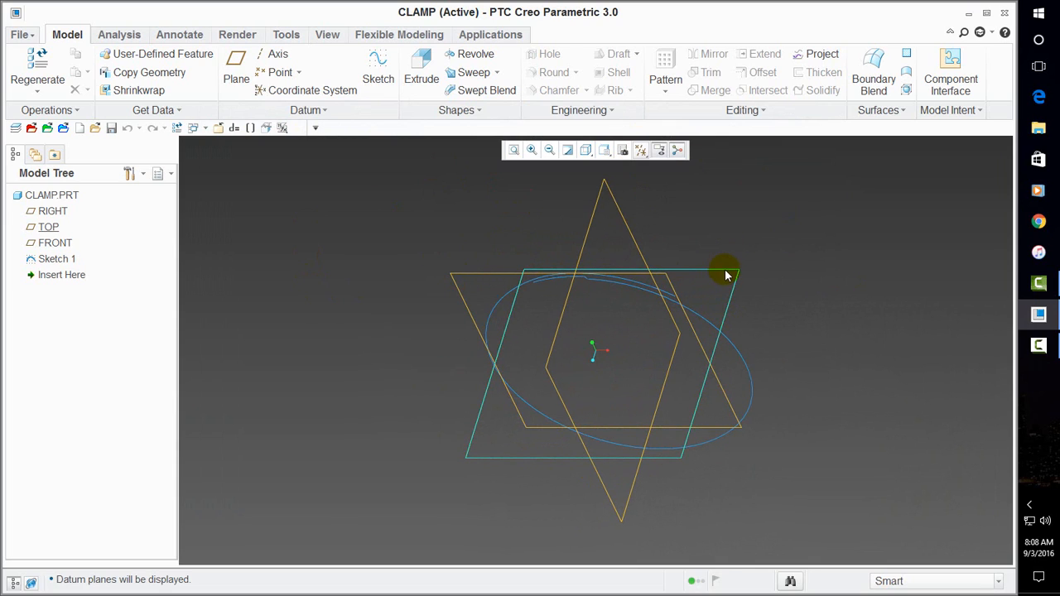
mouse_move(762, 320)
middle_down()
mouse_move(787, 289)
mouse_move(788, 265)
mouse_move(774, 282)
mouse_move(783, 268)
mouse_move(791, 277)
middle_up()
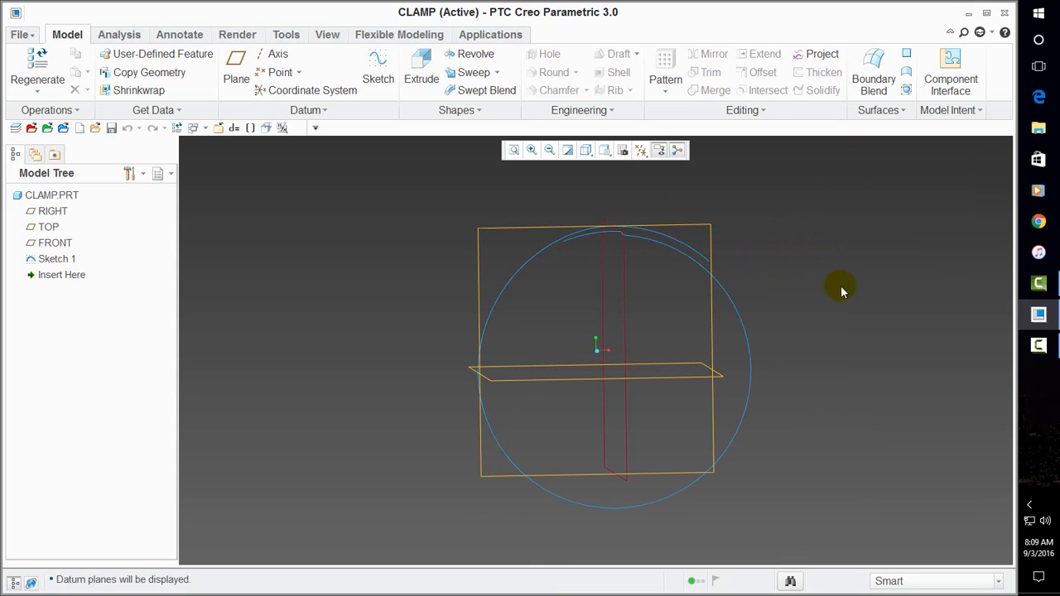
mouse_move(840, 289)
middle_down()
mouse_move(821, 268)
mouse_move(820, 292)
mouse_move(833, 279)
mouse_move(812, 274)
mouse_move(823, 272)
mouse_move(813, 288)
mouse_move(821, 282)
middle_up()
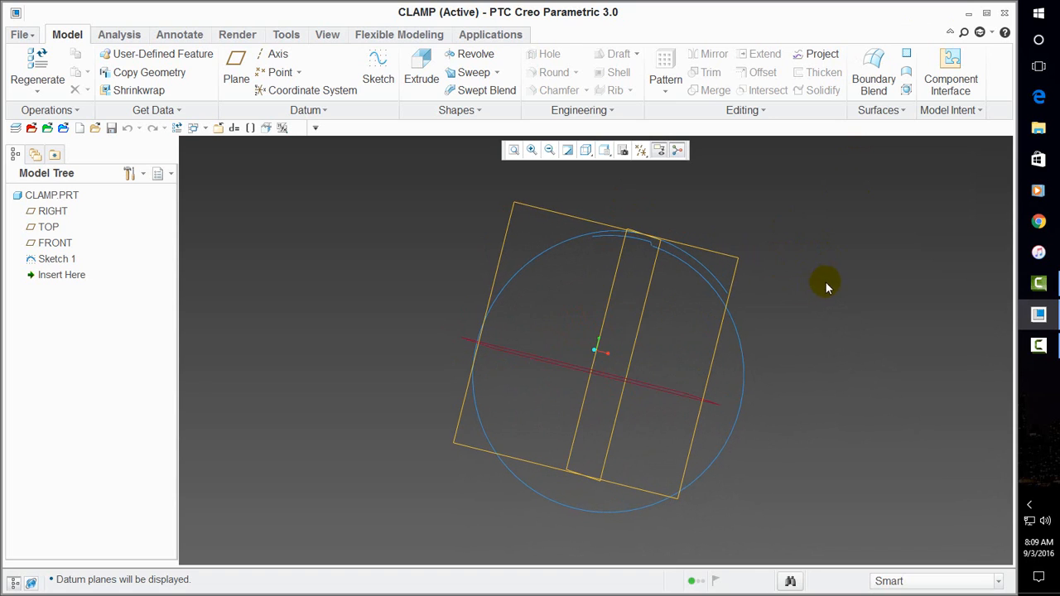
right_click(729, 298)
mouse_move(743, 216)
middle_down()
mouse_move(734, 256)
mouse_move(759, 235)
mouse_move(757, 174)
mouse_move(748, 220)
middle_up()
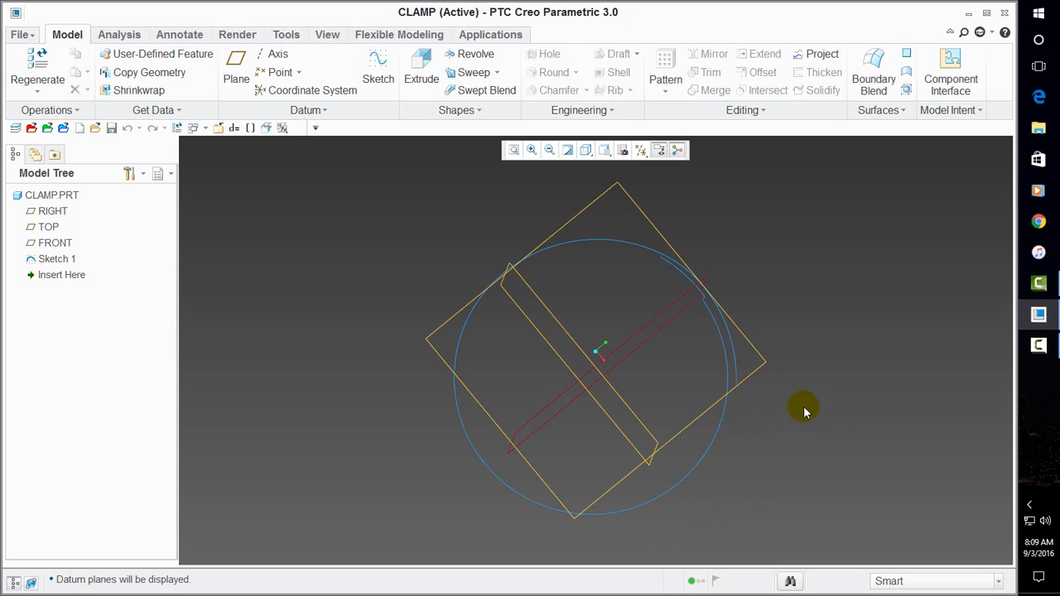
middle_drag(834, 343, 826, 312)
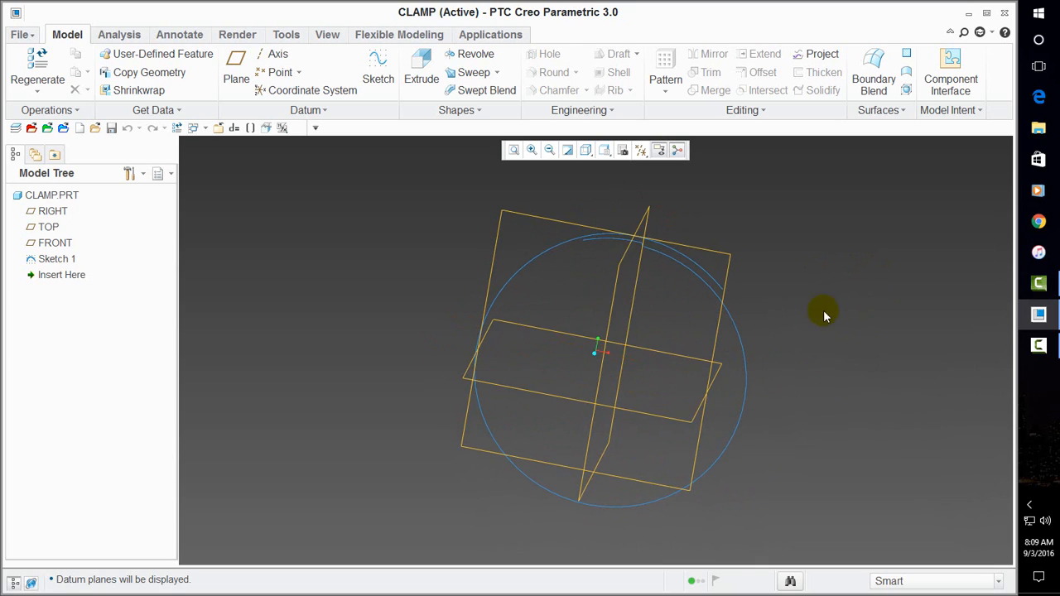
Create a datum plane through the free end of the sketch's outer overlapping arc, normal to that curve
click(236, 67)
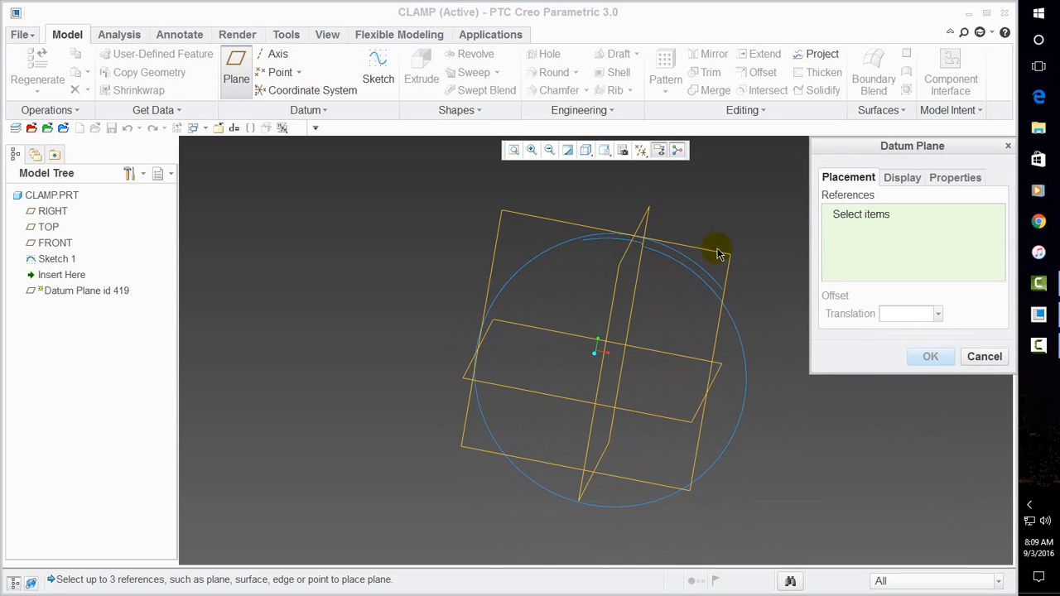
scroll(725, 308, up, 3)
scroll(726, 308, up, 2)
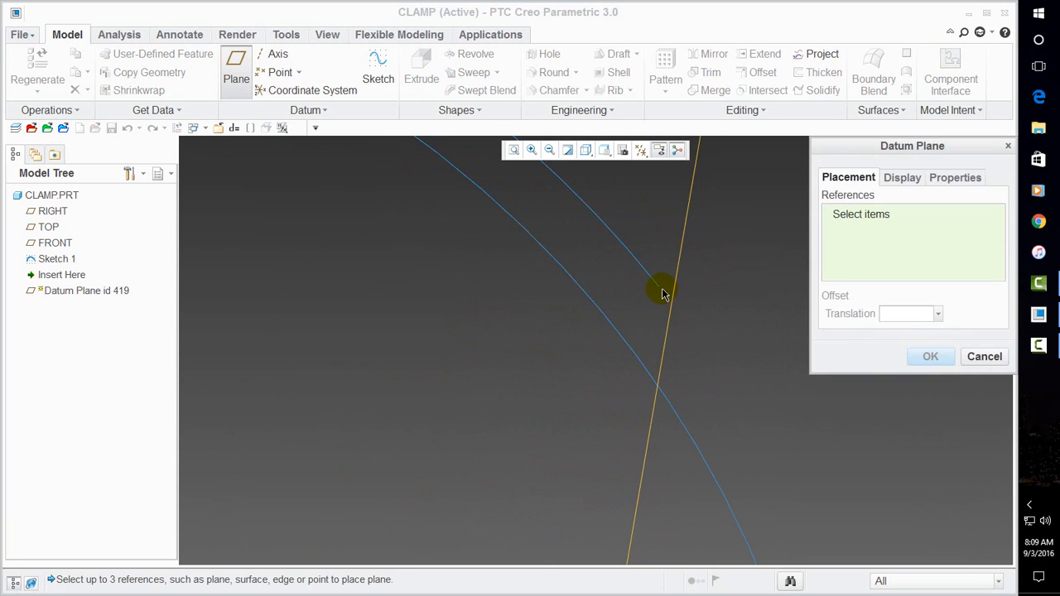
click(659, 288)
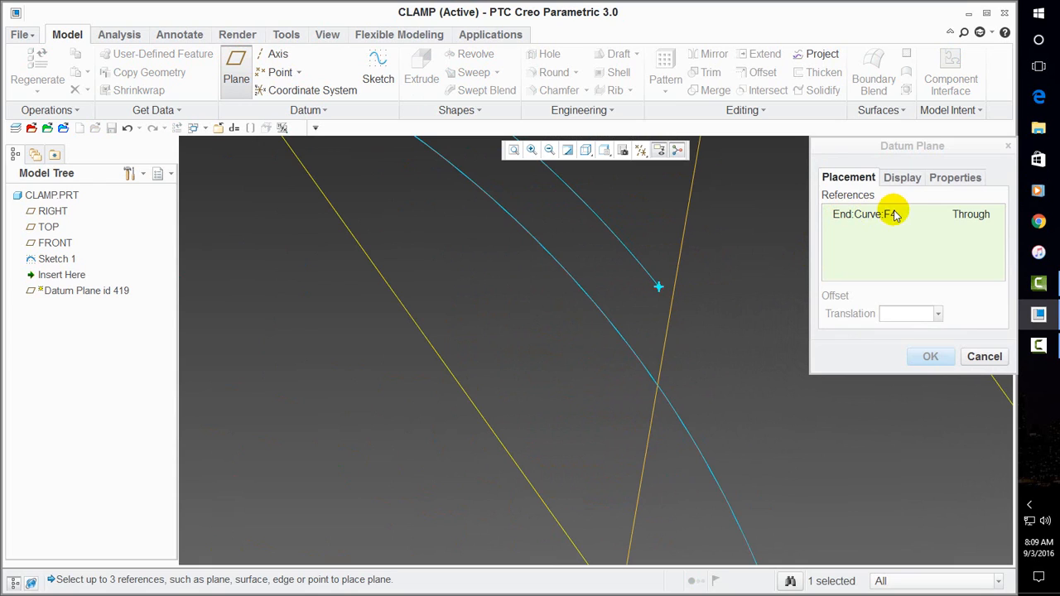
scroll(757, 289, down, 3)
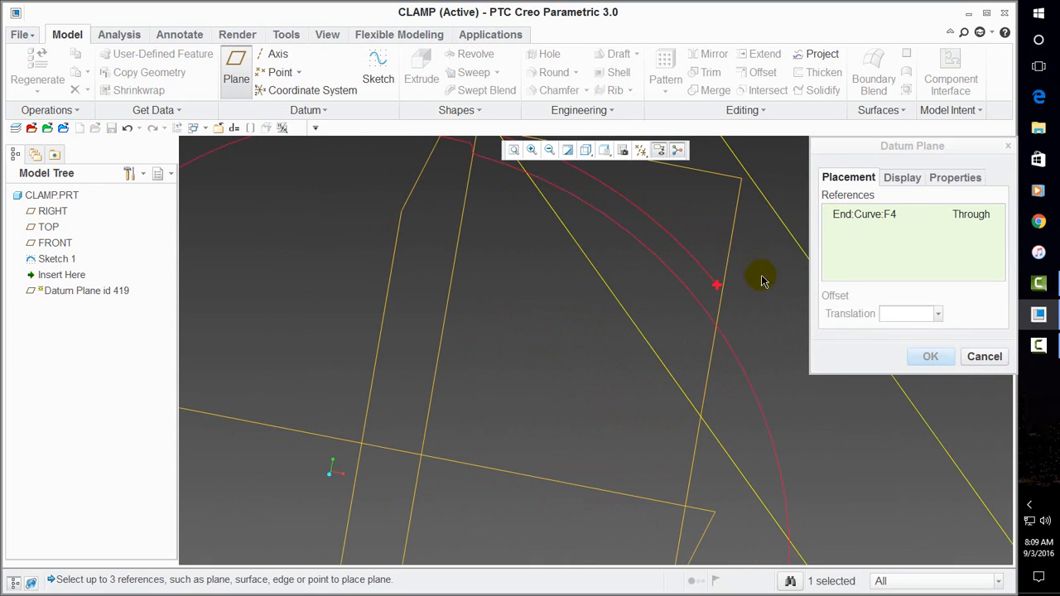
ctrl+click(700, 272)
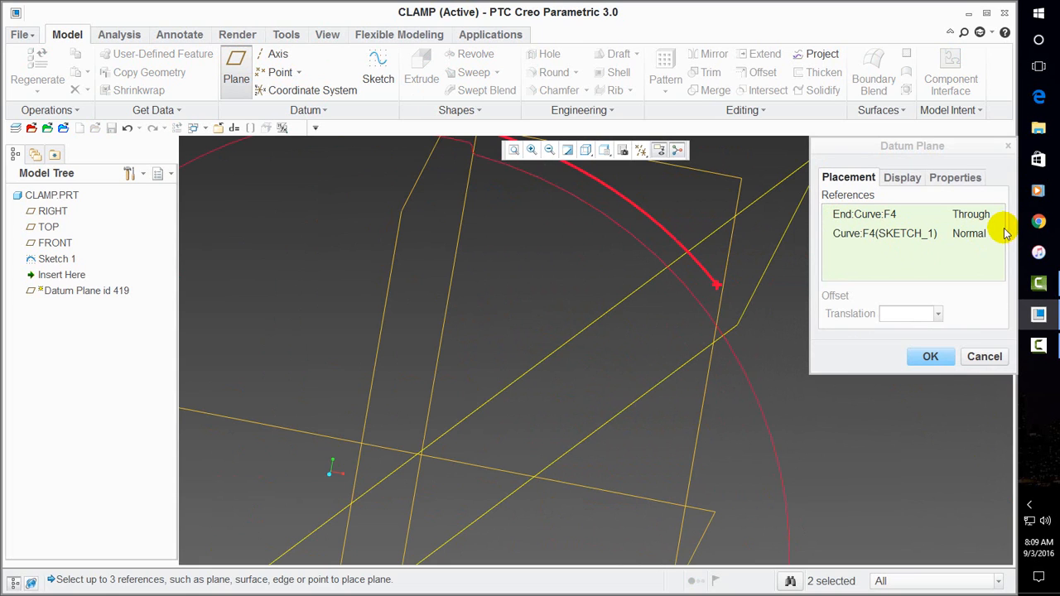
click(935, 361)
scroll(636, 344, down, 5)
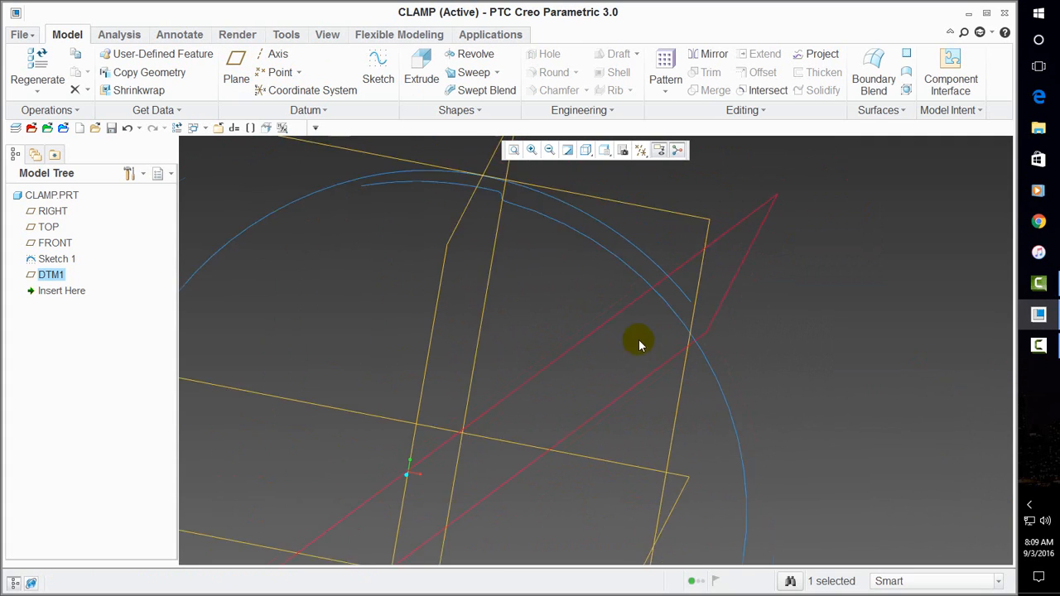
mouse_move(825, 305)
middle_down()
mouse_move(817, 352)
mouse_move(843, 355)
mouse_move(866, 301)
mouse_move(842, 315)
middle_up()
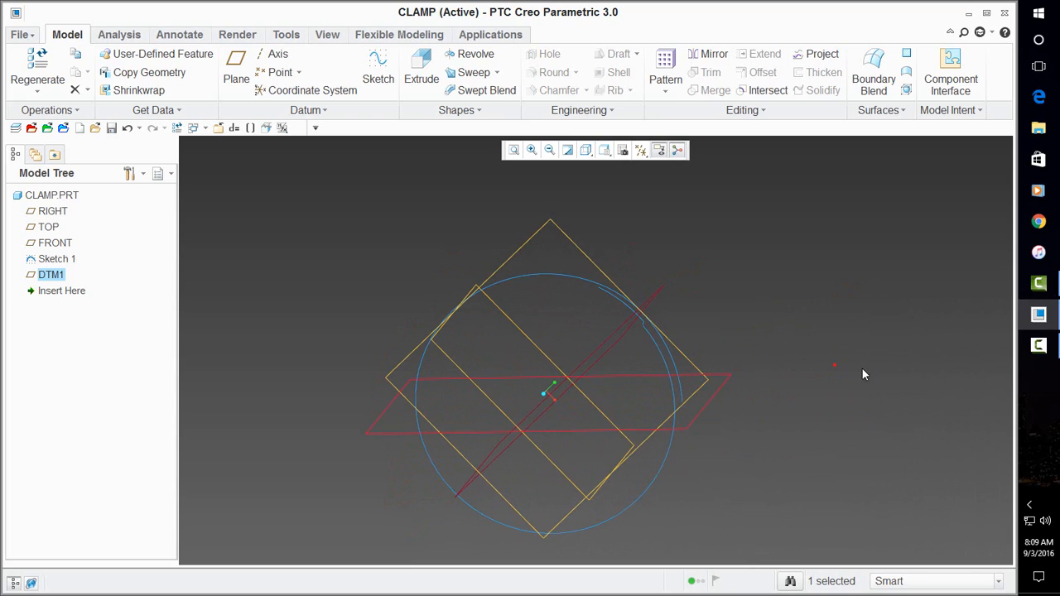
click(496, 206)
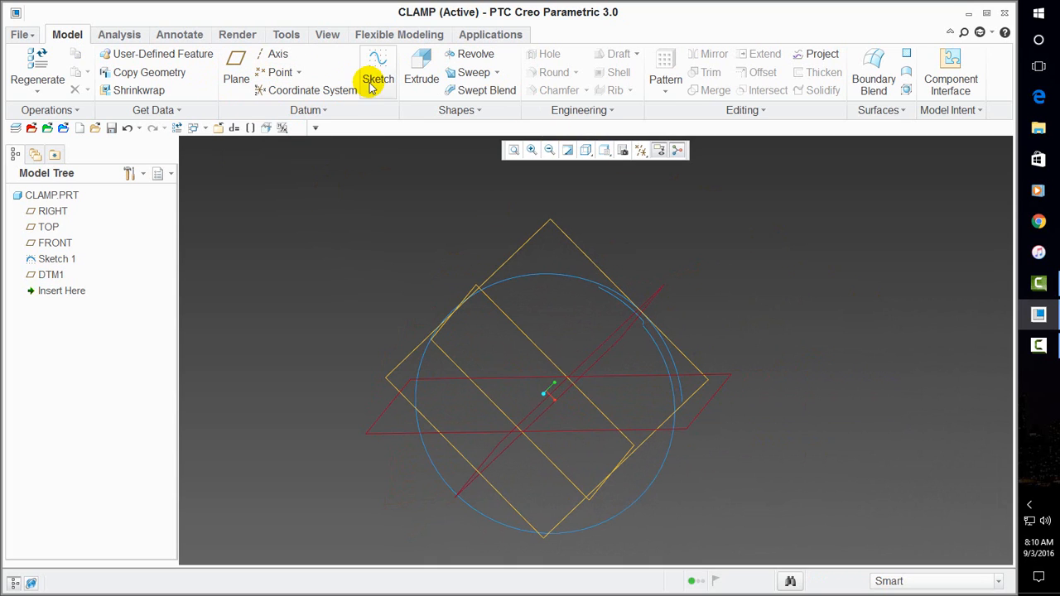
Start a solid Extrude with a thickened section and set the wall thickness to 0.028
click(421, 70)
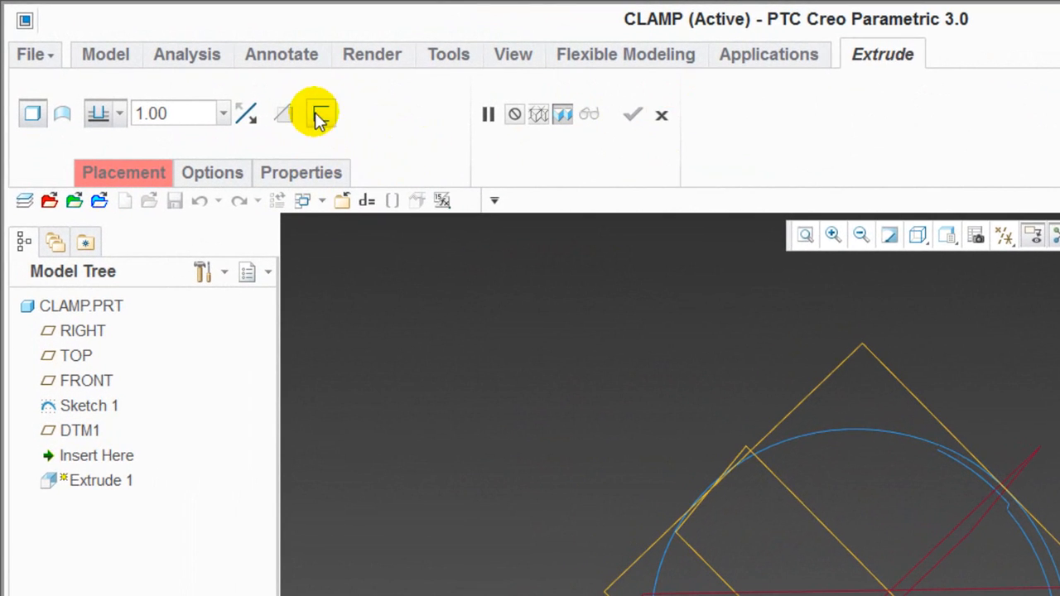
click(277, 98)
double_click(382, 112)
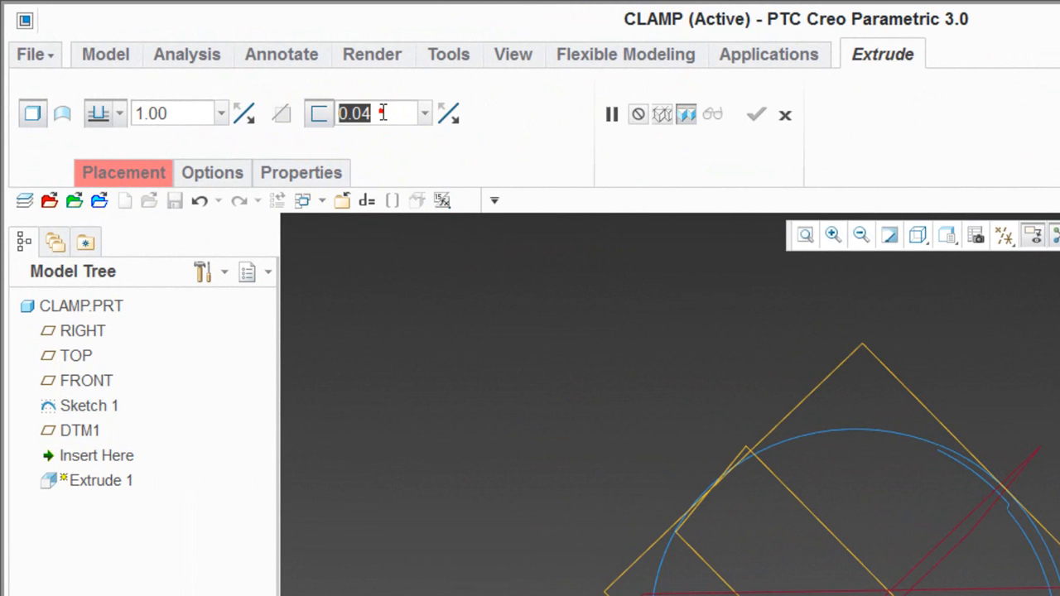
text(.028)
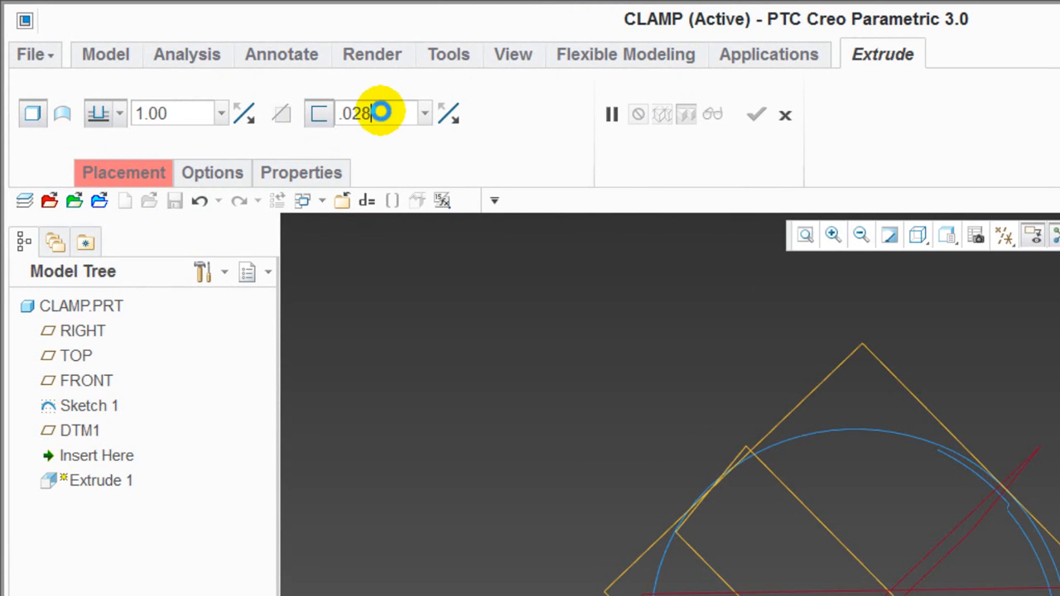
key(Return)
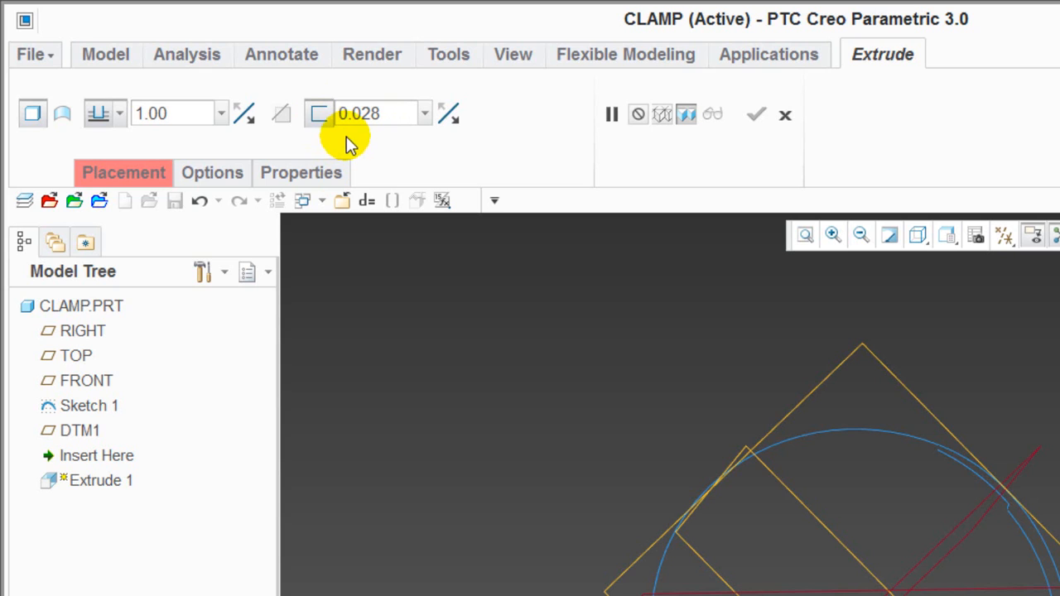
Make the extrude depth symmetric about the sketch plane and set it to 0.625
double_click(199, 111)
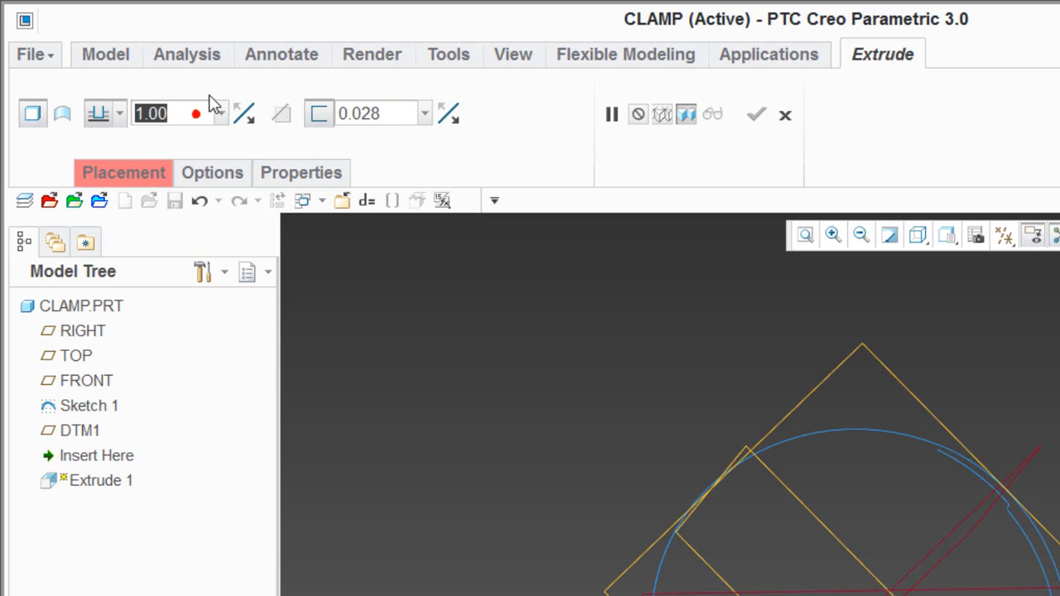
click(203, 174)
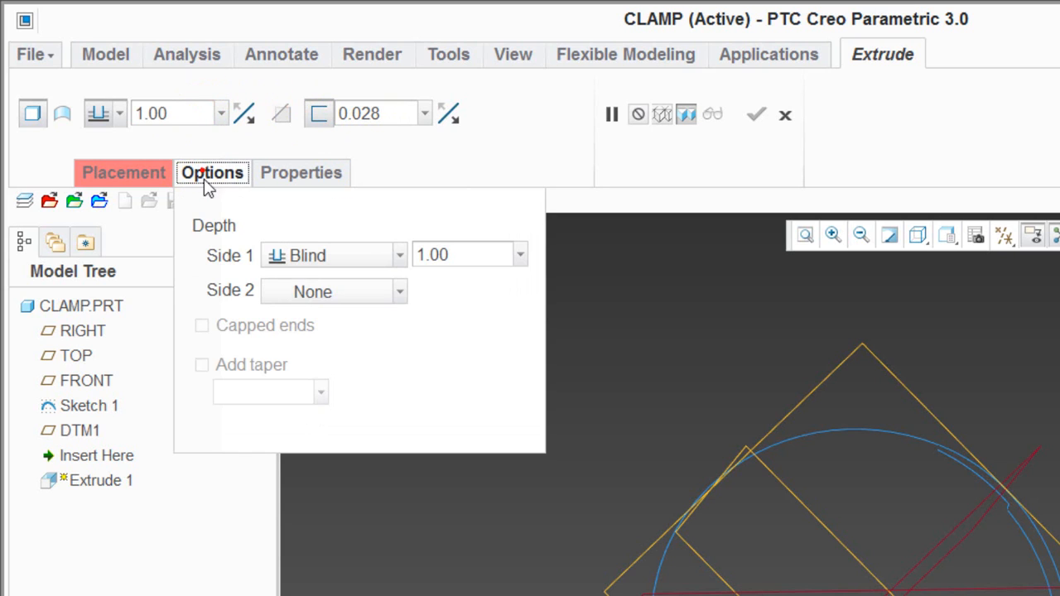
click(368, 257)
click(356, 304)
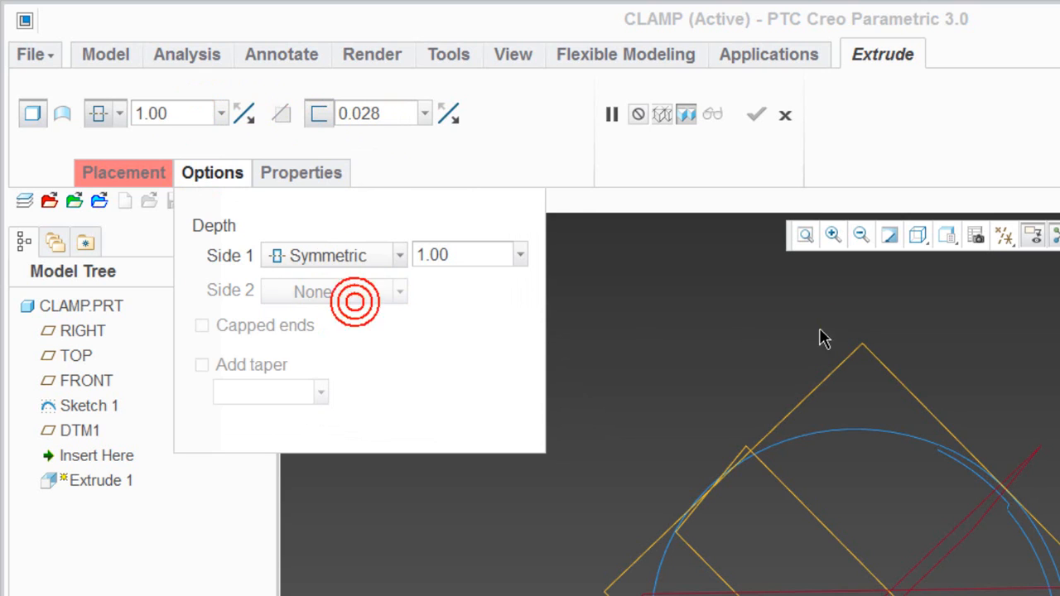
double_click(479, 258)
text(.)
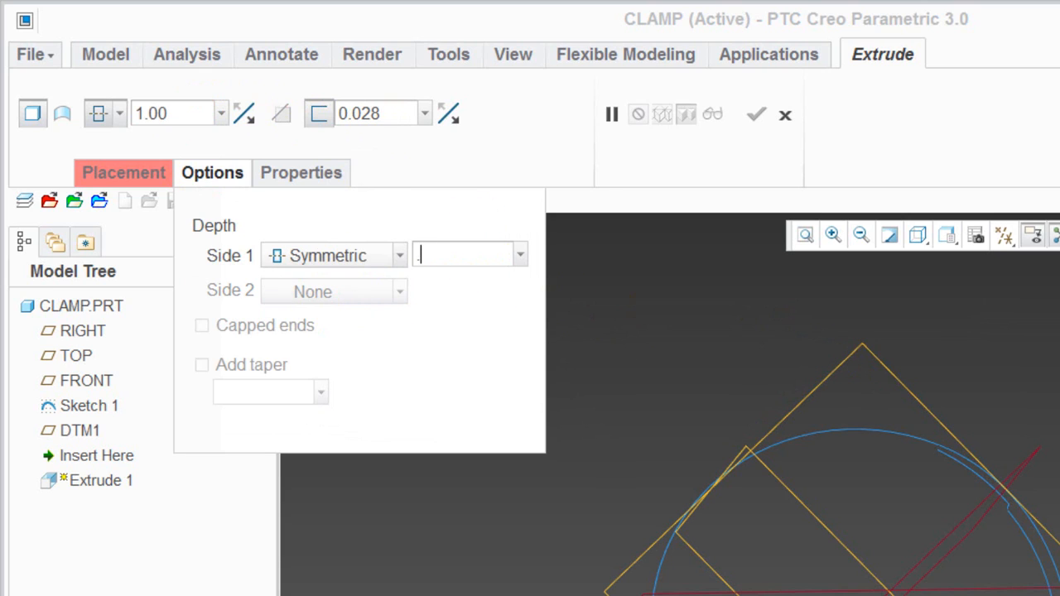
text(625)
key(Return)
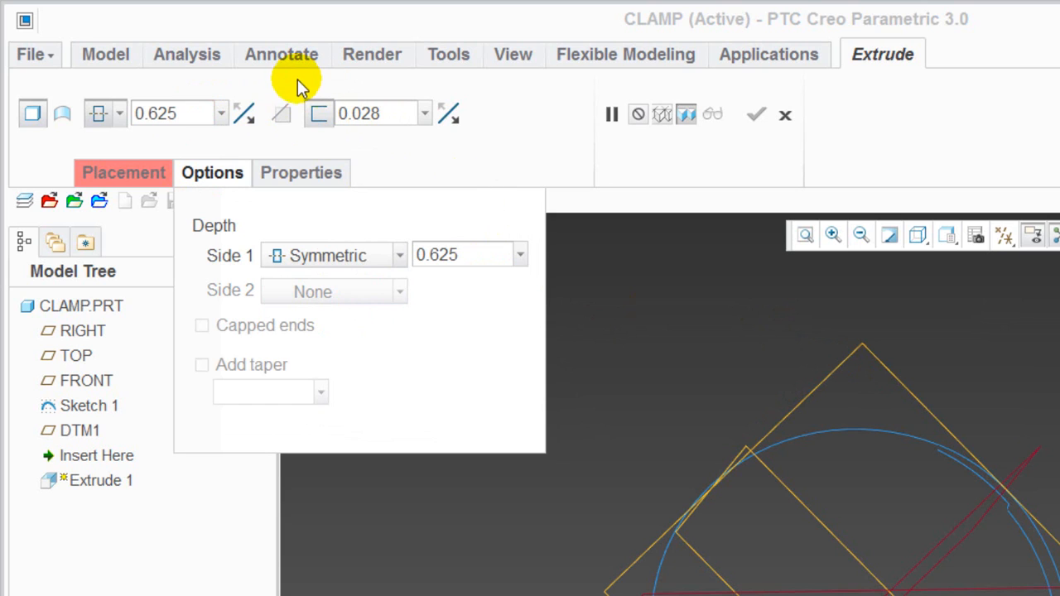
Place the extrude's section sketch on the FRONT plane and orient it with DTM1 as the Bottom reference
click(124, 172)
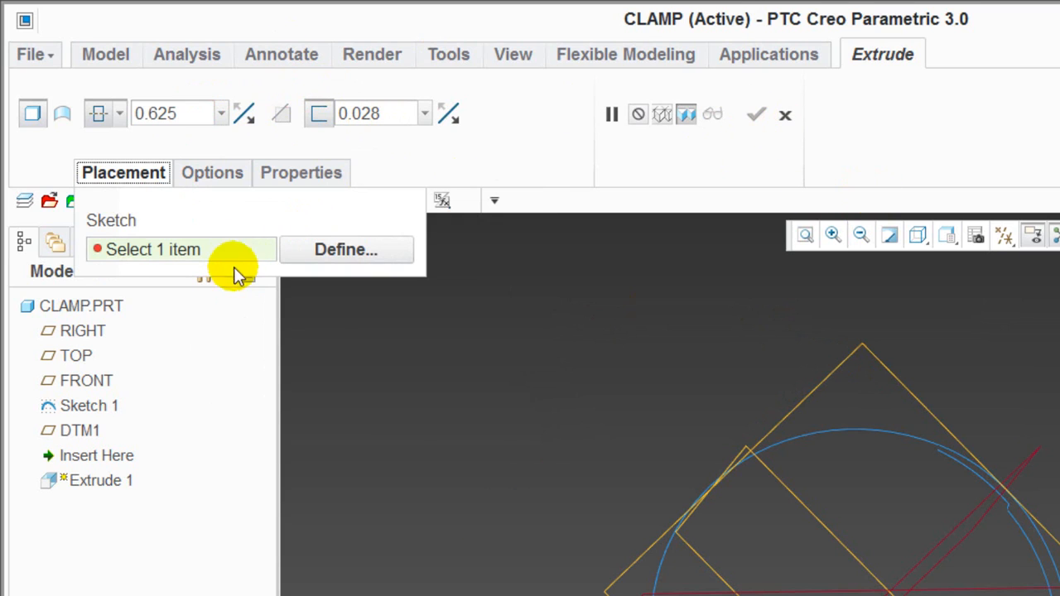
click(860, 351)
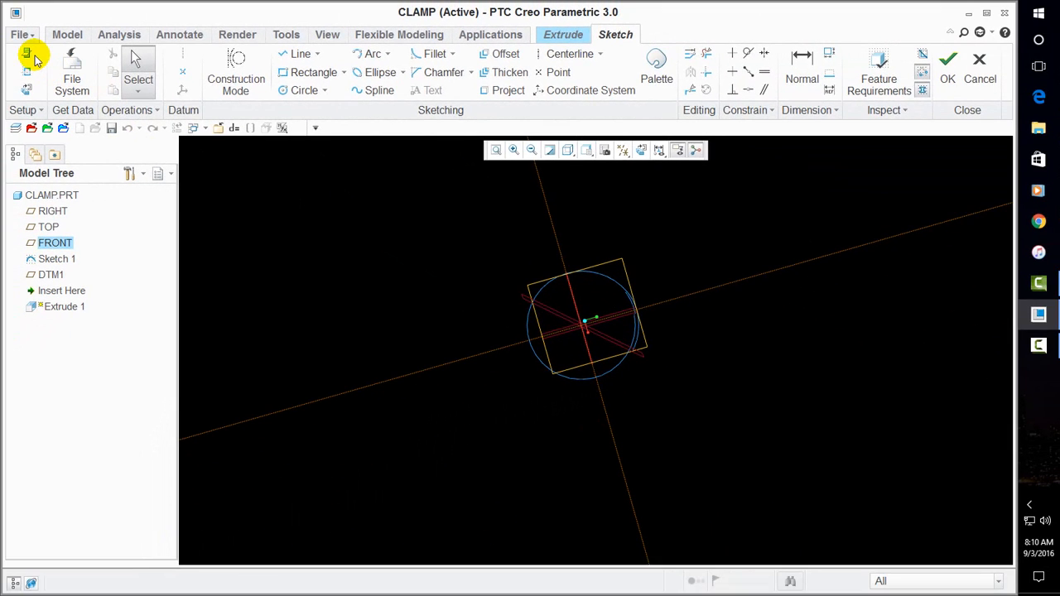
click(27, 51)
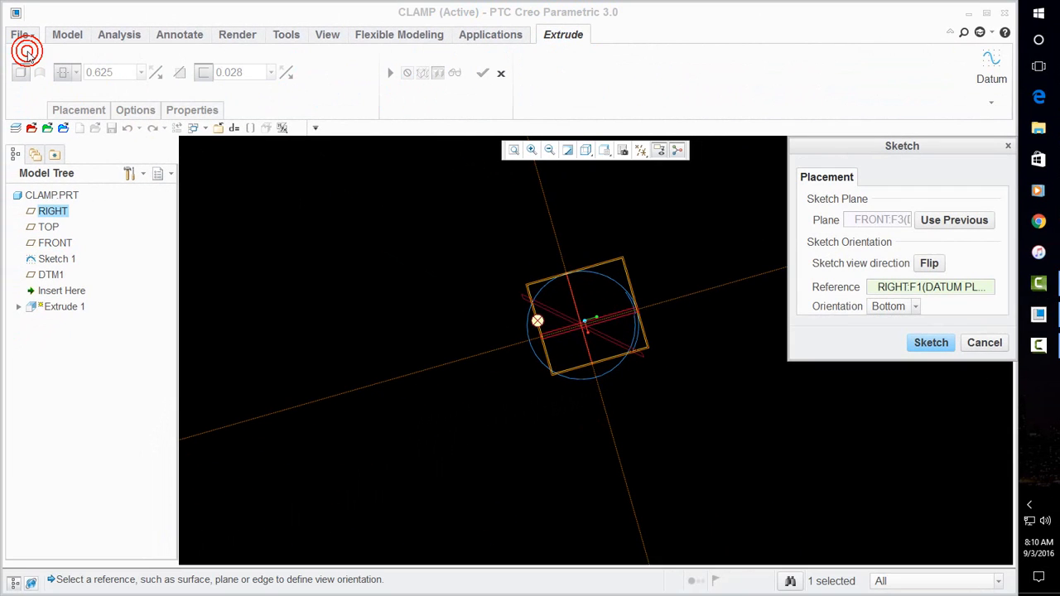
click(887, 288)
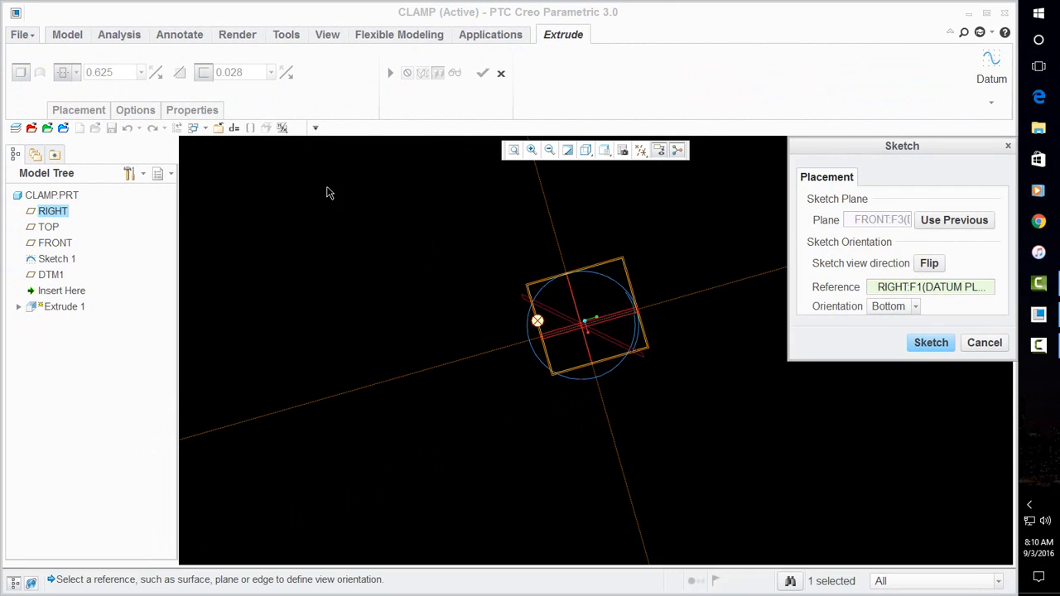
middle_drag(657, 276, 719, 282)
click(845, 290)
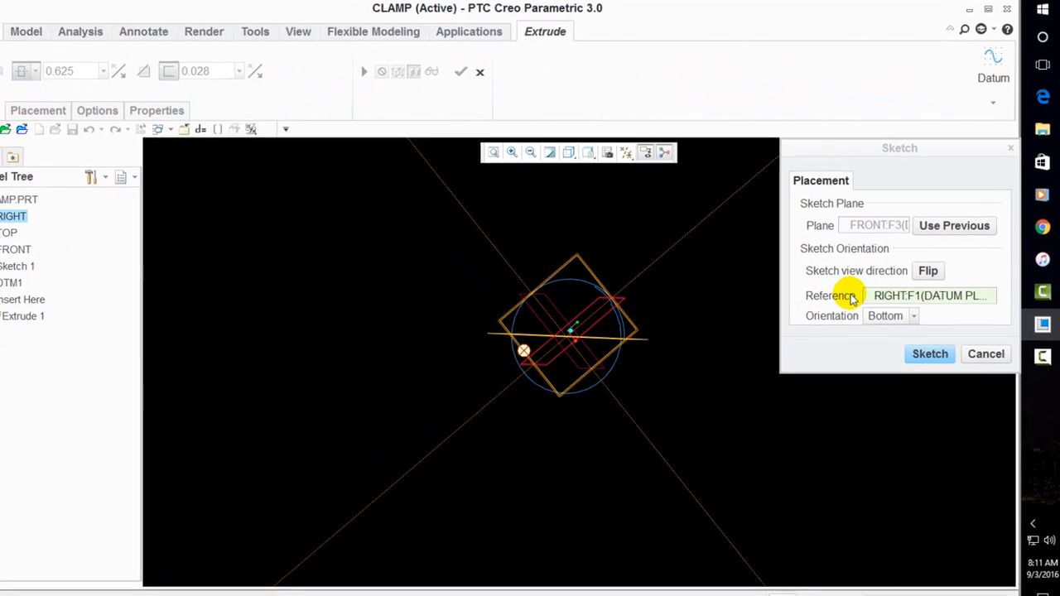
click(898, 287)
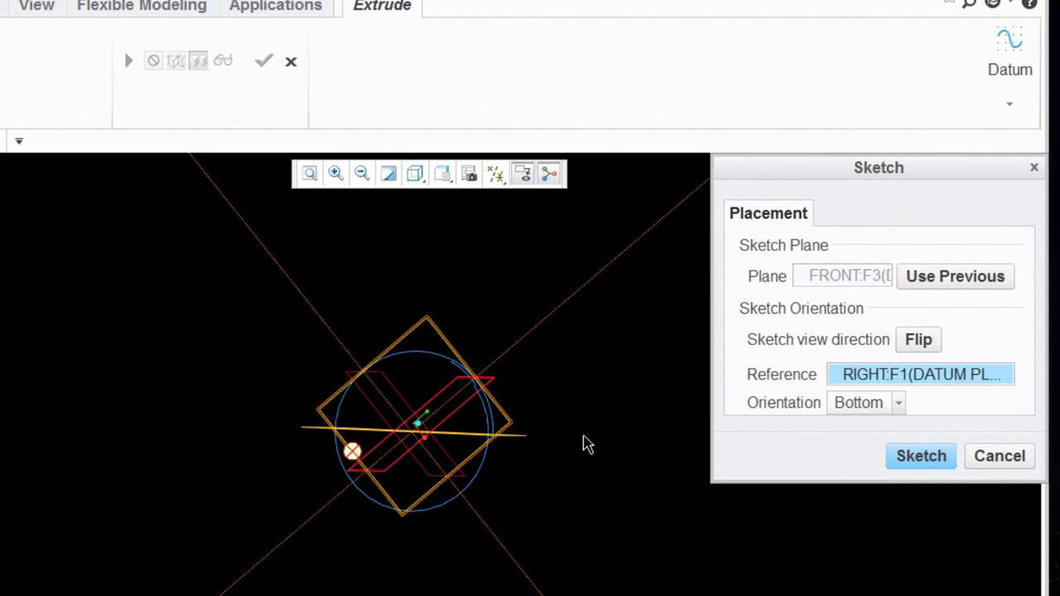
scroll(530, 442, down, 5)
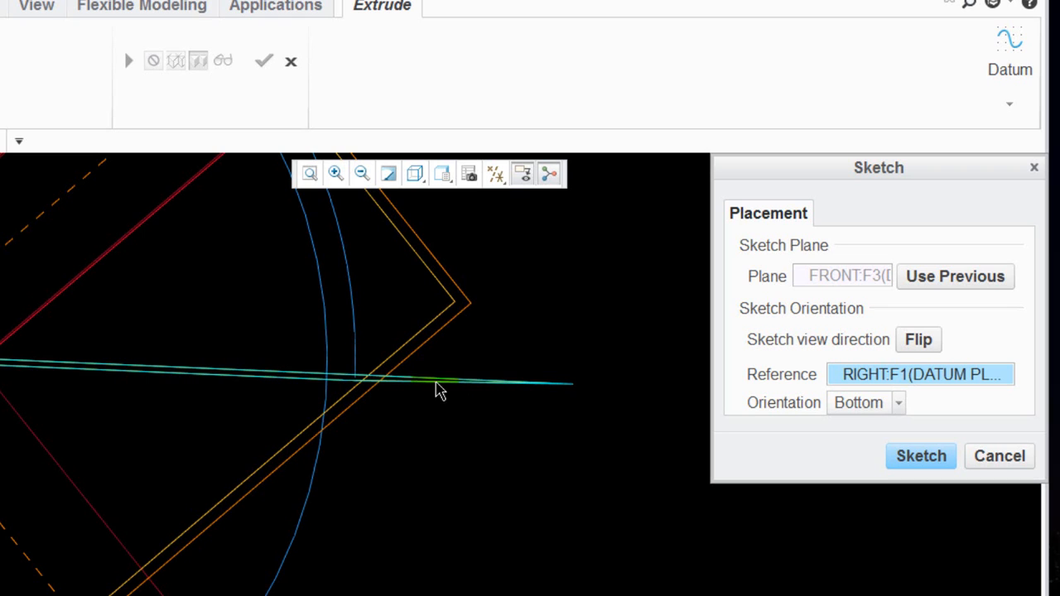
click(468, 388)
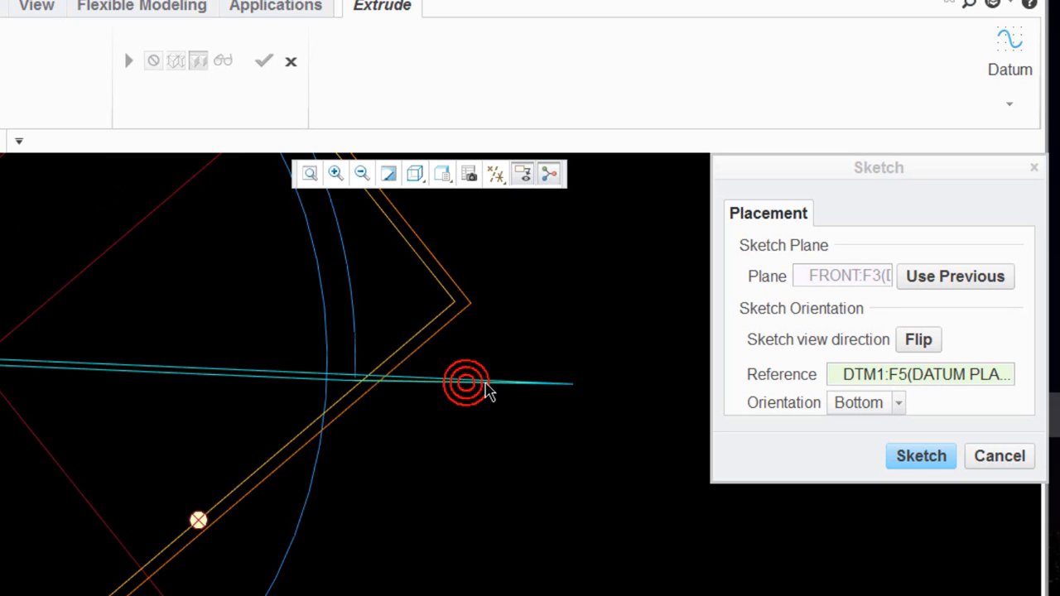
click(931, 455)
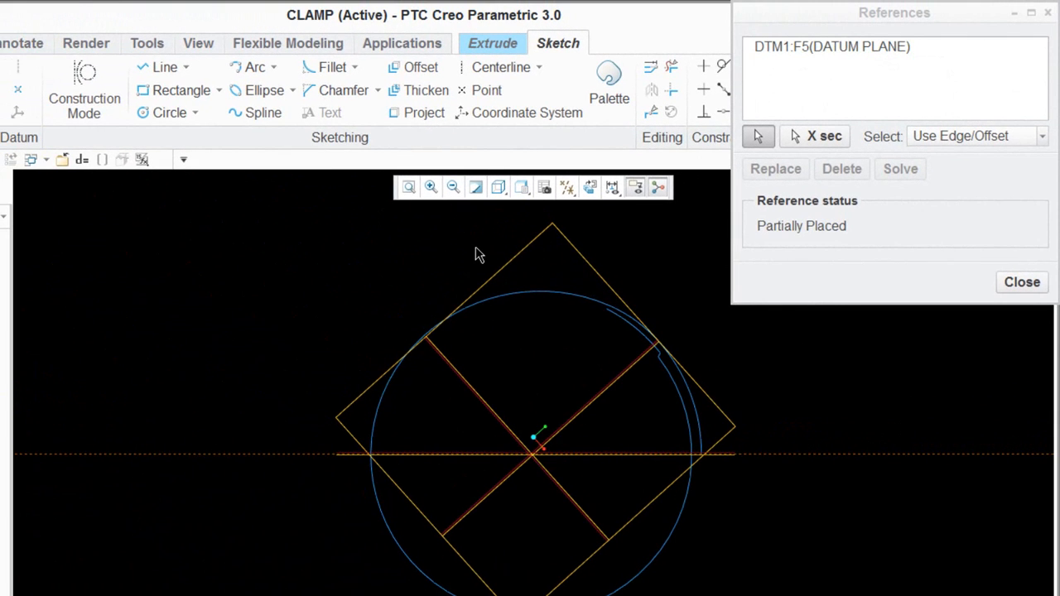
Delete the DTM1 sketch reference and add the outer overlapping arc of Sketch 1 as the reference instead
click(794, 46)
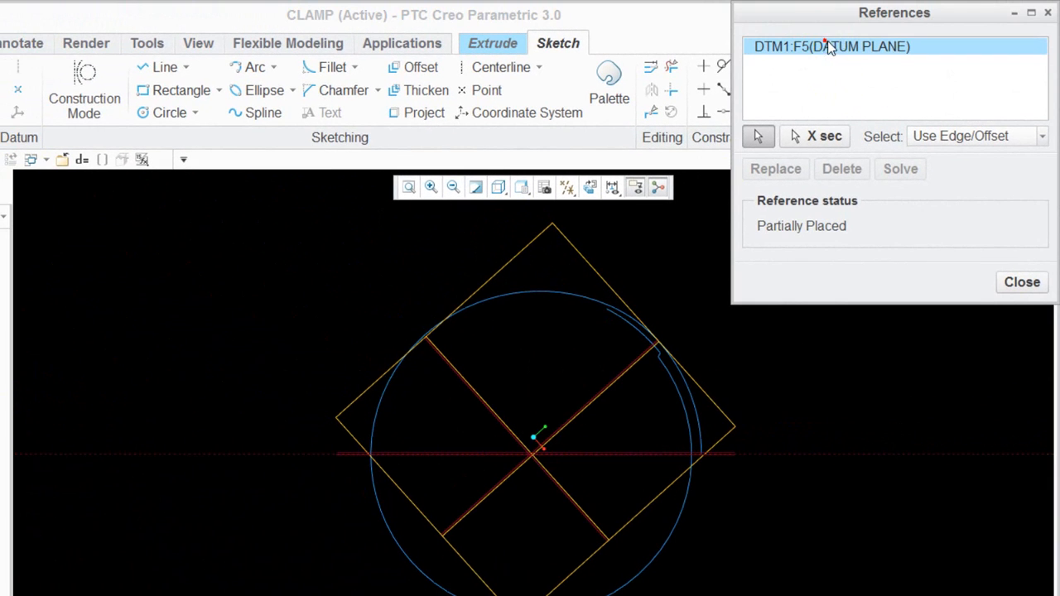
click(844, 170)
scroll(787, 402, down, 5)
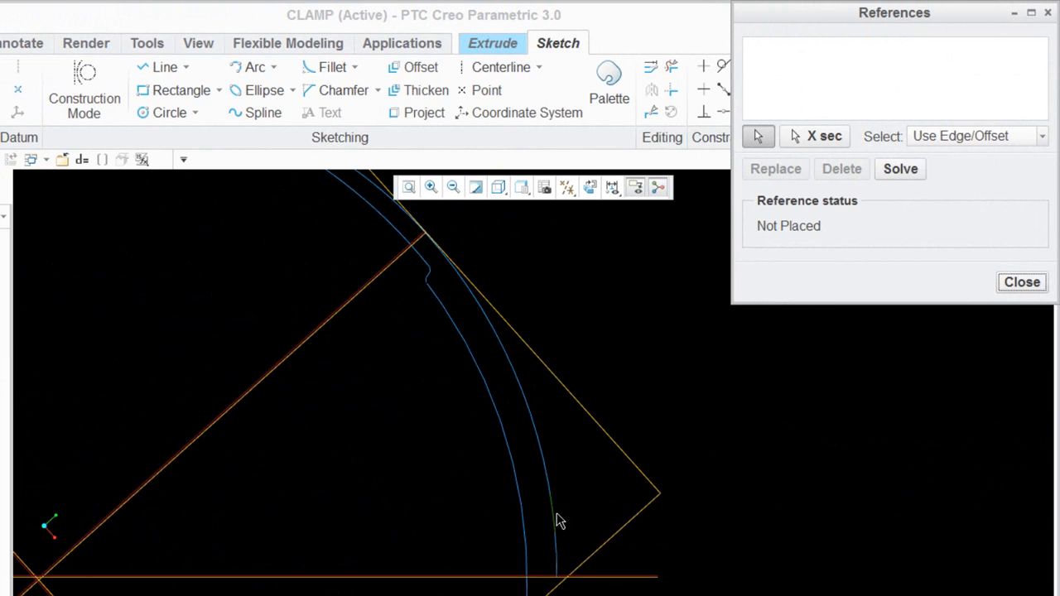
click(552, 488)
click(1019, 281)
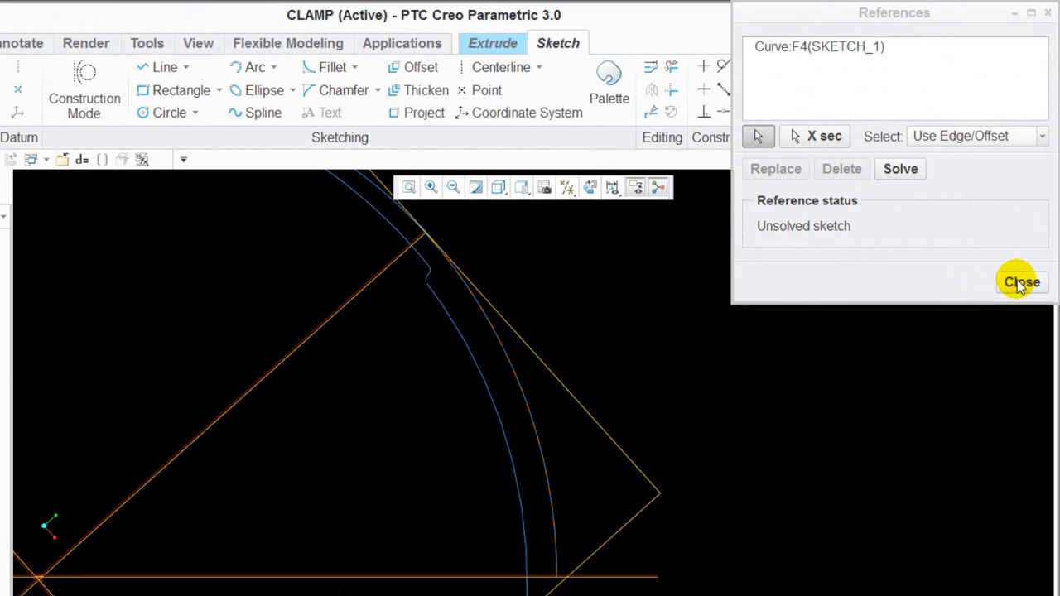
Hide all datum features, sketch a line about 0.93 long tangent to the outer arc from its free end, and finish the sketch
click(590, 187)
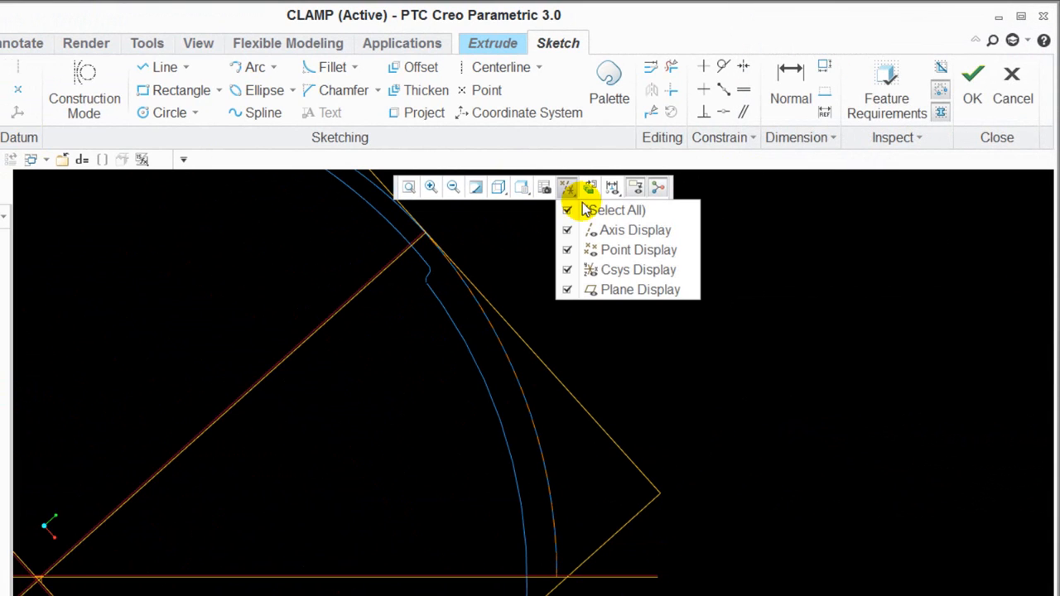
click(582, 210)
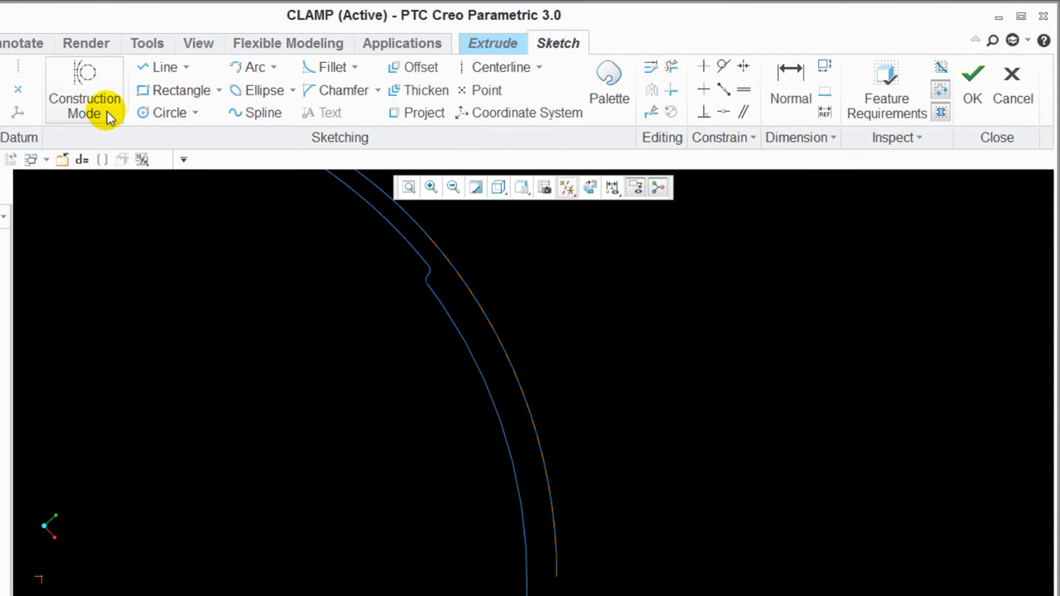
click(163, 67)
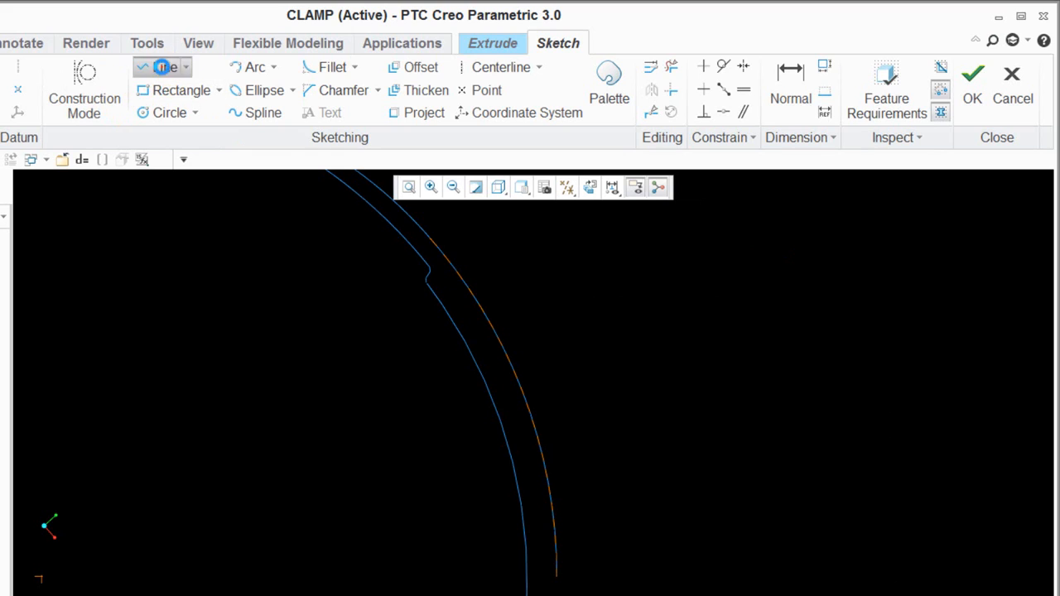
click(557, 575)
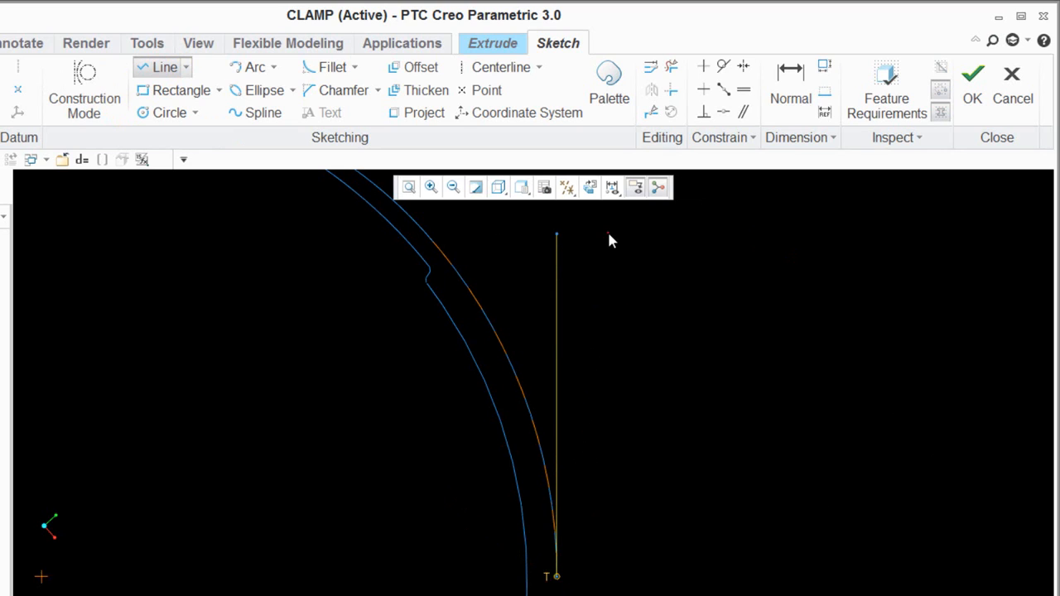
click(608, 234)
middle_click(694, 315)
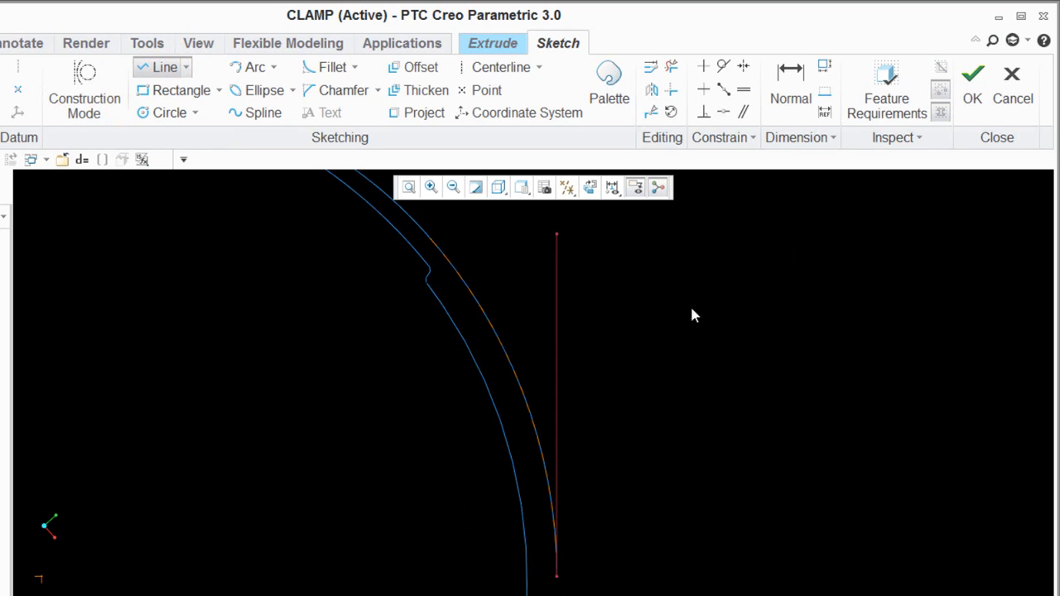
click(975, 75)
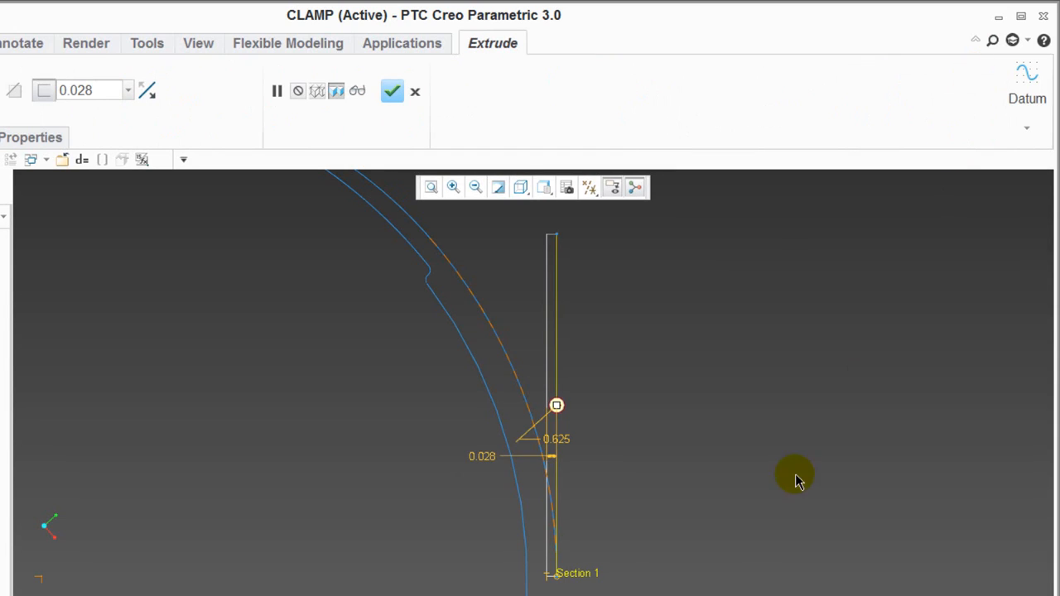
Switch the thickness direction so the 0.028 wall is centred on the sketched line, and complete the extrude
scroll(605, 585, up, 5)
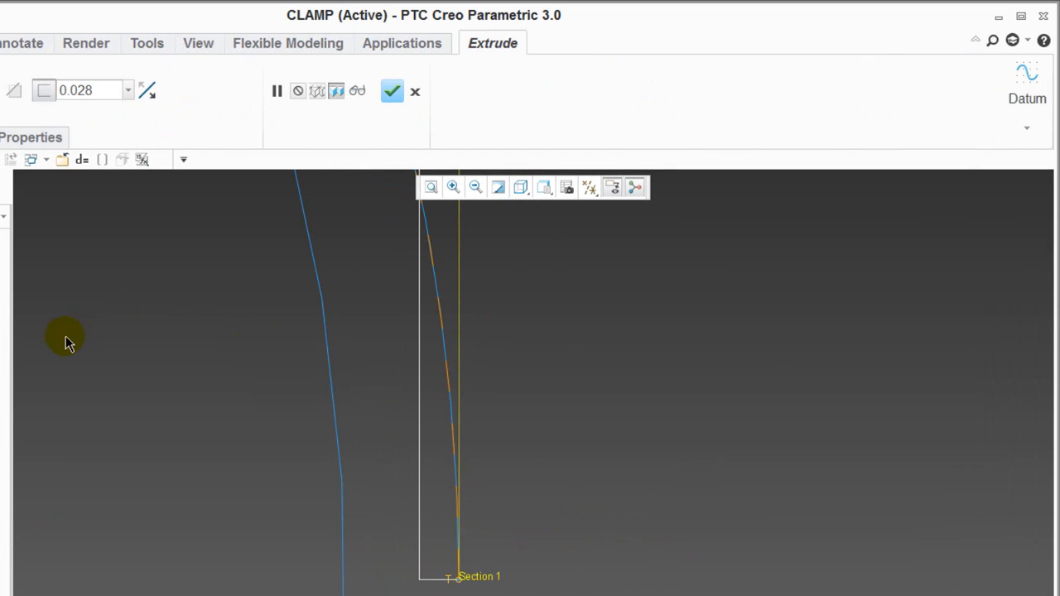
click(146, 91)
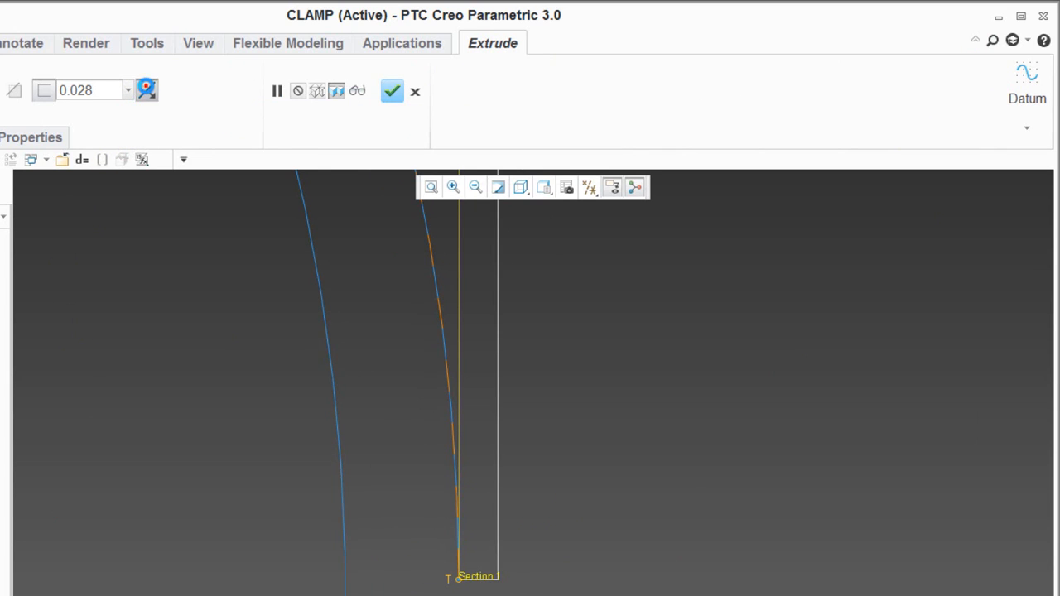
click(147, 92)
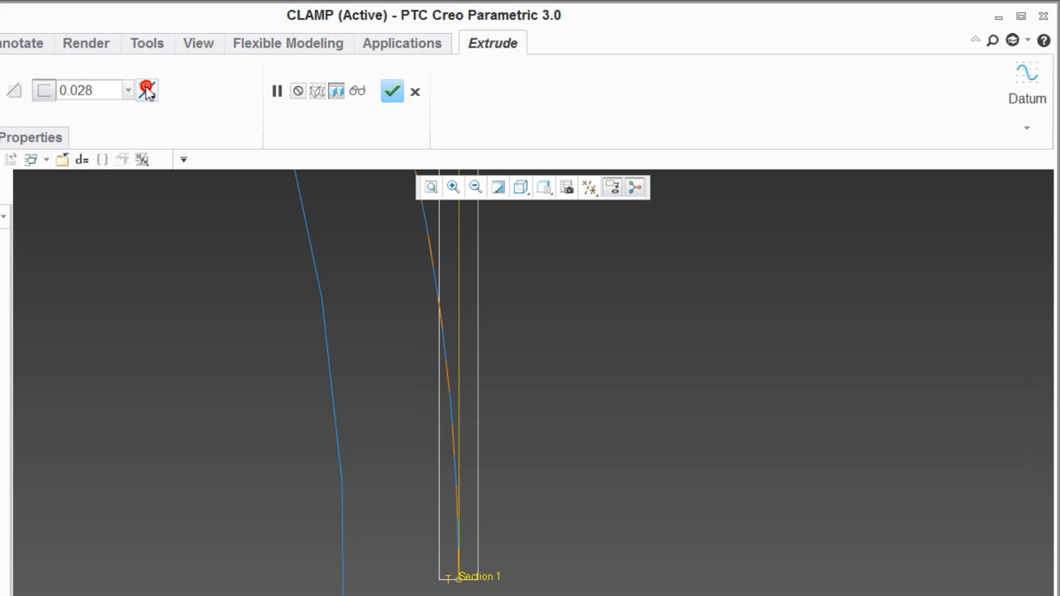
click(392, 91)
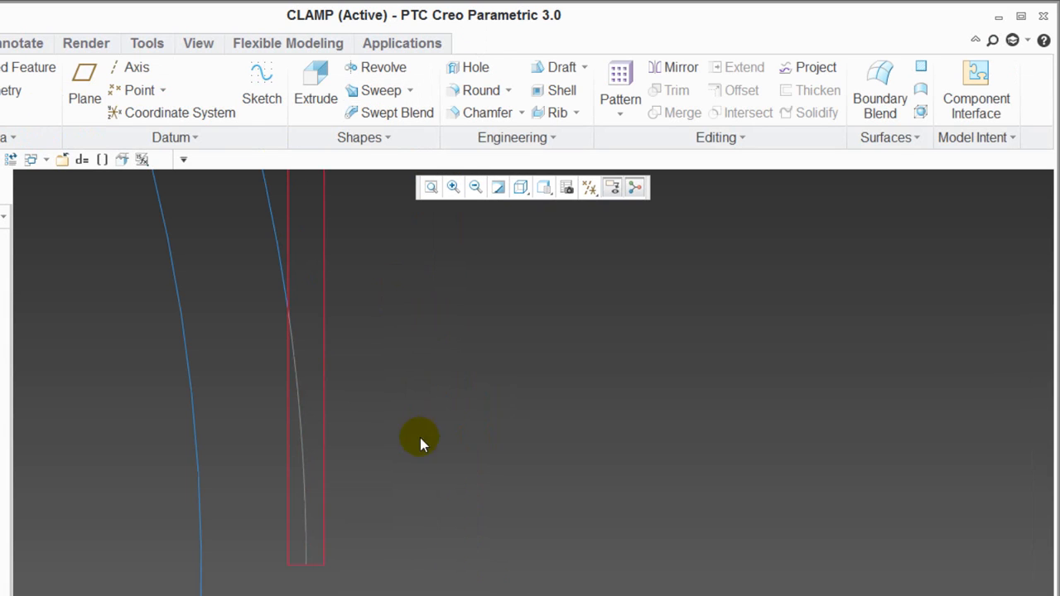
Set the display style to Shading and inspect the extruded band against the sketch circle from several angles
scroll(663, 356, down, 3)
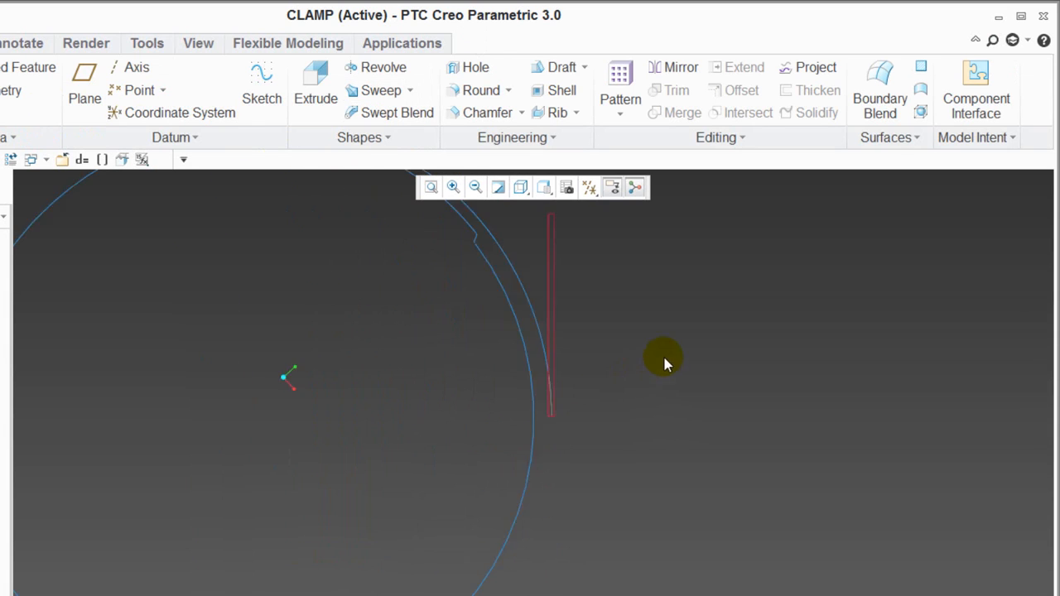
click(544, 188)
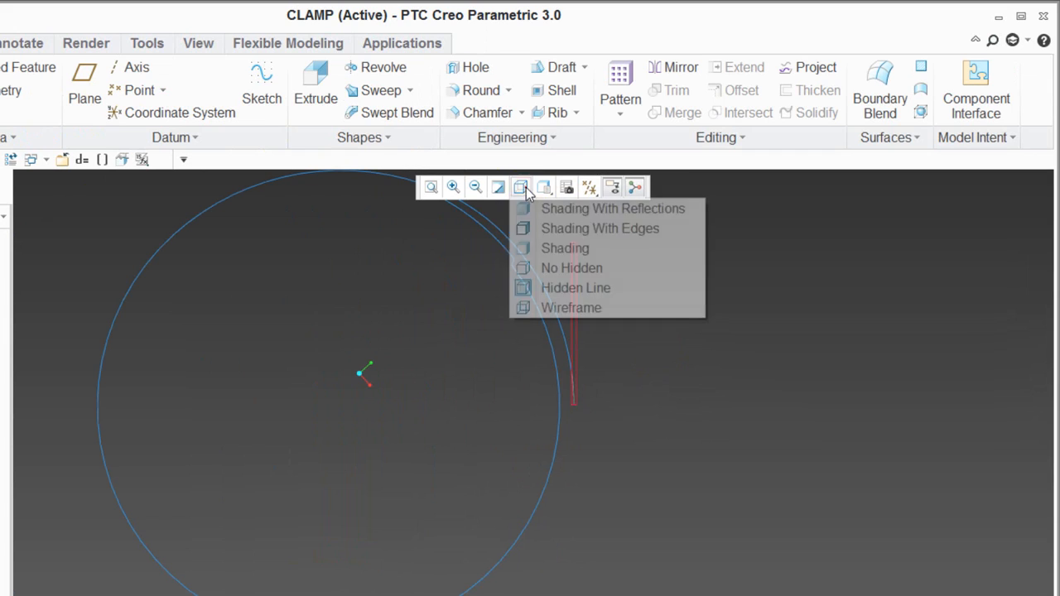
click(563, 245)
scroll(692, 464, down, 3)
middle_drag(703, 437, 587, 377)
scroll(585, 377, down, 3)
mouse_move(524, 388)
middle_down()
mouse_move(537, 401)
mouse_move(560, 350)
mouse_move(607, 379)
middle_up()
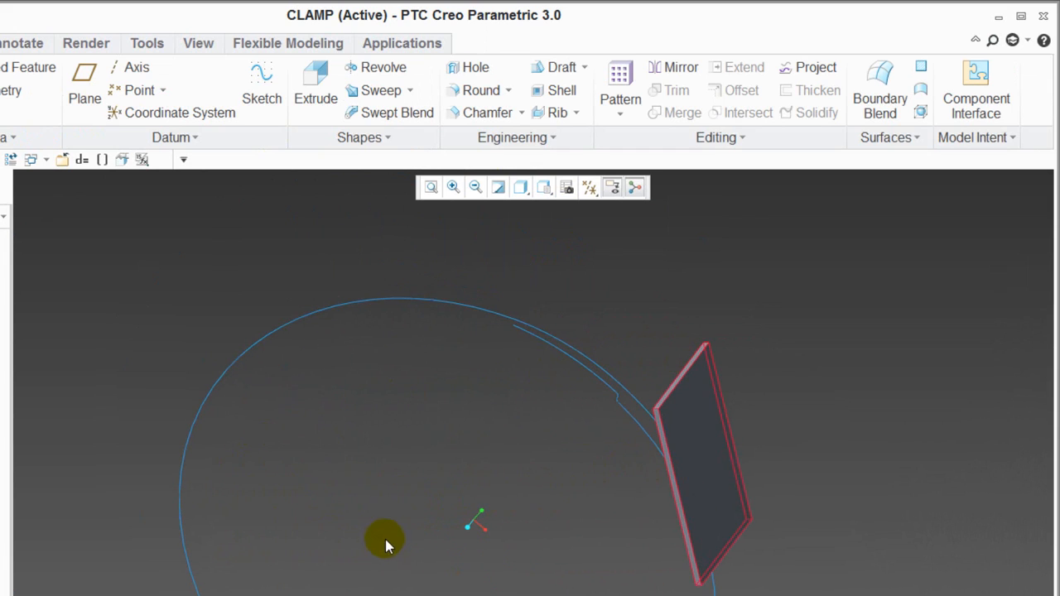
scroll(372, 434, up, 3)
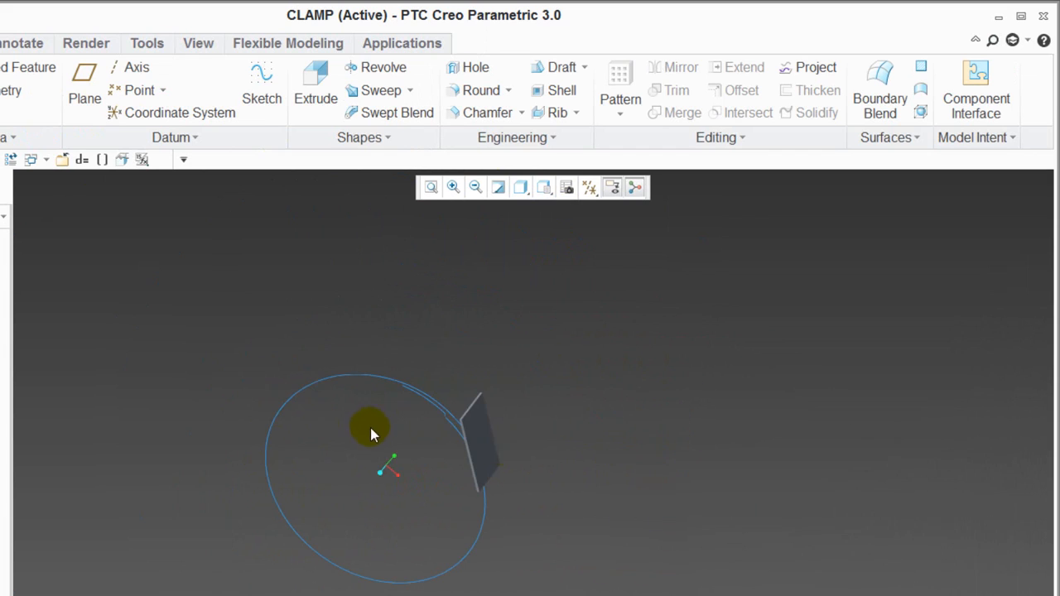
mouse_move(571, 489)
middle_down()
mouse_move(633, 471)
mouse_move(519, 415)
middle_up()
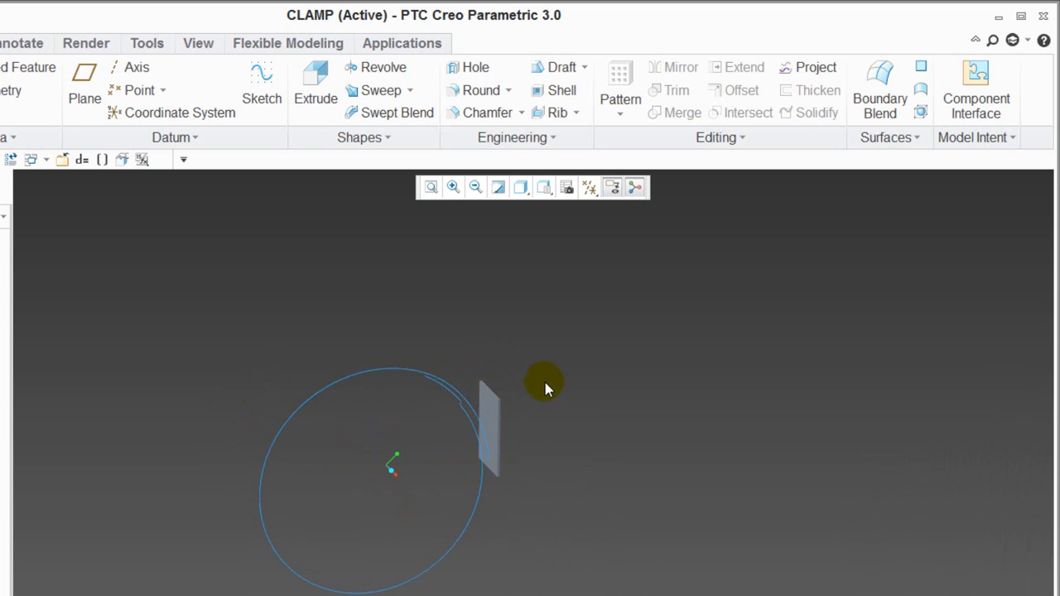
middle_drag(576, 437, 467, 451)
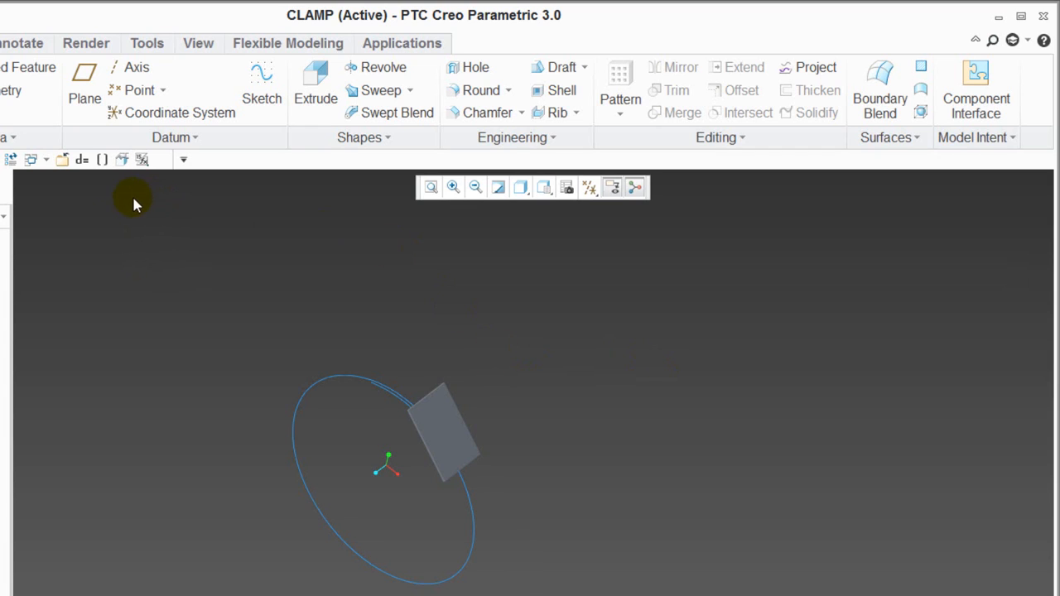
Open the part's relations and begin a relation with the extruded band's length dimension d28
click(142, 44)
click(443, 113)
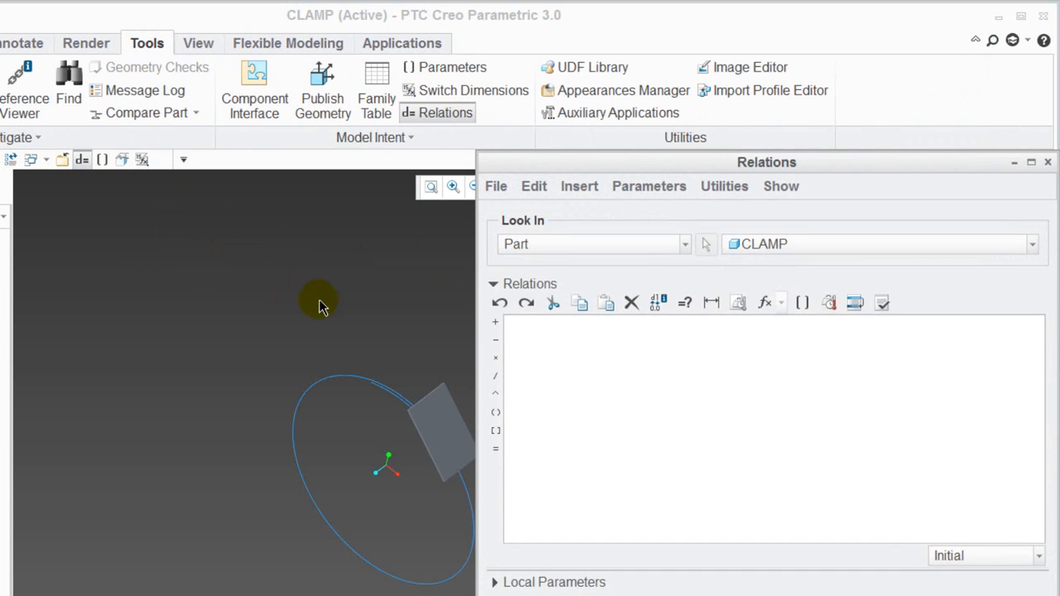
click(439, 425)
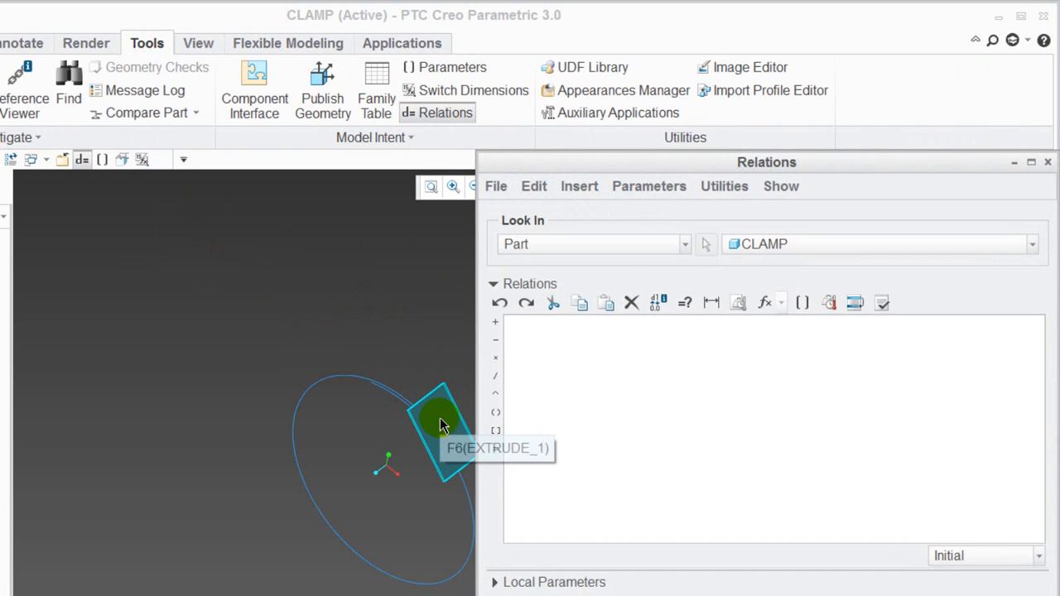
click(440, 424)
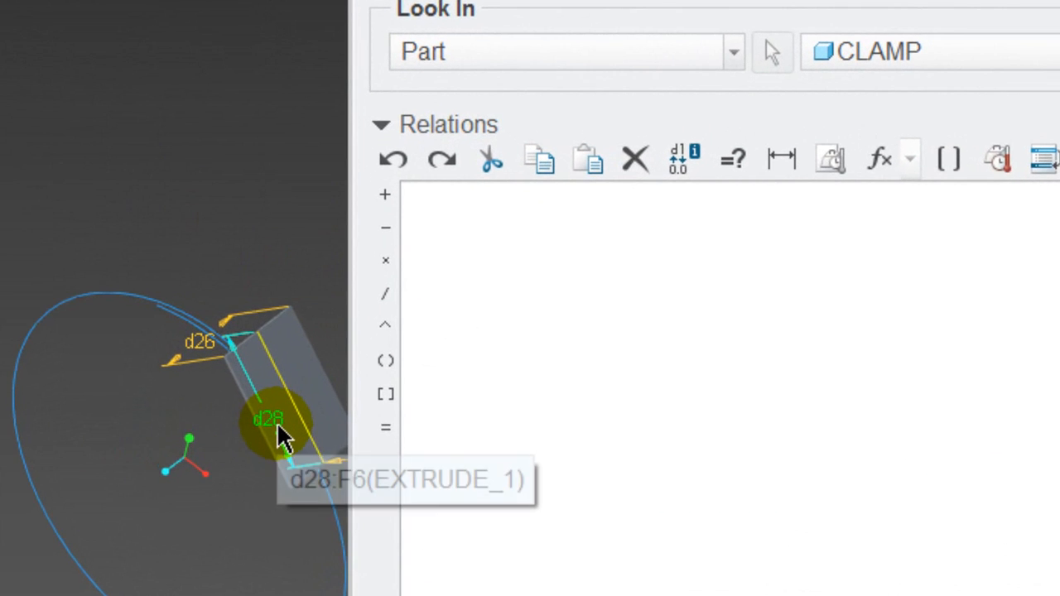
click(280, 431)
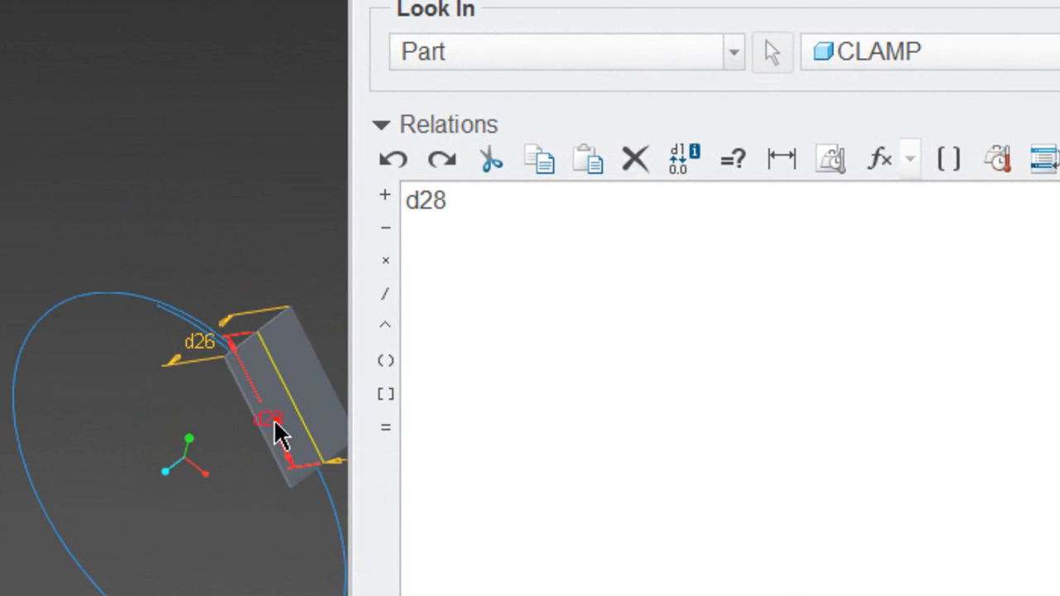
Complete the relation as d28 = d25, using Sketch 1's perimeter dimension, accept it and regenerate the part
scroll(33, 439, down, 3)
middle_drag(179, 476, 260, 408)
scroll(251, 386, down, 5)
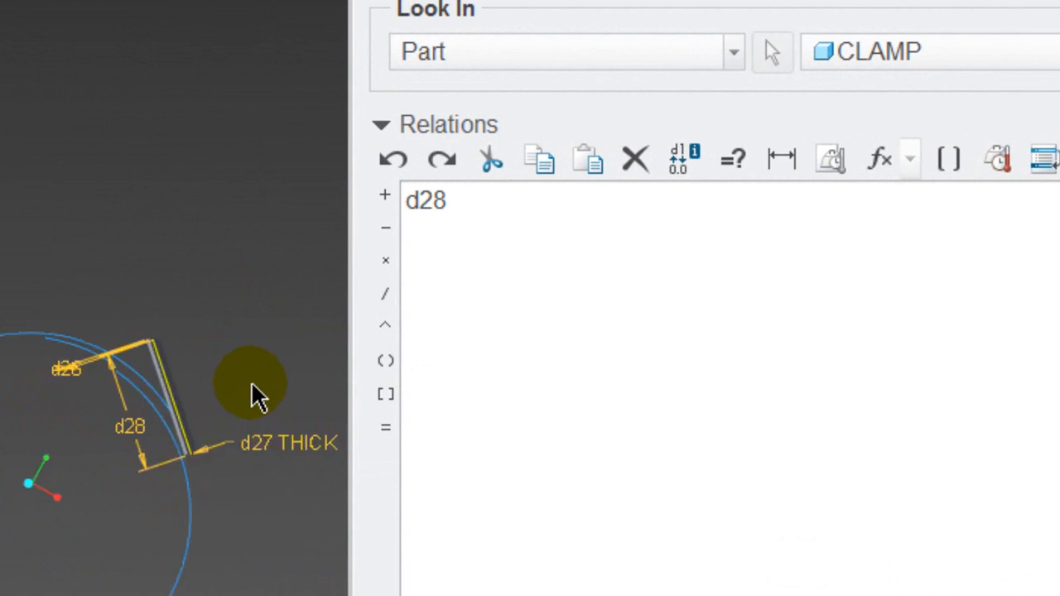
click(477, 202)
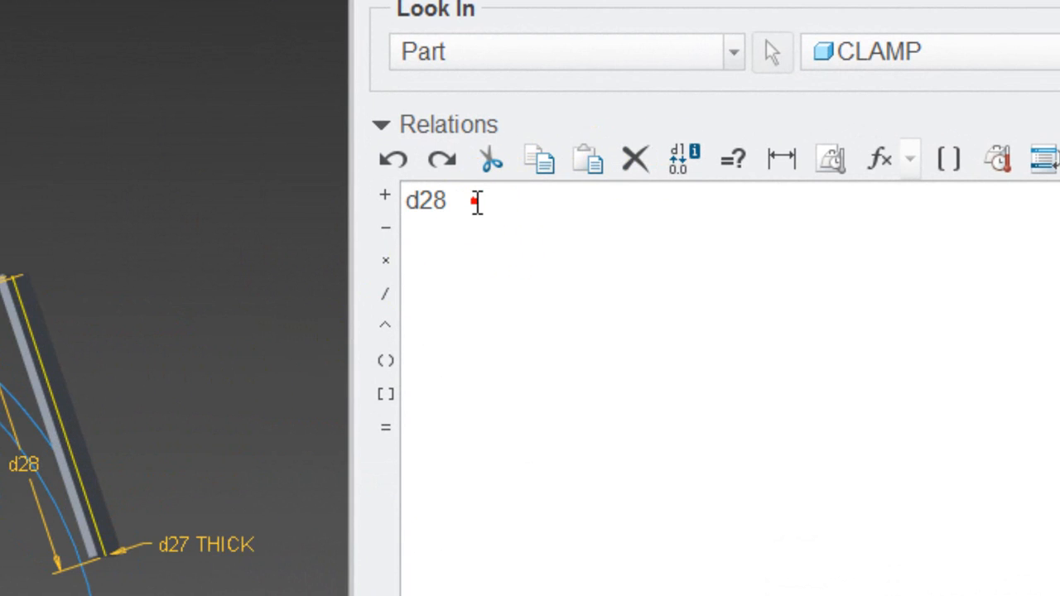
text(=)
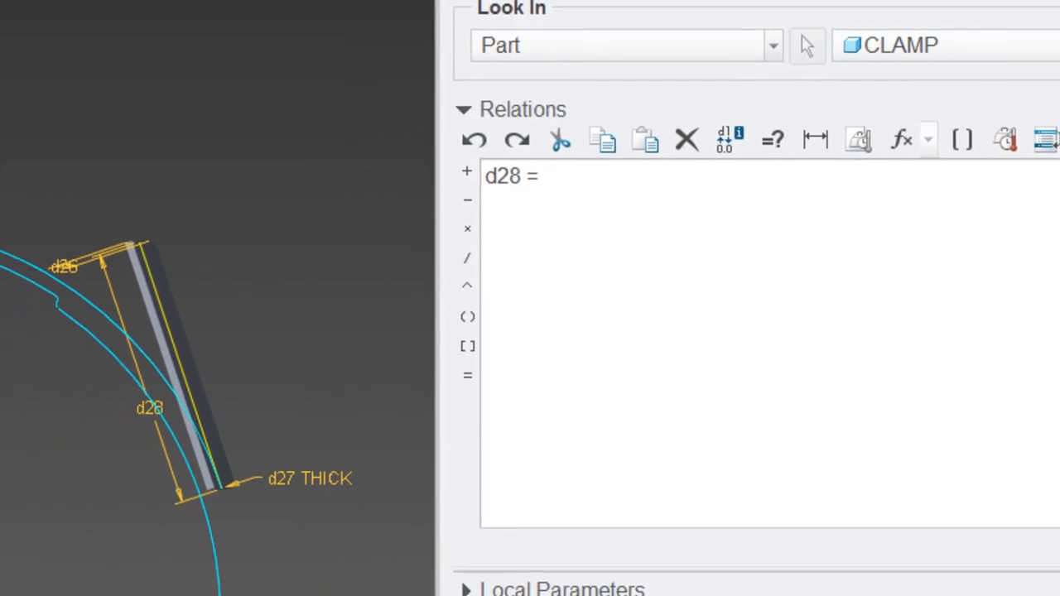
click(76, 218)
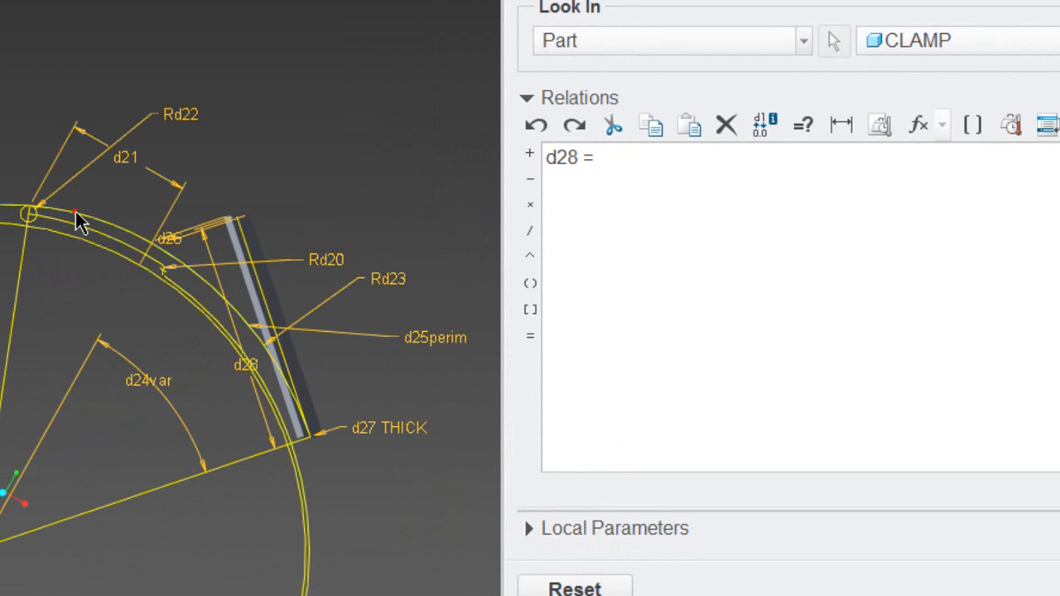
click(431, 348)
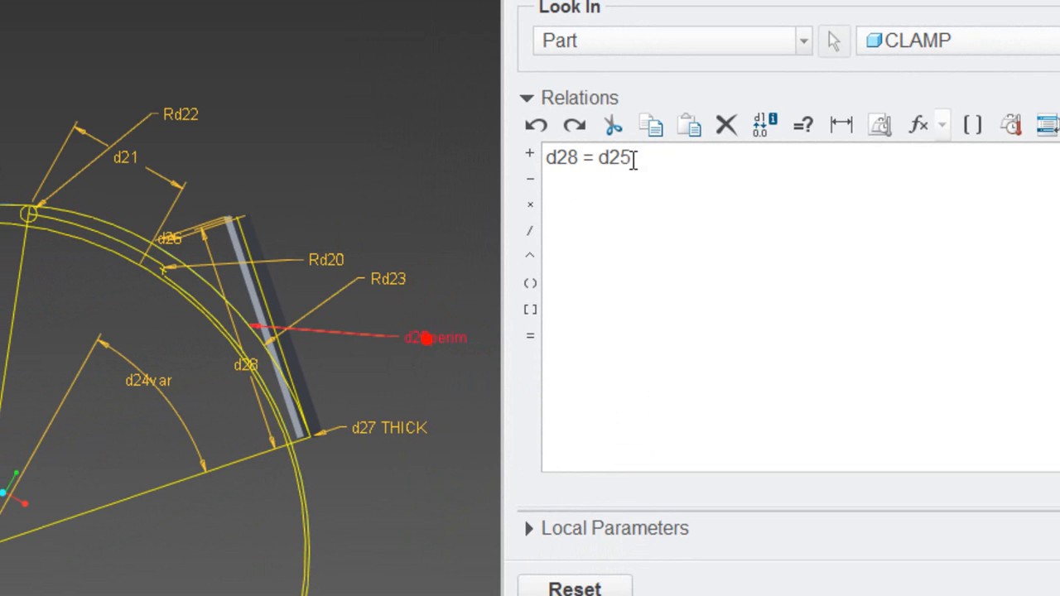
click(1044, 539)
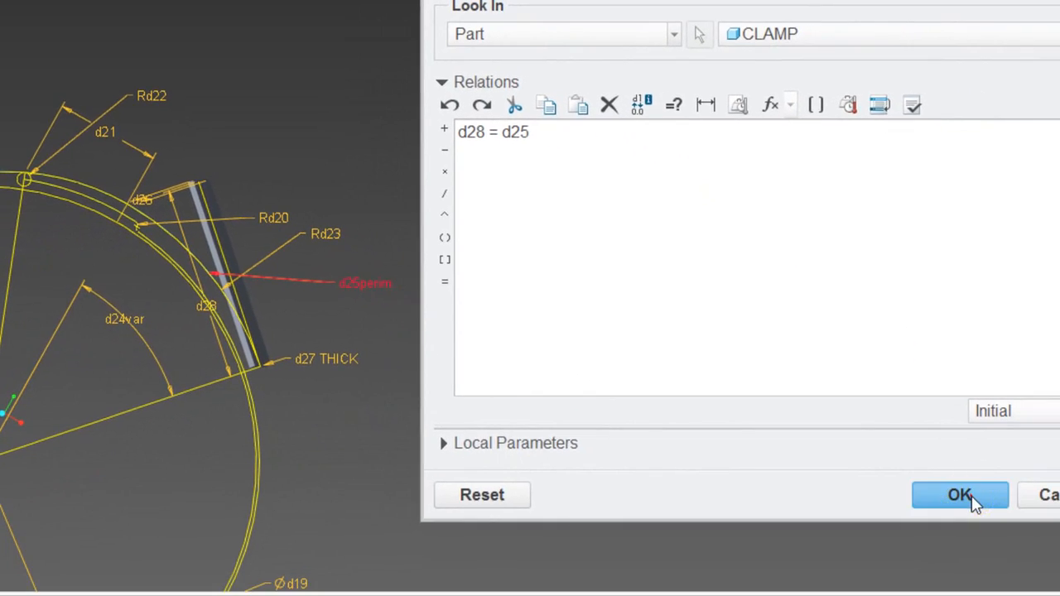
key(ctrl+d)
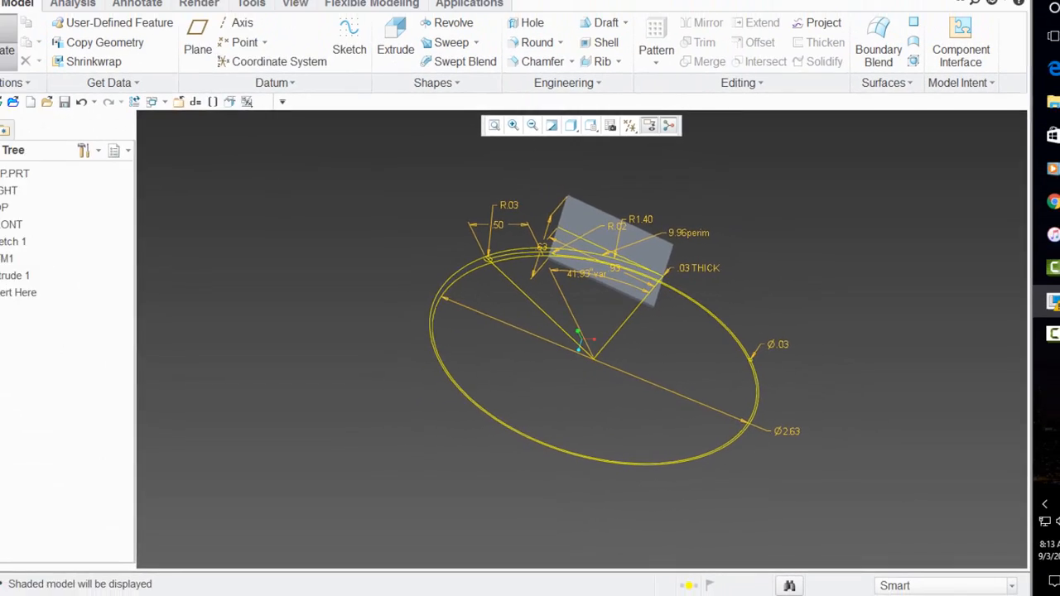
click(37, 62)
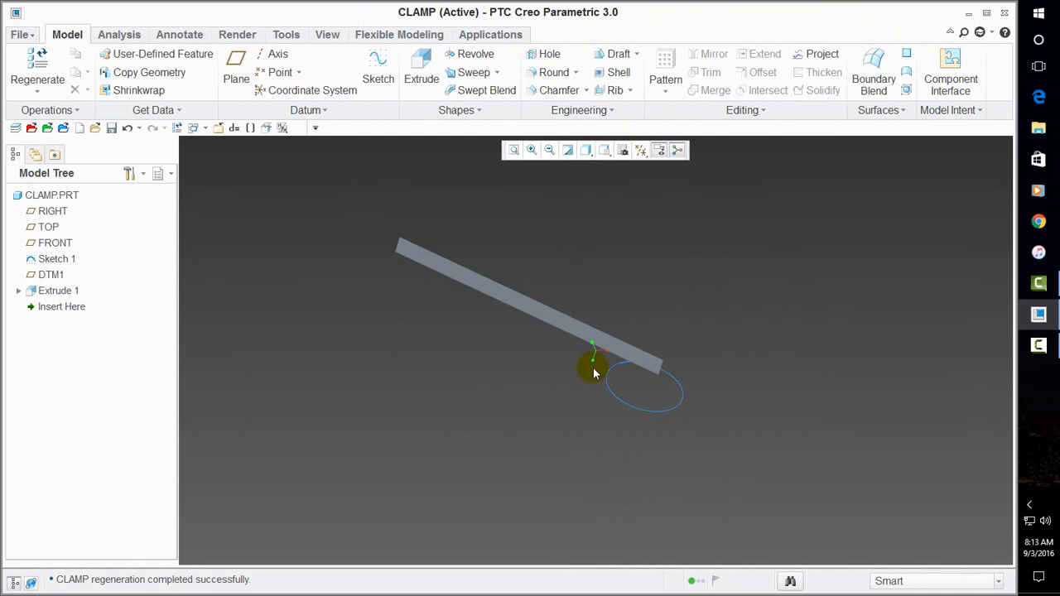
Start an Extrude near the end of the band that removes material with a Through All depth
middle_drag(517, 474, 421, 349)
middle_drag(696, 432, 674, 421)
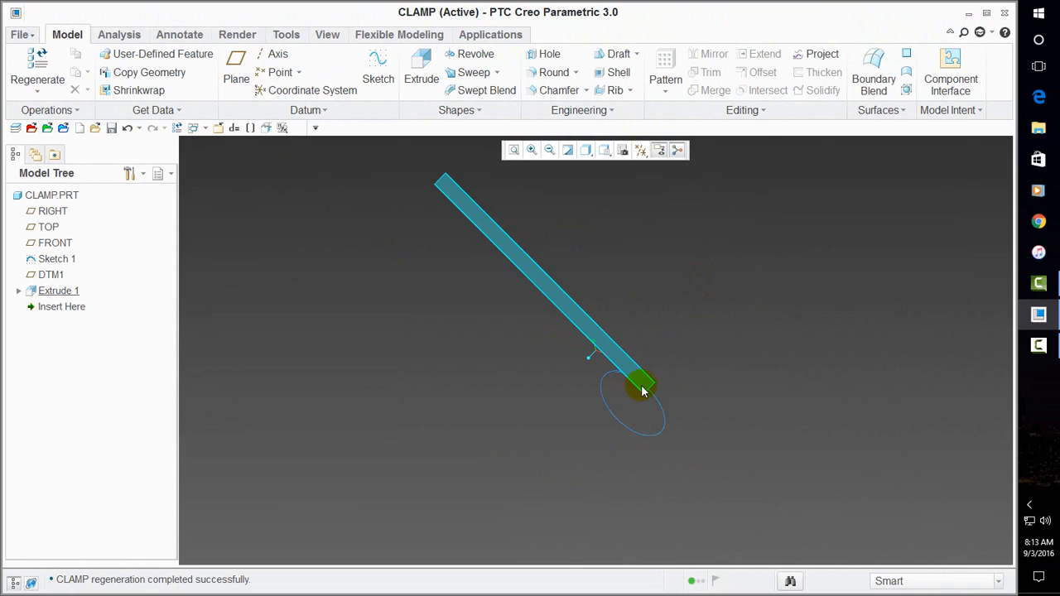
mouse_move(638, 379)
middle_down()
mouse_move(644, 304)
mouse_move(622, 378)
mouse_move(589, 417)
mouse_move(605, 407)
mouse_move(608, 369)
mouse_move(599, 398)
mouse_move(622, 426)
mouse_move(635, 369)
middle_up()
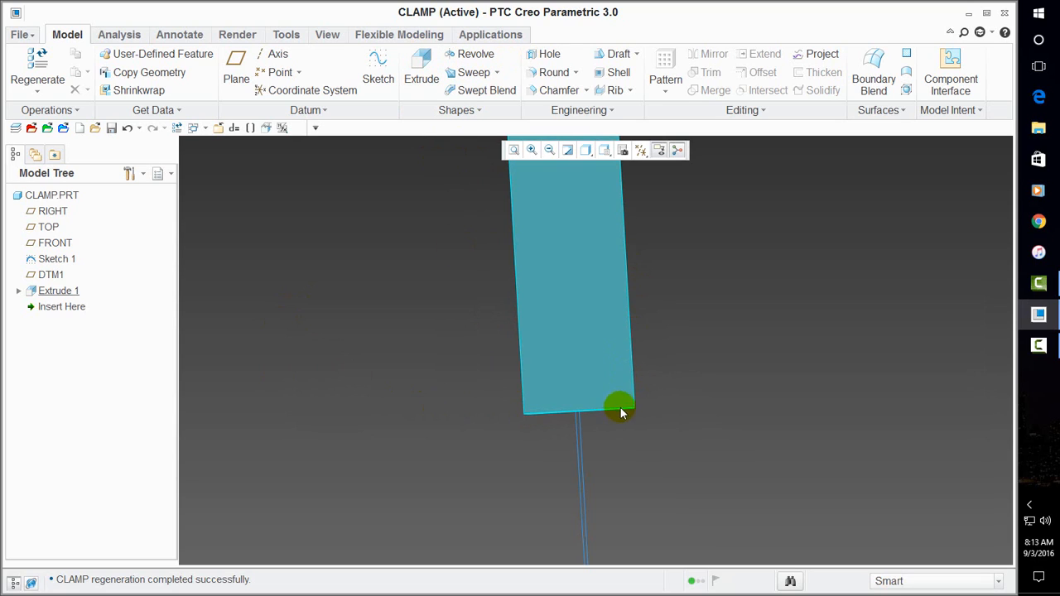
click(423, 58)
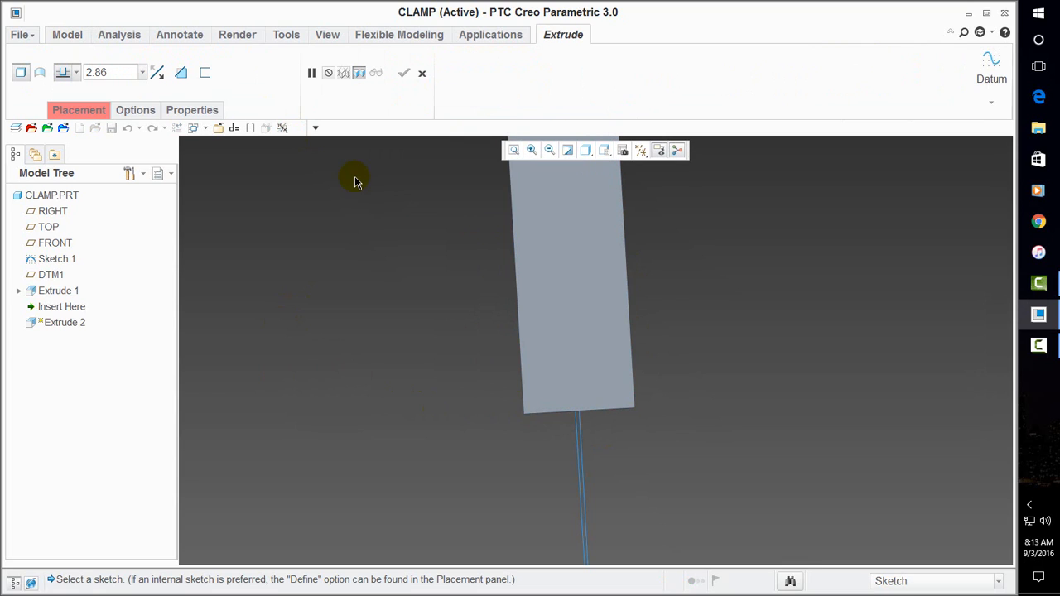
click(181, 74)
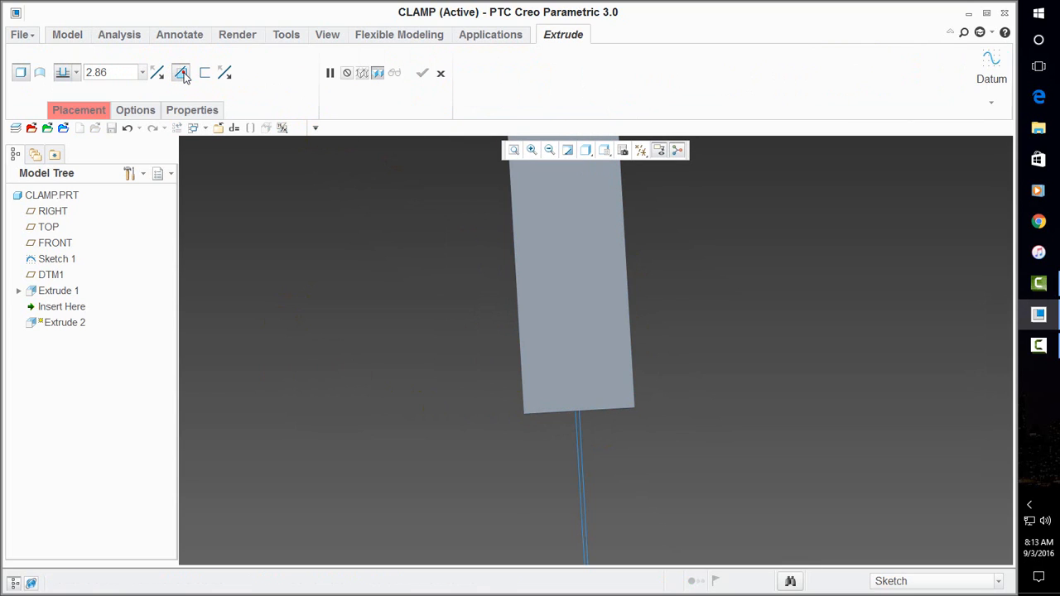
click(69, 73)
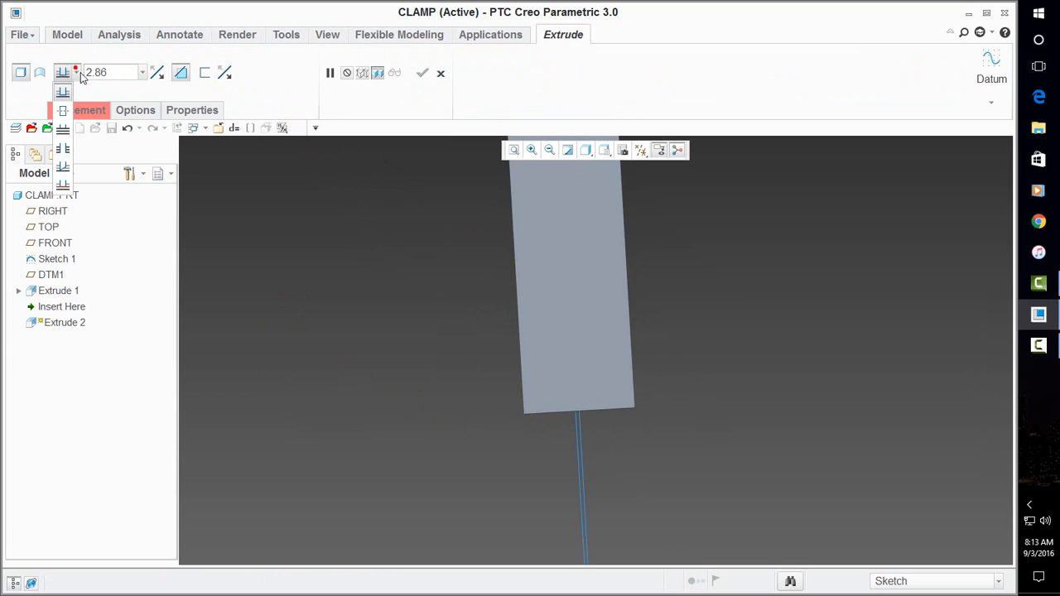
click(66, 151)
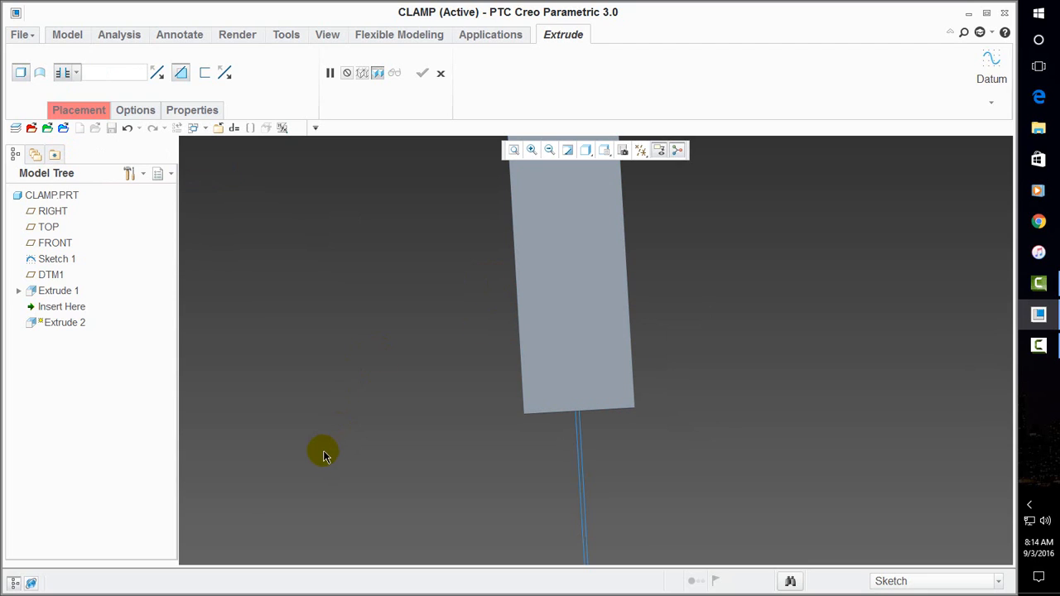
Define an internal sketch for the cut on the band's broad flat face, keeping the proposed reference surface and Right orientation
click(78, 110)
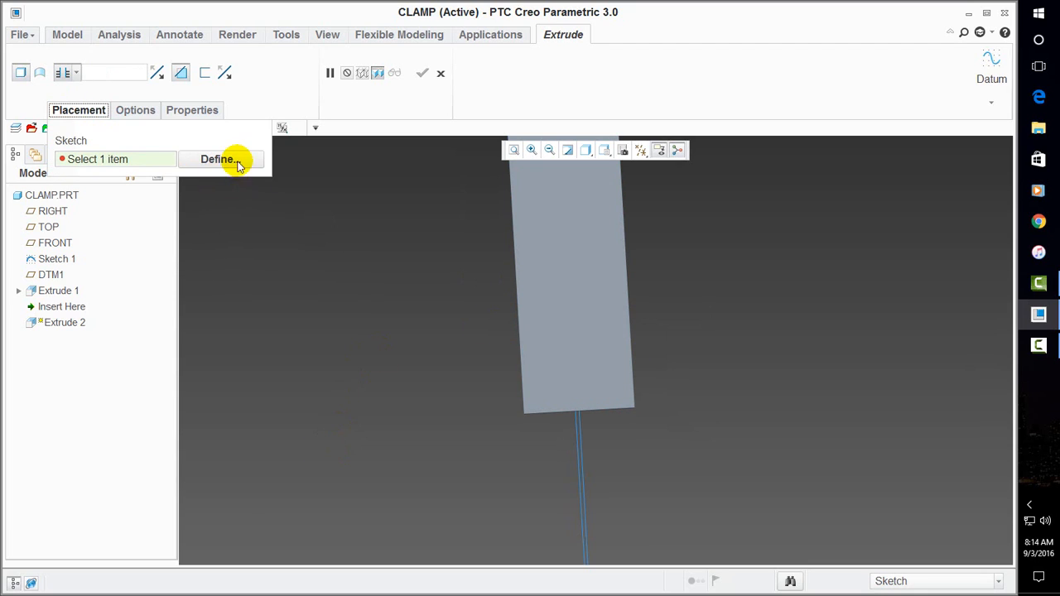
click(233, 159)
middle_drag(417, 358, 618, 388)
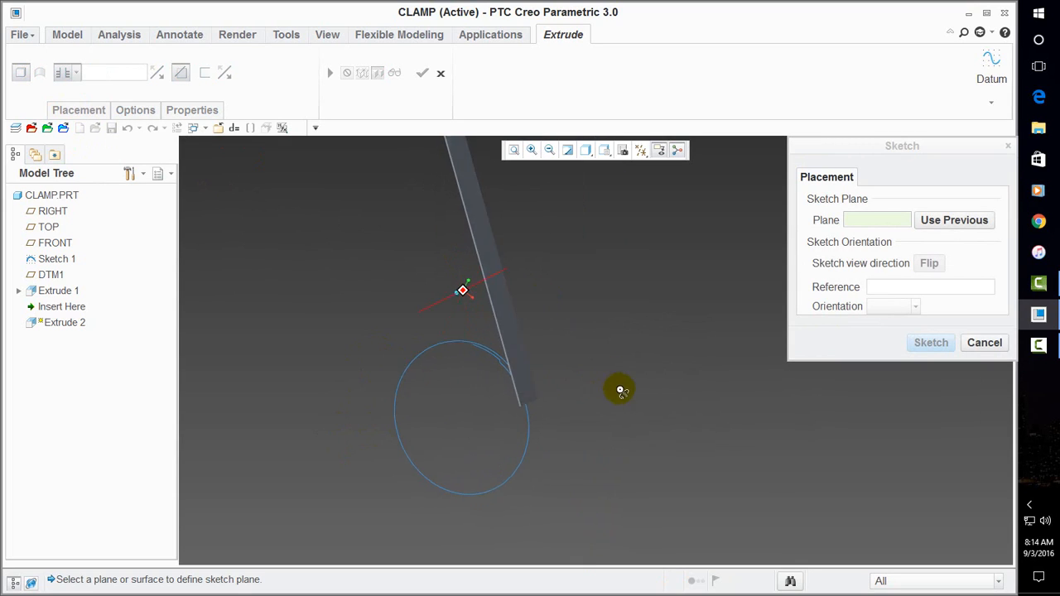
click(482, 240)
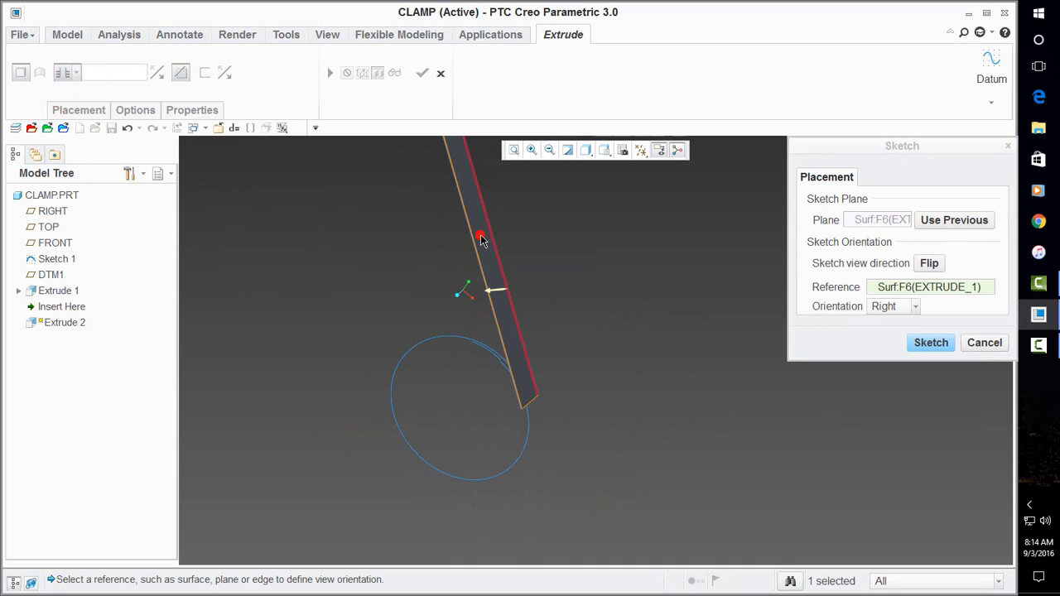
middle_drag(669, 343, 623, 374)
click(907, 290)
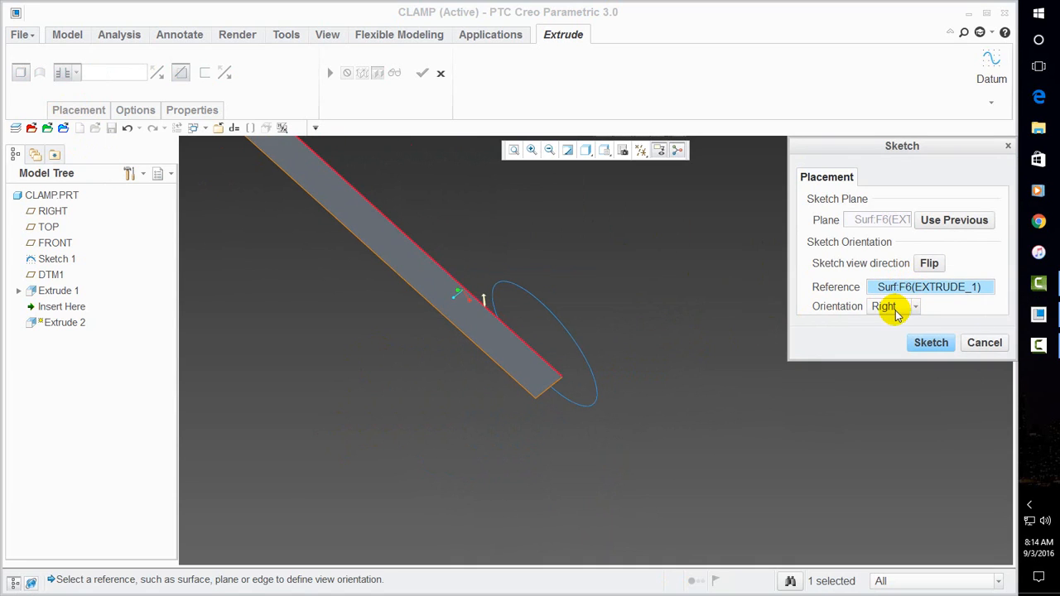
click(933, 345)
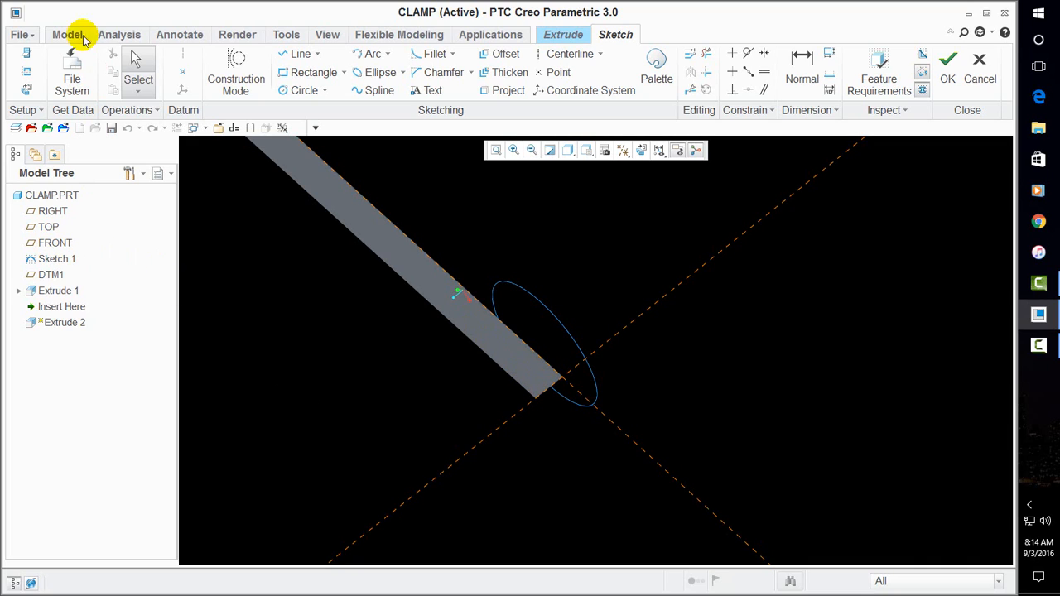
Add the FRONT plane as a sketch reference, then view the sketch face-on in No Hidden display at the band's end
click(27, 73)
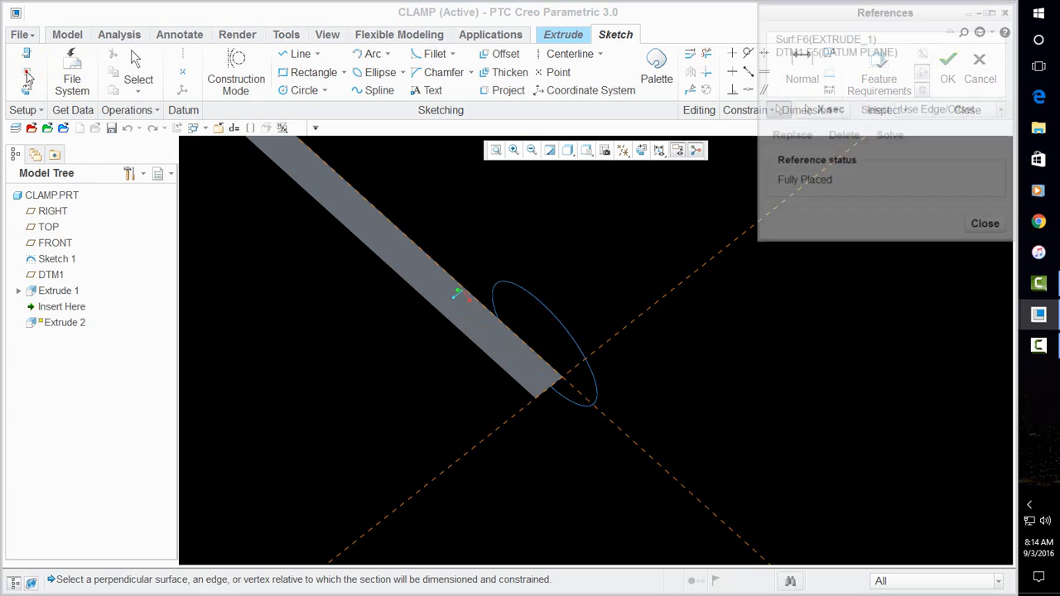
click(52, 243)
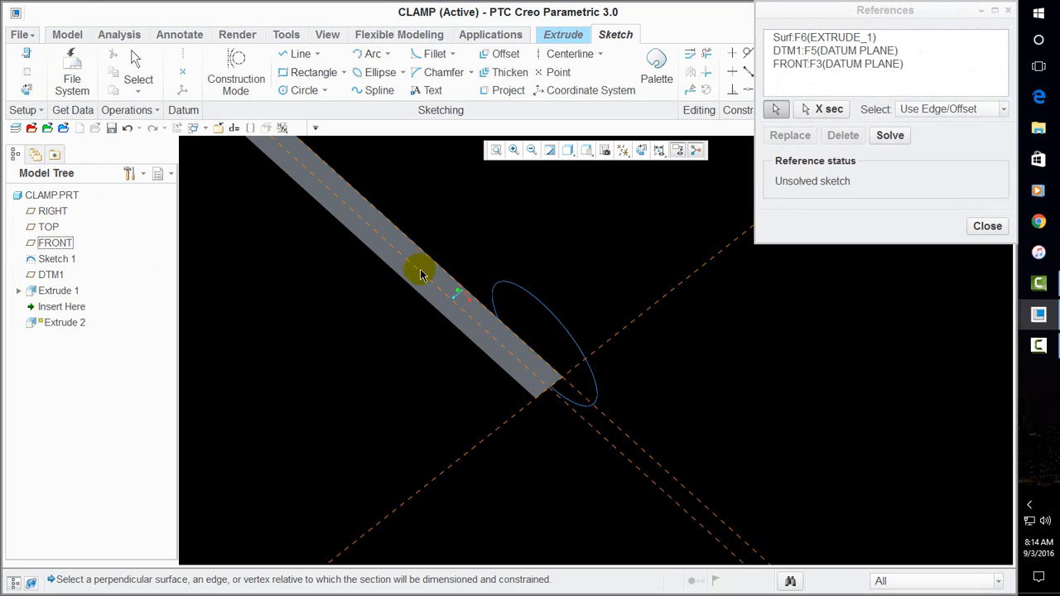
click(987, 225)
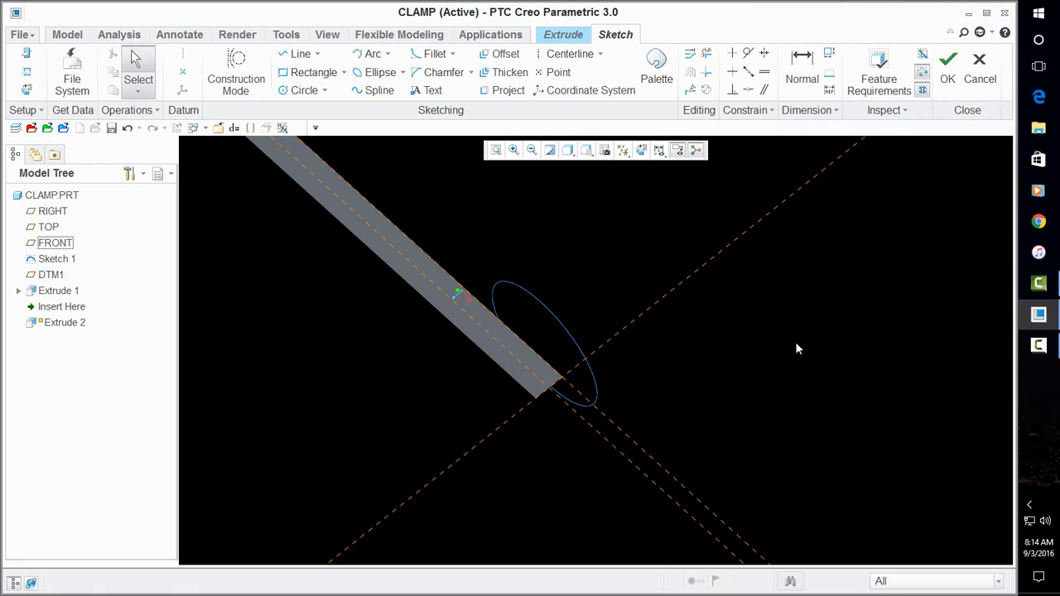
click(26, 90)
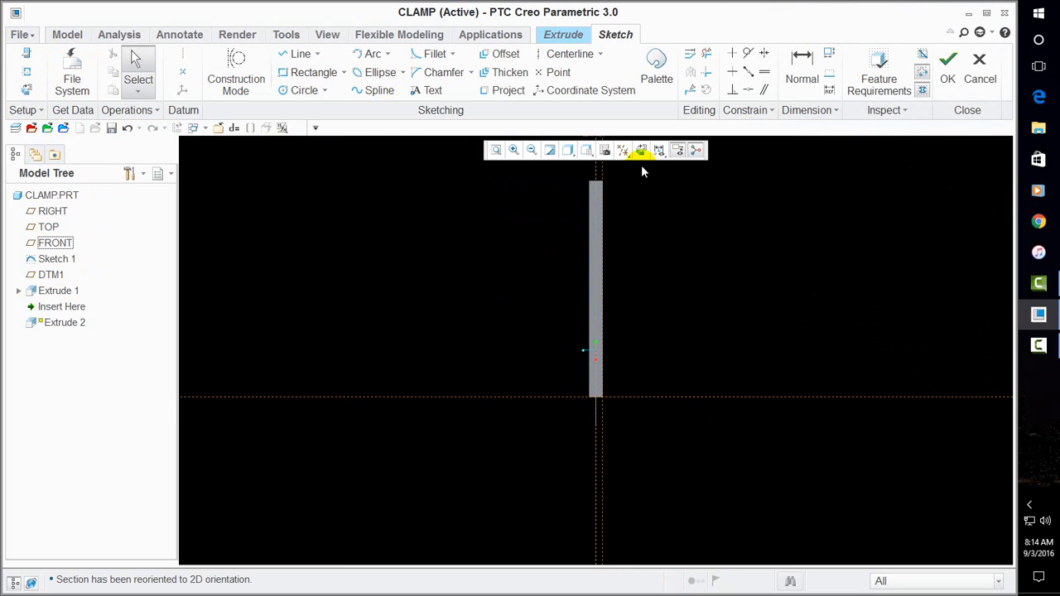
click(568, 151)
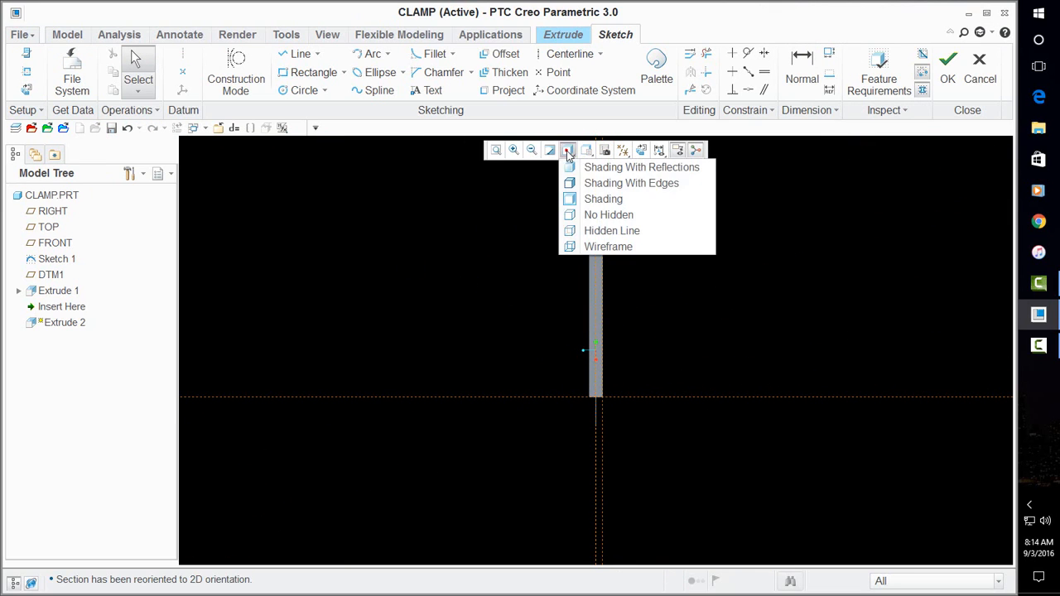
click(613, 215)
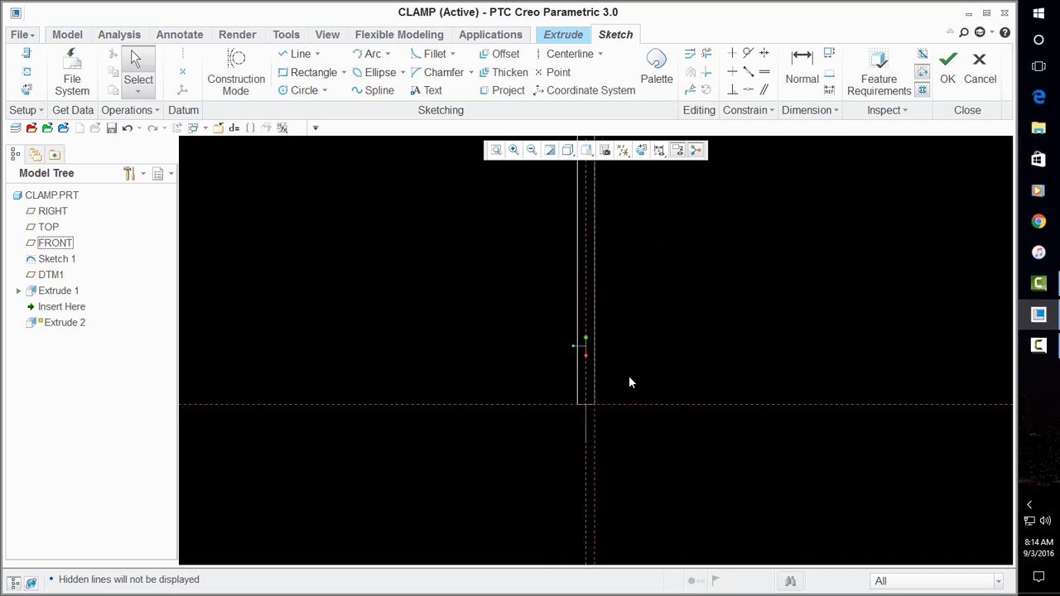
scroll(580, 394, up, 10)
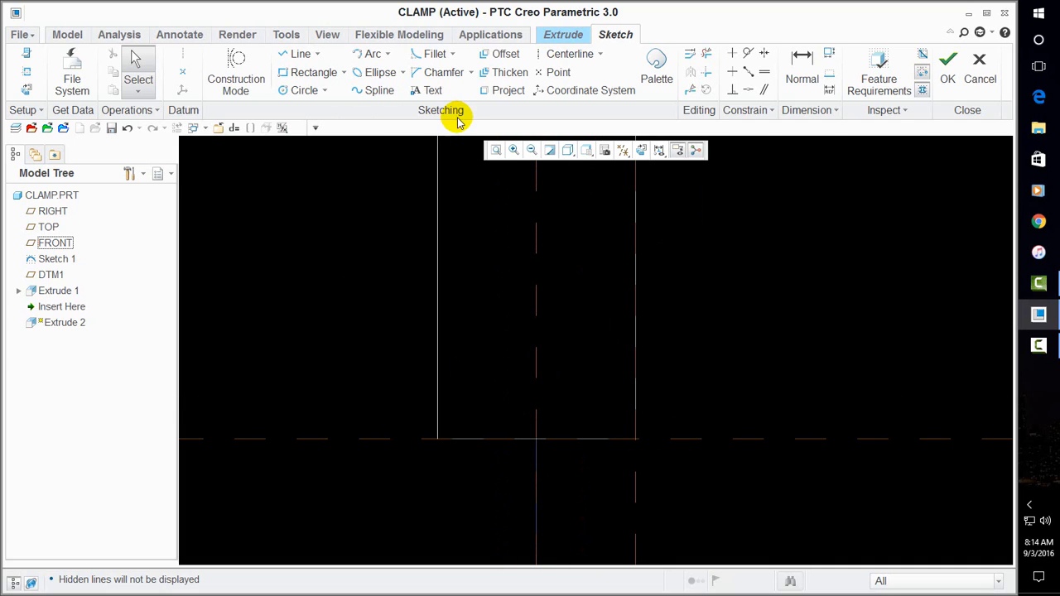
Draw a vertical centerline along the FRONT plane through the middle of the band
click(562, 56)
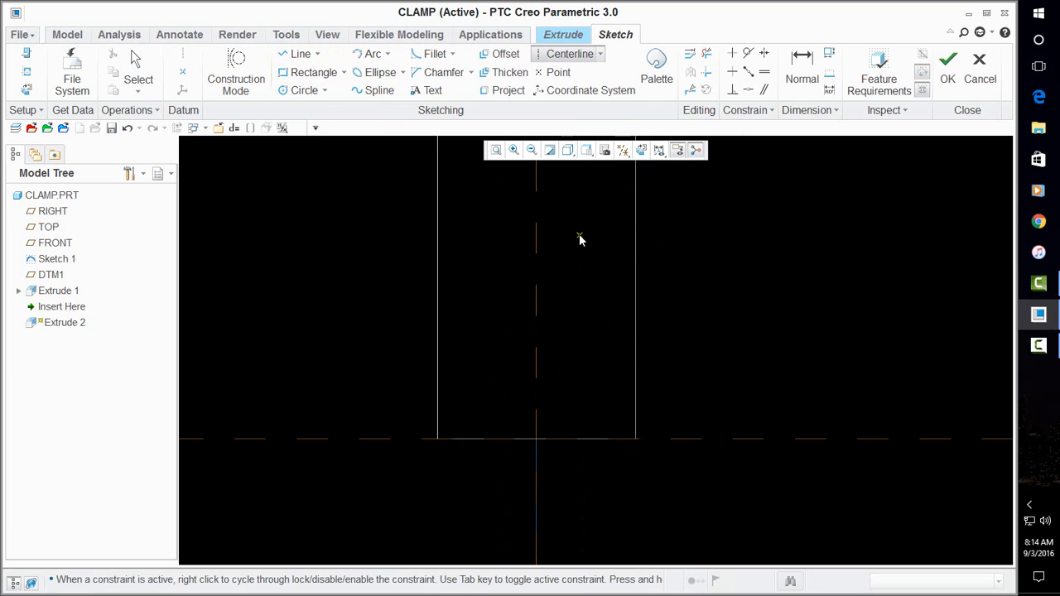
click(536, 196)
click(544, 262)
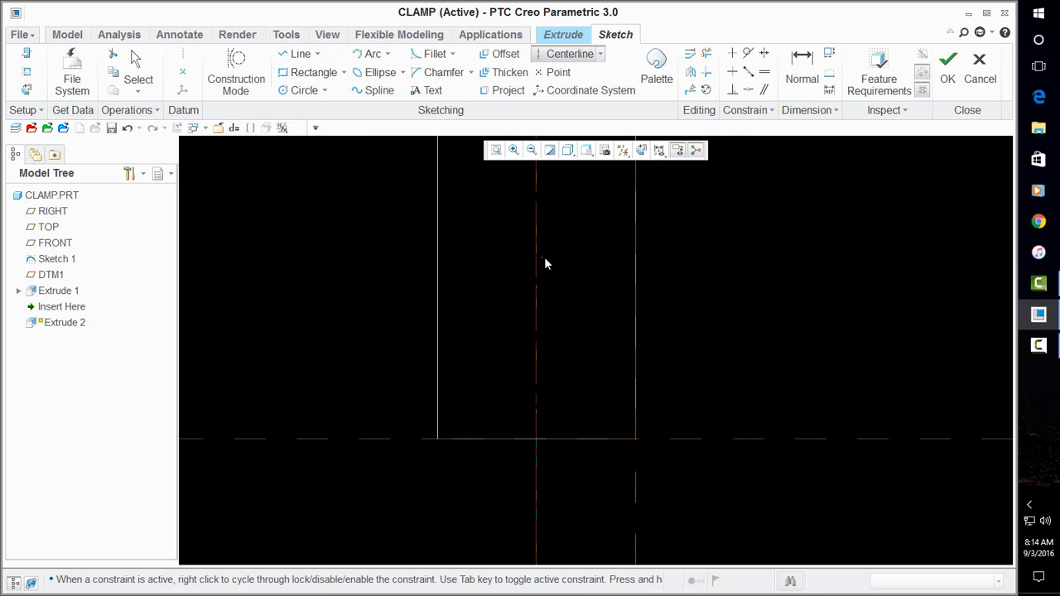
middle_click(767, 262)
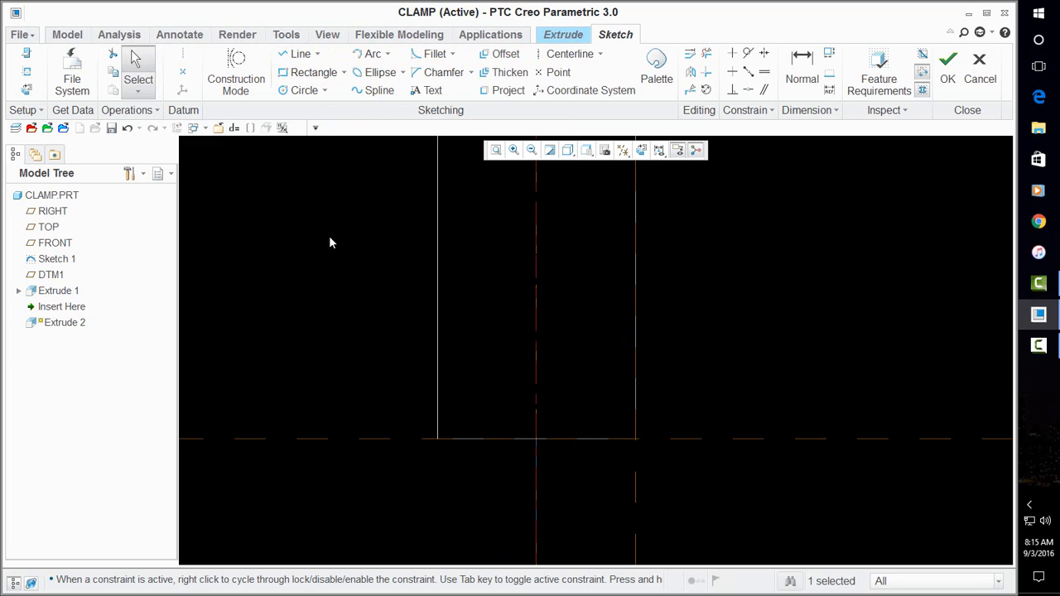
Sketch a closed corner profile about 0.51 tall: an arc of about 1.07 radius tangent to the band's long edge, plus two straight closing lines
click(368, 57)
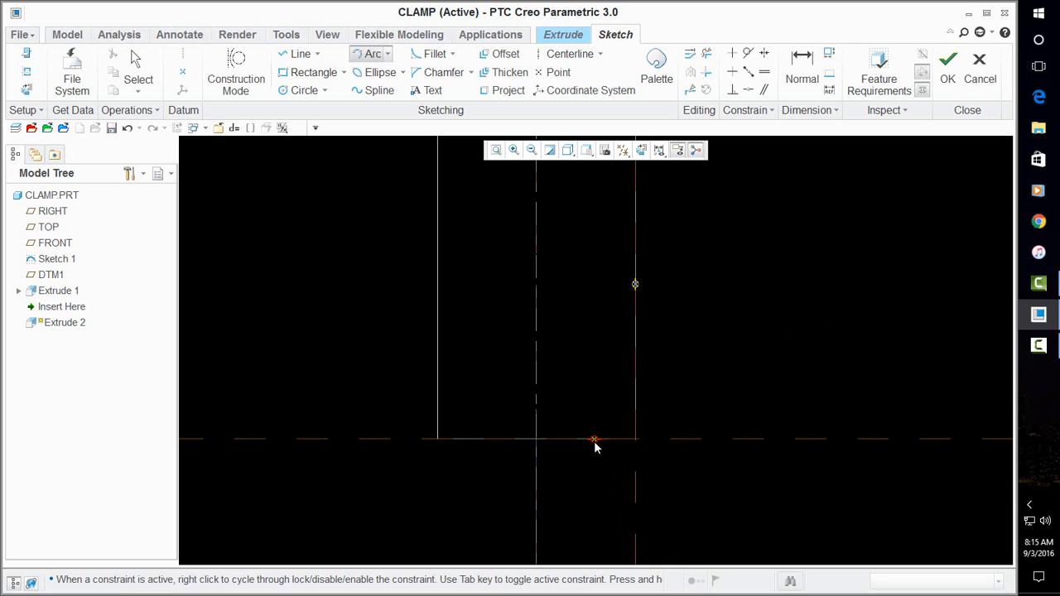
click(593, 439)
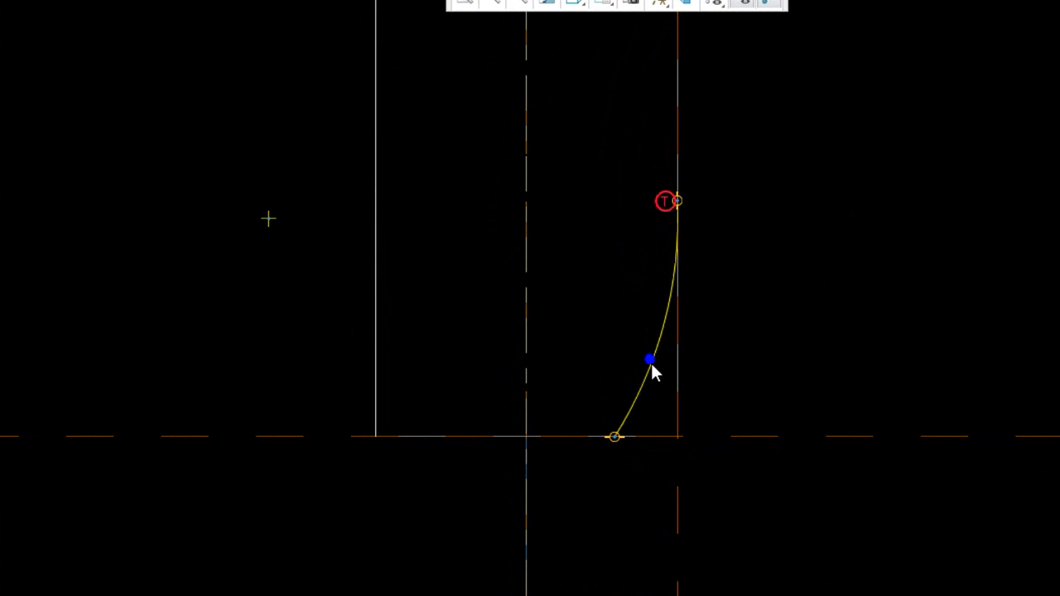
click(648, 364)
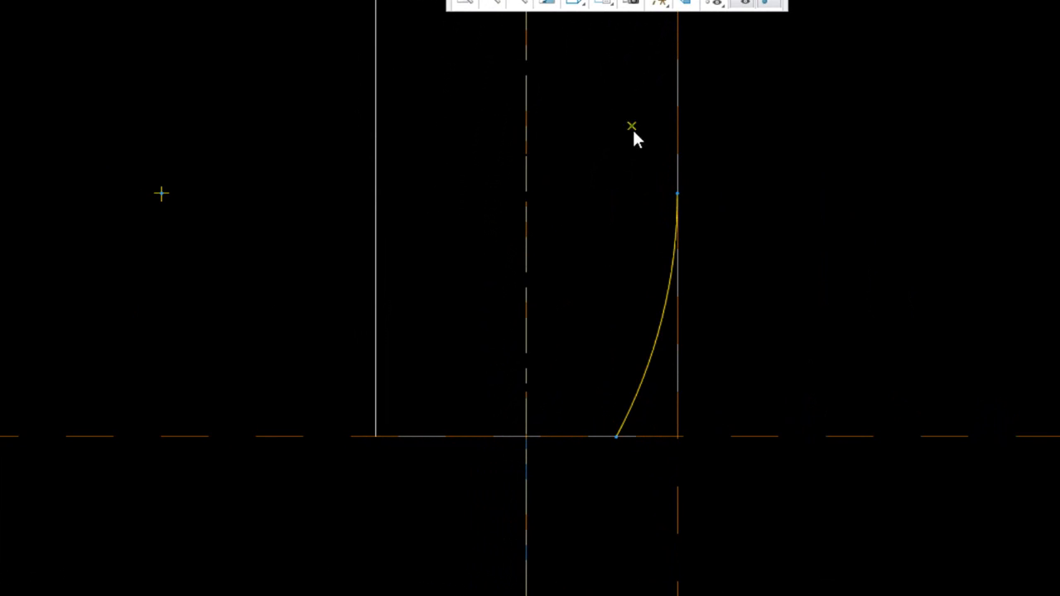
click(685, 196)
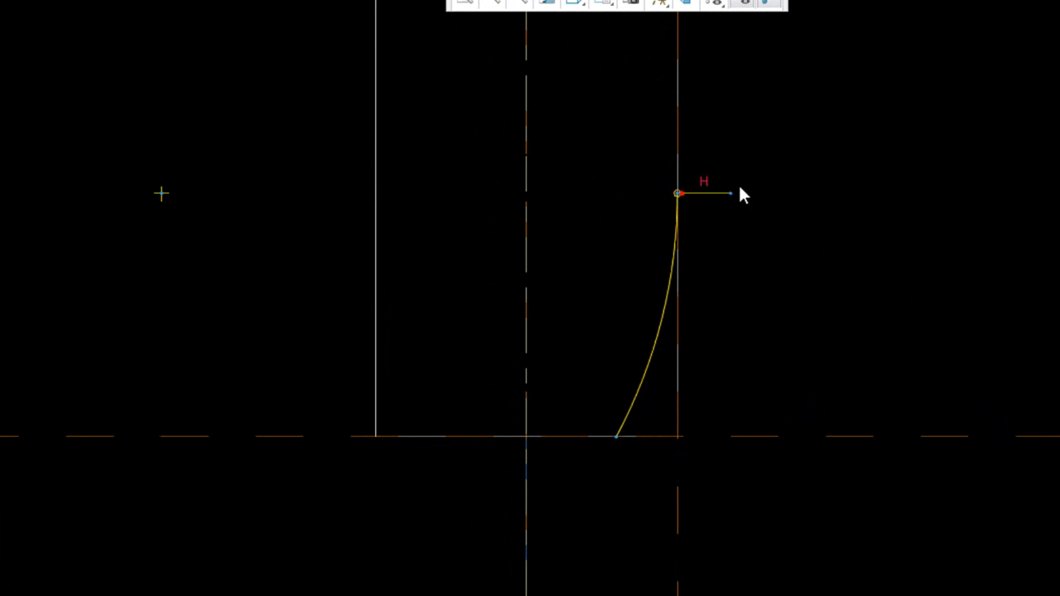
click(678, 437)
click(617, 439)
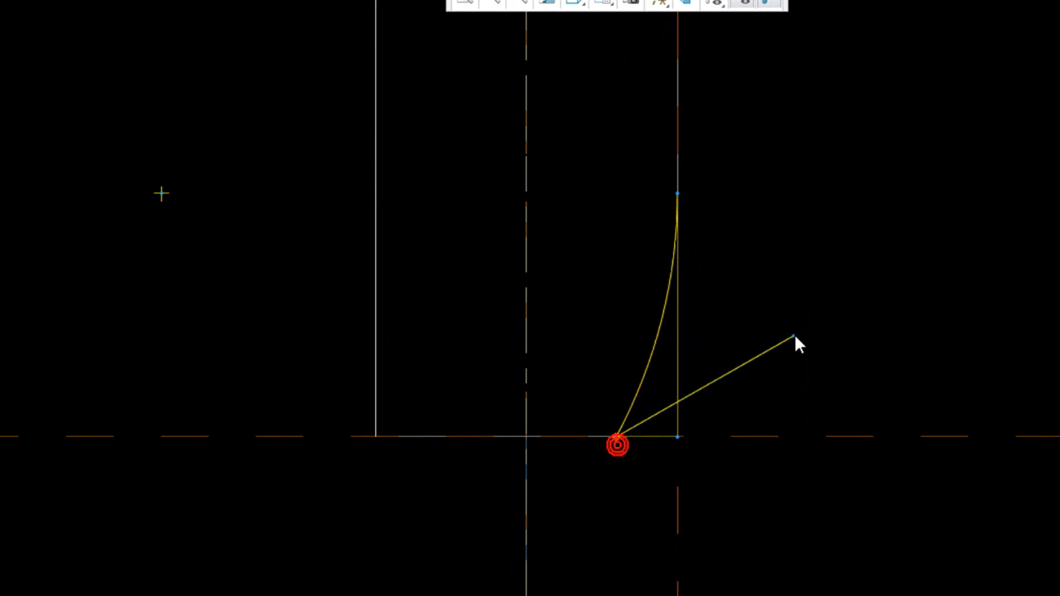
key(Escape)
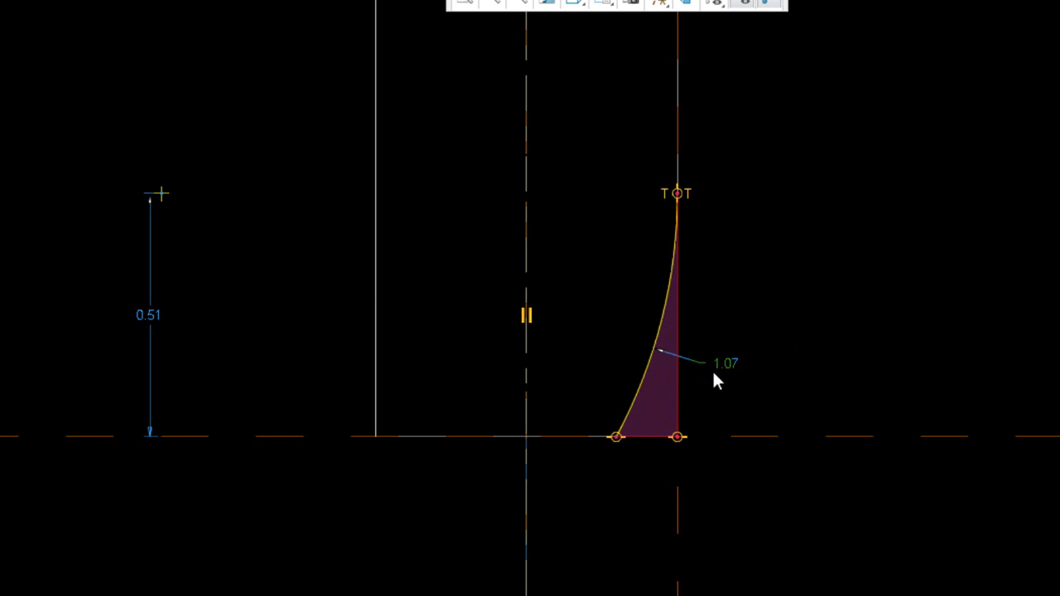
Dimension the corner profile's straight side along the band's long edge and set its length to 0.2
scroll(706, 240, up, 4)
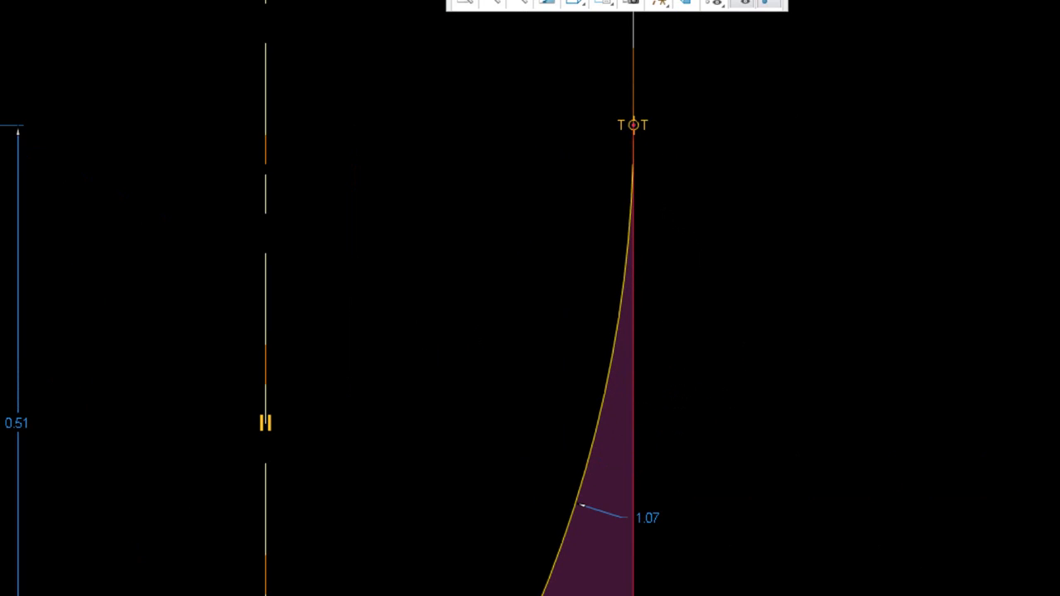
click(624, 356)
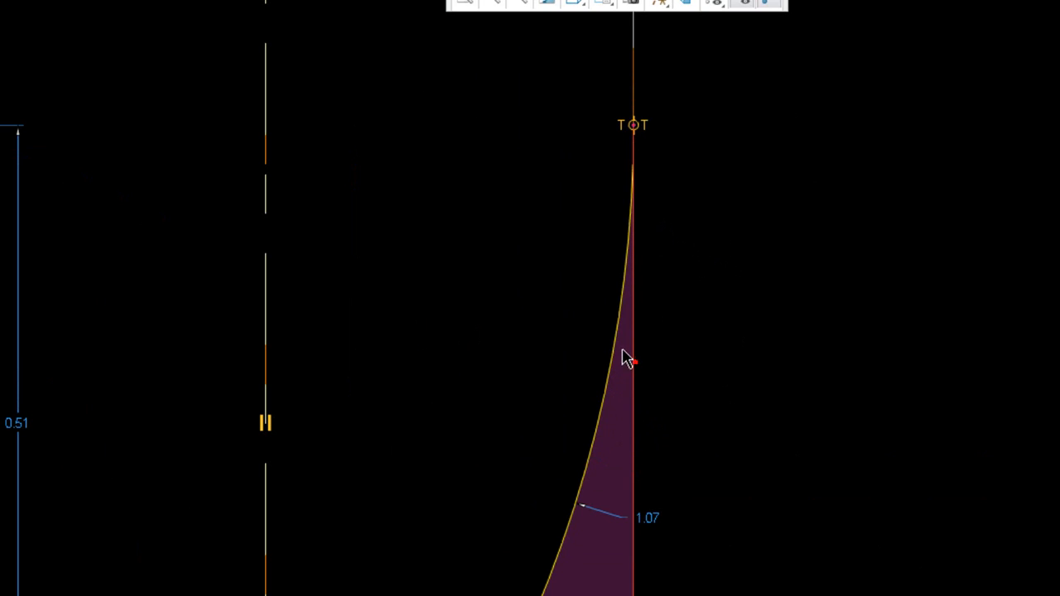
scroll(551, 172, down, 4)
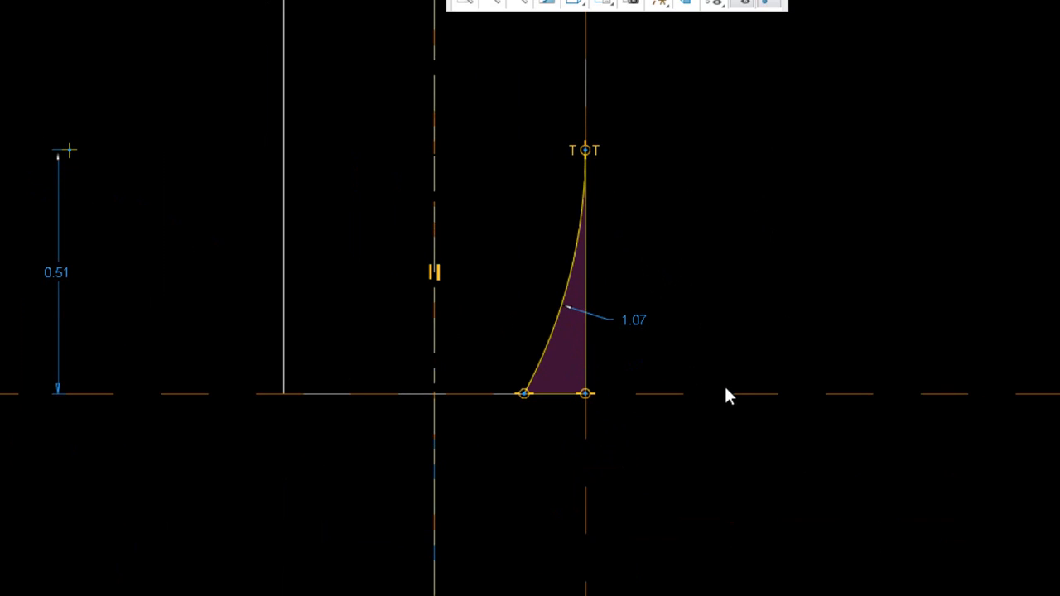
click(555, 244)
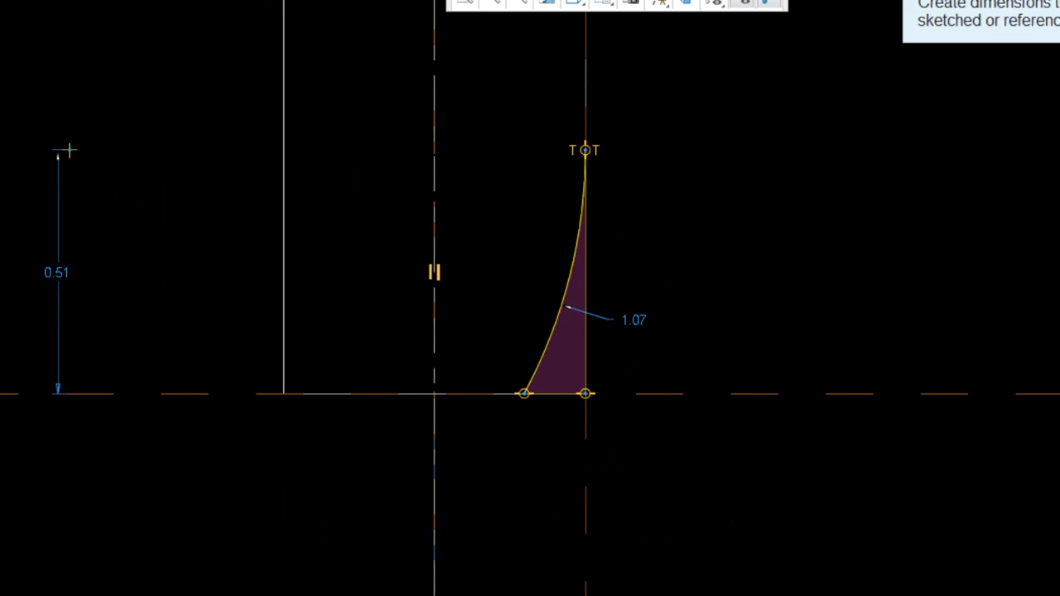
click(588, 280)
middle_click(654, 298)
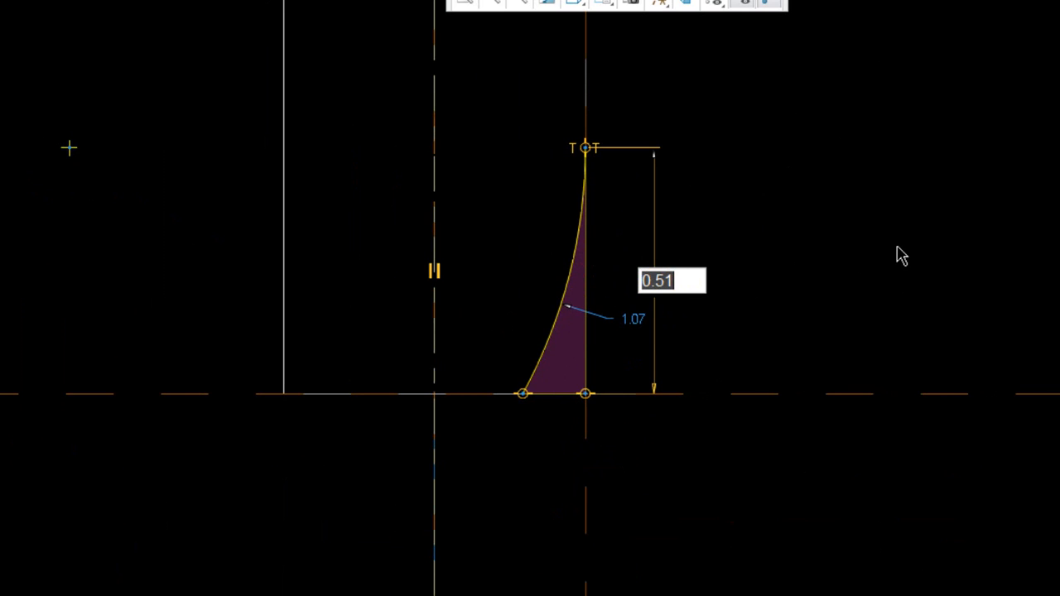
text(.2)
key(Return)
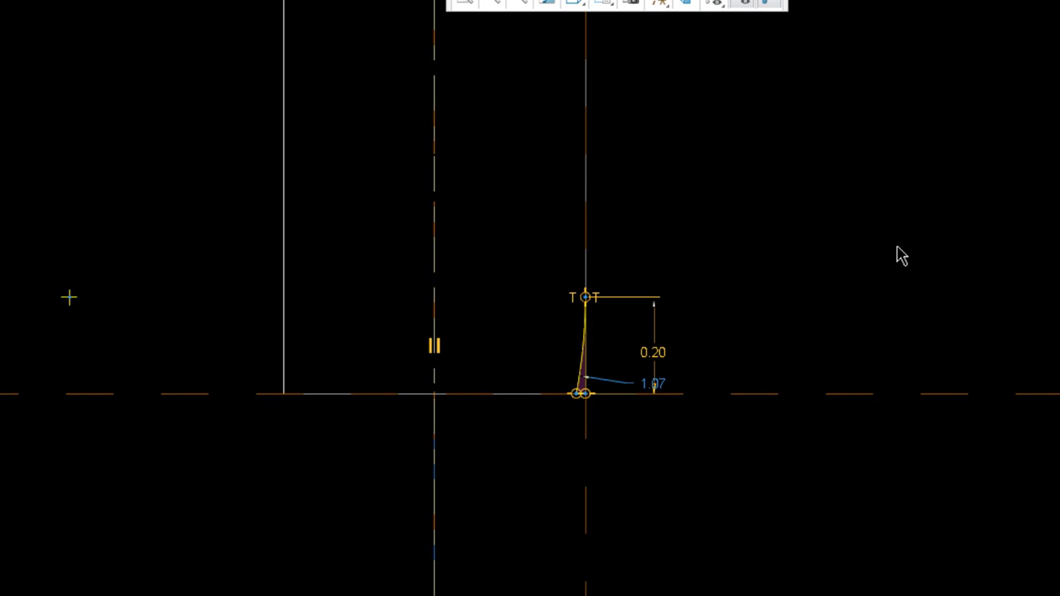
Dimension the corner profile's short side along the band's end edge and set its length to 0.1
scroll(606, 402, up, 5)
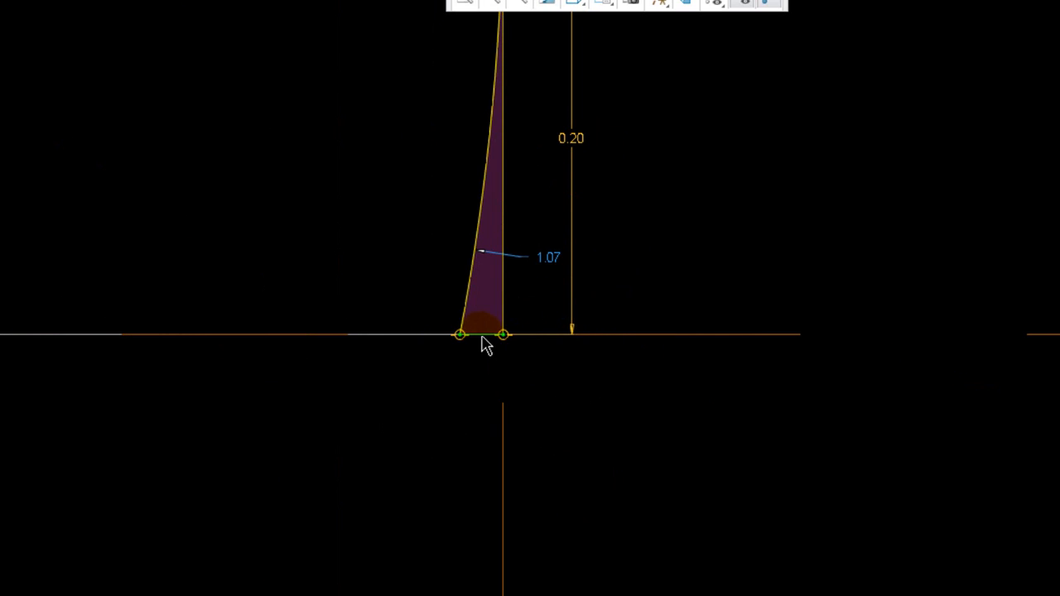
click(486, 339)
middle_click(563, 406)
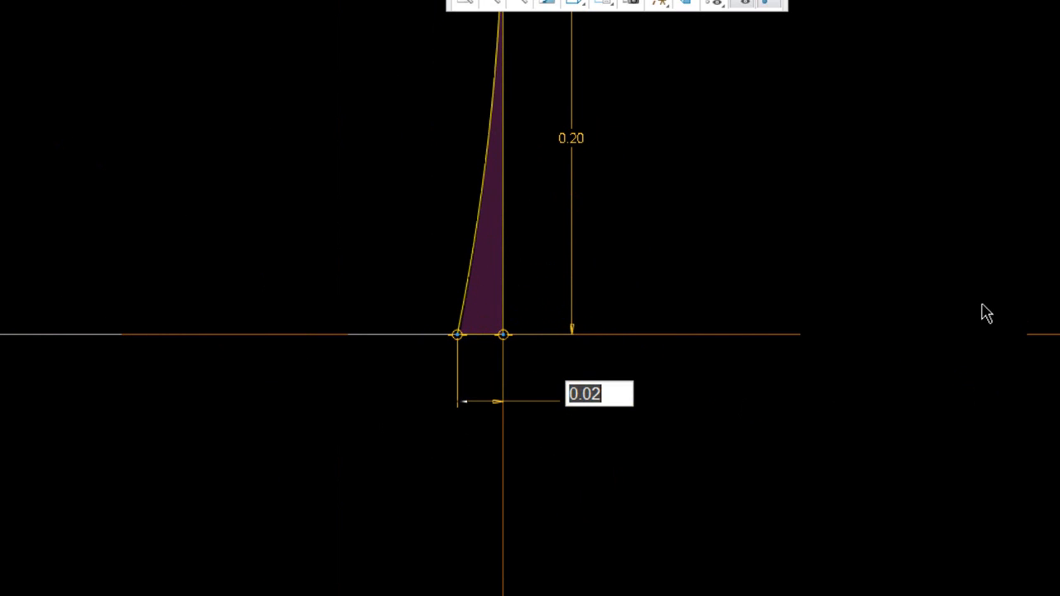
text(.)
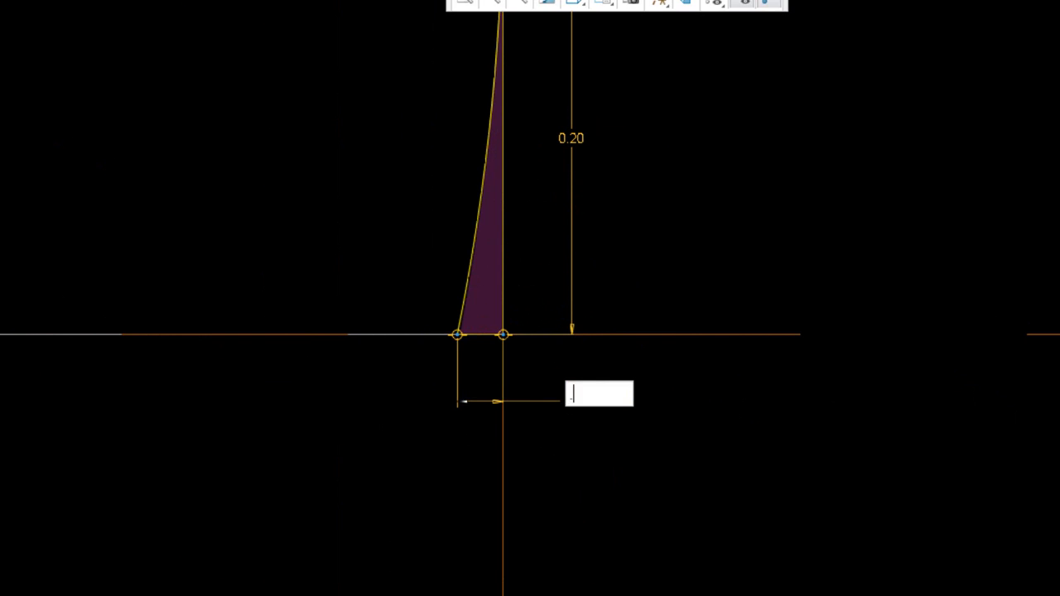
text(1)
key(Return)
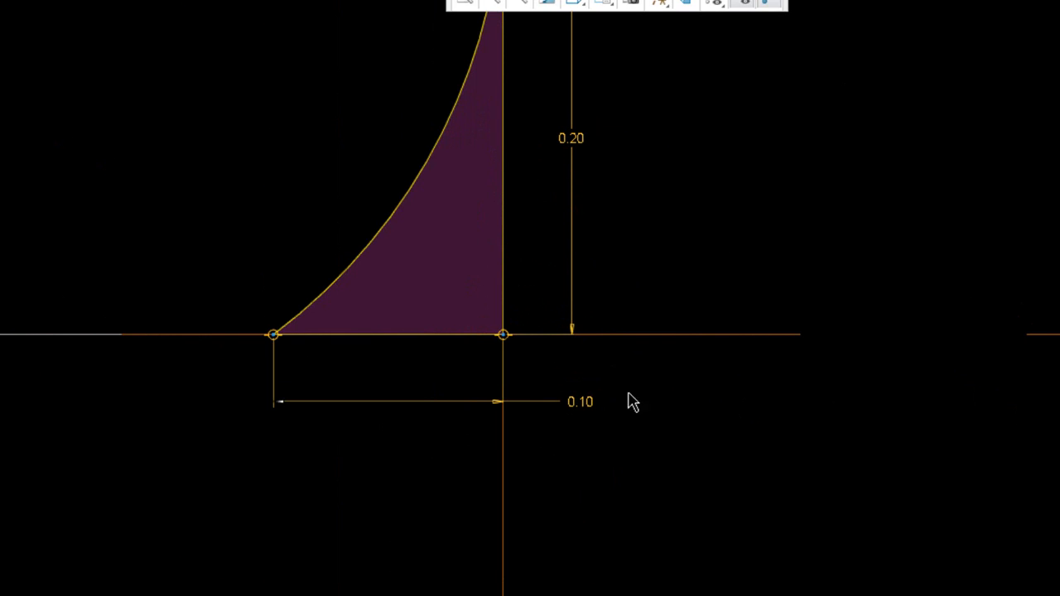
scroll(751, 363, up, 8)
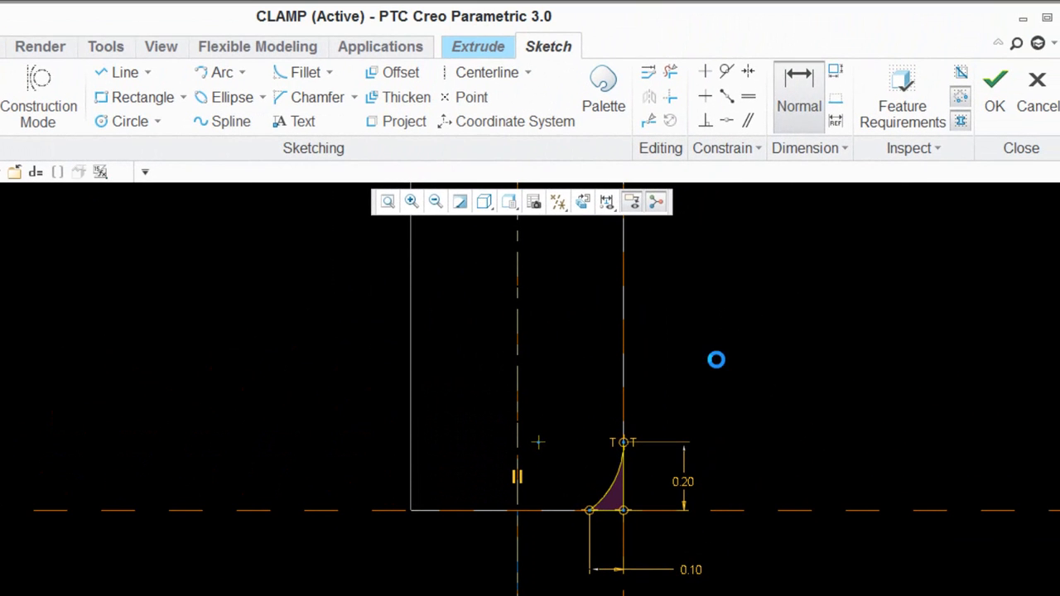
middle_click(716, 359)
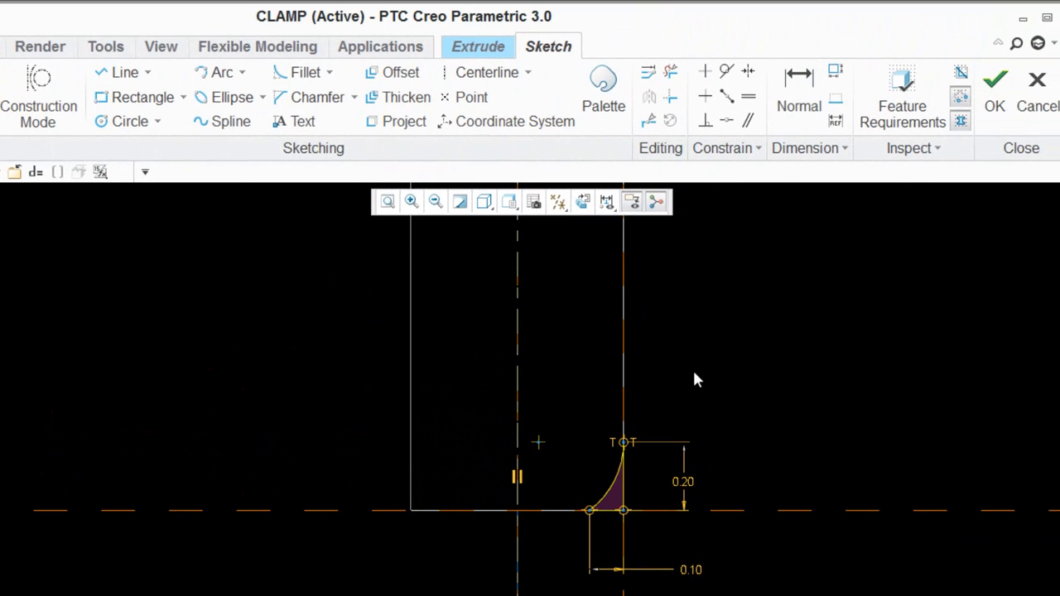
Mirror the whole corner profile about the vertical centerline onto the band's opposite edge
drag(561, 401, 652, 537)
click(650, 98)
click(520, 294)
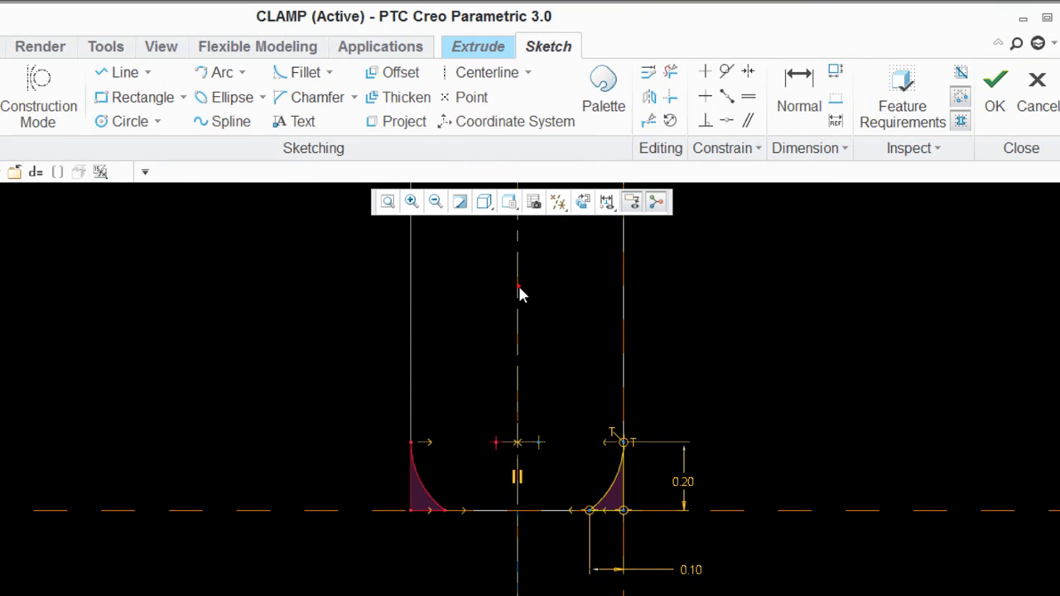
scroll(393, 516, down, 2)
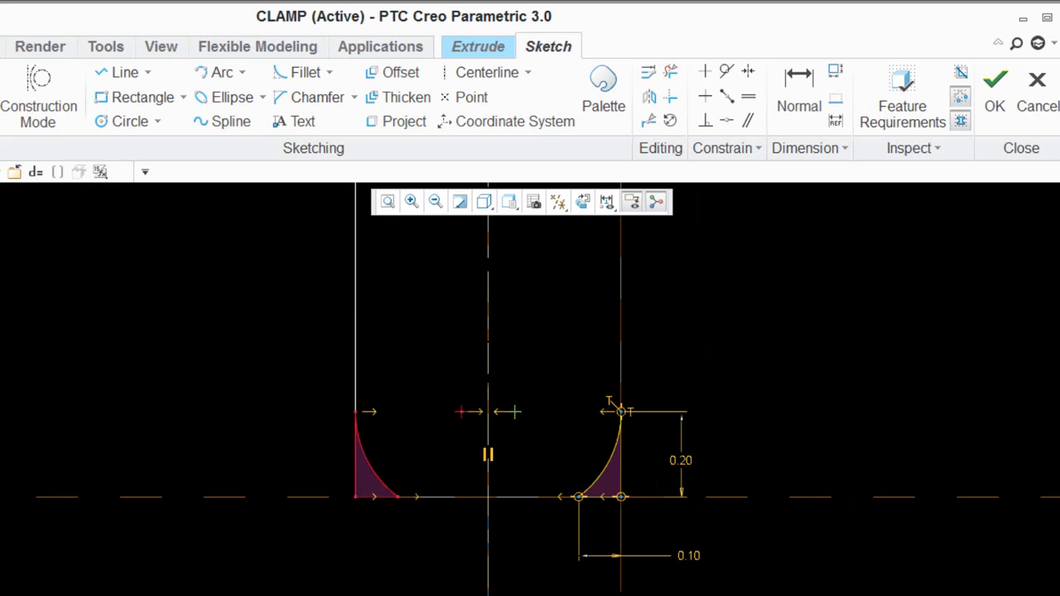
Sketch an arc of about 0.41 radius centered on the centerline below the band's end edge, and close it with a straight line along that edge
click(242, 72)
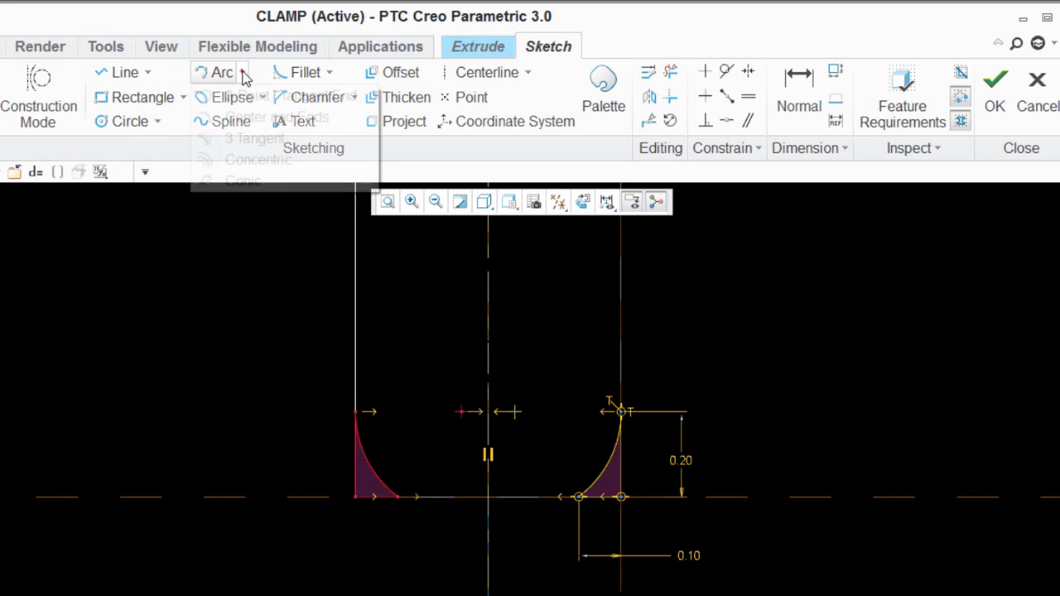
click(302, 116)
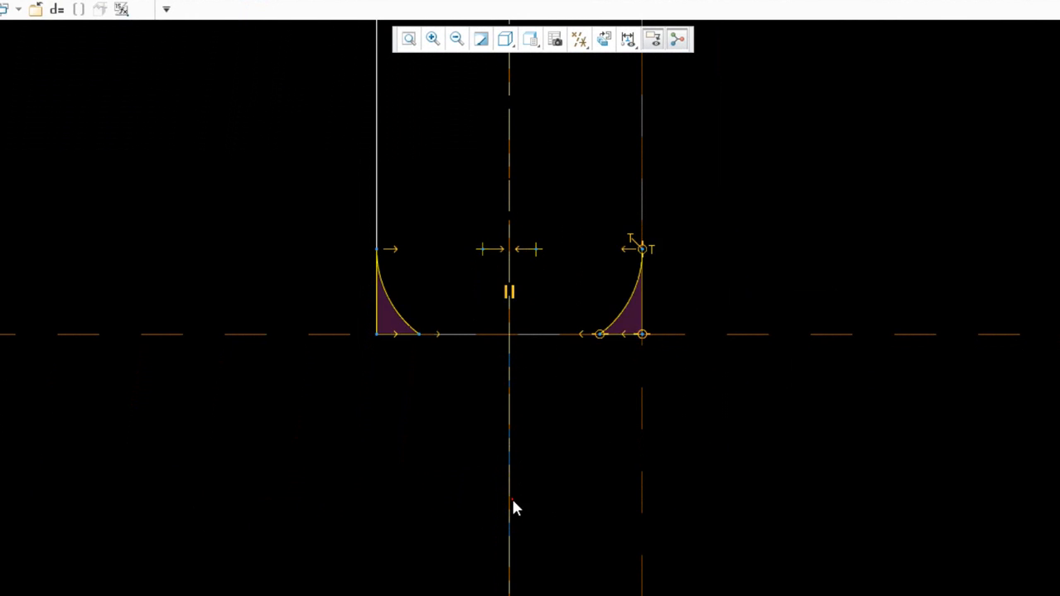
click(511, 502)
scroll(480, 286, up, 3)
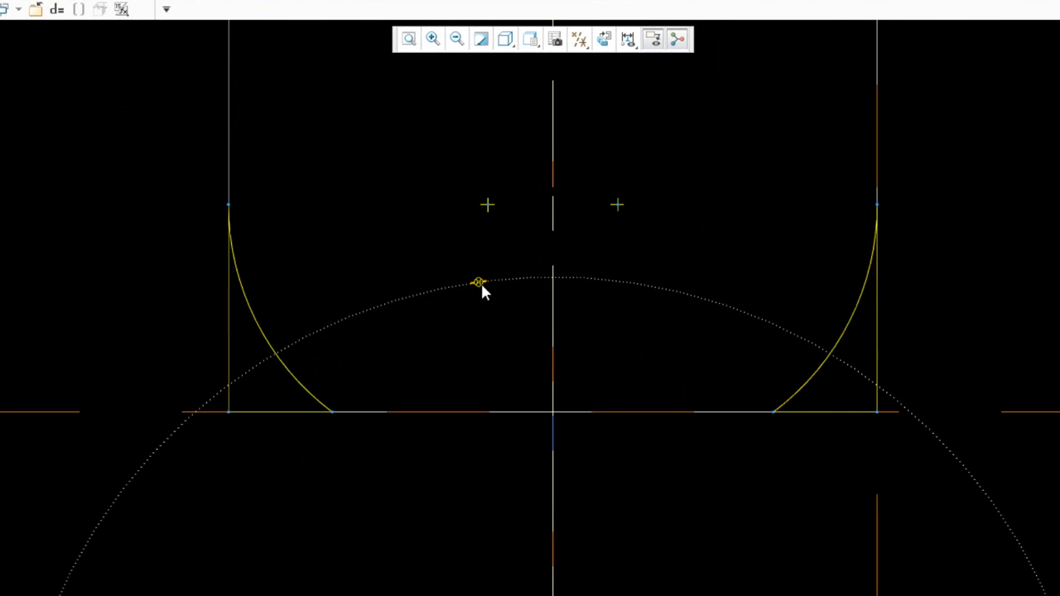
click(424, 413)
click(644, 415)
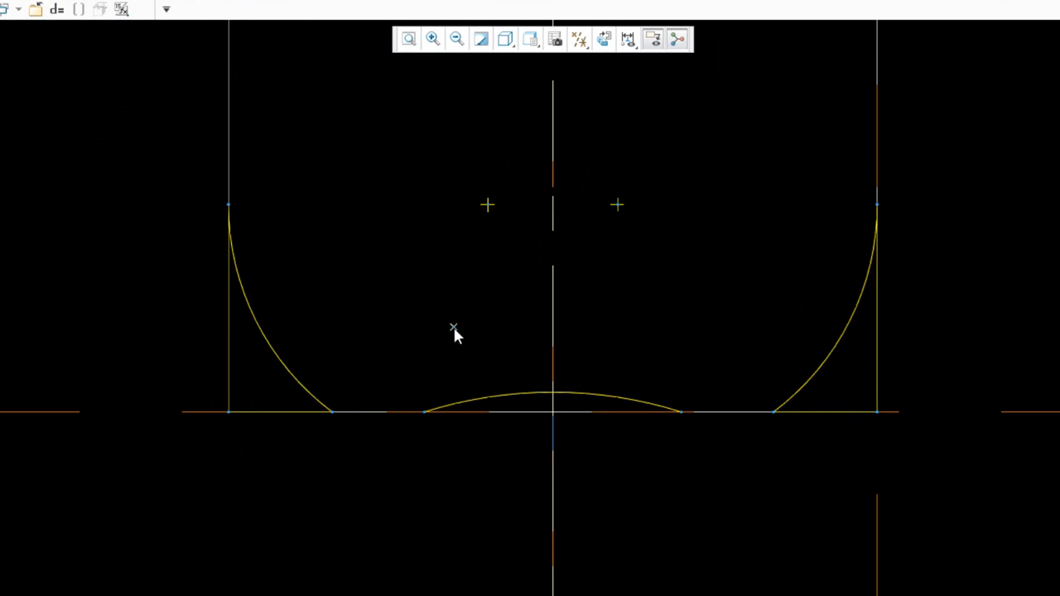
click(430, 414)
click(680, 414)
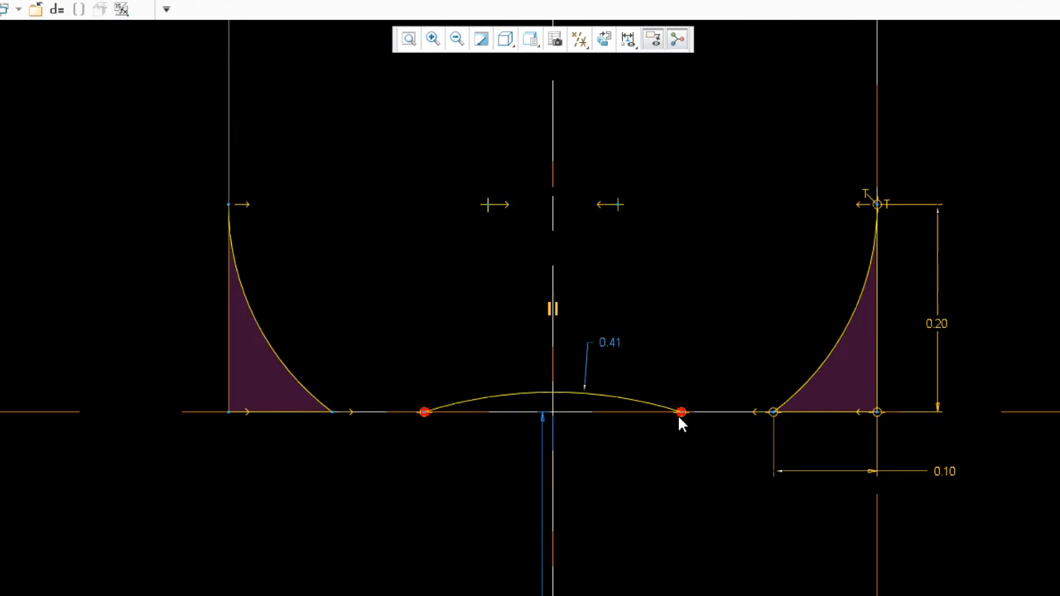
middle_click(673, 446)
middle_click(673, 451)
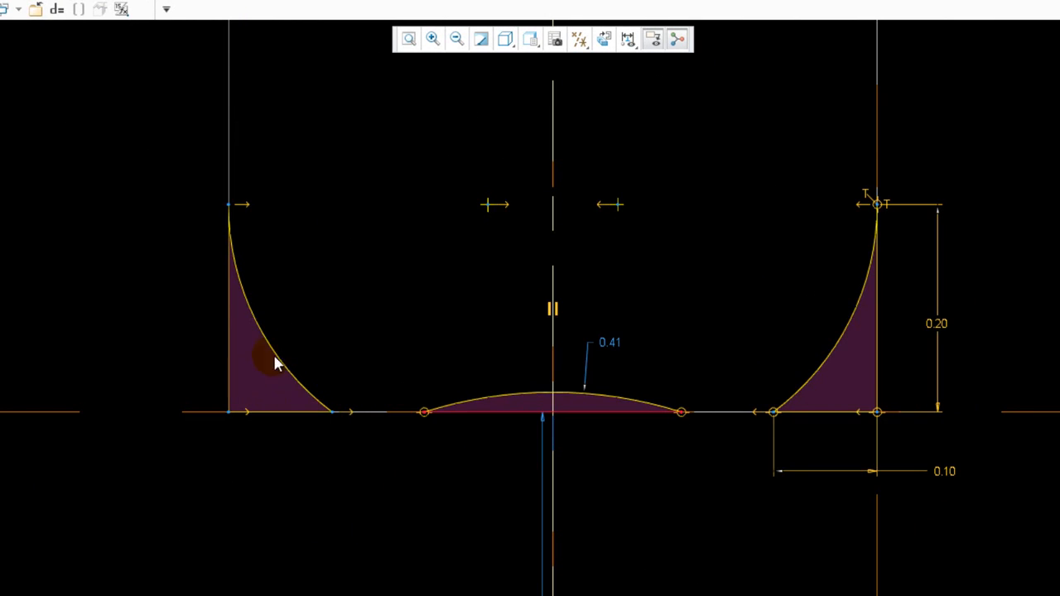
Constrain the middle arc and the corner profile's arc to equal radii
scroll(291, 257, up, 2)
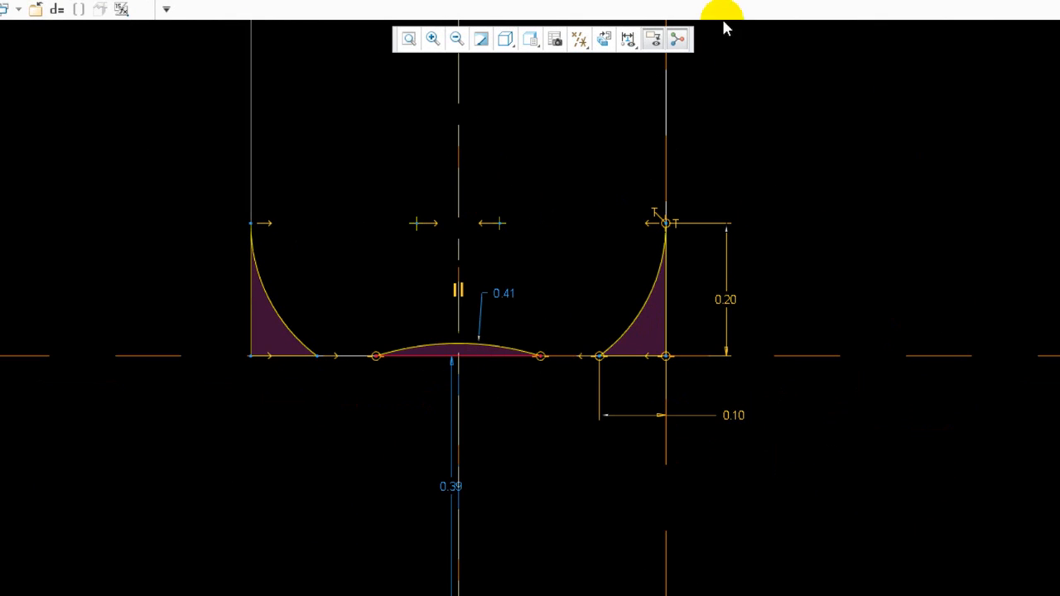
click(651, 312)
click(491, 350)
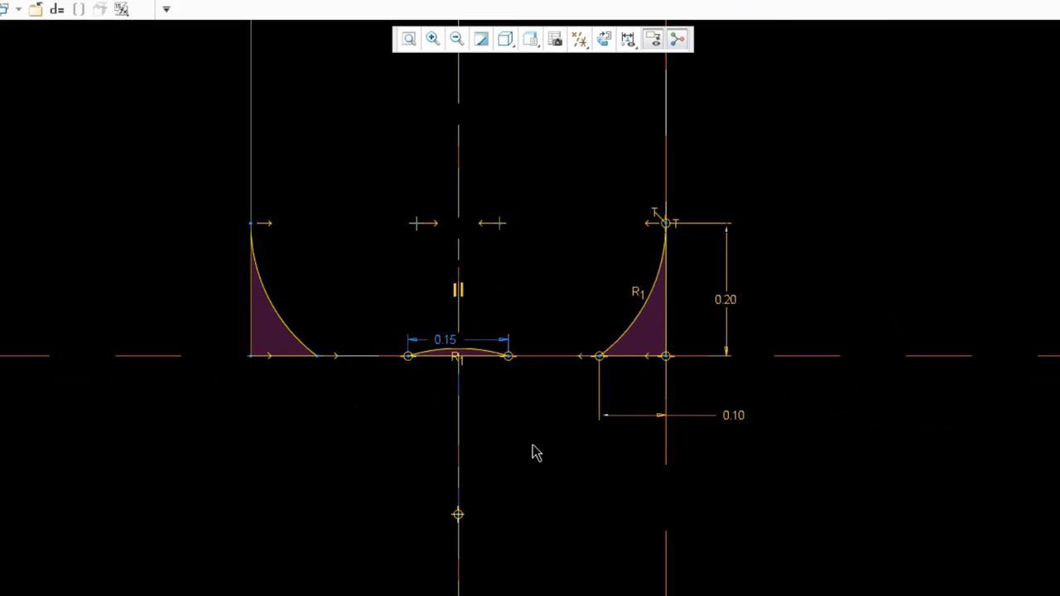
Dimension the middle arc's height above the band's end edge and set it to 0.1
scroll(456, 355, up, 5)
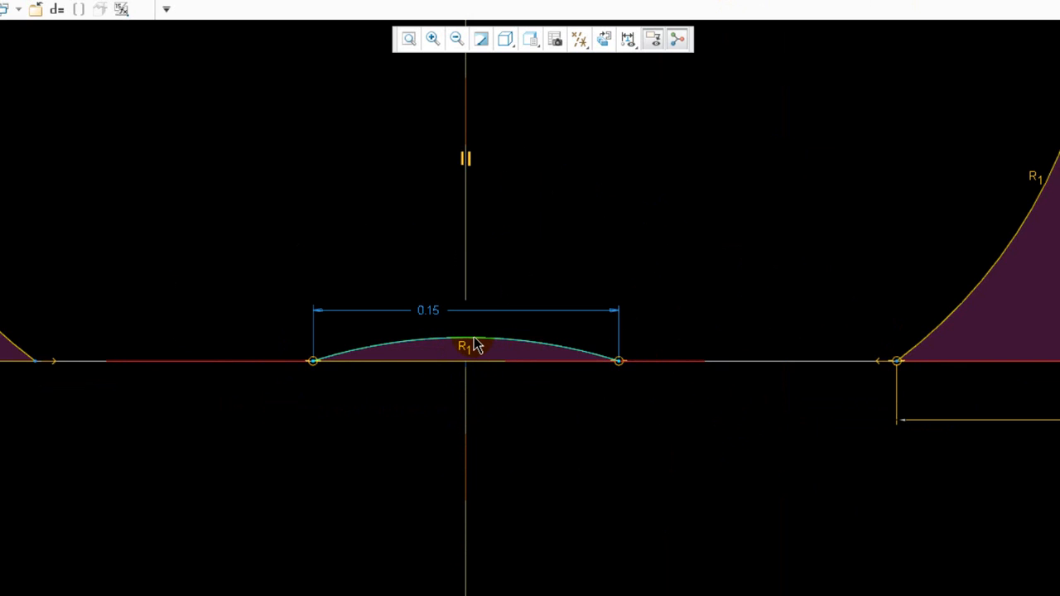
click(476, 345)
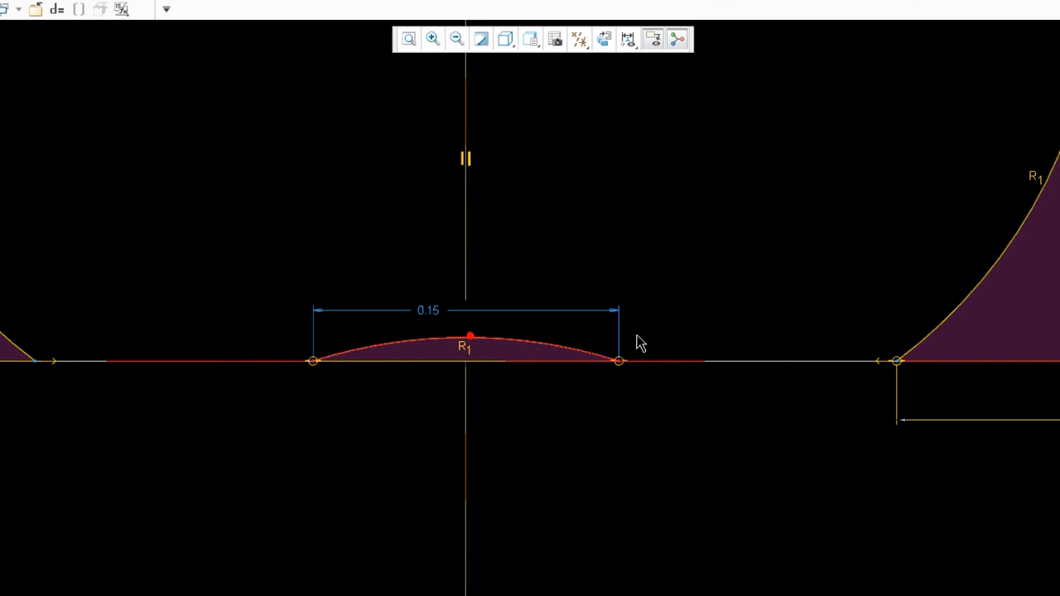
middle_click(696, 300)
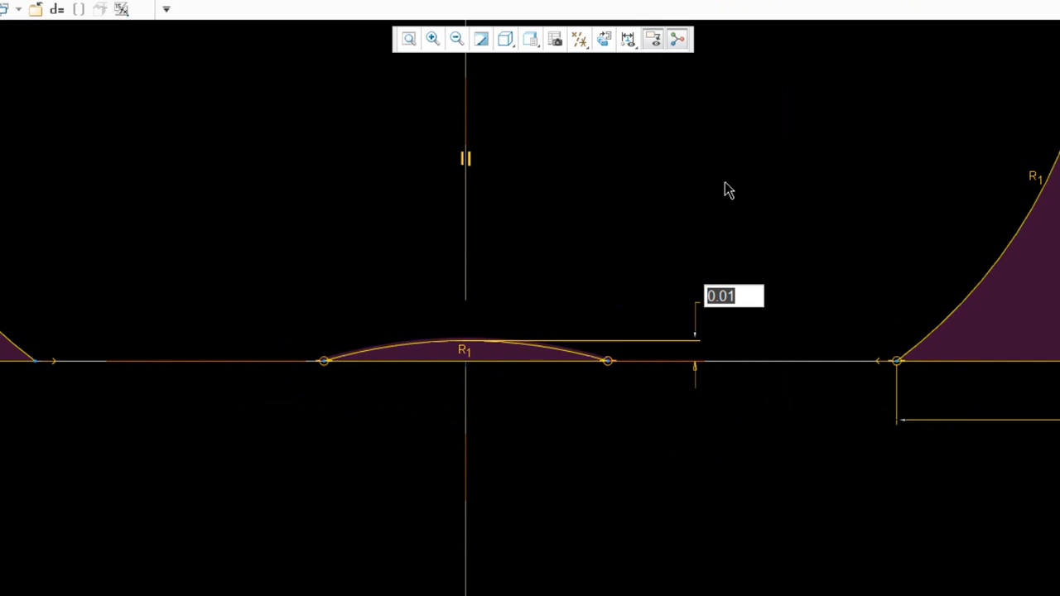
text(0.1)
key(Return)
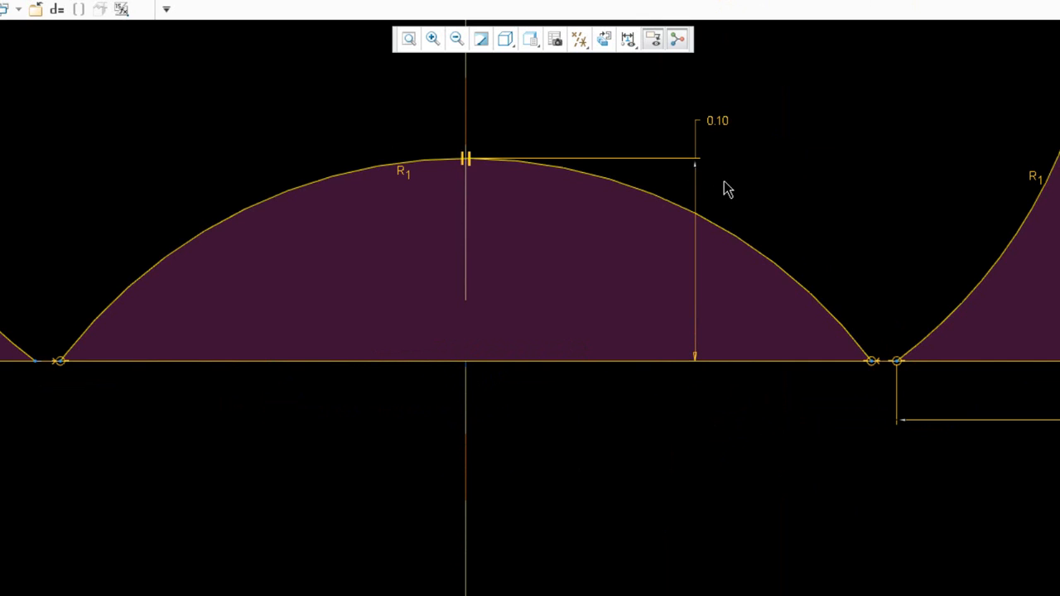
Set the middle arc's height to 0.05
scroll(523, 367, down, 5)
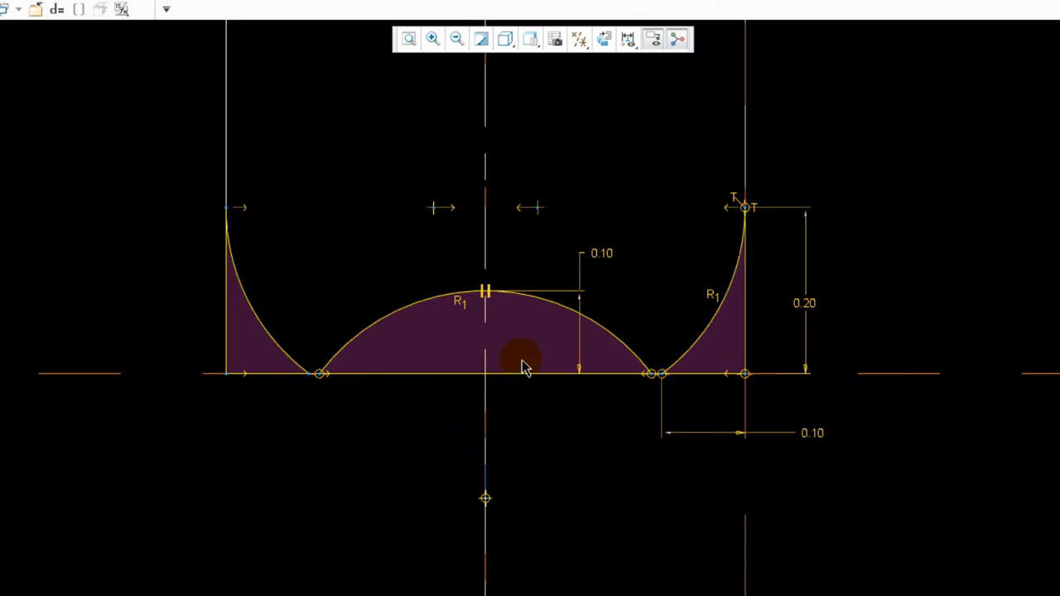
double_click(595, 265)
text(.0)
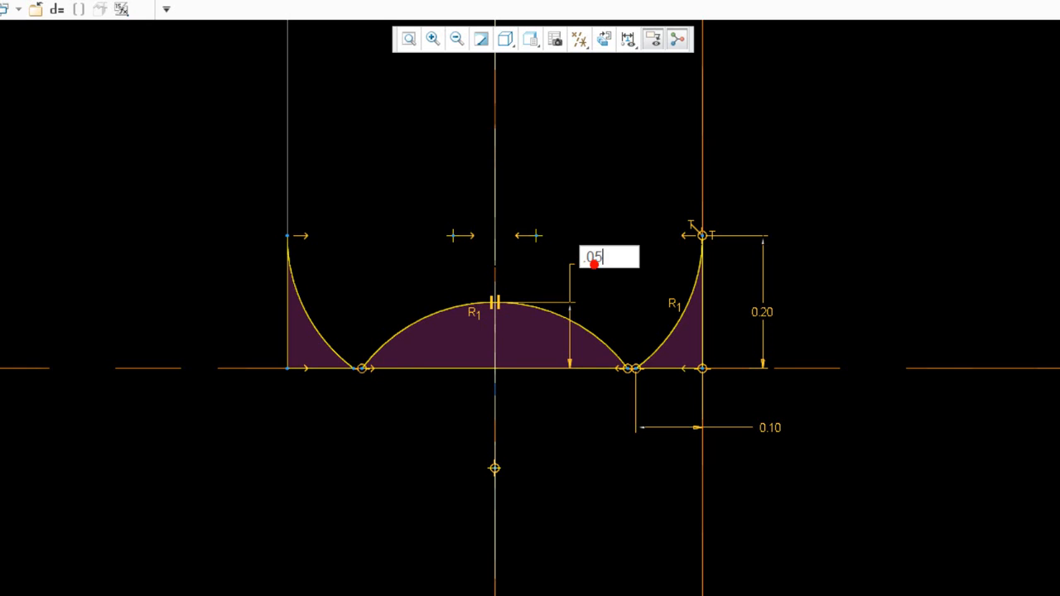
text(5)
key(Return)
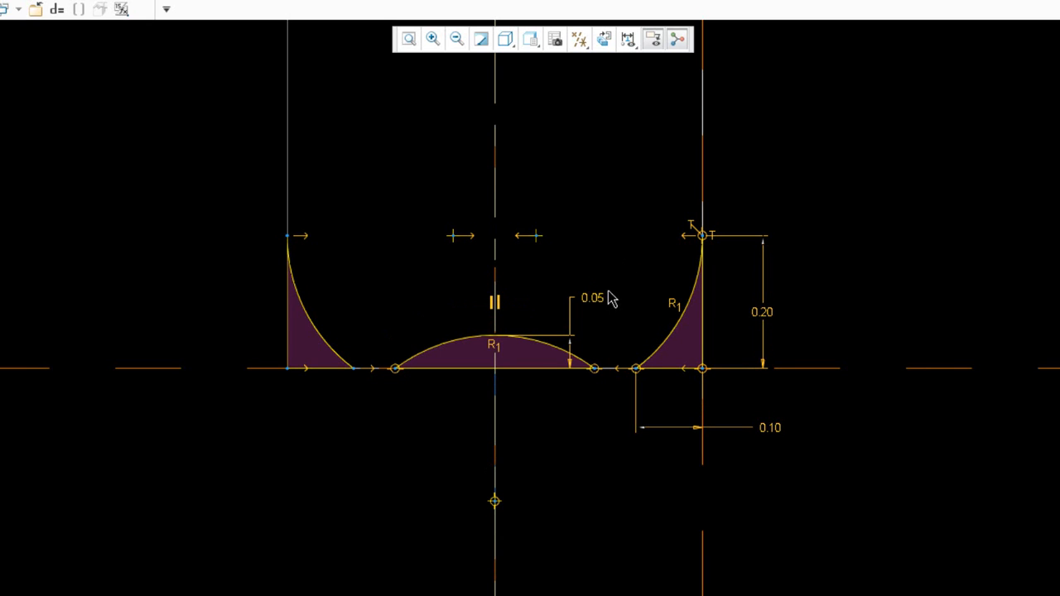
Set the middle arc's height to 0.03, then finish the sketch and complete the extruded cut
double_click(601, 302)
text(0.03)
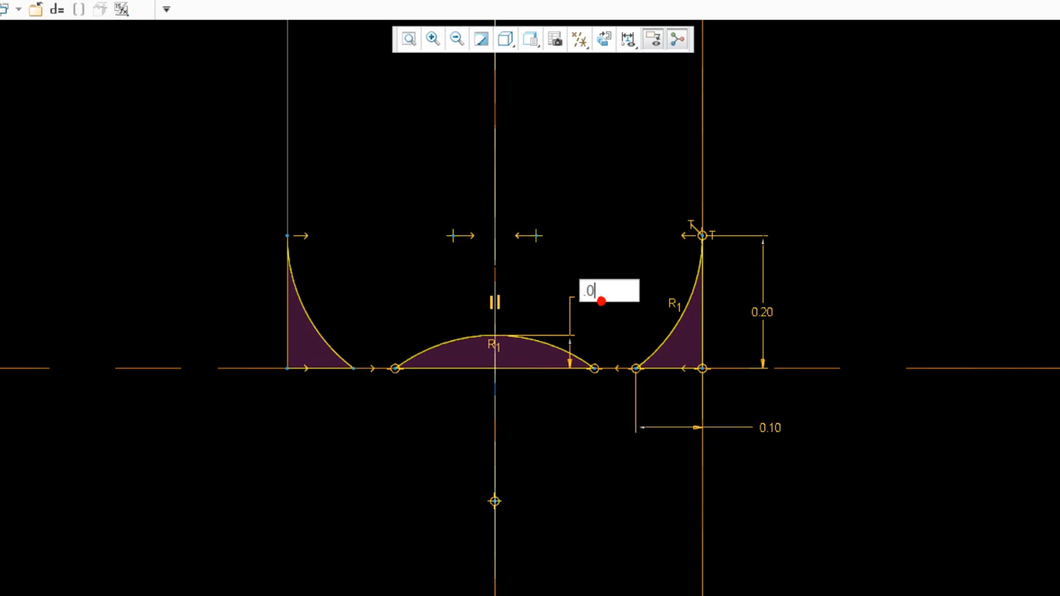
key(Return)
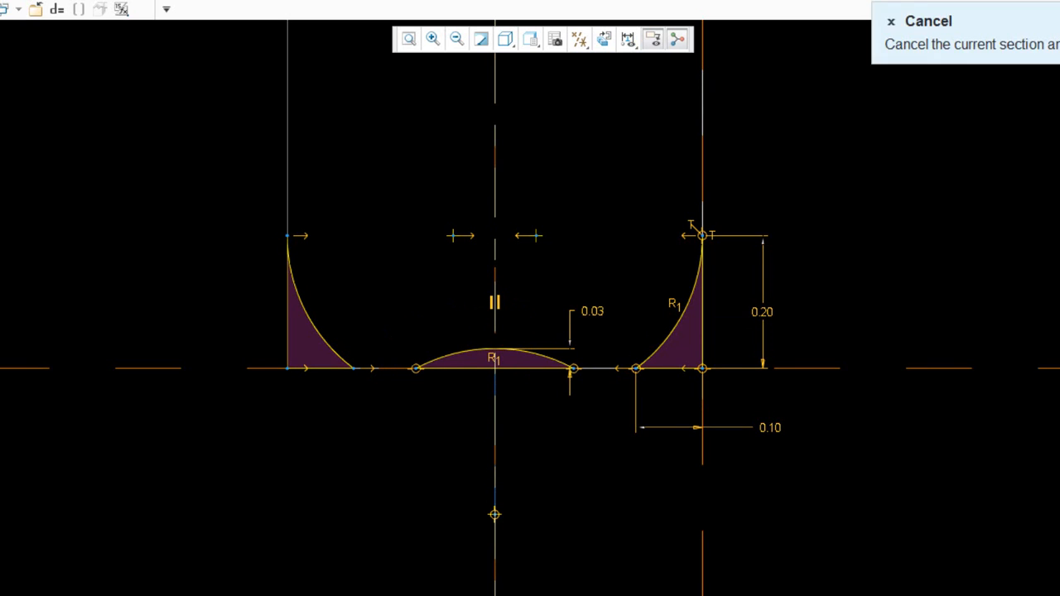
click(994, 2)
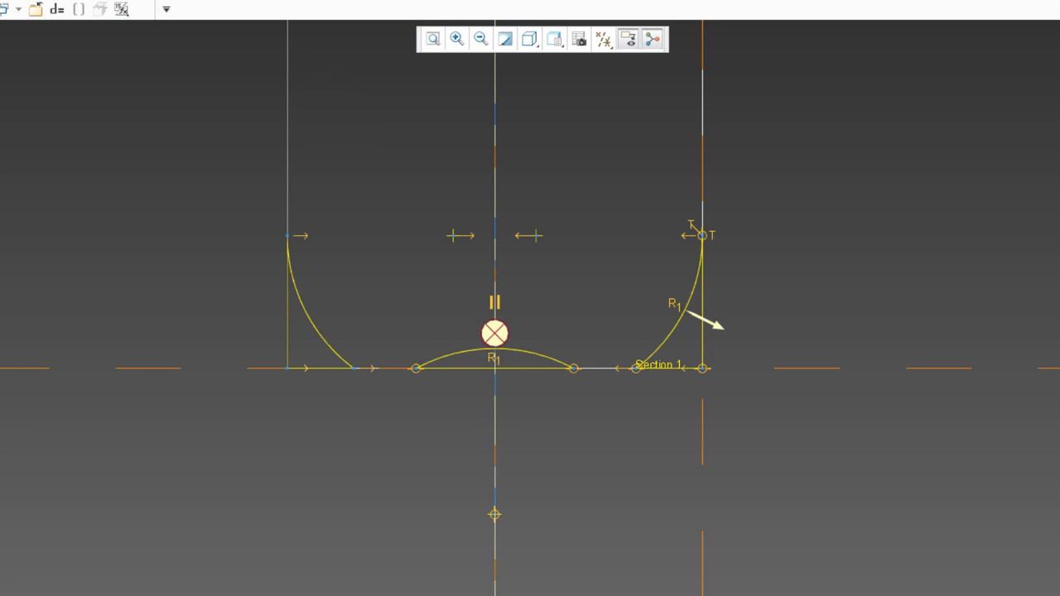
Switch the display to Shading With Edges and inspect the cut end of the band in 3D
click(530, 40)
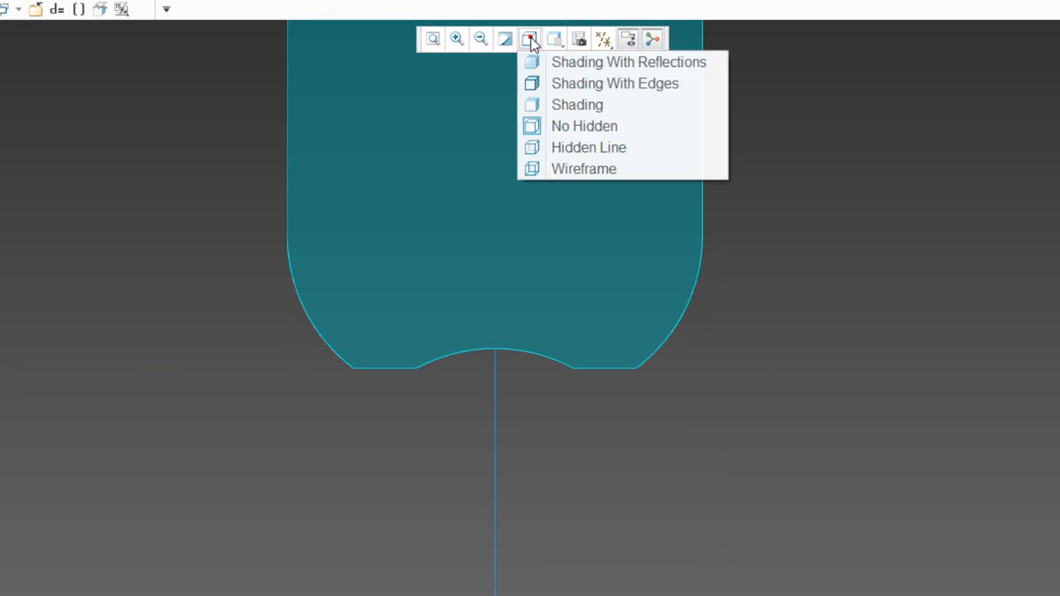
click(580, 84)
scroll(422, 261, down, 5)
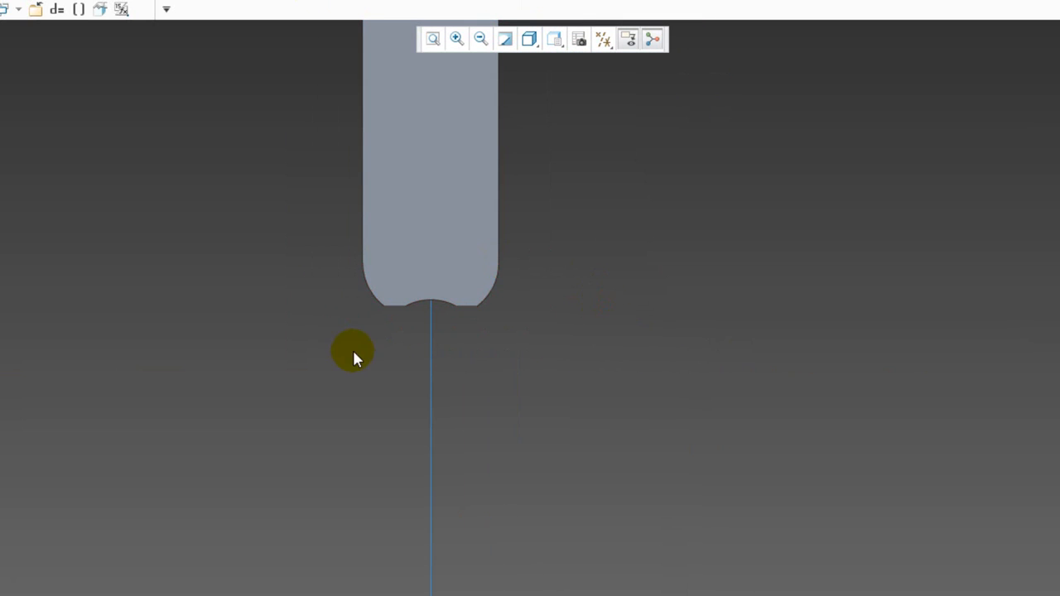
middle_drag(354, 353, 600, 284)
middle_drag(448, 375, 488, 362)
scroll(567, 159, up, 3)
scroll(569, 155, up, 1)
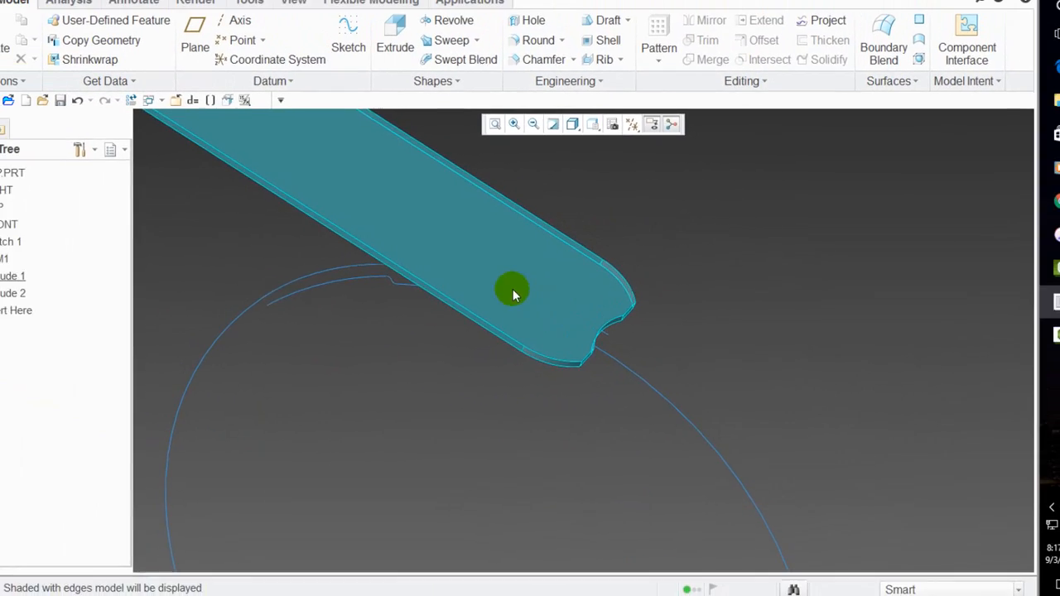
middle_drag(513, 290, 595, 393)
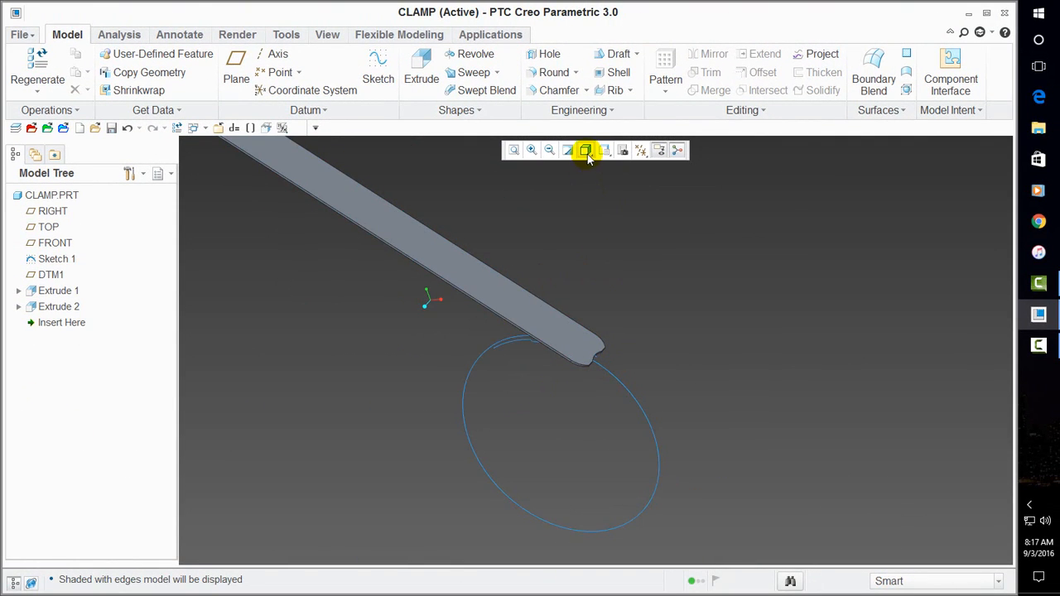
Start a new material-removing extrude with Through All depth and open its internal sketch on the previously used sketch plane
click(427, 77)
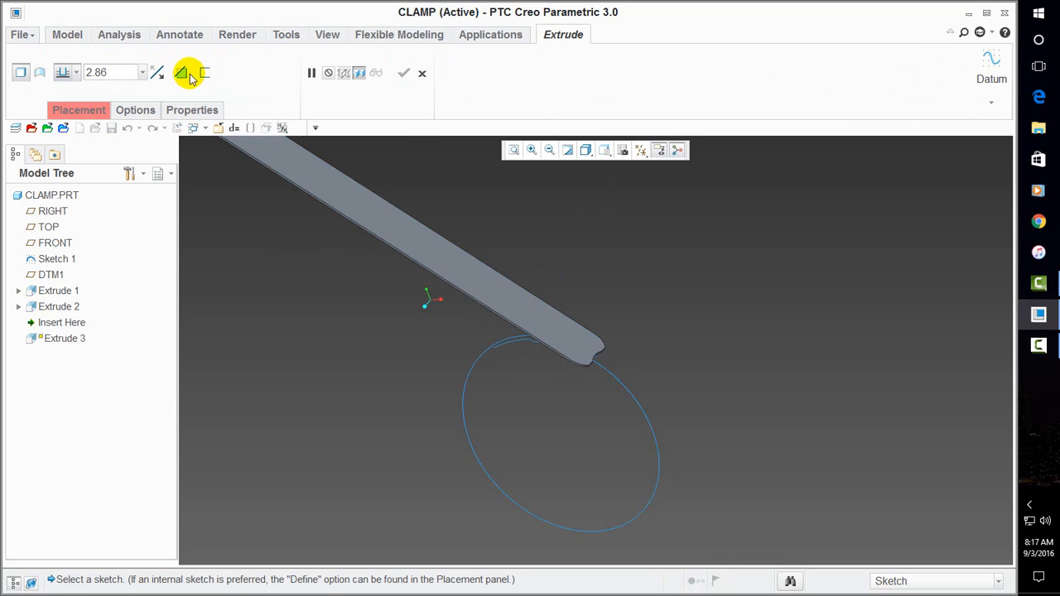
click(183, 73)
click(71, 72)
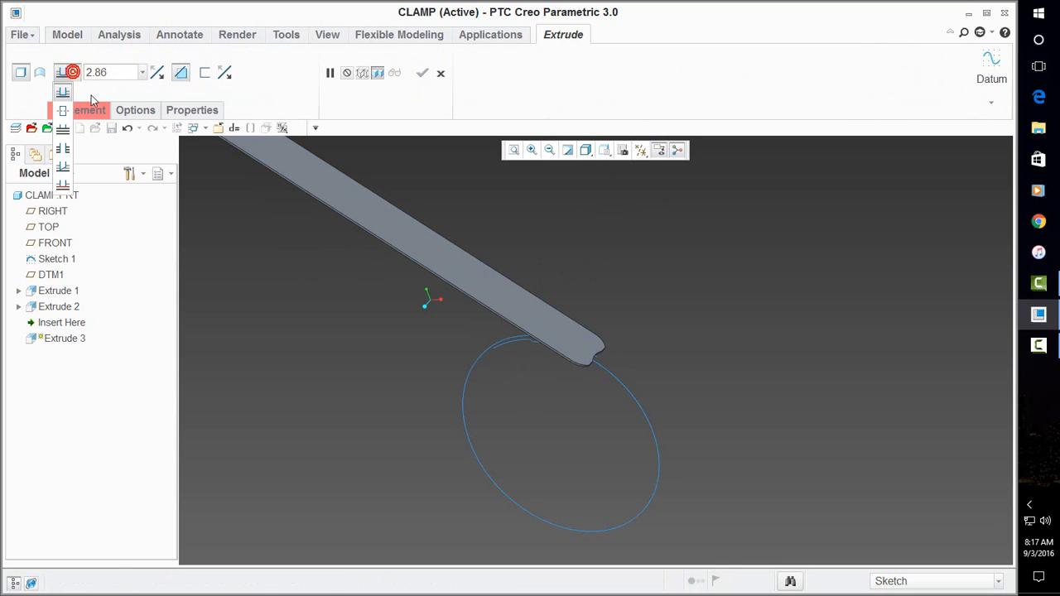
click(65, 148)
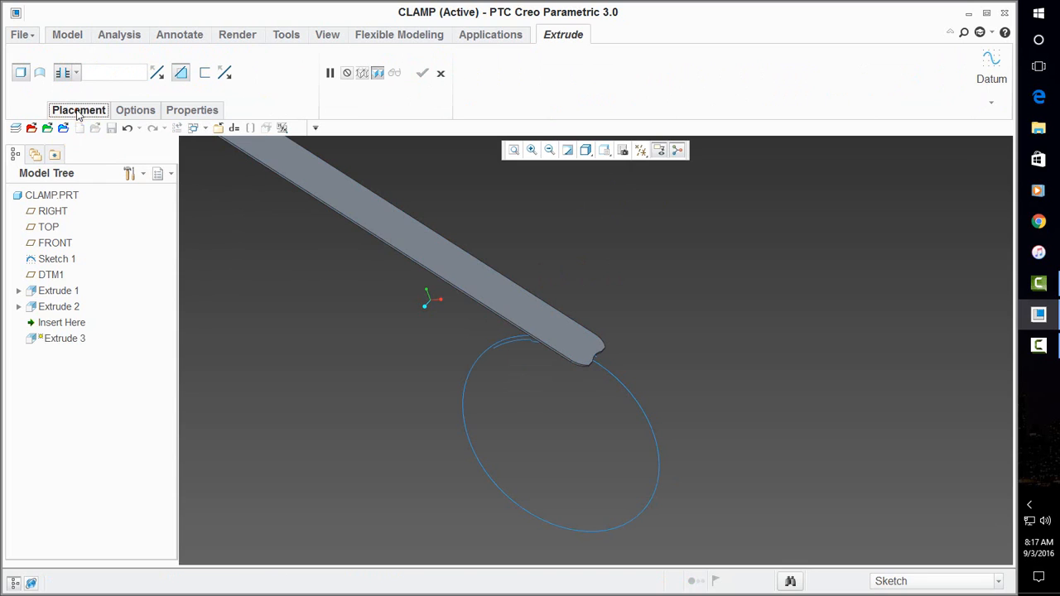
click(78, 111)
click(213, 160)
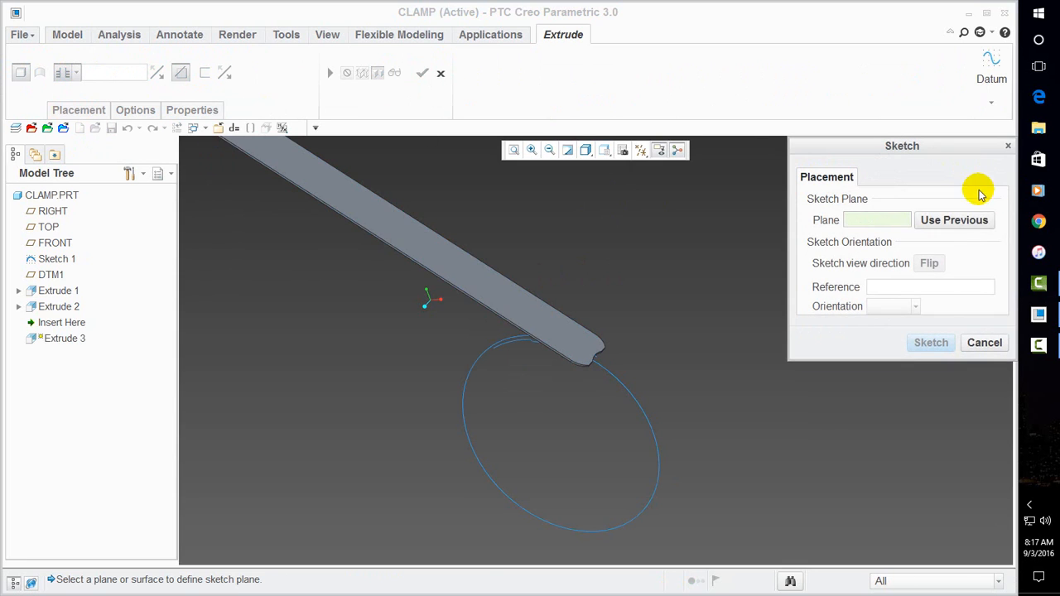
click(939, 220)
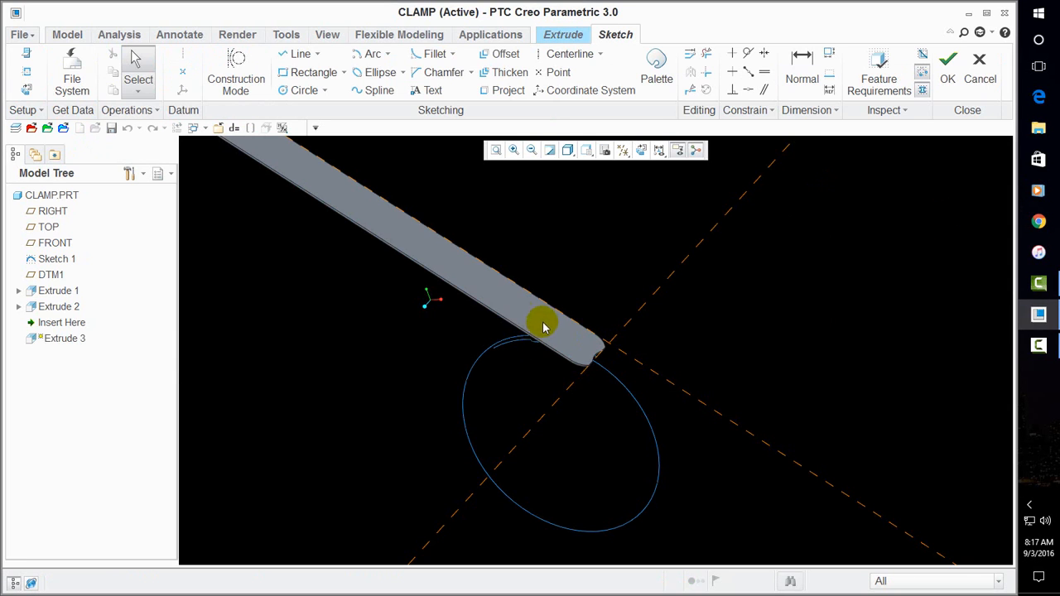
Add the FRONT plane as a sketch reference and show the section in 2D orientation with No Hidden display
click(27, 73)
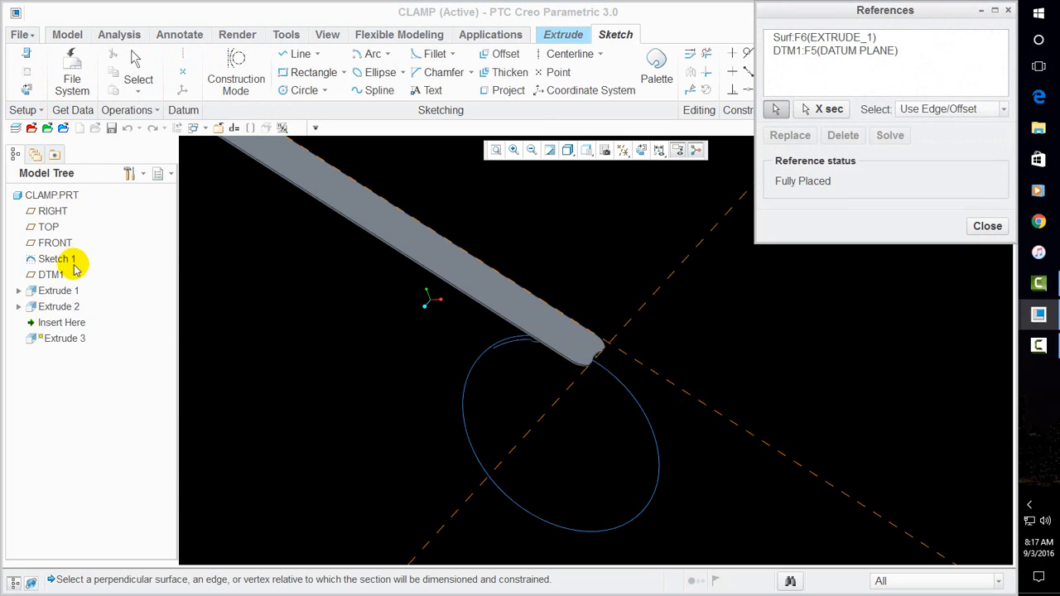
click(54, 242)
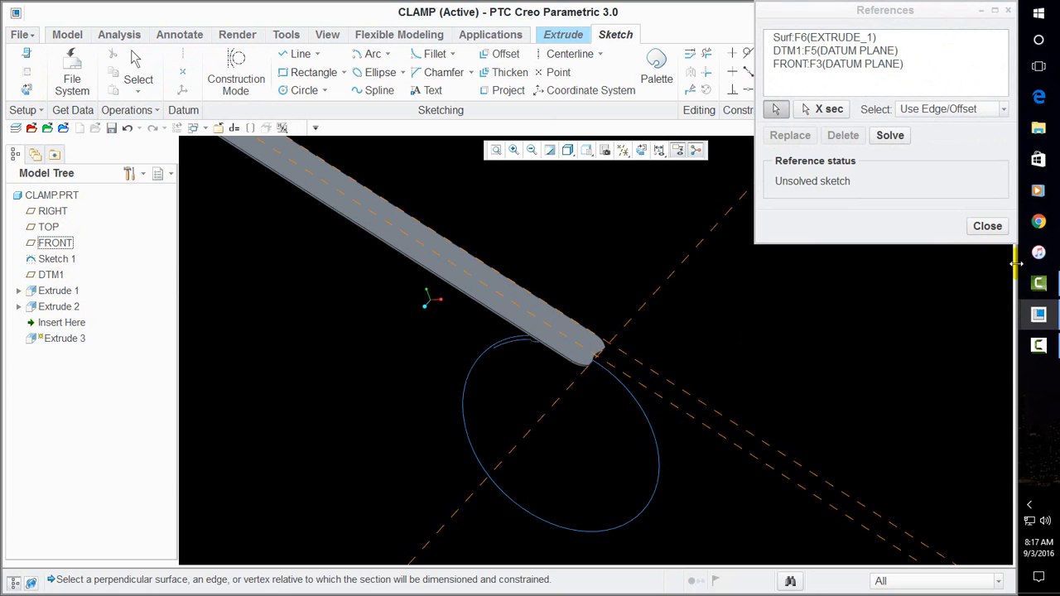
click(988, 226)
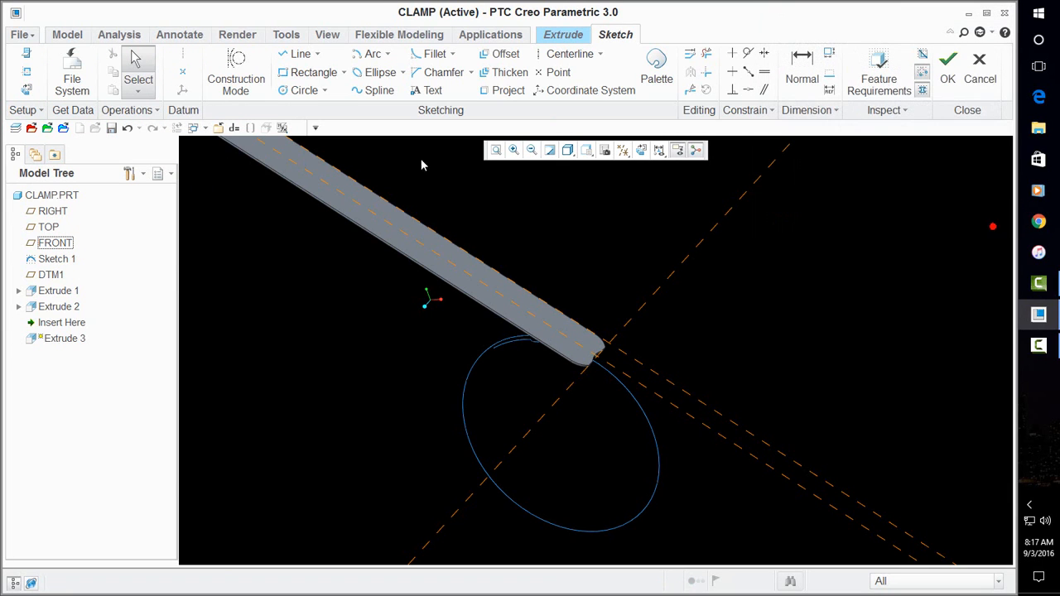
click(27, 89)
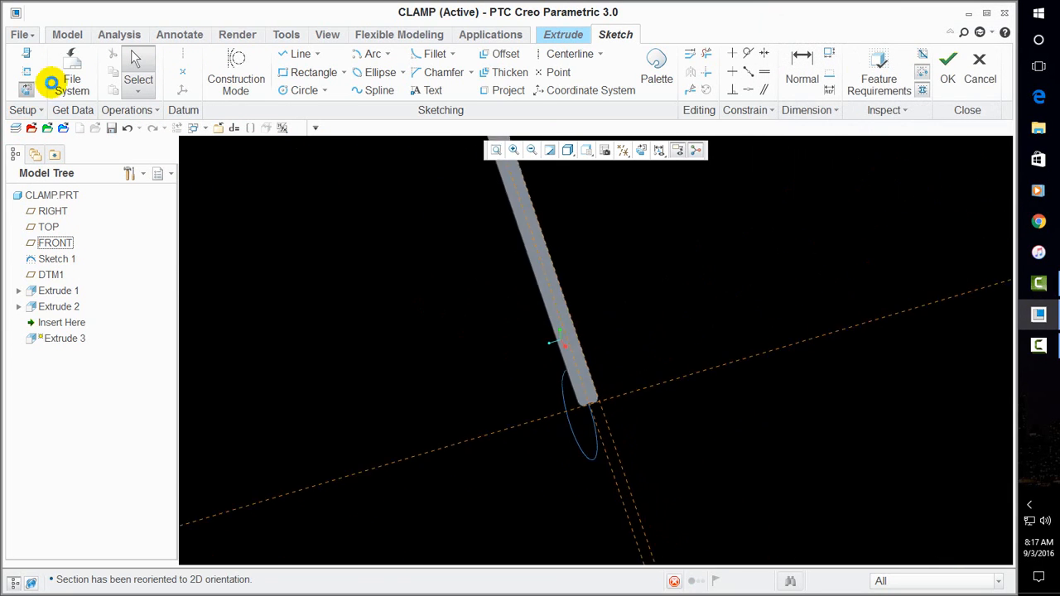
click(605, 151)
click(623, 215)
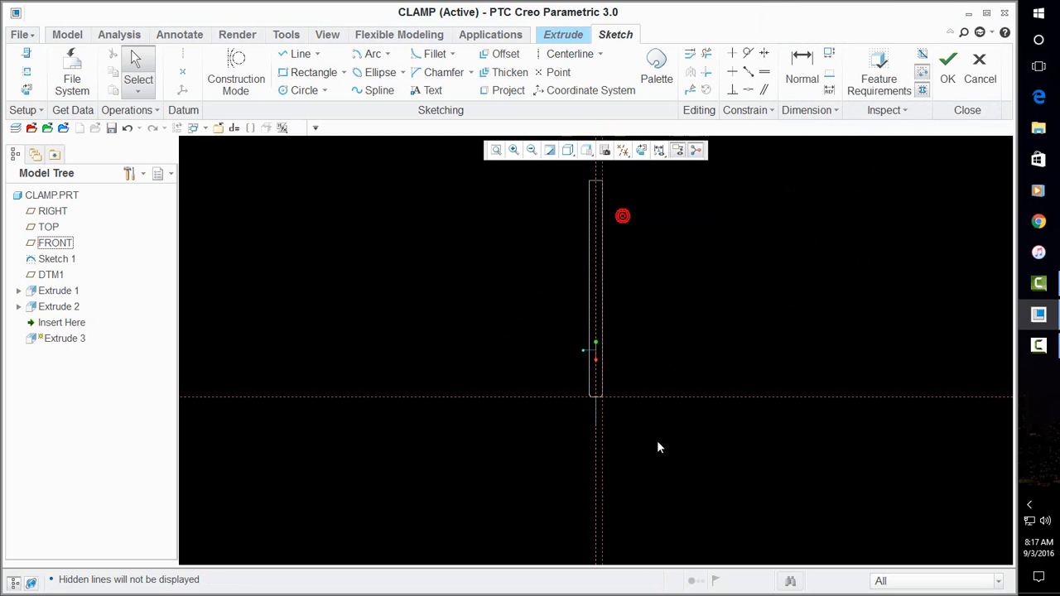
scroll(584, 383, up, 8)
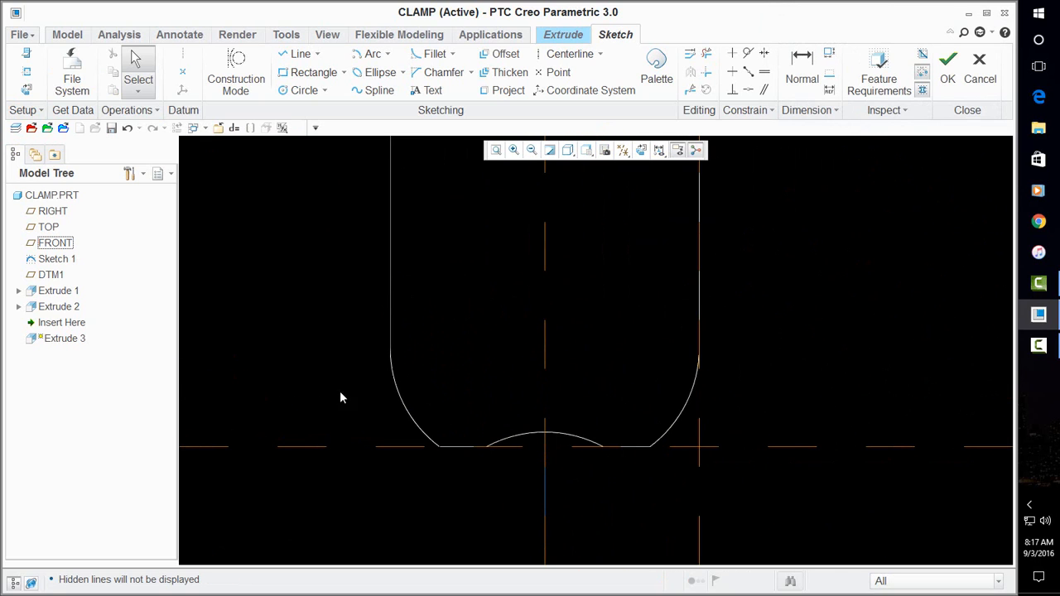
Place a sketch point on the band's vertical centre reference and dimension it 0.15 above the end reference
click(552, 73)
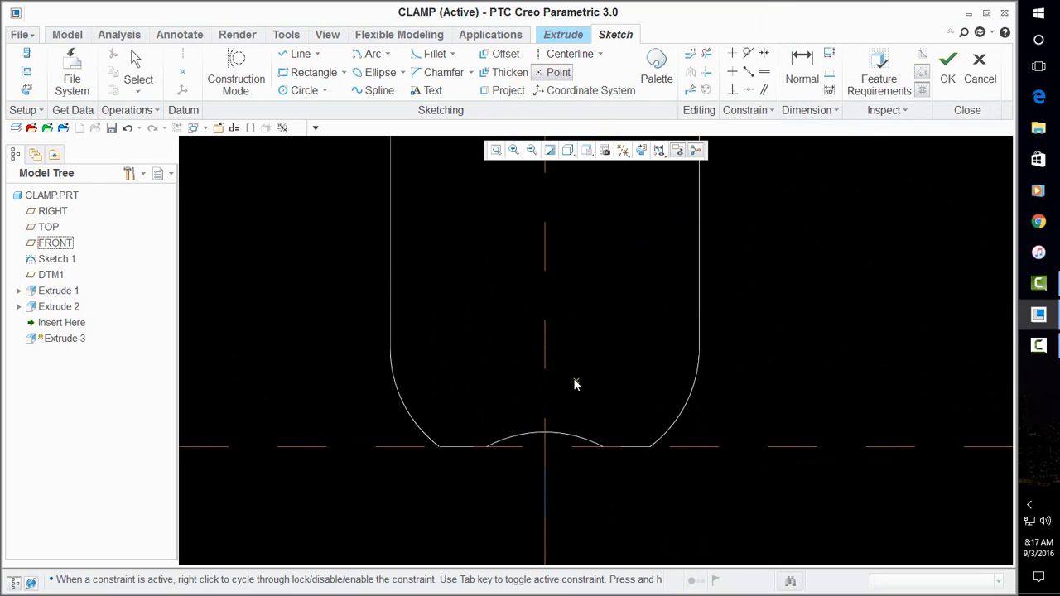
click(552, 368)
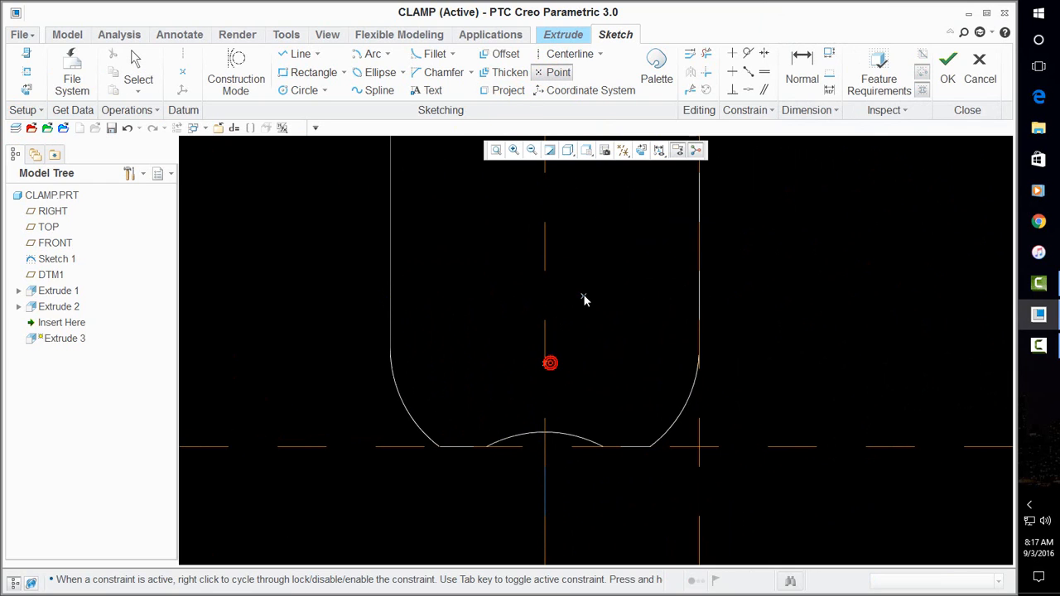
middle_click(584, 309)
drag(541, 419, 752, 392)
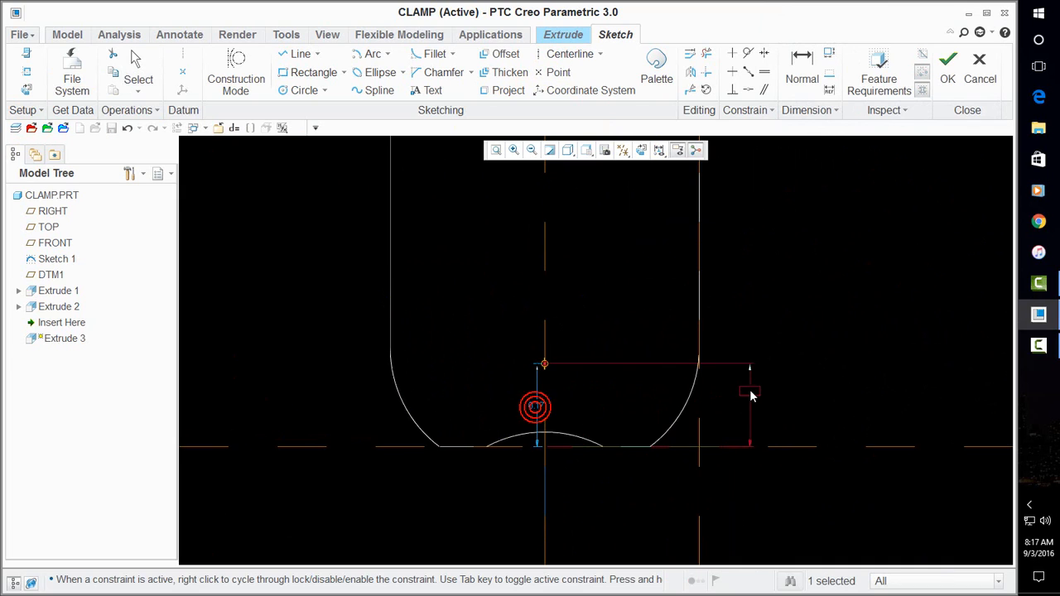
double_click(752, 391)
text(0.15)
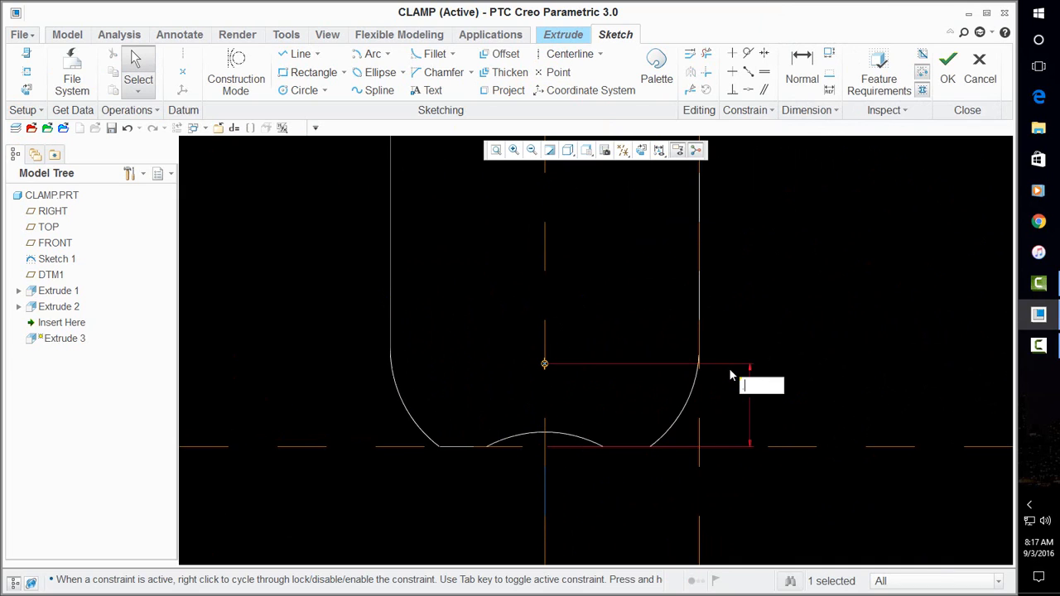
key(Return)
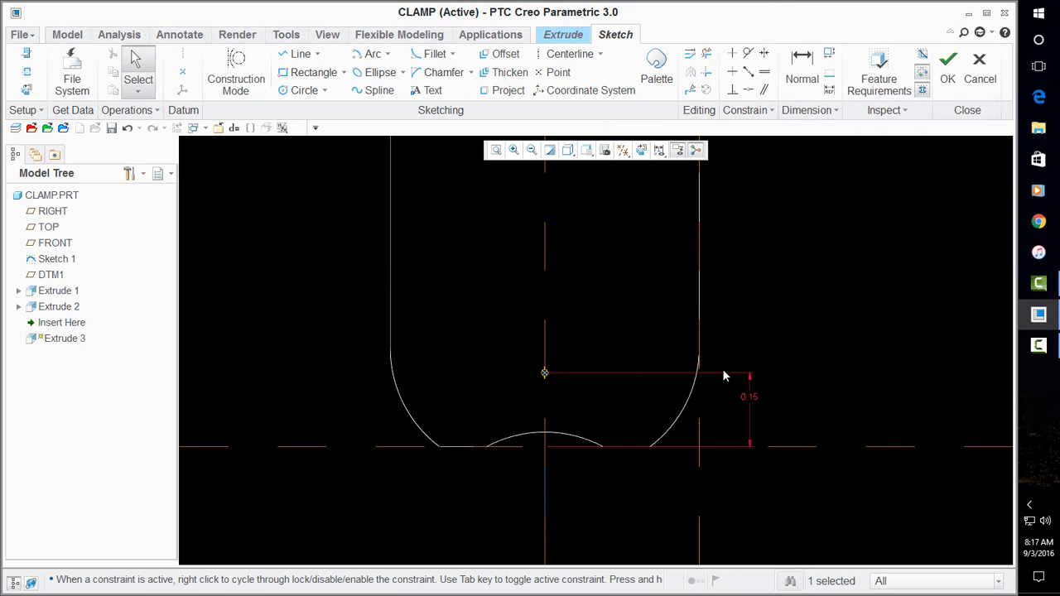
Sketch a slanted line about 0.35 long with its midpoint on the sketch point, descending to the right
click(299, 54)
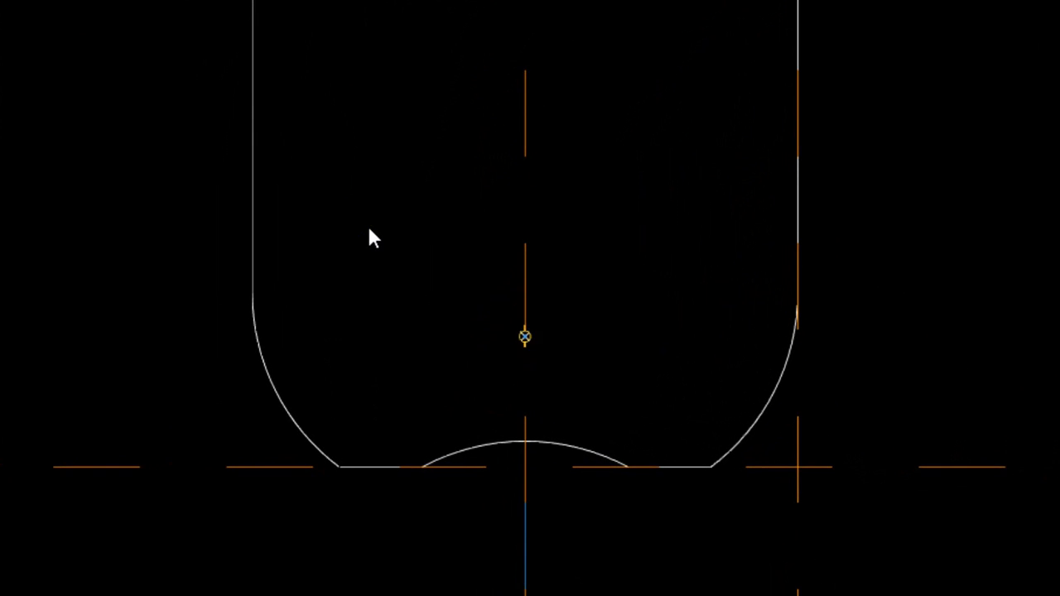
click(368, 229)
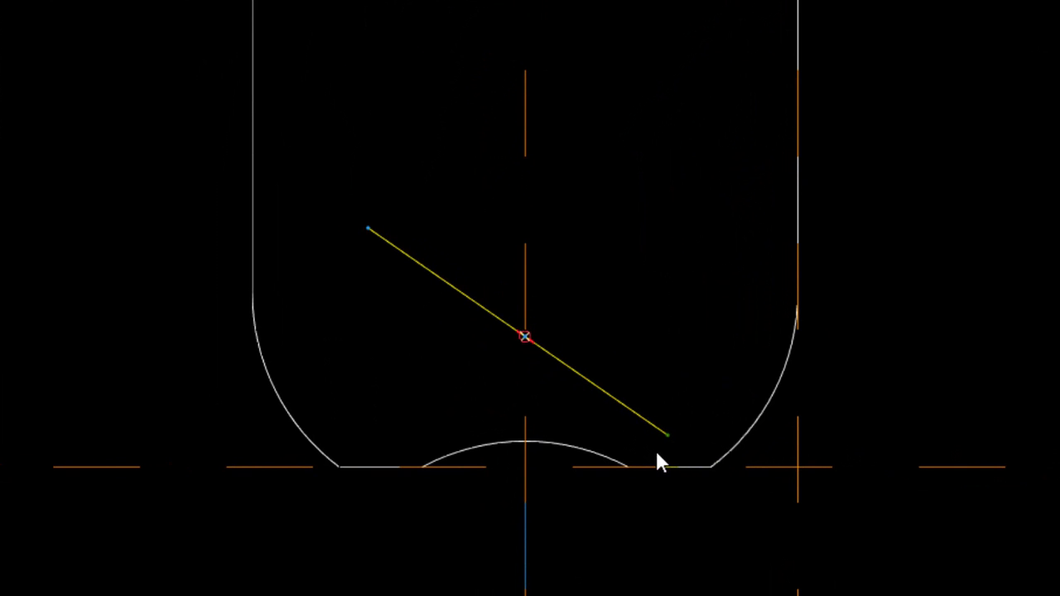
key(Escape)
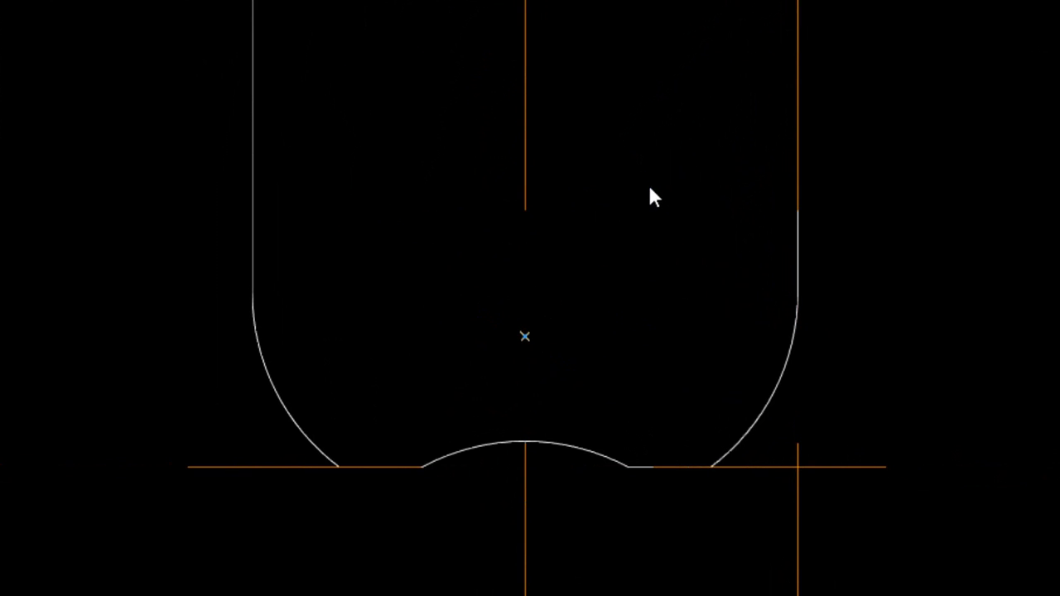
click(380, 286)
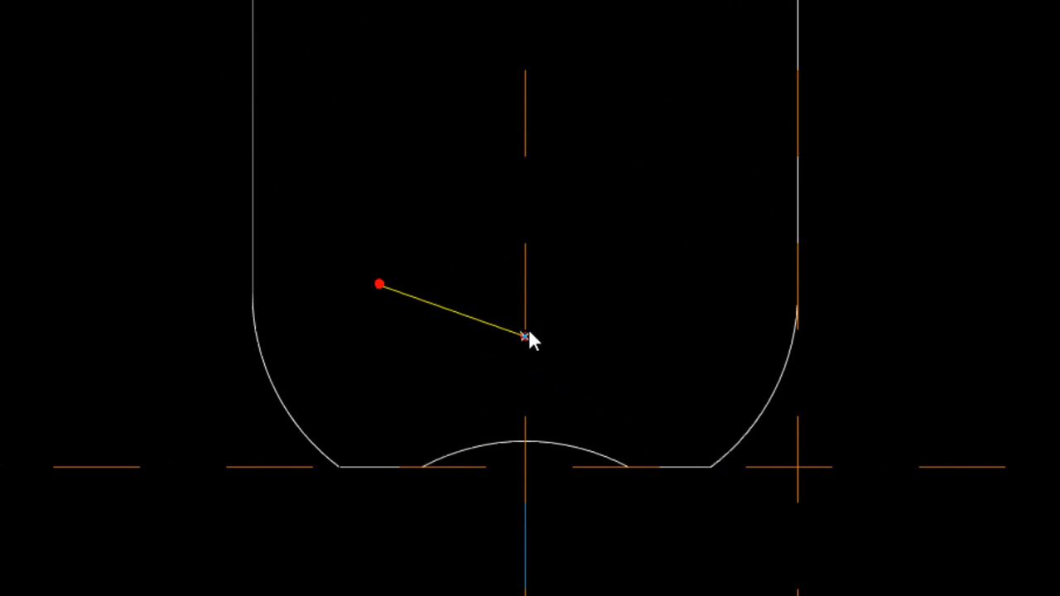
click(666, 400)
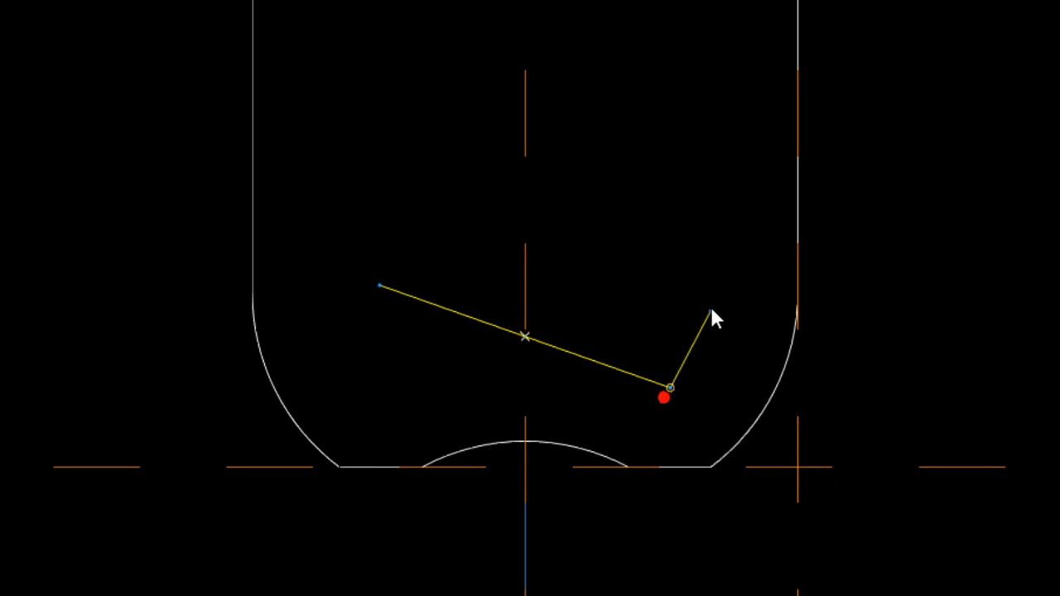
key(Escape)
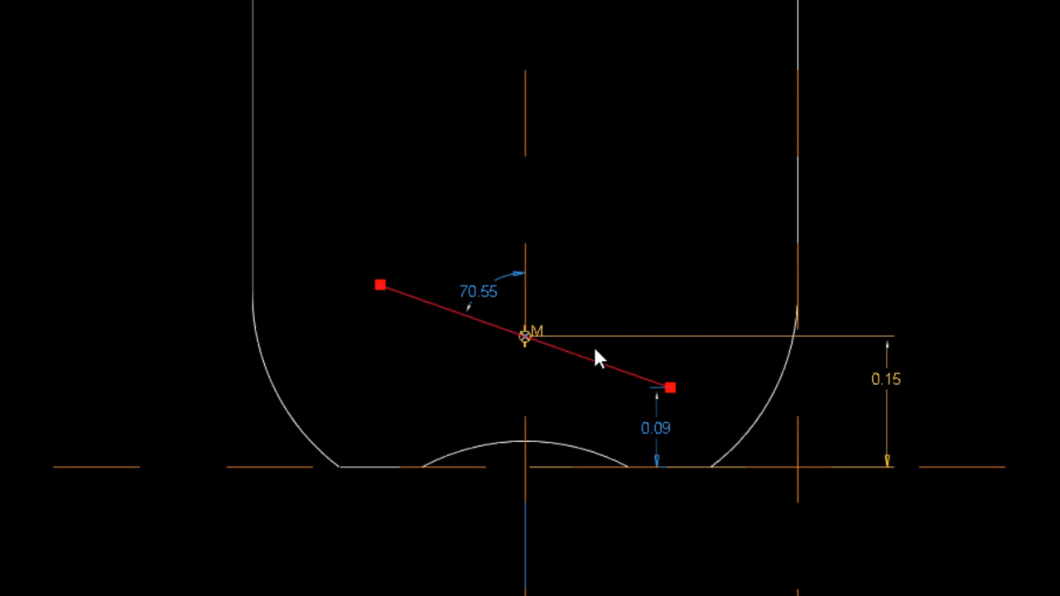
Dimension the slanted line's length and set it to 0.21
click(575, 353)
click(477, 365)
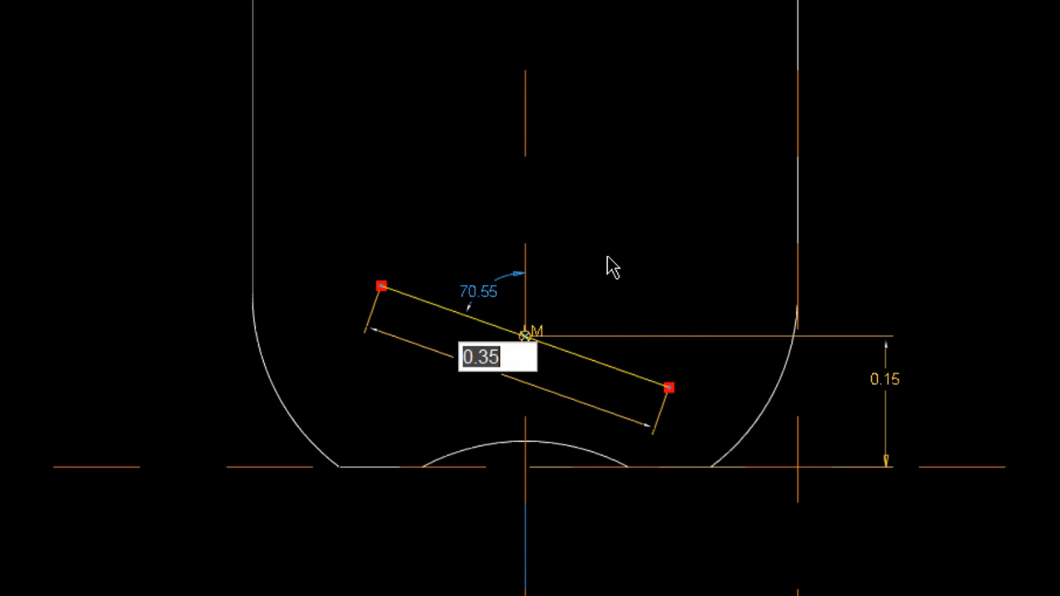
text(.)
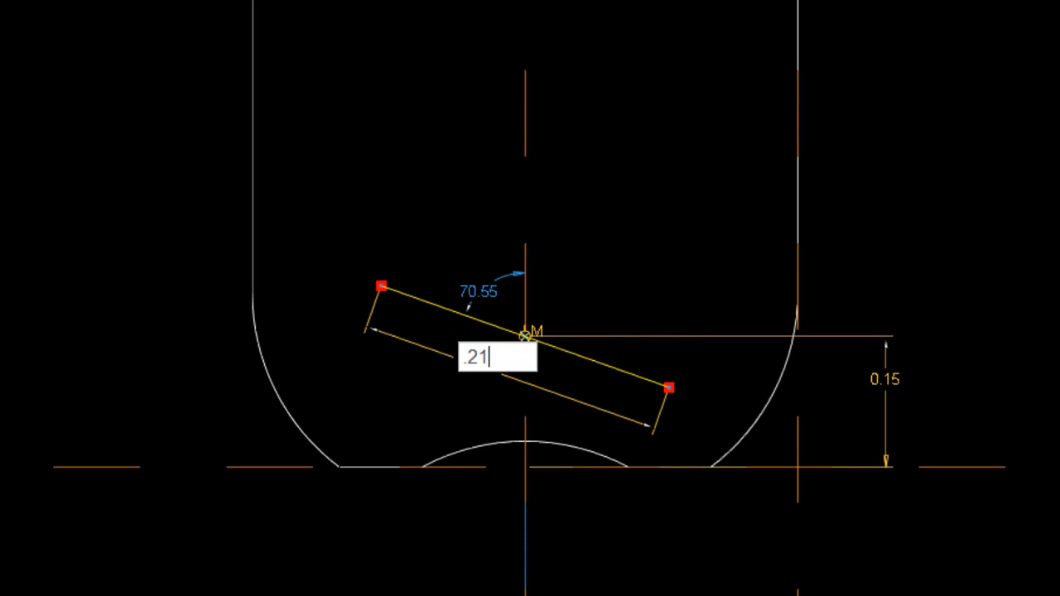
text(21)
key(Return)
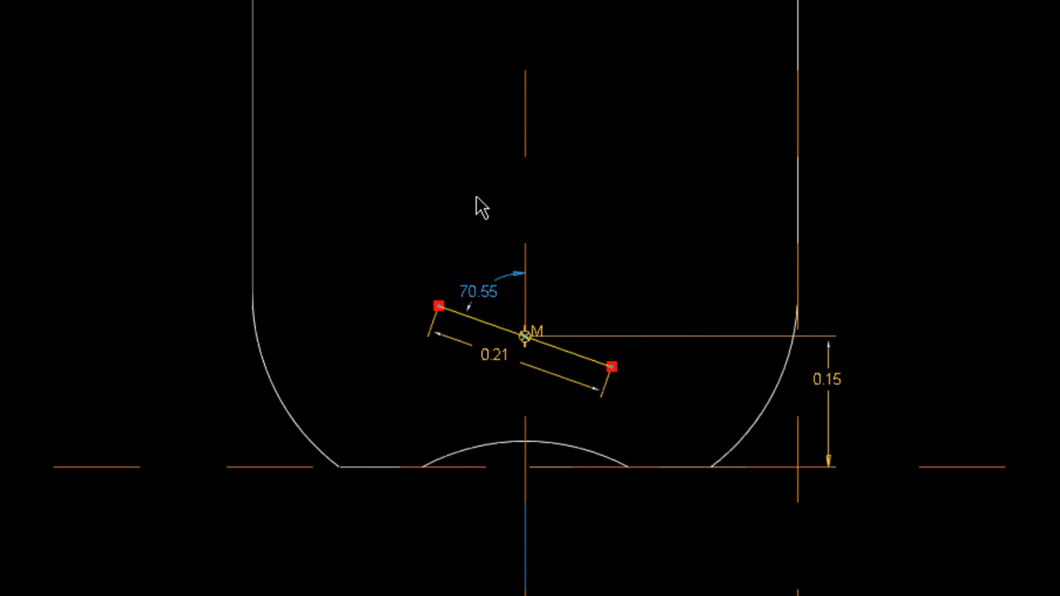
Dimension the angle between the slanted line and the horizontal end reference and set it to 7.5 degrees
click(494, 336)
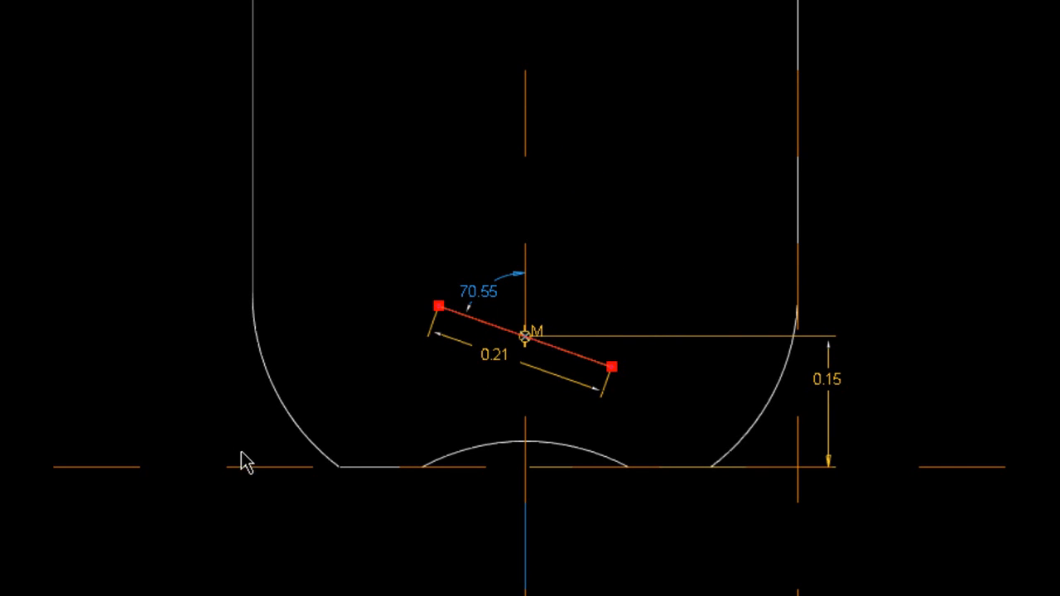
click(251, 468)
middle_click(211, 382)
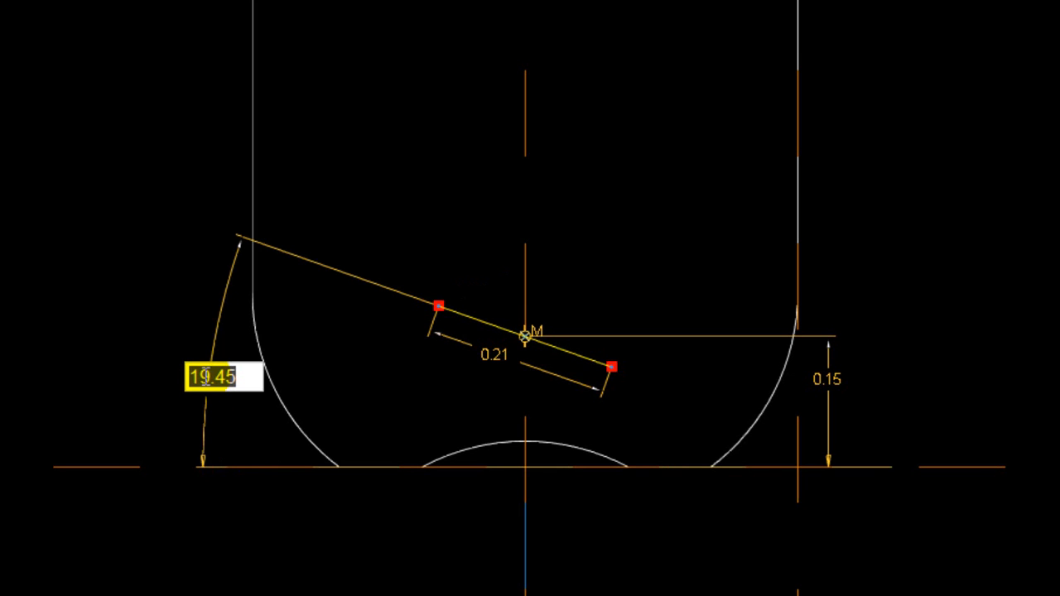
text(7.5)
key(Return)
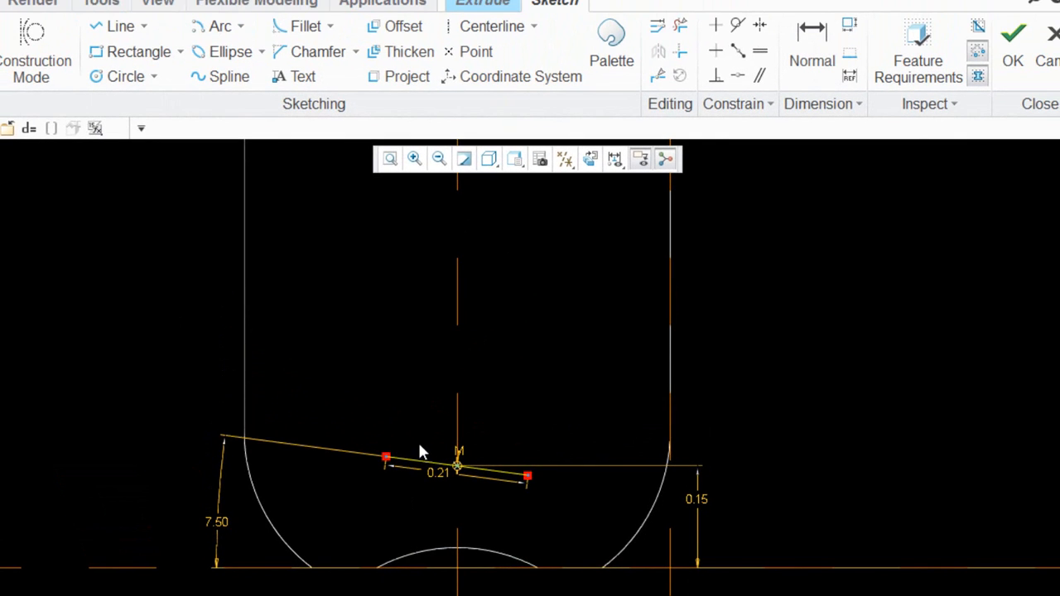
Convert the slanted line to construction geometry
scroll(420, 447, up, 5)
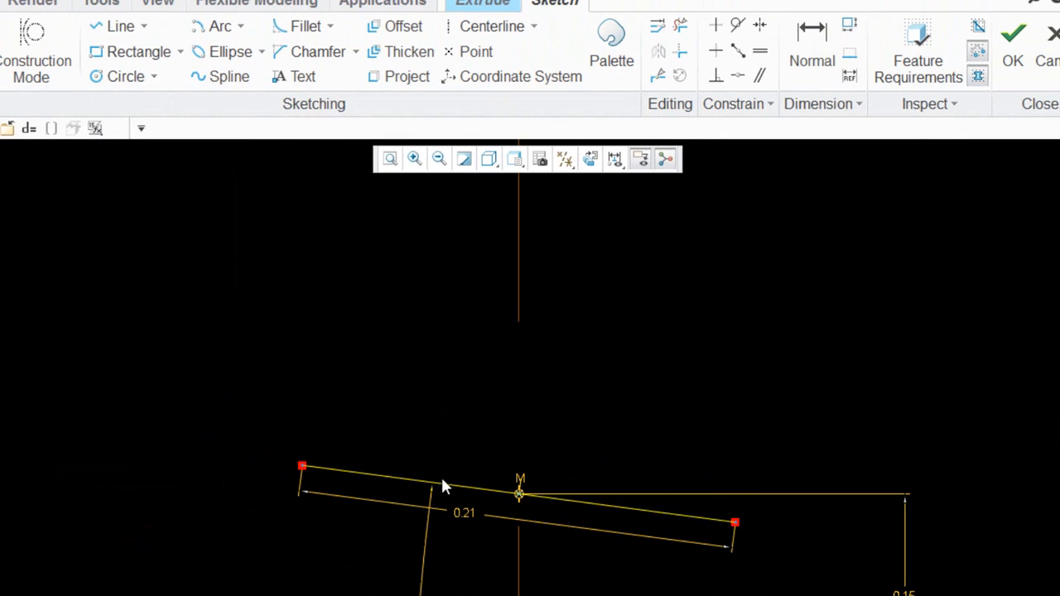
click(393, 477)
right_click(379, 437)
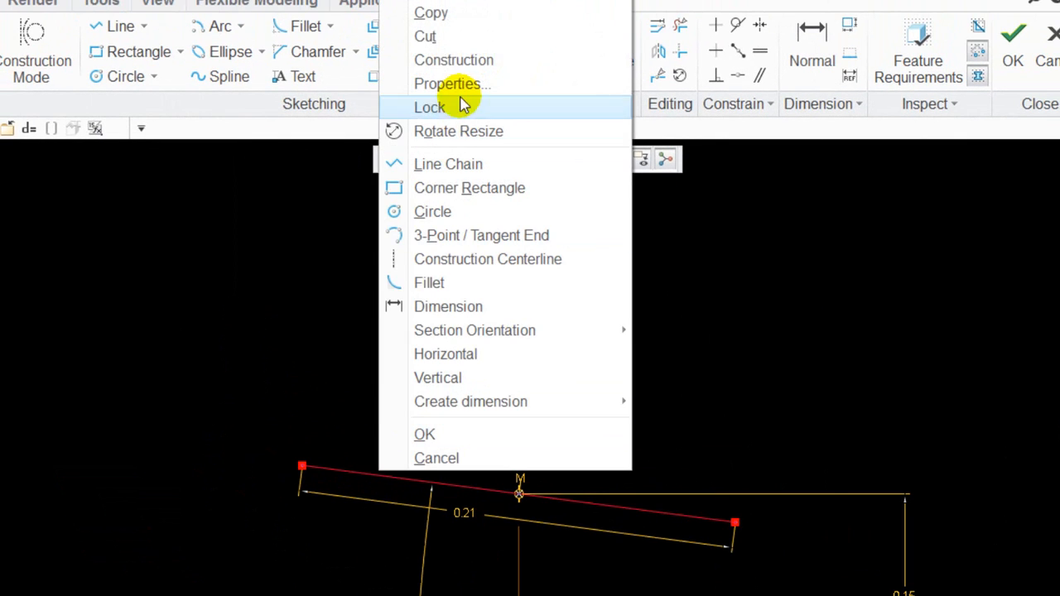
click(464, 59)
click(352, 326)
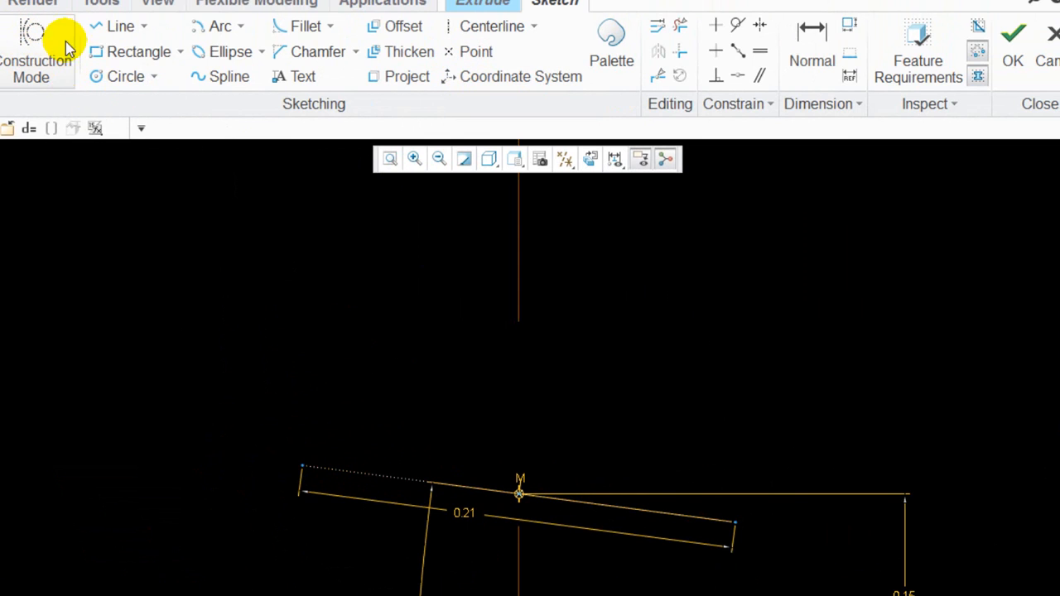
Sketch two outward-facing arcs of equal radius, about 0.02, centred on the two ends of the construction line
scroll(248, 549, down, 3)
scroll(249, 549, up, 4)
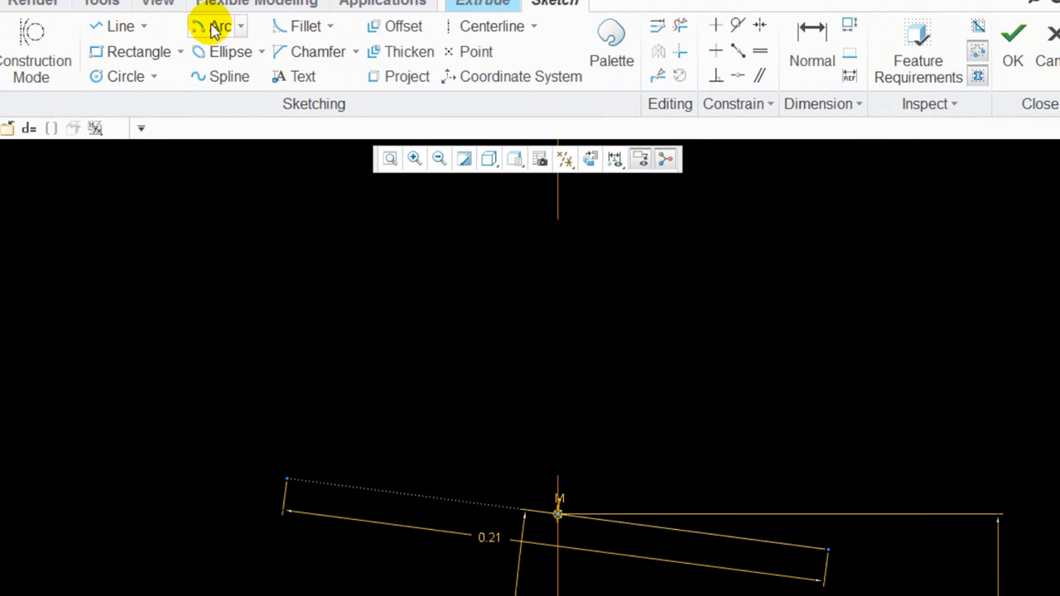
click(217, 28)
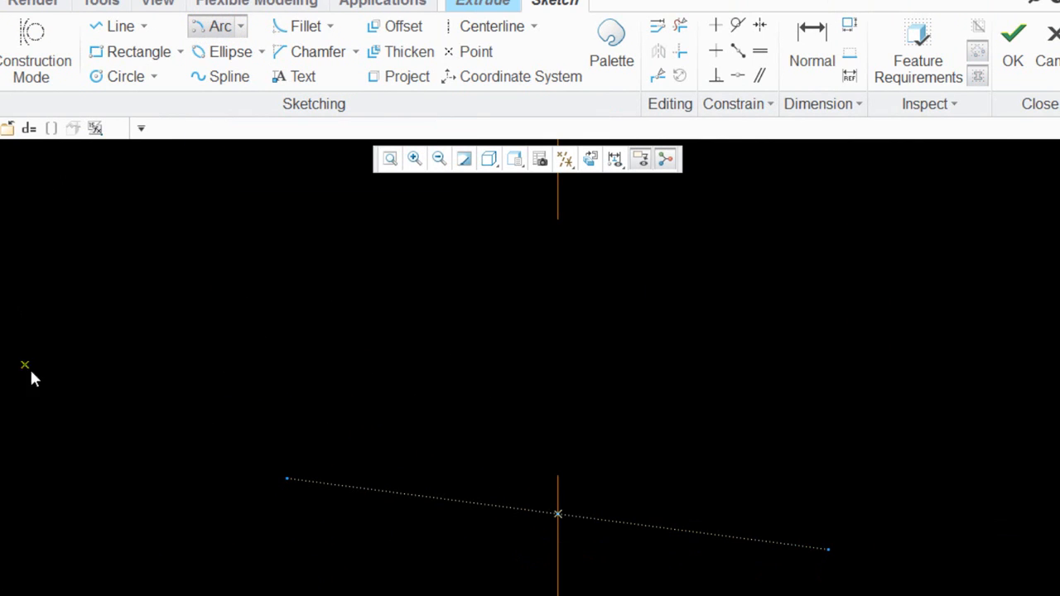
click(281, 488)
click(294, 437)
click(276, 526)
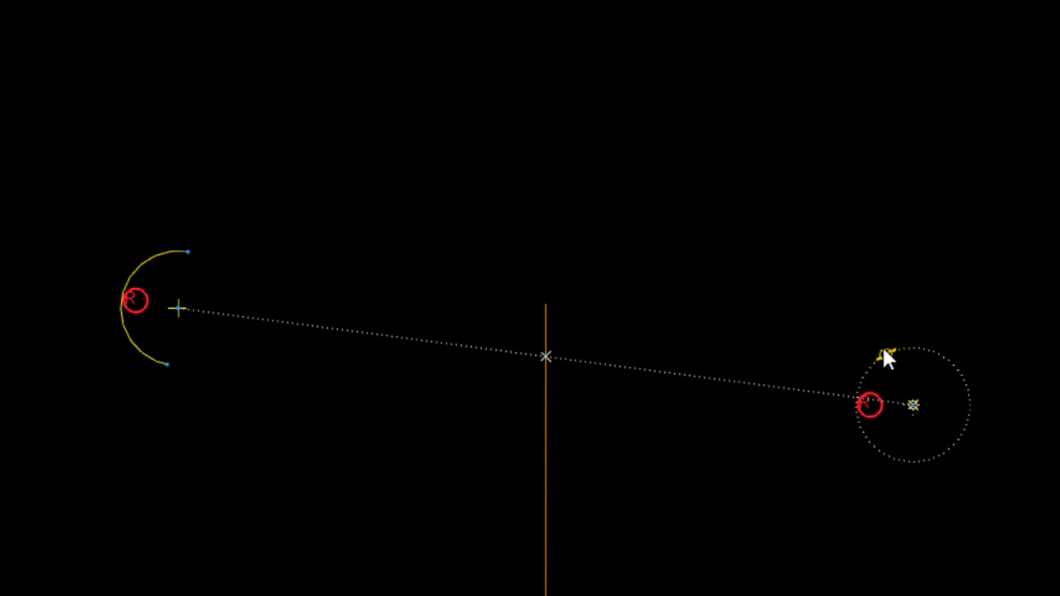
click(907, 349)
click(886, 454)
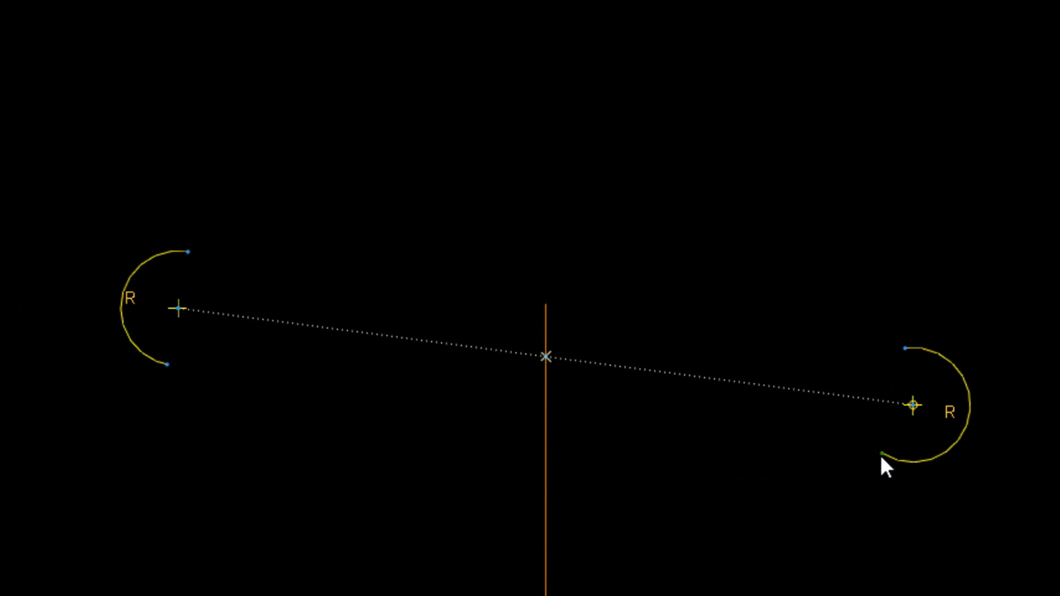
click(881, 454)
middle_click(725, 557)
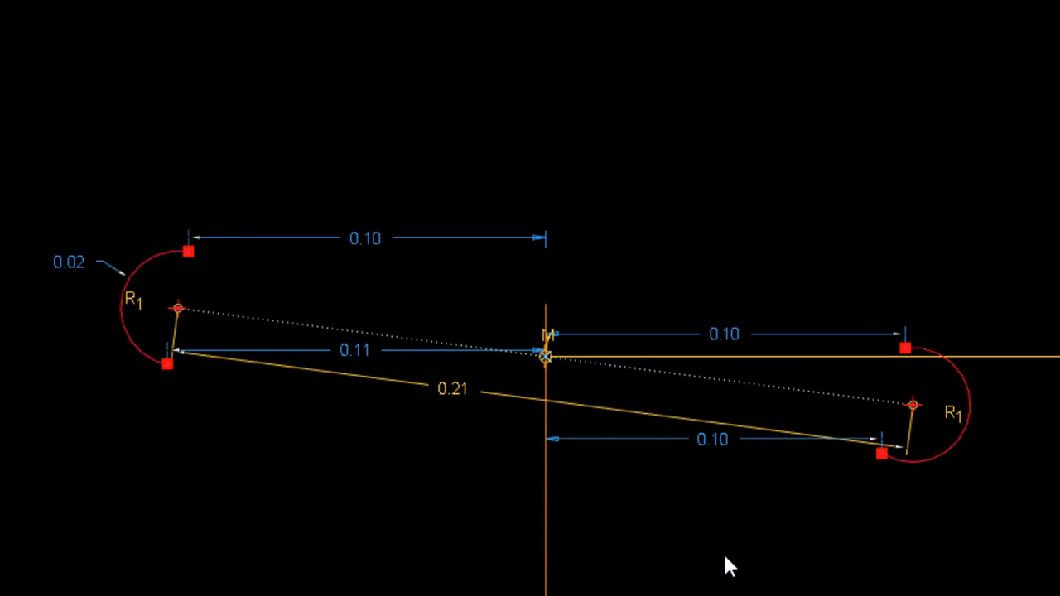
Connect the upper and the lower endpoints of the two arcs with straight lines to close the slanted slot profile
key(l)
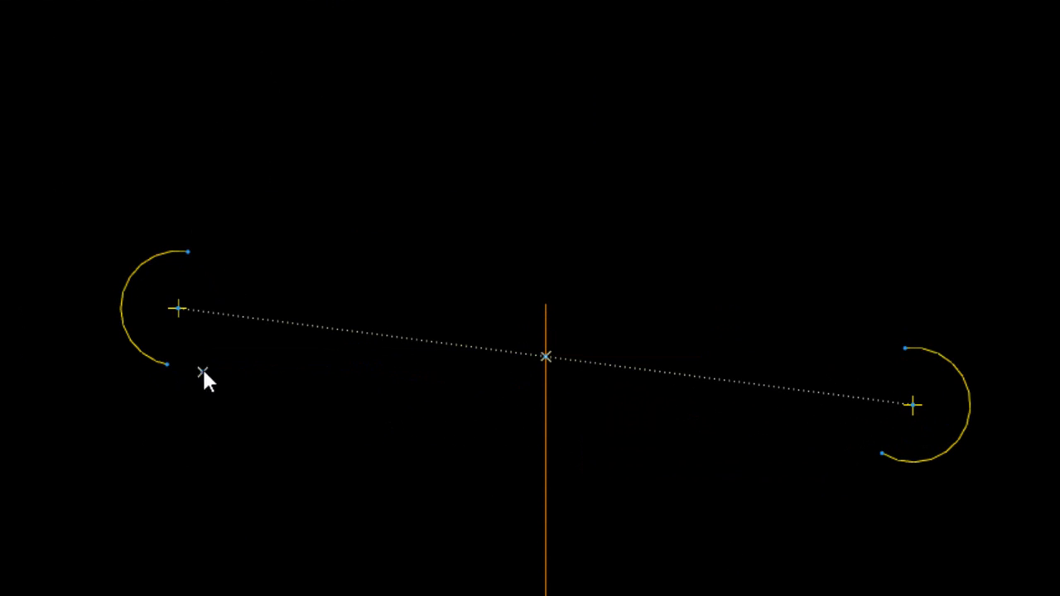
click(188, 252)
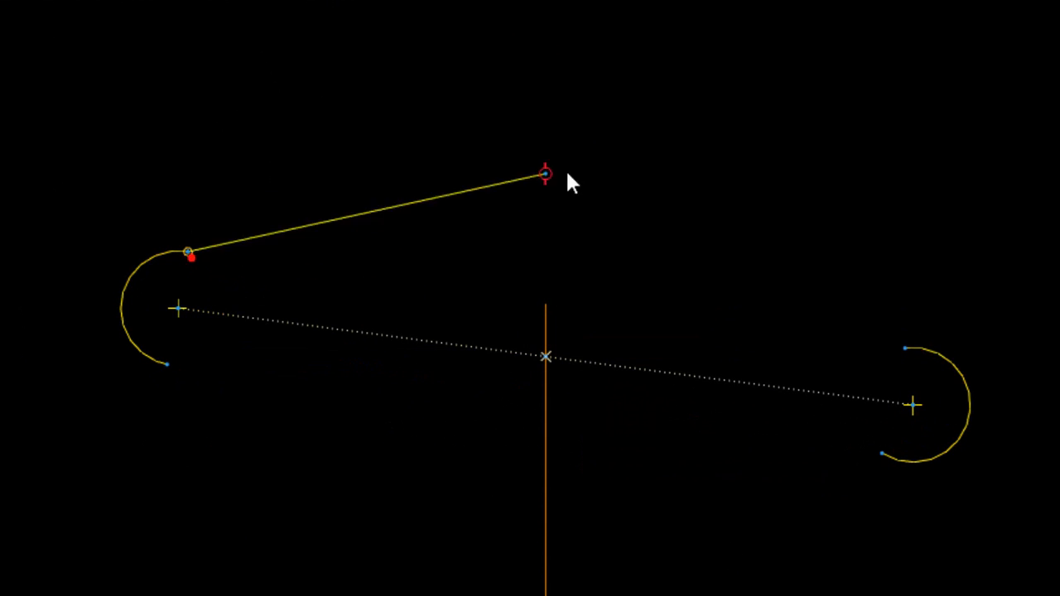
click(906, 349)
middle_click(970, 224)
click(883, 455)
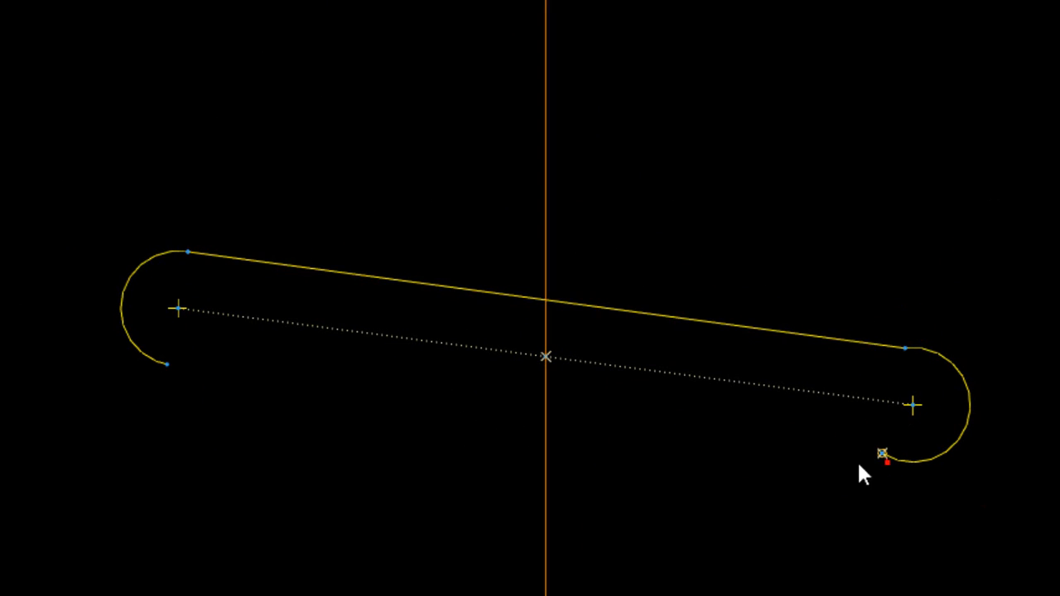
click(168, 366)
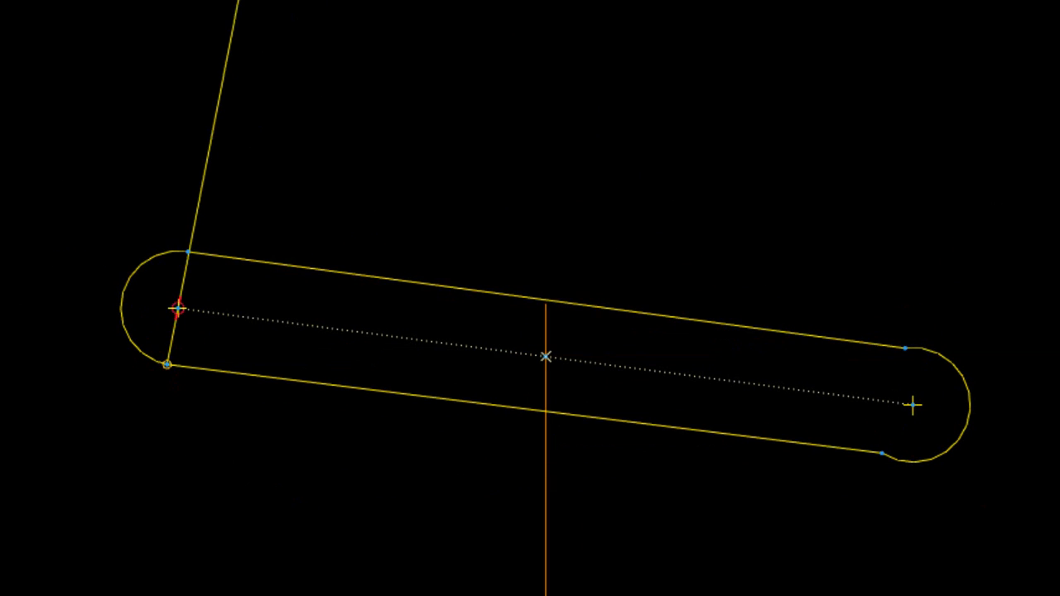
Finish the line chain and make both straight slot edges tangent to the end arcs at all four junctions
click(239, 1)
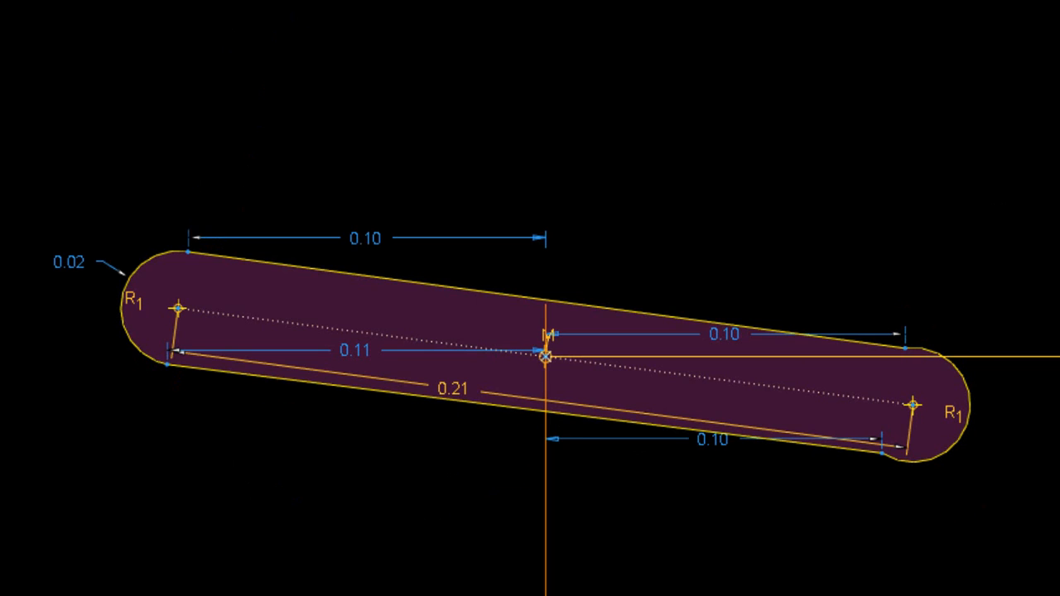
click(215, 250)
click(169, 251)
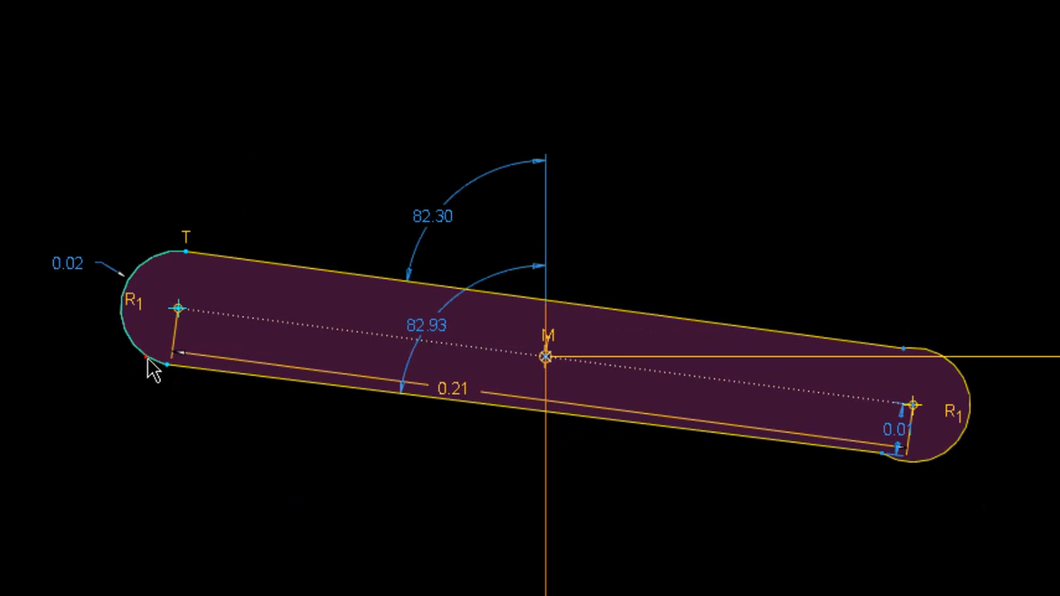
click(146, 357)
click(203, 371)
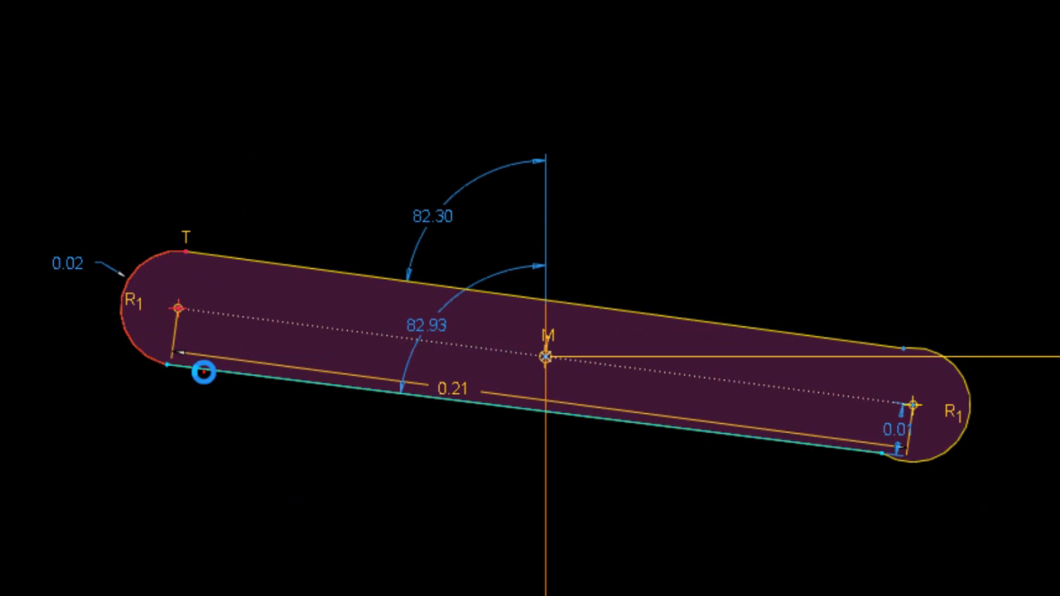
click(813, 452)
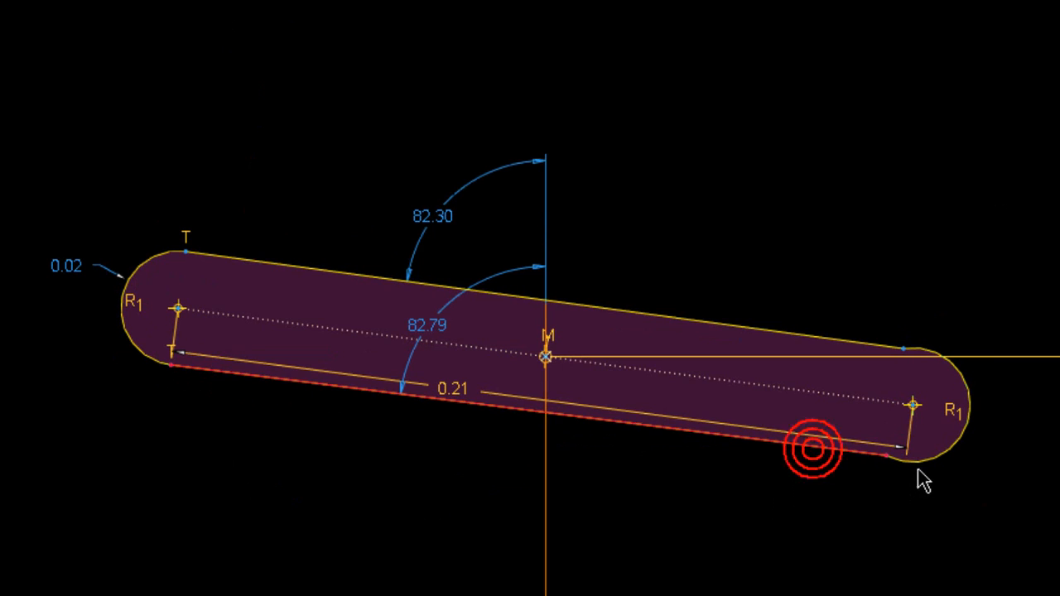
click(951, 367)
click(881, 348)
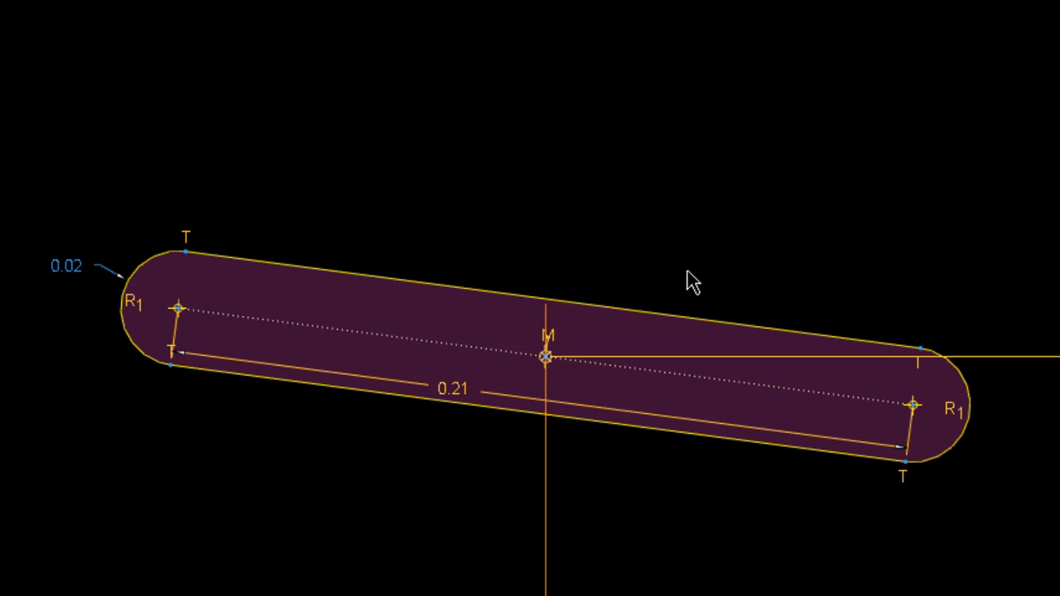
Dimension the distance between the two straight slot edges and set the slot width to about 0.05
click(776, 329)
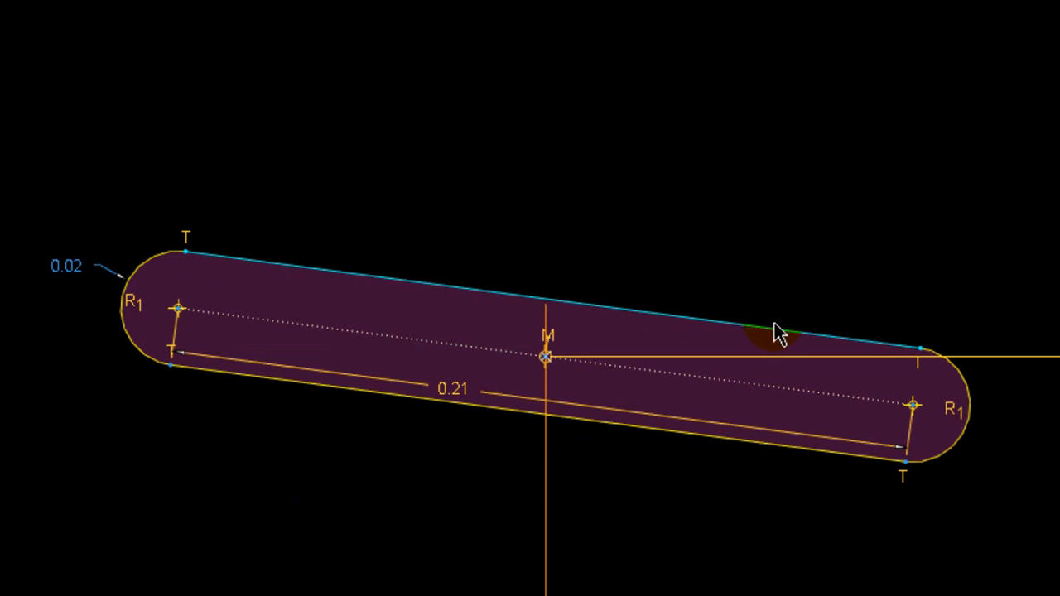
click(783, 444)
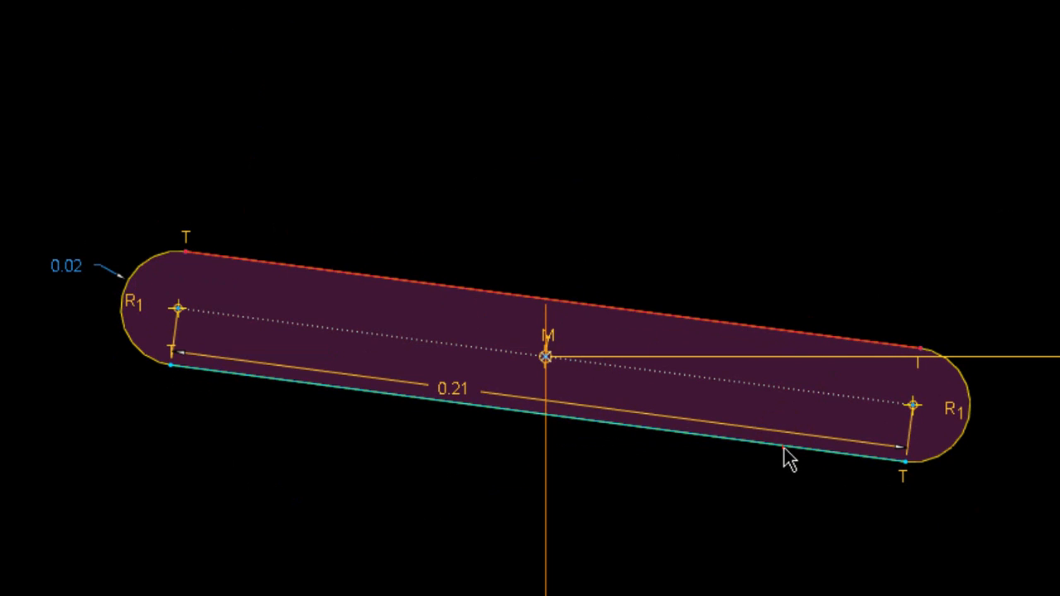
click(782, 448)
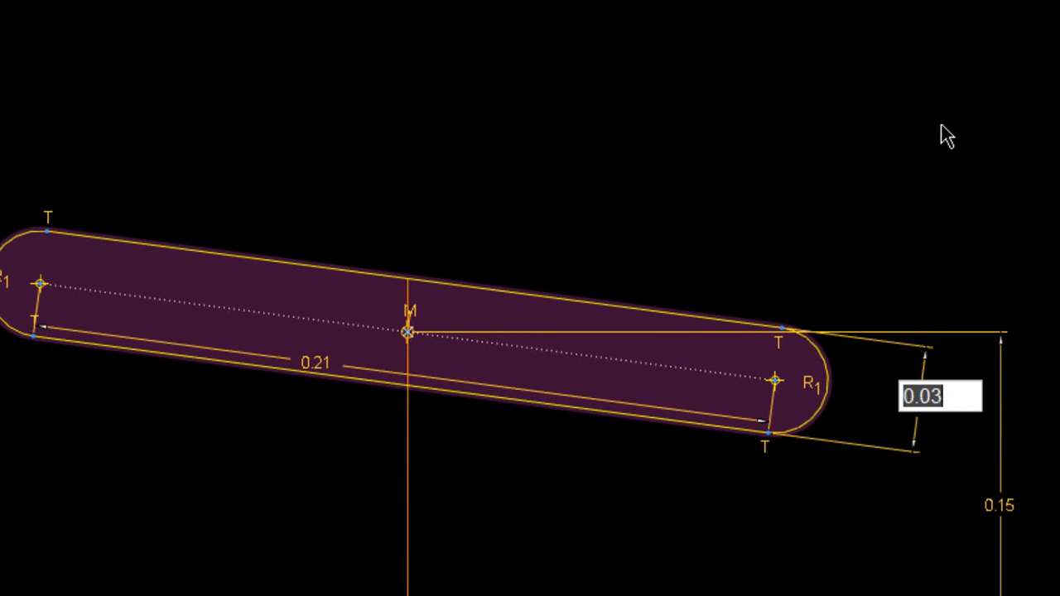
key(BackSpace)
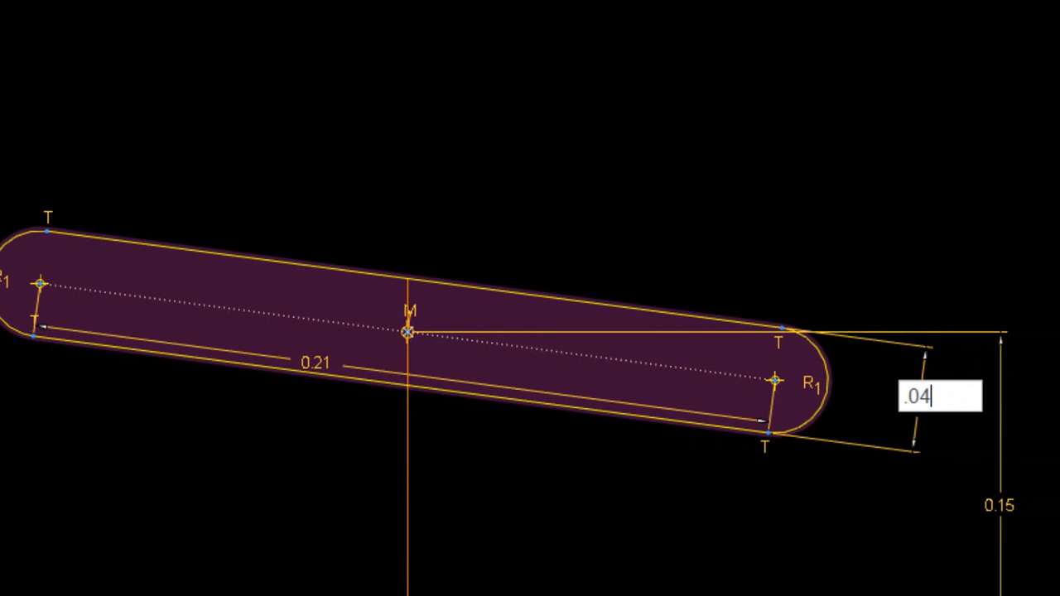
key(Return)
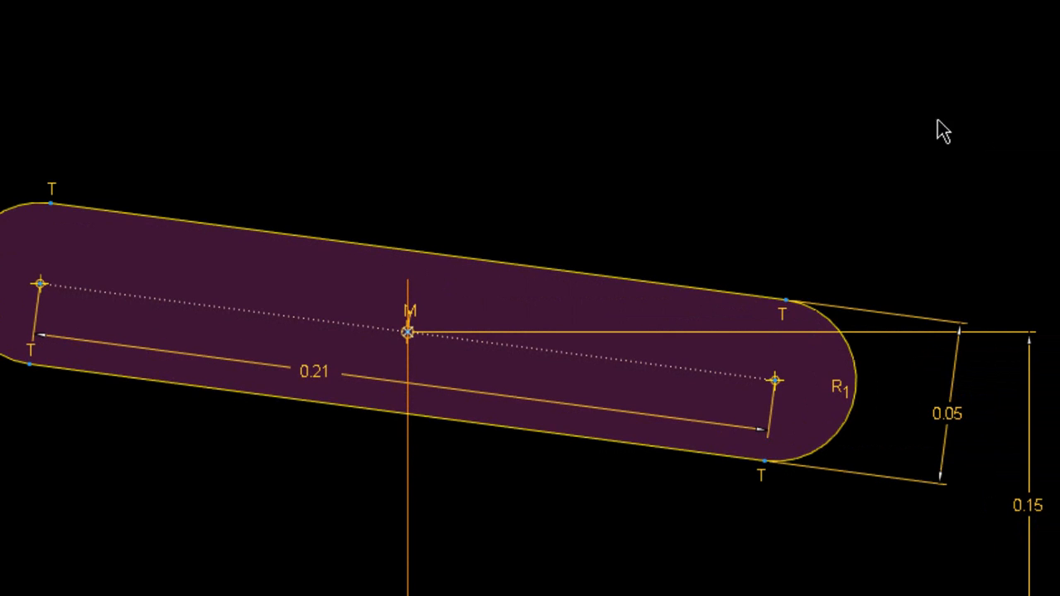
Finish the slot sketch and complete the extruded cut through the band
scroll(390, 329, down, 5)
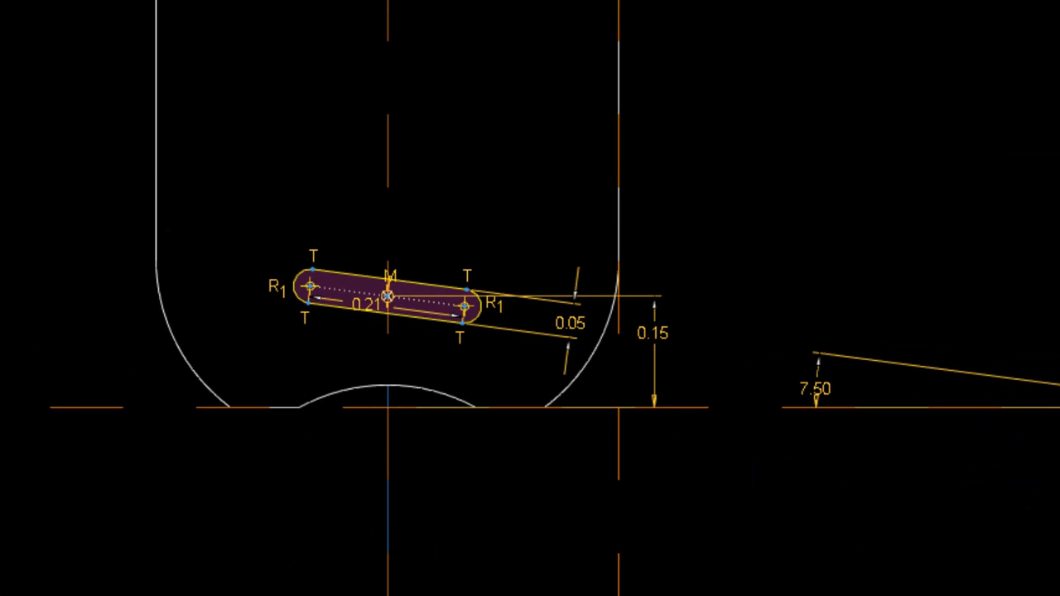
click(954, 57)
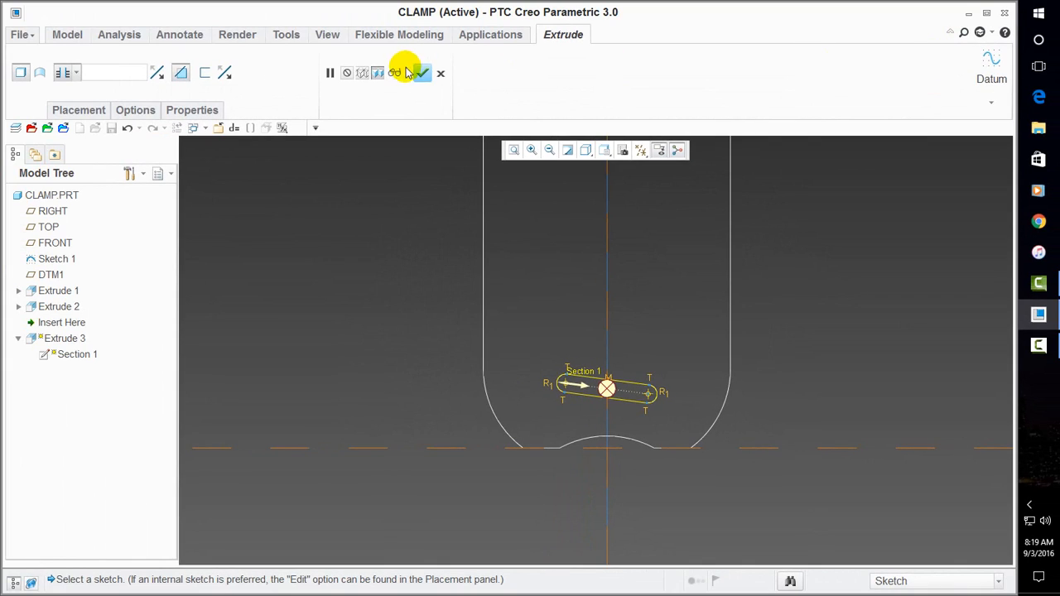
click(424, 74)
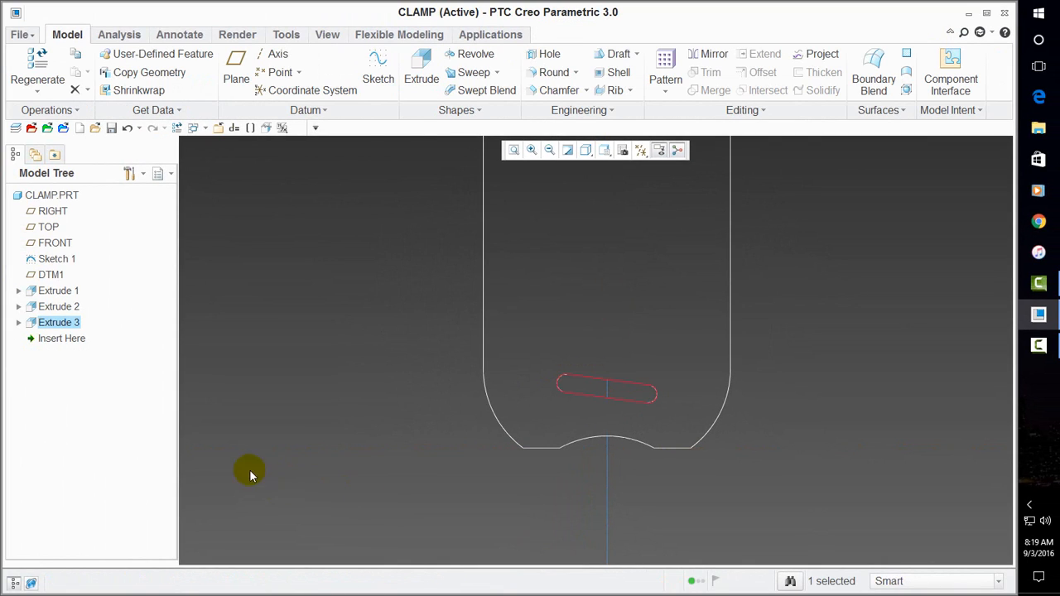
Create a dimension pattern of the slot cut with 36 instances, varying its 0.15 distance from the band end
right_click(286, 331)
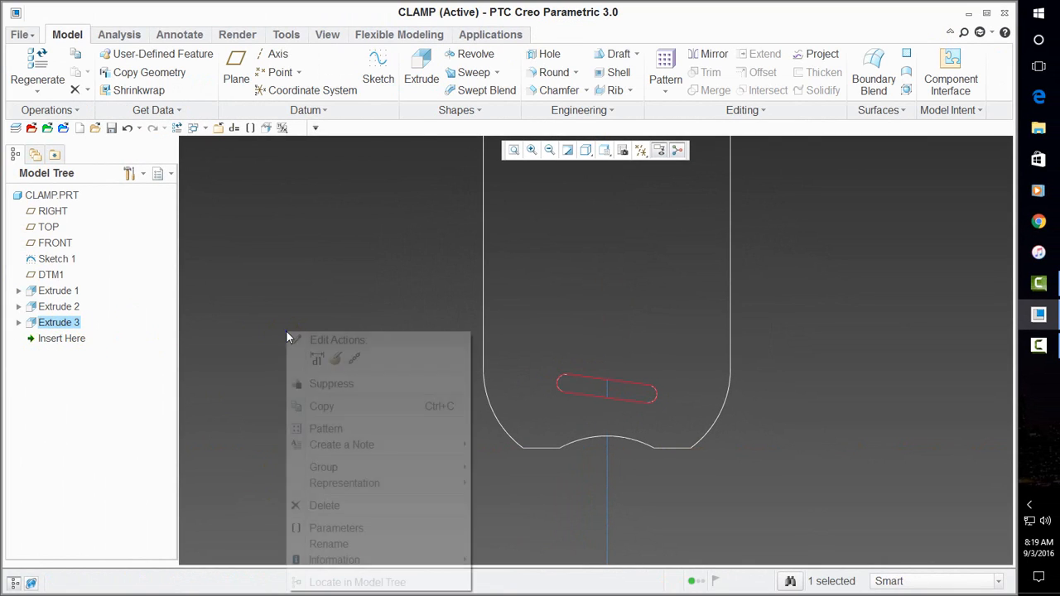
click(361, 433)
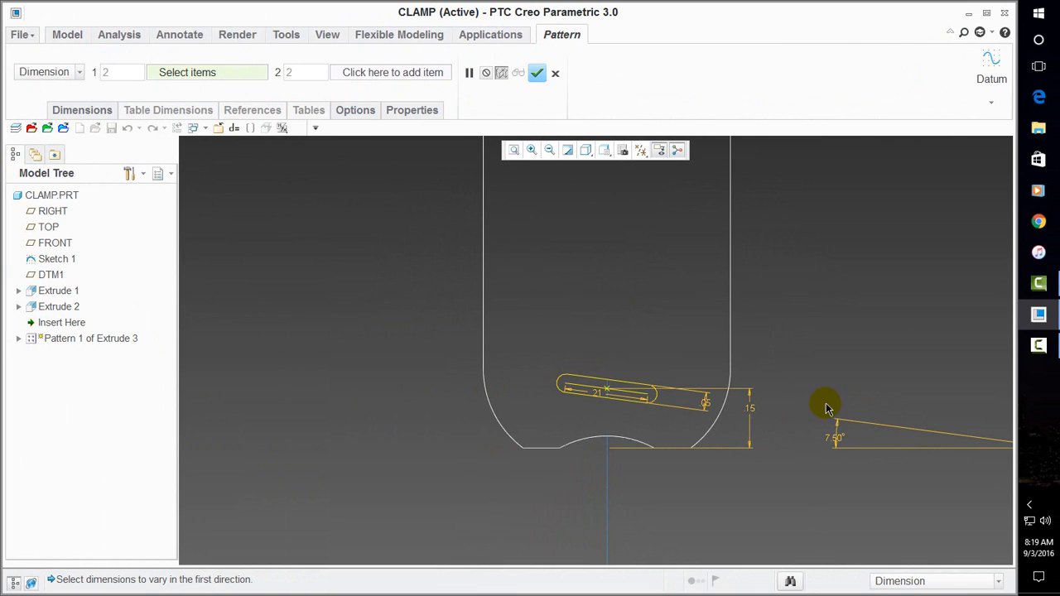
click(753, 412)
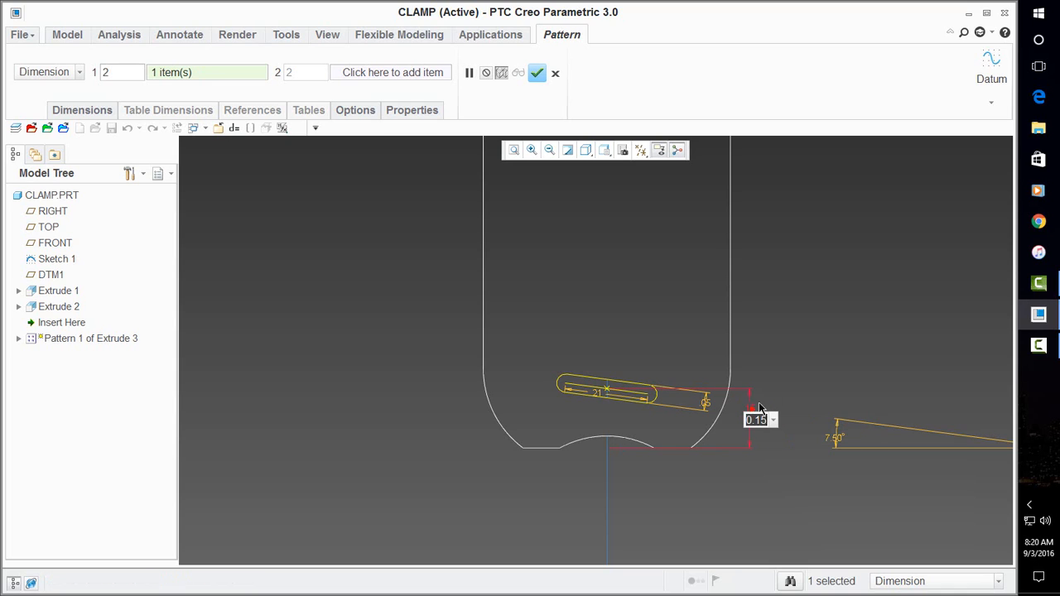
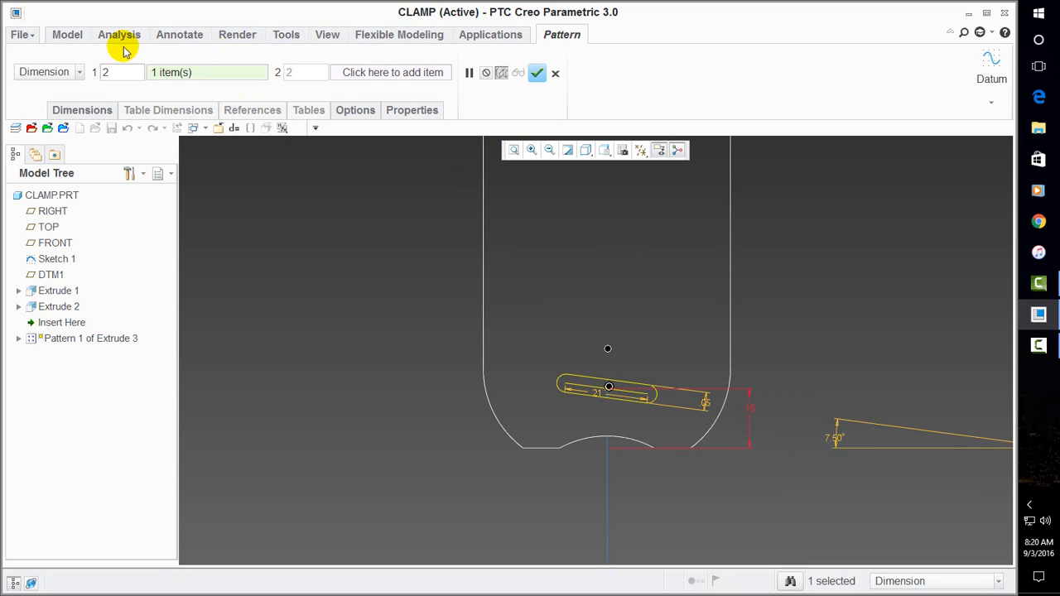
double_click(122, 71)
text(36)
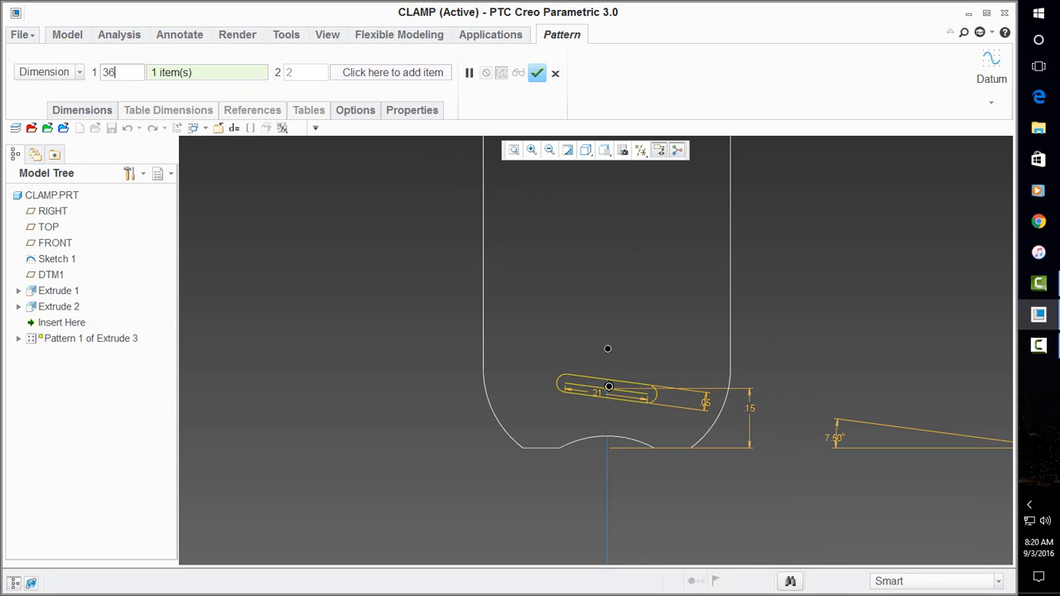
key(Return)
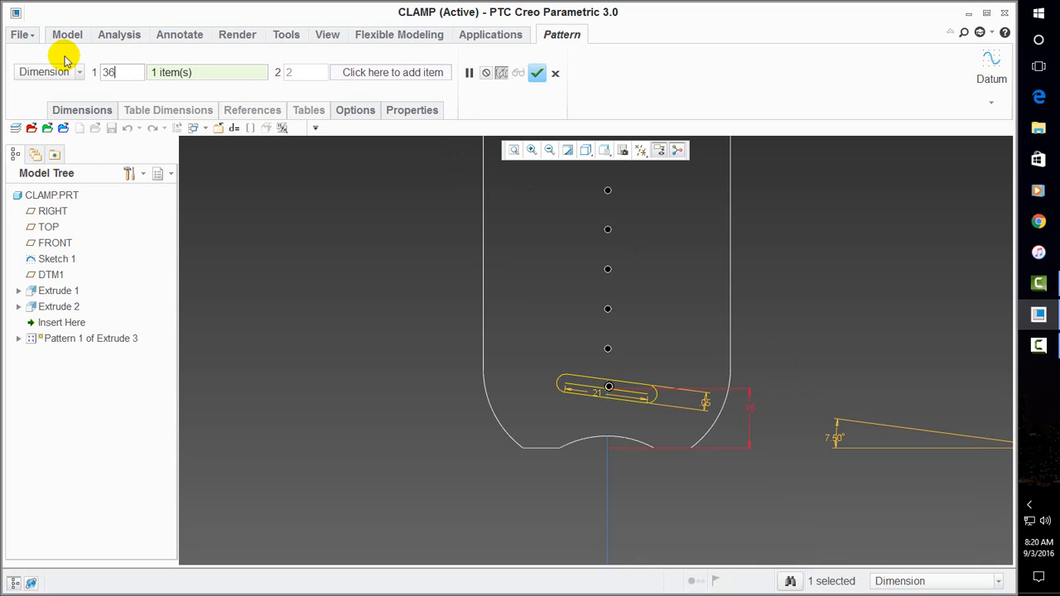
click(537, 73)
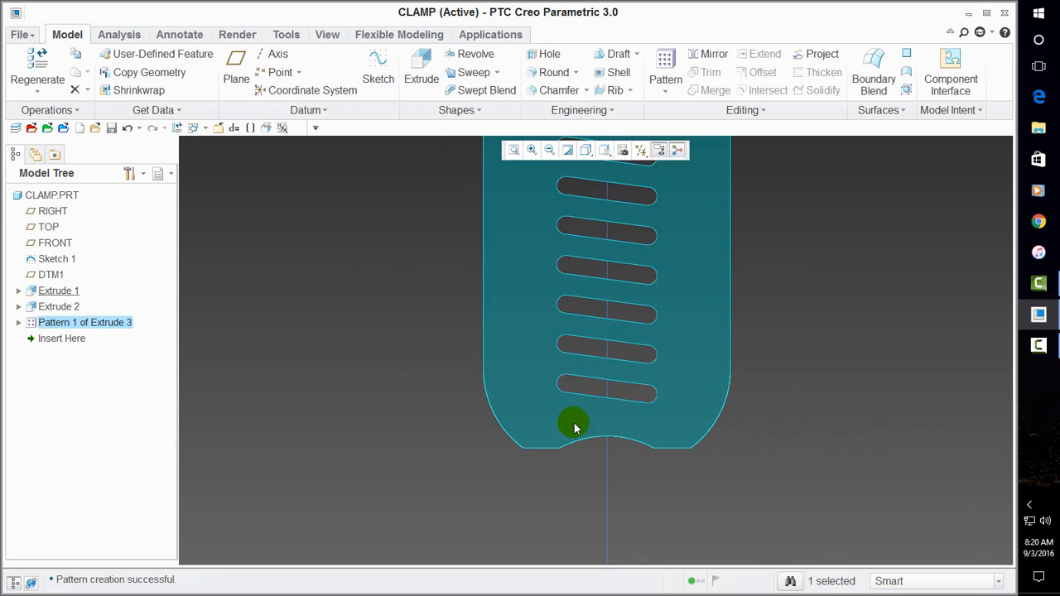
Set the display style to Shading and inspect the row of slots on the band
middle_drag(576, 427, 634, 240)
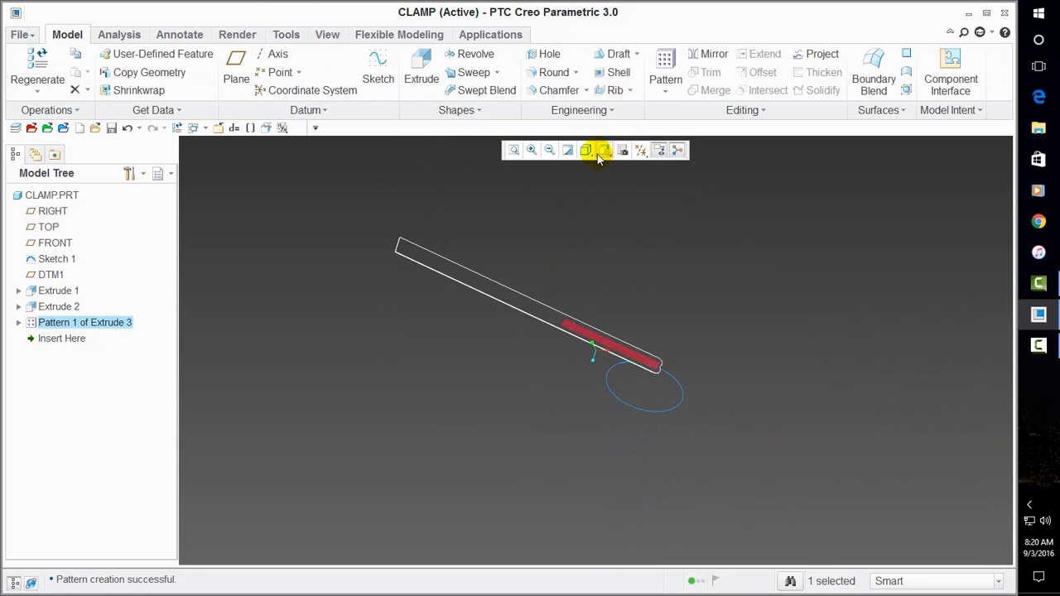
click(604, 152)
click(598, 200)
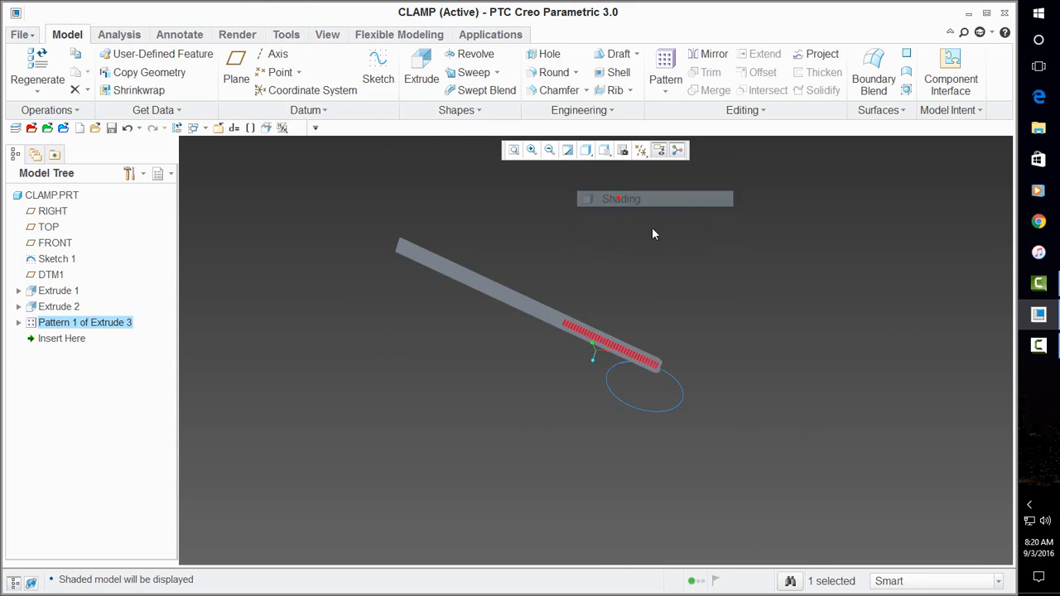
click(691, 248)
scroll(642, 333, down, 5)
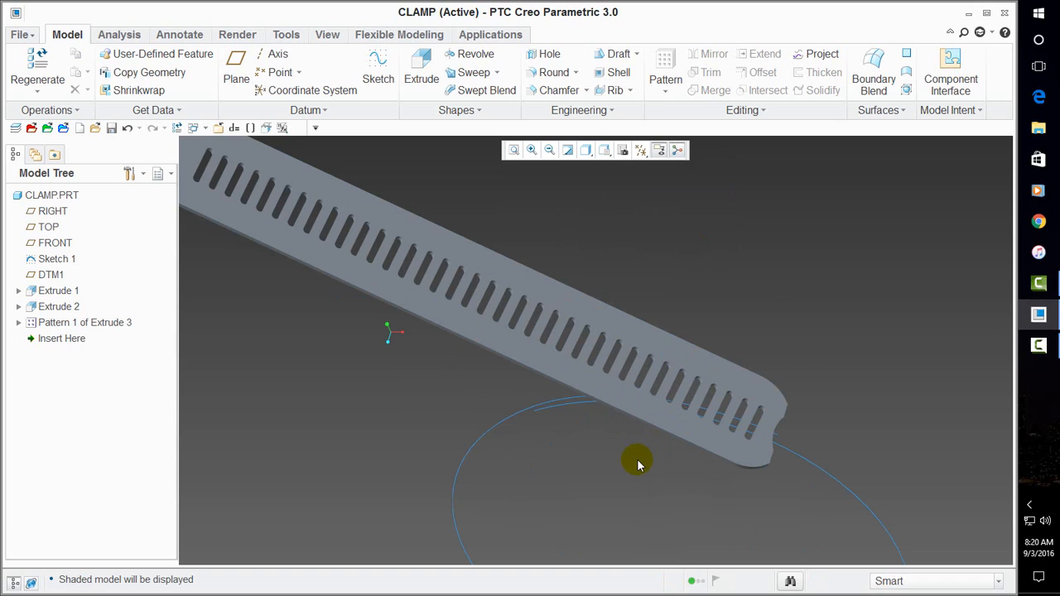
scroll(638, 459, down, 3)
scroll(457, 362, down, 1)
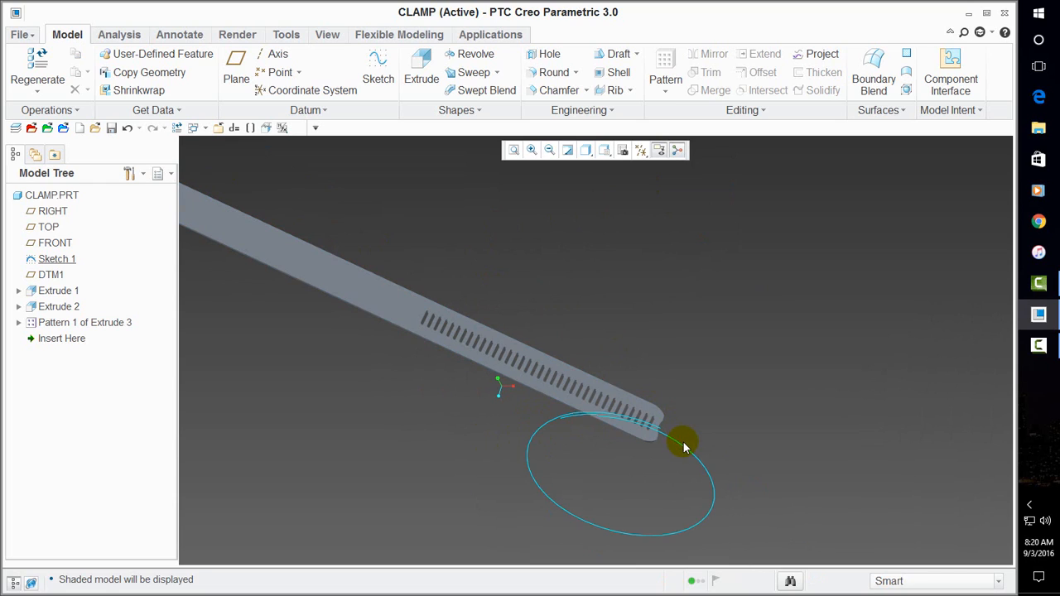
Start a Spinal Bend with the band's solid geometry as bend geometry and the Sketch 1 curve as the spine
click(576, 110)
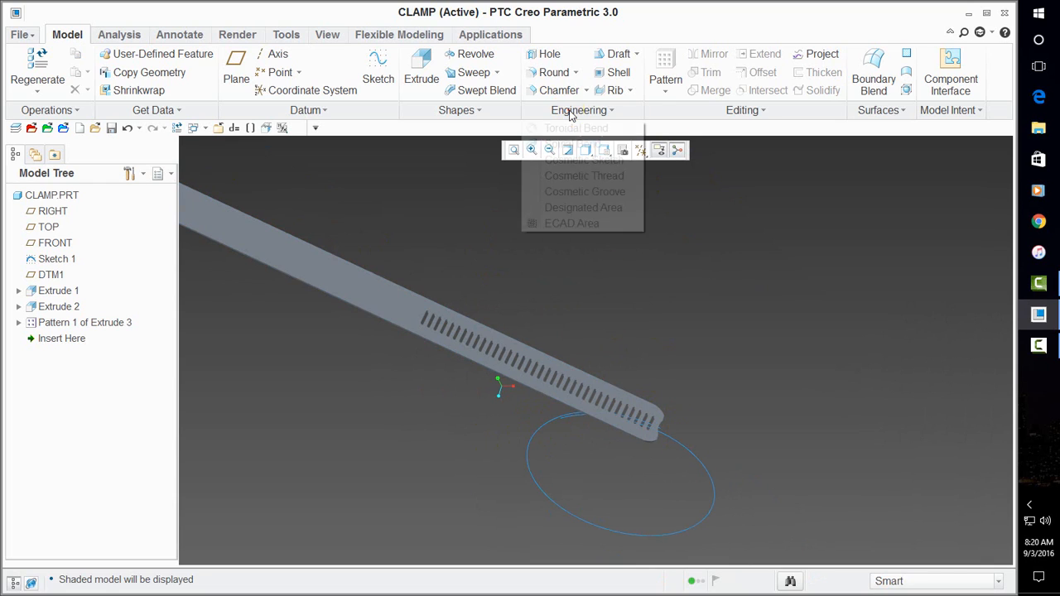
click(571, 145)
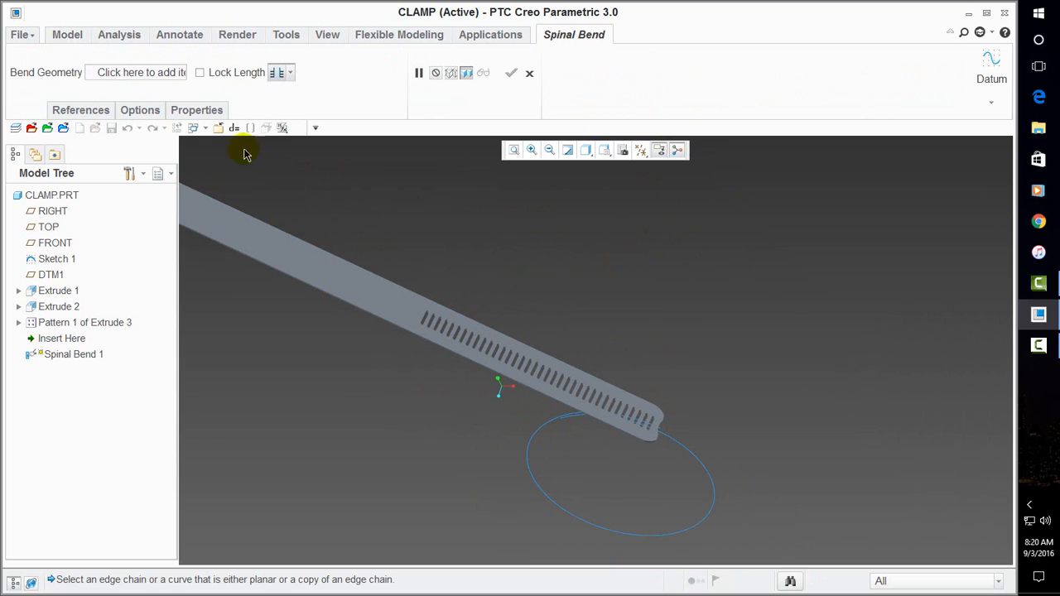
click(105, 73)
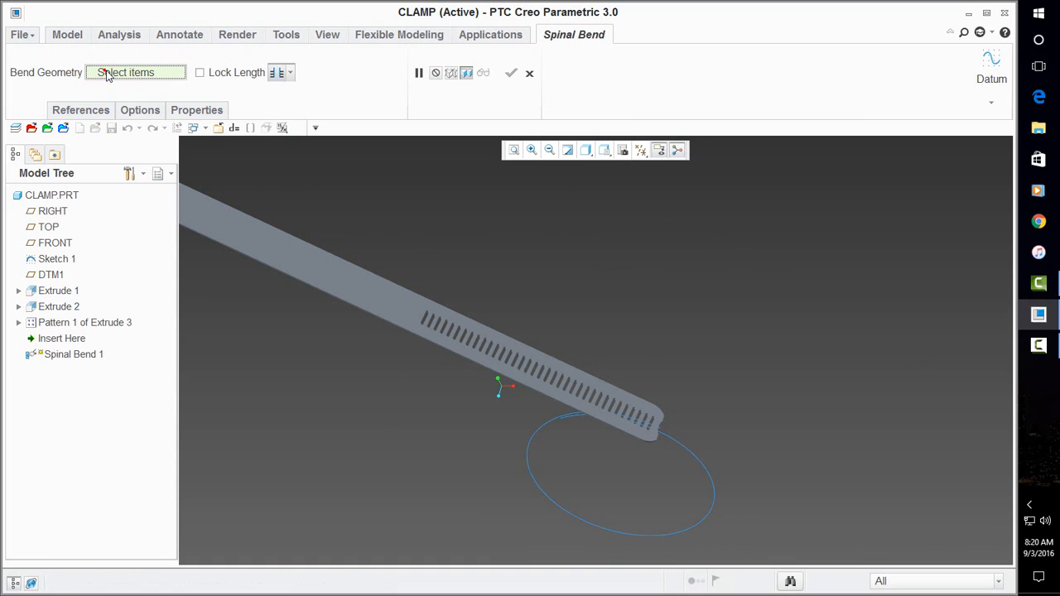
click(209, 215)
click(82, 110)
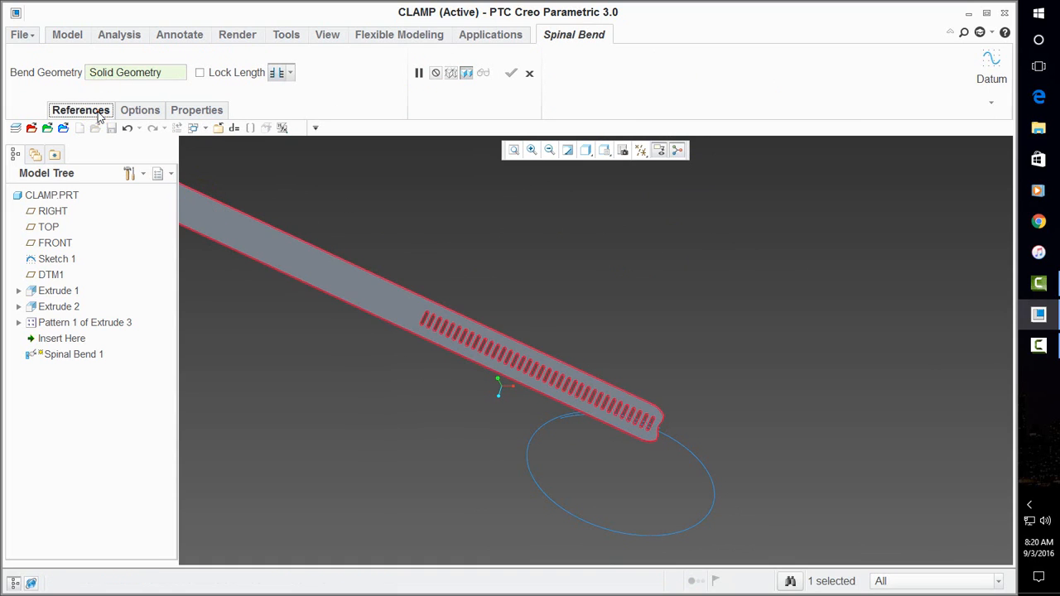
click(98, 153)
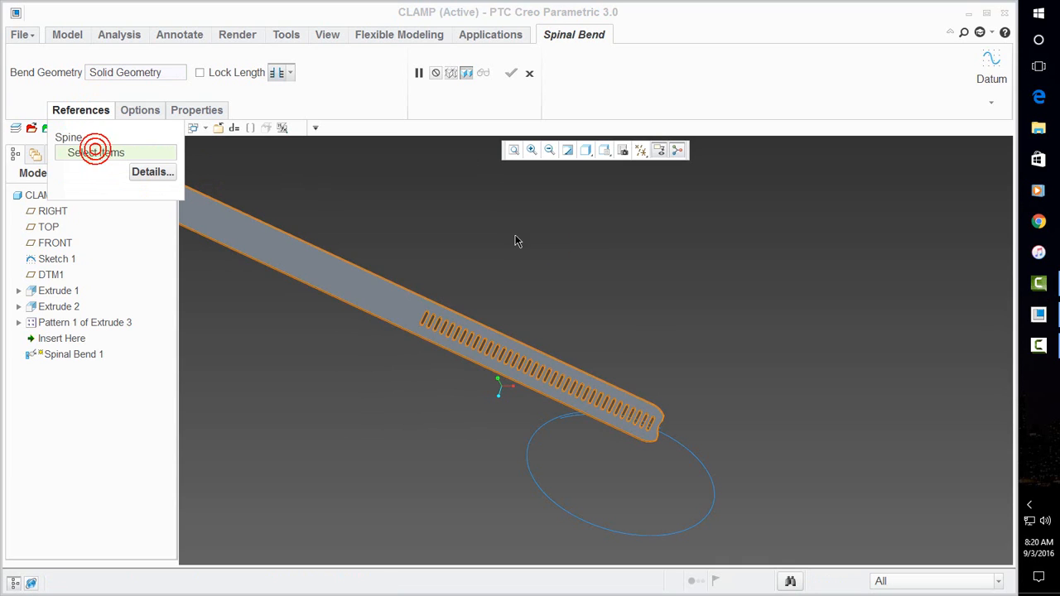
click(696, 462)
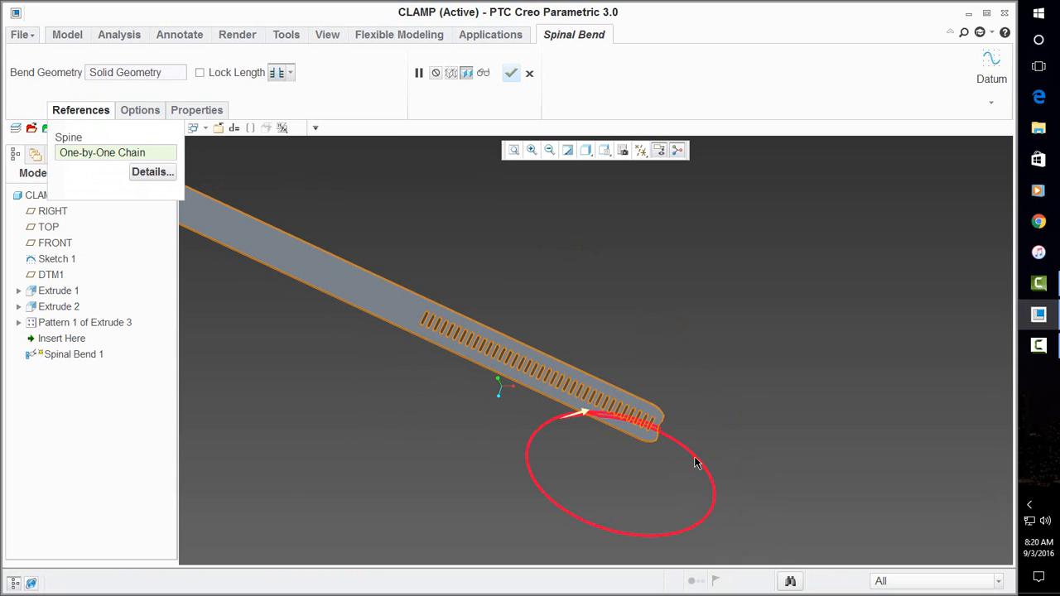
Flip the bend's start point to the opposite end of the spine curve and check the bent preview
middle_drag(630, 462, 535, 418)
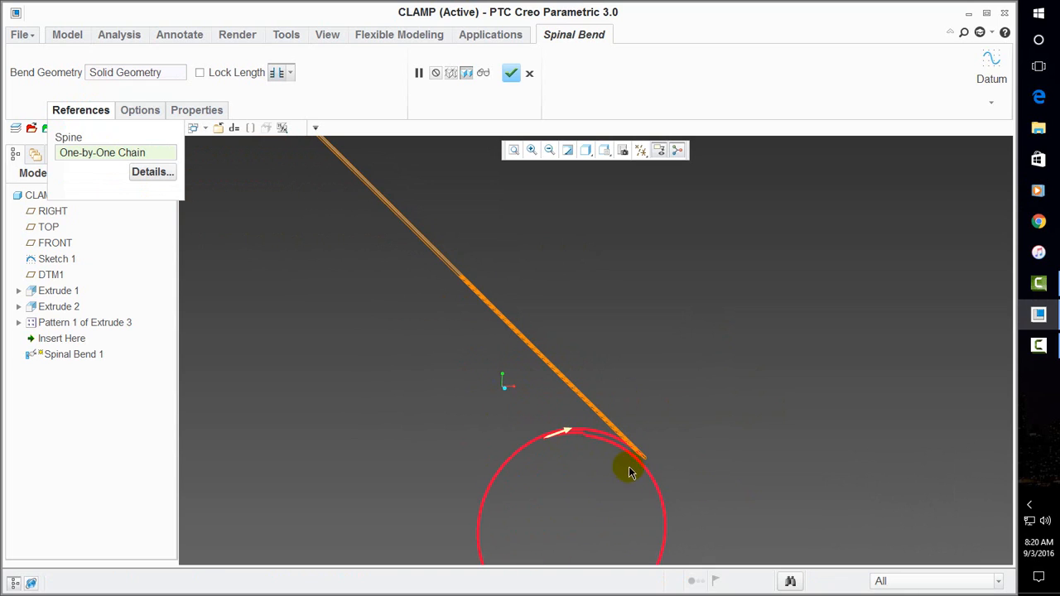
scroll(594, 455, down, 3)
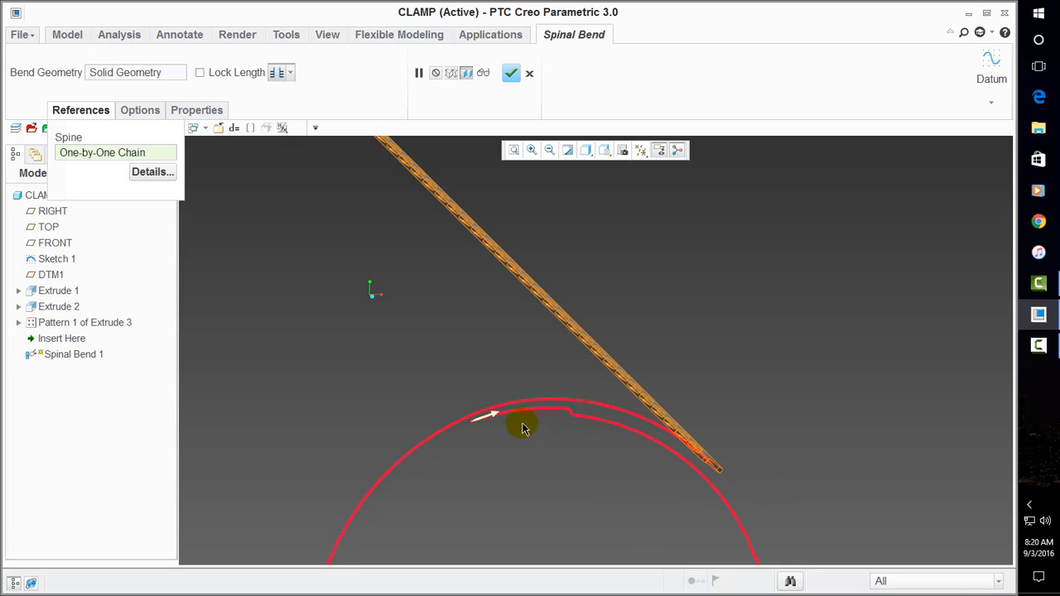
click(492, 417)
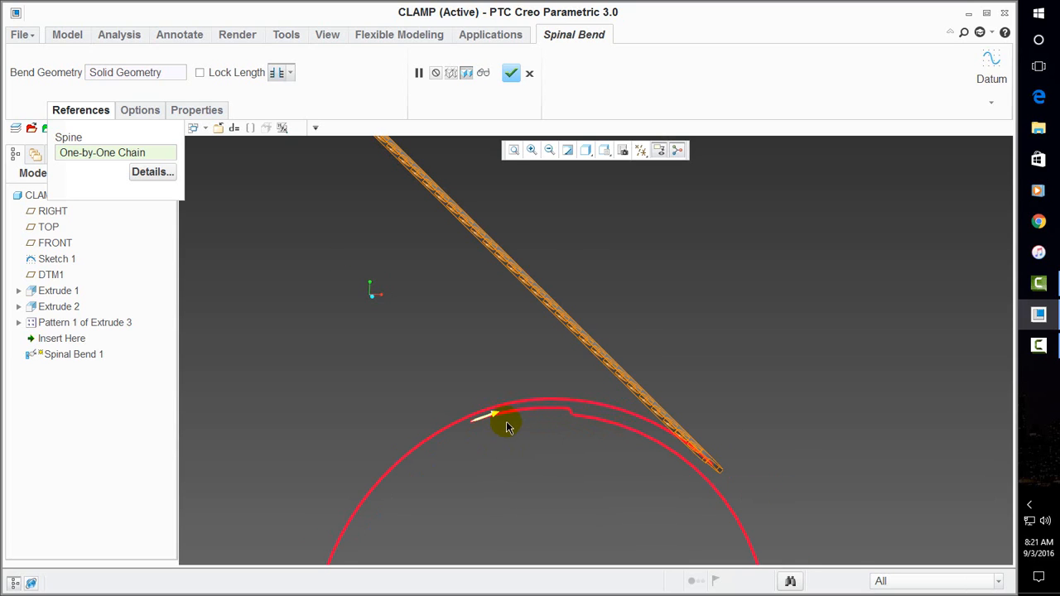
click(475, 419)
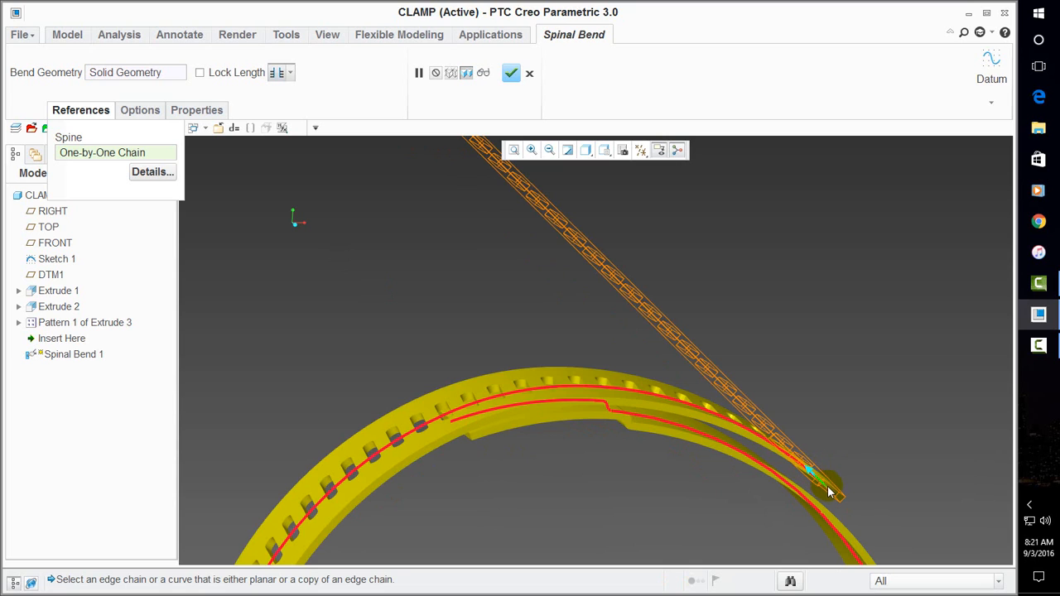
scroll(549, 260, up, 4)
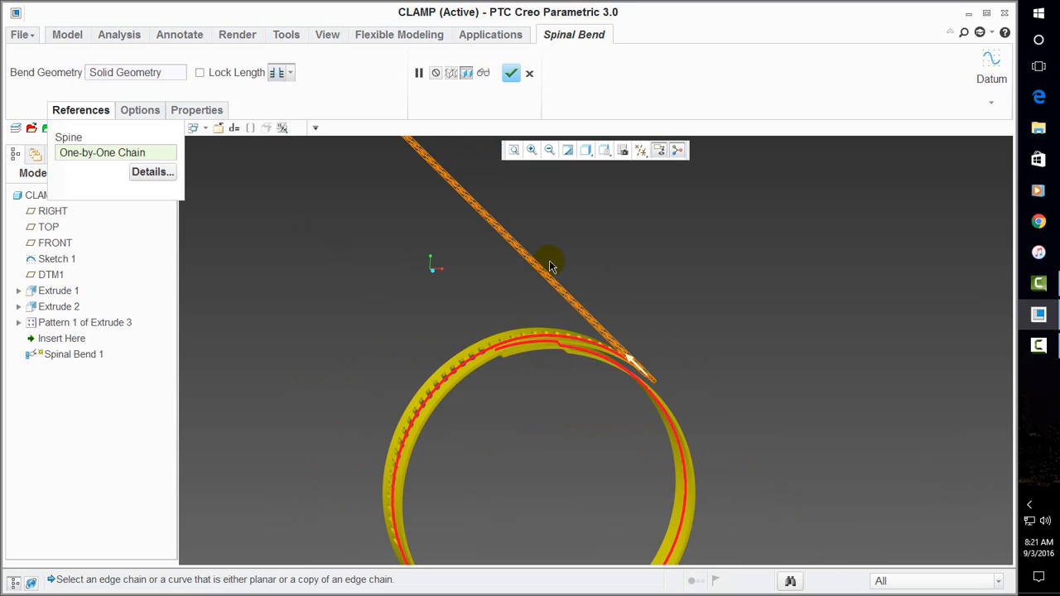
Complete the Spinal Bend so the band wraps along the Sketch 1 curve
middle_drag(601, 406, 617, 381)
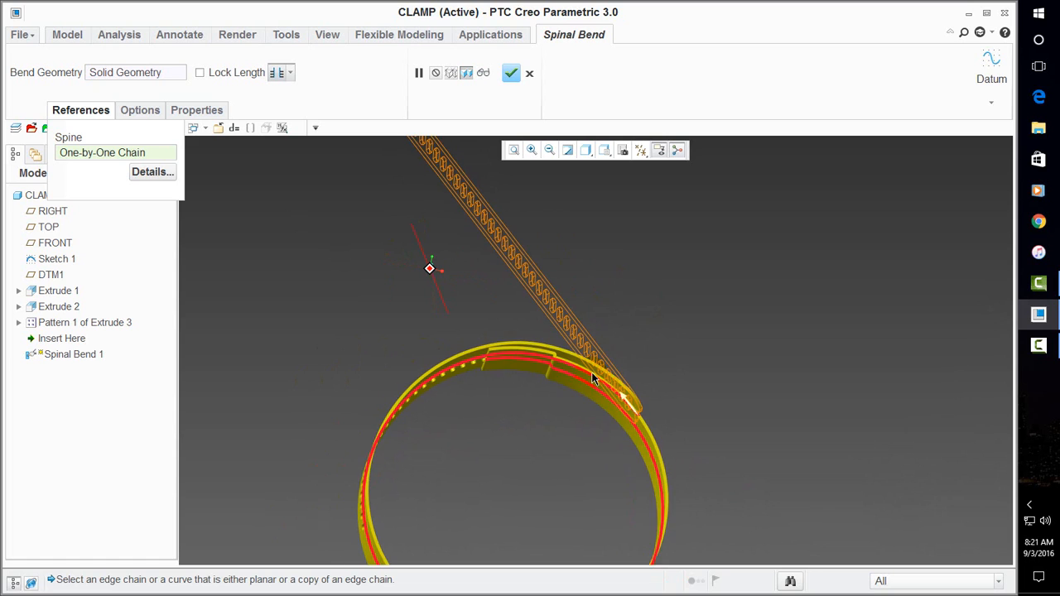
click(511, 74)
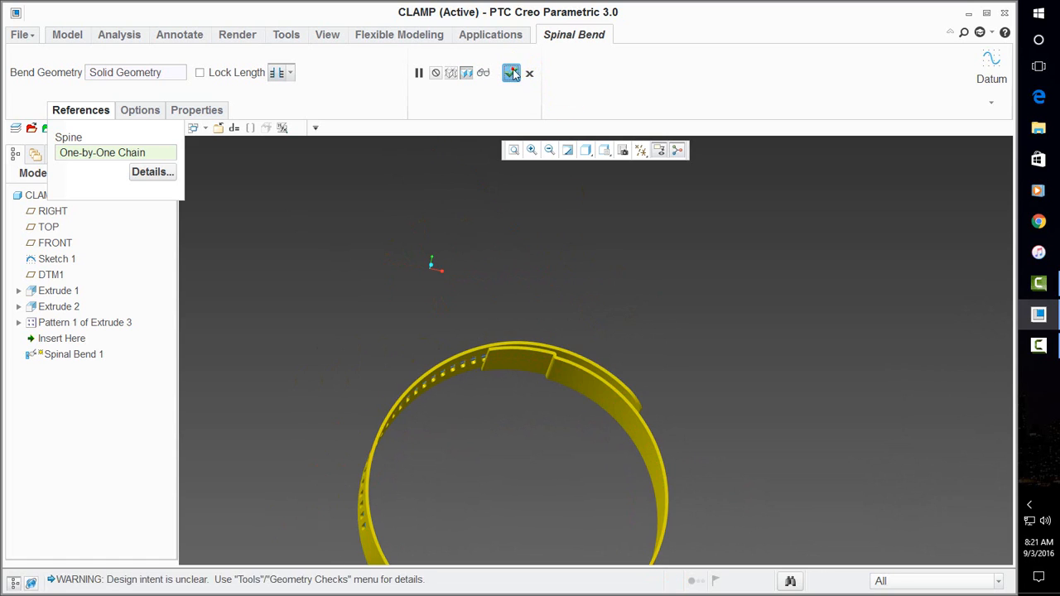
click(729, 238)
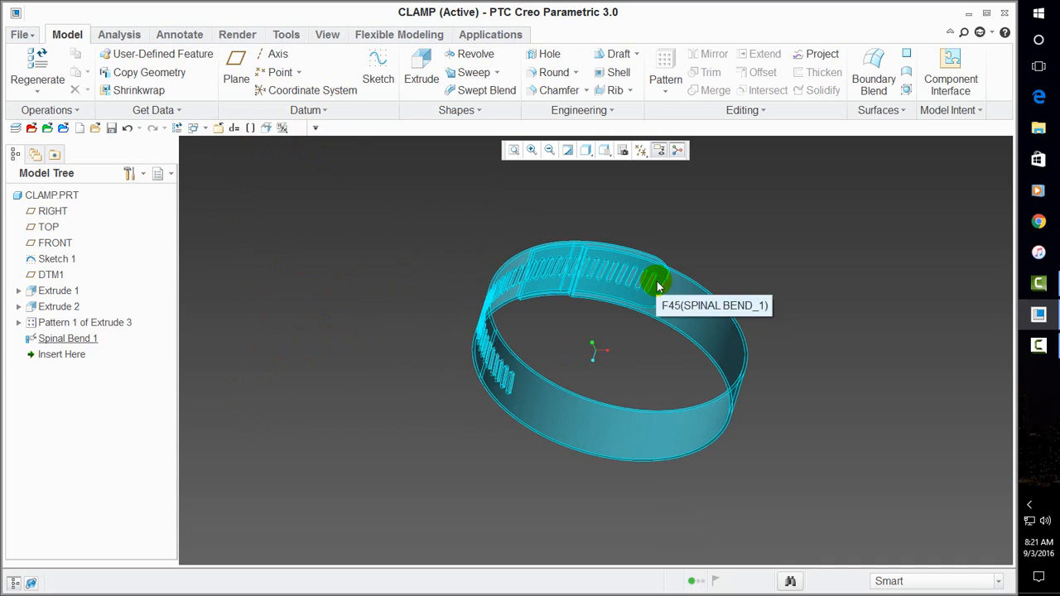
Examine the patterned slots and the tapered outer end of the bent band for clean geometry
scroll(660, 281, down, 5)
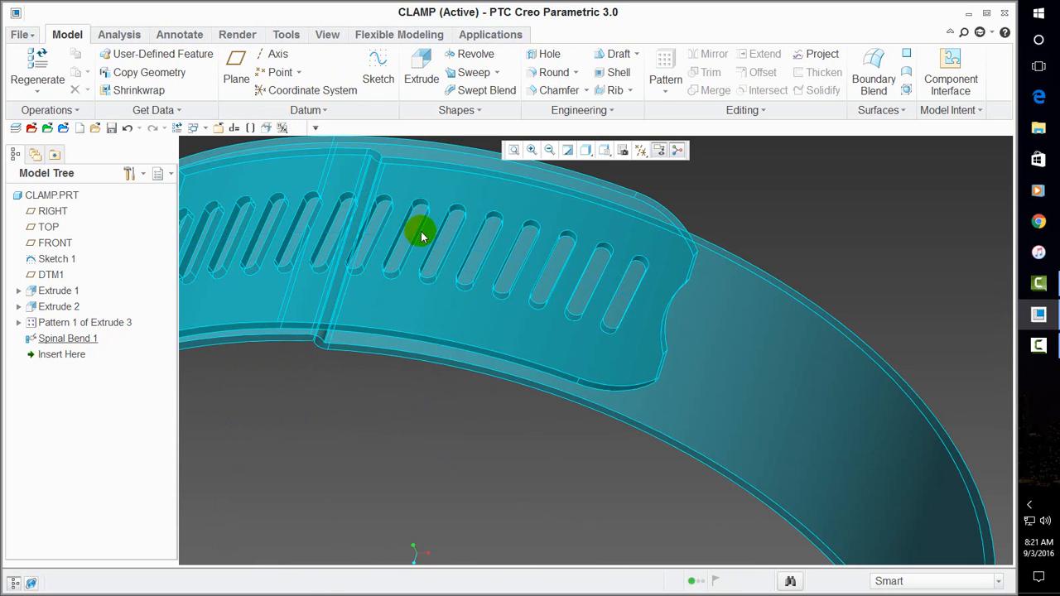
scroll(634, 310, up, 5)
middle_drag(687, 268, 696, 220)
scroll(687, 236, down, 5)
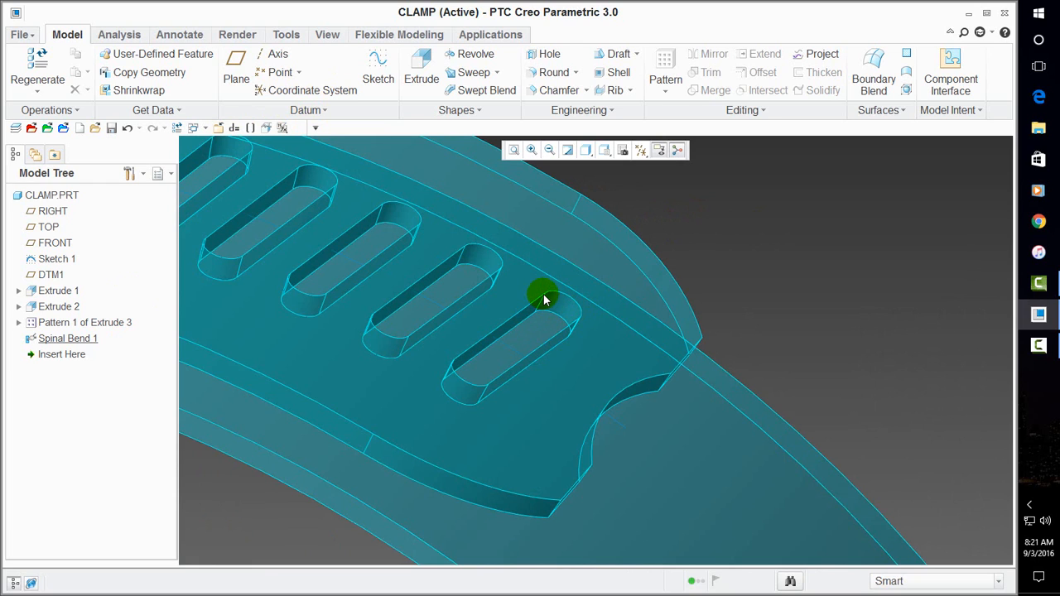
scroll(514, 329, up, 6)
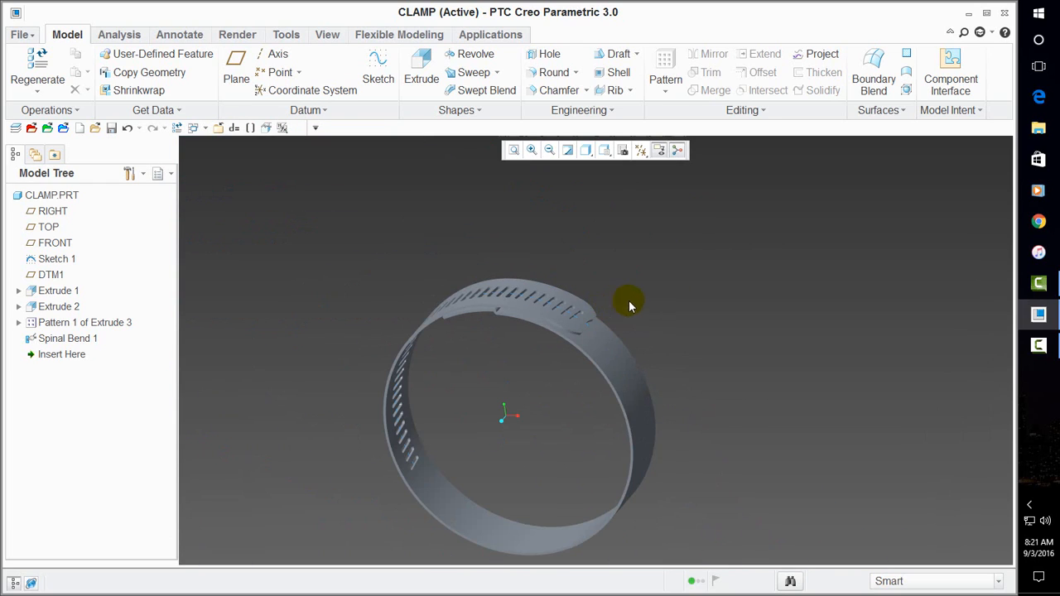
scroll(605, 303, down, 7)
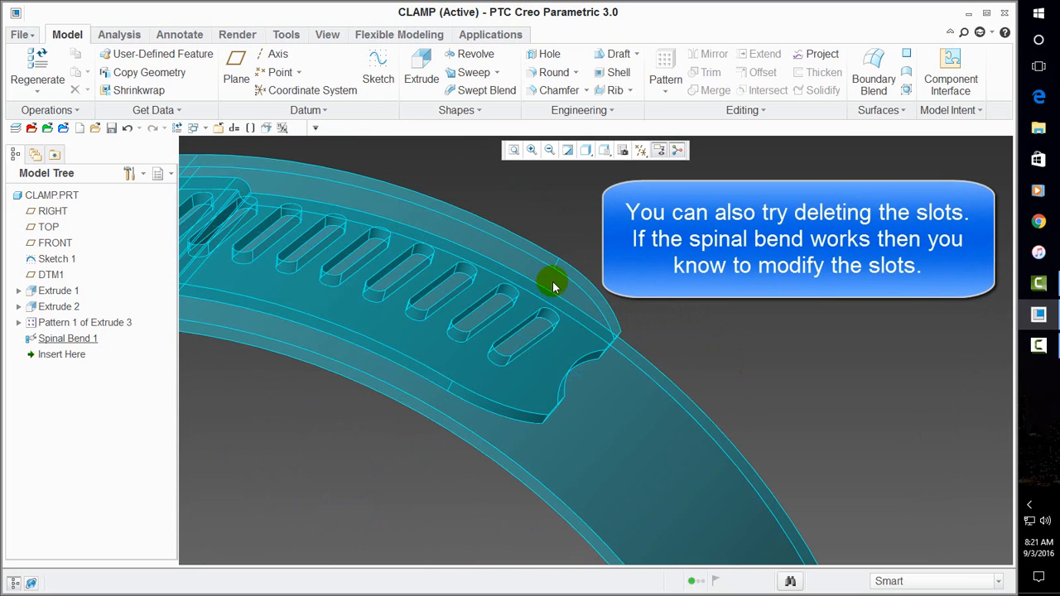
scroll(608, 391, up, 6)
middle_drag(662, 380, 687, 362)
scroll(518, 419, down, 5)
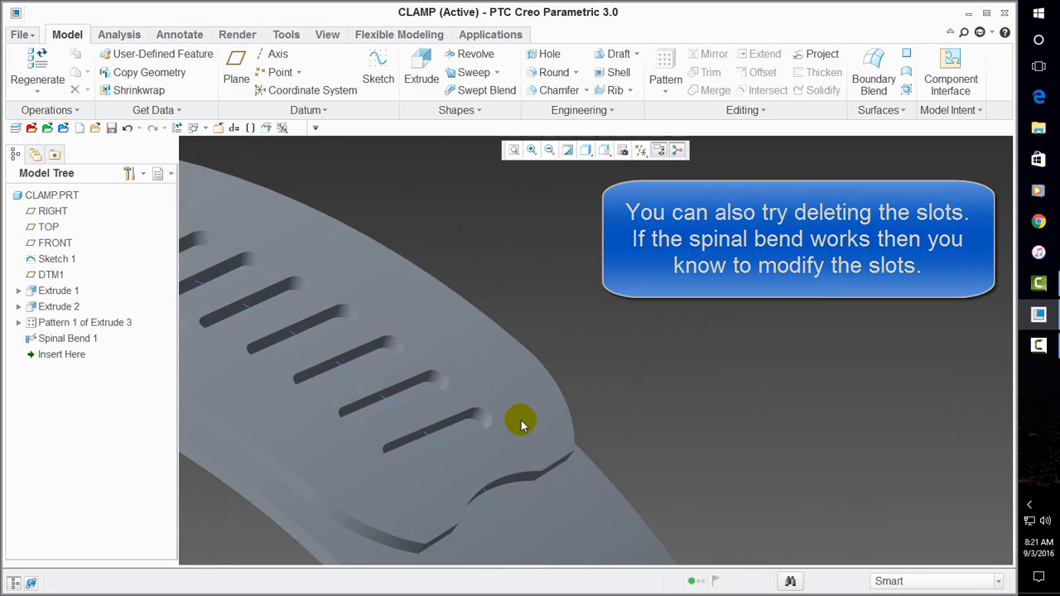
scroll(554, 400, up, 4)
scroll(478, 428, down, 6)
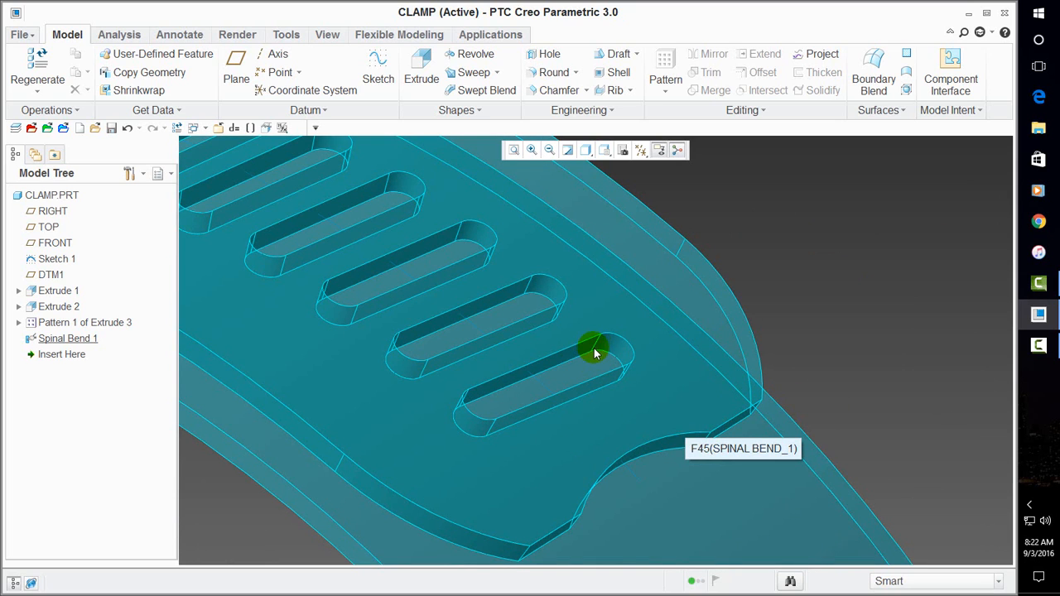
scroll(571, 373, down, 5)
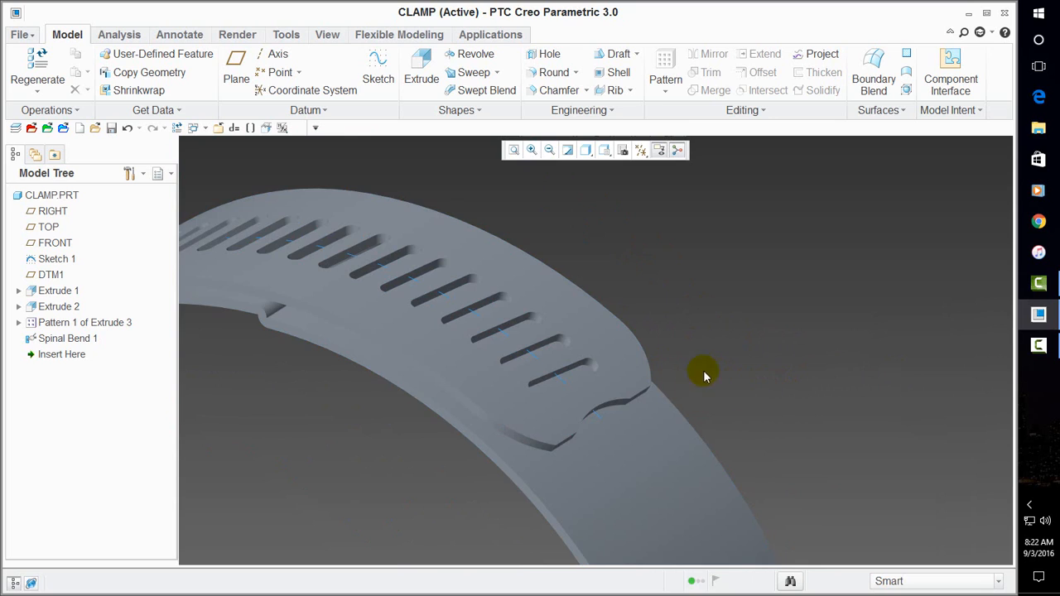
scroll(703, 375, down, 4)
scroll(671, 389, down, 3)
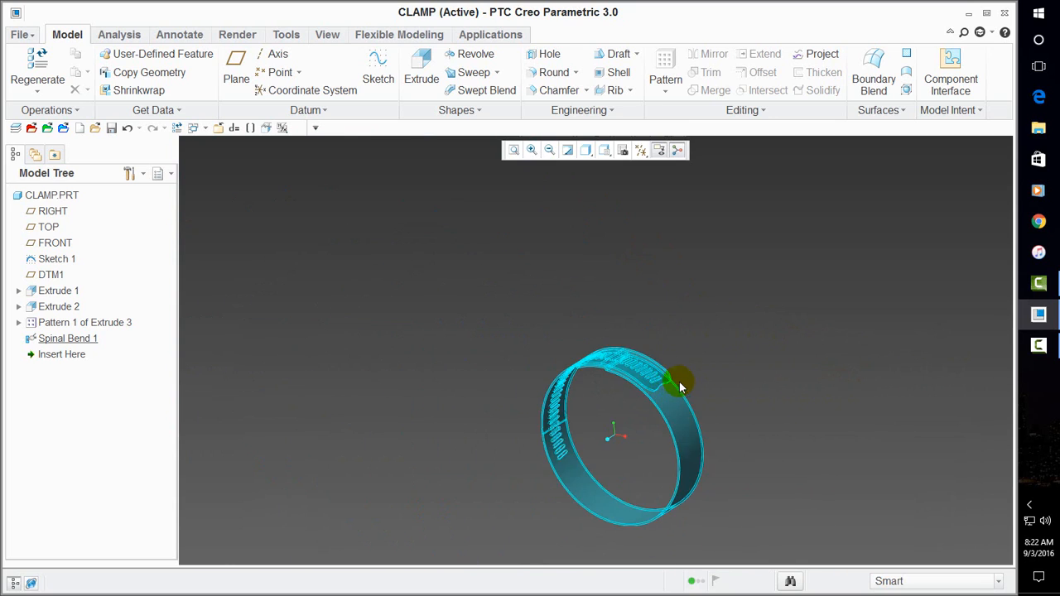
Examine the offset step under the overlapping band, including its small bend radii and the neighbouring slots, and restore the default view
mouse_move(679, 382)
middle_down()
mouse_move(731, 332)
mouse_move(696, 372)
mouse_move(725, 341)
mouse_move(672, 345)
mouse_move(797, 362)
middle_up()
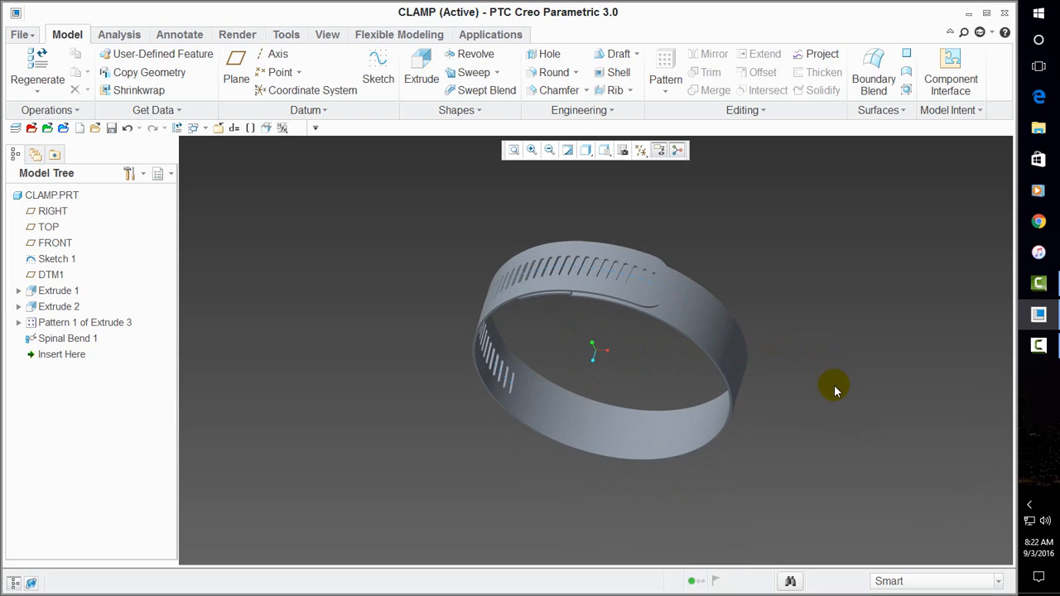
middle_drag(834, 395, 814, 340)
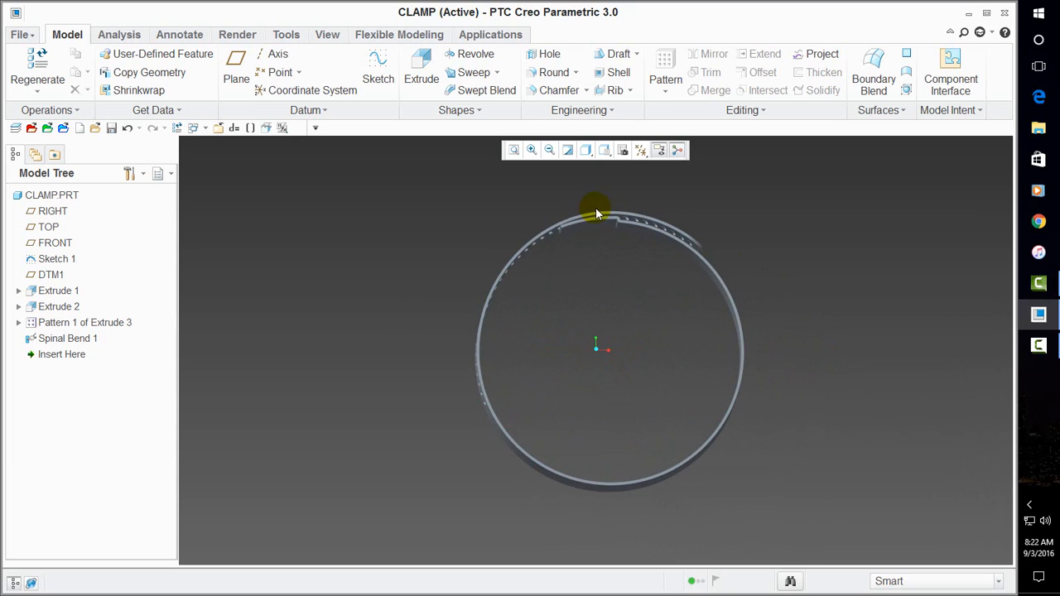
scroll(598, 217, down, 5)
scroll(461, 445, up, 3)
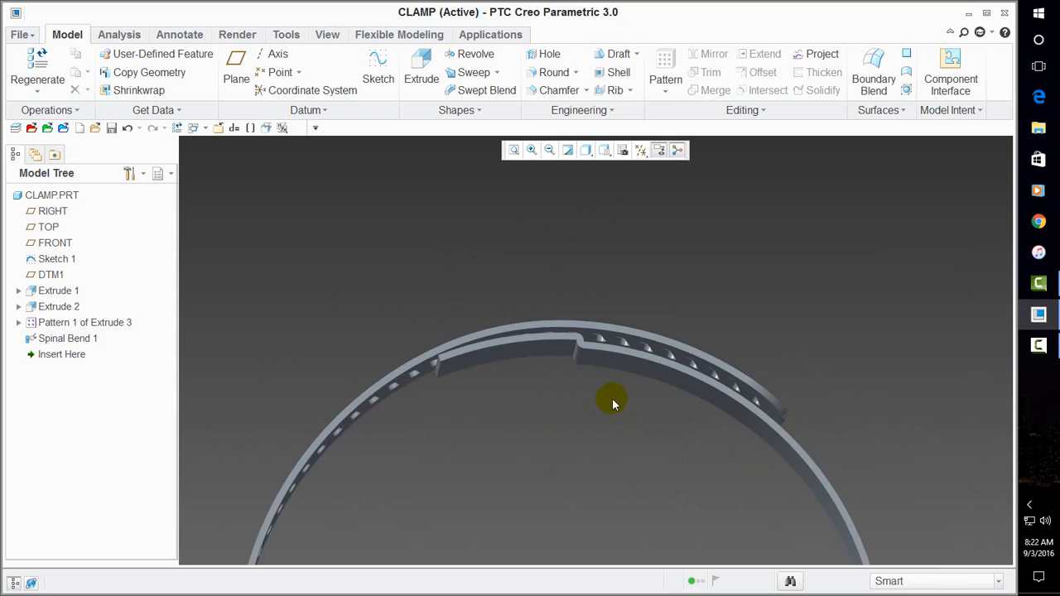
scroll(559, 351, down, 7)
scroll(569, 319, down, 5)
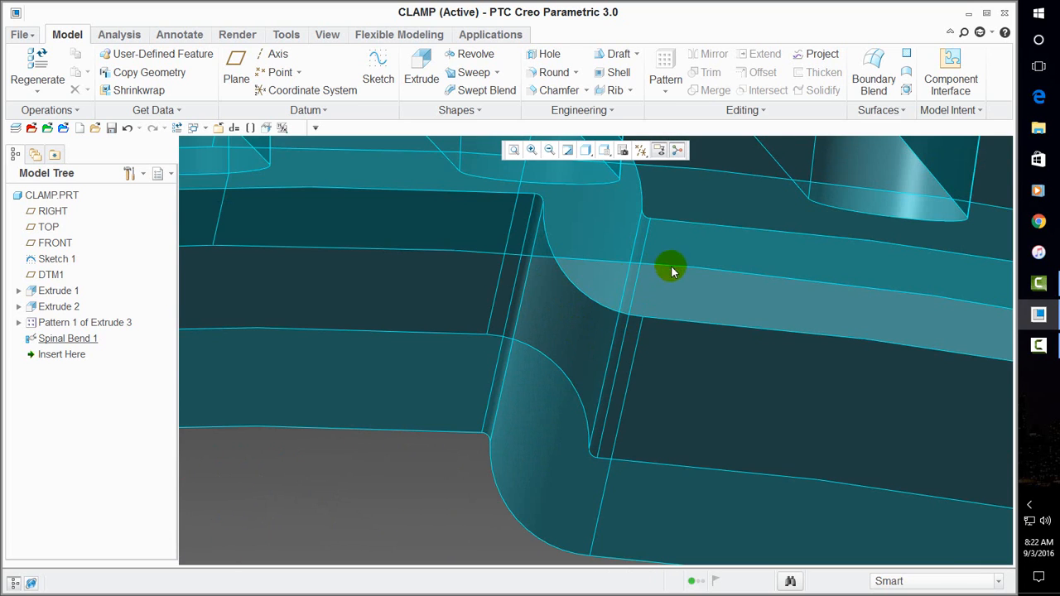
scroll(651, 268, up, 5)
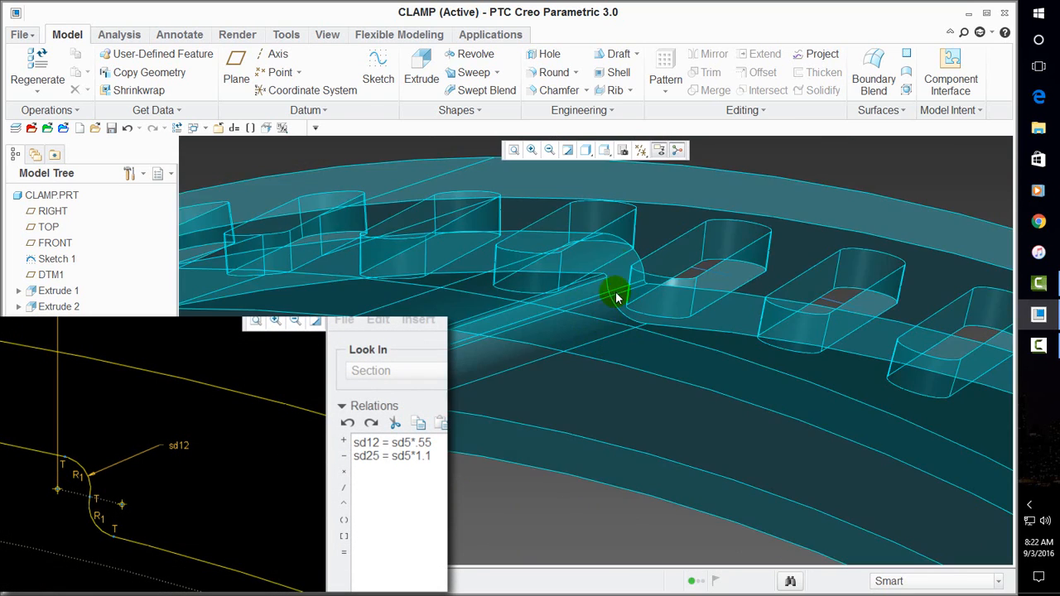
scroll(617, 298, down, 5)
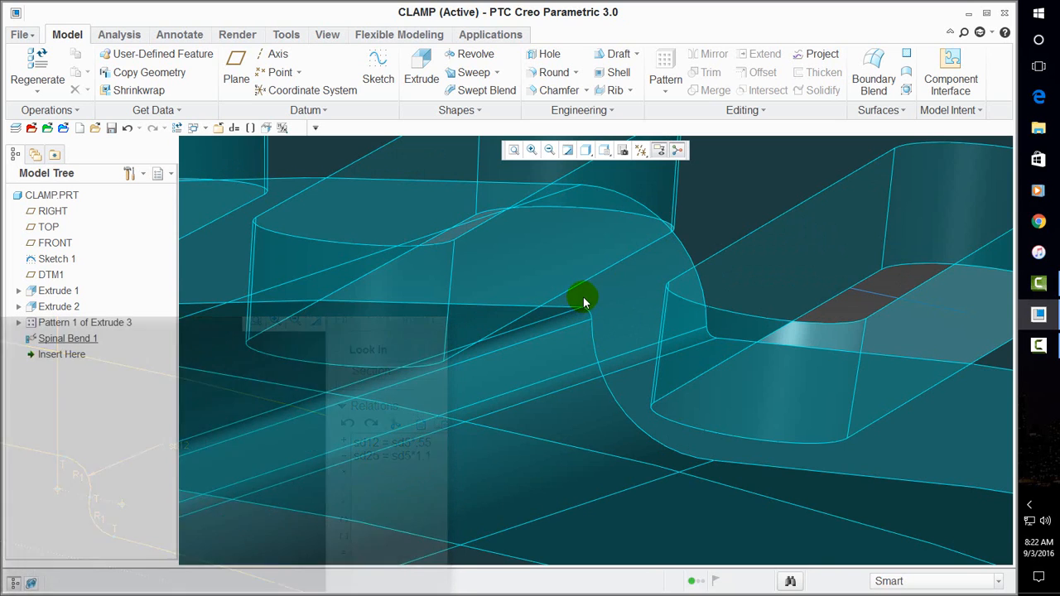
scroll(595, 306, up, 5)
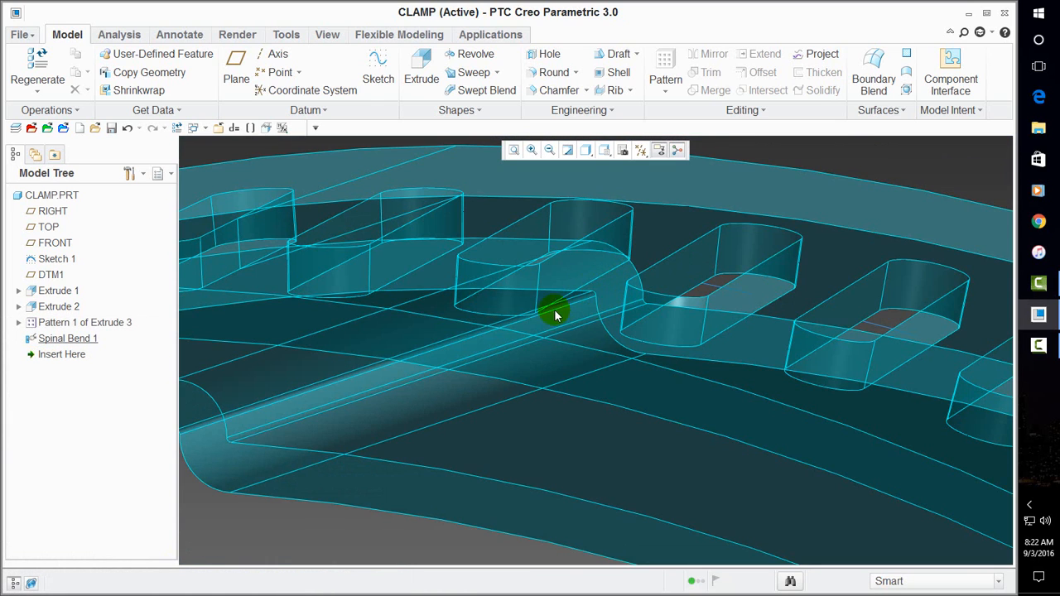
scroll(590, 288, up, 4)
scroll(590, 290, down, 4)
scroll(590, 307, down, 2)
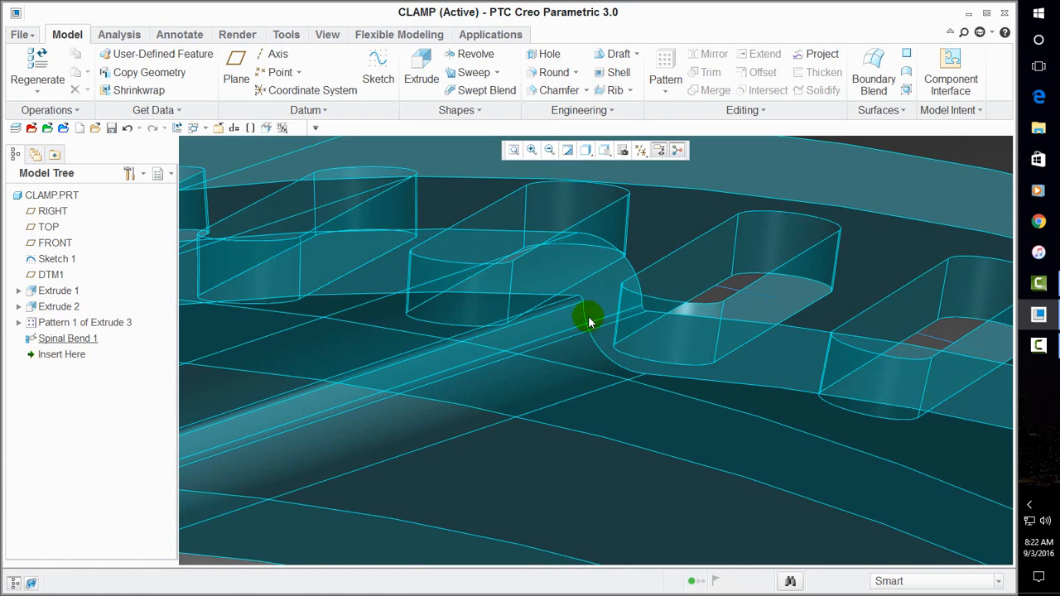
scroll(592, 301, down, 6)
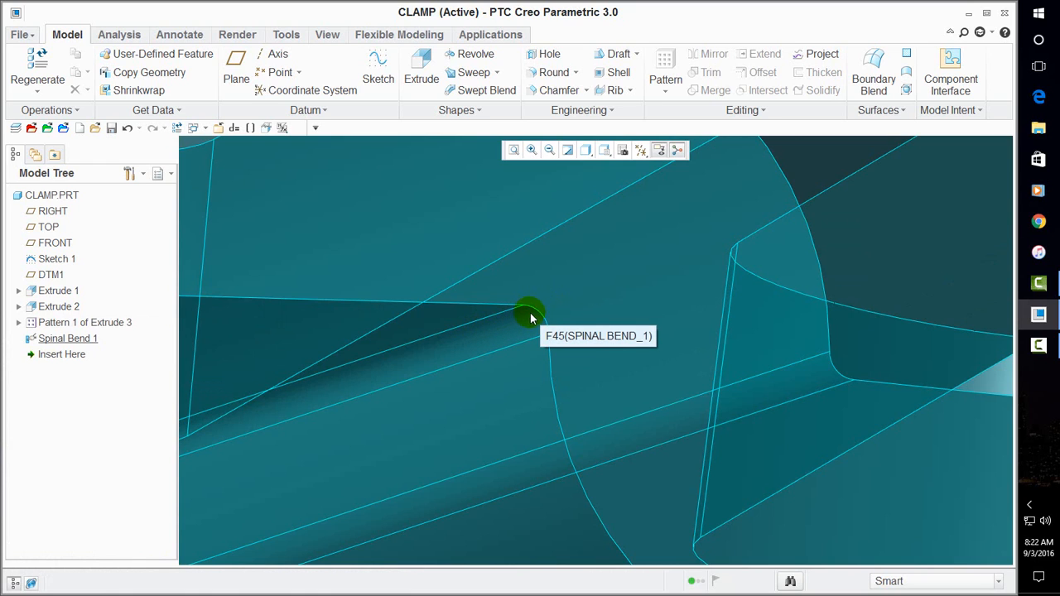
scroll(534, 316, up, 5)
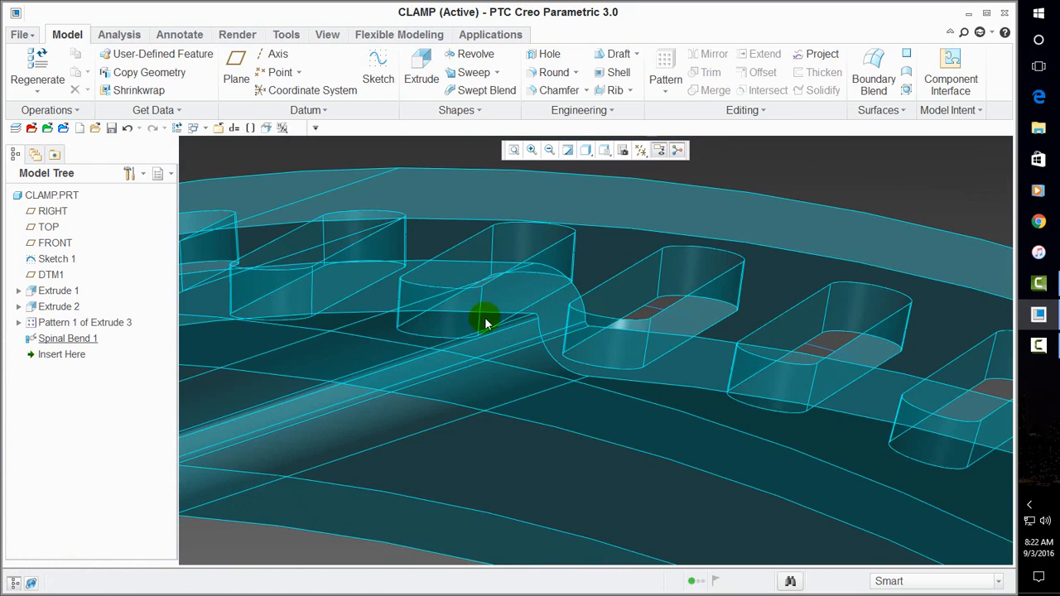
scroll(497, 315, up, 3)
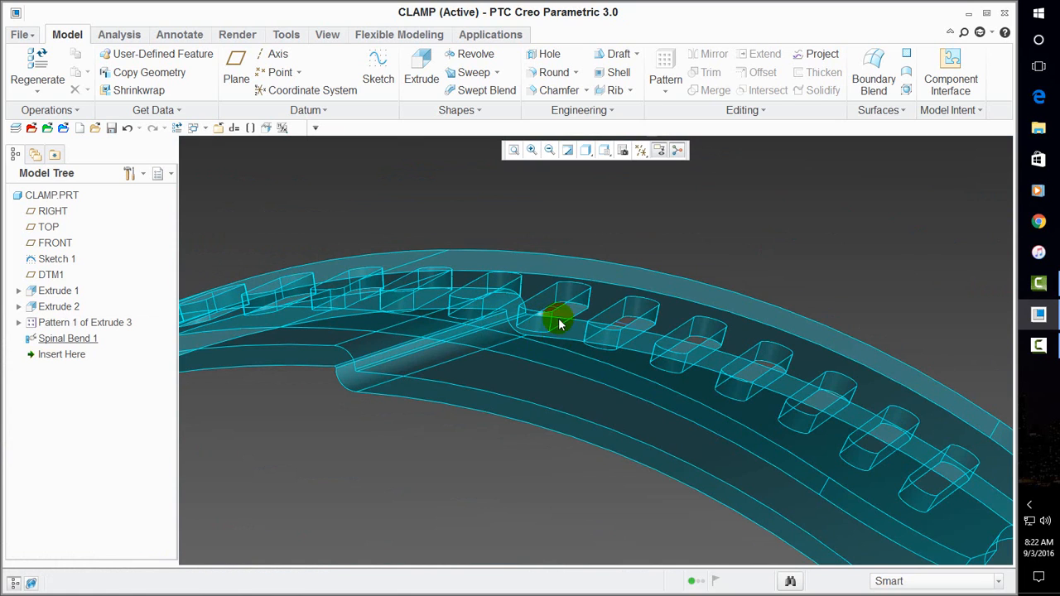
scroll(516, 315, down, 3)
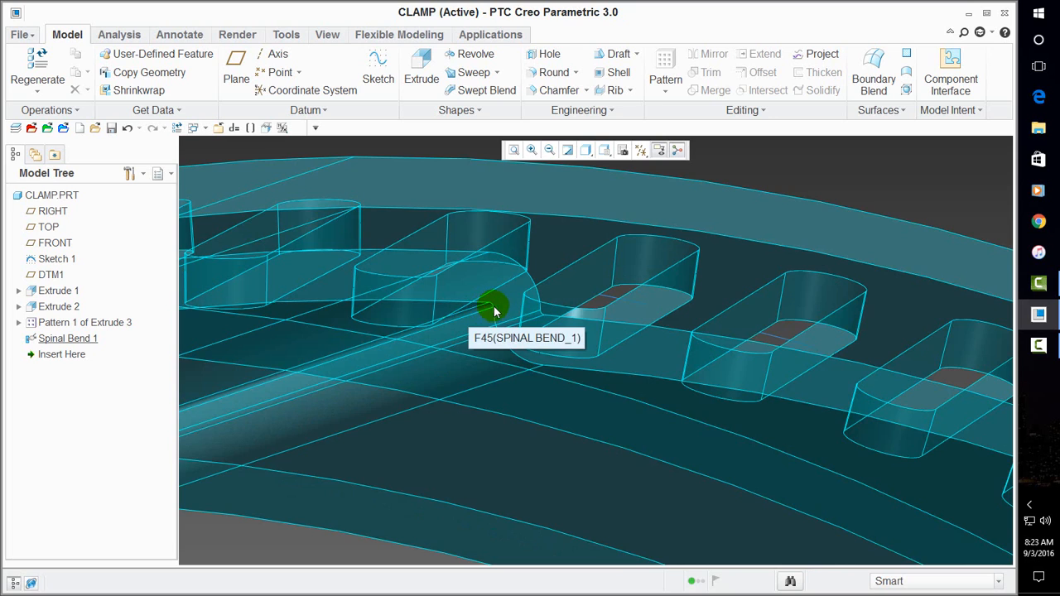
scroll(494, 311, down, 3)
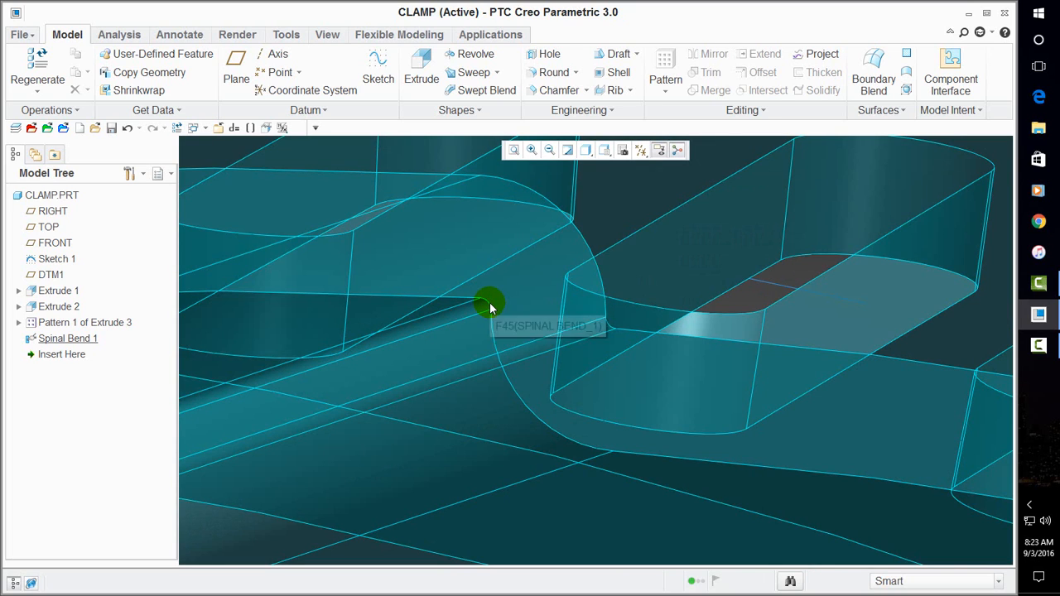
scroll(559, 284, up, 5)
scroll(572, 267, up, 3)
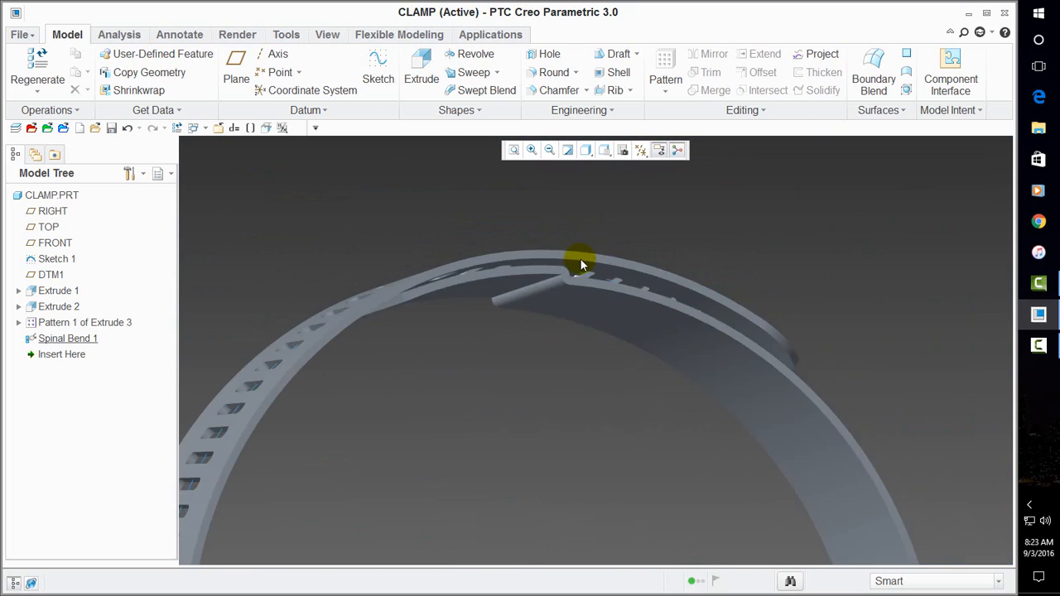
middle_drag(491, 390, 461, 380)
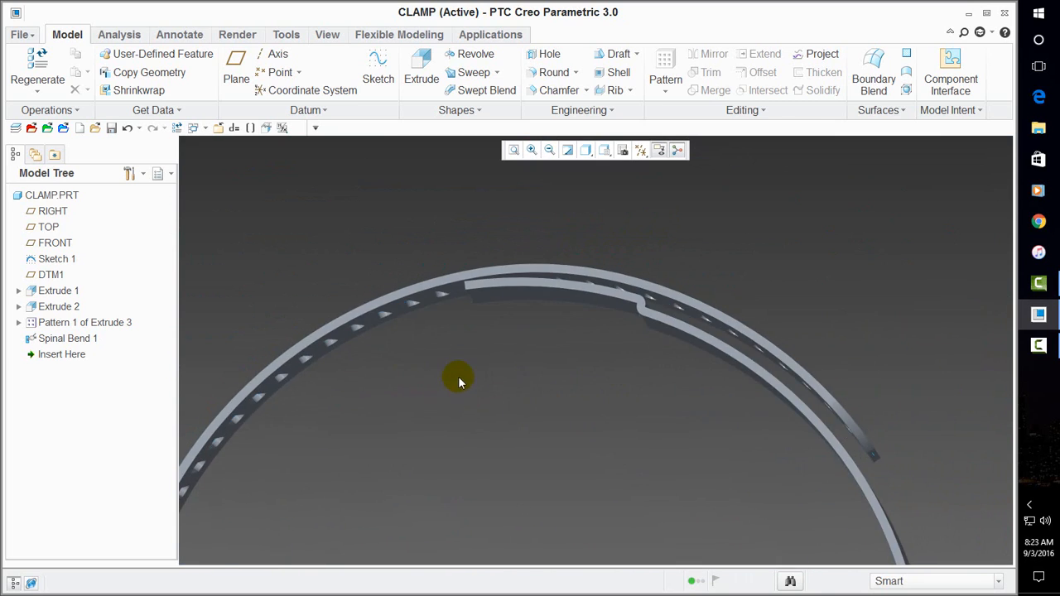
key(ctrl+d)
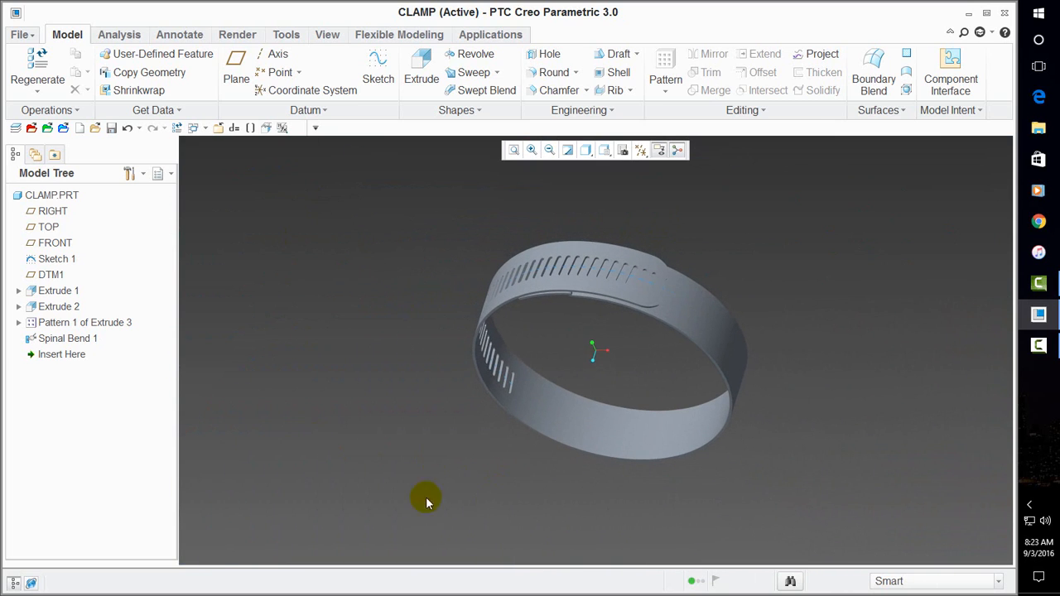
Set a smaller main circle diameter in Sketch 1, regenerate the clamp and check its overlapping ends
right_click(58, 259)
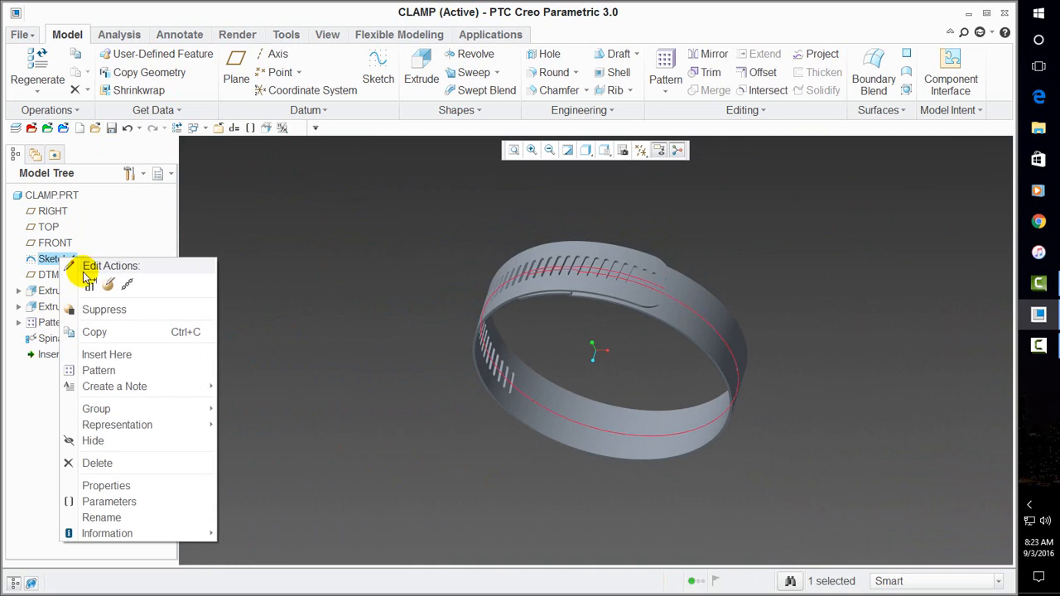
click(90, 281)
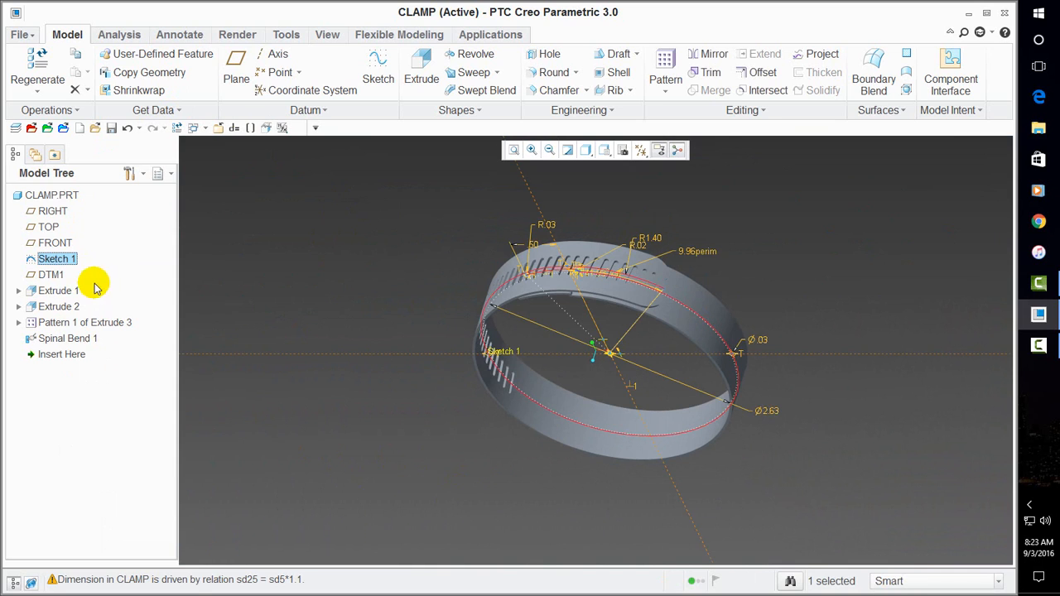
double_click(771, 412)
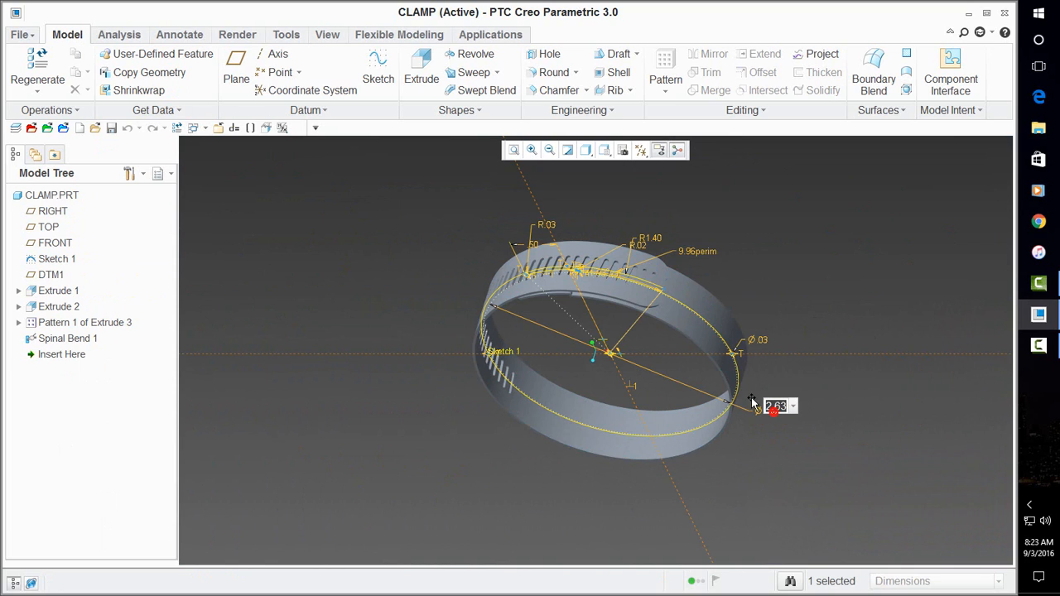
key(Return)
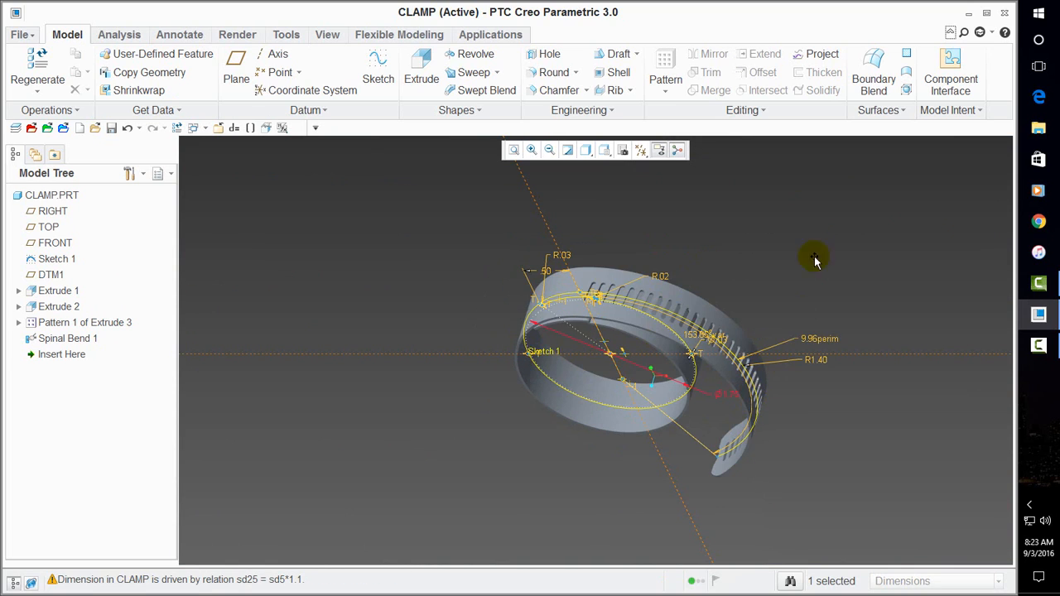
click(286, 34)
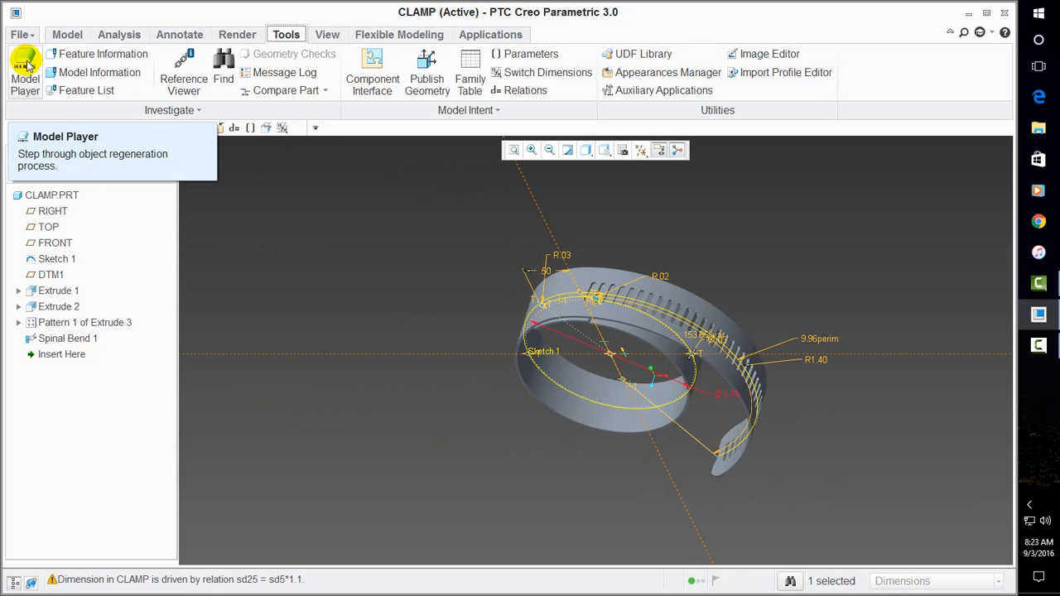
click(67, 34)
click(37, 66)
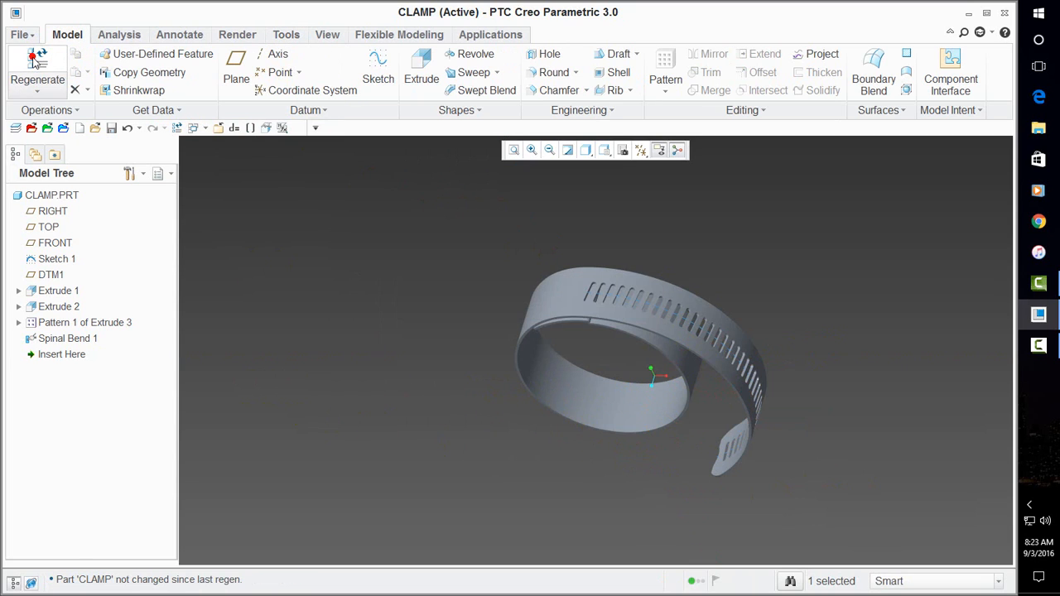
mouse_move(335, 381)
middle_down()
mouse_move(370, 284)
mouse_move(343, 329)
mouse_move(608, 211)
middle_up()
scroll(566, 290, up, 3)
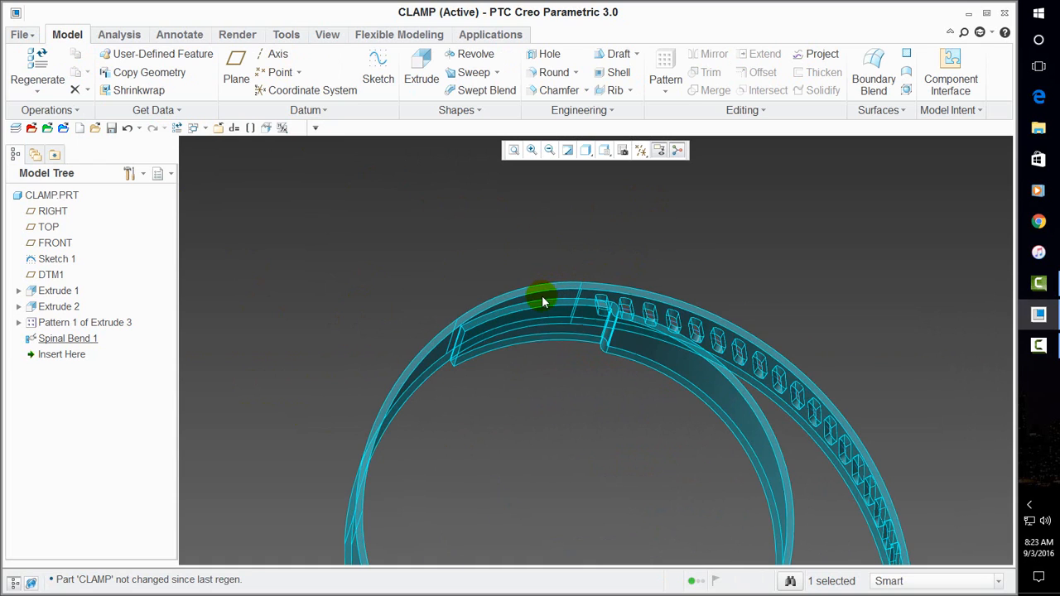
middle_drag(543, 301, 563, 316)
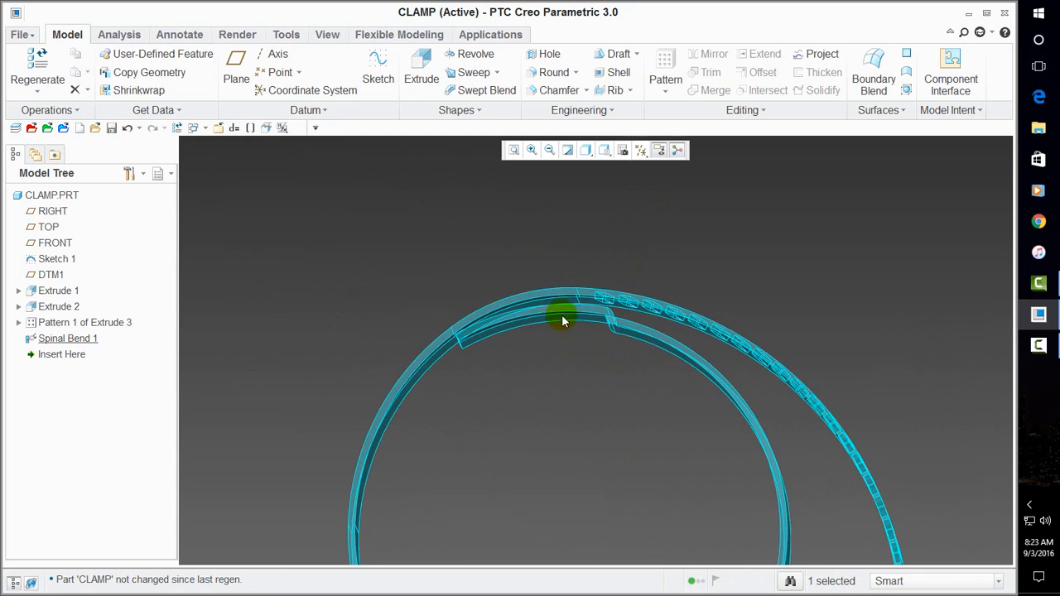
Set the main circle diameter in Sketch 1 to 2.62 and regenerate the clamp
scroll(553, 306, down, 5)
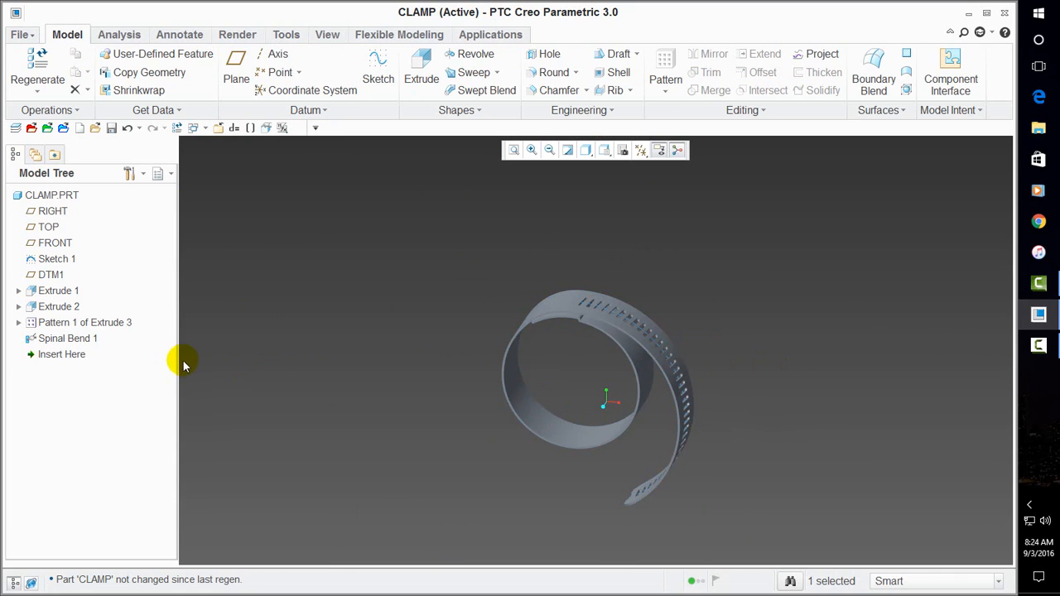
right_click(67, 260)
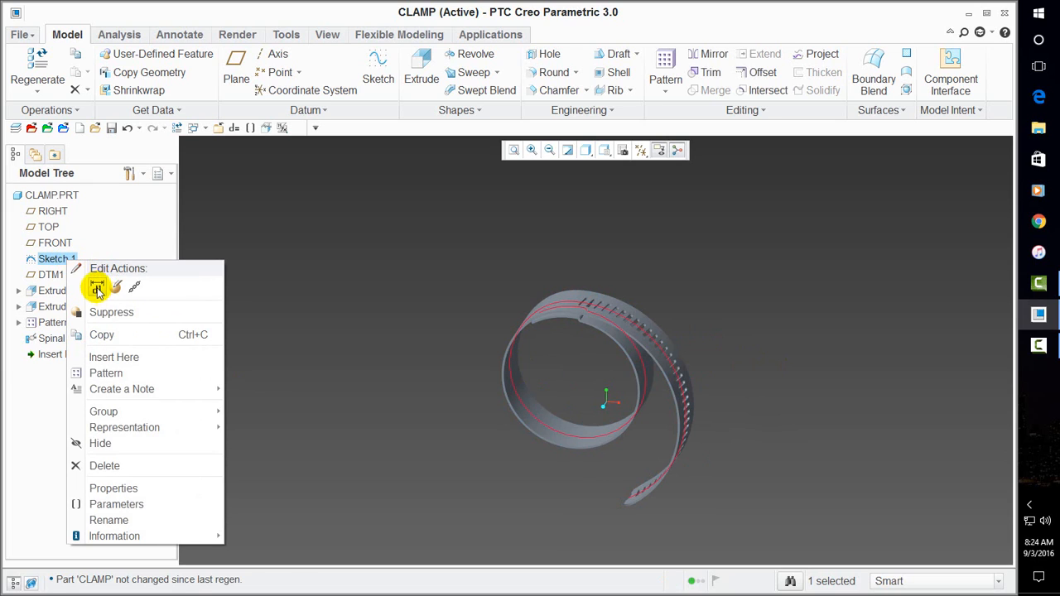
click(97, 287)
click(669, 428)
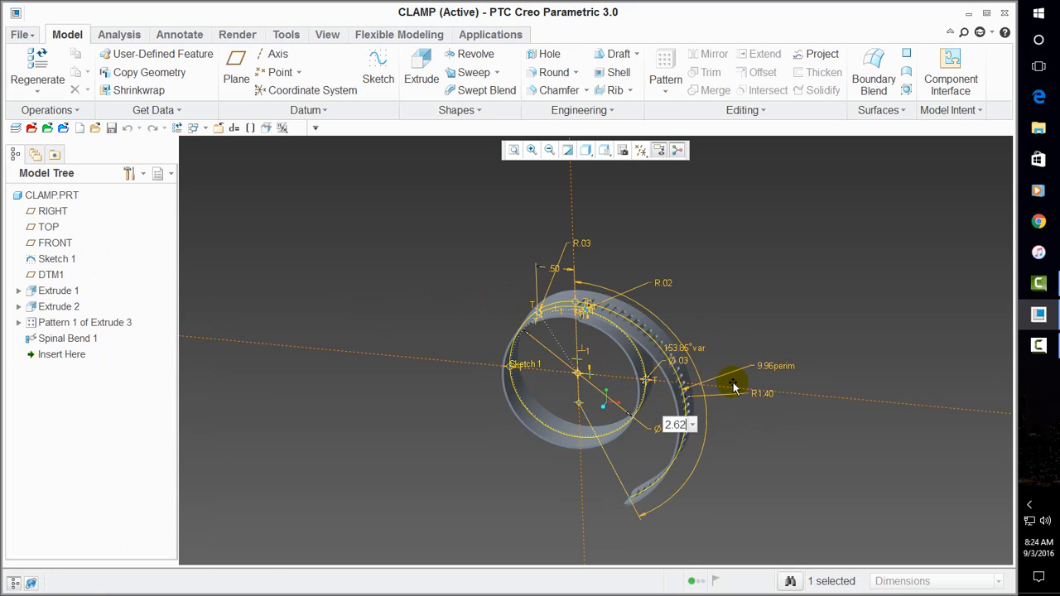
key(Return)
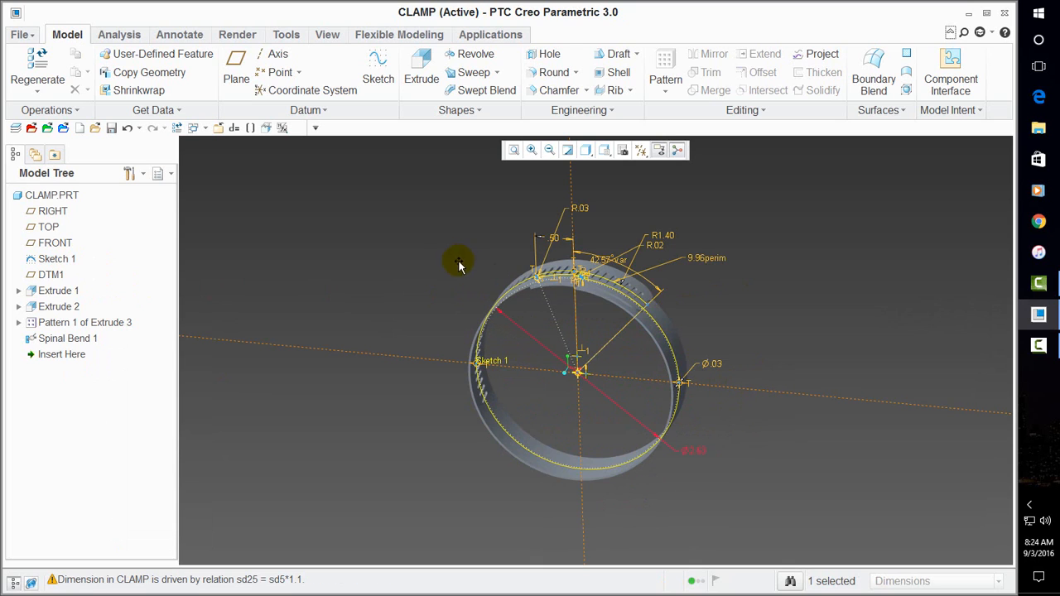
click(58, 87)
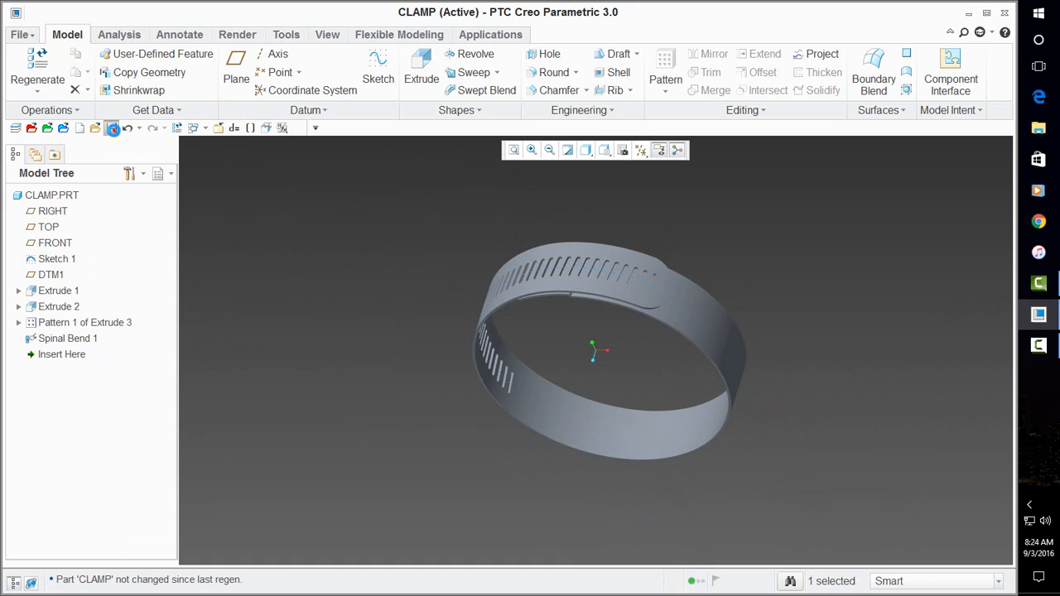
Save the CLAMP part and examine the offset step and overlapping band ends from the front
click(113, 129)
middle_drag(560, 311, 578, 260)
scroll(566, 222, down, 7)
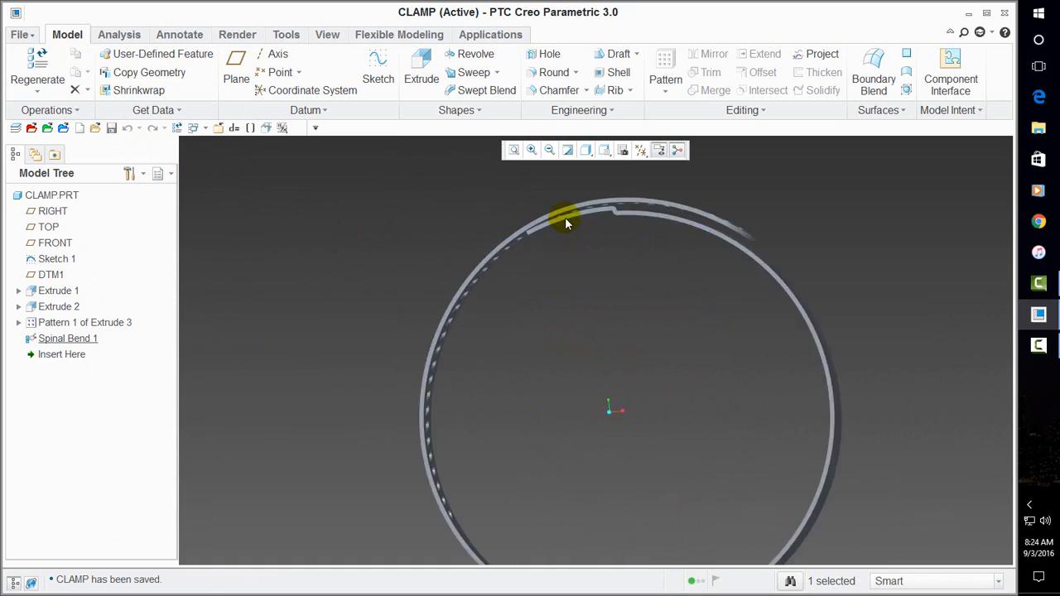
scroll(548, 250, up, 2)
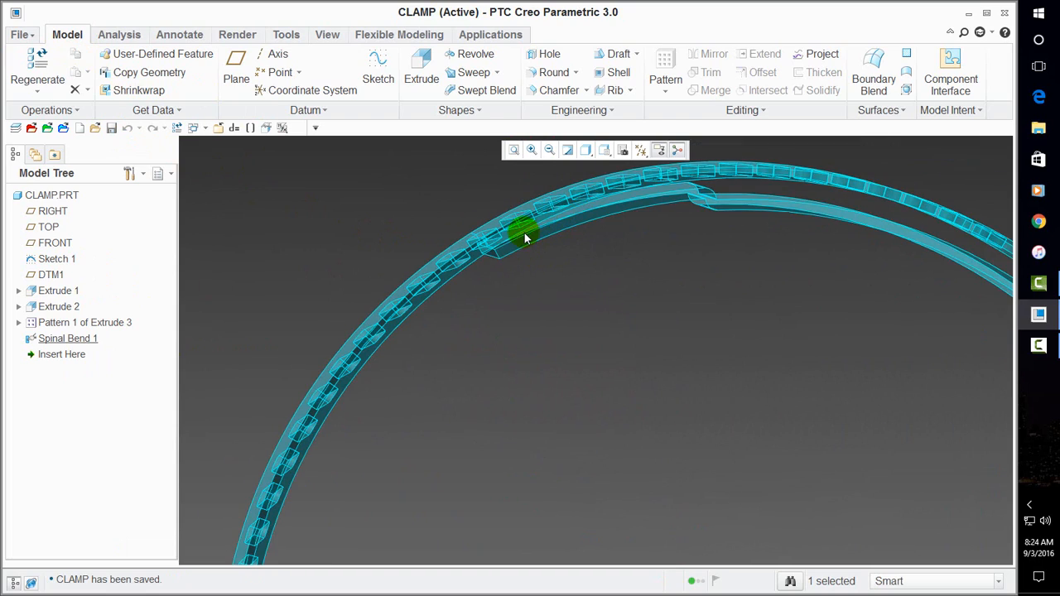
scroll(396, 236, up, 6)
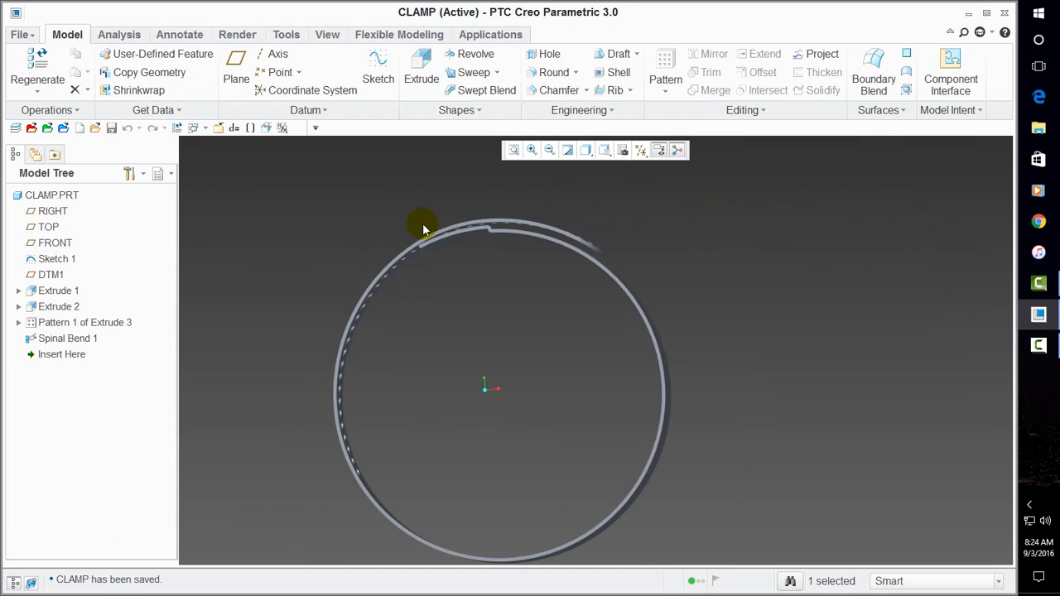